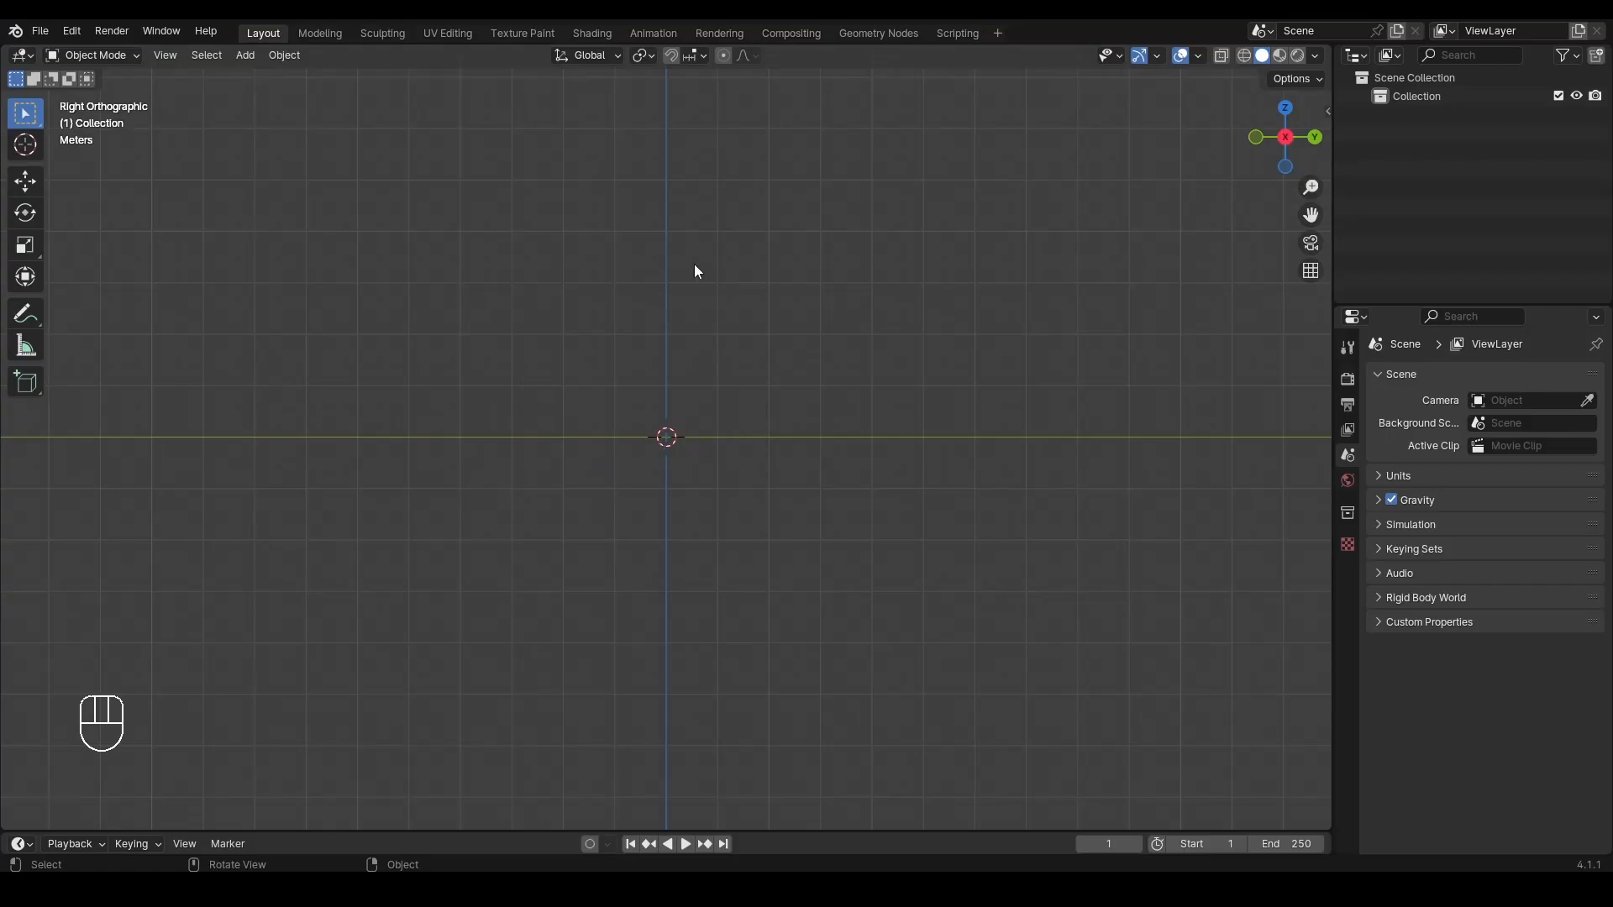
Step: Add a mesh cube at the world origin
key("shift+a")
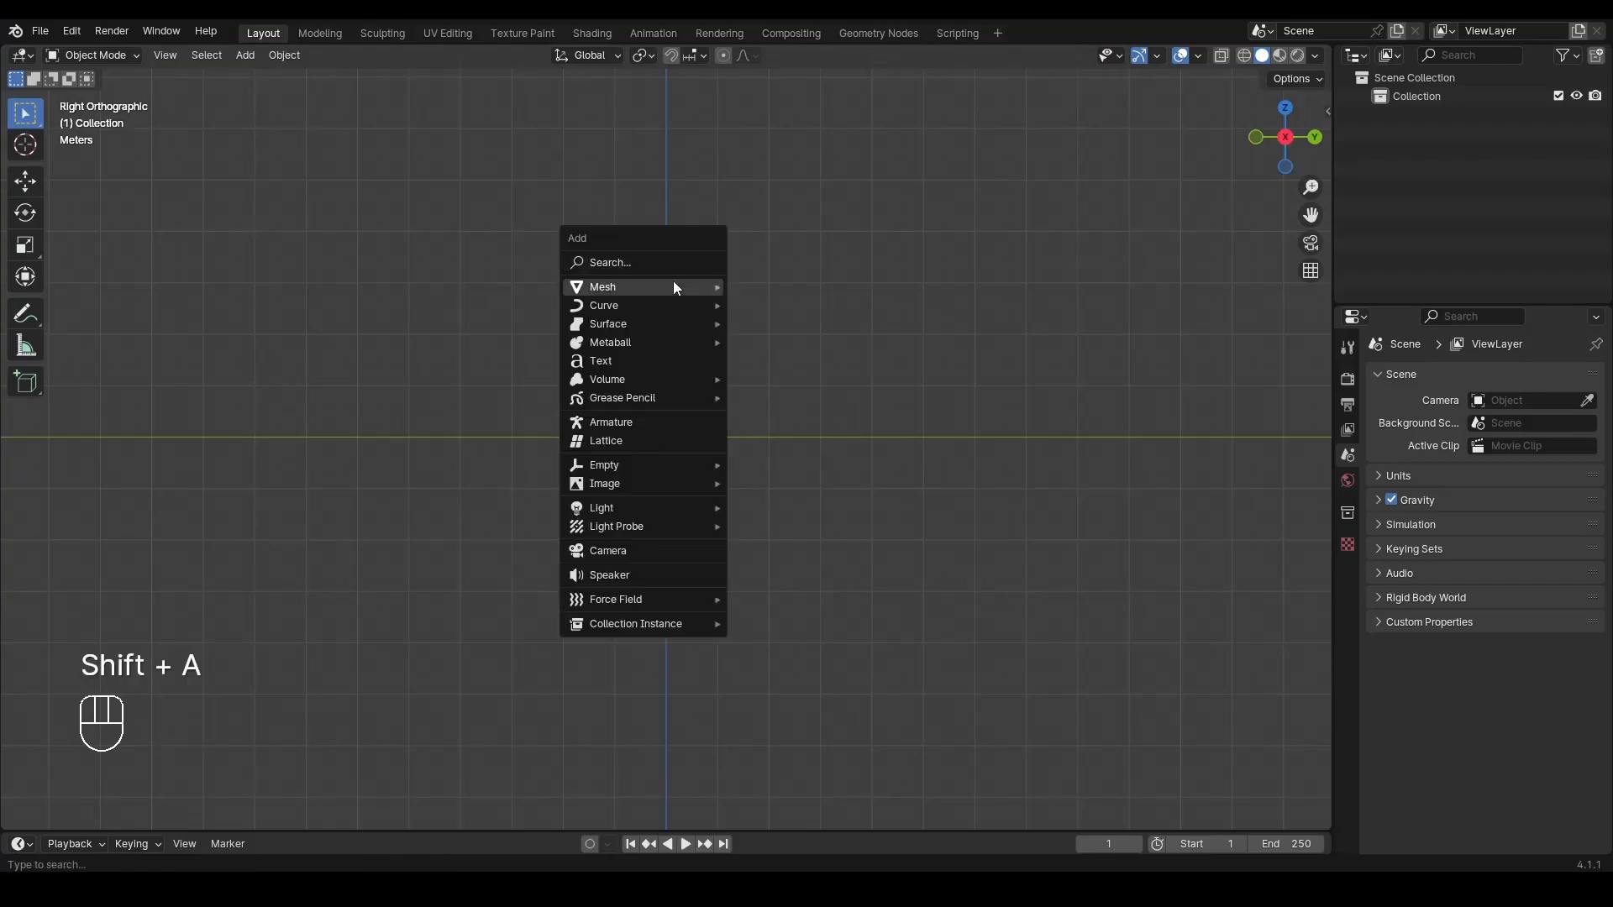
mouse_move(673, 286)
left_click(769, 306)
scroll(687, 479, "up", 1)
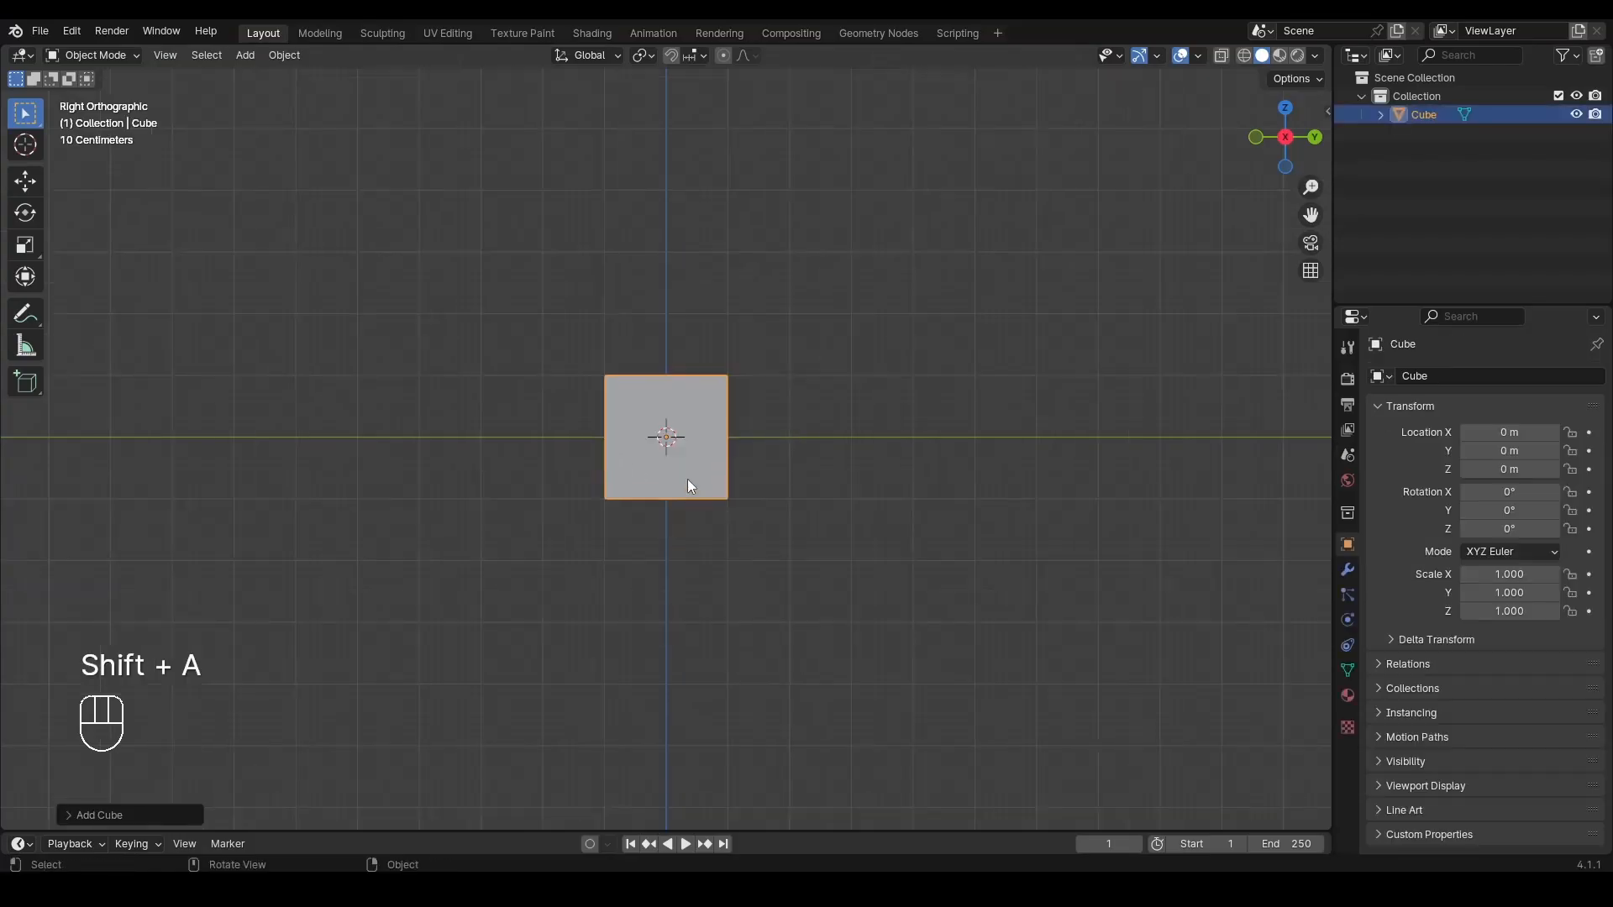
mouse_move(688, 479)
left_mouse_down("alt")
mouse_move(684, 543)
mouse_move(703, 462)
left_mouse_up("alt")
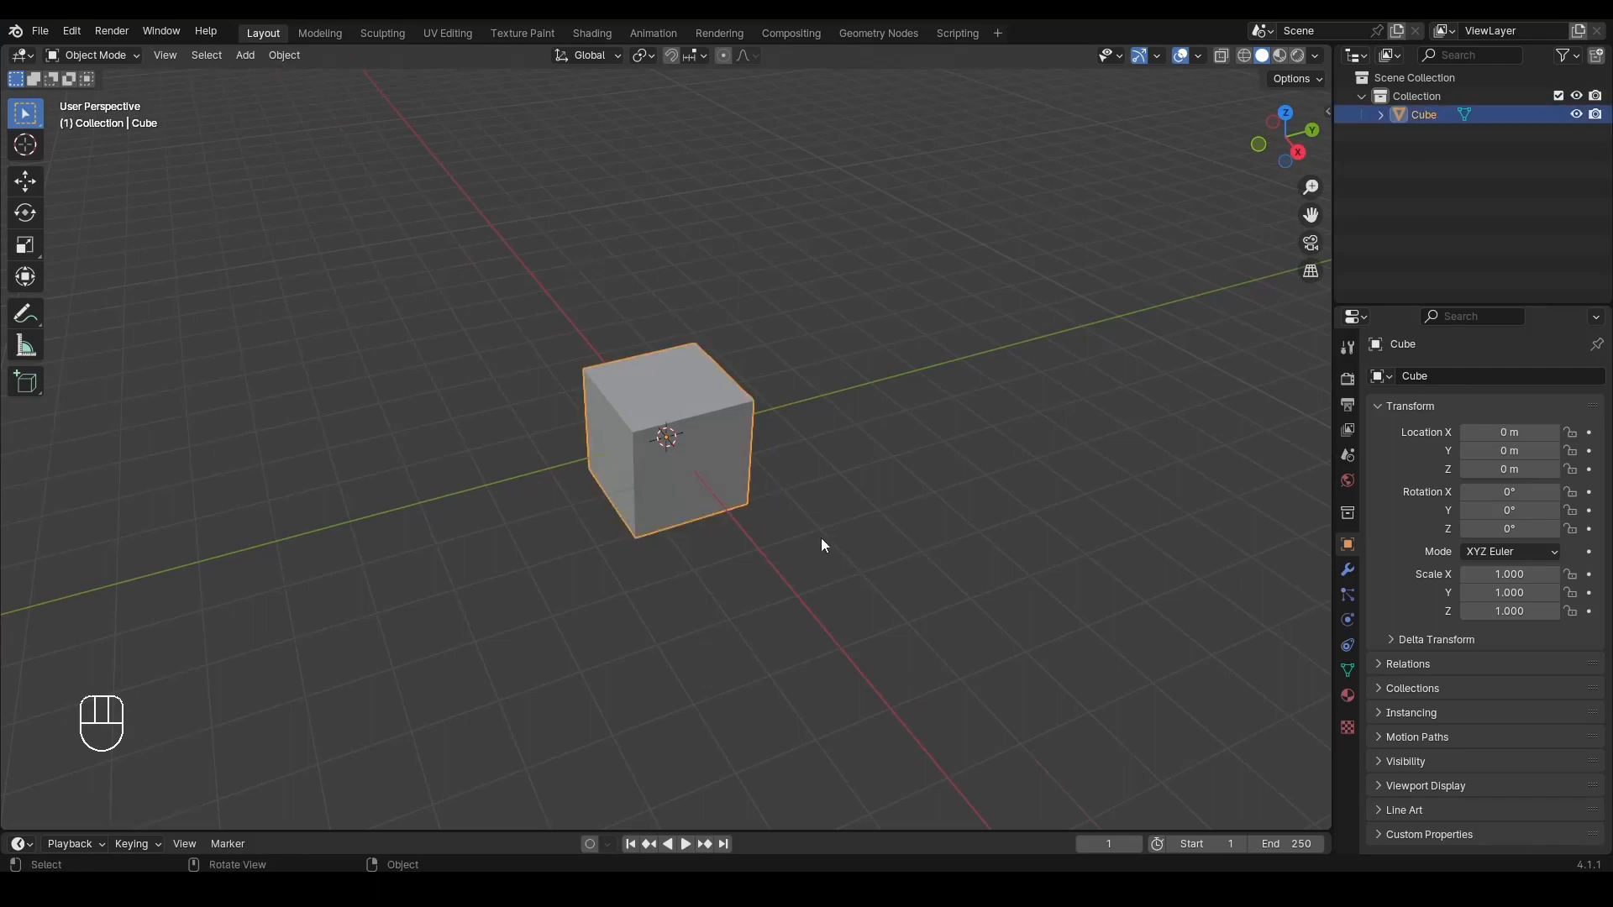
Step: Select the cube and add an Array modifier to it
left_click(849, 535)
left_click(680, 427)
left_click(1347, 570)
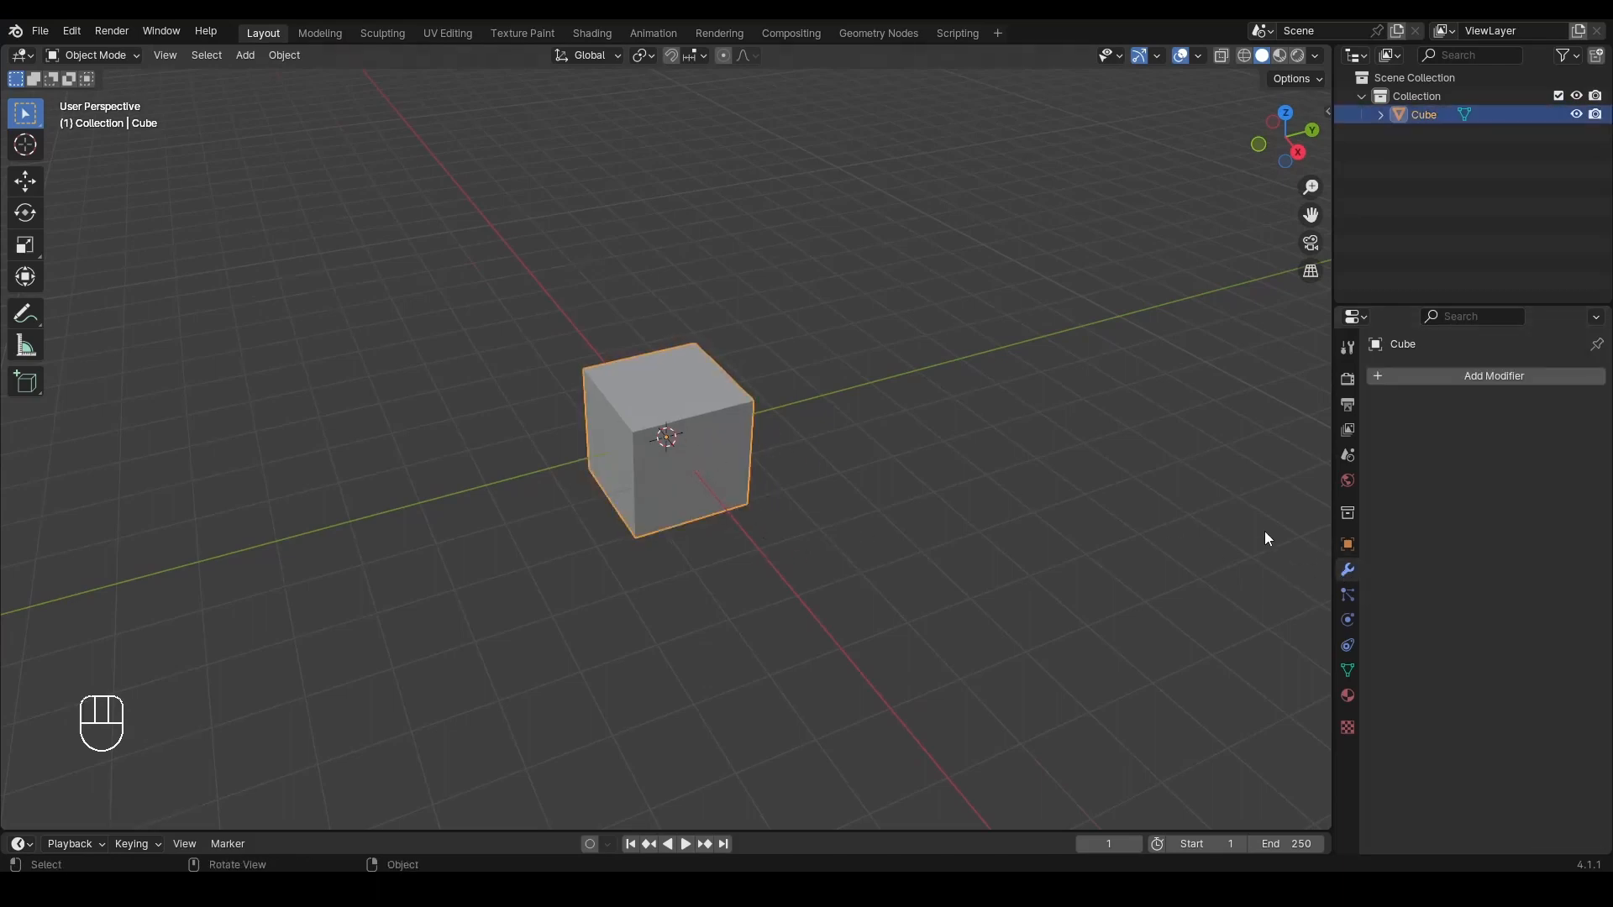
left_click(1460, 380)
left_click(1456, 385)
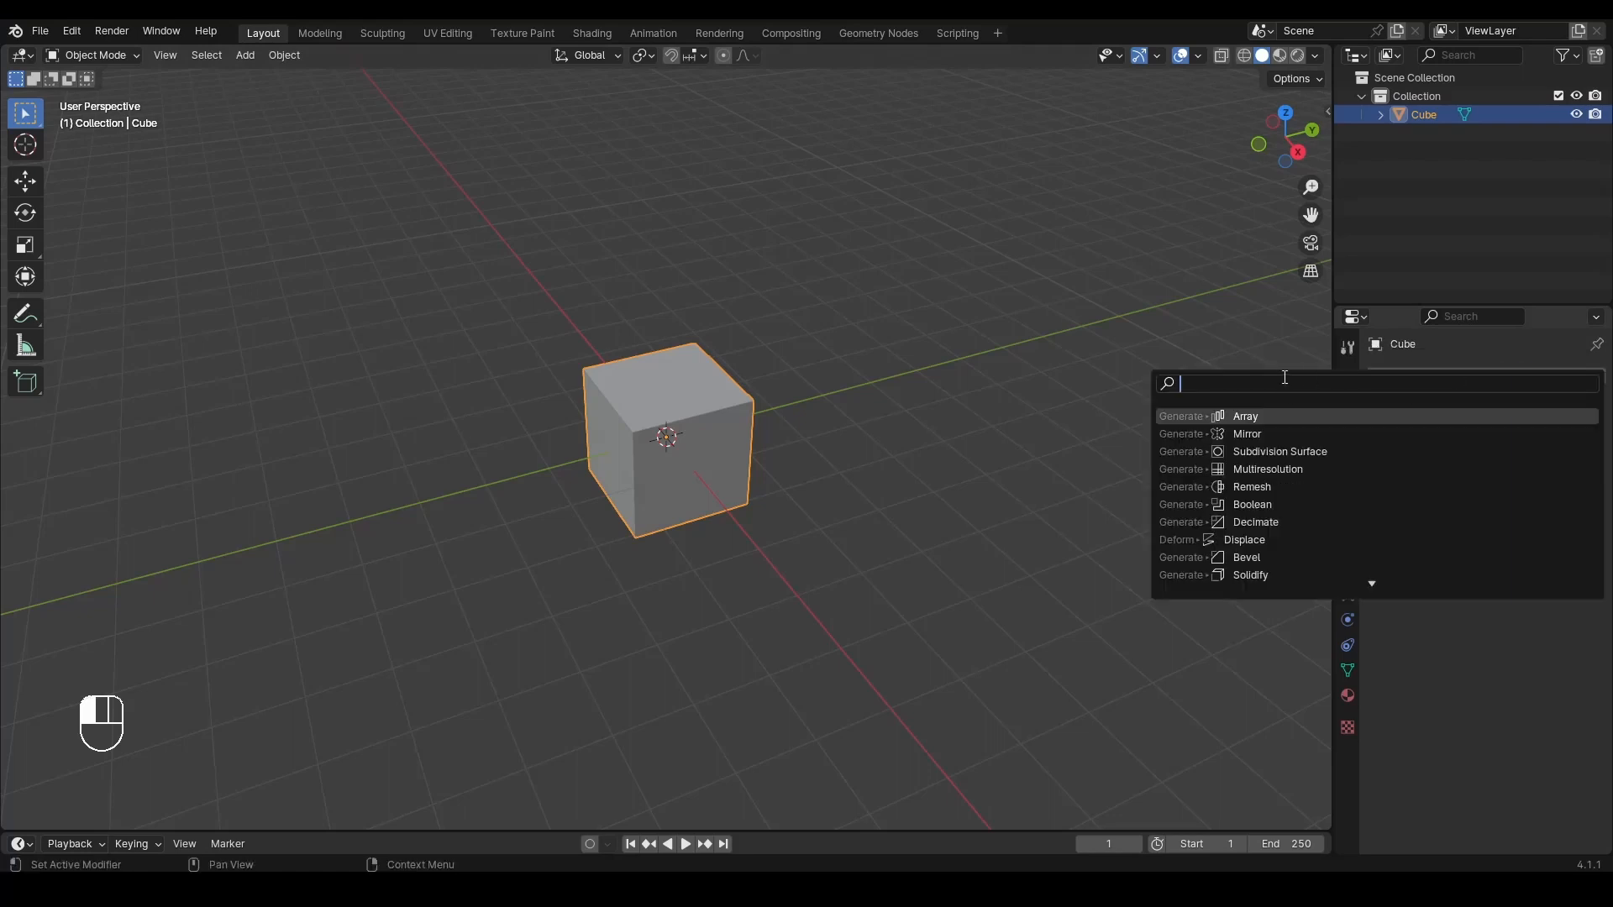
type("arra")
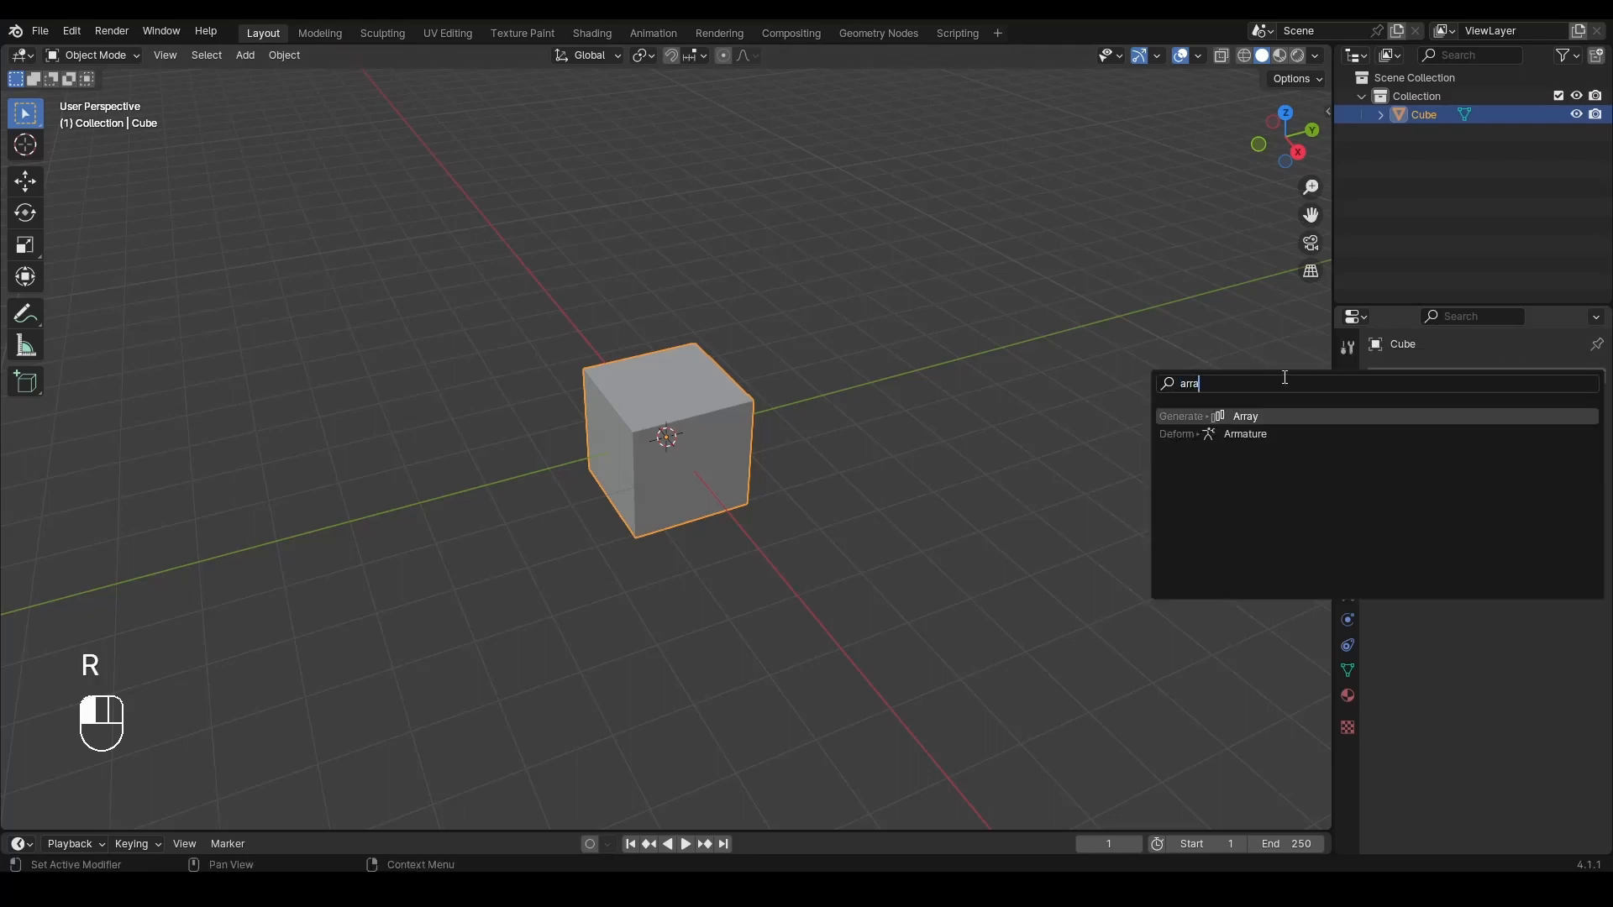
left_click(1273, 416)
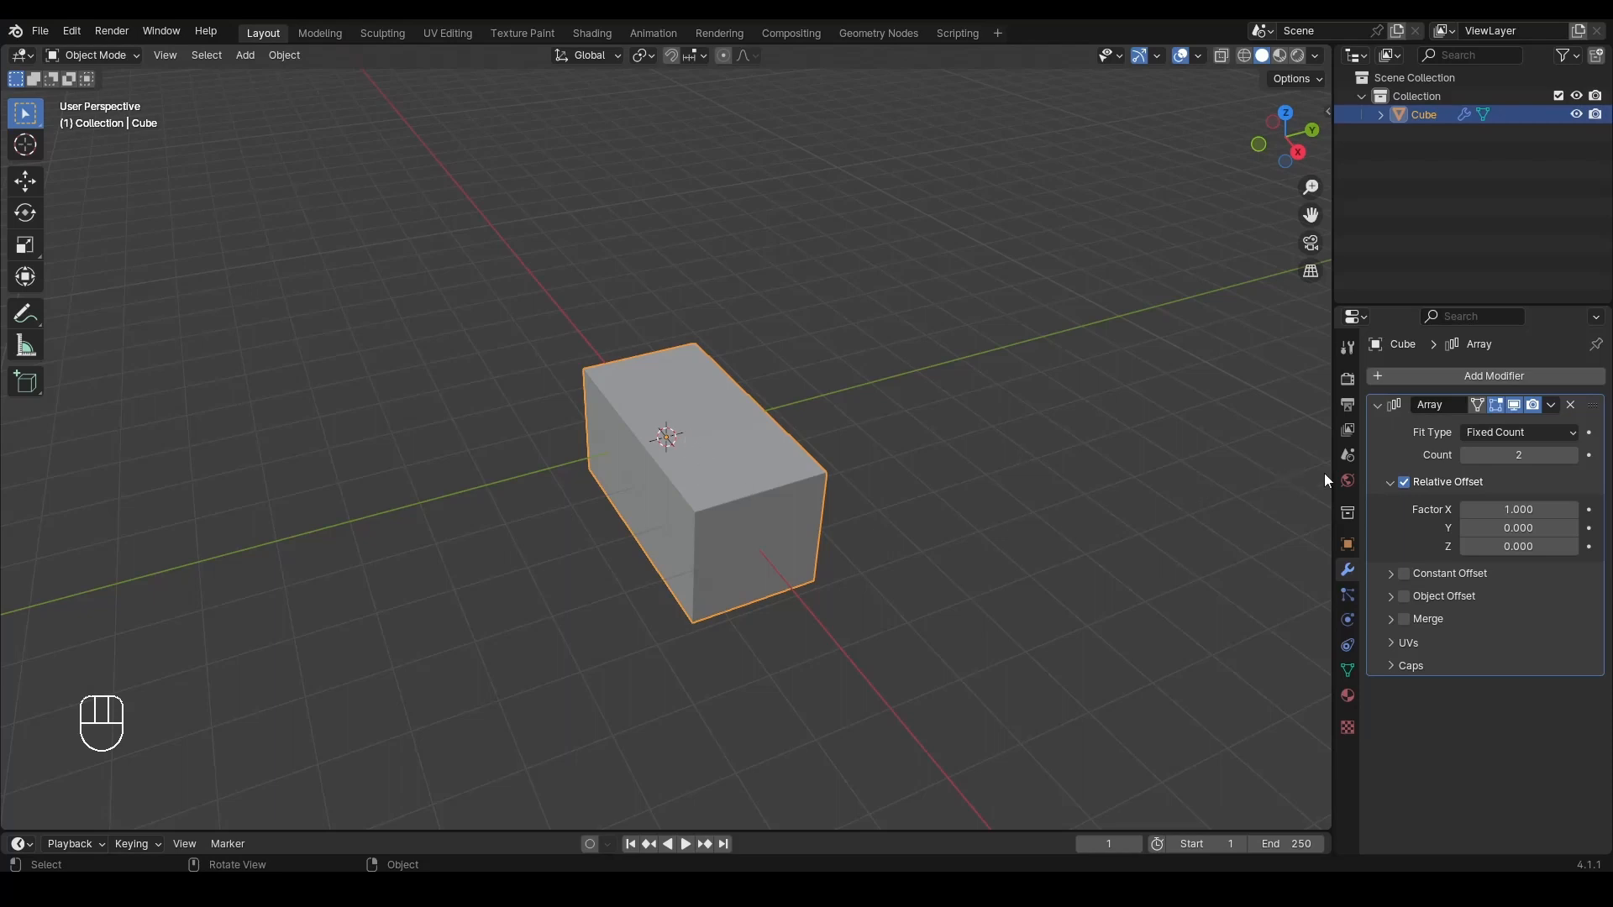
Step: Widen the properties editor and set the array's count to 10 with the Fixed Count fit type
left_click_drag(1330, 466, 1193, 454)
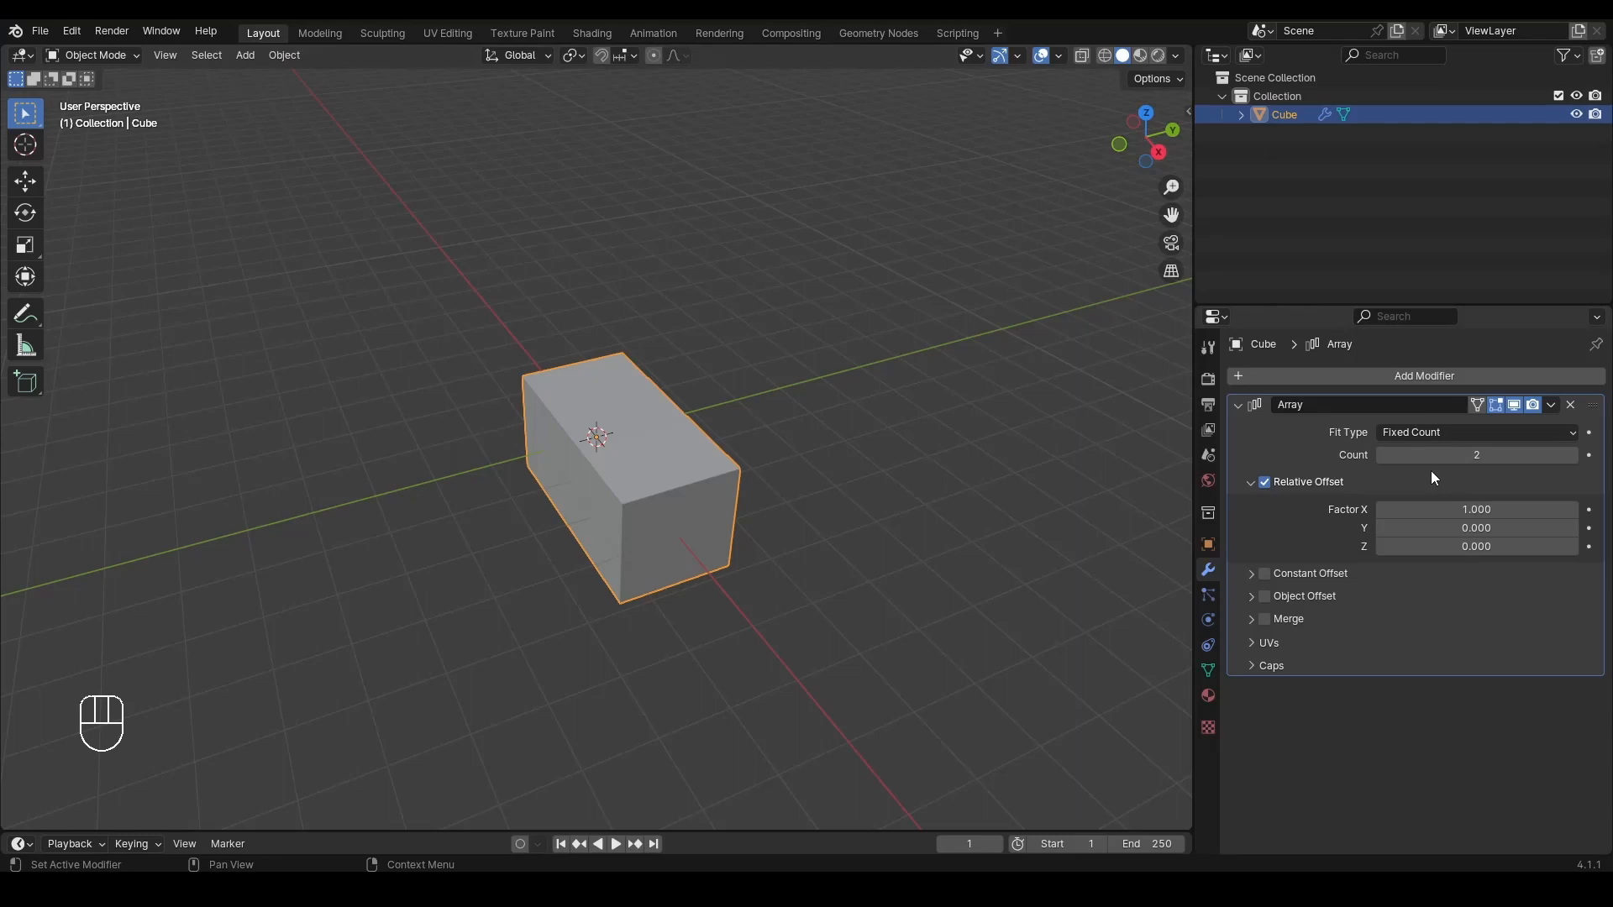
left_click(1410, 433)
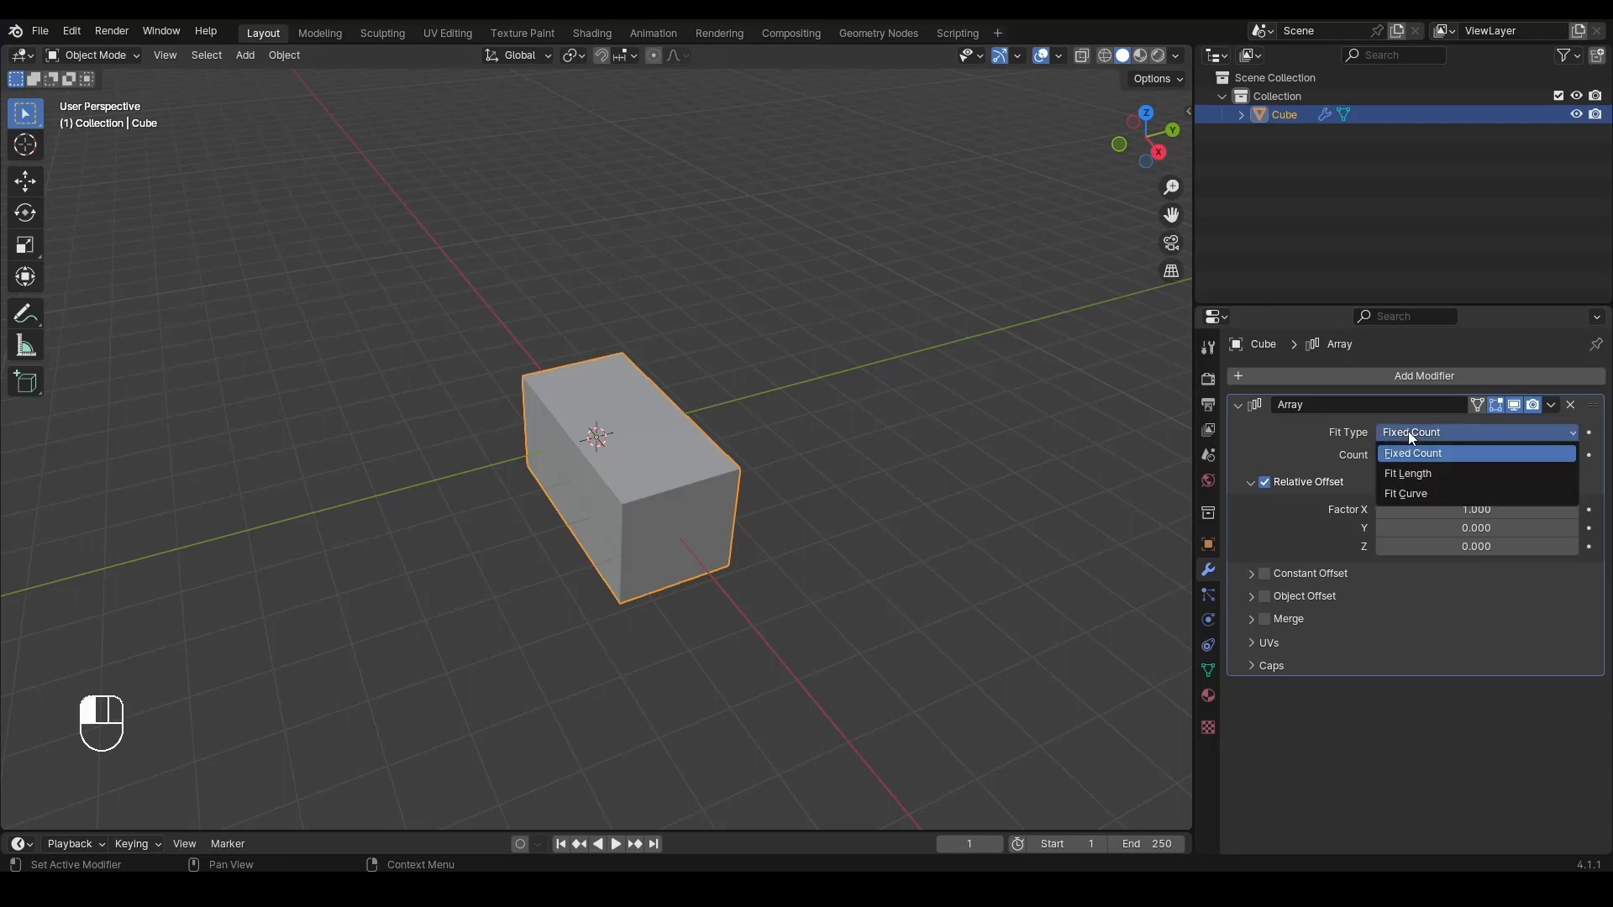
left_click(1402, 435)
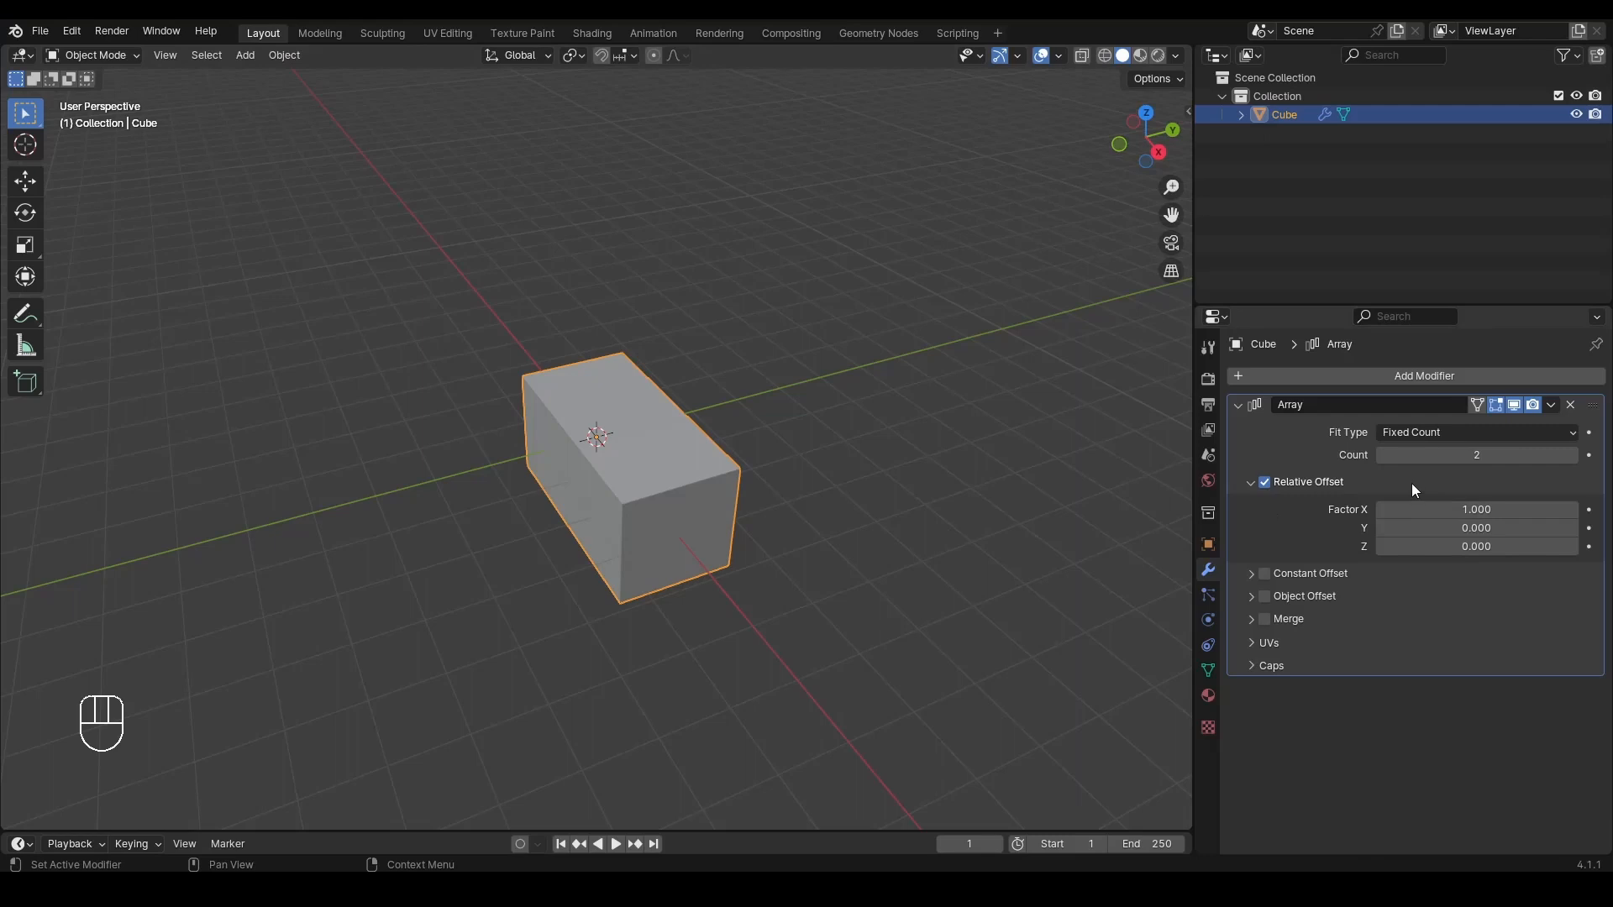
left_click(1467, 454)
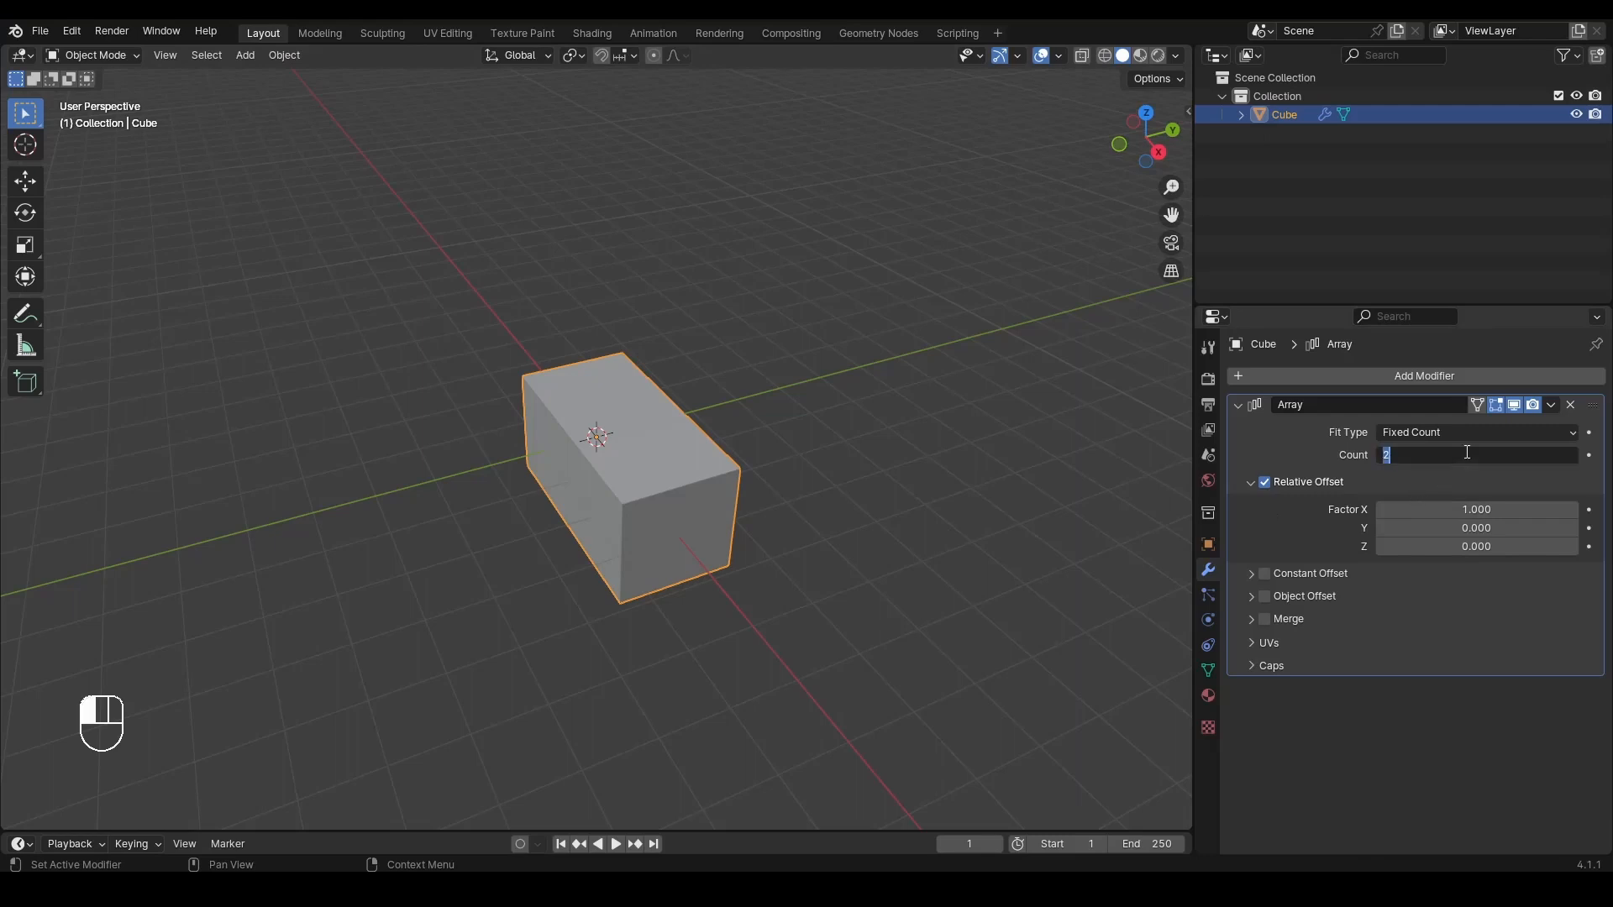
type("10")
key("Return")
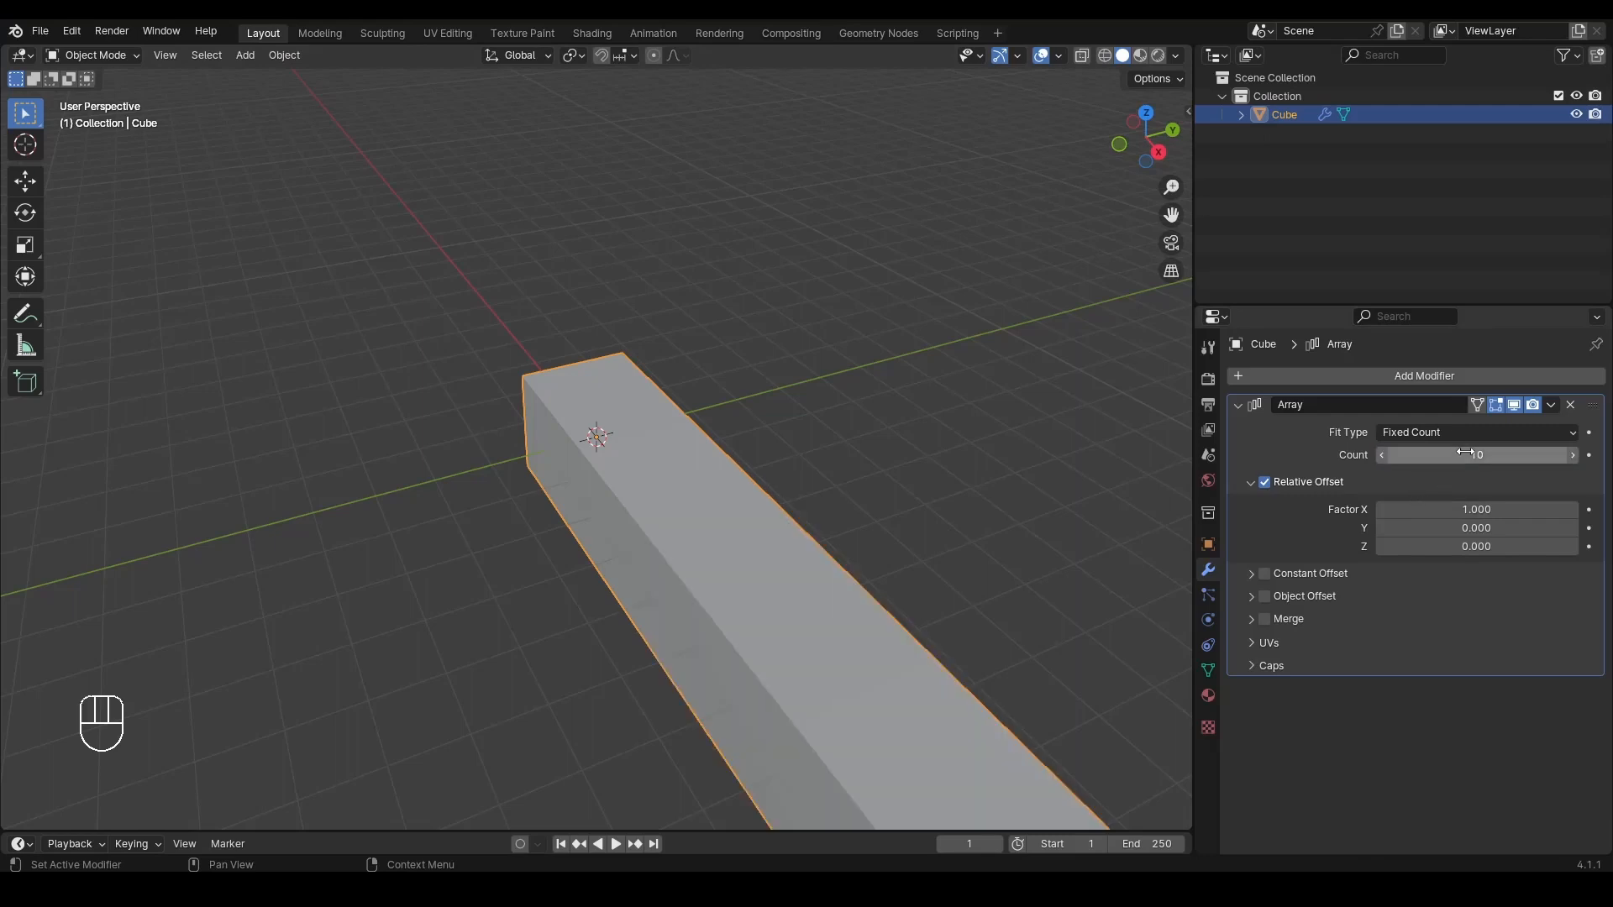
scroll(714, 462, "down", 3)
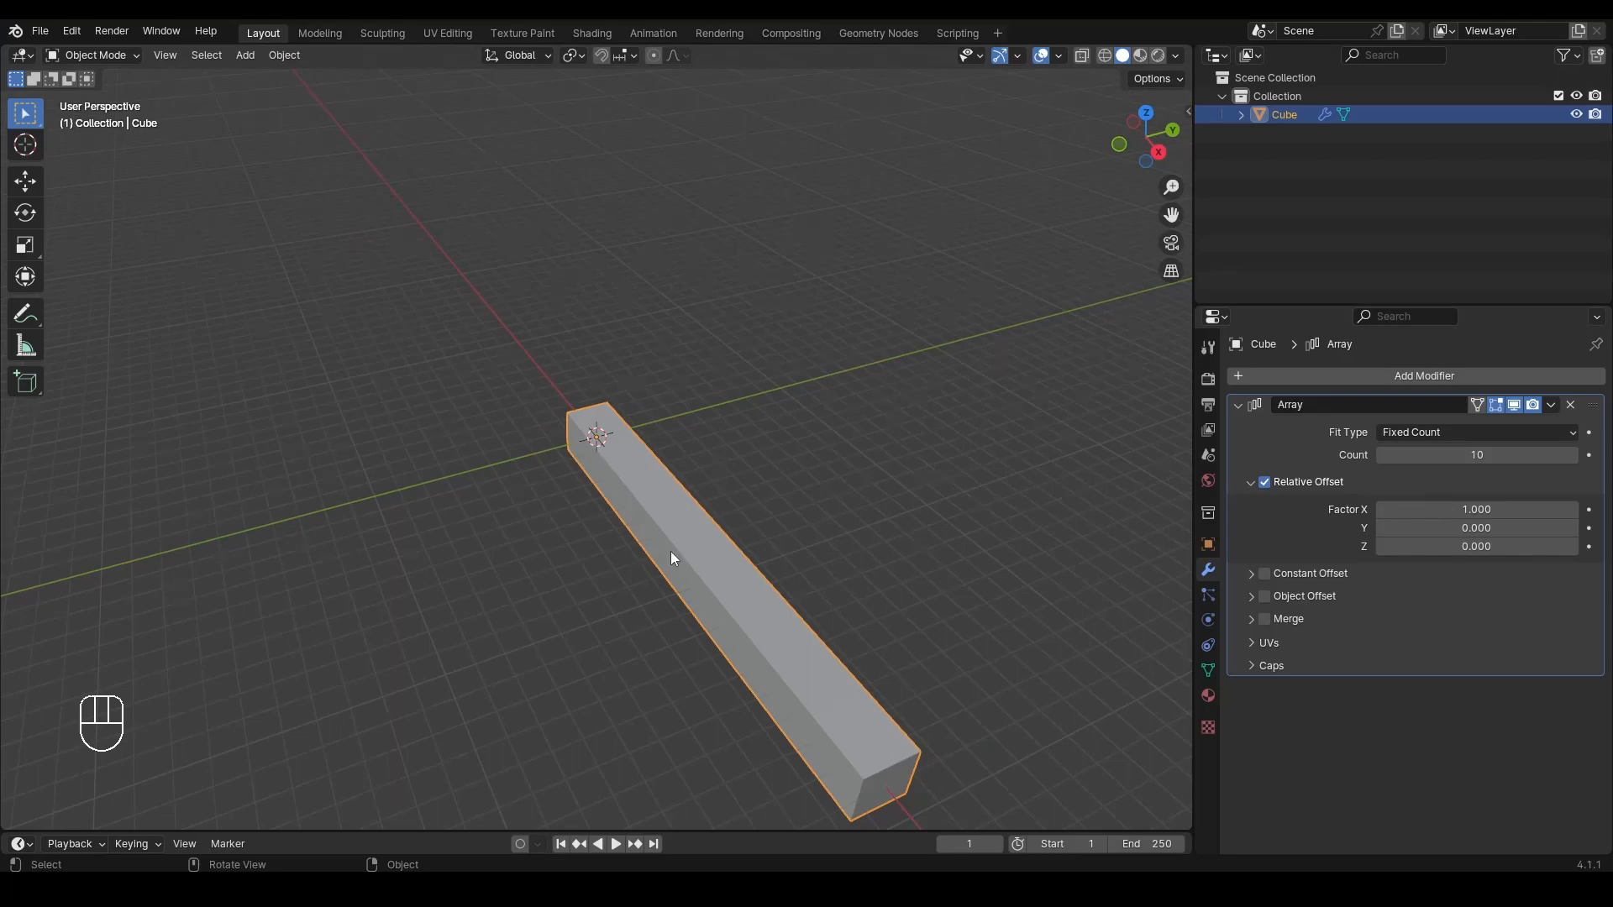
scroll(740, 488, "down", 2)
middle_click_drag(749, 504, 724, 424, "alt+shift")
scroll(840, 513, "up", 3)
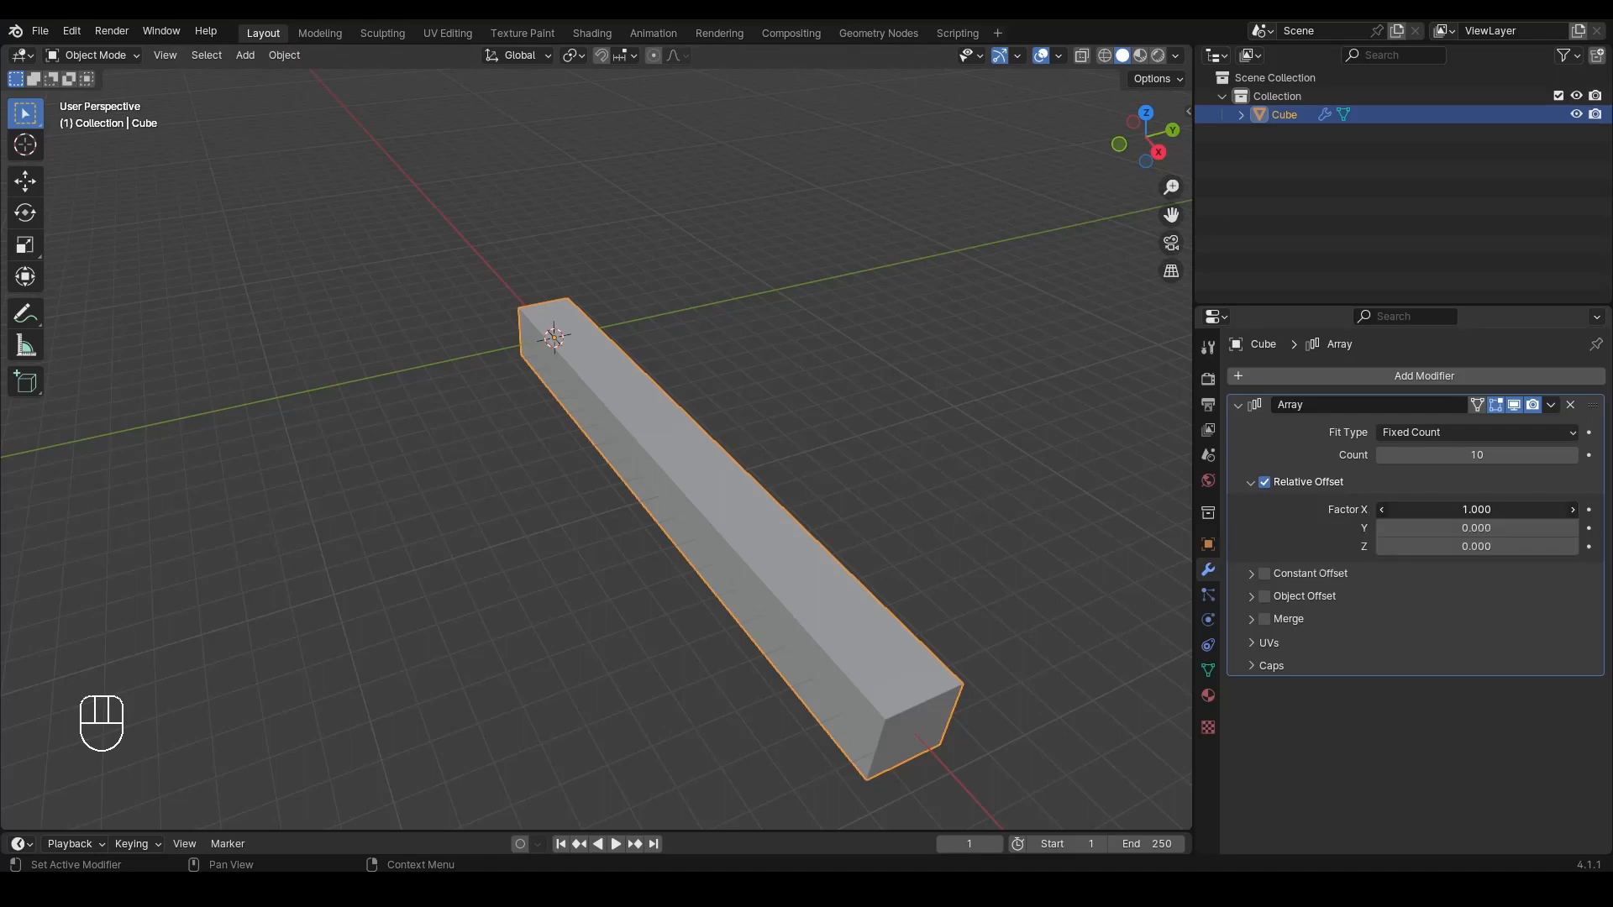
Step: Run the array along the Y axis by setting the relative offset factors to X 0 and Y 1
mouse_move(1476, 509)
left_mouse_down()
mouse_move(1399, 509)
mouse_move(1562, 509)
mouse_move(1317, 509)
mouse_move(1596, 509)
mouse_move(1344, 509)
mouse_move(1486, 513)
left_mouse_up()
left_click(1486, 513)
type("0")
key("Return")
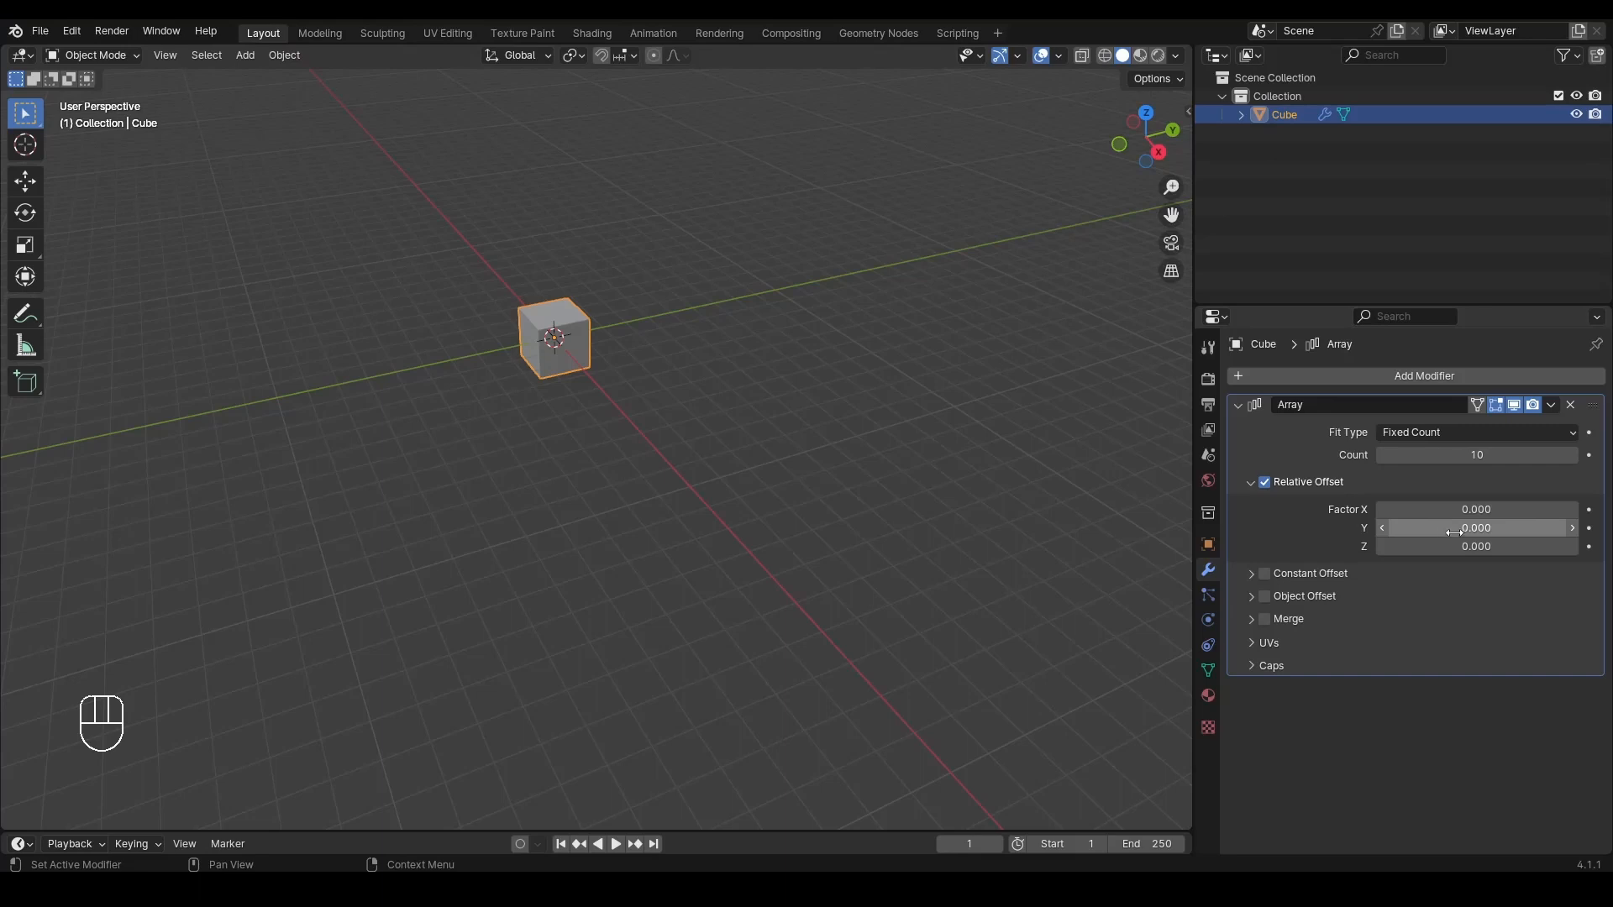
left_click(1458, 532)
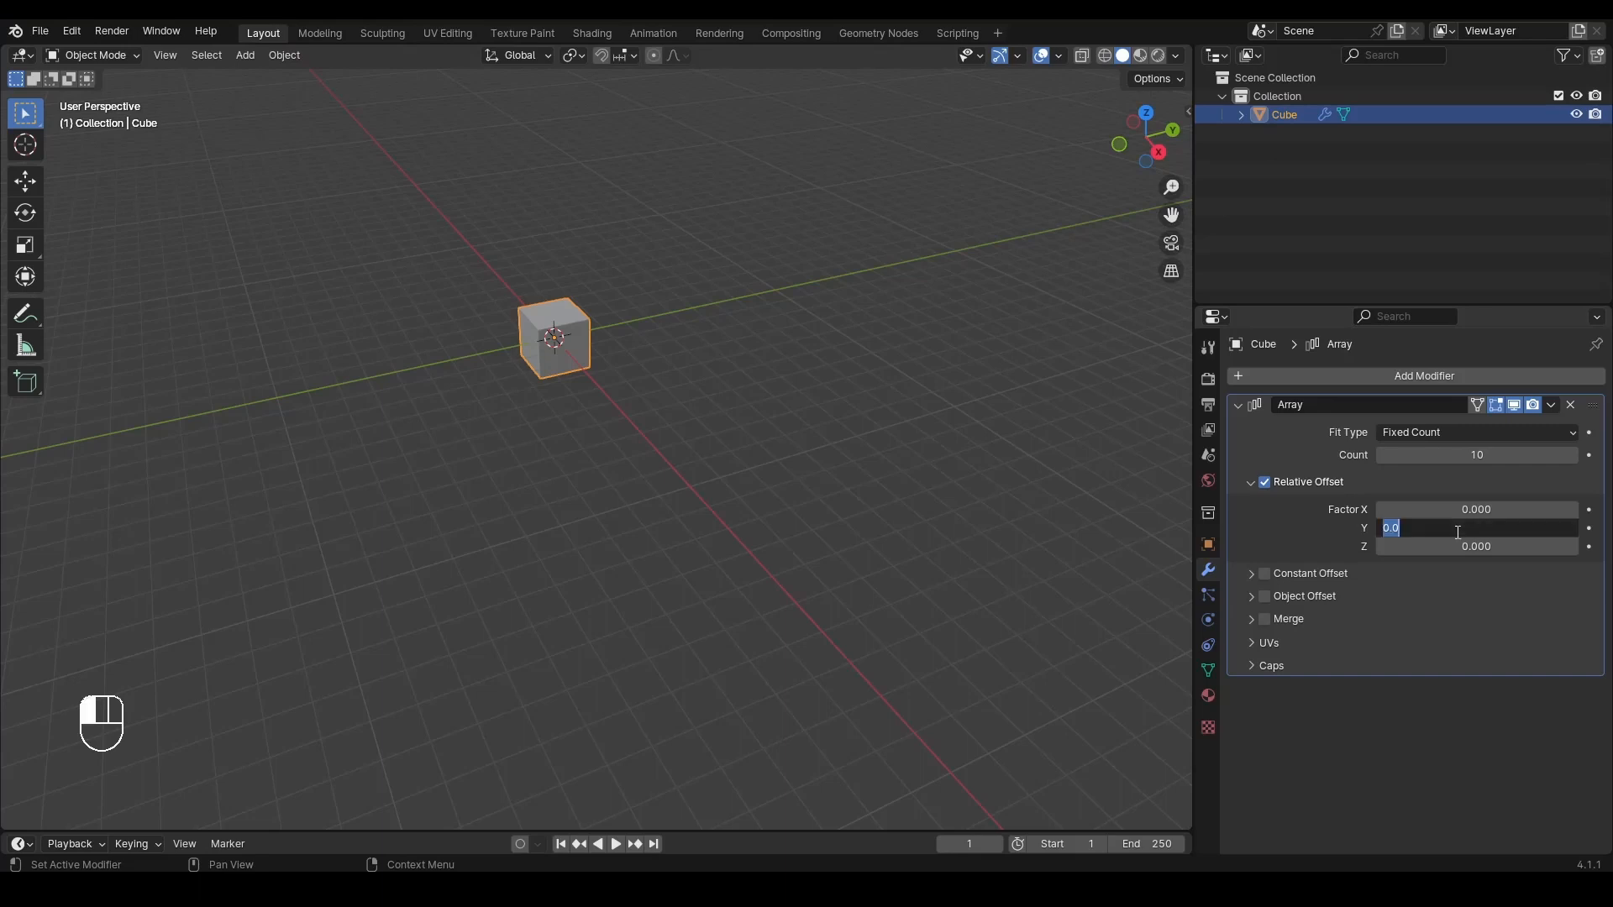
type("1")
key("Return")
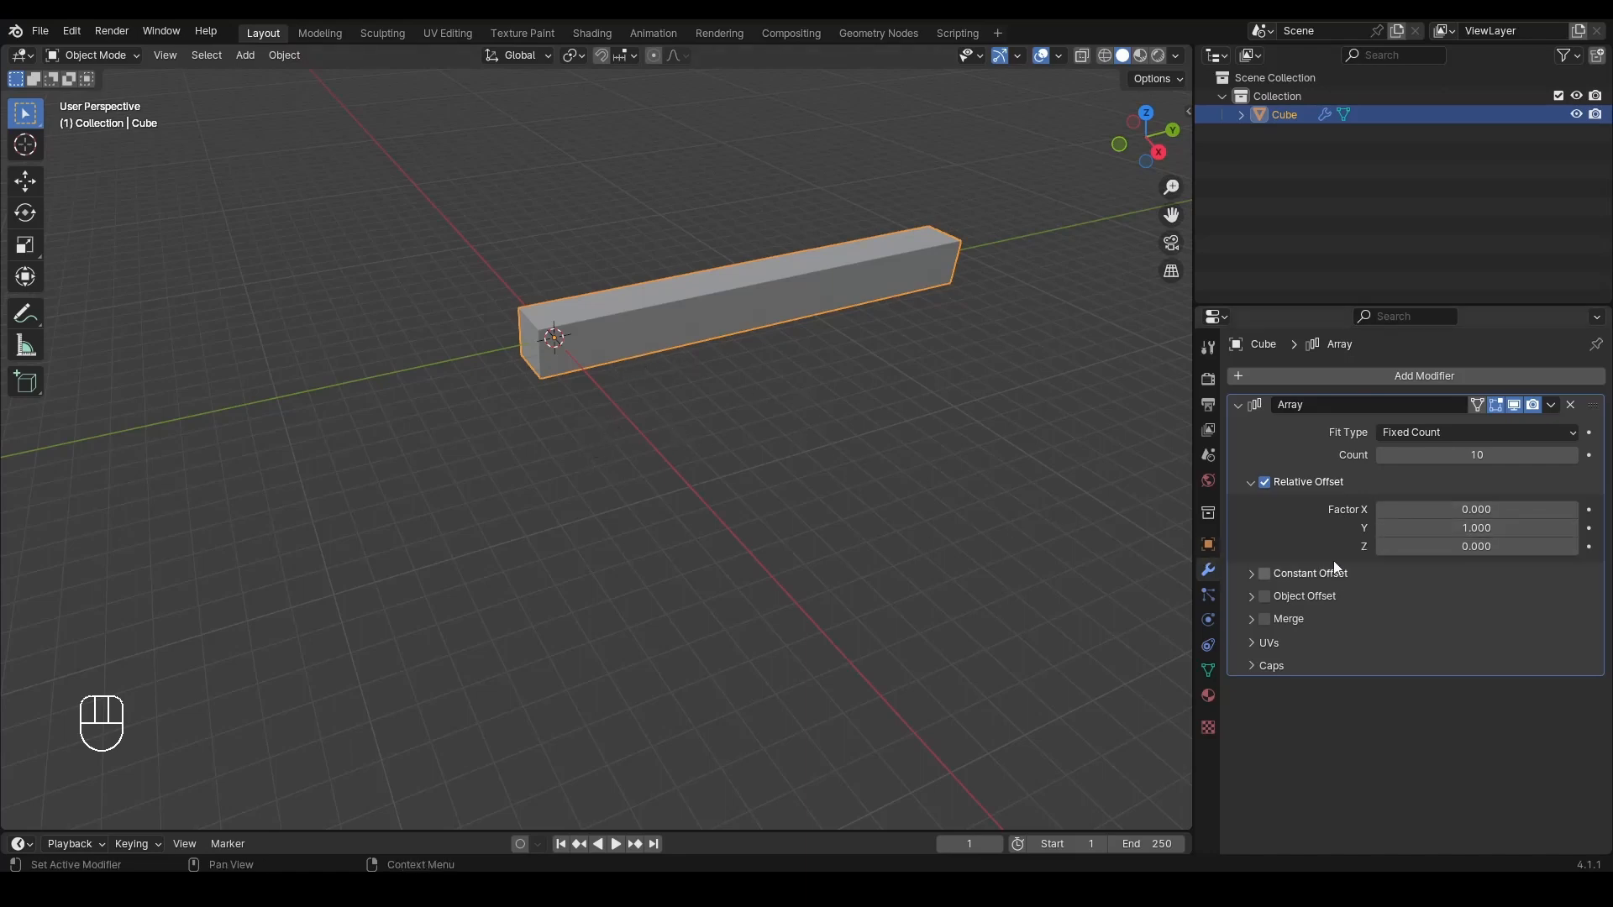
Step: Stack the array vertically by setting the relative offset factors to Y 0 and Z 1
left_click(1465, 532)
type("0")
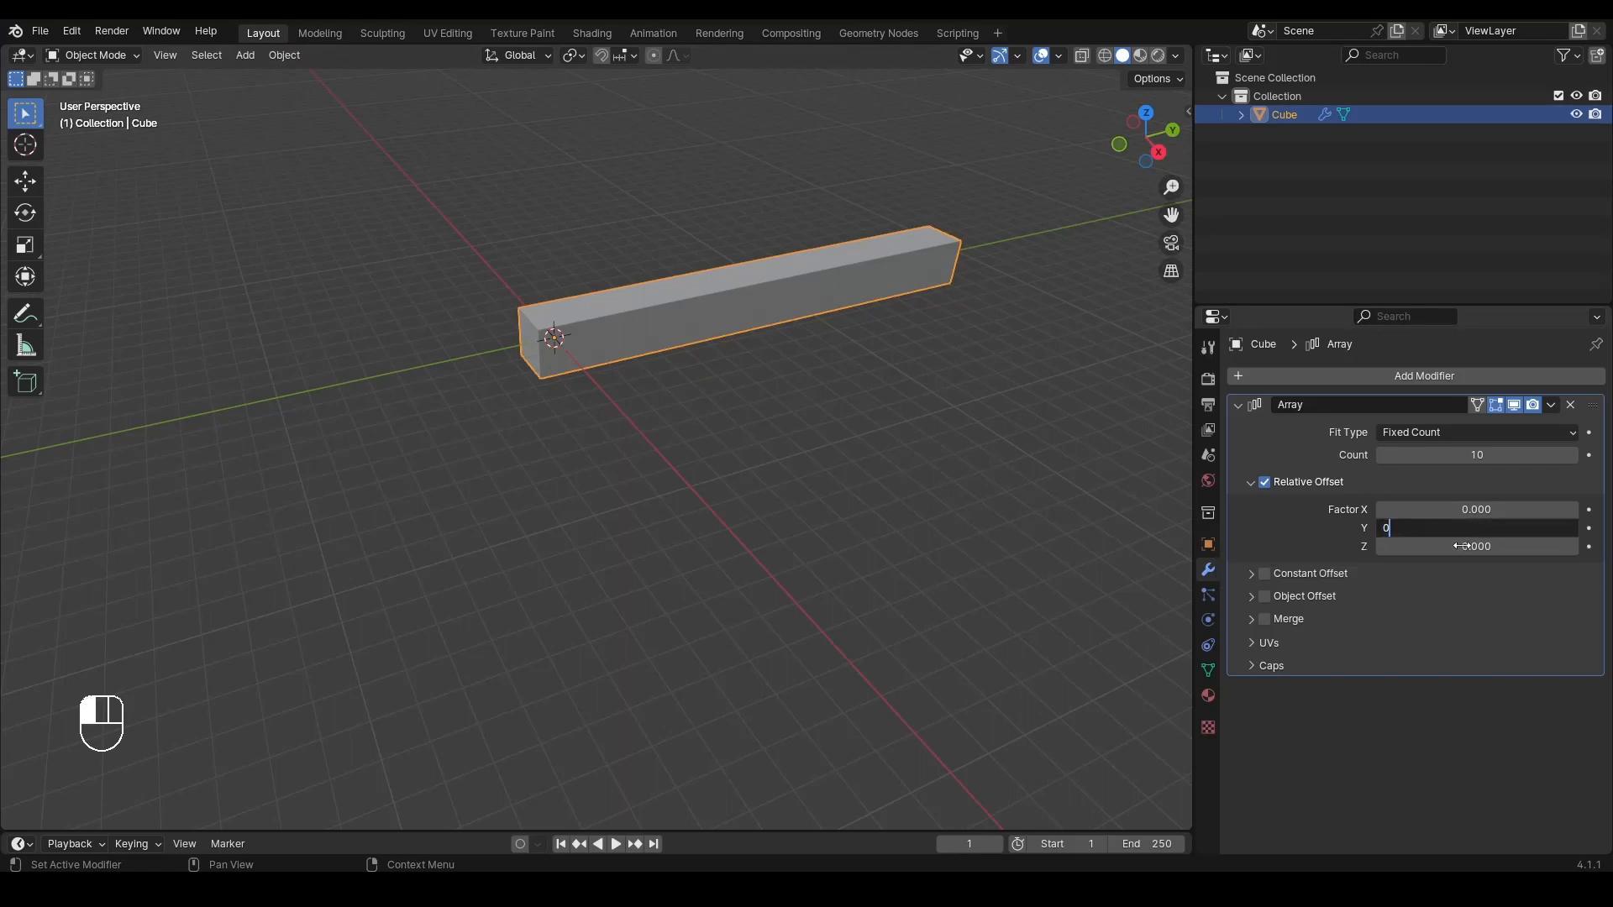
left_click(1462, 546)
type("1")
key("Return")
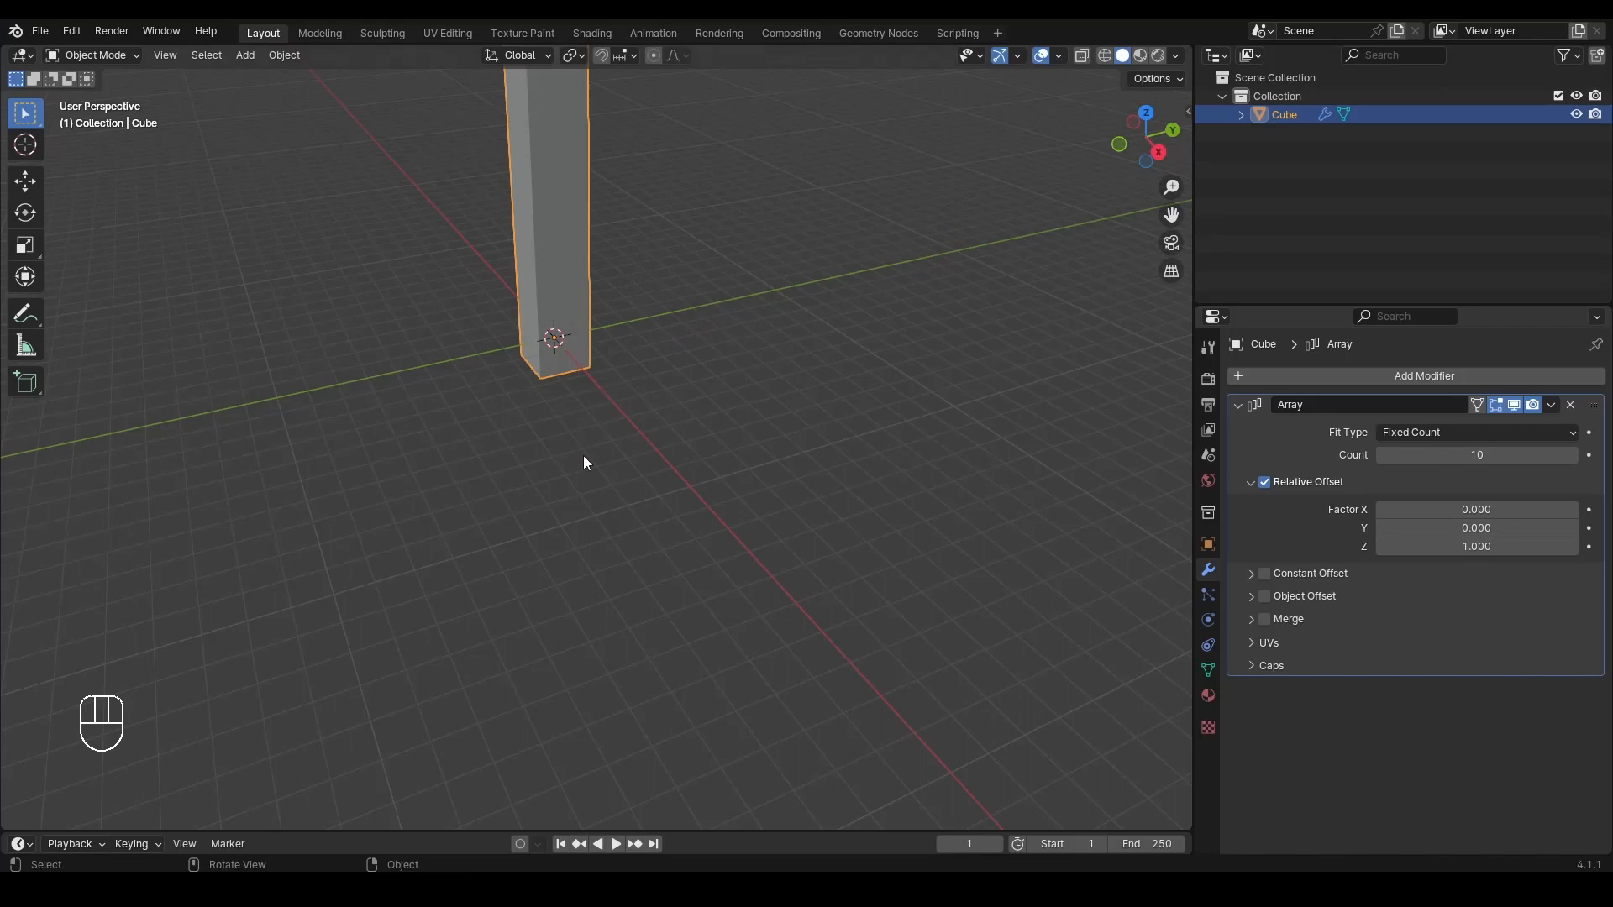
scroll(588, 460, "down", 3)
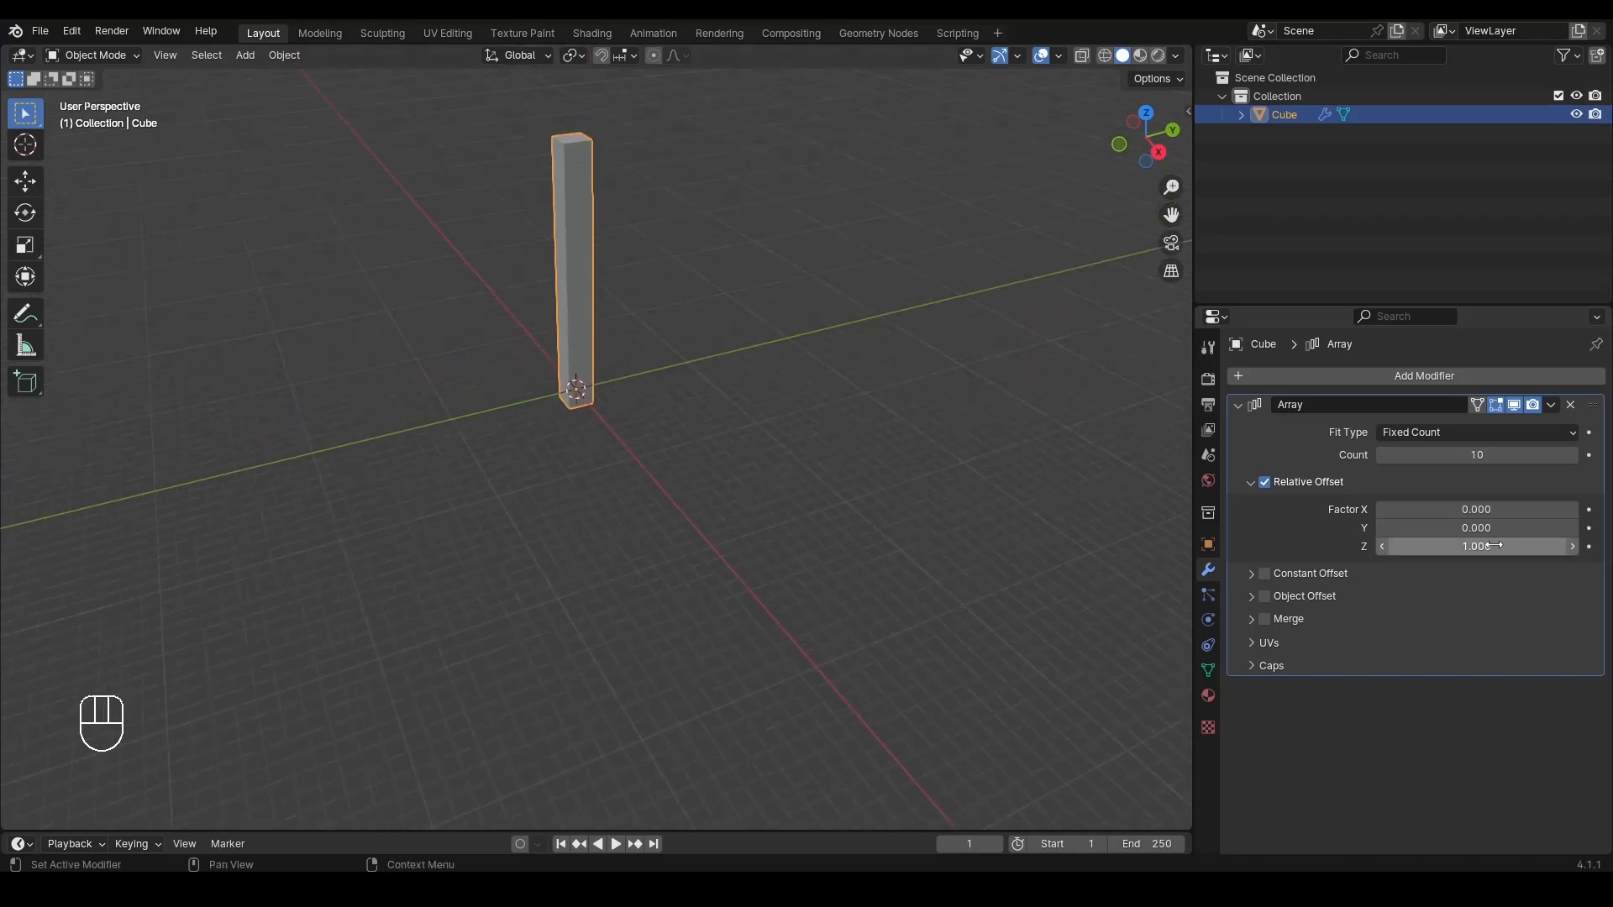
Step: Set the array's relative offset factor X to 1 for a diagonal arrangement, and reset factor Z to 0
left_click(1478, 510)
type("1")
key("Return")
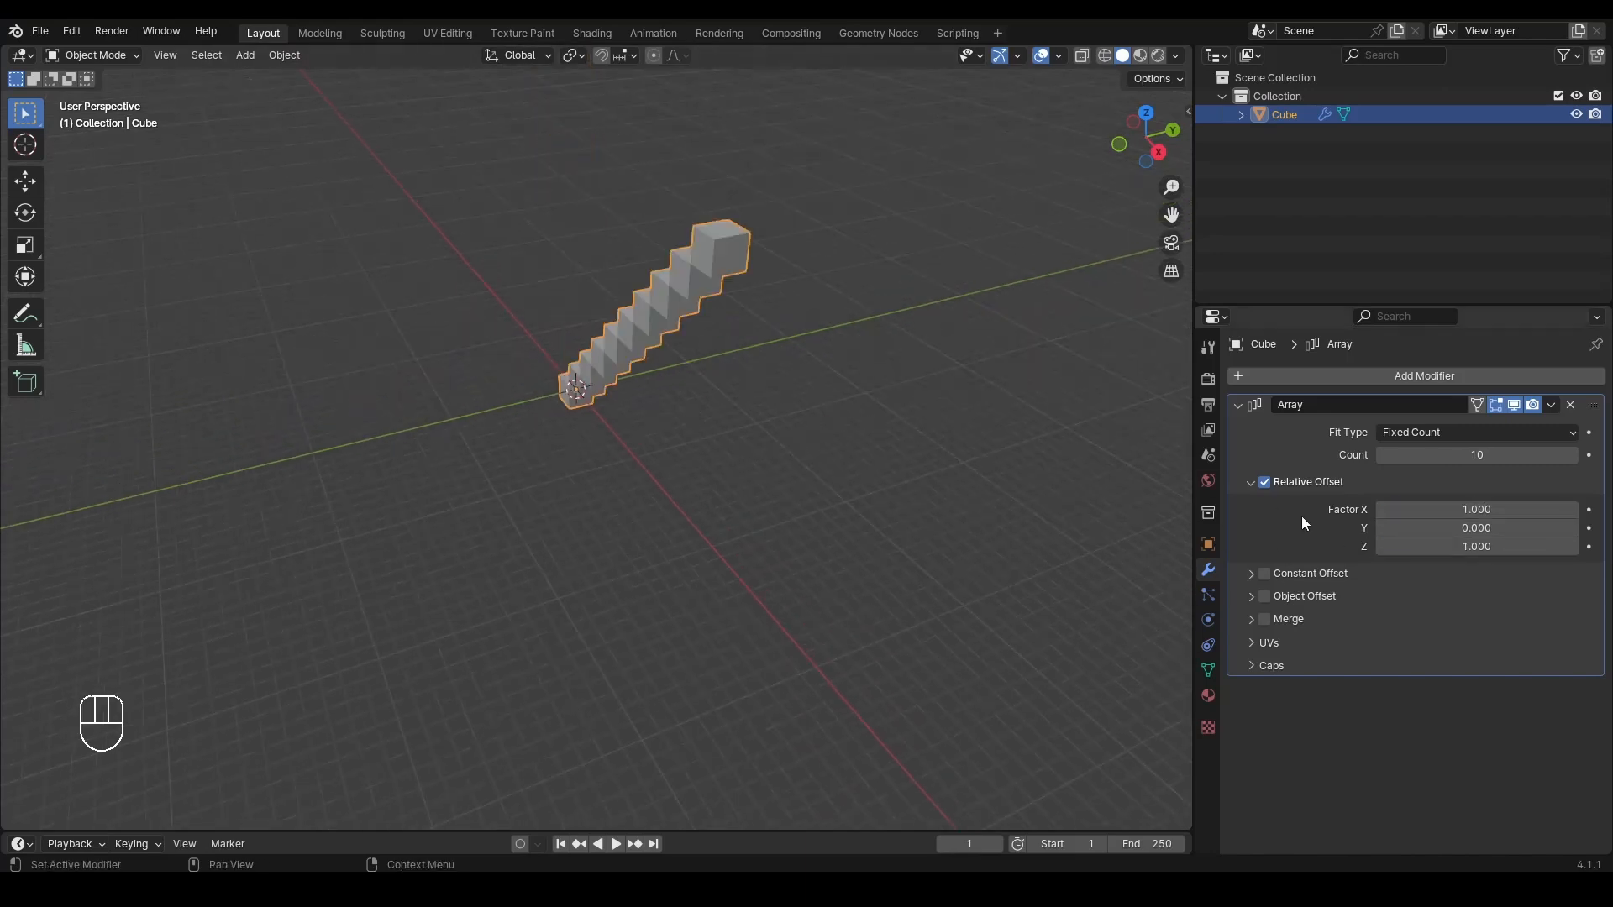
left_click(1476, 546)
type("0")
key("Return")
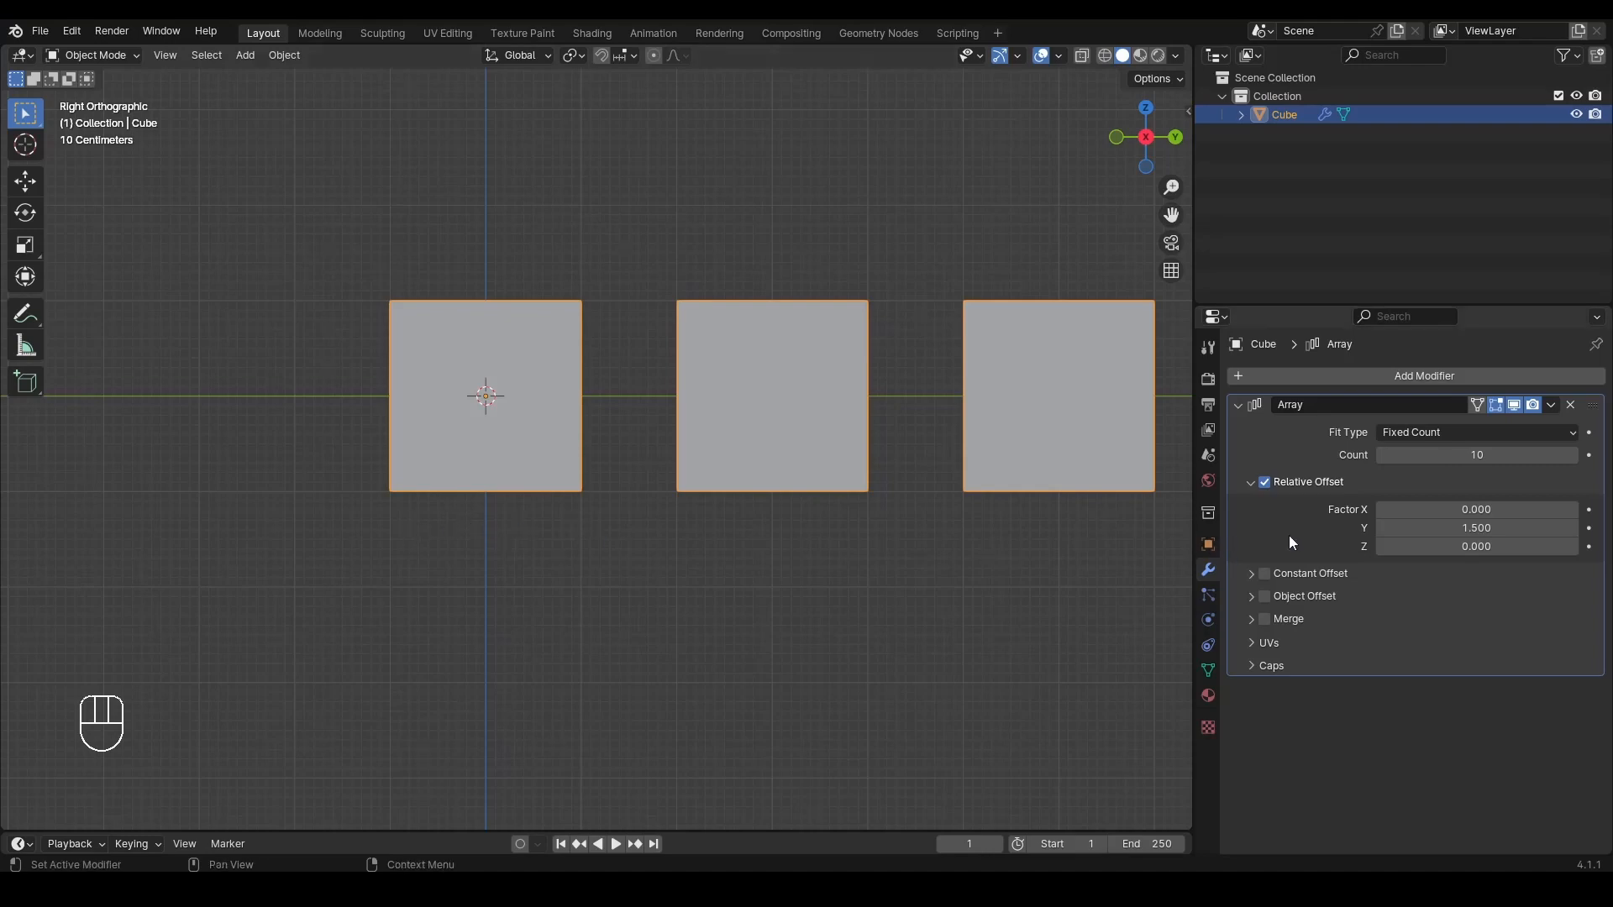
Step: Hide the Array modifier in the viewport temporarily, check the single cube's dimensions, and show the modifier again
scroll(205, 554, "down", 5)
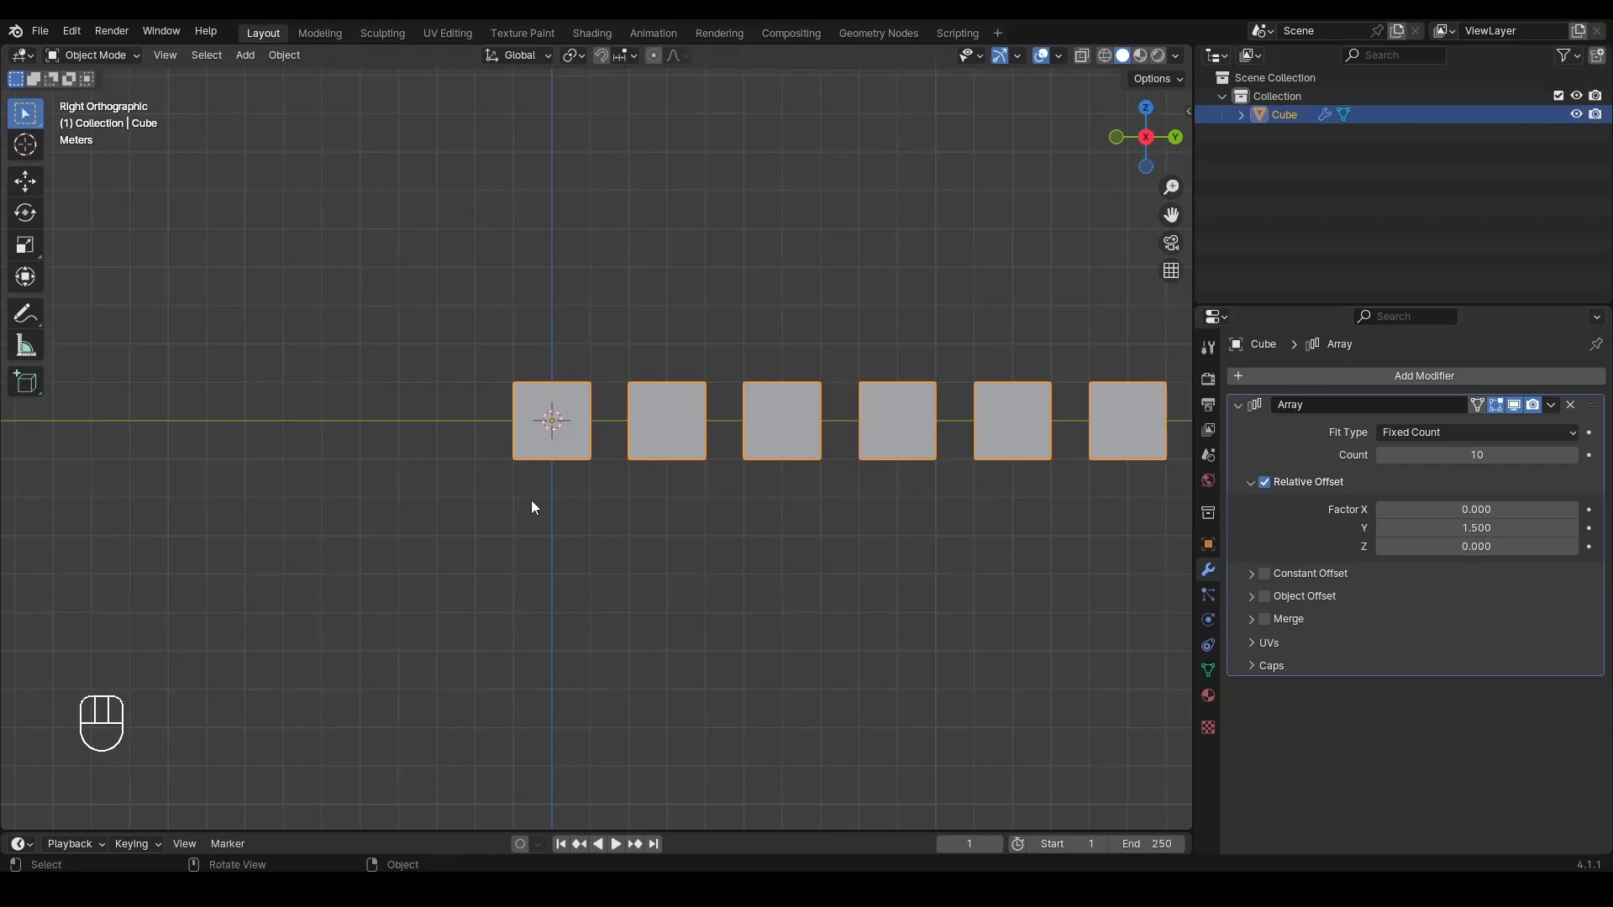
scroll(588, 500, "up", 3)
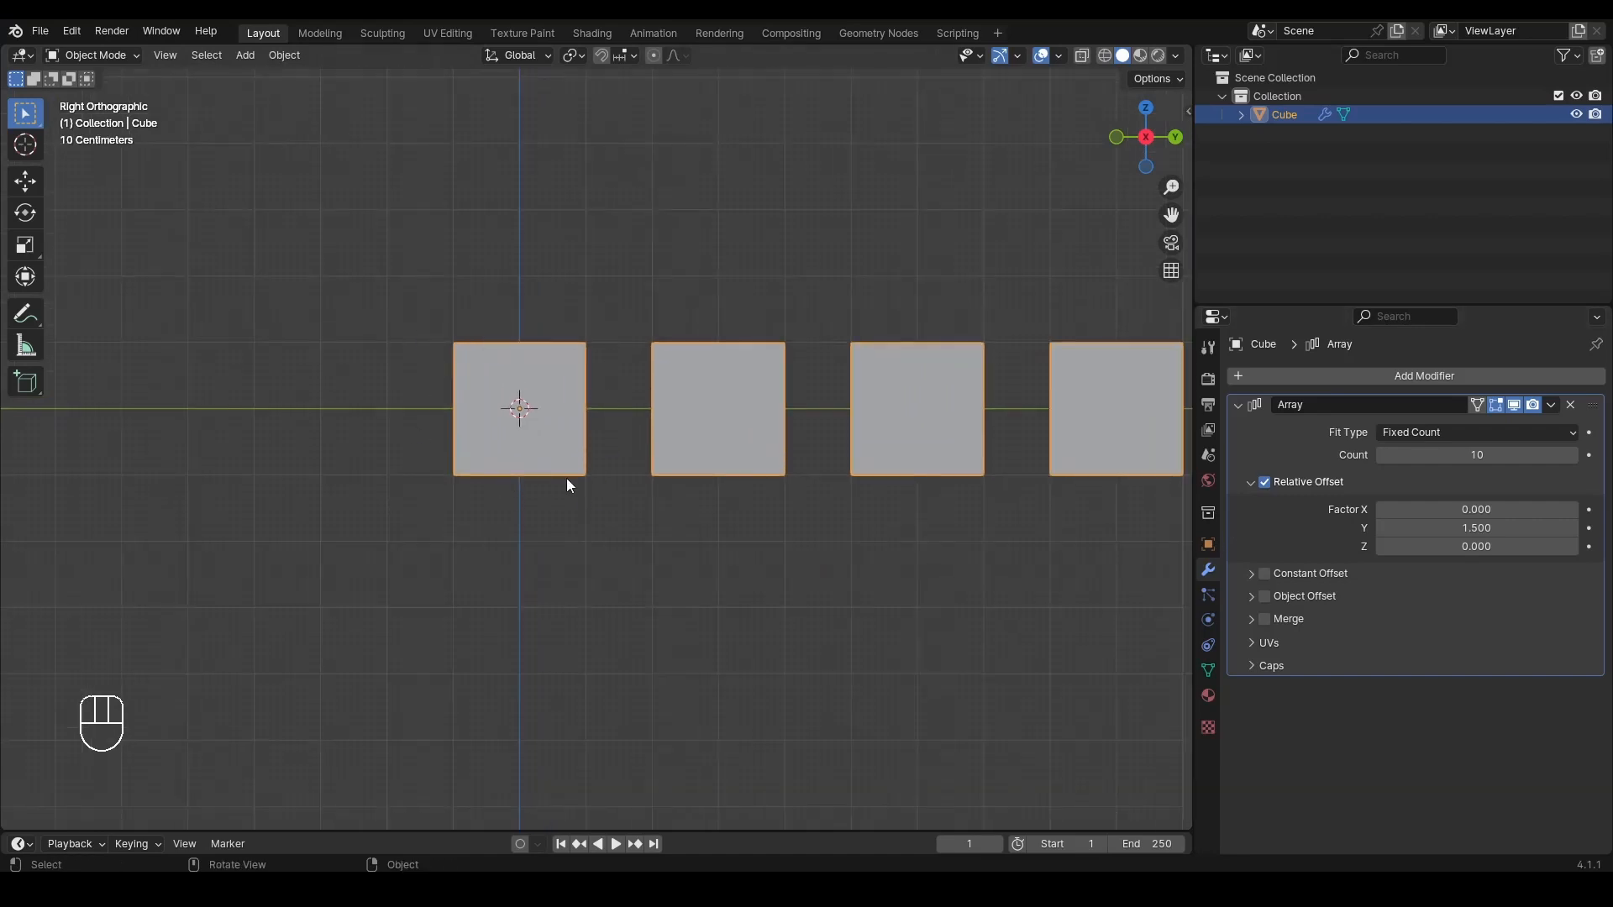
left_click(1515, 405)
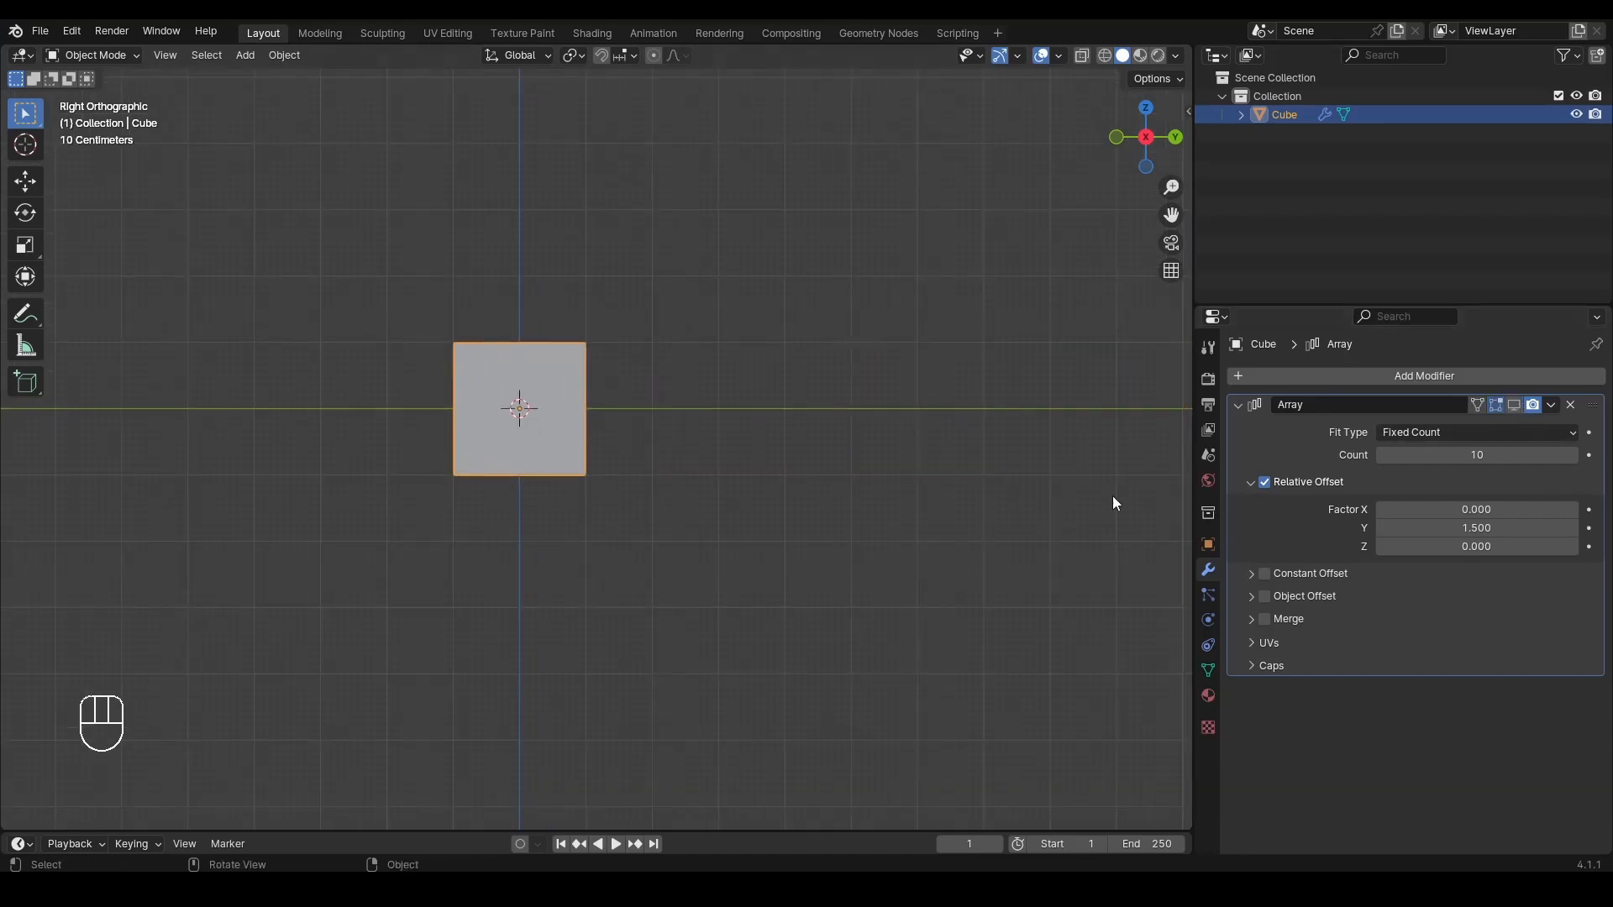
key("n")
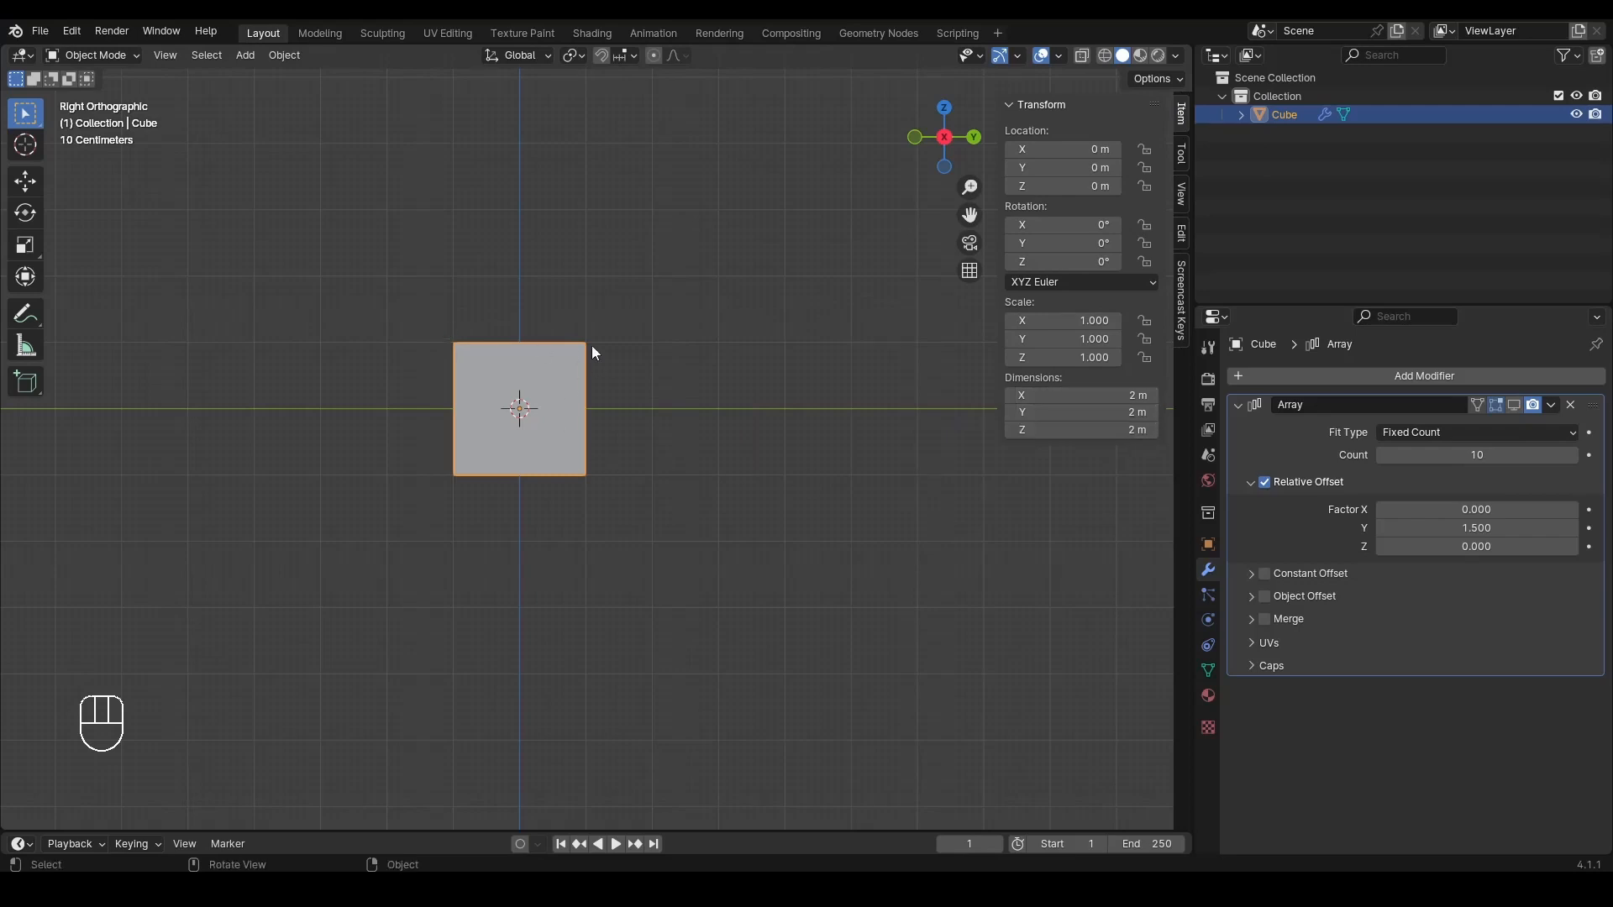
key("n")
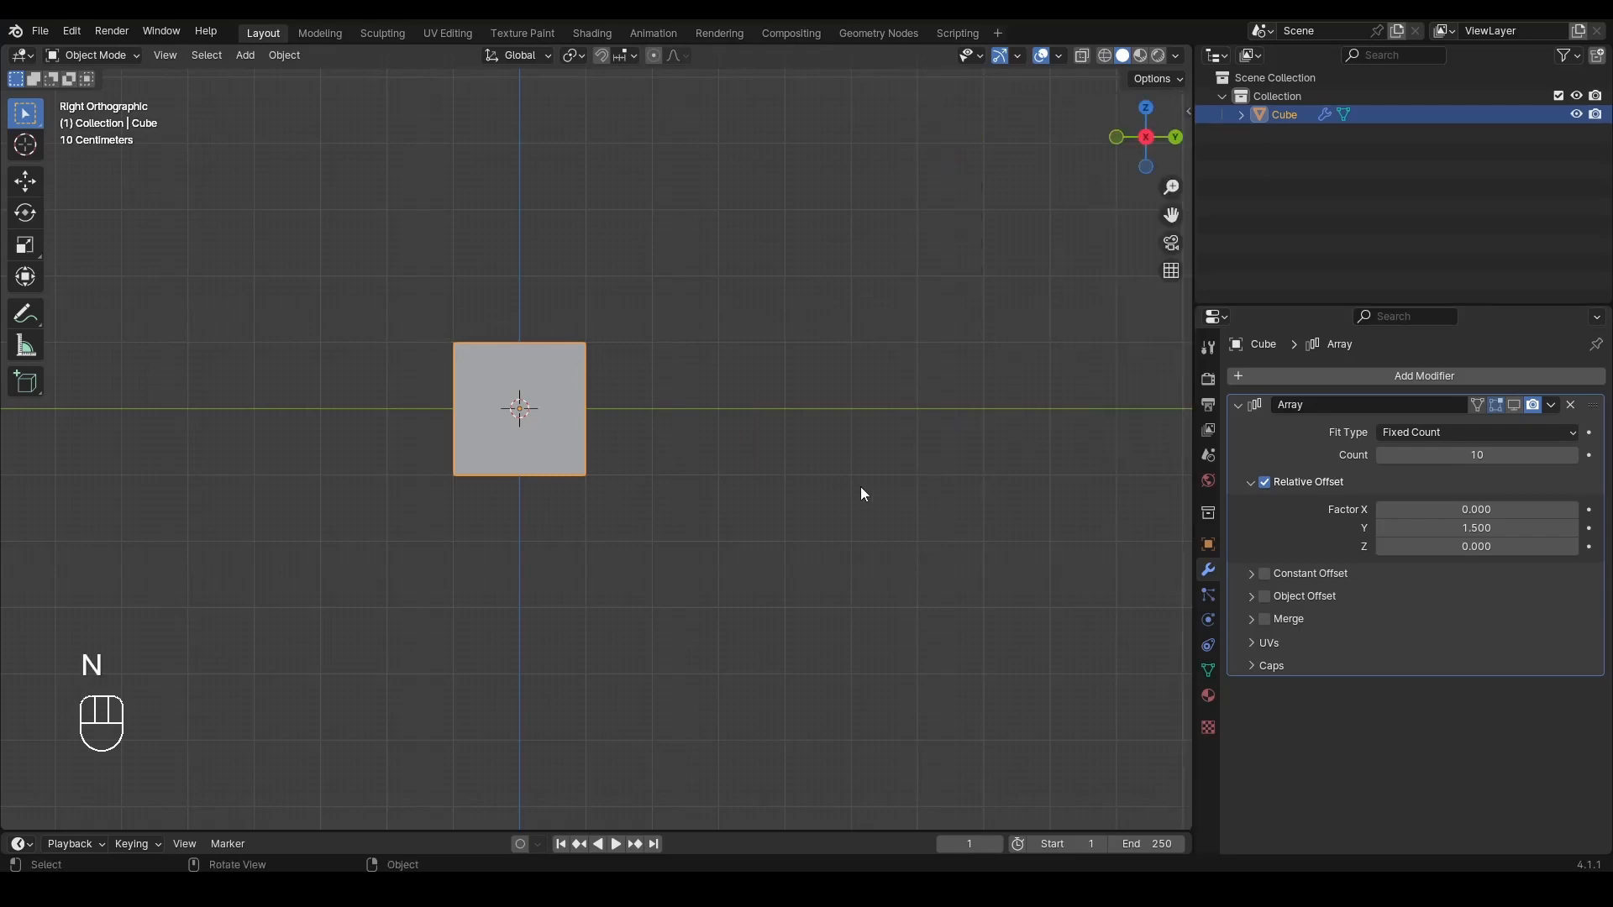
left_click(1516, 407)
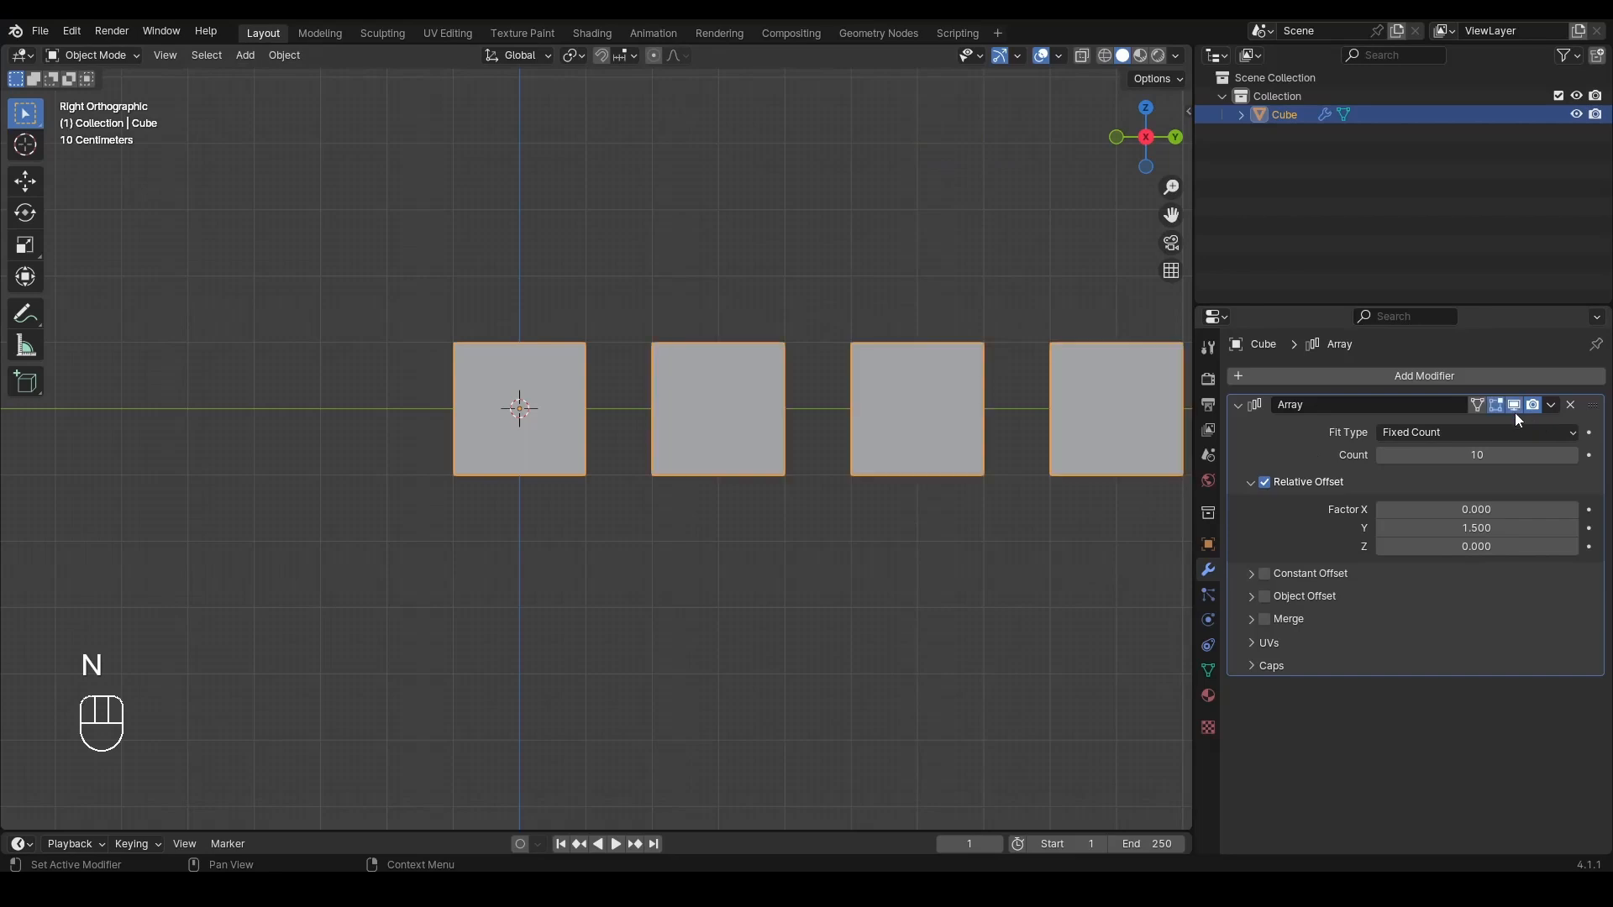
Step: Set the array's Y relative offset factor to 1 so the copies touch each other
left_click(1460, 532)
type("1")
key("Return")
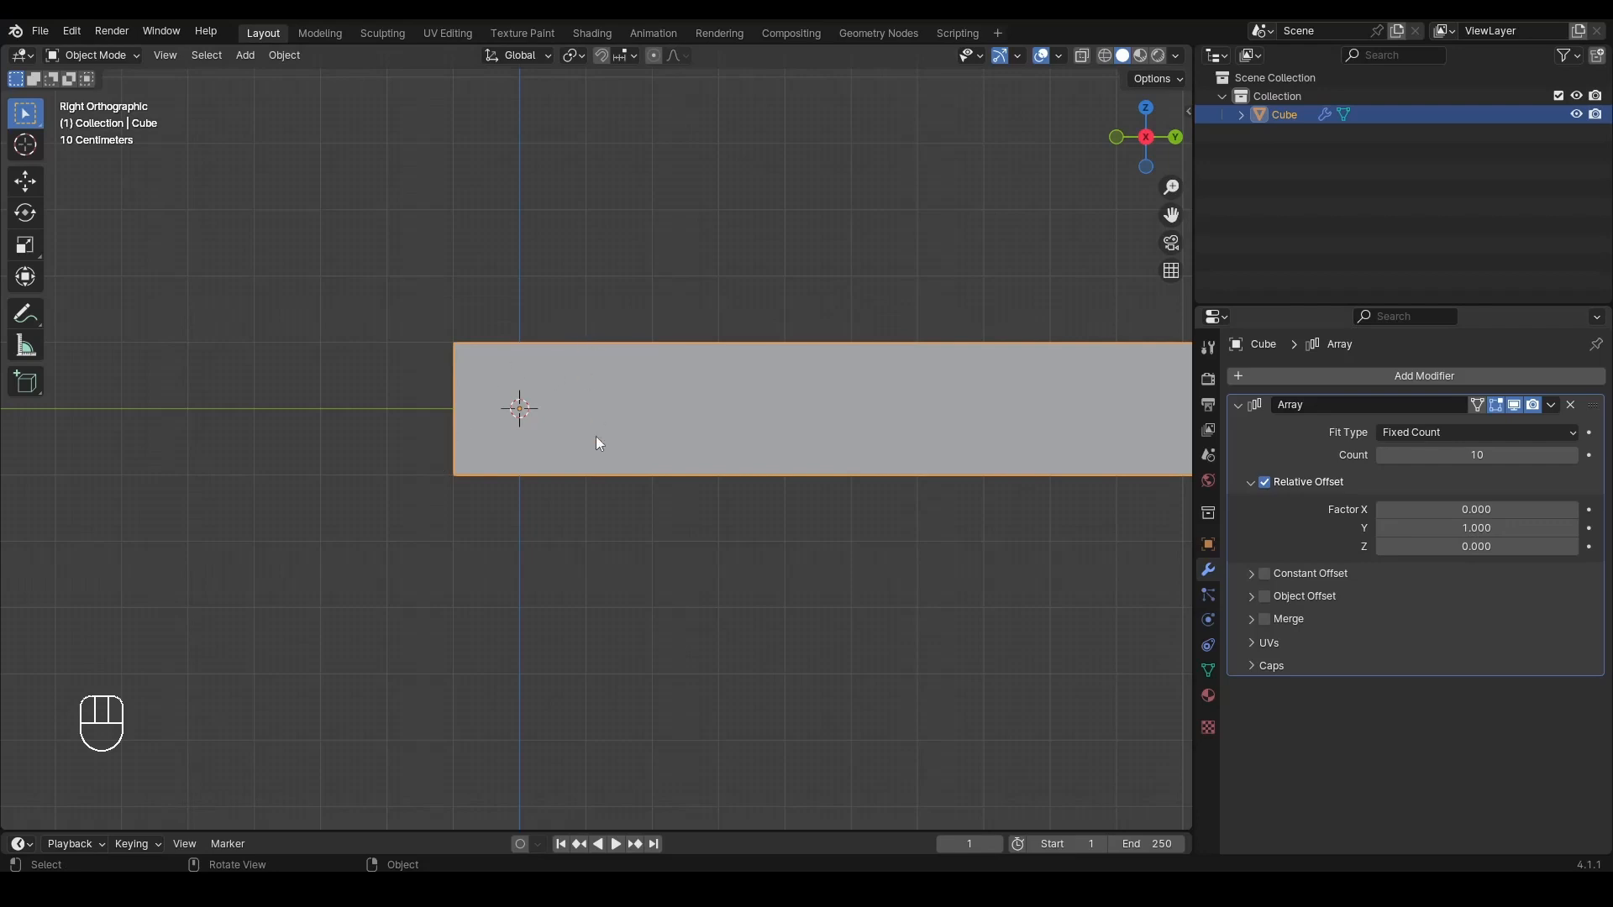
Step: Enable the wireframe overlay and deselect the cube to inspect the edges between the array copies in perspective
left_click(1063, 54)
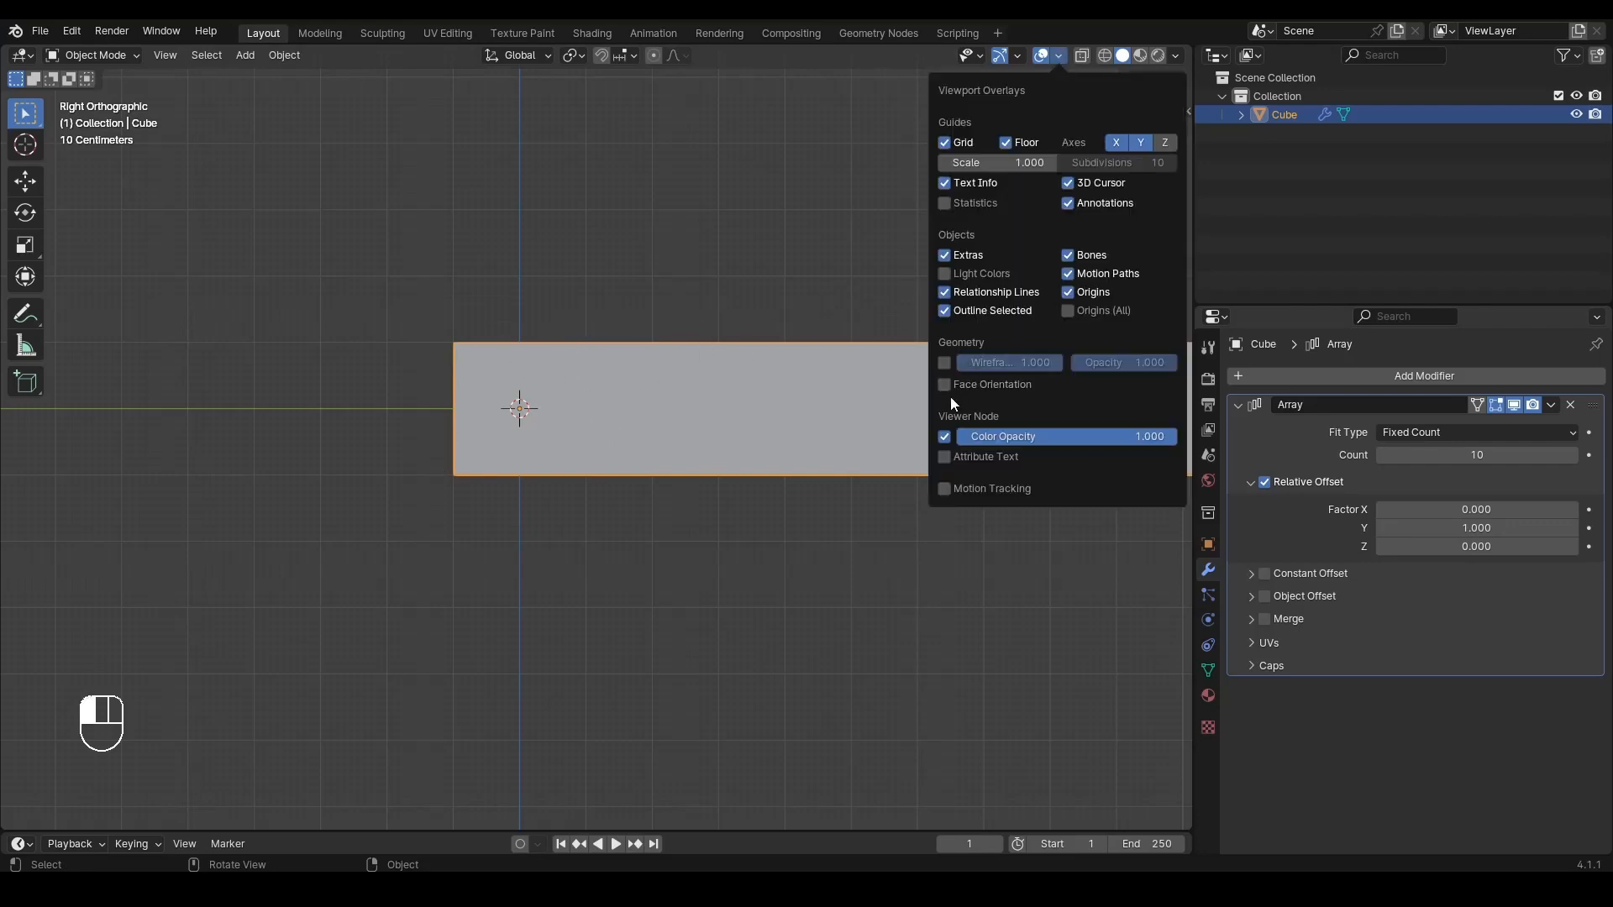
left_click(944, 363)
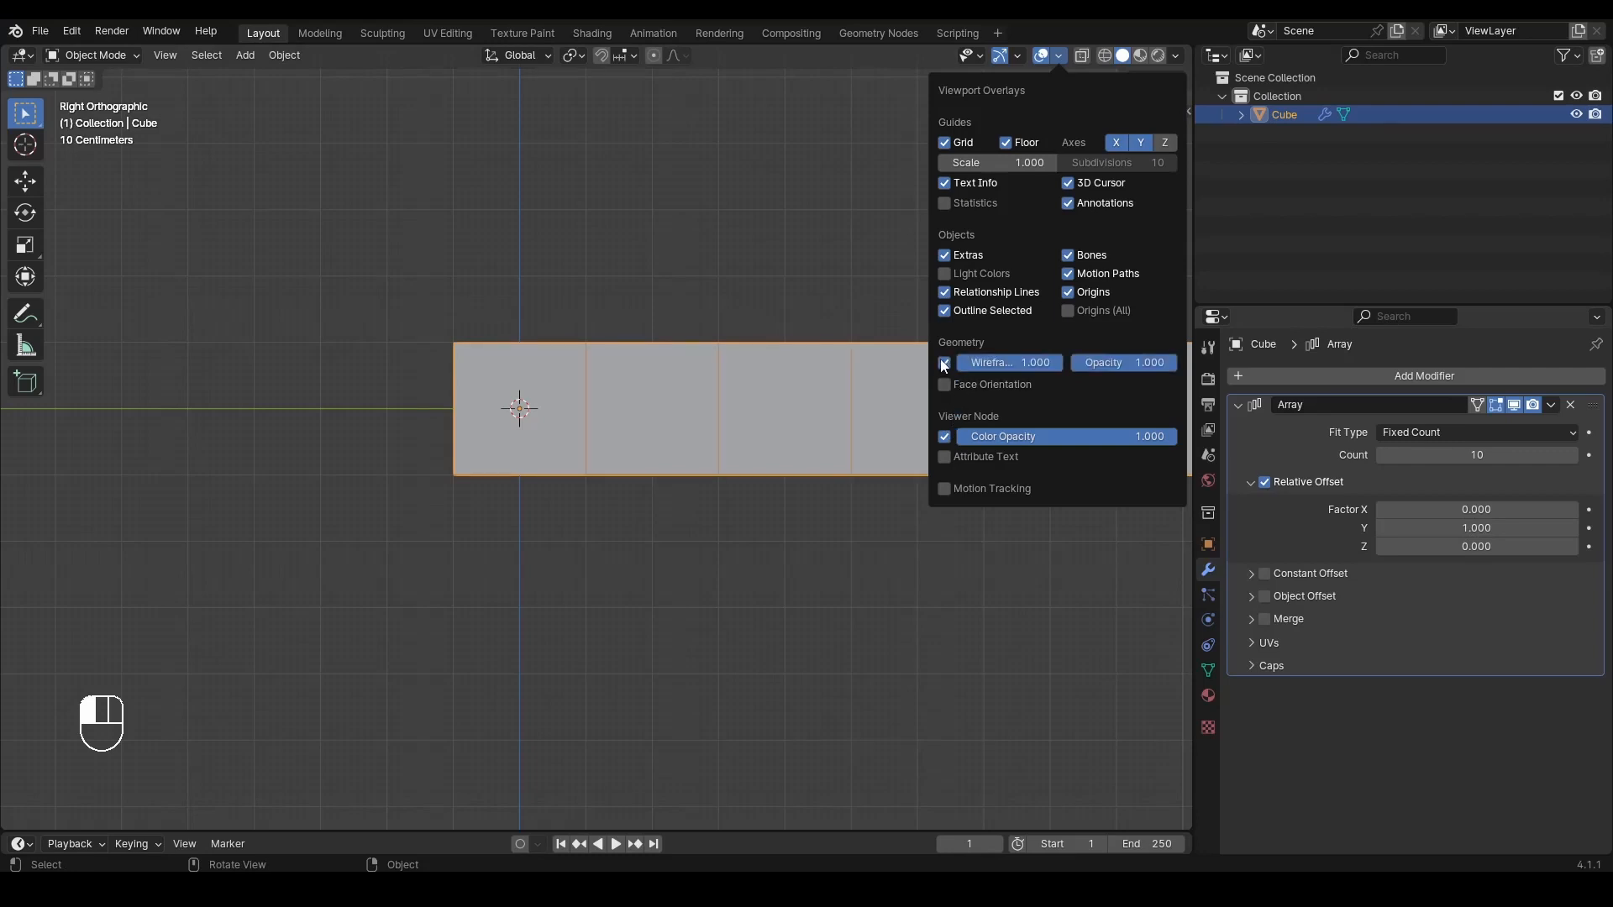
left_click(914, 256)
left_click_drag(1146, 139, 1145, 295)
scroll(517, 283, "down", 3)
scroll(425, 477, "up", 1)
scroll(425, 478, "up", 2)
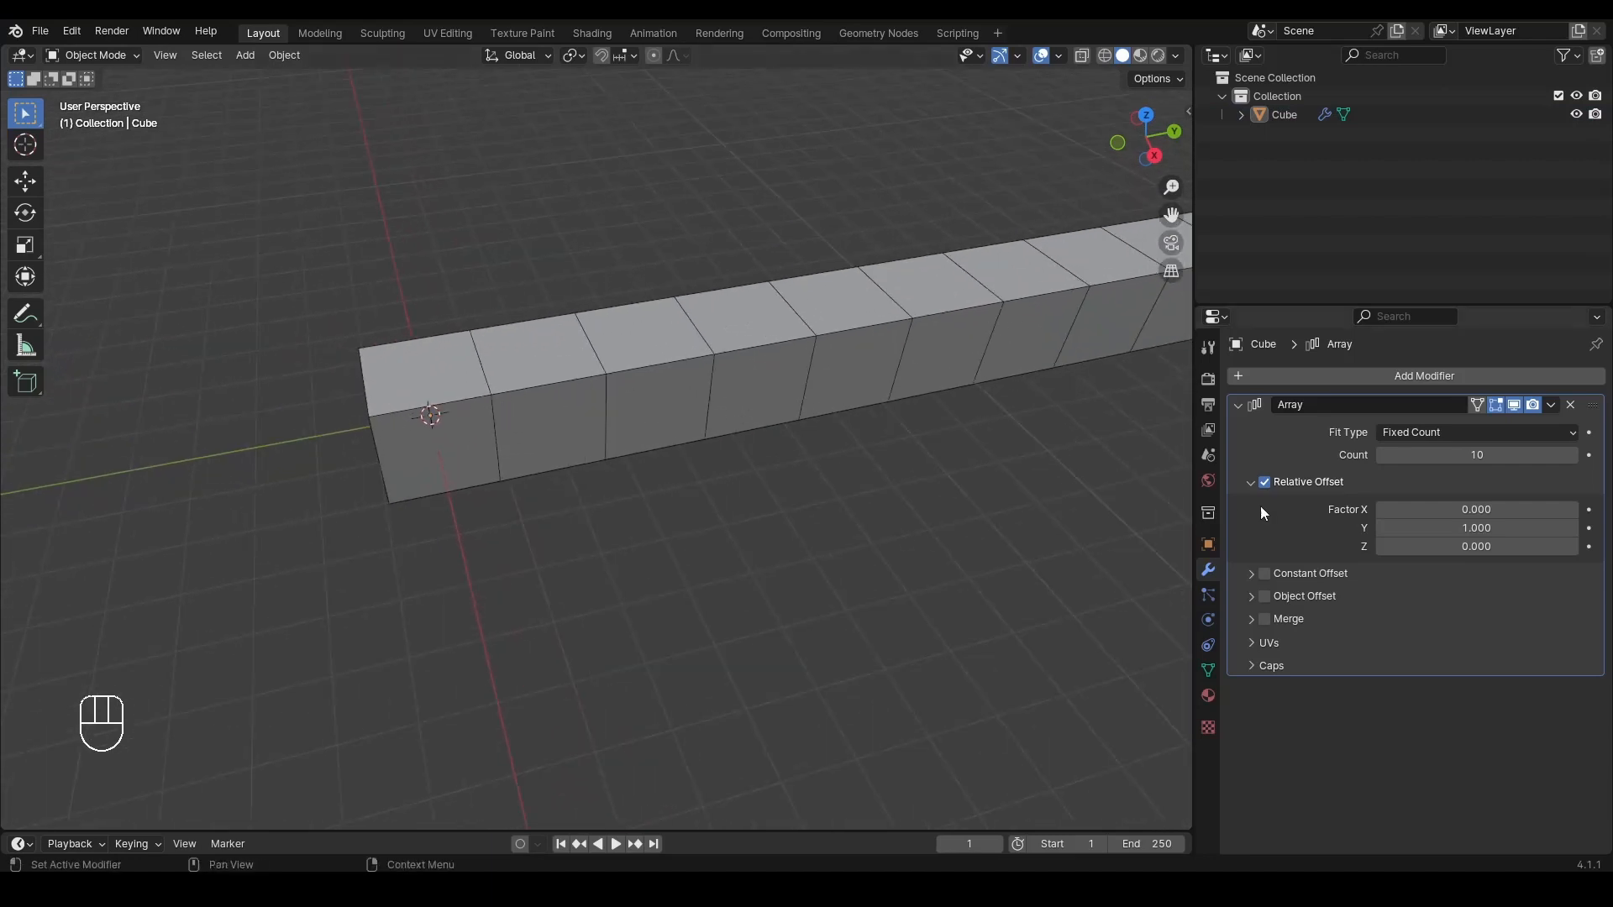
Step: Set the array's Y relative offset factor to 1.5 and view the spaced cubes in Right Orthographic view
left_click(1469, 529)
left_click(1469, 529)
type(".5")
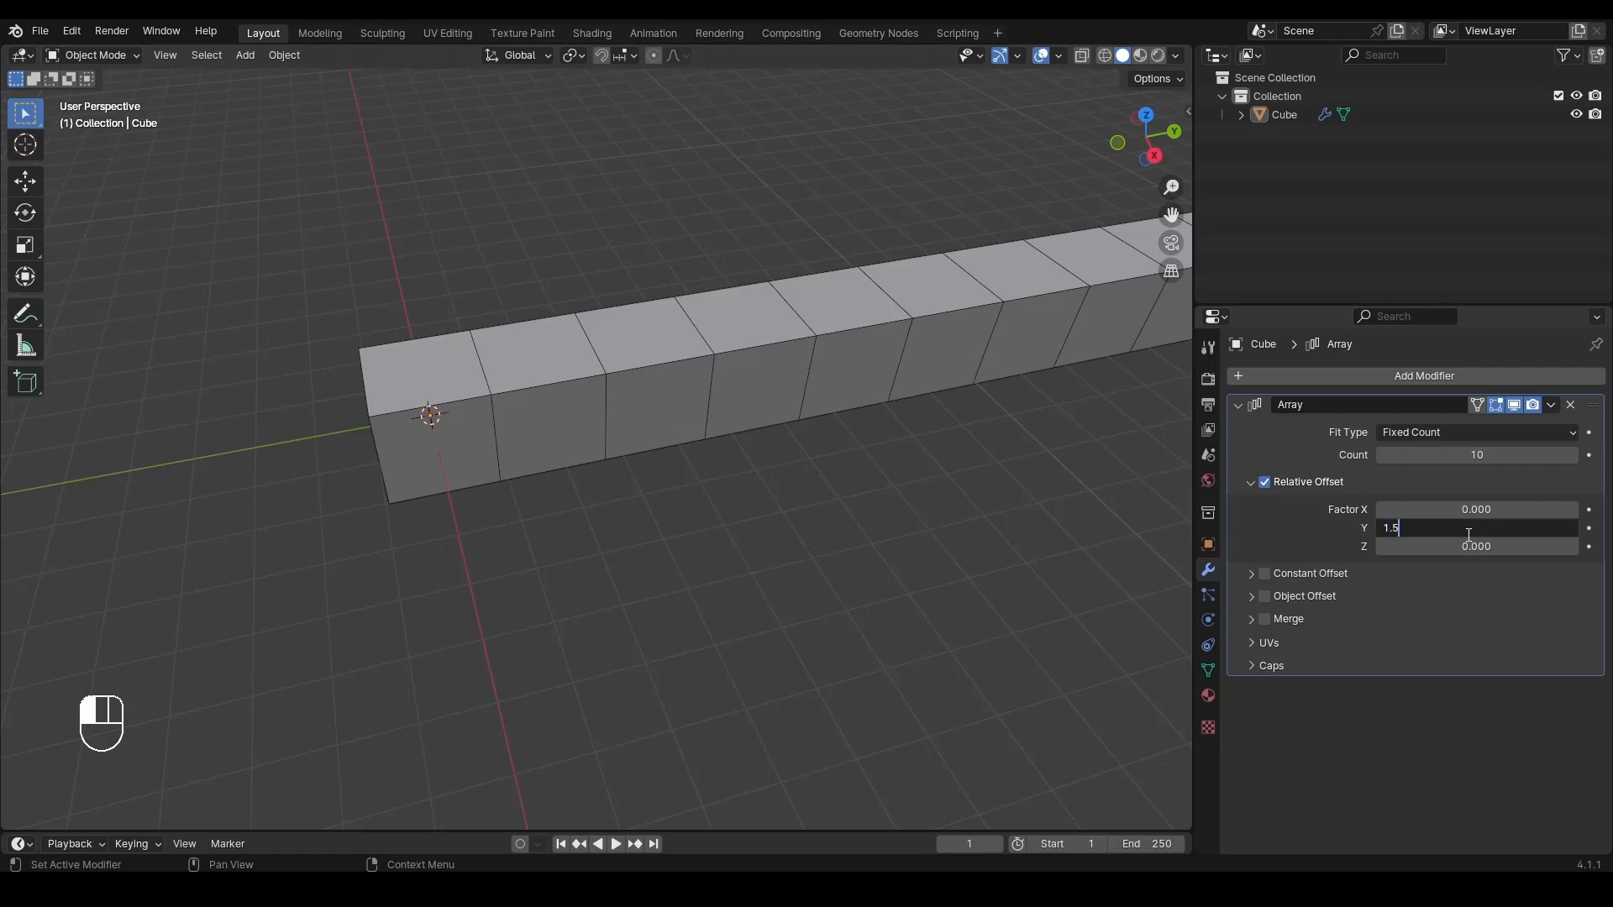
key("Return")
left_click(1155, 157)
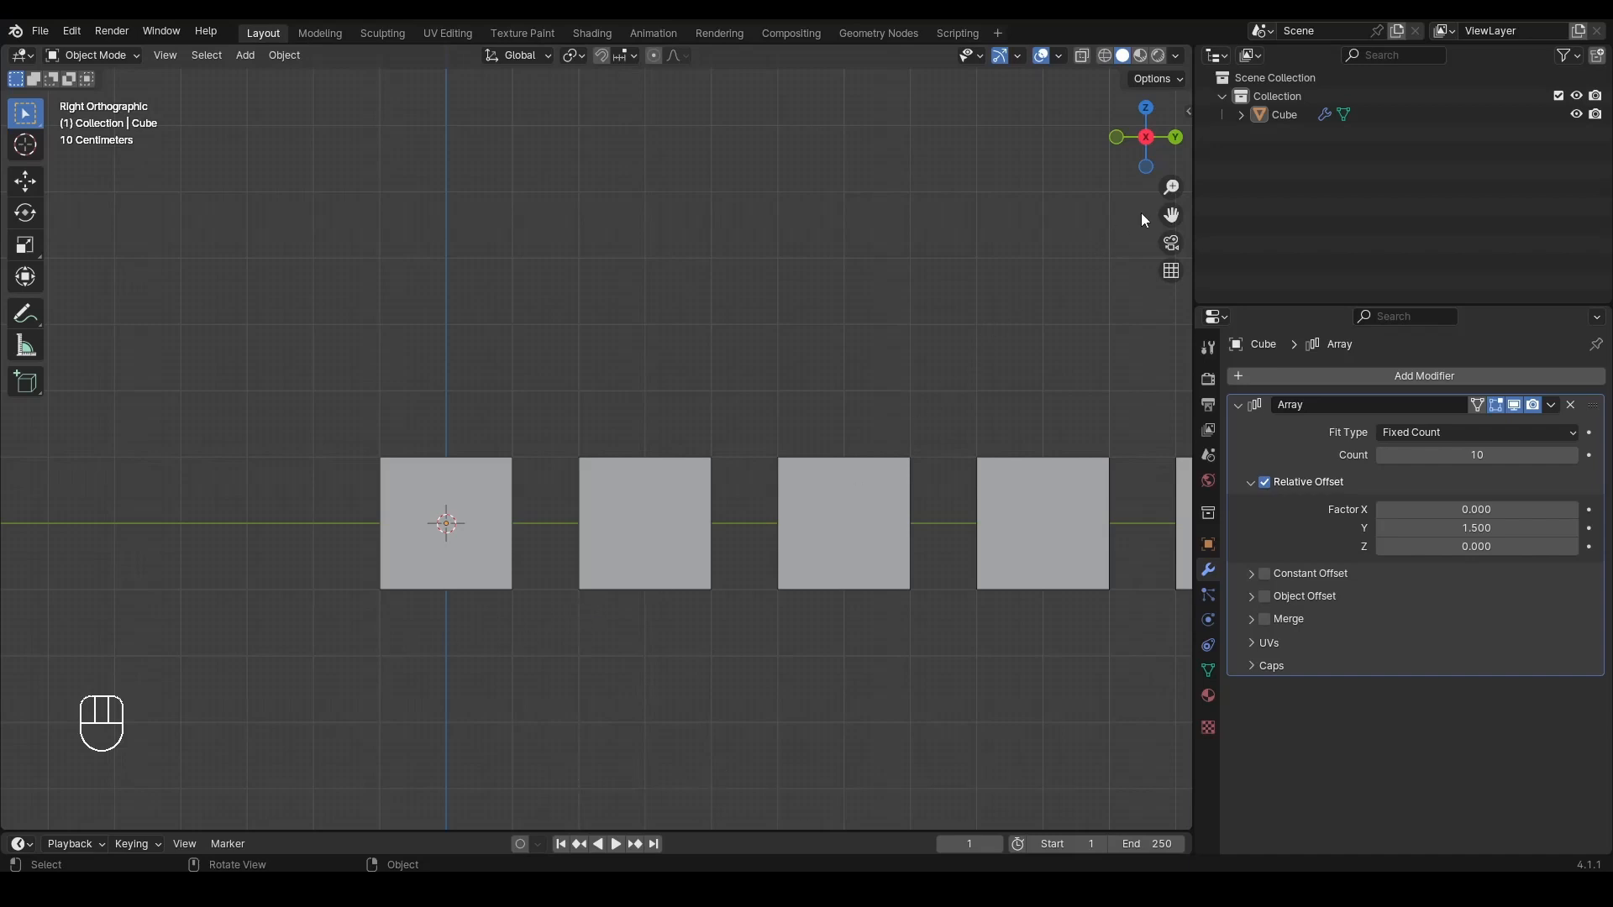
left_click_drag(1171, 215, 1220, 45)
scroll(517, 511, "up", 4)
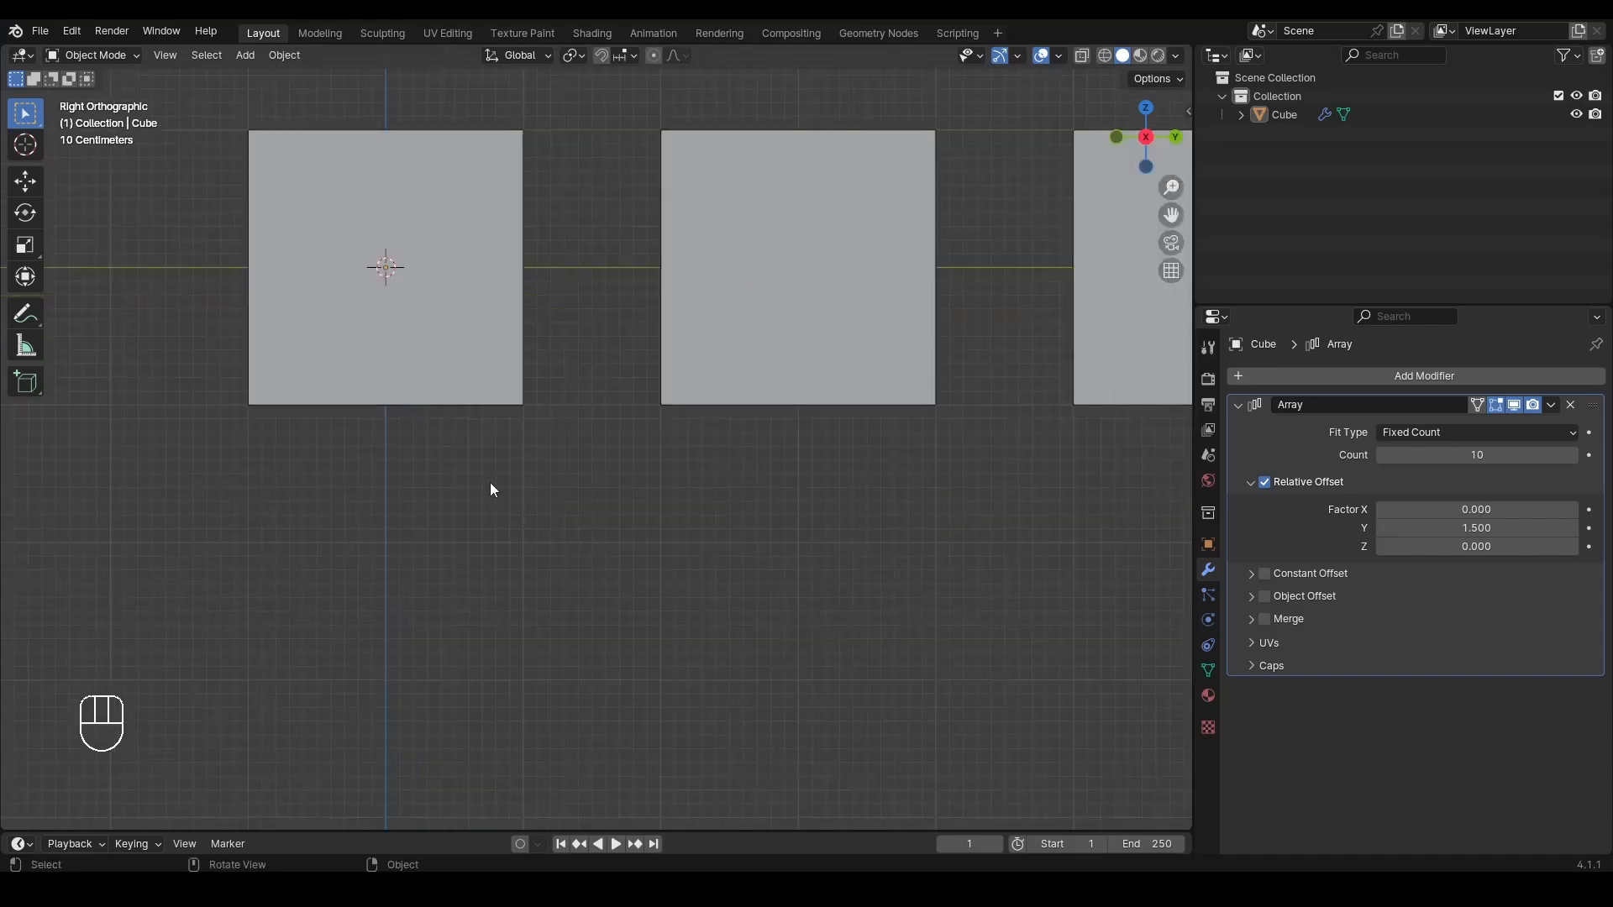
Step: Annotate vertical marks below the first two cubes at their centers and edges, using the Annotate tool
left_click(25, 314)
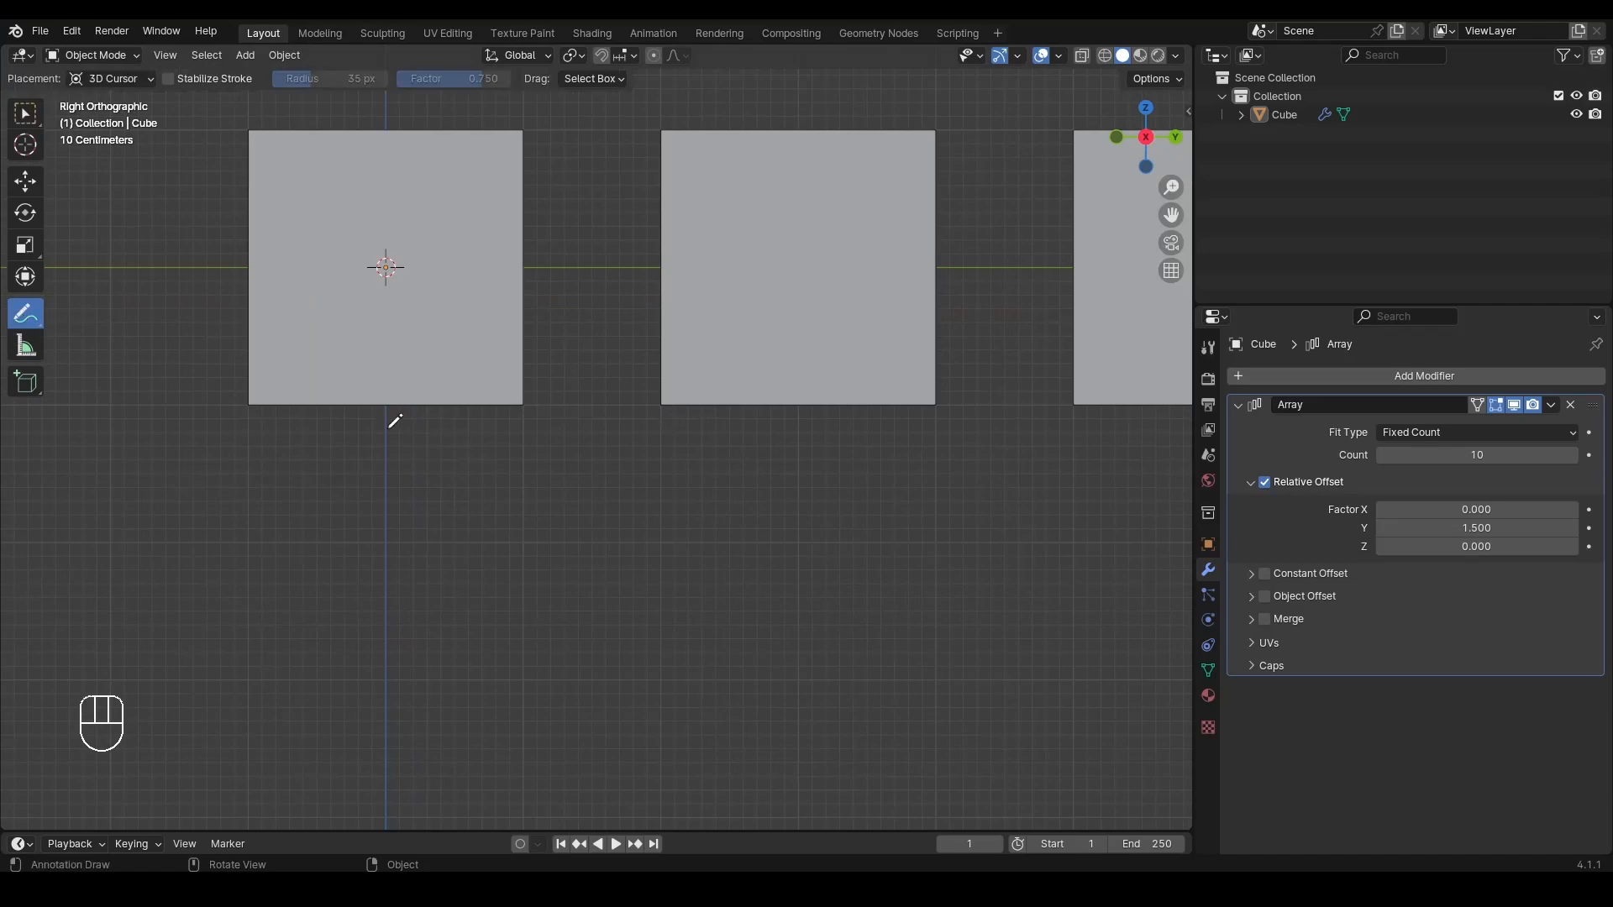
left_click_drag(388, 427, 385, 507)
left_click_drag(522, 430, 519, 519)
left_click_drag(661, 437, 669, 527)
left_click_drag(794, 439, 801, 523)
left_click_drag(936, 435, 935, 507)
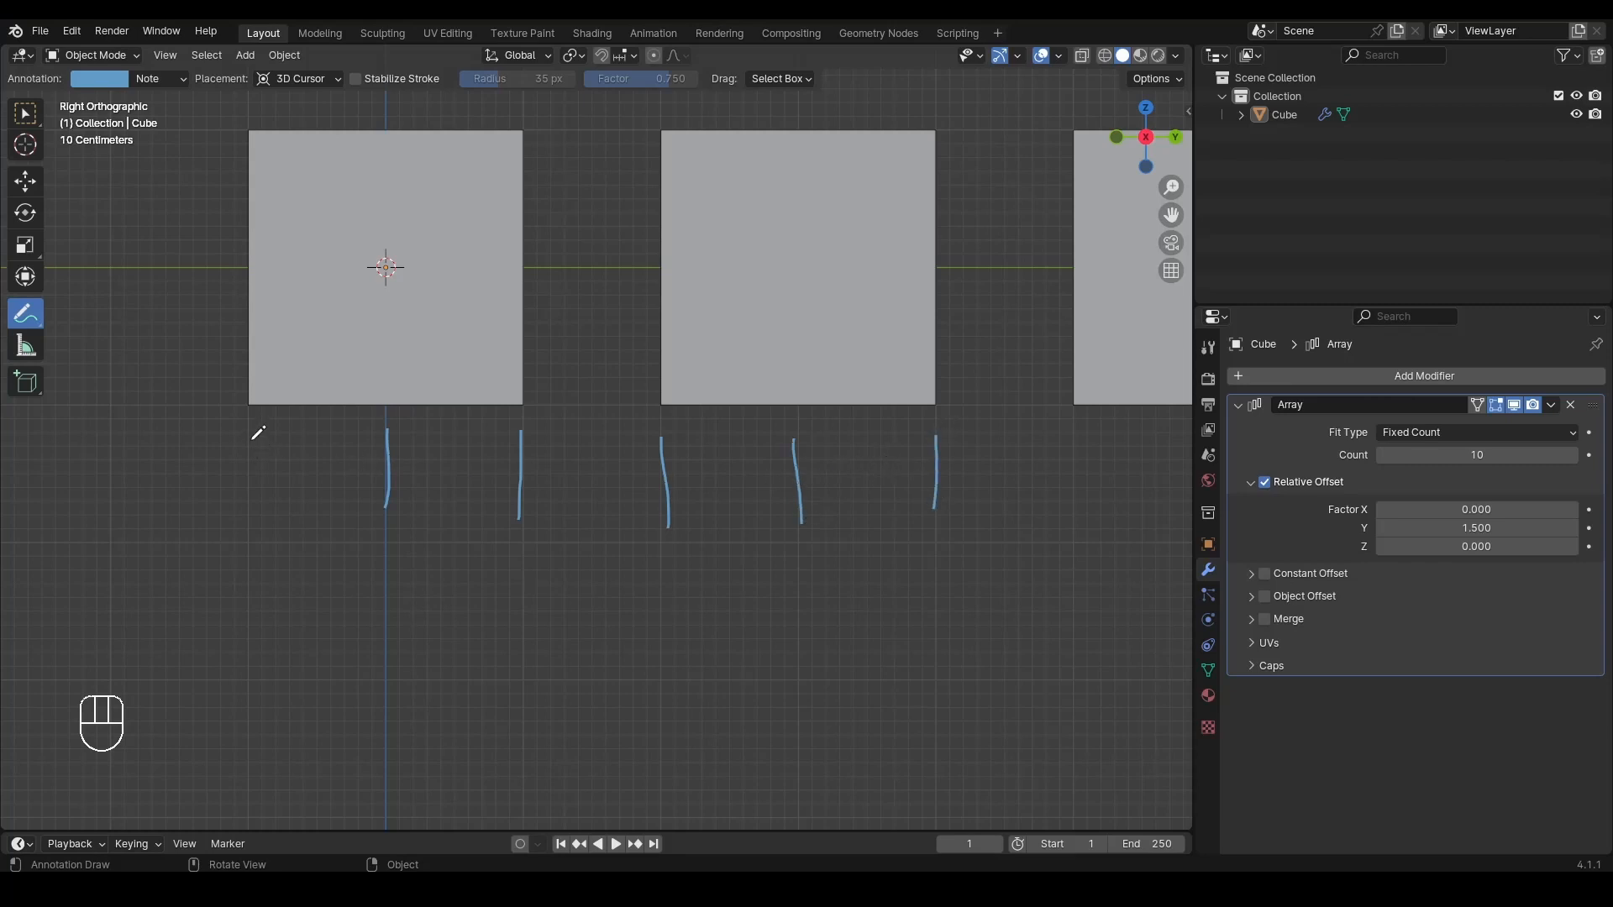
mouse_move(249, 440)
left_mouse_down()
mouse_move(244, 512)
mouse_move(320, 475)
mouse_move(497, 461)
left_mouse_up()
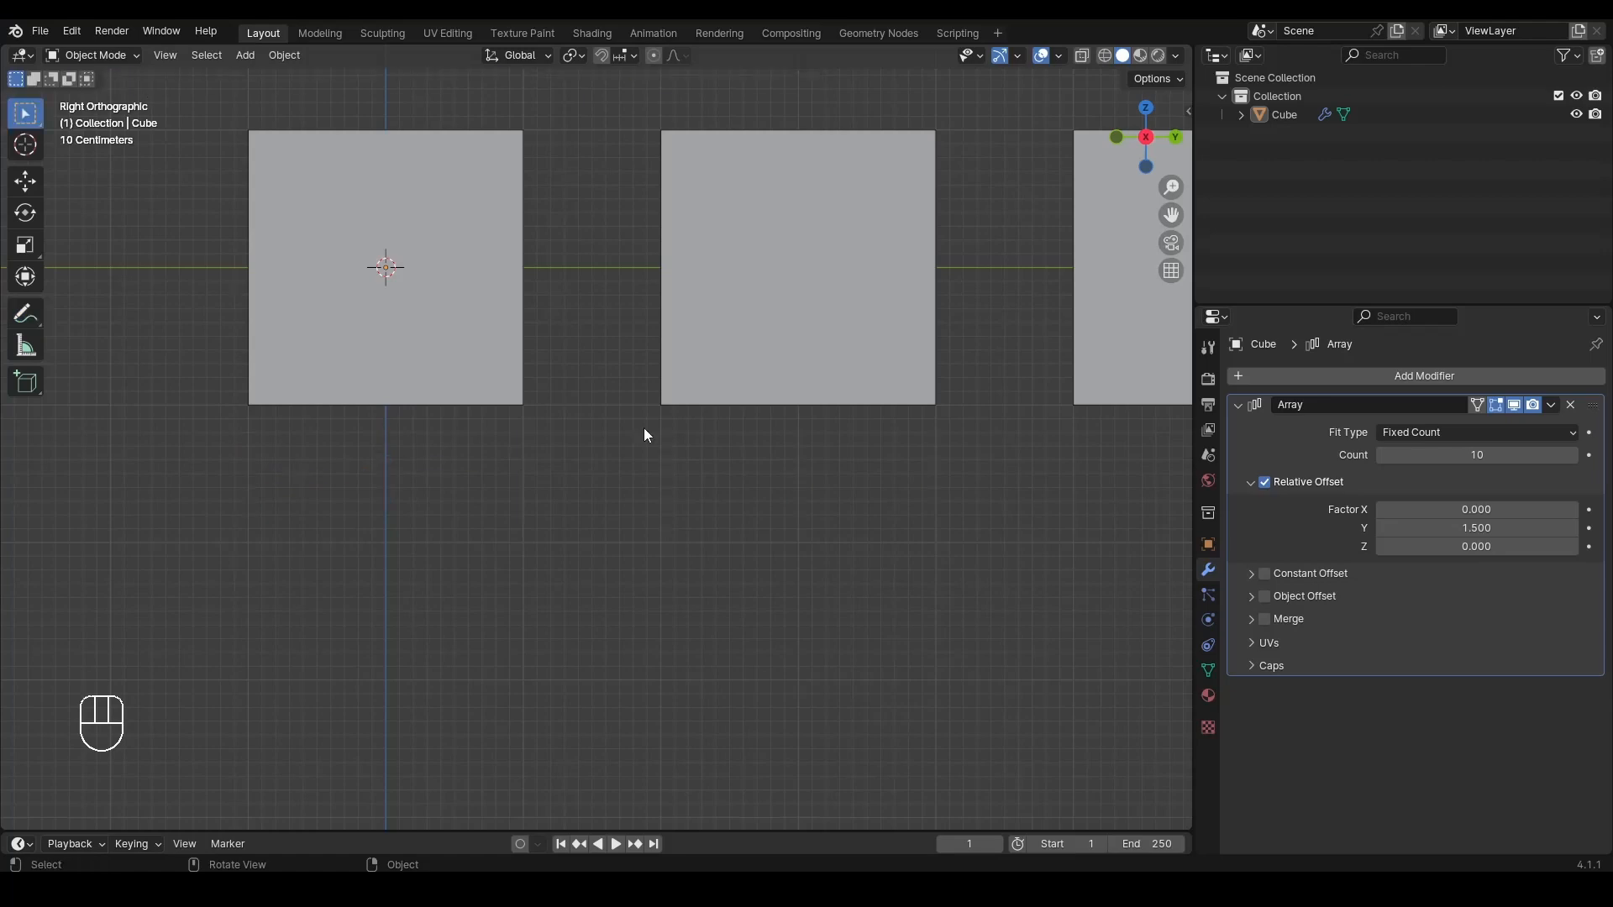
Step: Select the cube and annotate the distances from the first cube's center towards the second, labelling the first segment 1
left_click(395, 306)
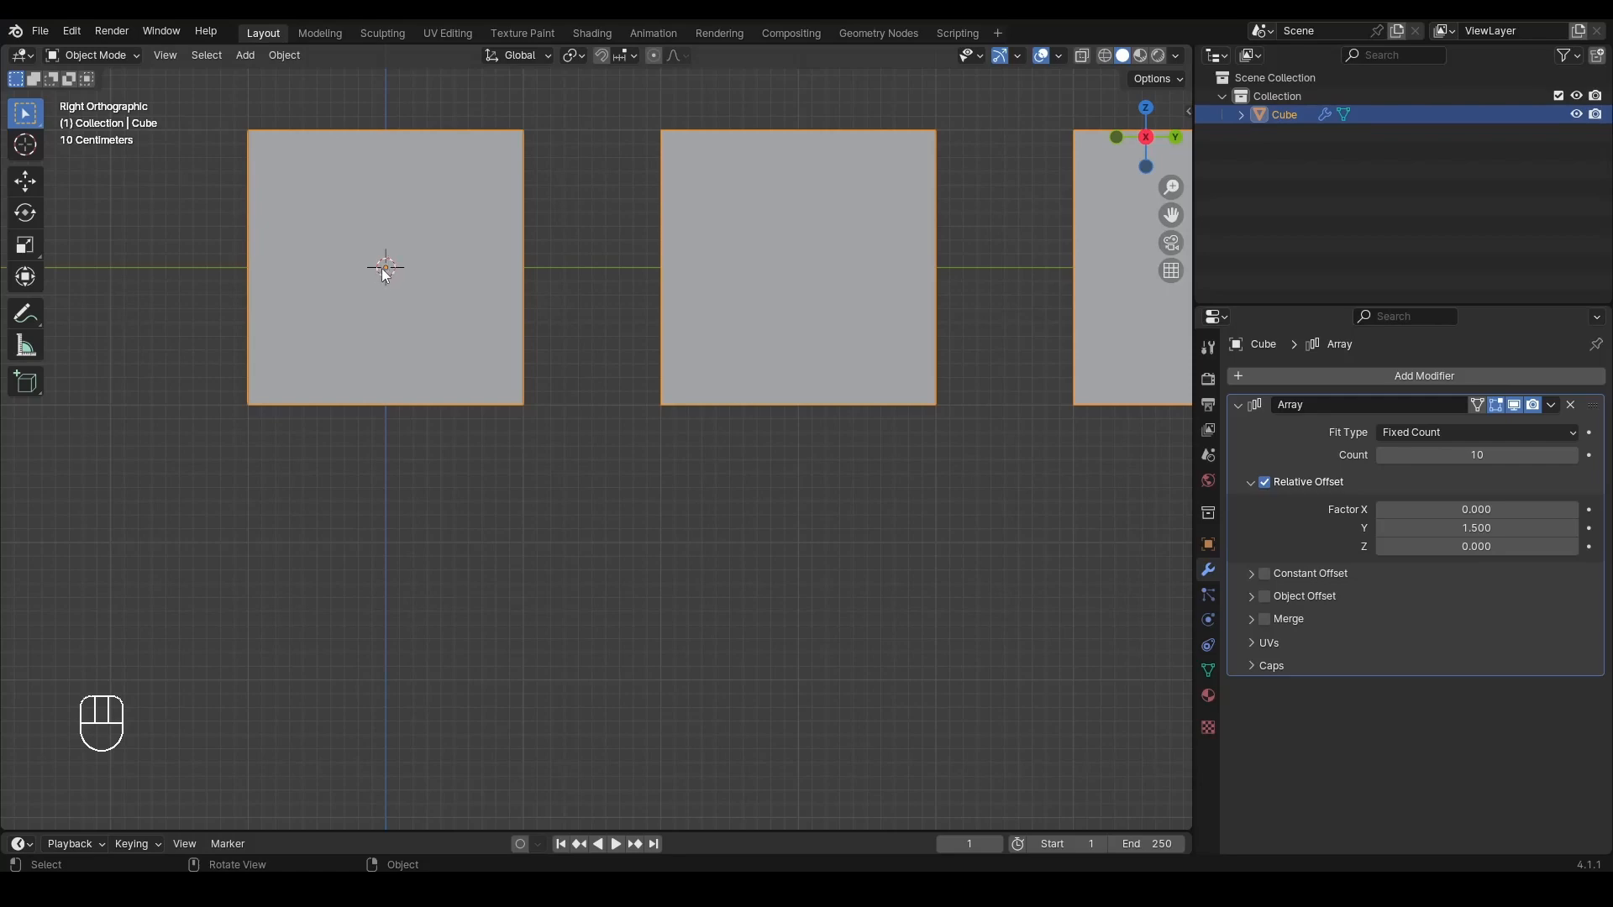
left_click(26, 316)
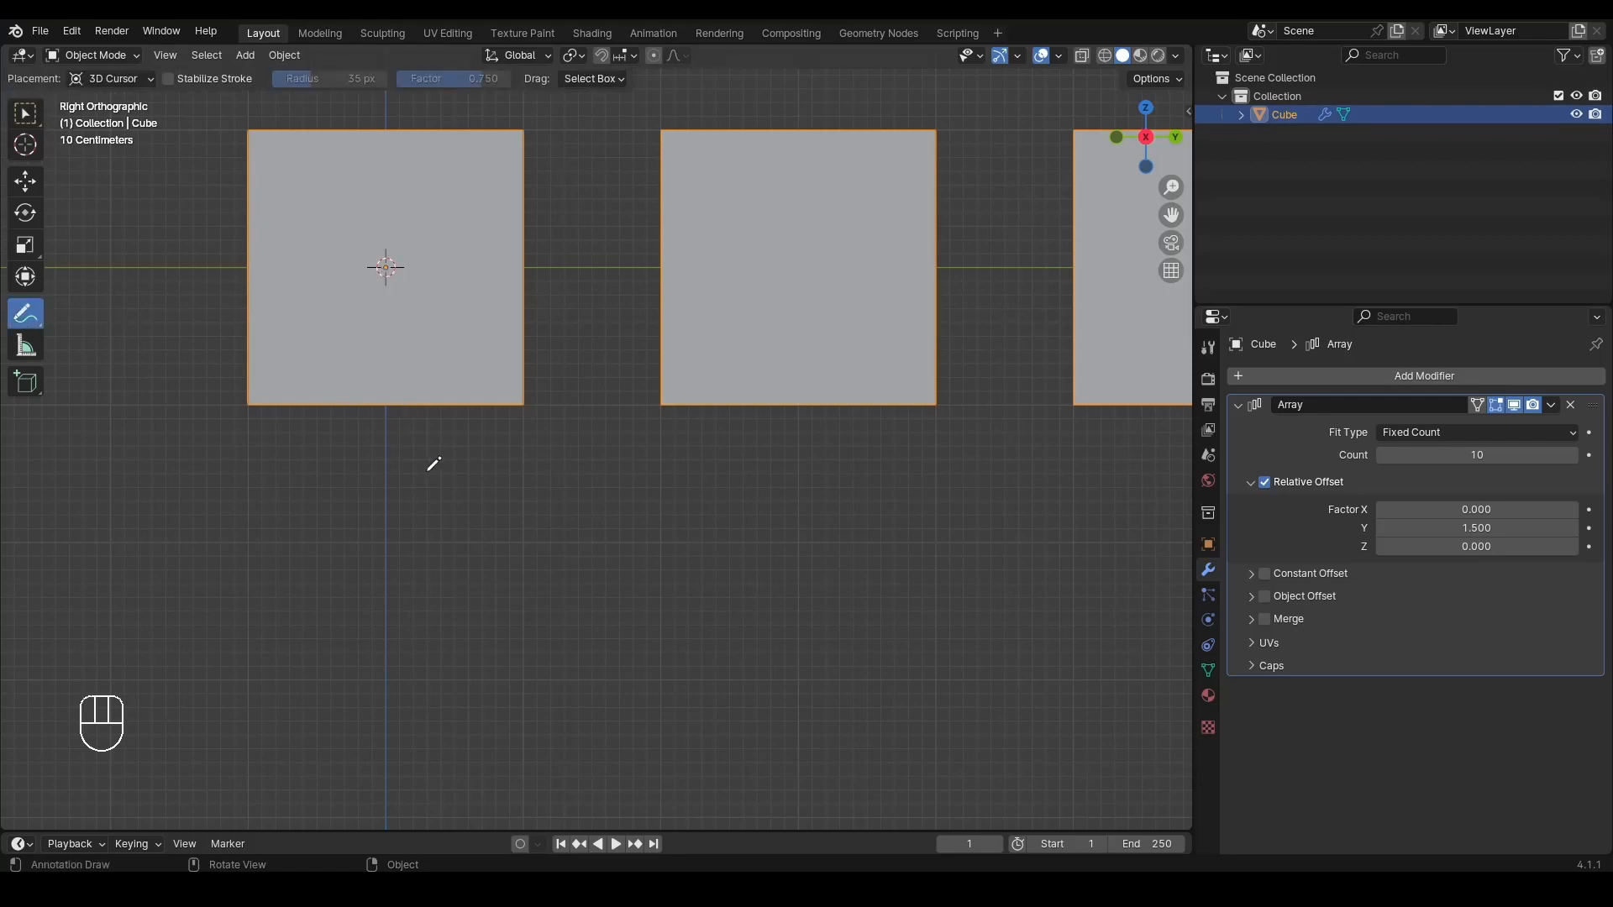
mouse_move(395, 457)
left_mouse_down()
mouse_move(513, 441)
mouse_move(519, 502)
mouse_move(533, 503)
left_mouse_up()
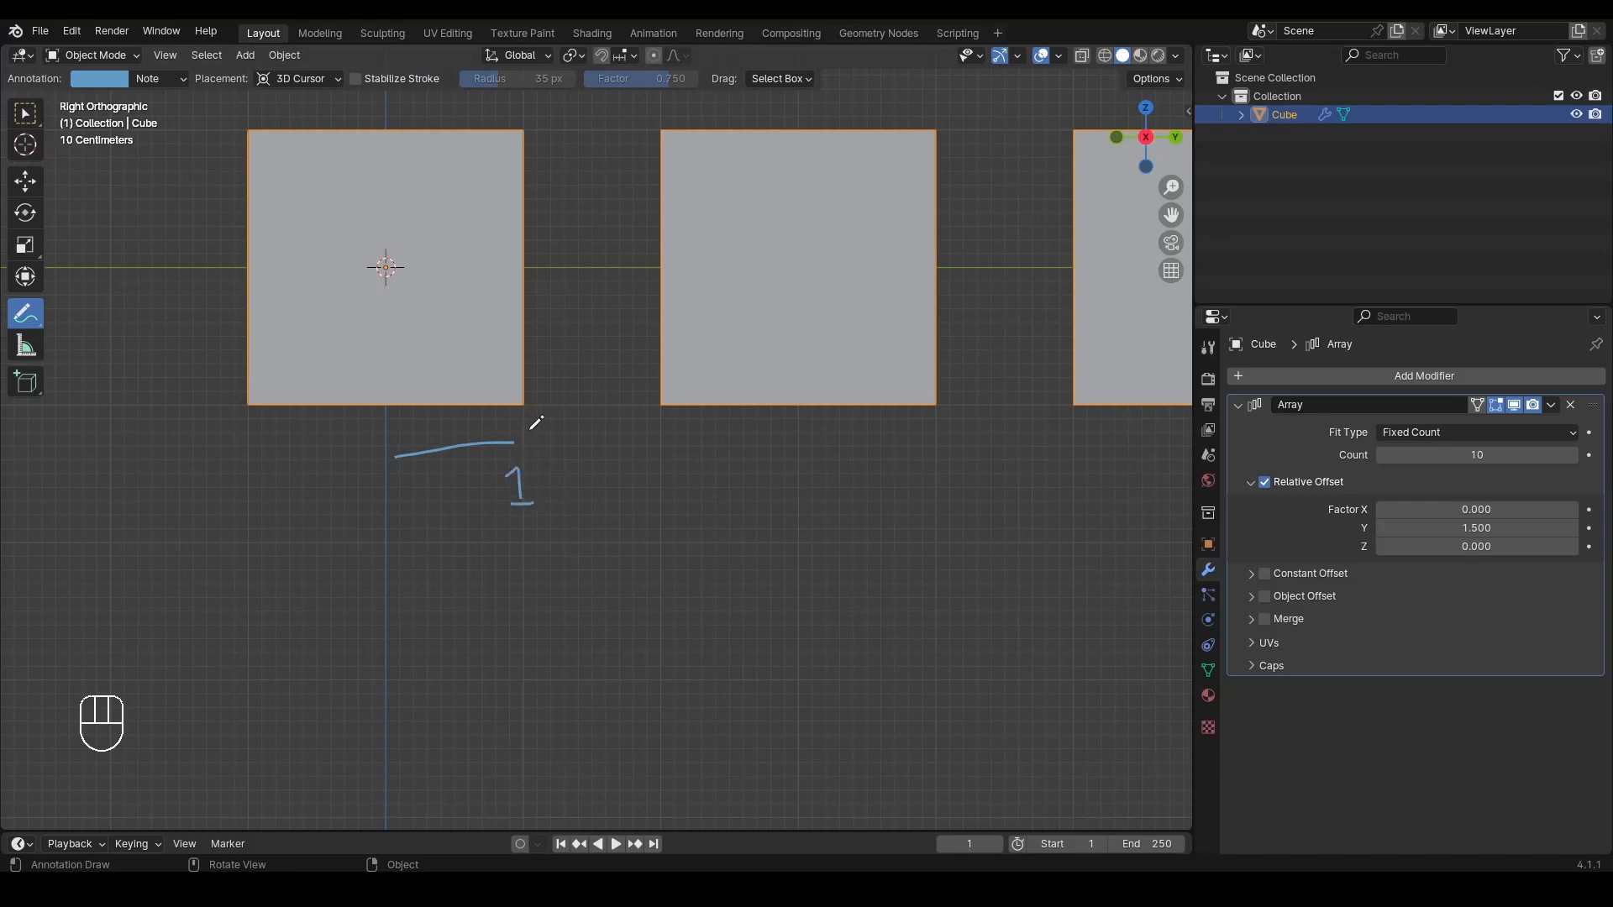
mouse_move(533, 444)
left_mouse_down()
mouse_move(657, 438)
mouse_move(669, 493)
mouse_move(715, 439)
mouse_move(790, 436)
mouse_move(805, 458)
mouse_move(791, 491)
left_mouse_up()
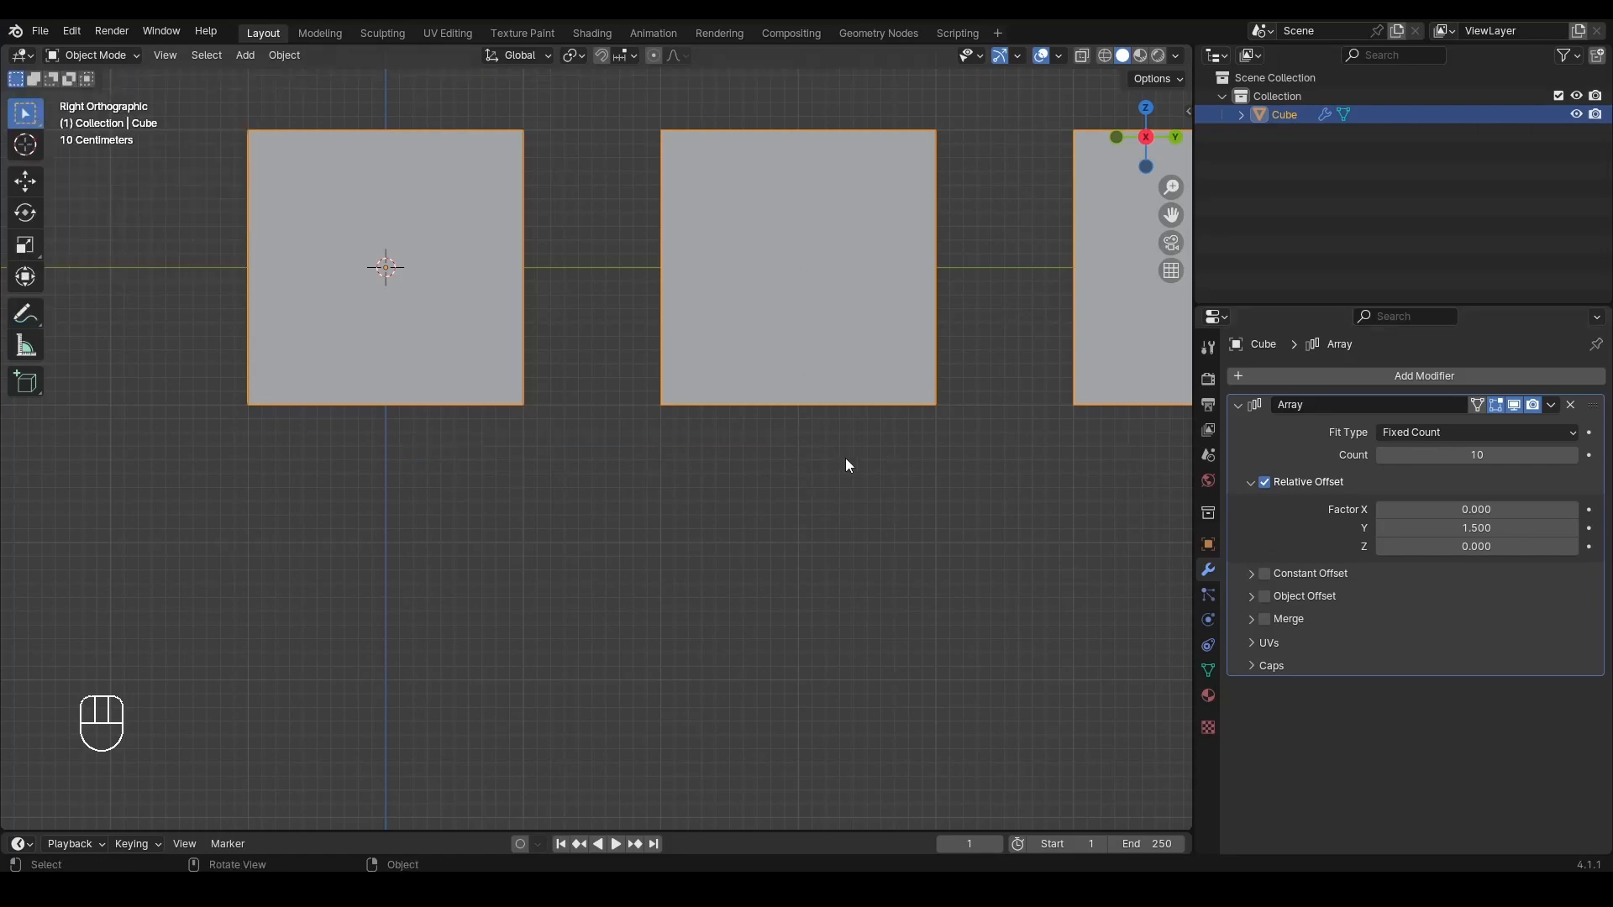
Step: Set the array's X relative offset factor to 1.5 and view the diagonal row in Top Orthographic view
scroll(845, 465, "down", 6)
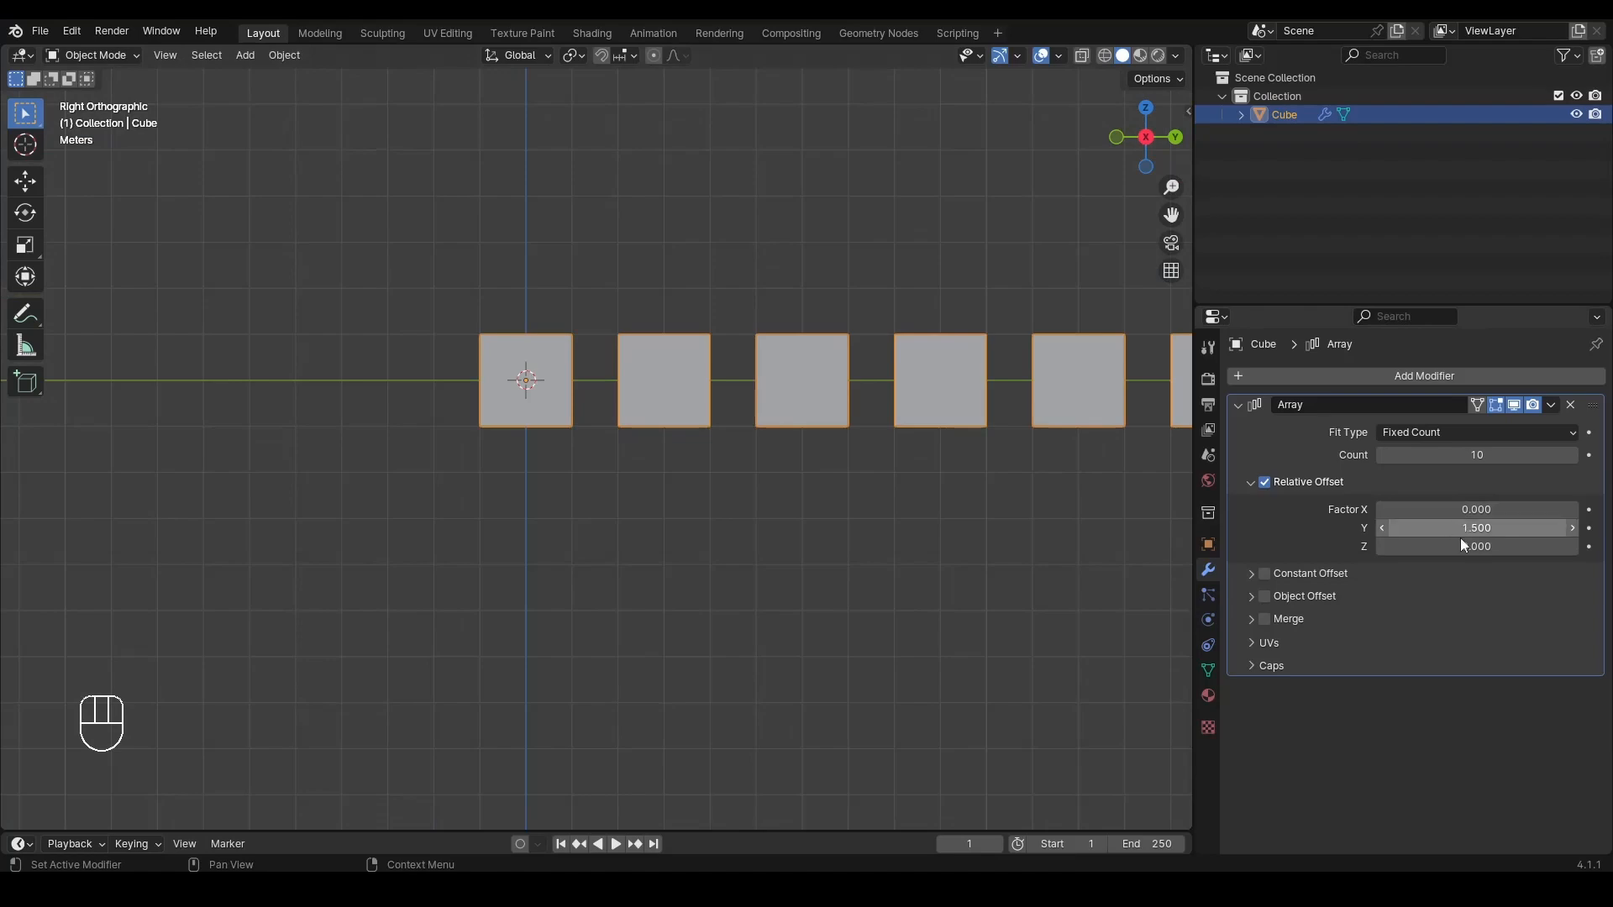
left_click_drag(1466, 527, 1378, 528)
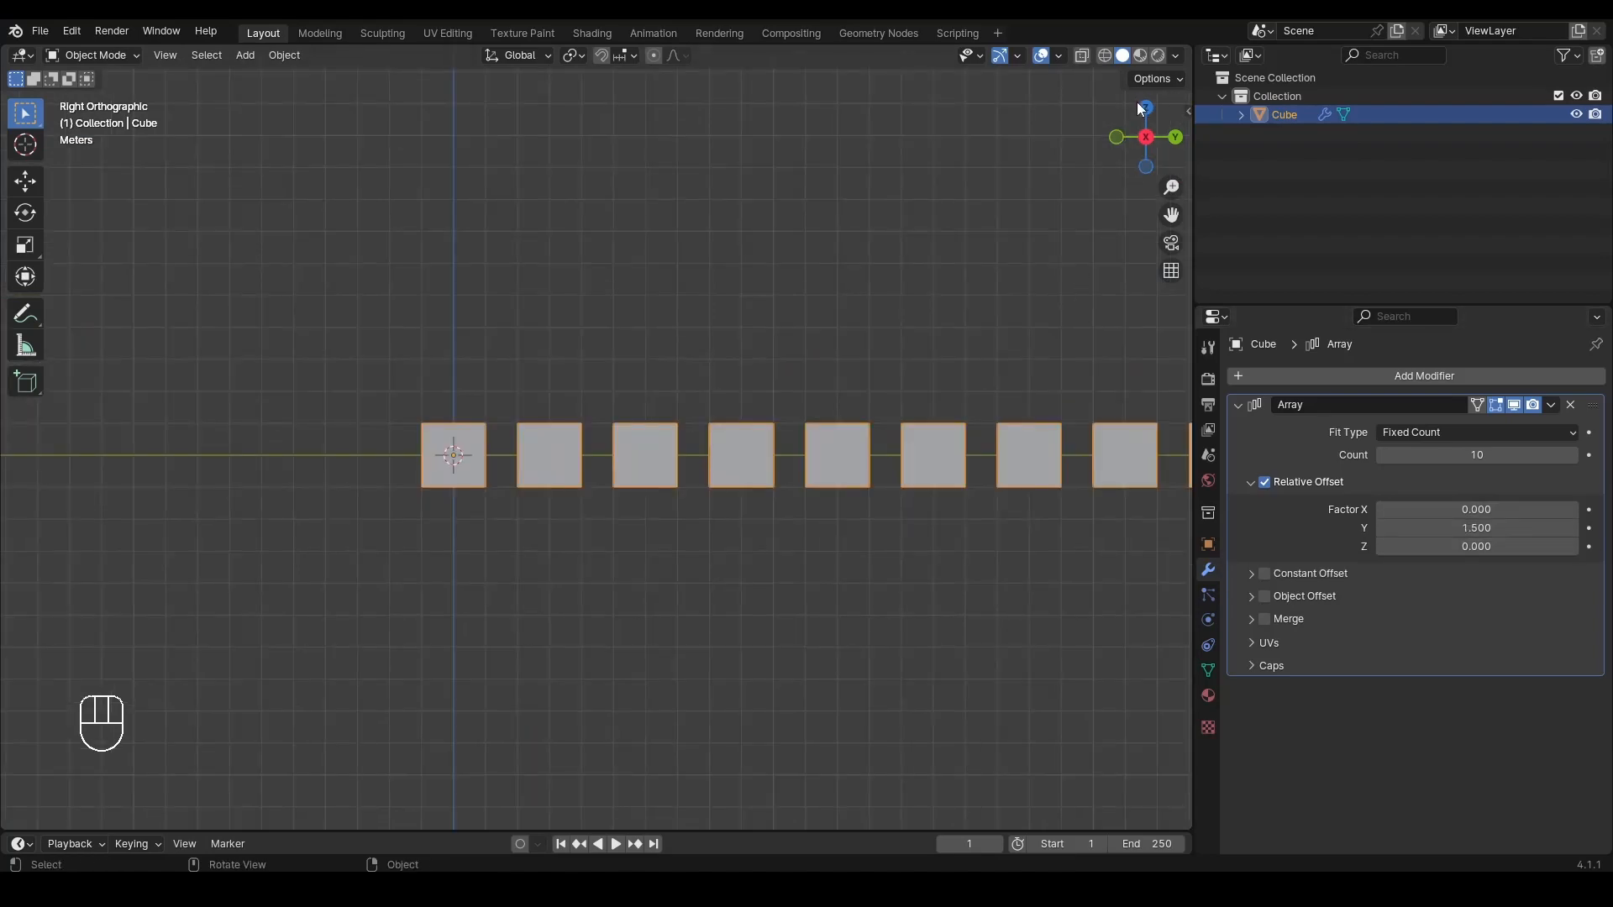
left_click(1139, 105)
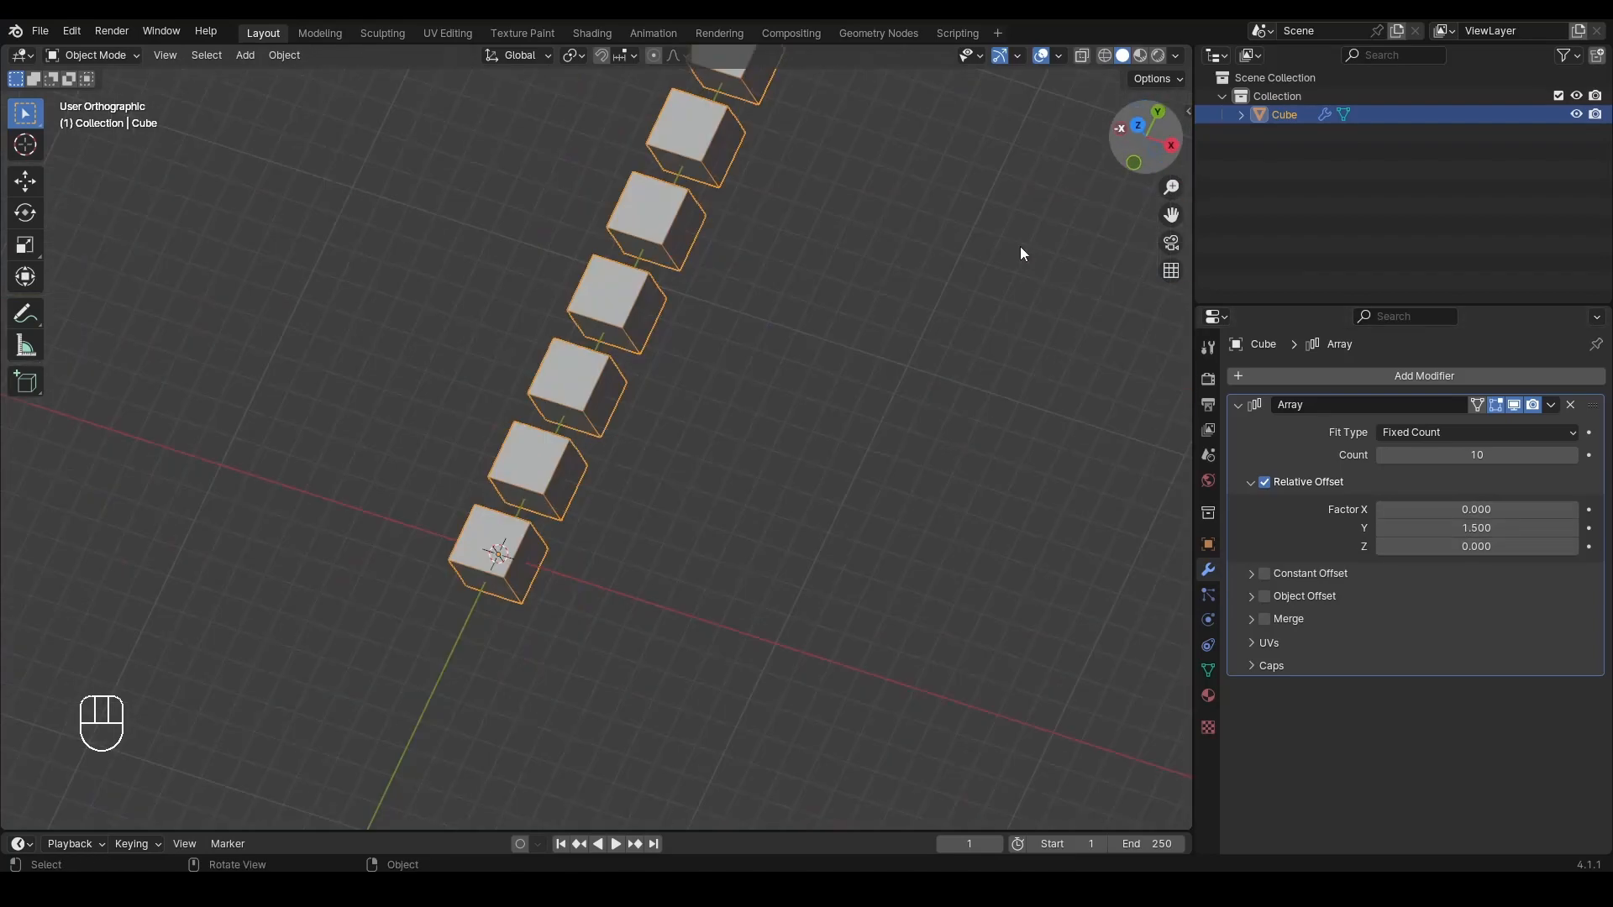
left_click_drag(1466, 509, 1428, 509)
left_click(1482, 509)
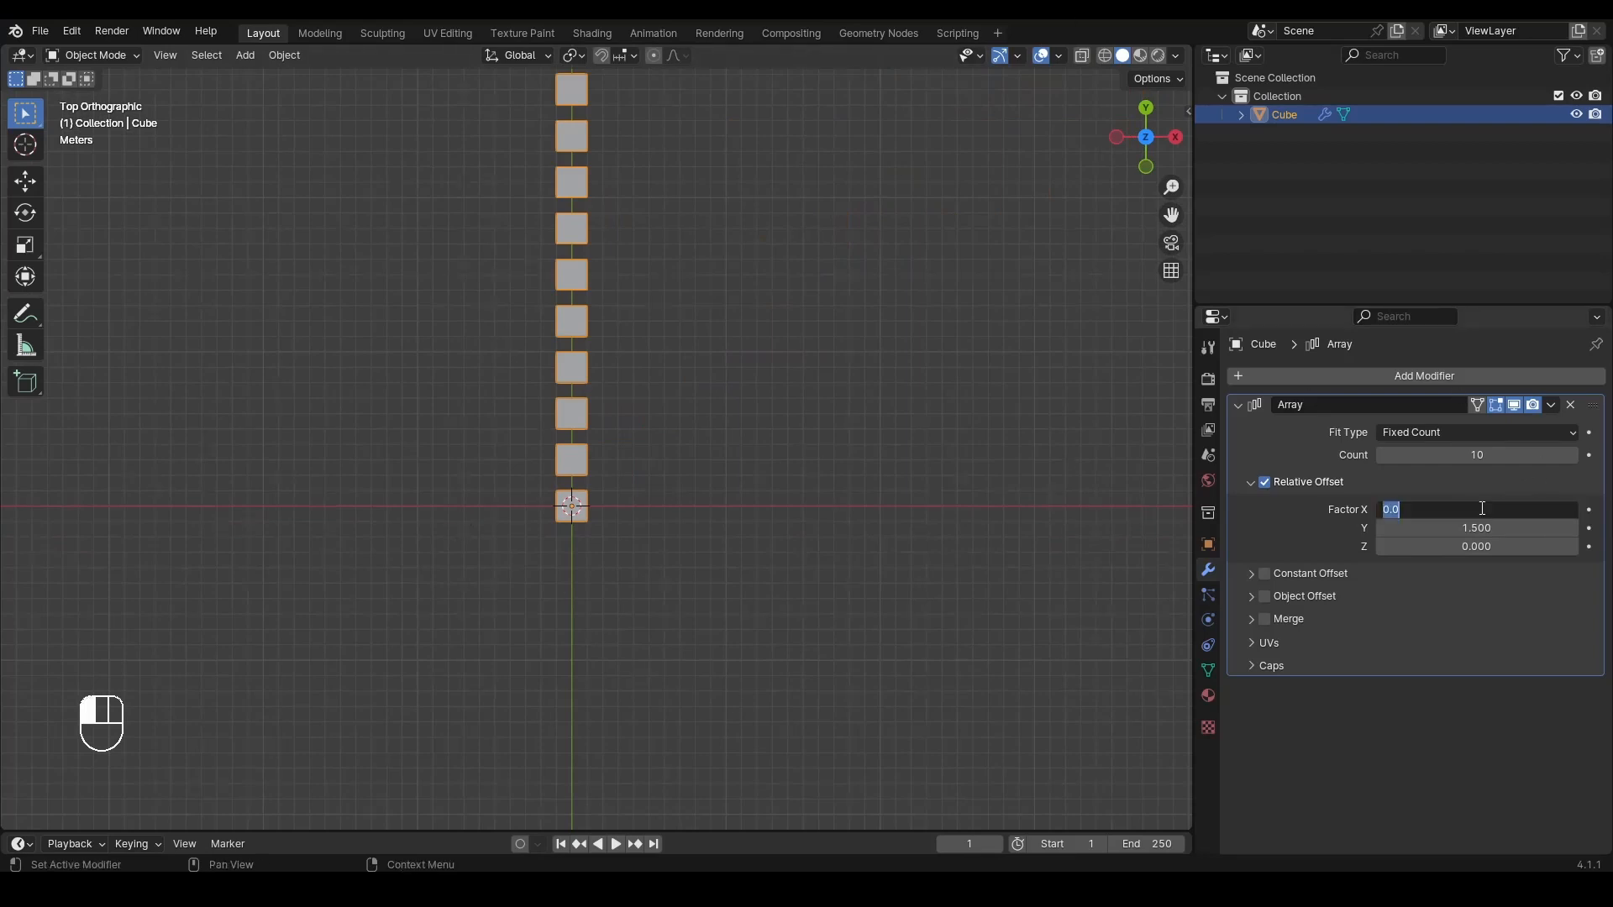
type("1.5")
key("Return")
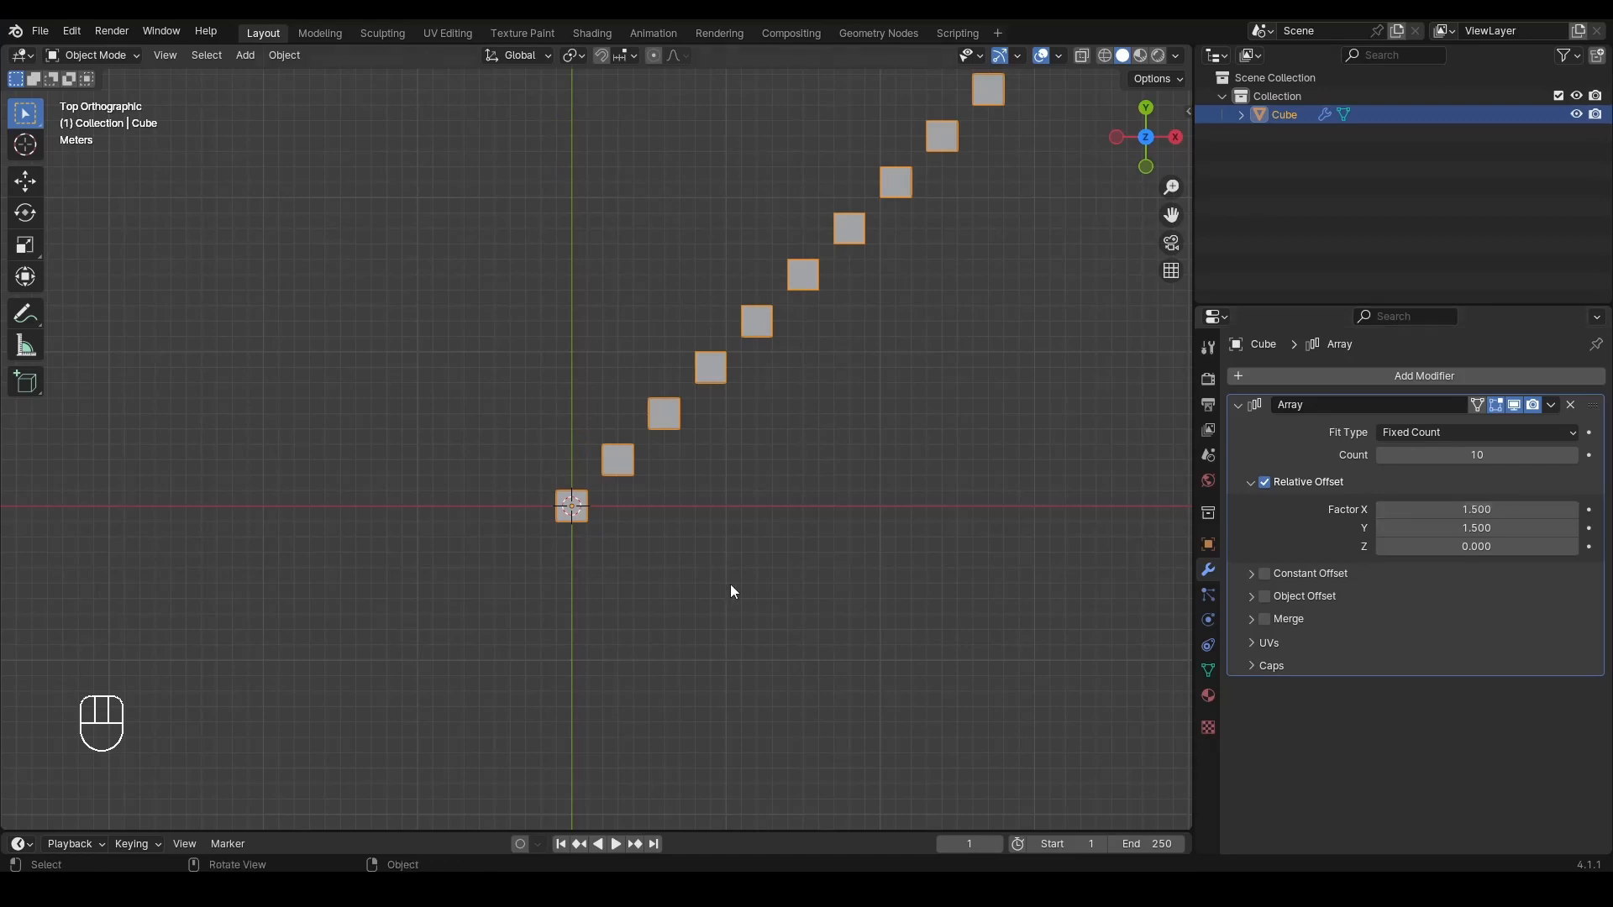
scroll(594, 496, "down", 4)
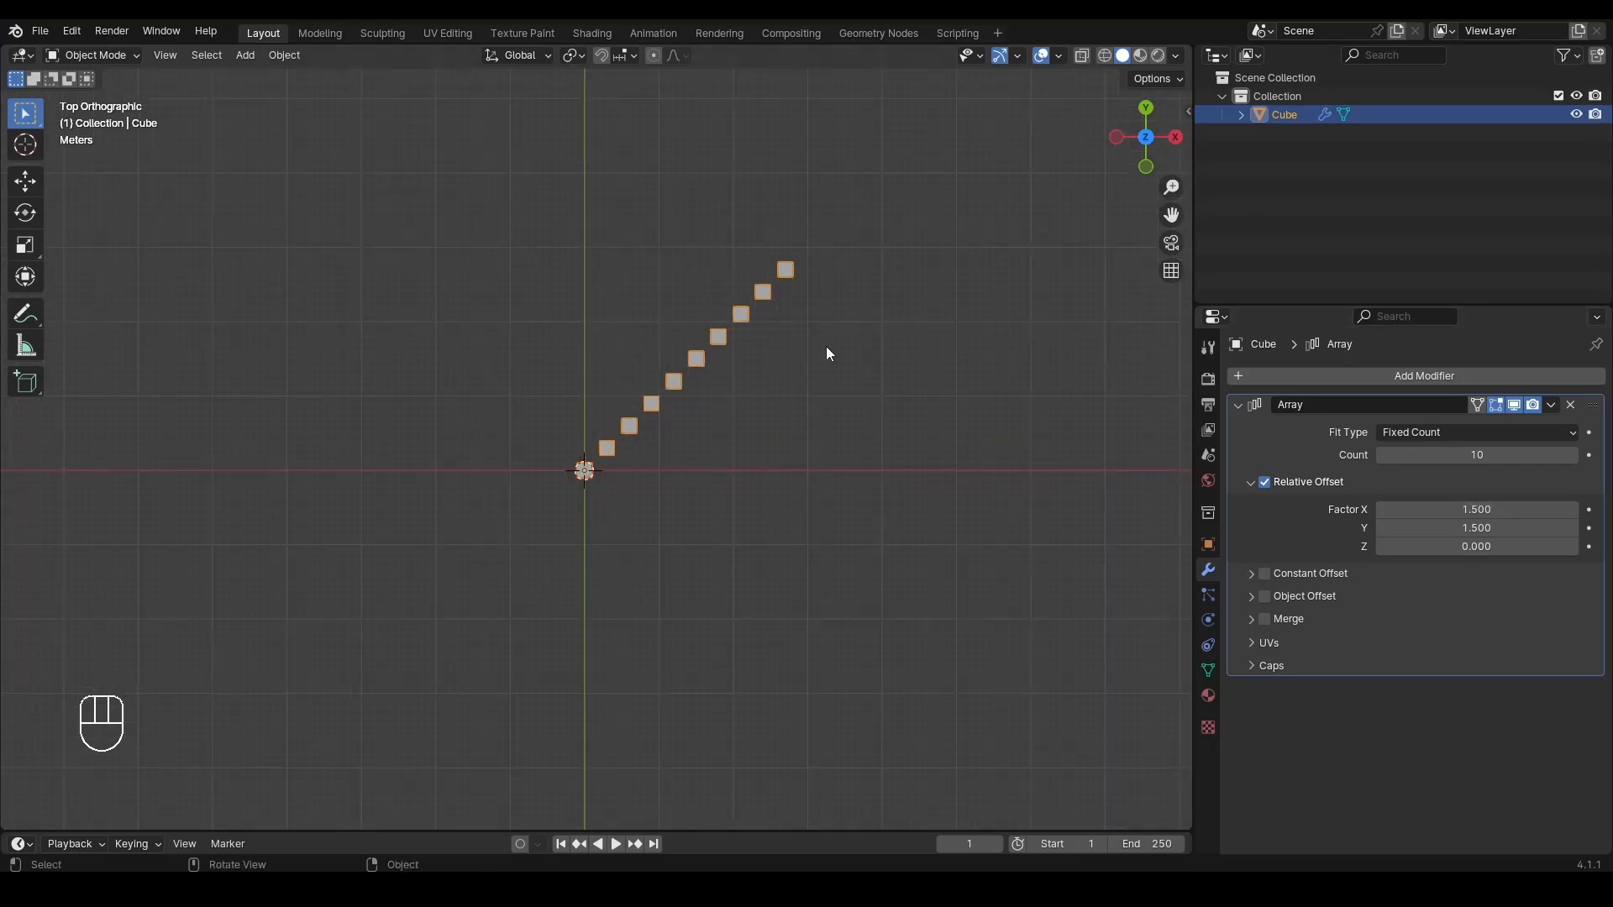
Step: Set the array's Z relative offset factor to 1.5 in Right Orthographic view and inspect the row in perspective
left_click_drag(1183, 153, 1149, 174)
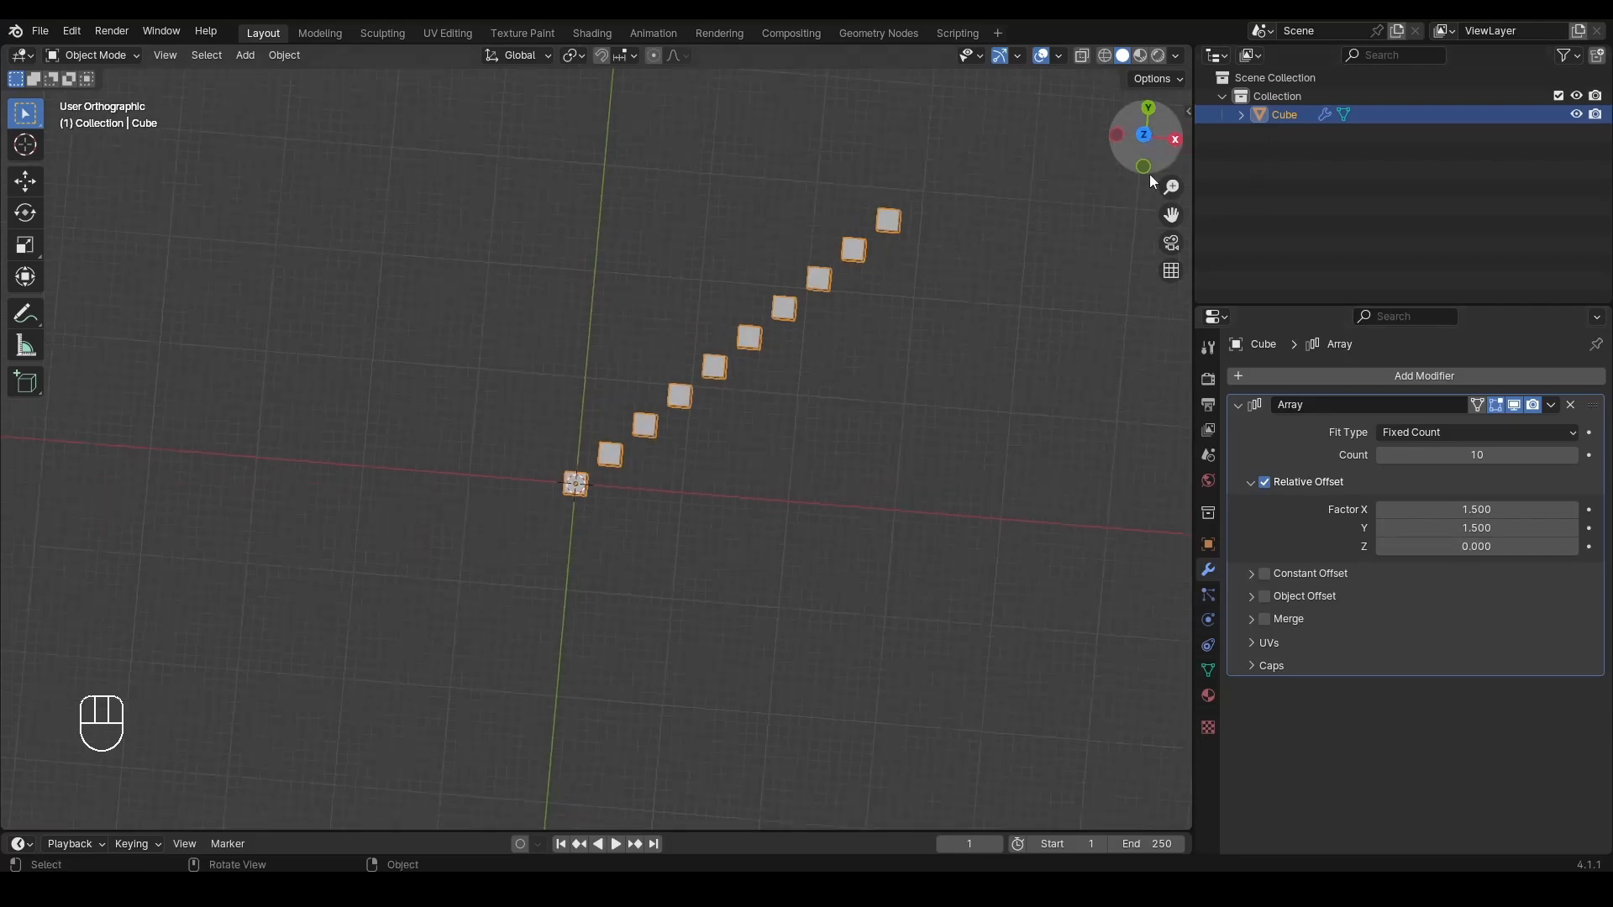
key("KP_3")
left_click(1472, 548)
type("1.")
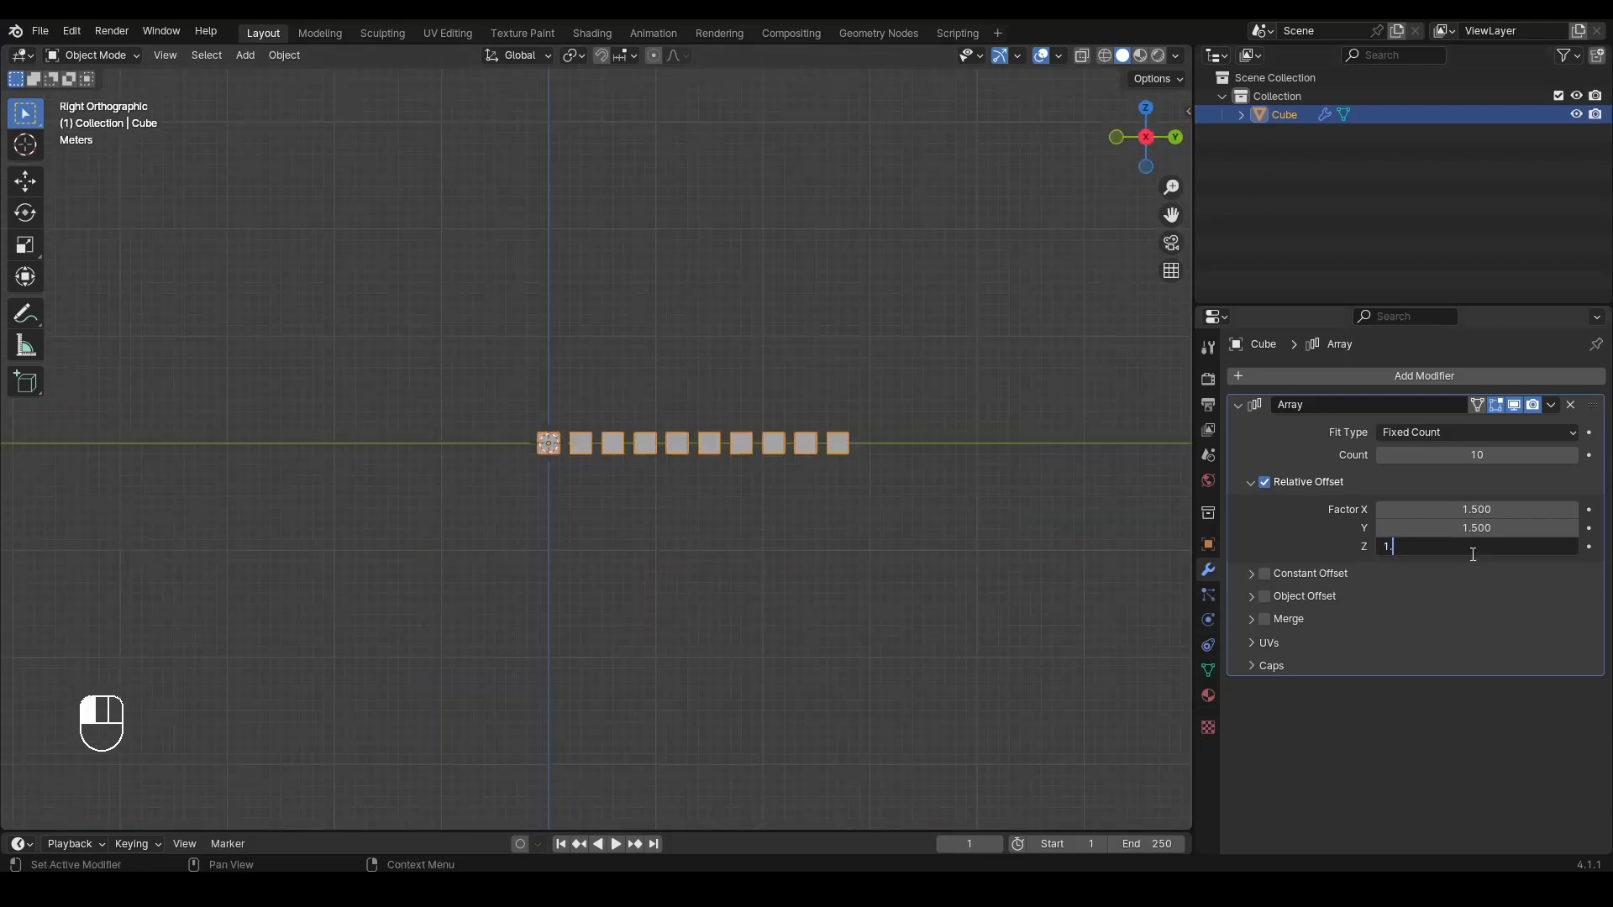
type("5")
key("Return")
middle_click_drag(673, 468, 788, 245, "alt")
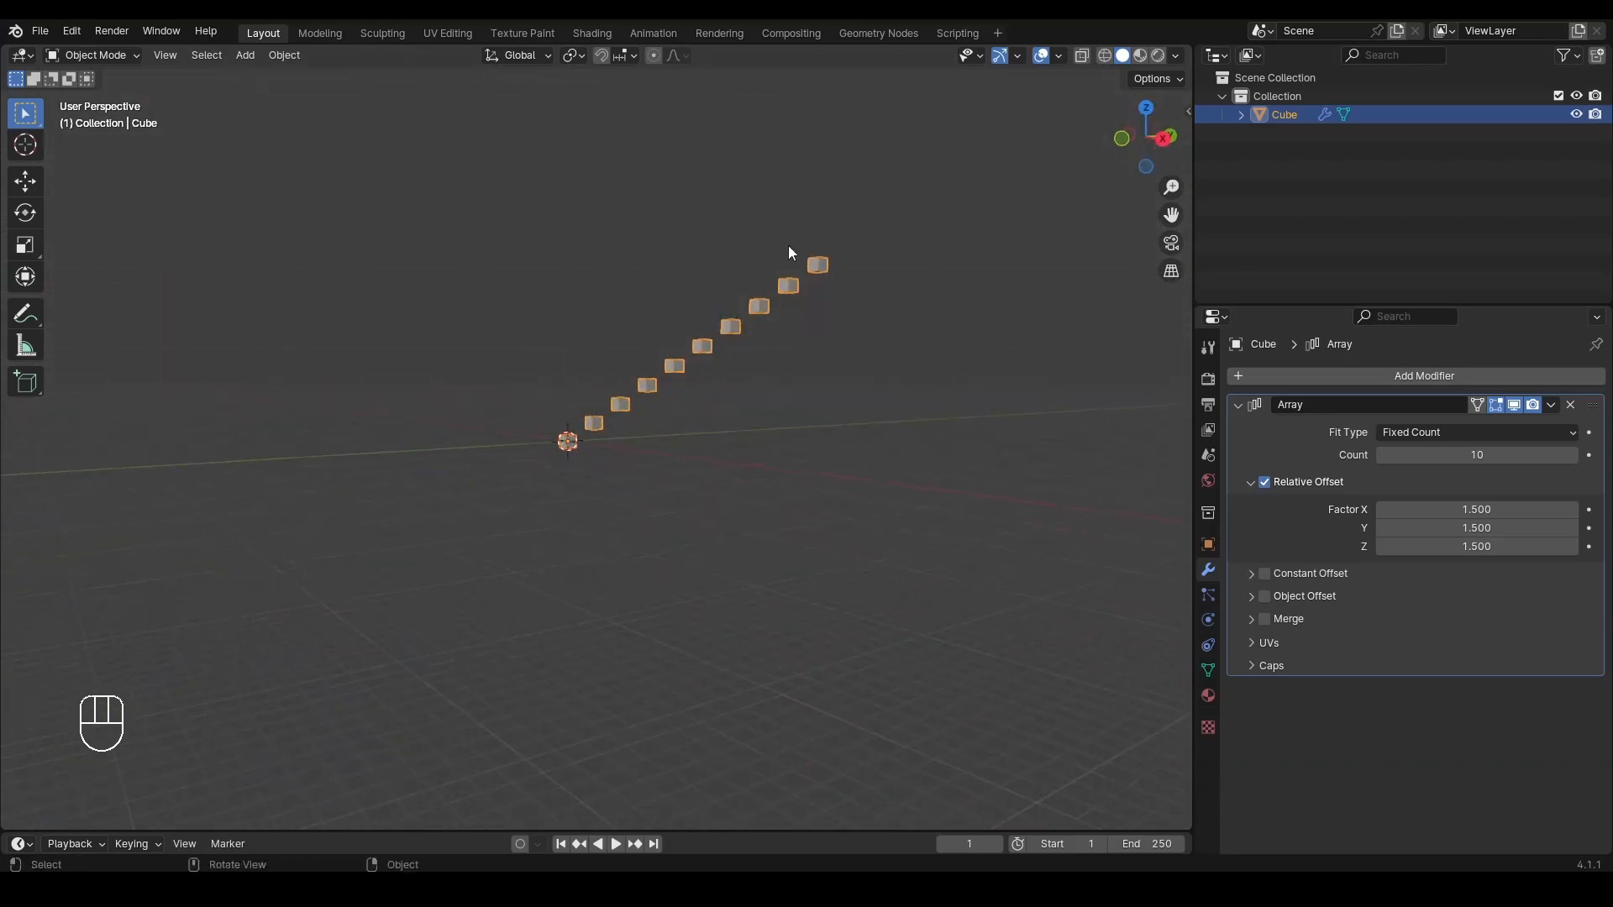
Step: Reset the array's X and Z relative offset factors to 0 and return to Right Orthographic view
left_click(1462, 504)
type("0")
left_click(1472, 546)
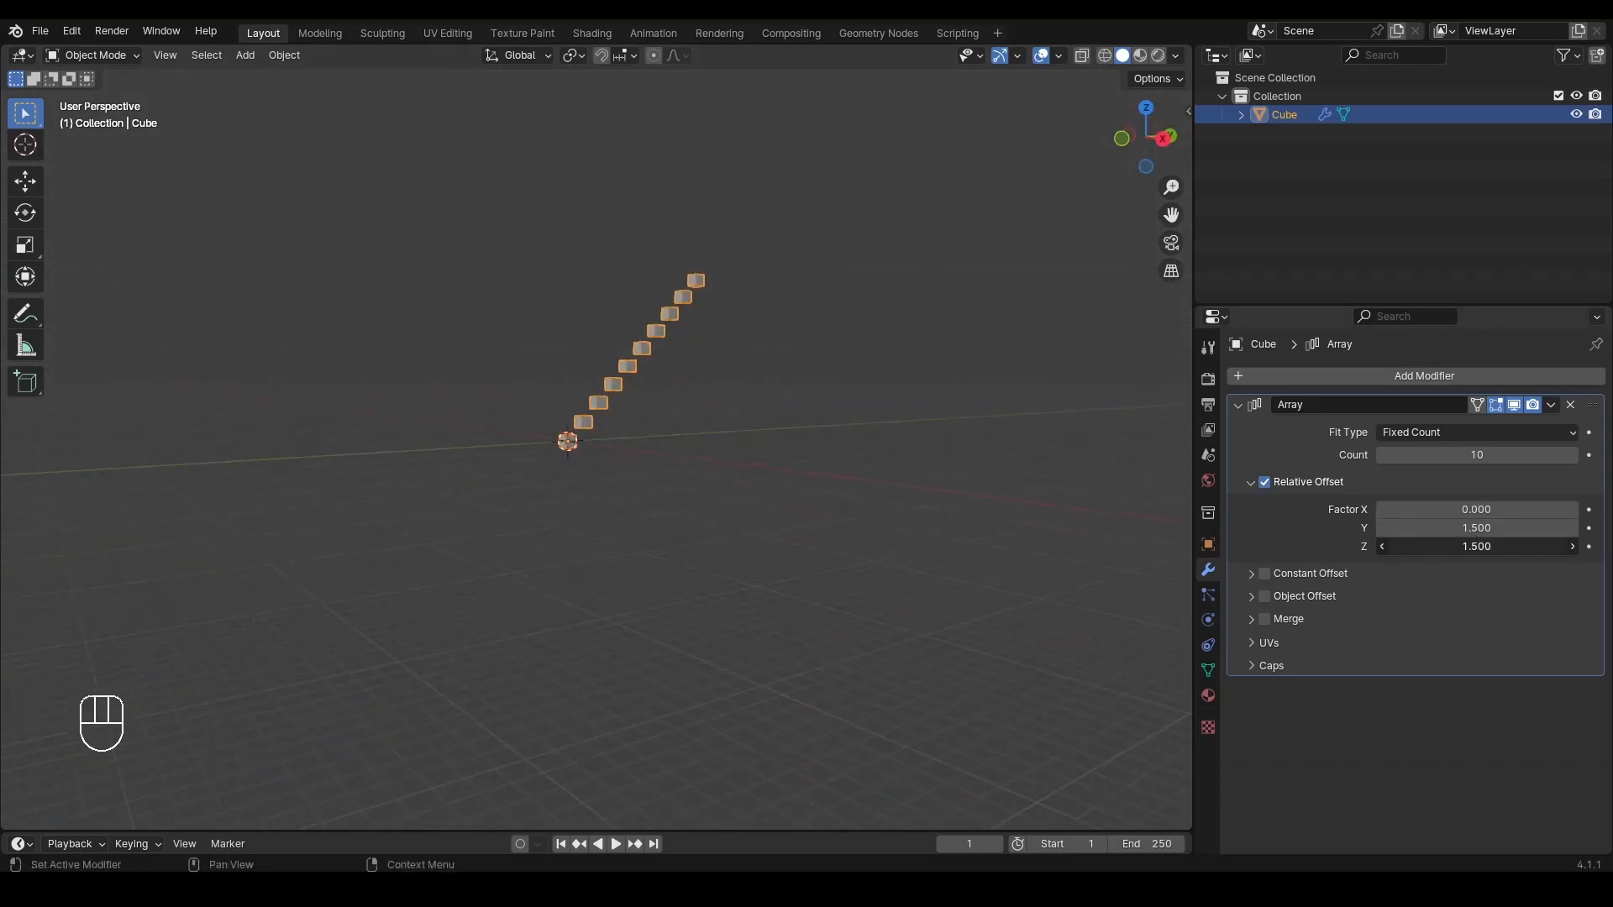
type("0")
key("Return")
left_click(1164, 137)
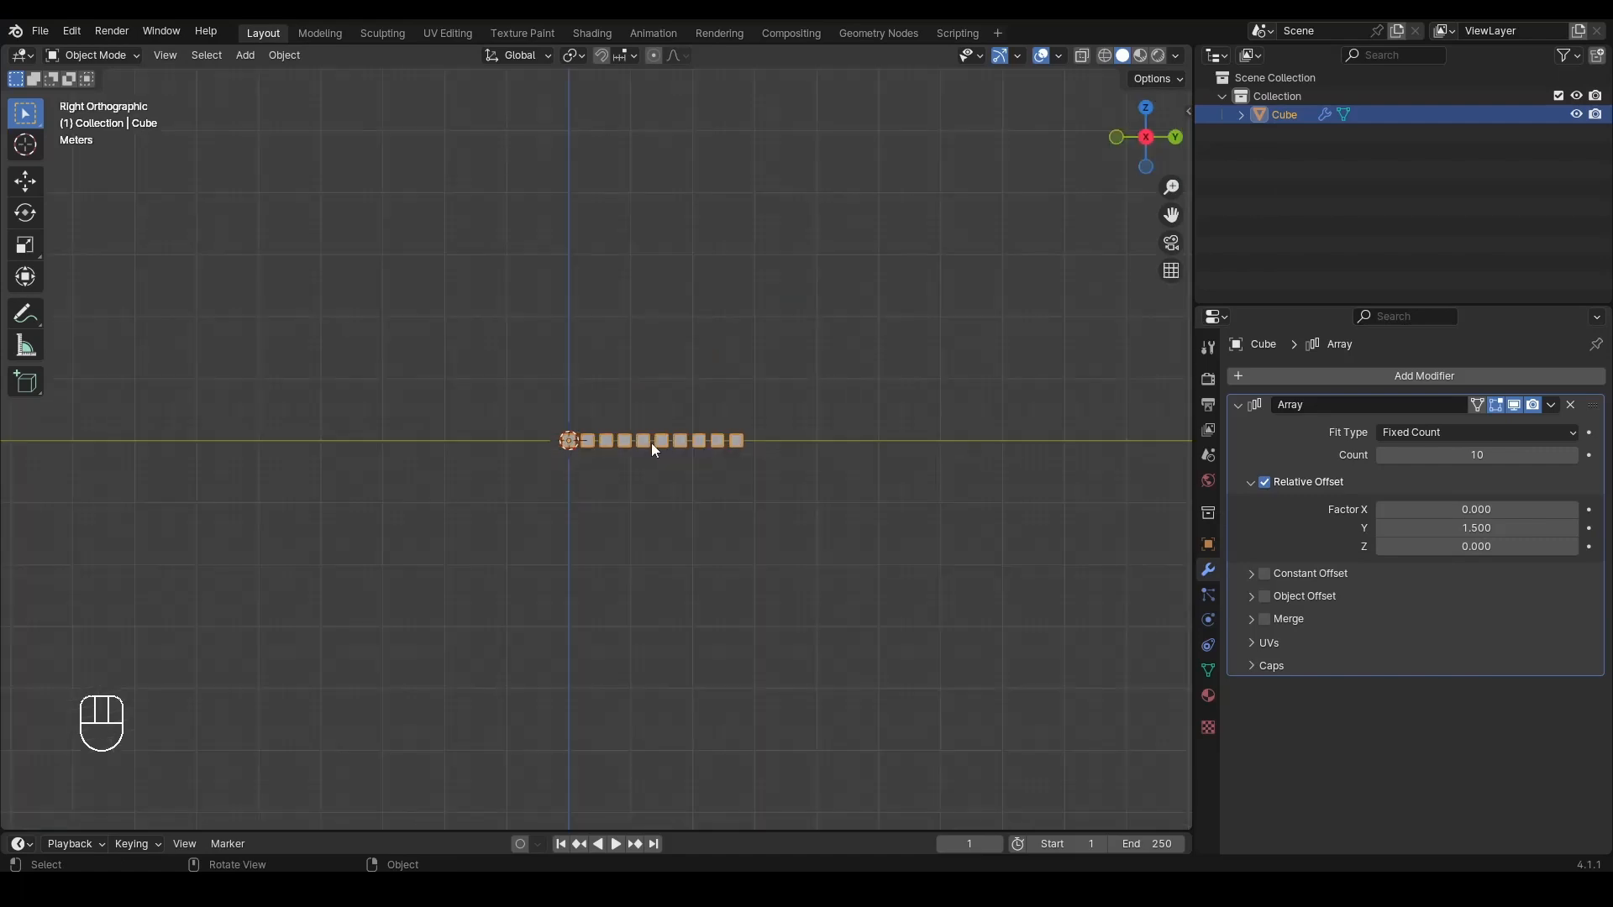
Step: Set the array's count to 20 and its Y relative offset factor to 1.3
scroll(652, 442, "up", 5)
middle_click_drag(664, 462, 589, 461, "shift")
left_click_drag(1440, 450, 1474, 450)
left_click(1438, 463)
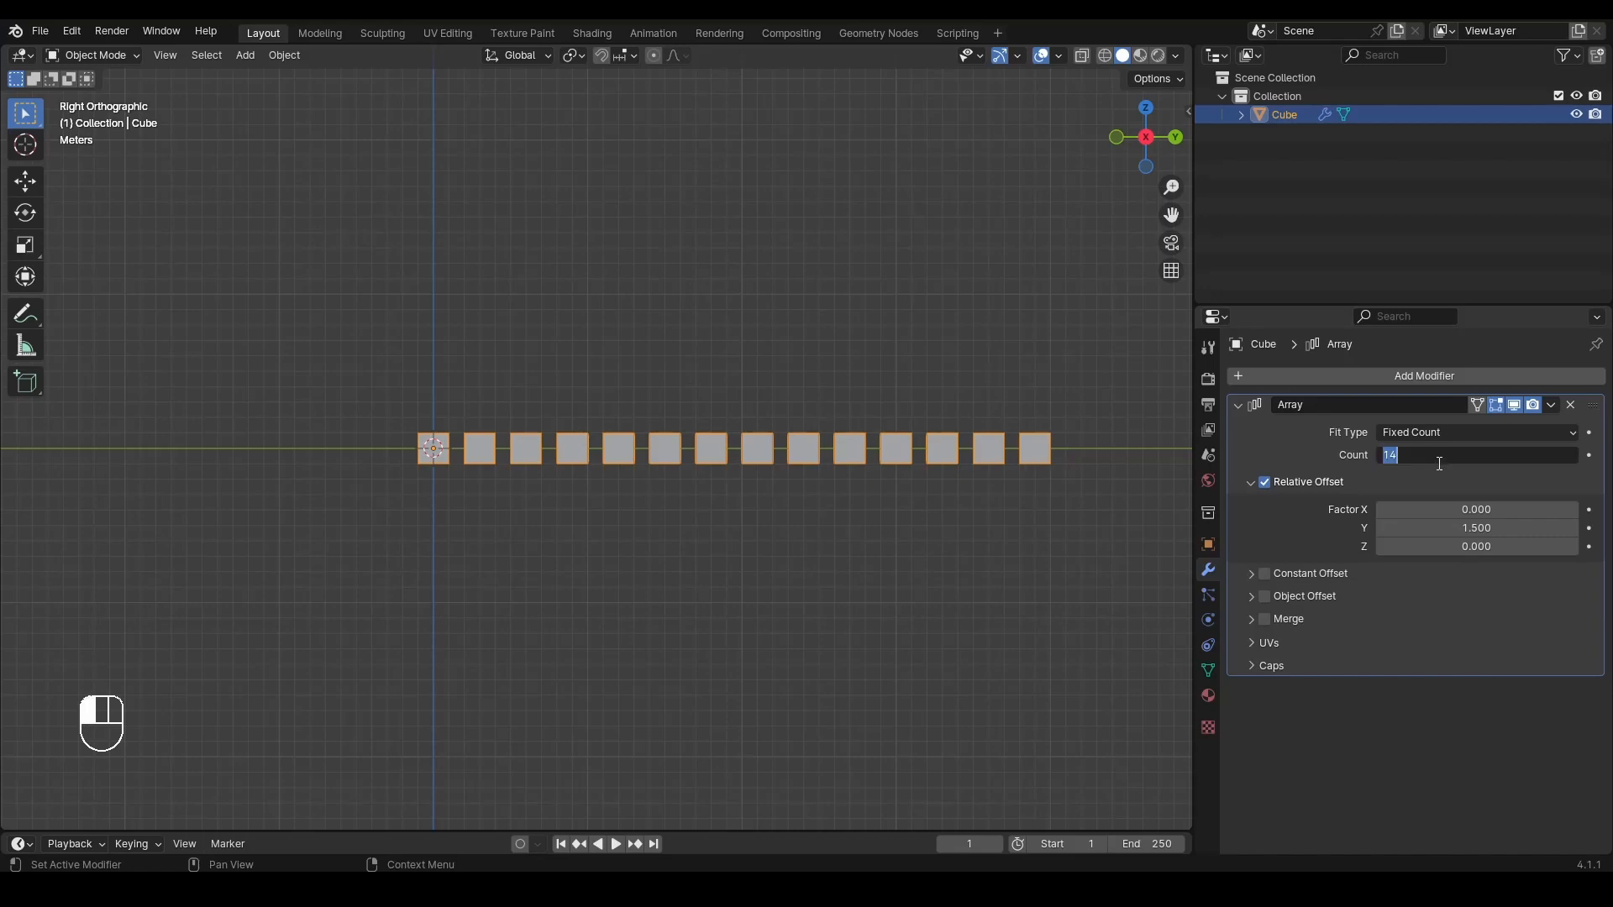
type("20")
key("Return")
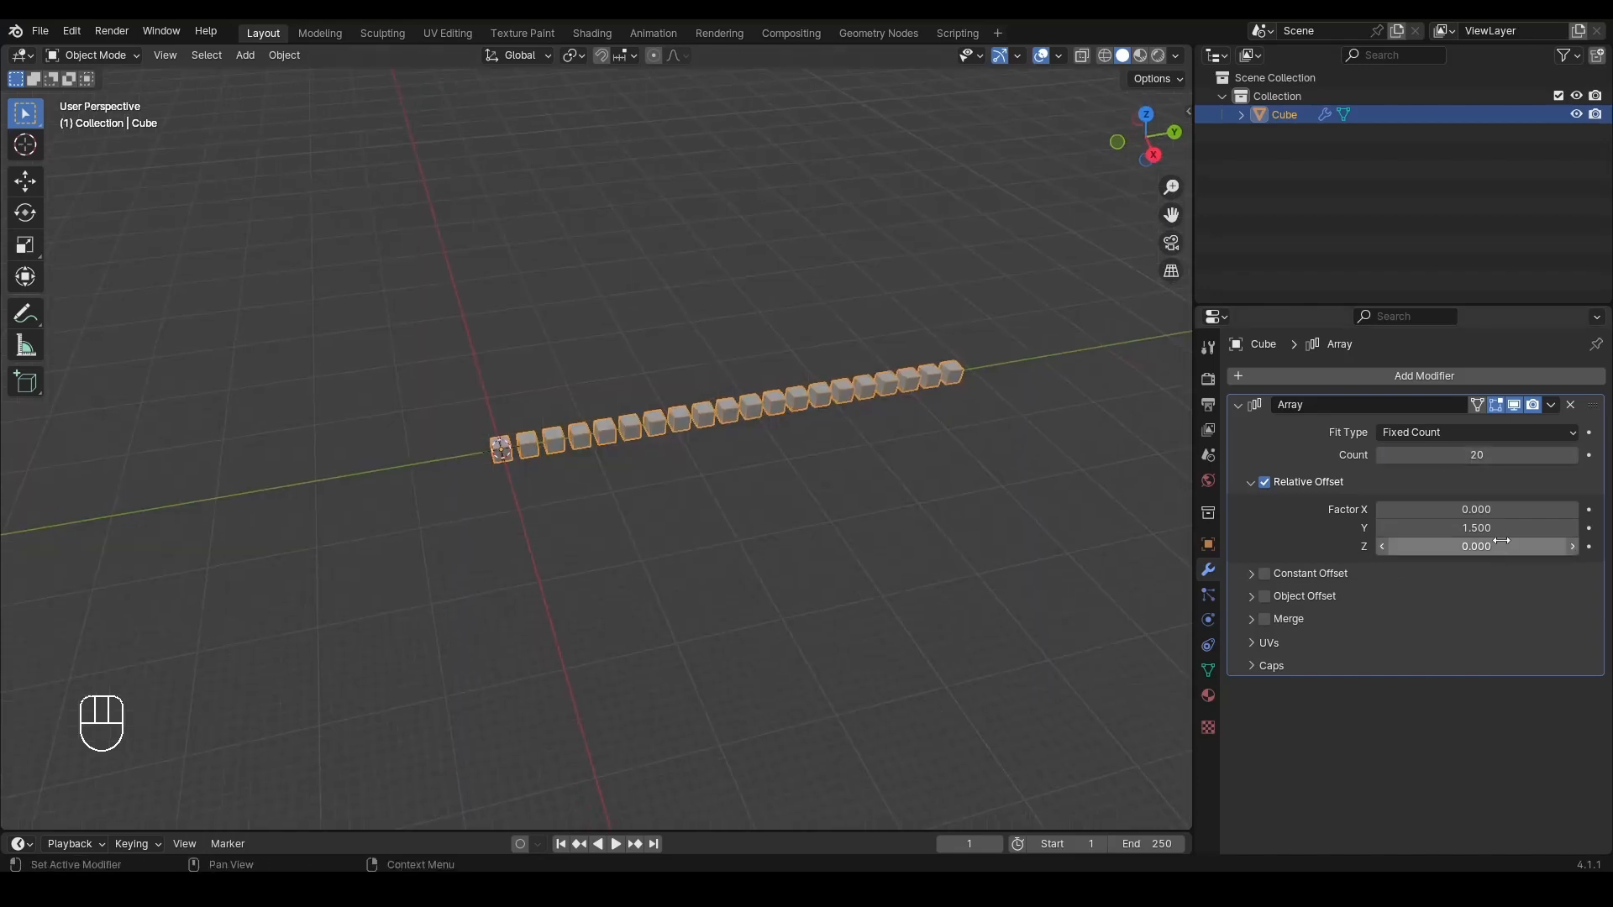
mouse_move(1438, 528)
left_mouse_down()
mouse_move(1325, 528)
mouse_move(1421, 528)
left_mouse_up()
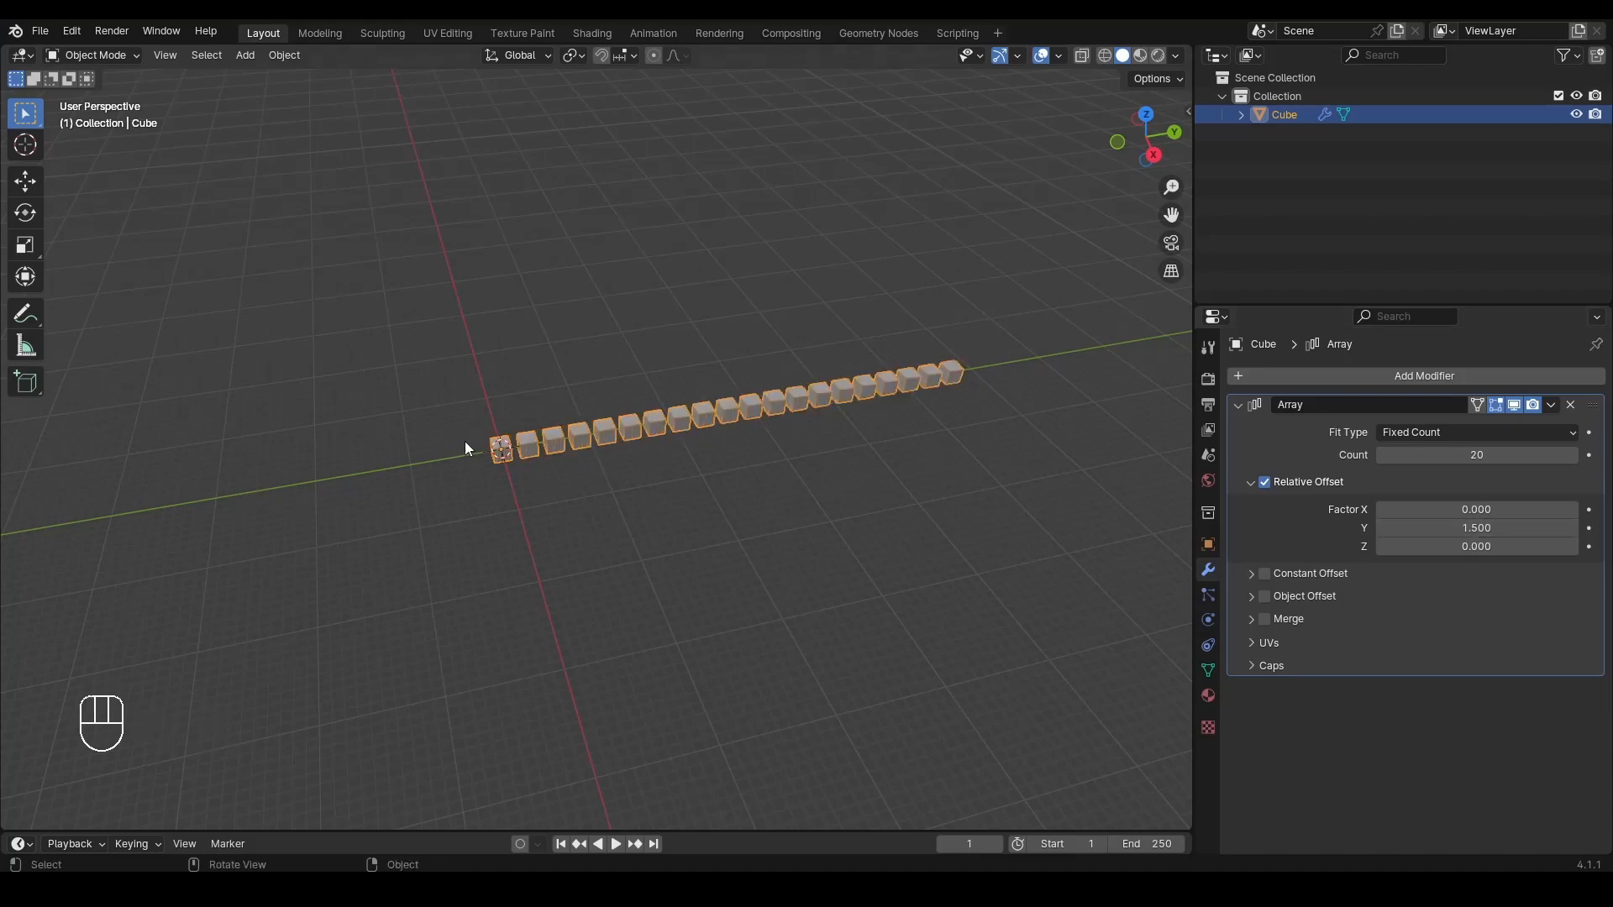
scroll(466, 443, "up", 6)
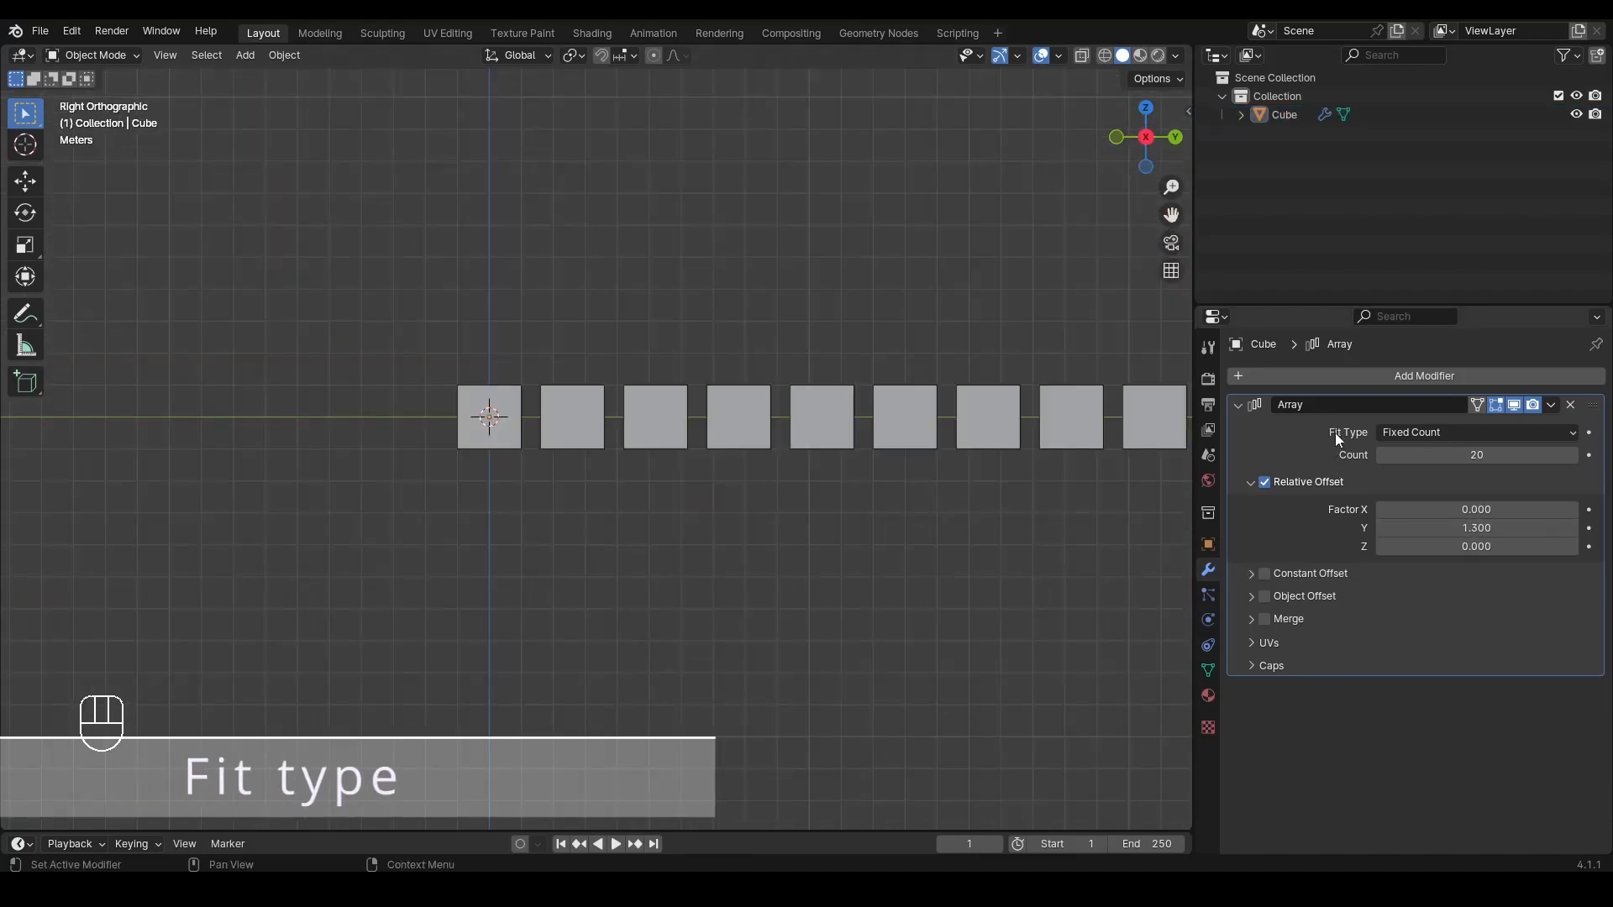
Step: Review the Array modifier's fit type options and change the fit type to Fit Length
left_click(1413, 437)
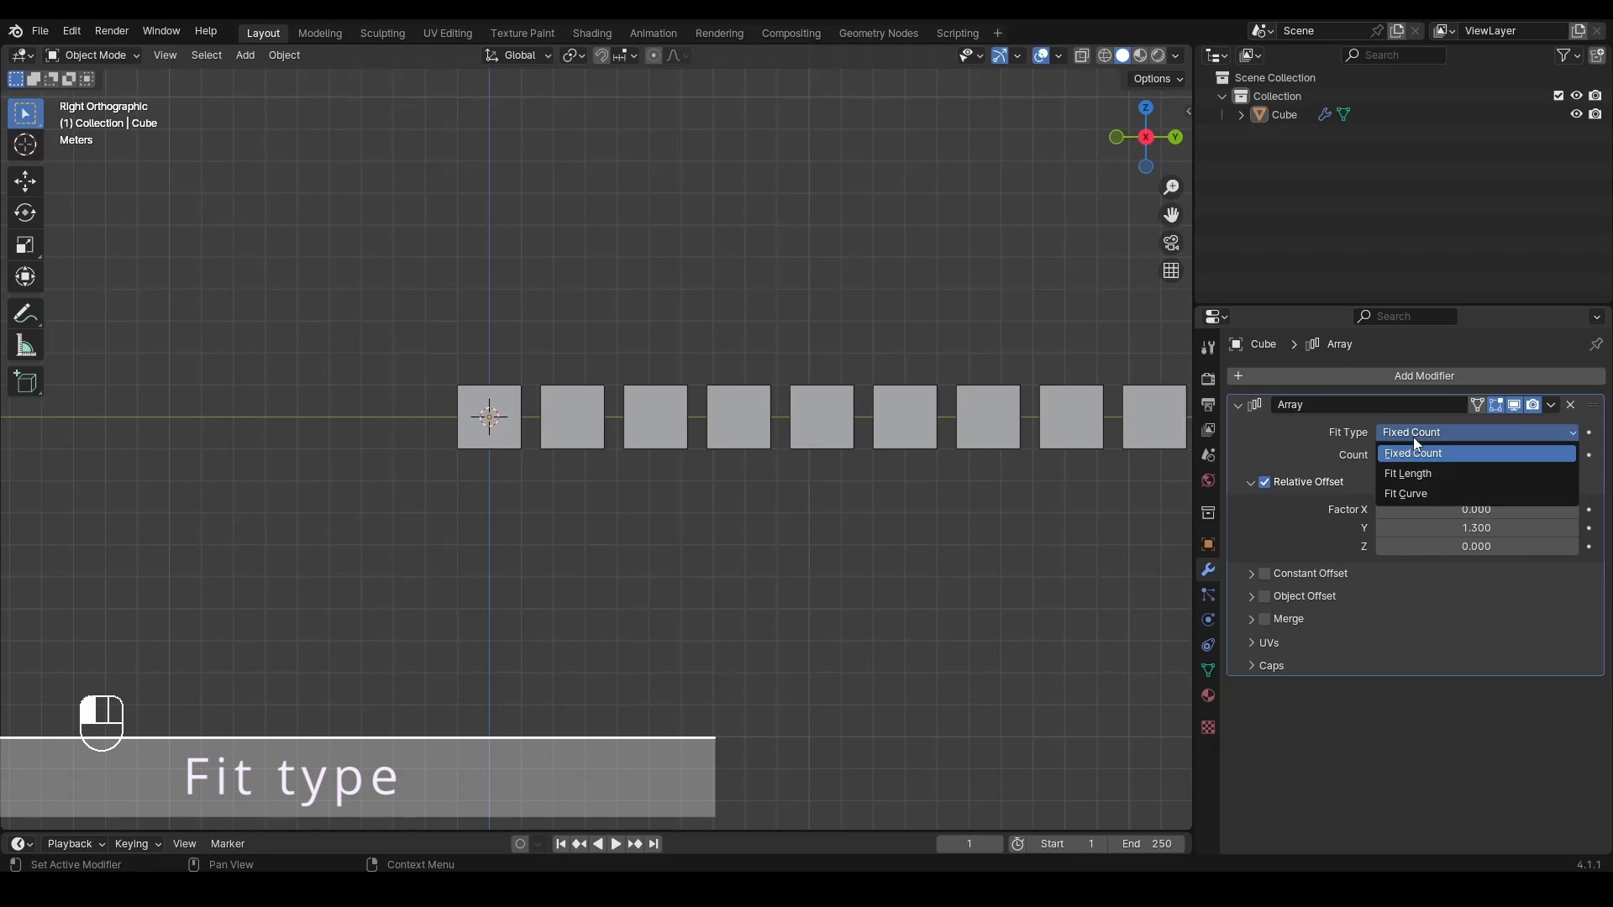
left_click(1413, 437)
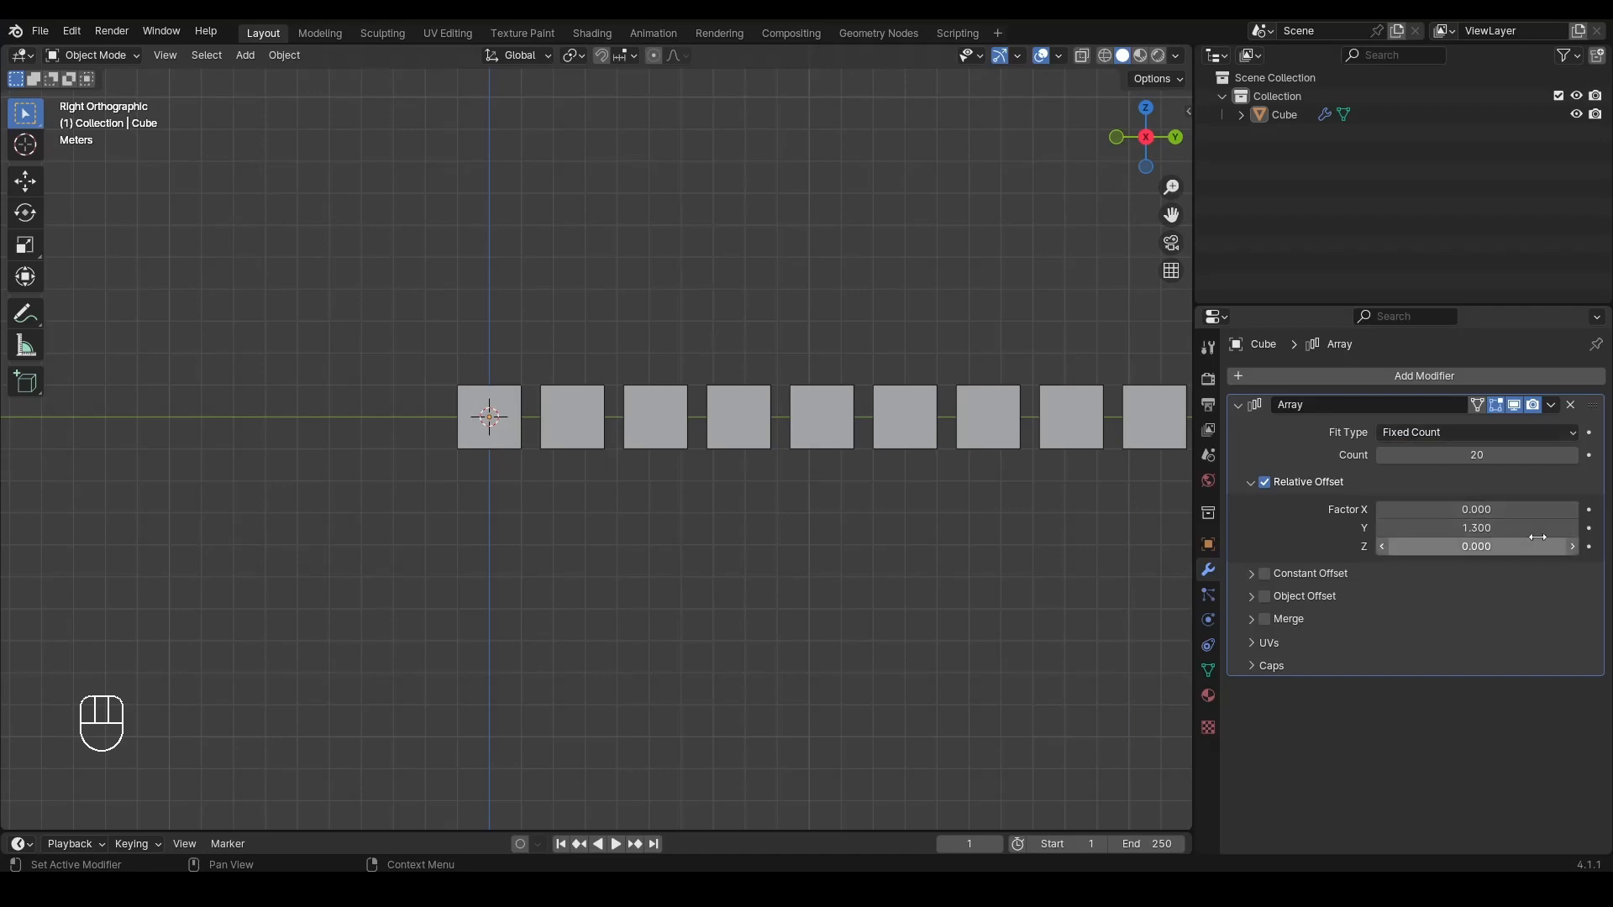
left_click(1432, 434)
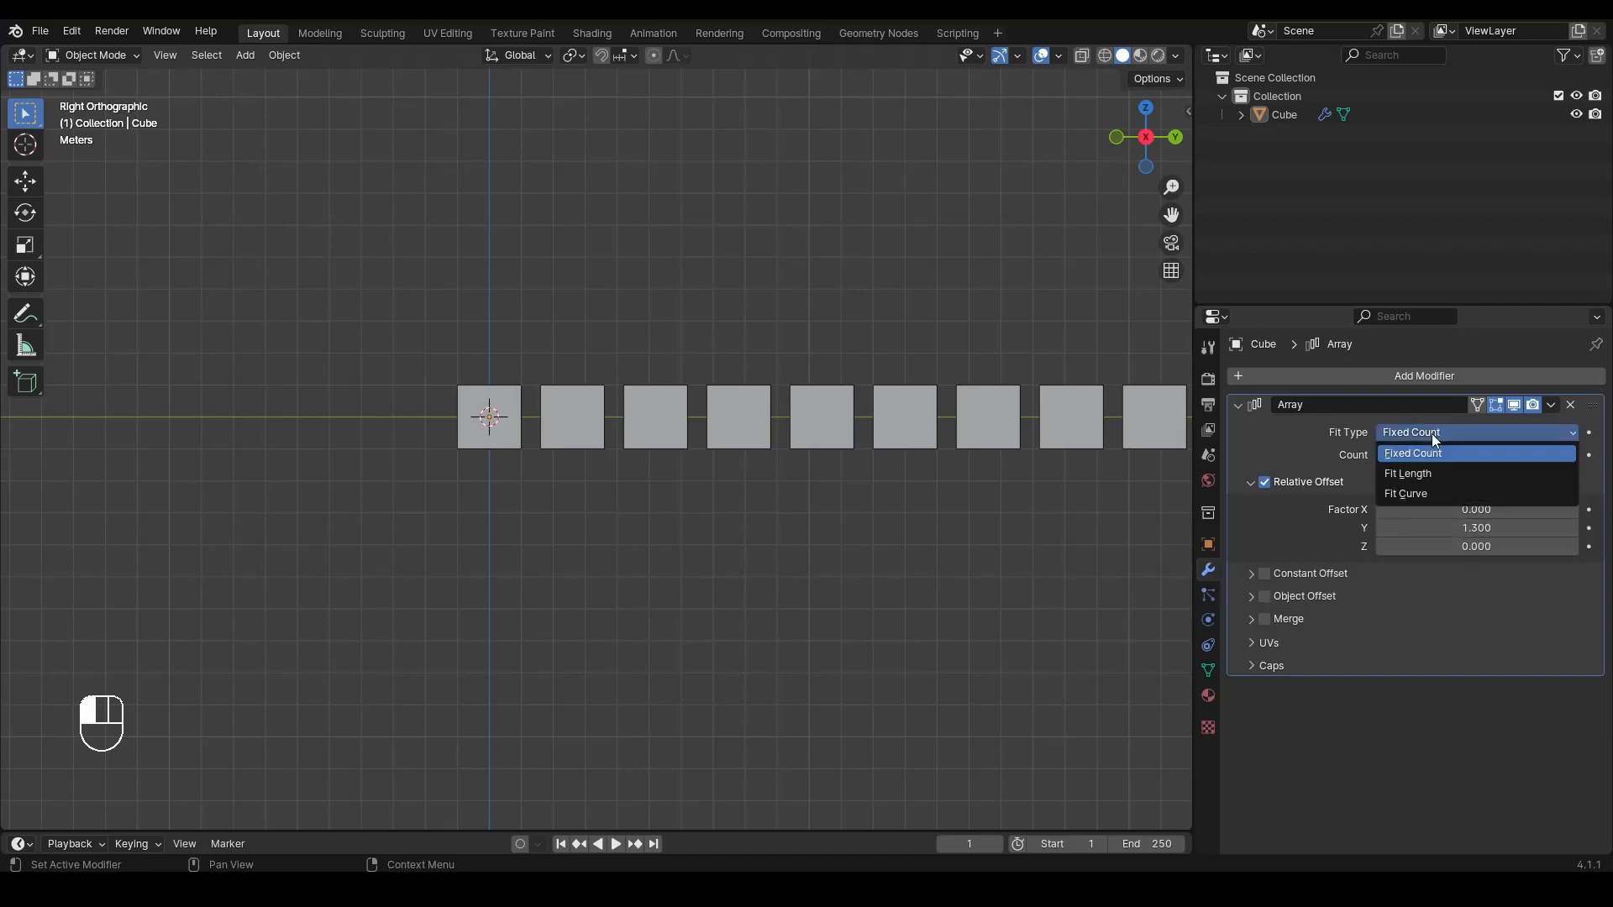
left_click(1436, 474)
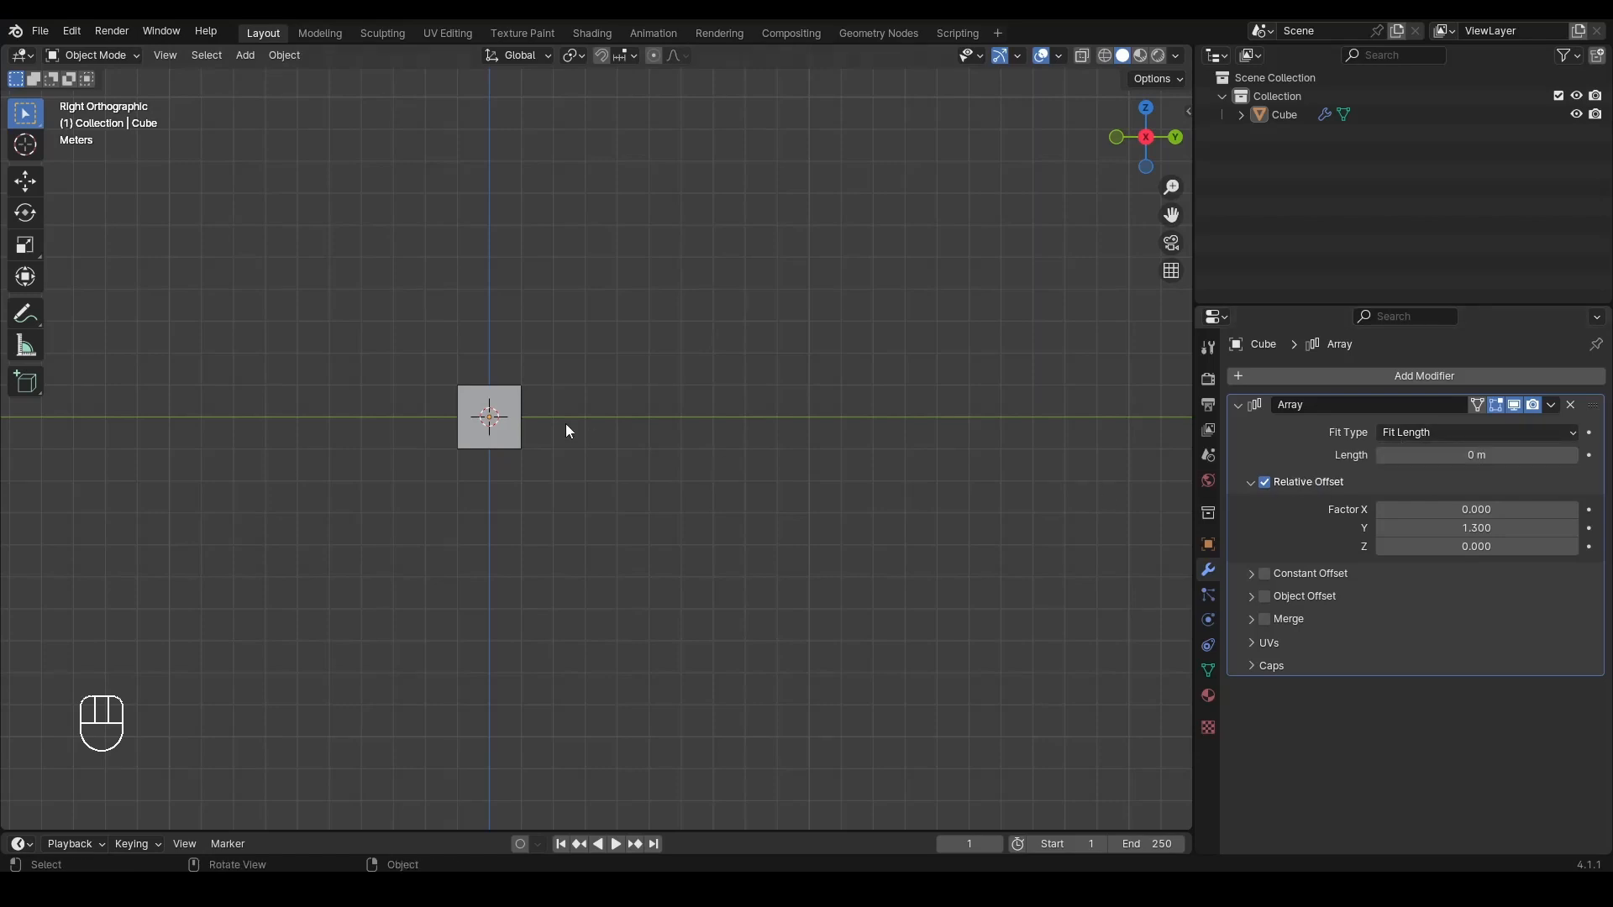
Step: Set the array's fit length to 20 m and frame the row in Right Orthographic view
left_click_drag(541, 420, 530, 479, "alt")
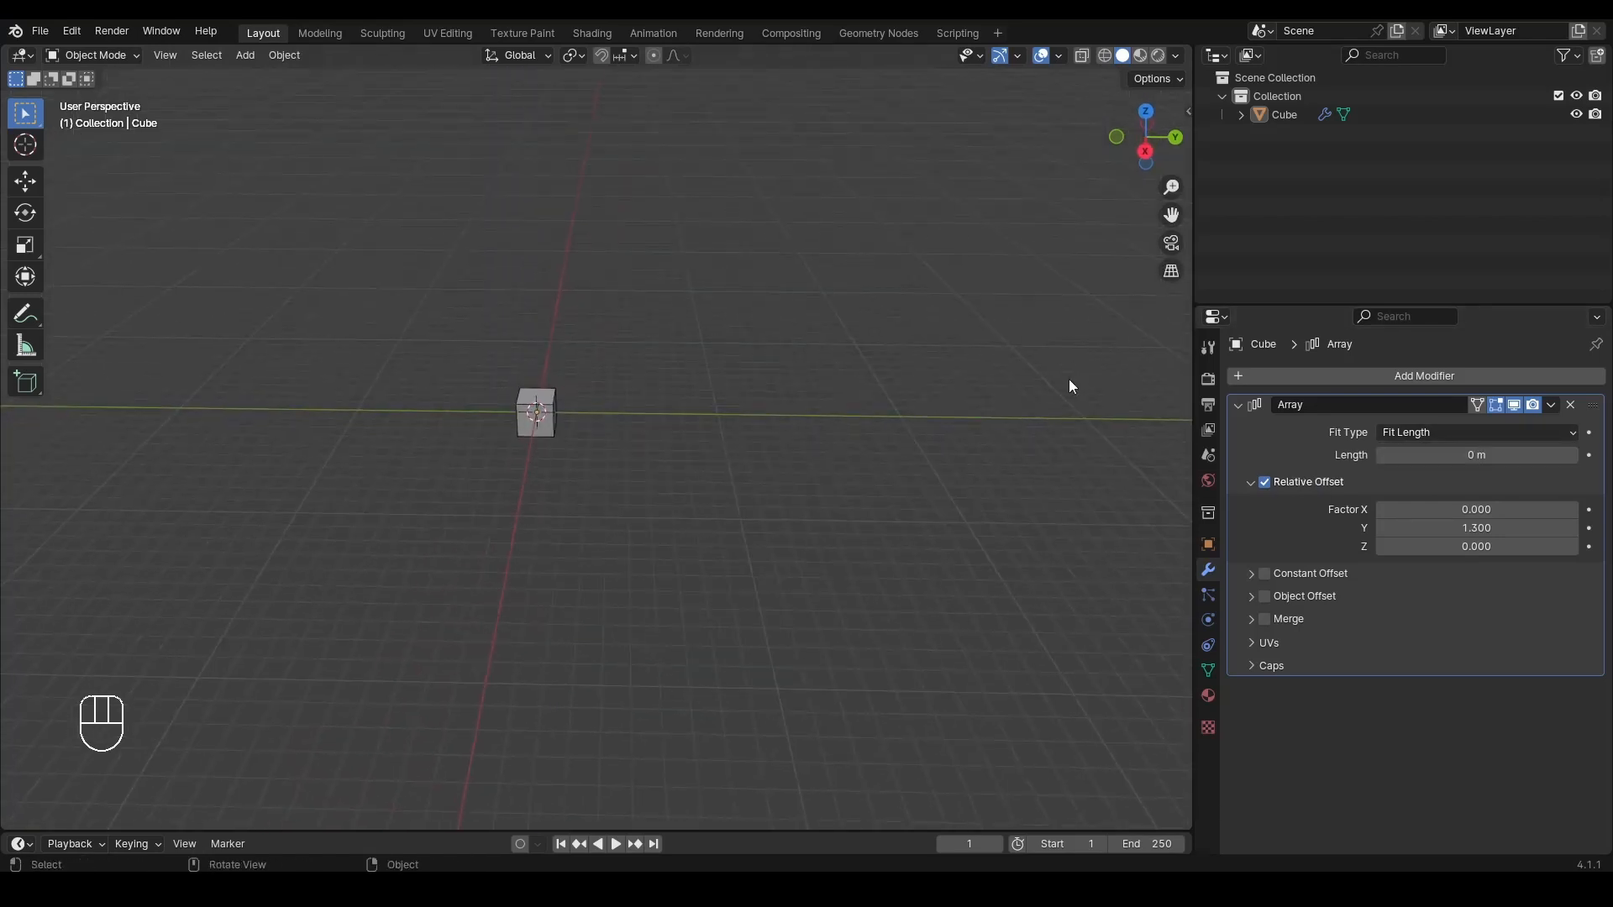
key("KP_3")
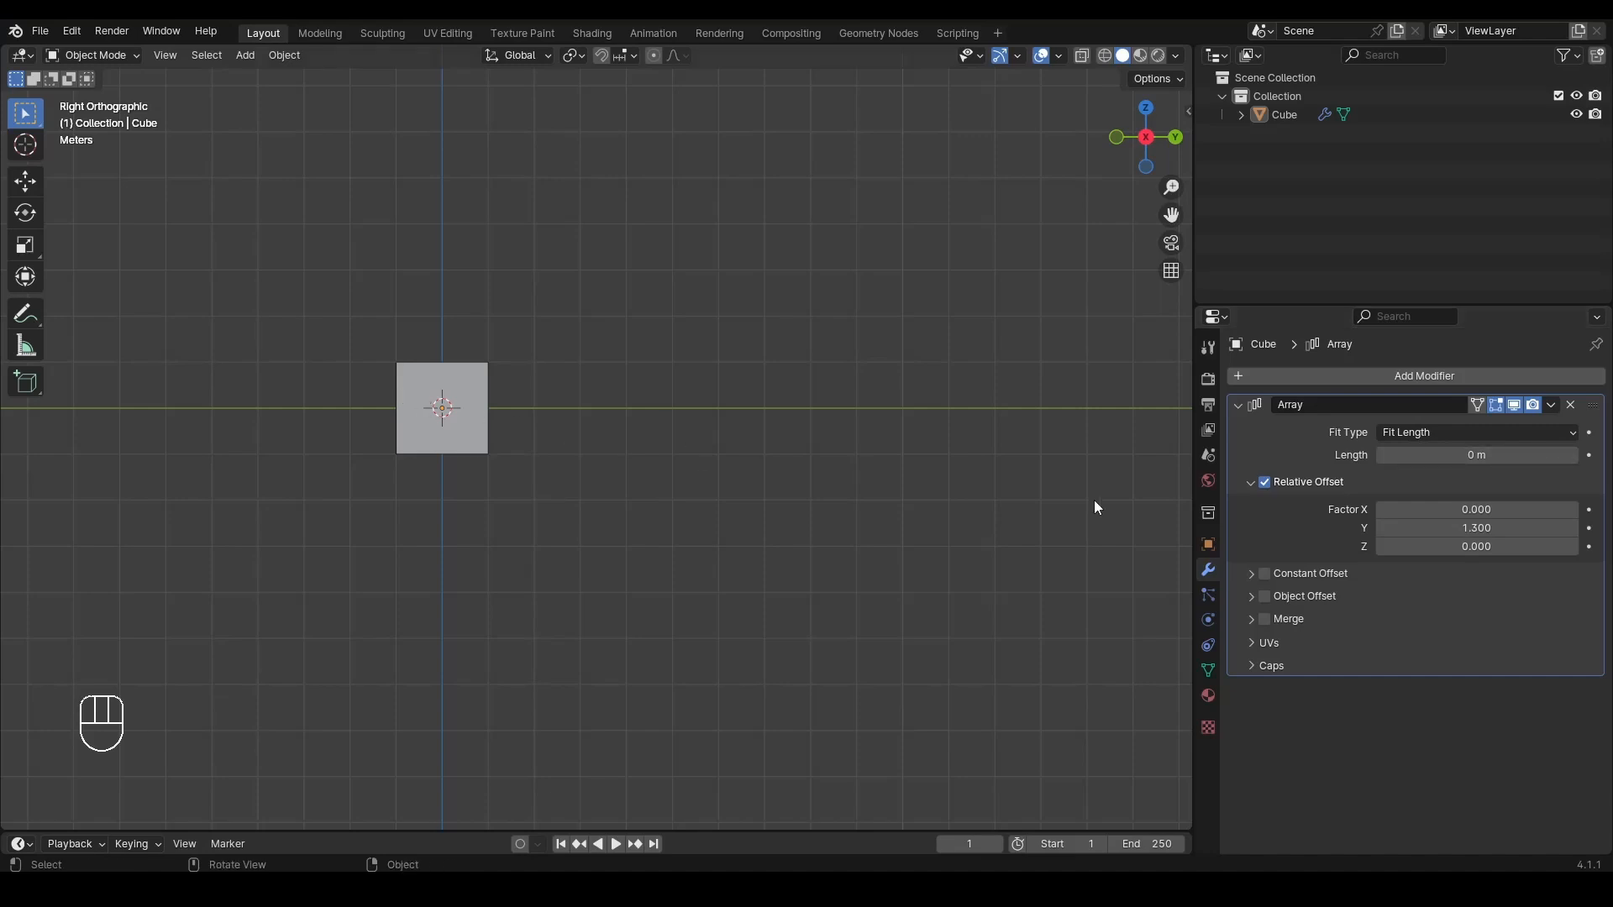
left_click(1455, 454)
type("20")
key("Return")
key("Home")
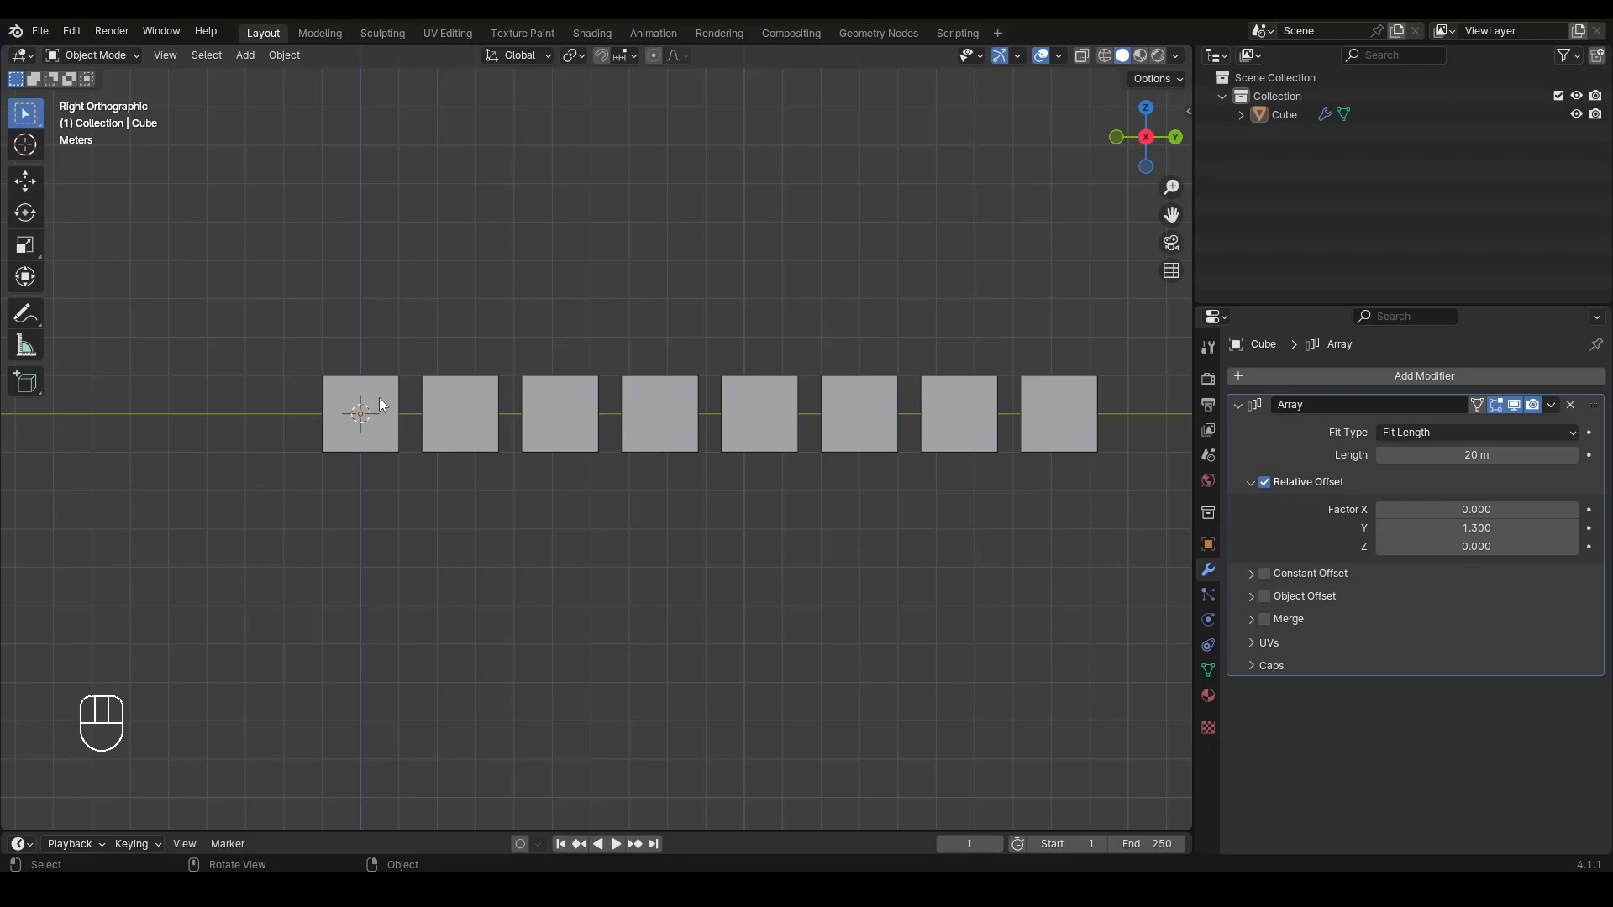
Step: Add a plane mesh with a size of 20 m and view it against the cubes in perspective
left_click(245, 55)
mouse_move(264, 79)
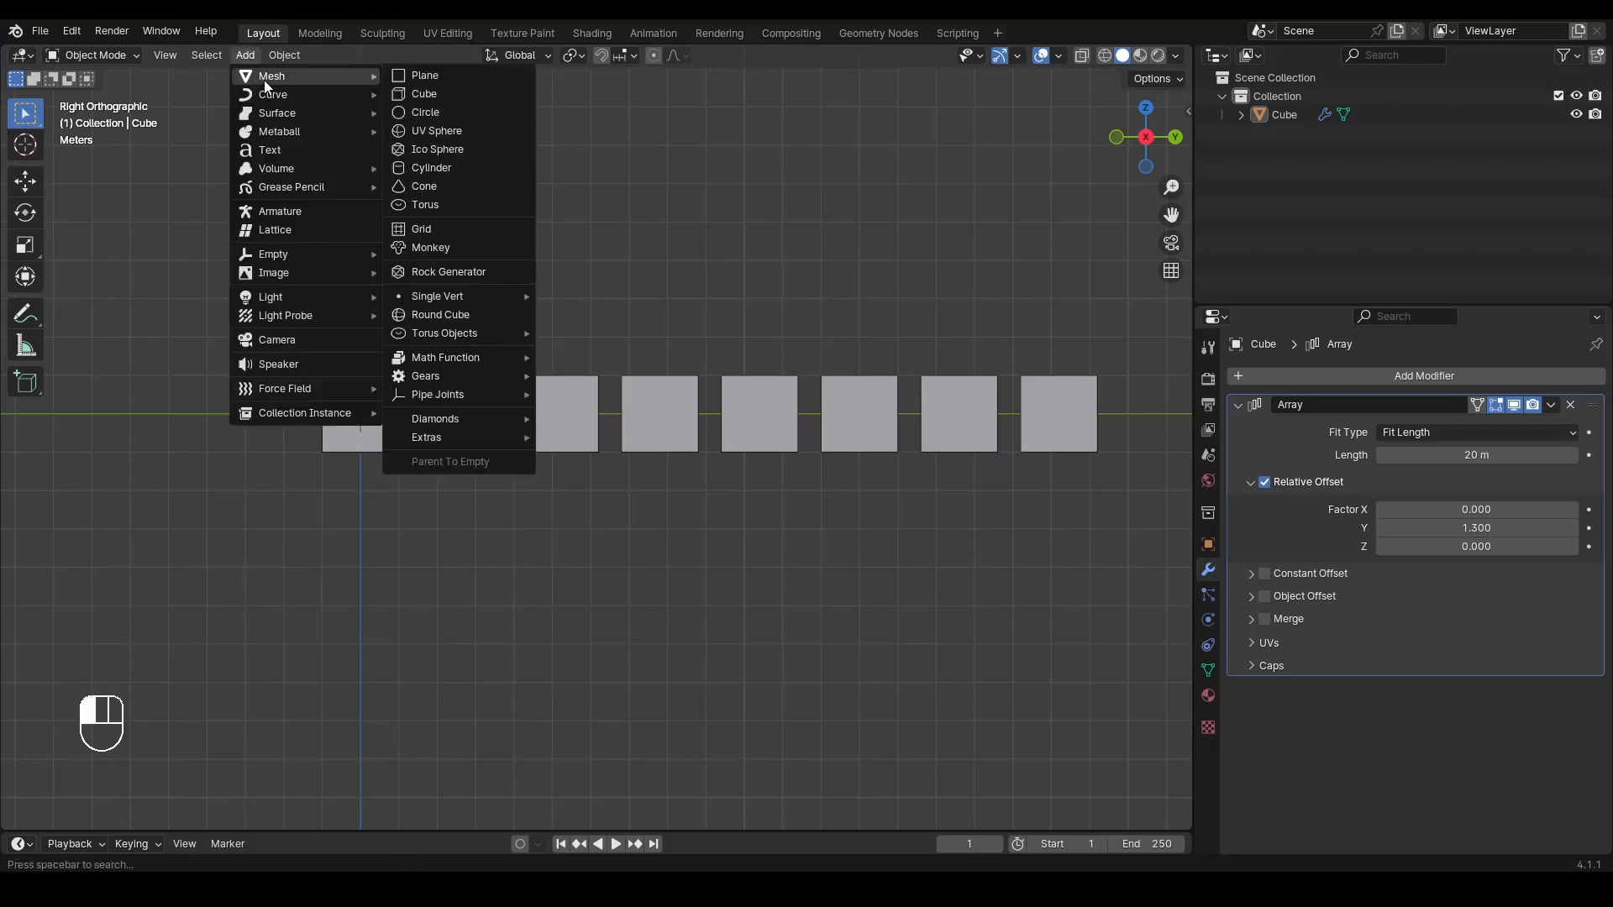
left_click(413, 78)
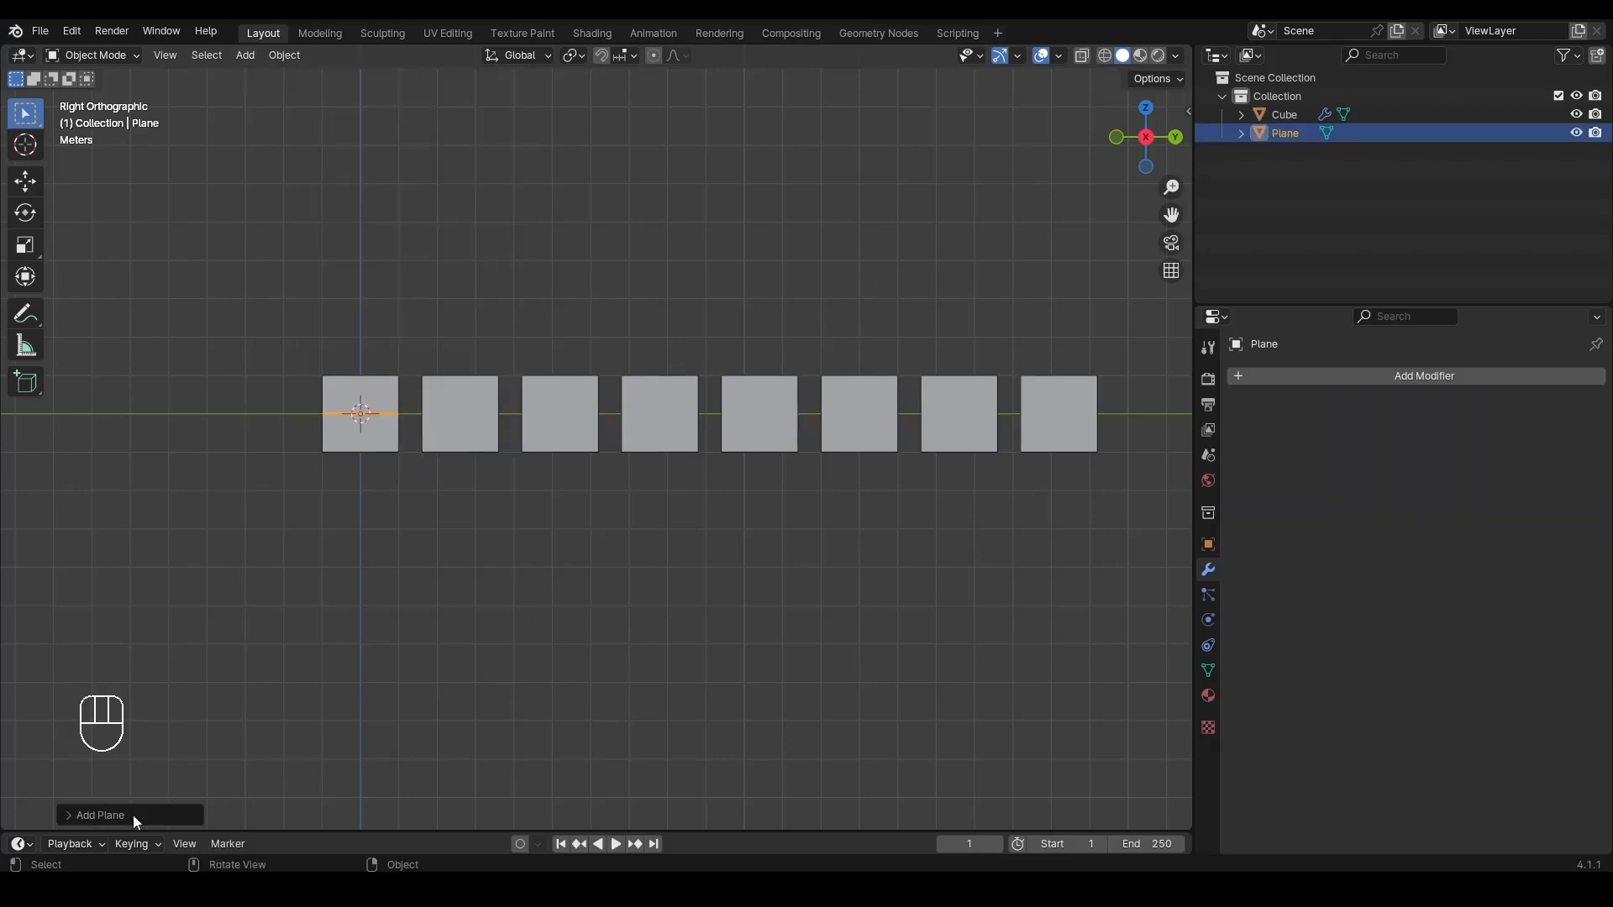
left_click(101, 815)
left_click(244, 657)
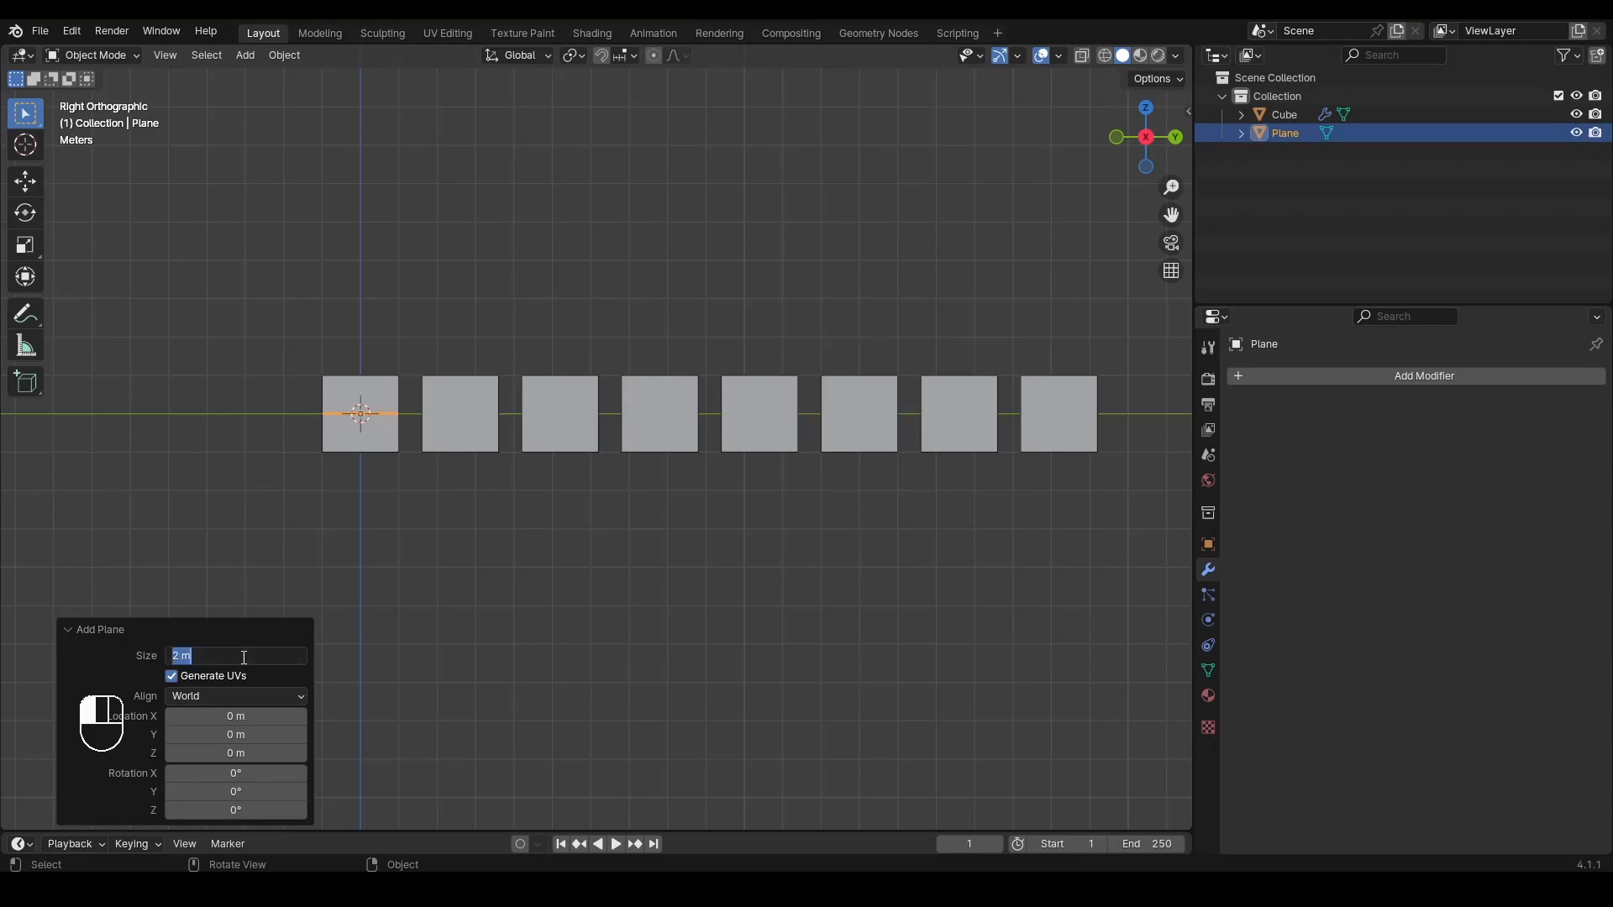
type("20")
key("Return")
scroll(309, 584, "down", 2)
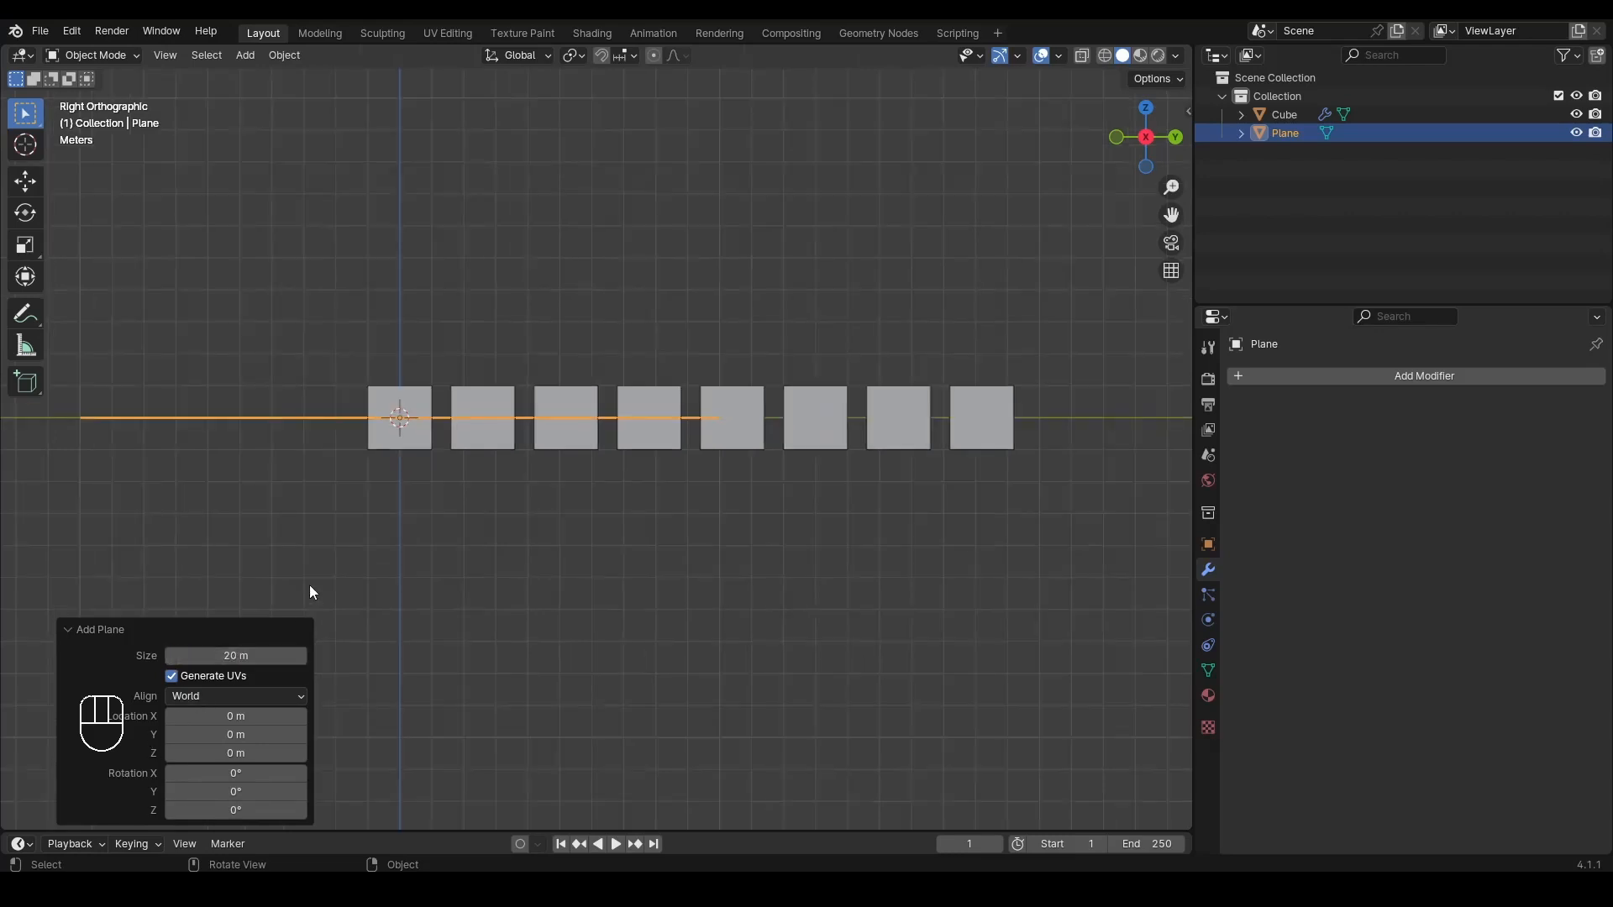
left_click_drag(436, 514, 437, 550, "alt")
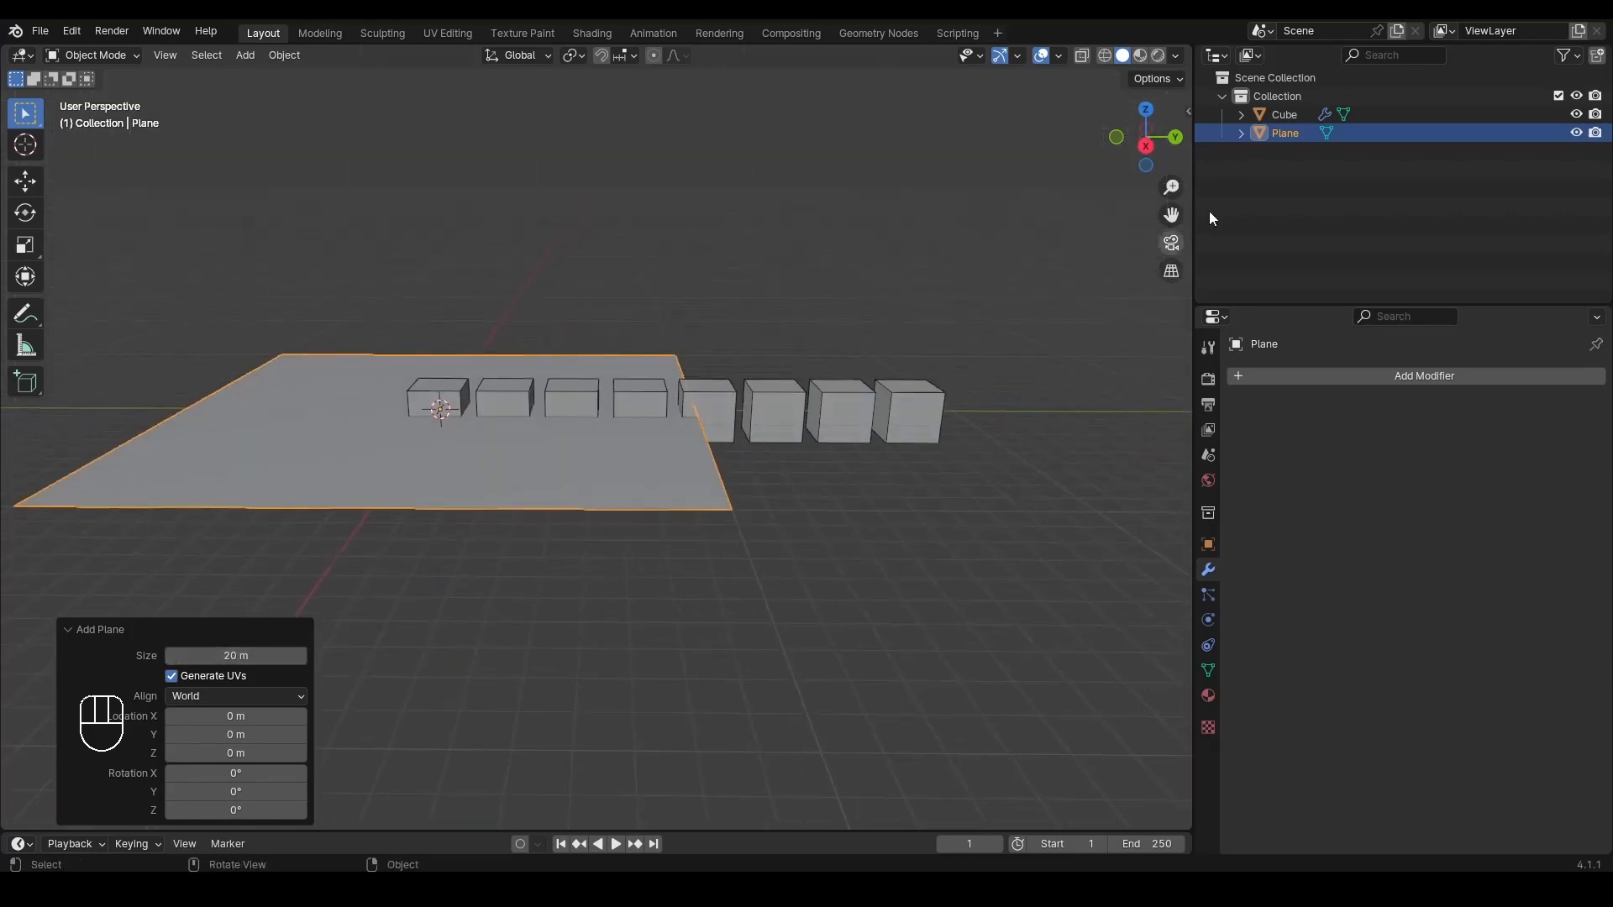
Step: Move the plane 10 m along the global Y axis so its edge starts at the first cube's origin
left_click(1145, 146)
key("g")
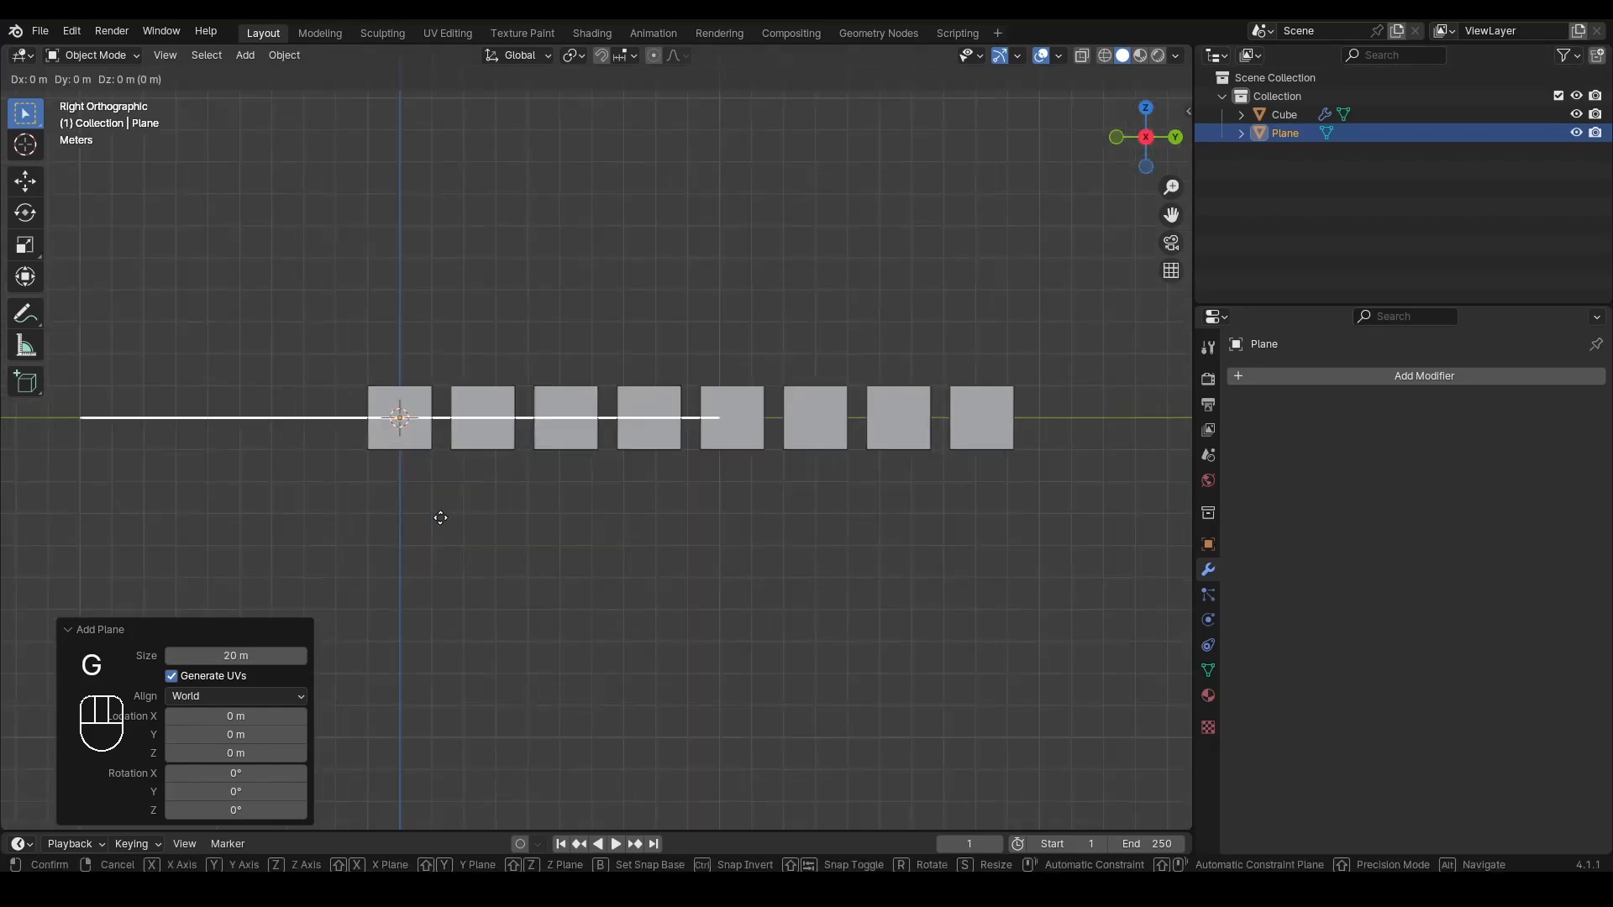
key("y")
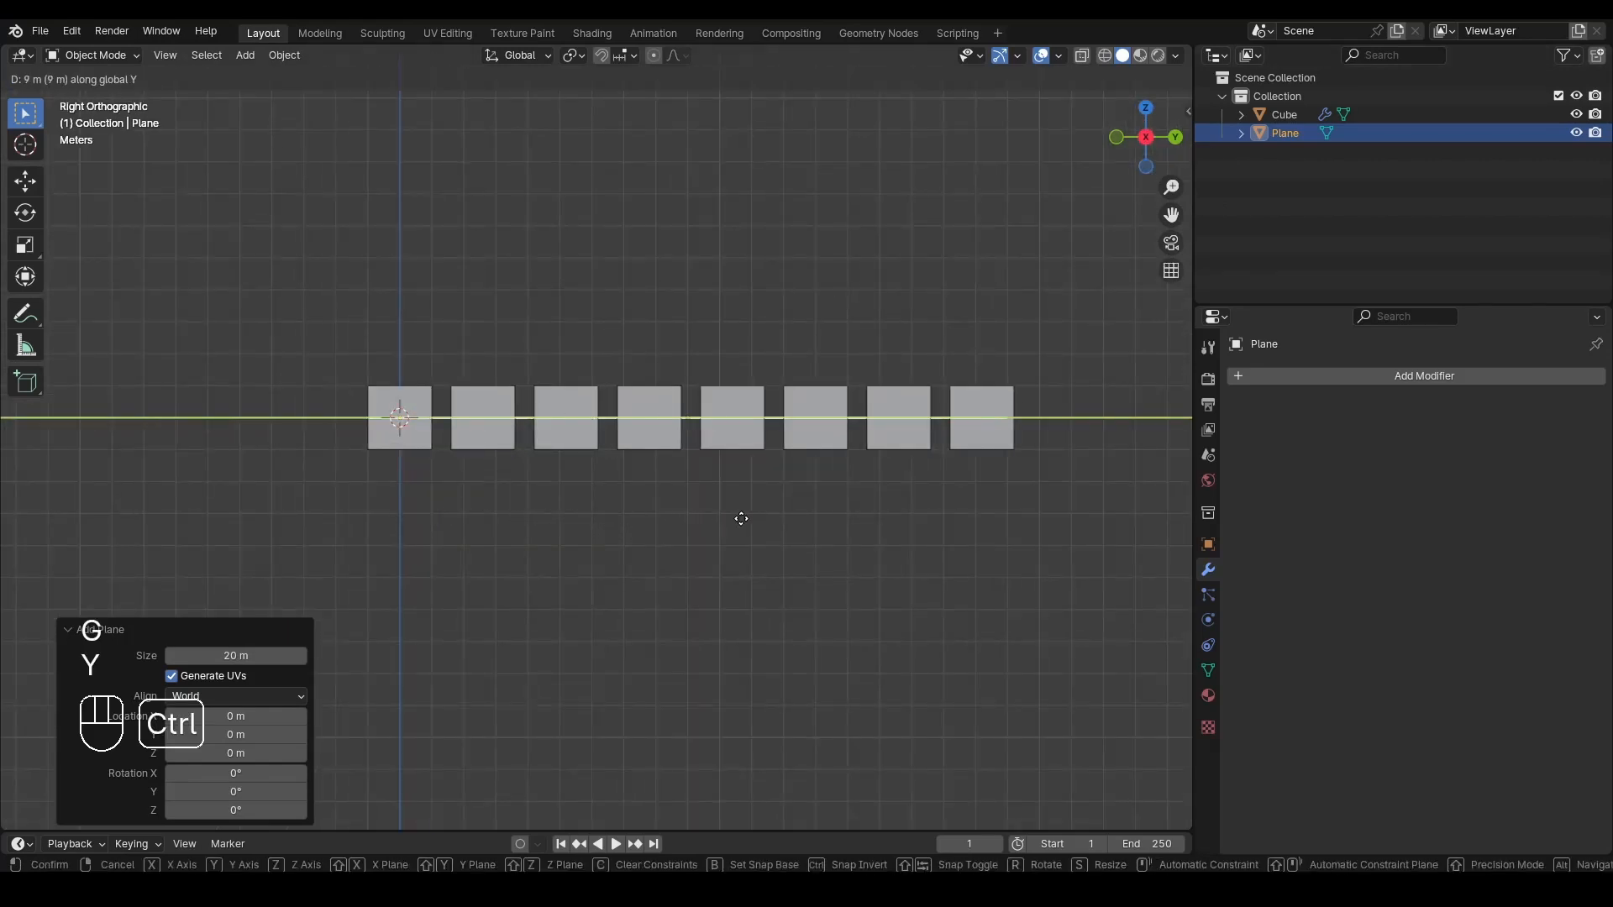
left_click(753, 518)
left_click_drag(437, 502, 433, 538, "alt")
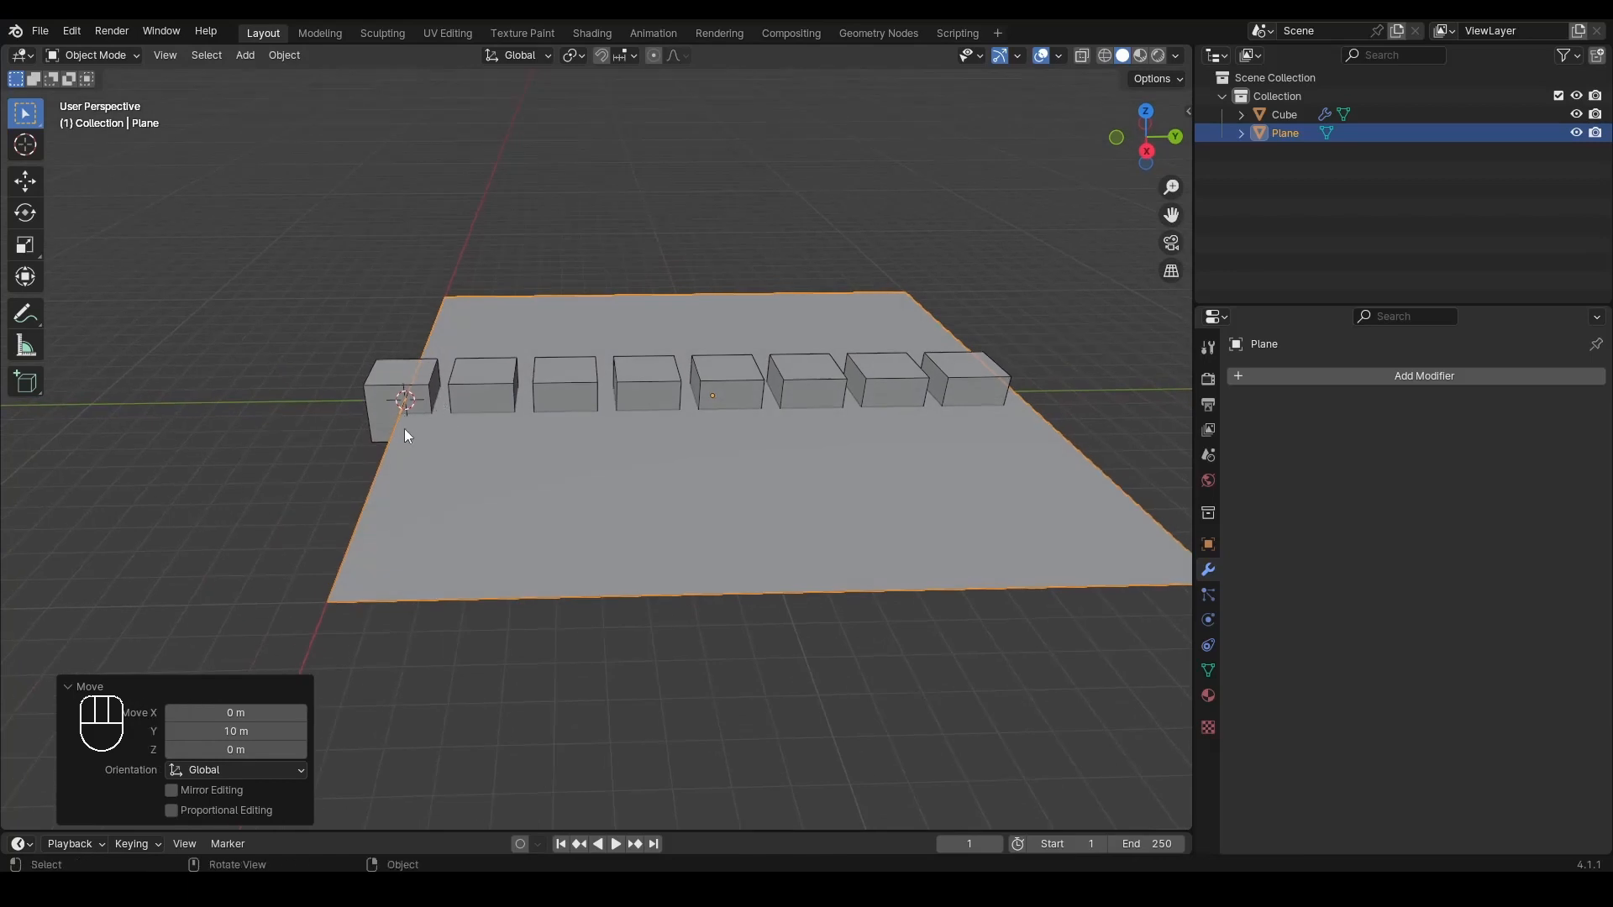
mouse_move(405, 428)
left_mouse_down("alt")
mouse_move(457, 406)
mouse_move(396, 438)
left_mouse_up("alt")
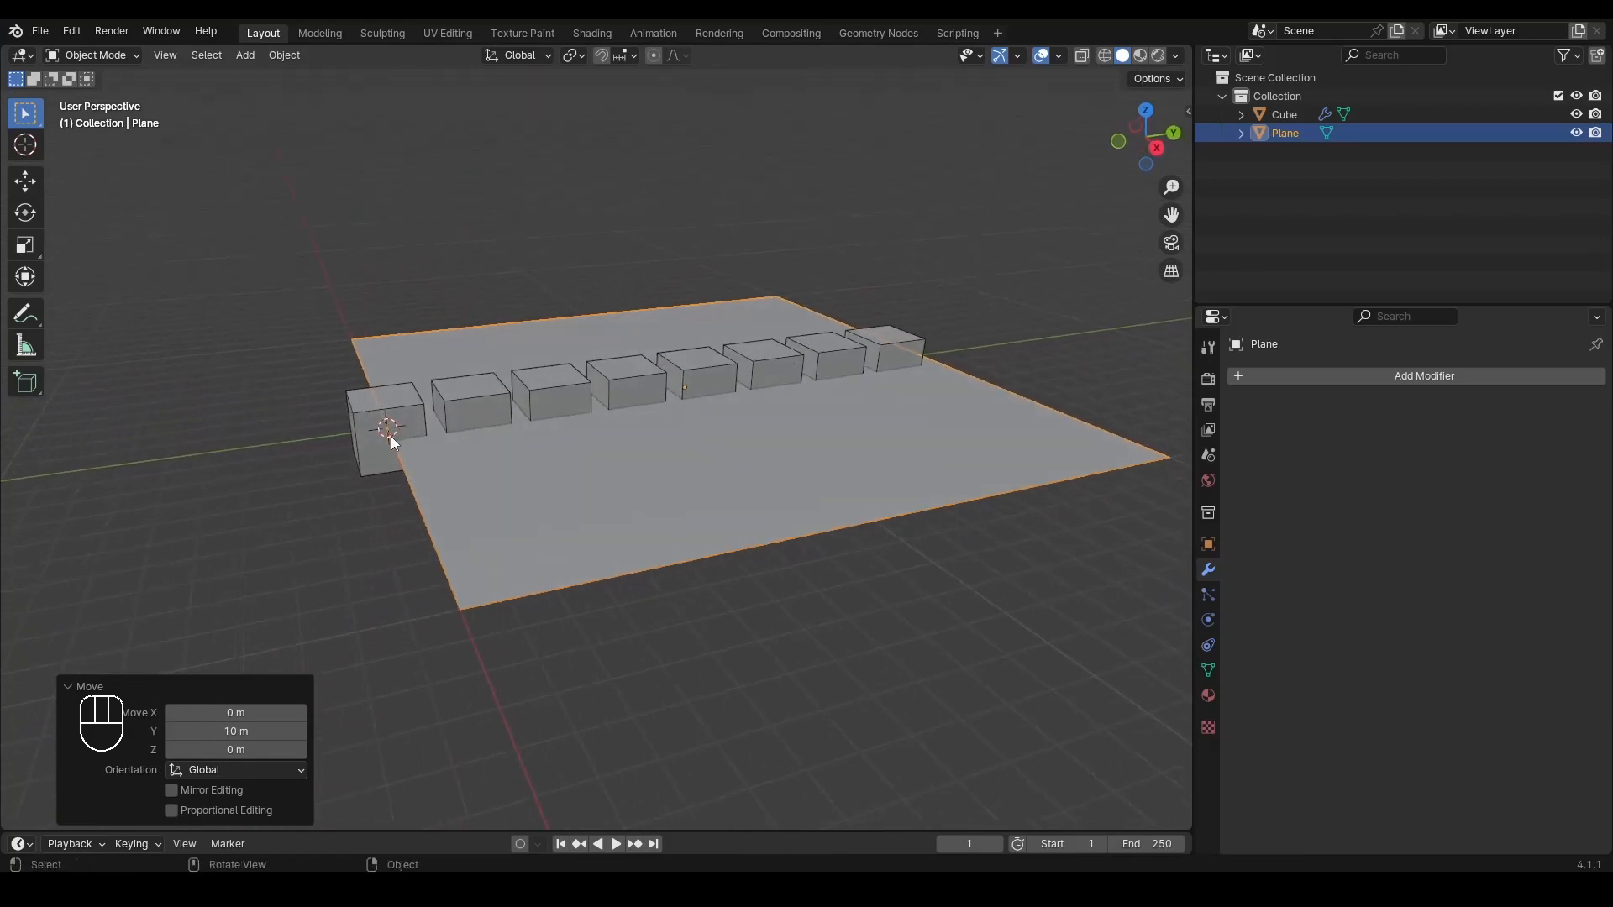
Step: Rotate the plane 90 degrees about the global Y axis so it stands upright behind the row of cubes
left_click(1156, 147)
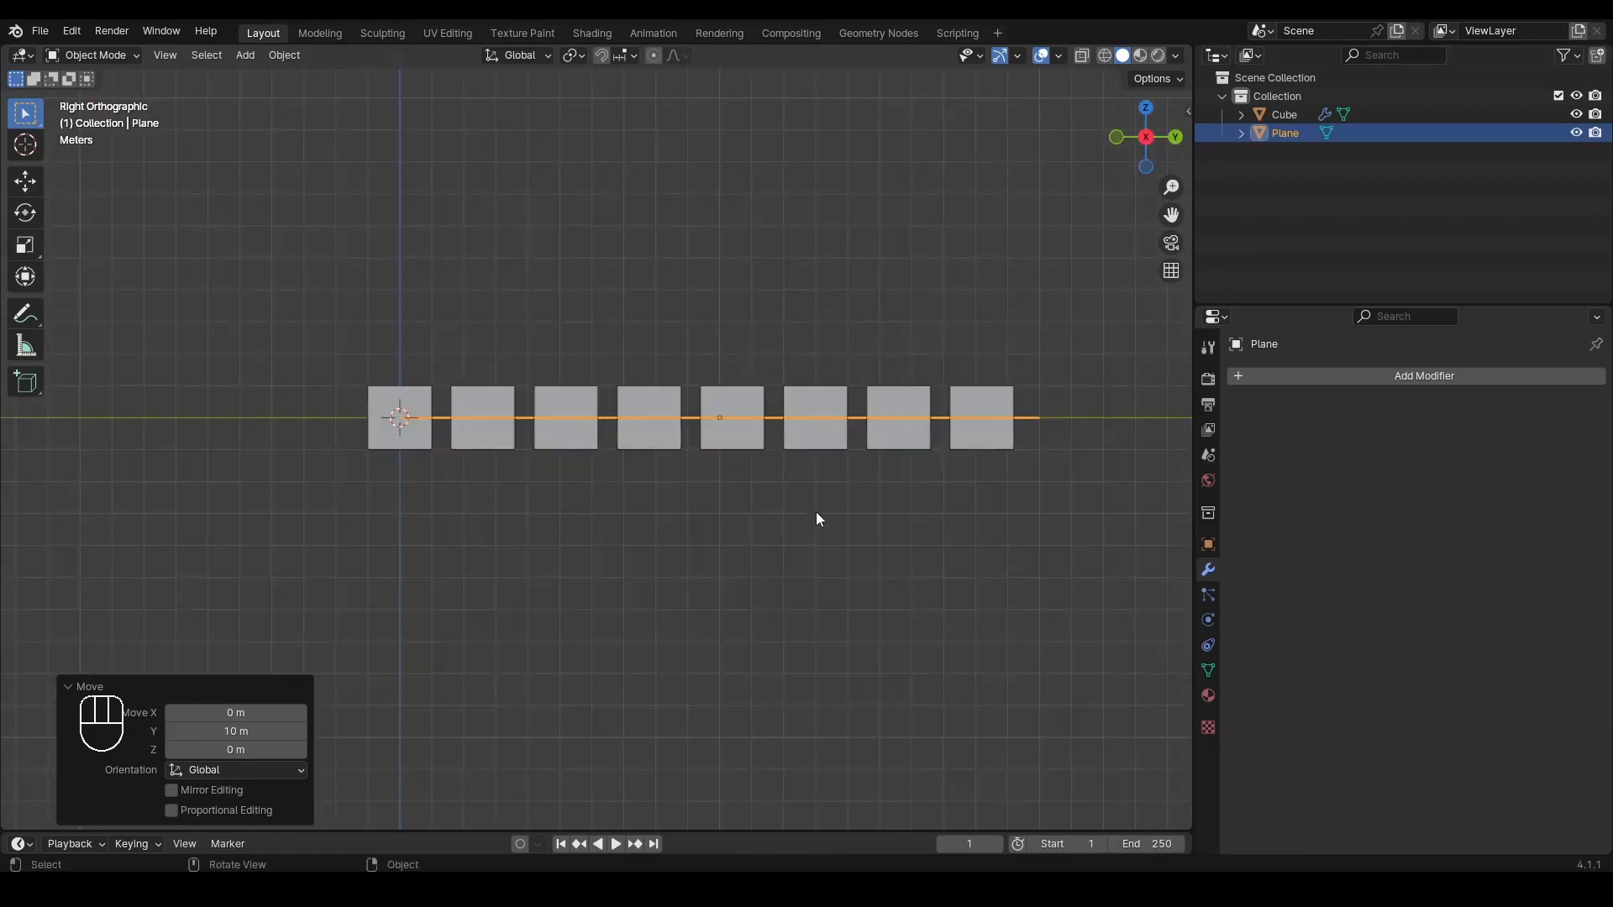
key("r")
key("y")
key("KP_9")
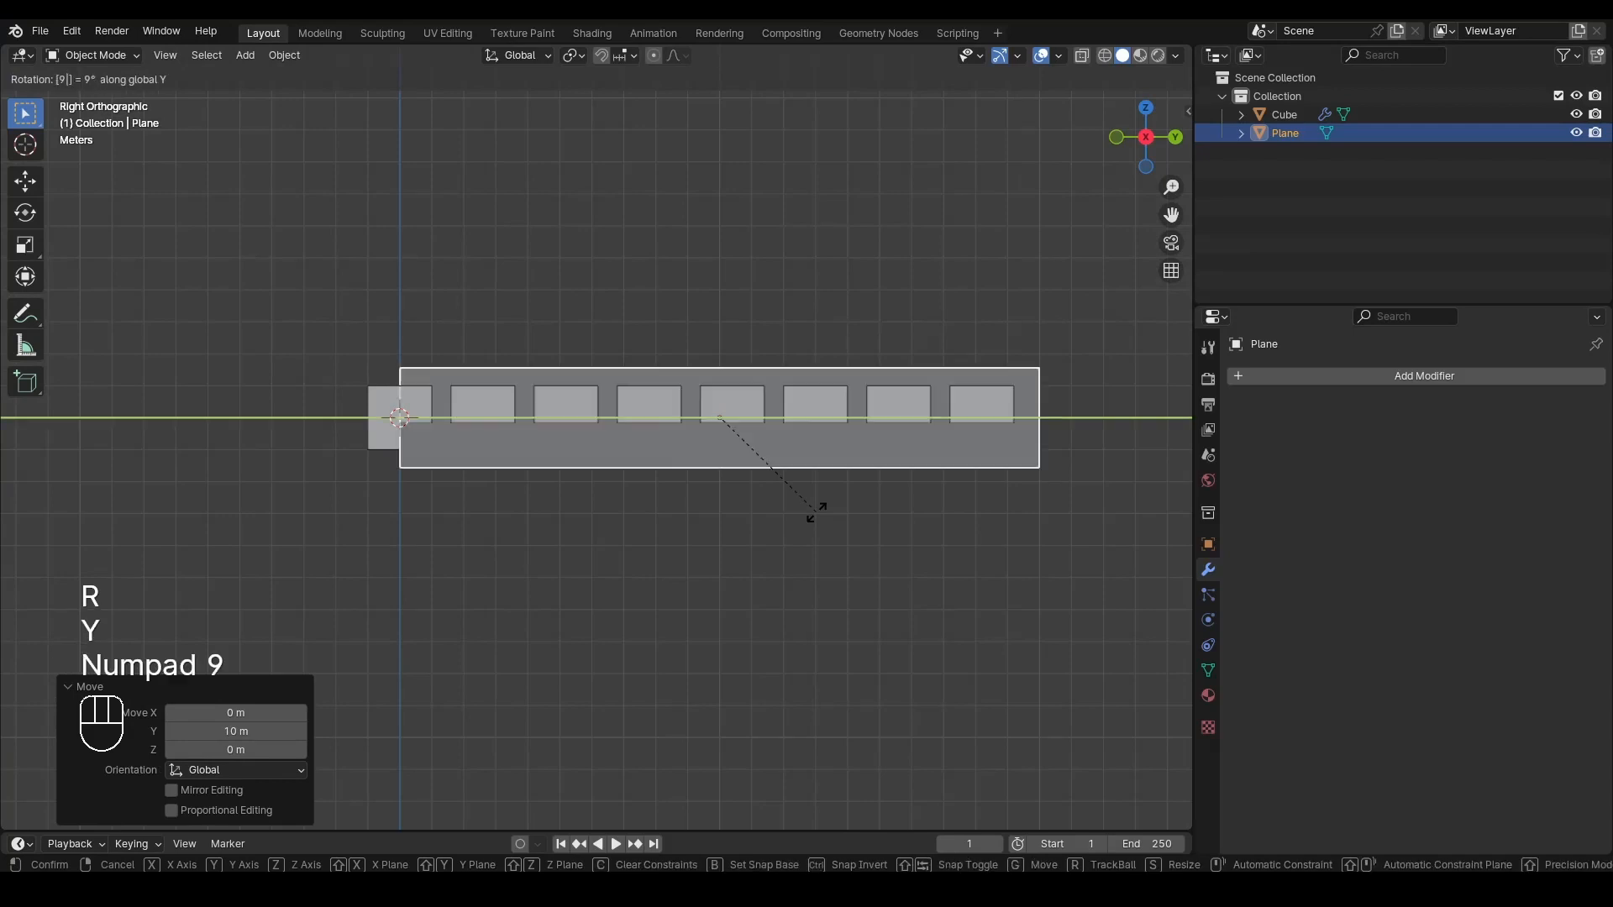
key("KP_0")
key("KP_Enter")
middle_click_drag(715, 494, 696, 503, "shift")
left_click(1168, 465)
middle_click_drag(924, 503, 734, 427)
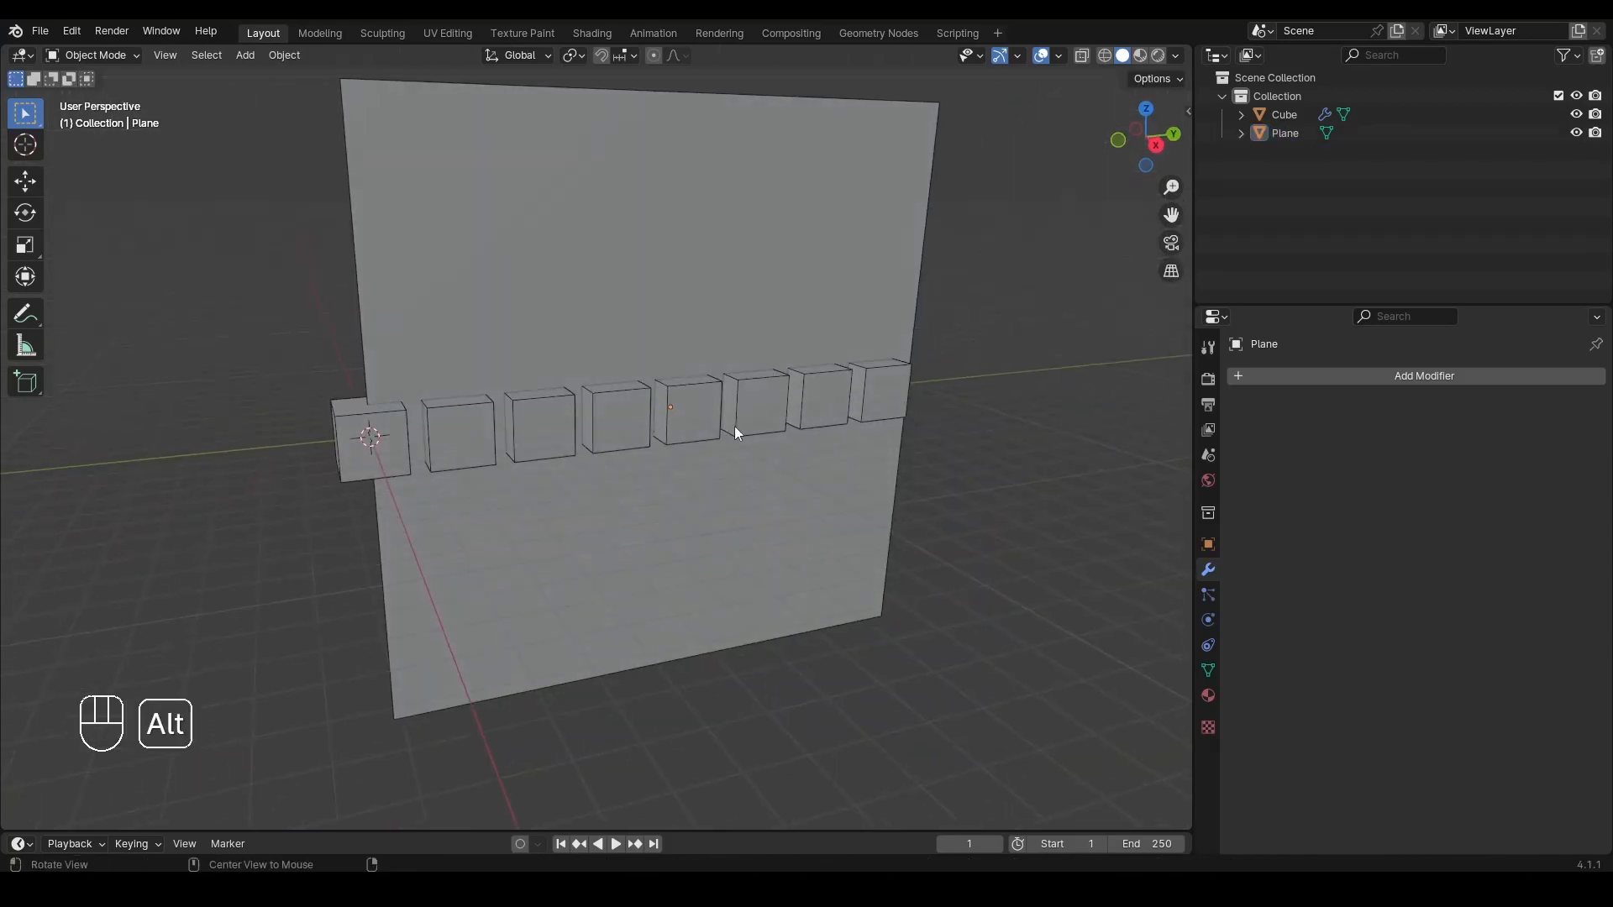
left_click(1153, 148)
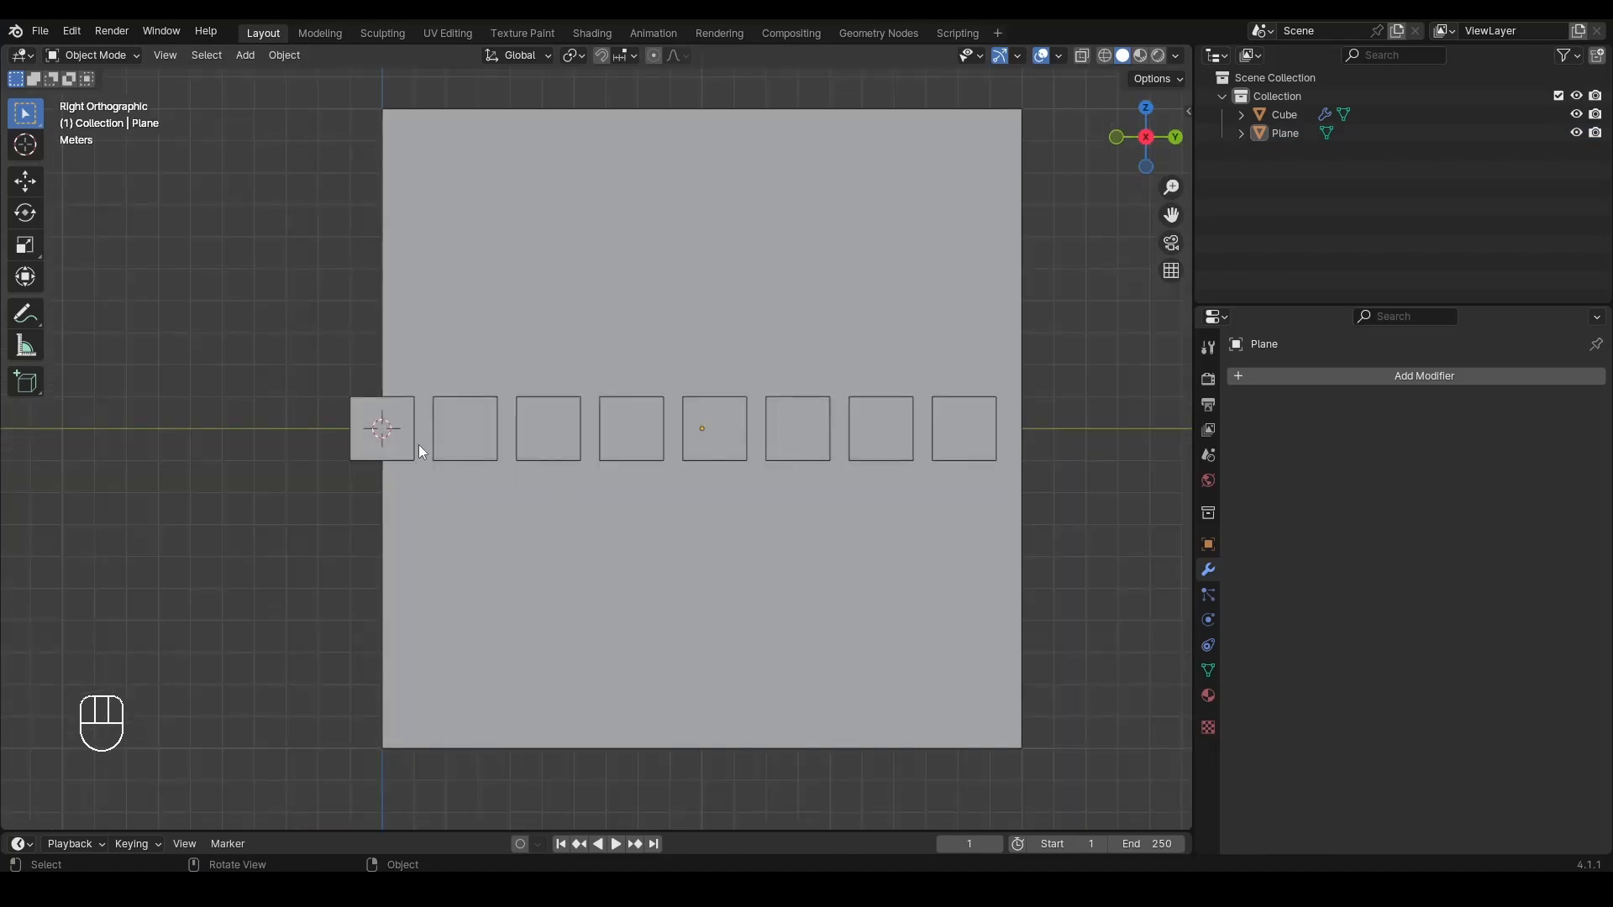
Step: Switch the cube array's fit type to Fixed Count for comparison and return it to Fit Length
left_click(392, 443)
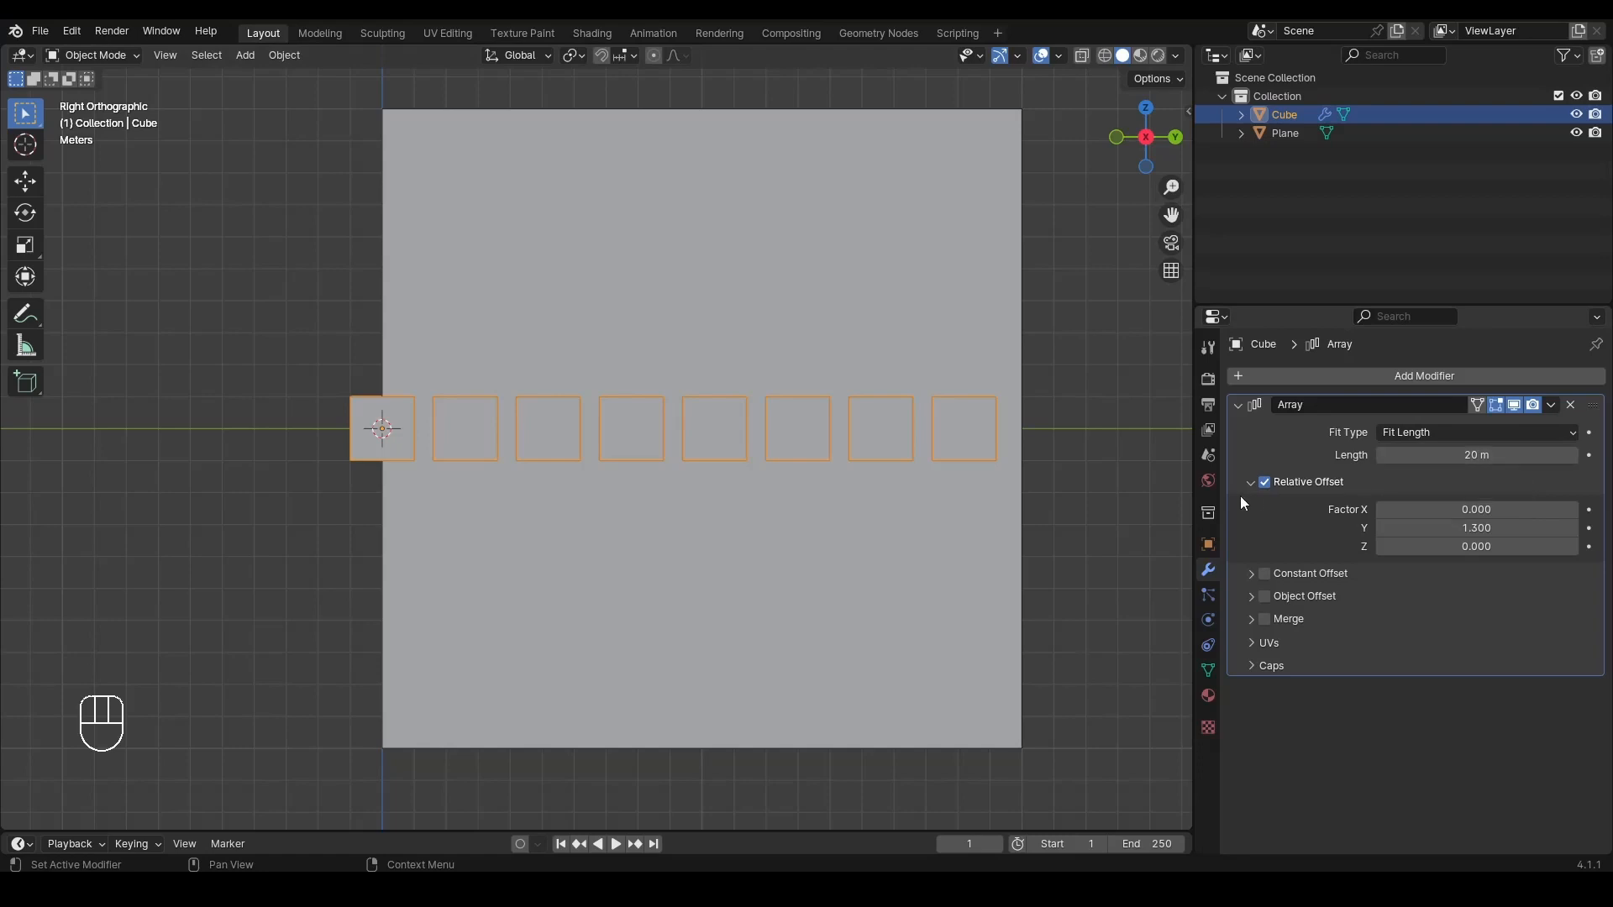
left_click(1476, 432)
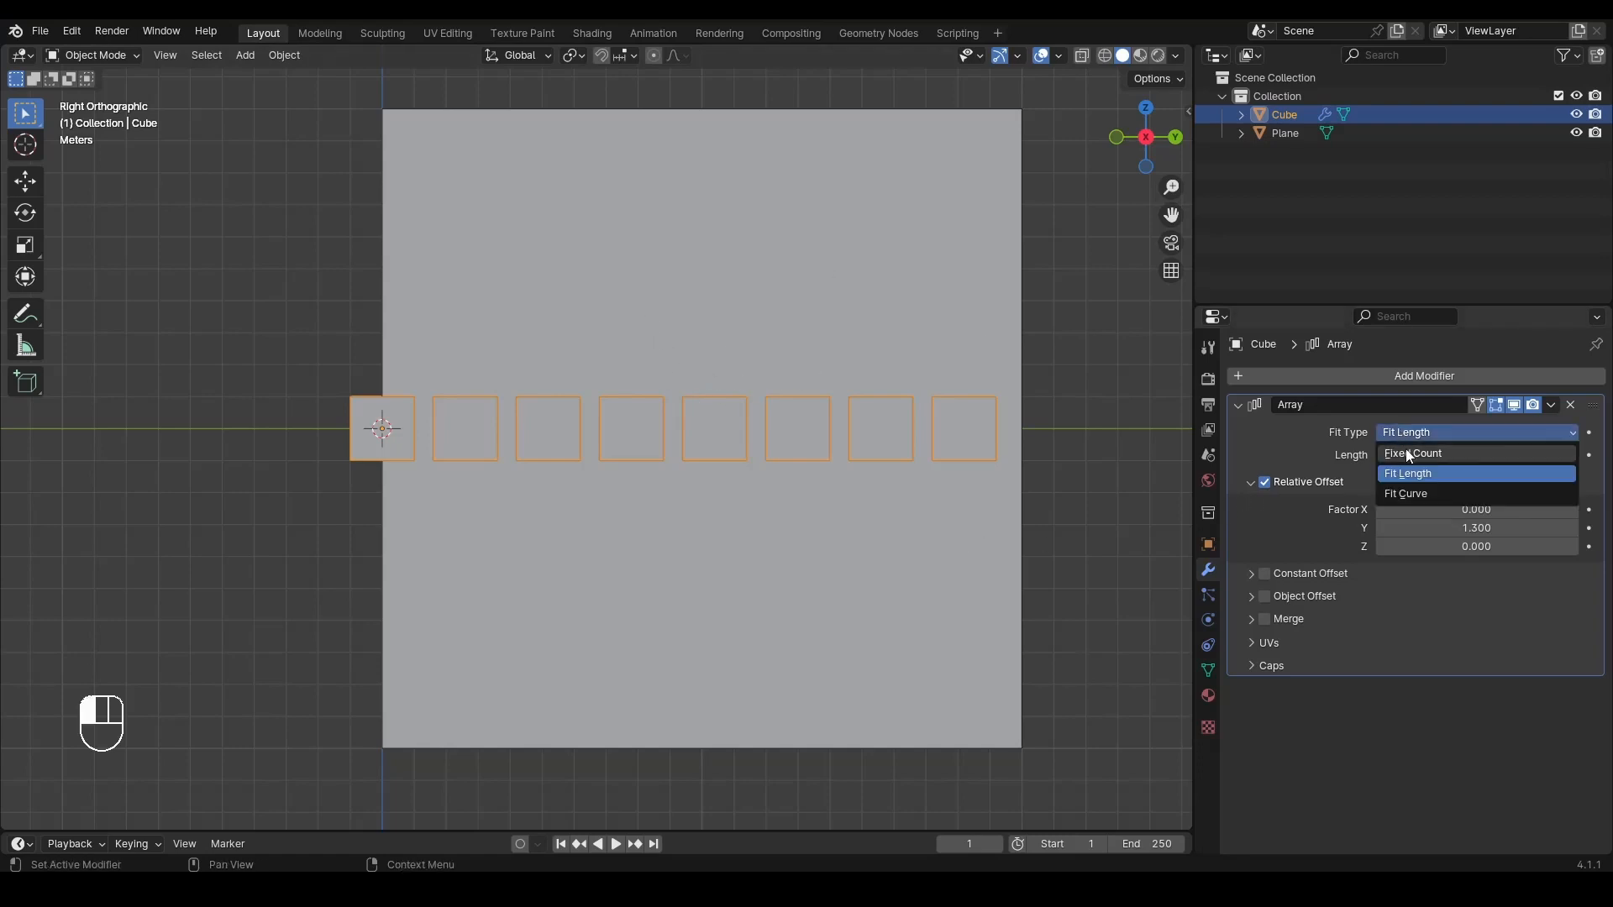
left_click(1443, 463)
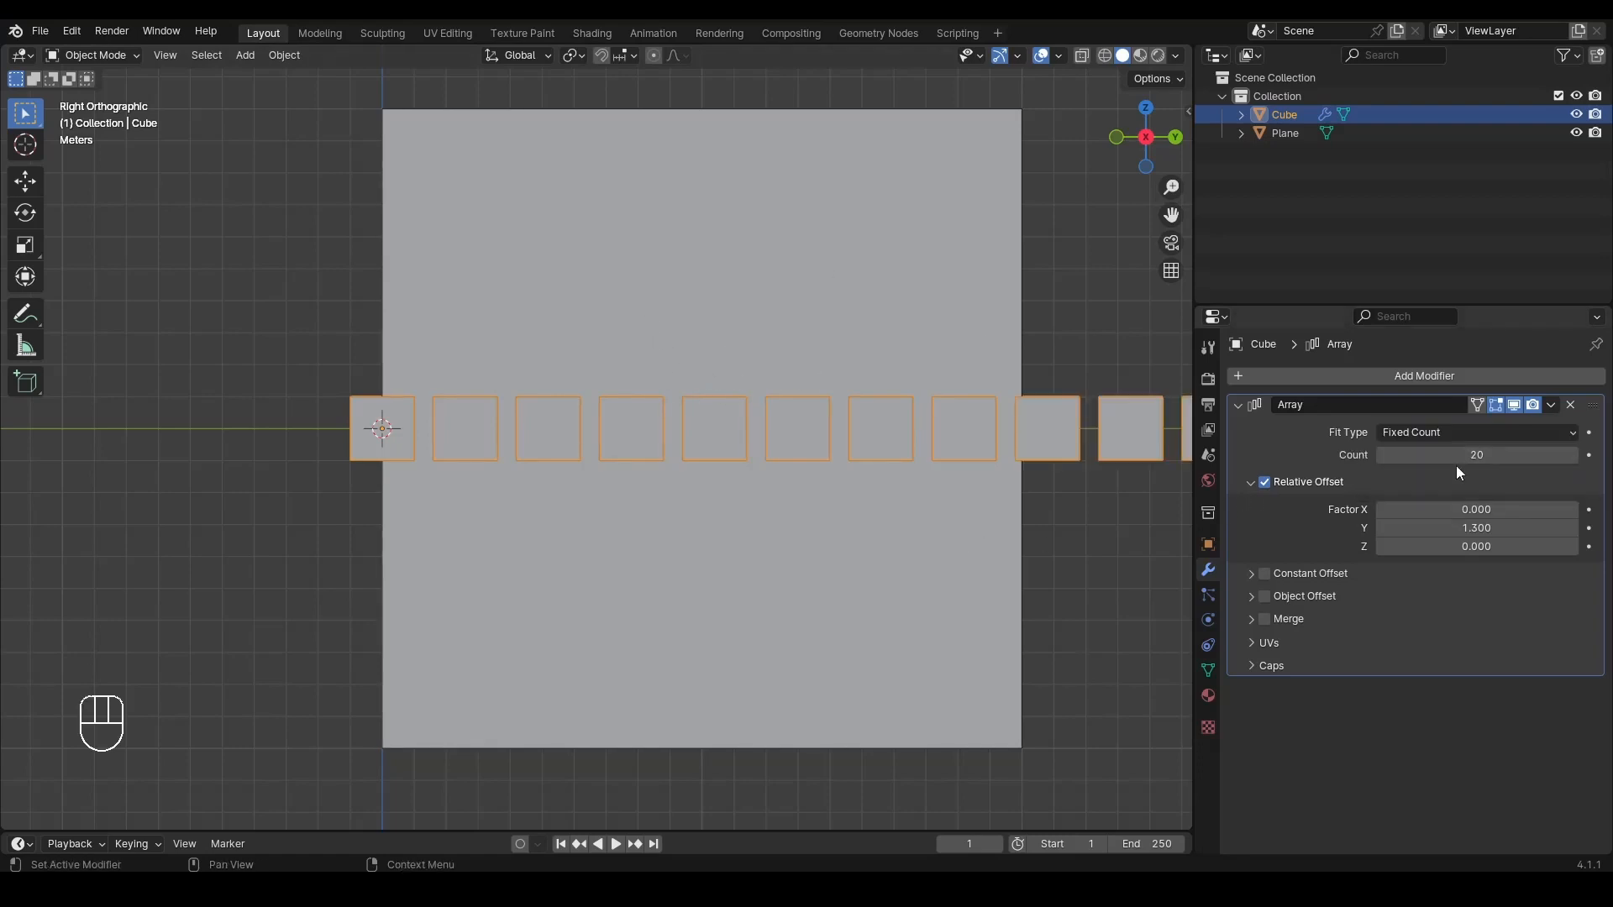
left_click(1403, 431)
left_click(1404, 470)
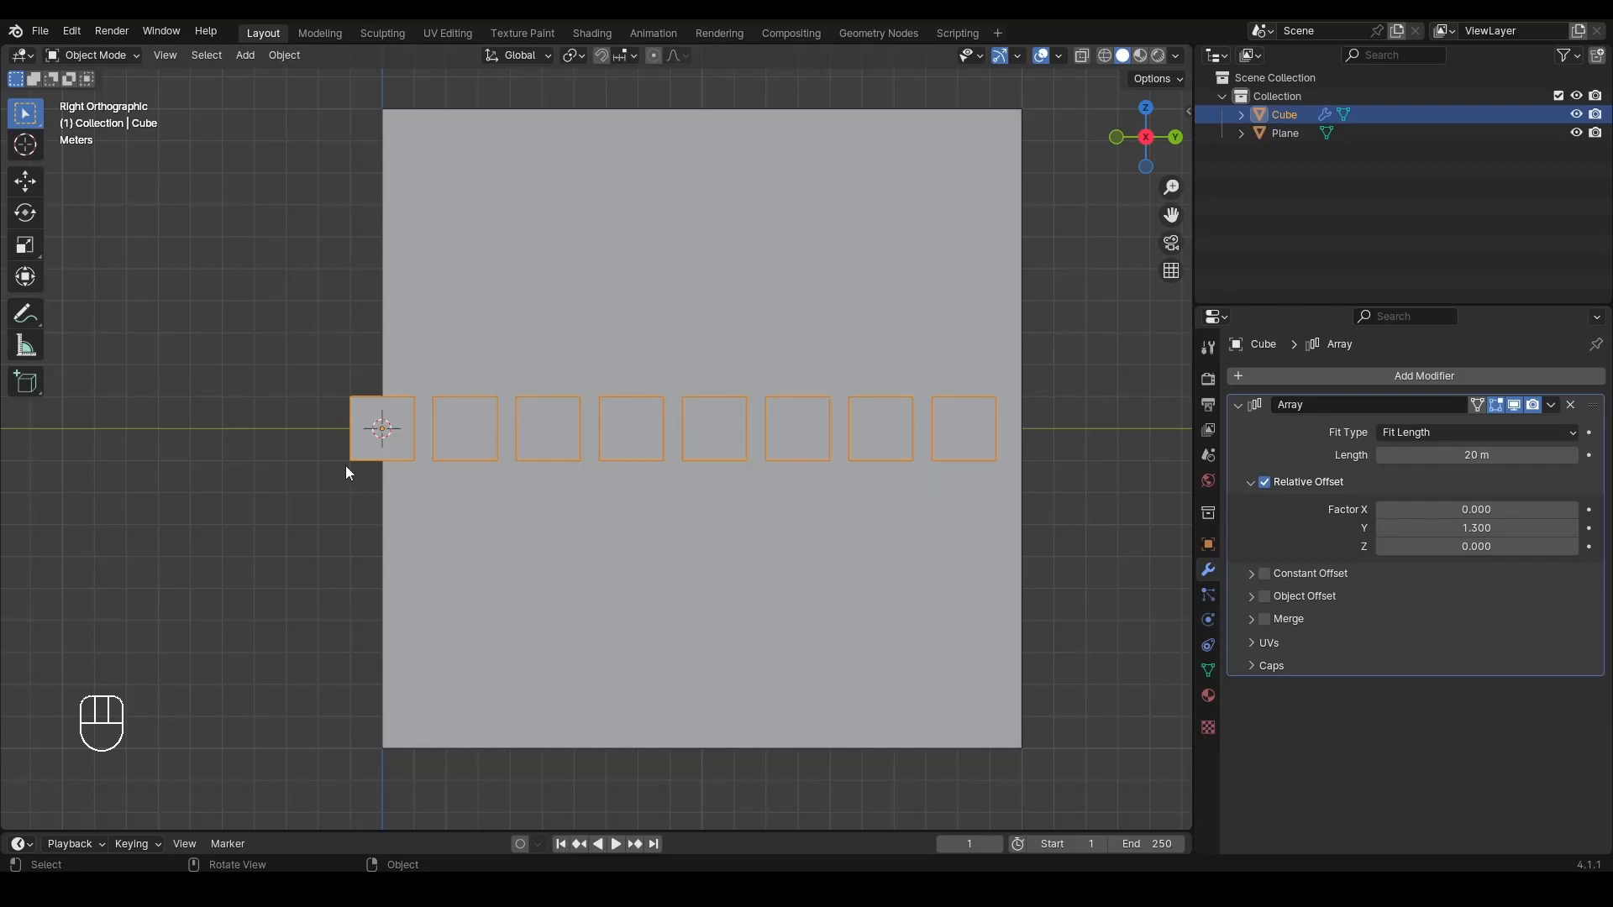
Step: Set the array's Y relative offset factor to 1 and compare both ends of the row with the plane's edges
left_click(1476, 529)
type("1")
key("Return")
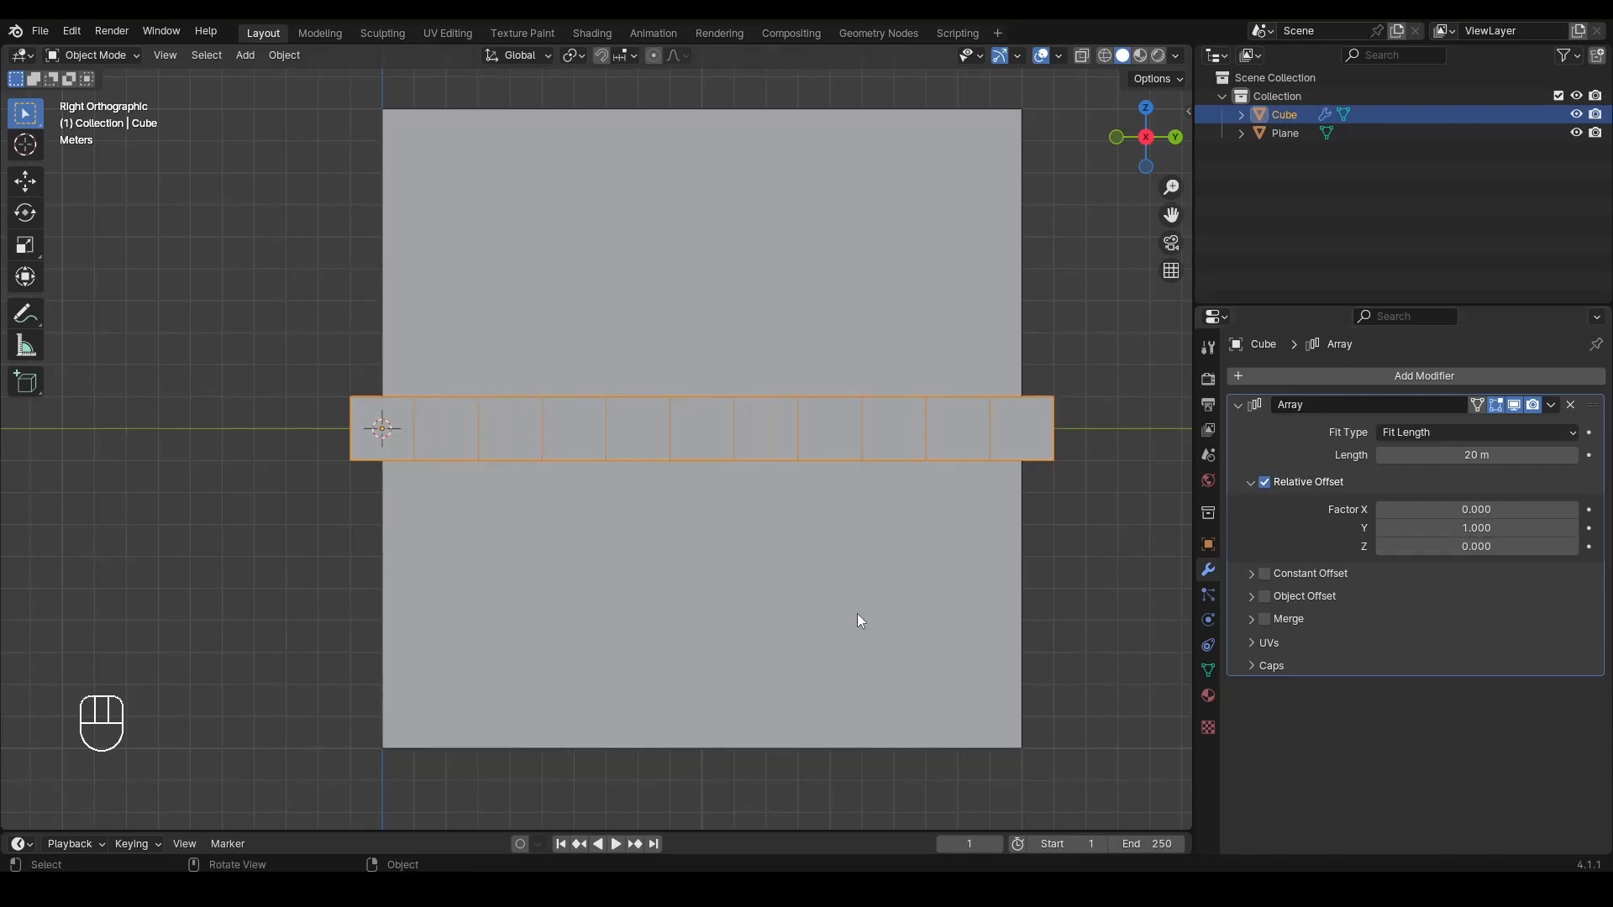
scroll(402, 451, "up", 3)
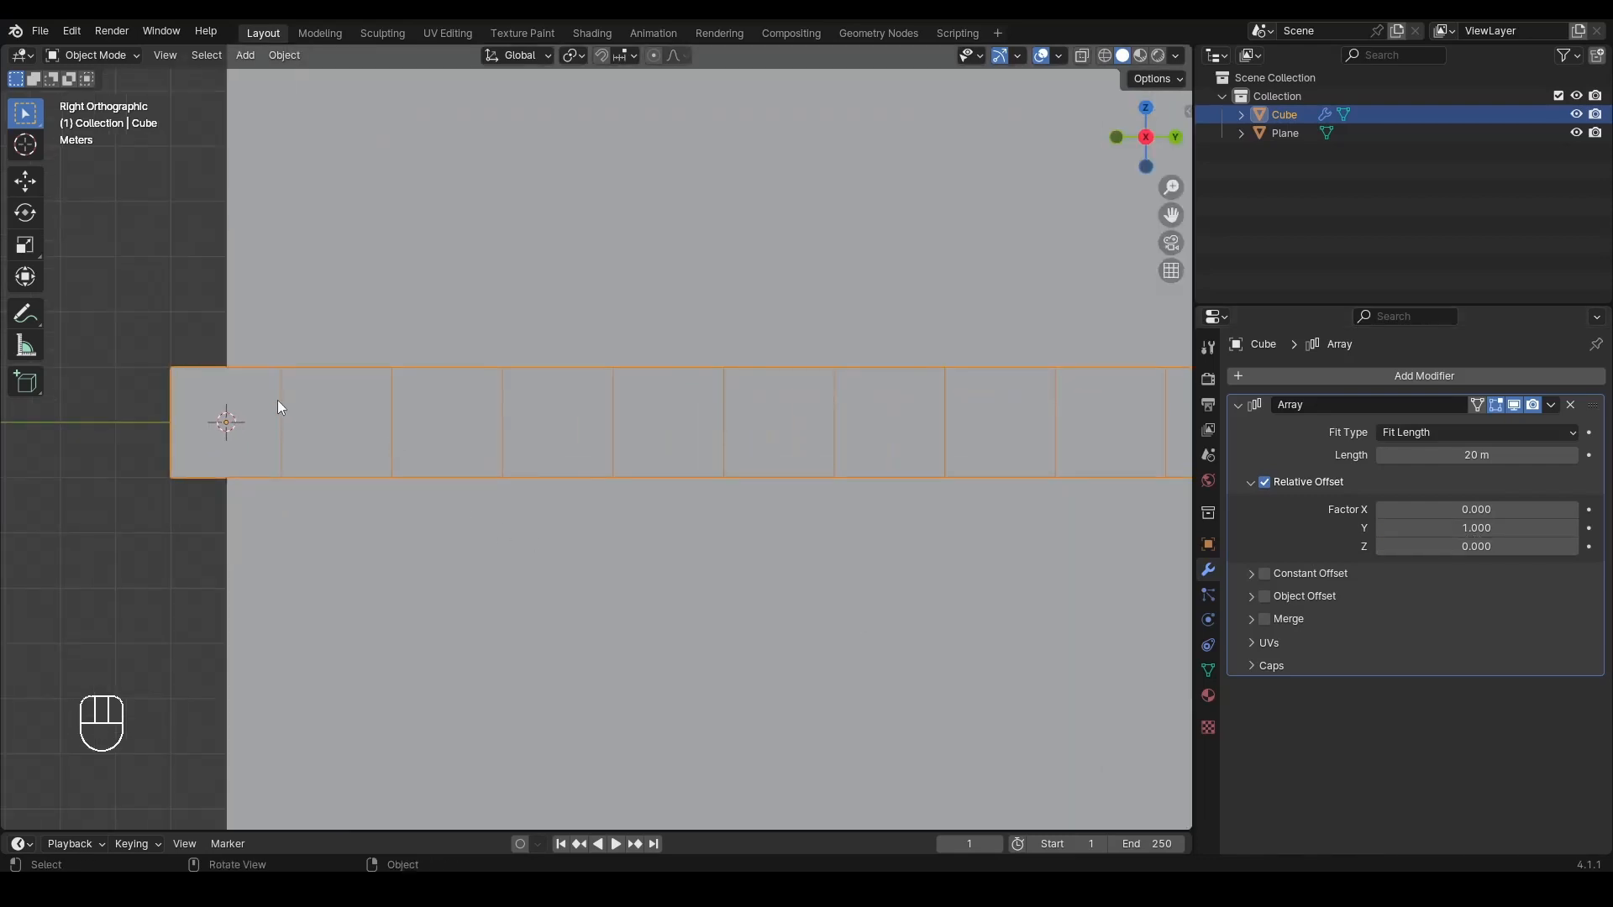
scroll(345, 422, "down", 3)
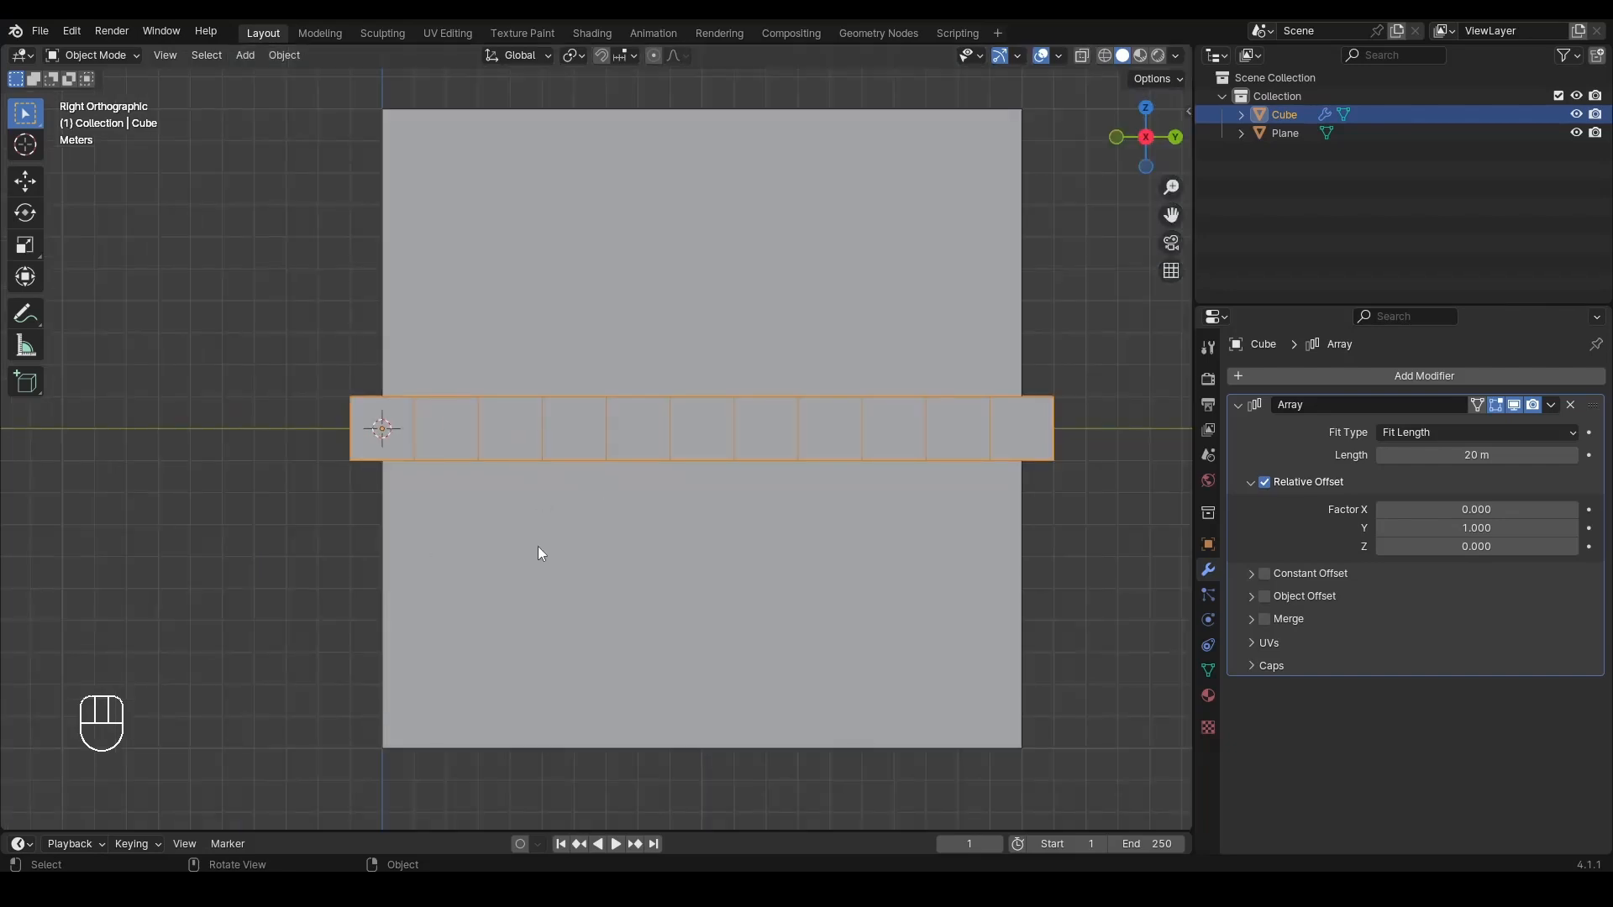
left_click_drag(538, 554, 532, 443, "alt+shift")
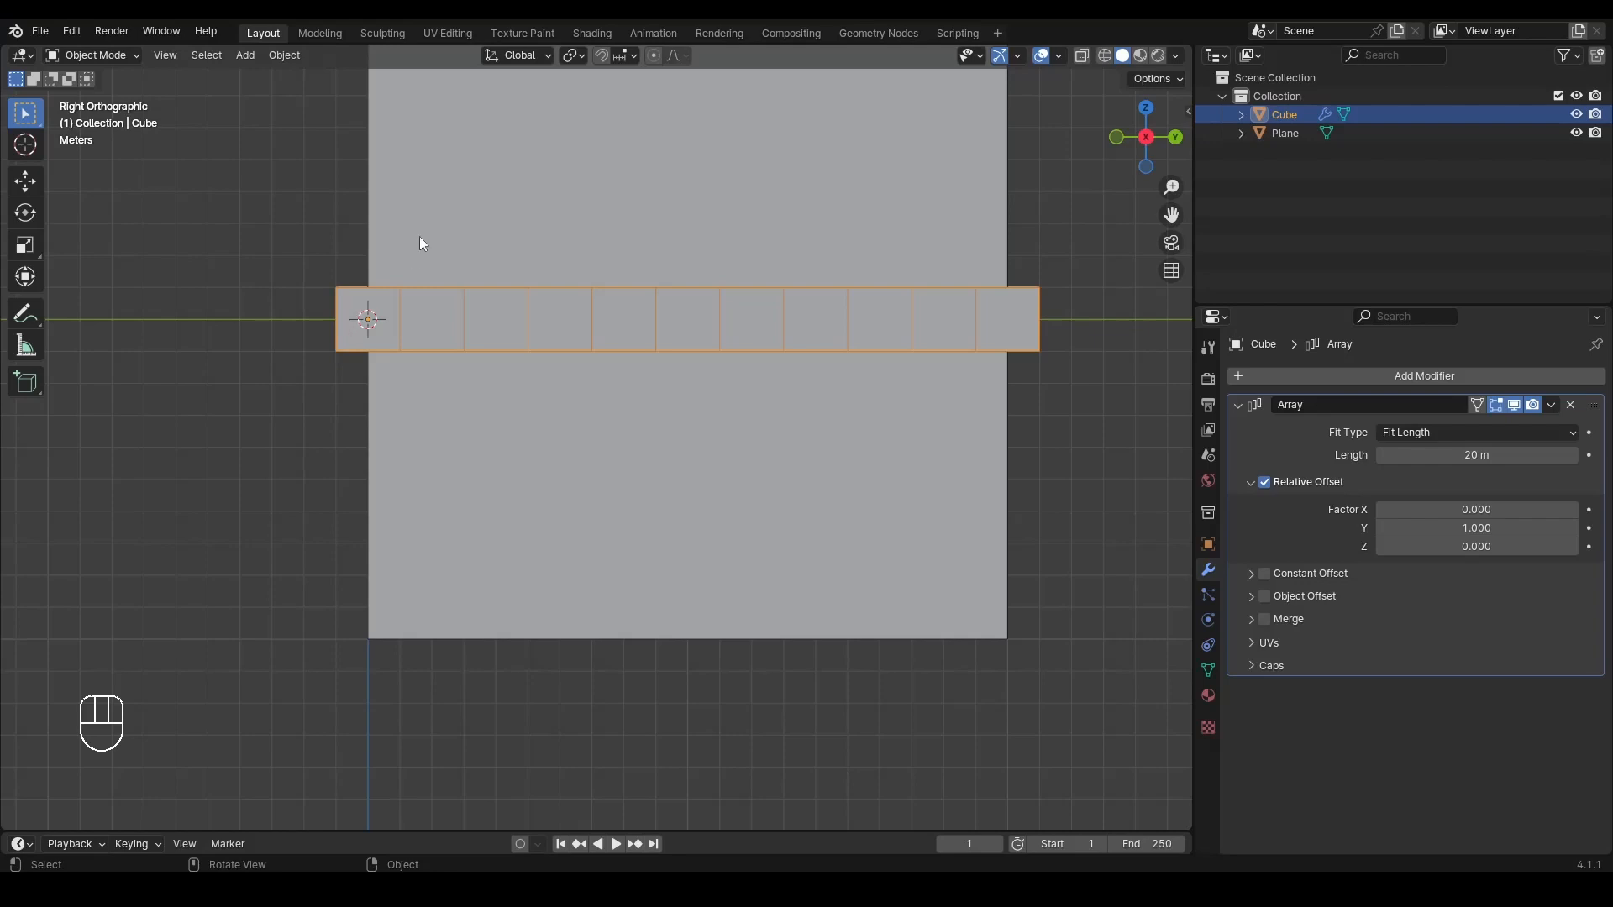
scroll(412, 251, "up", 1)
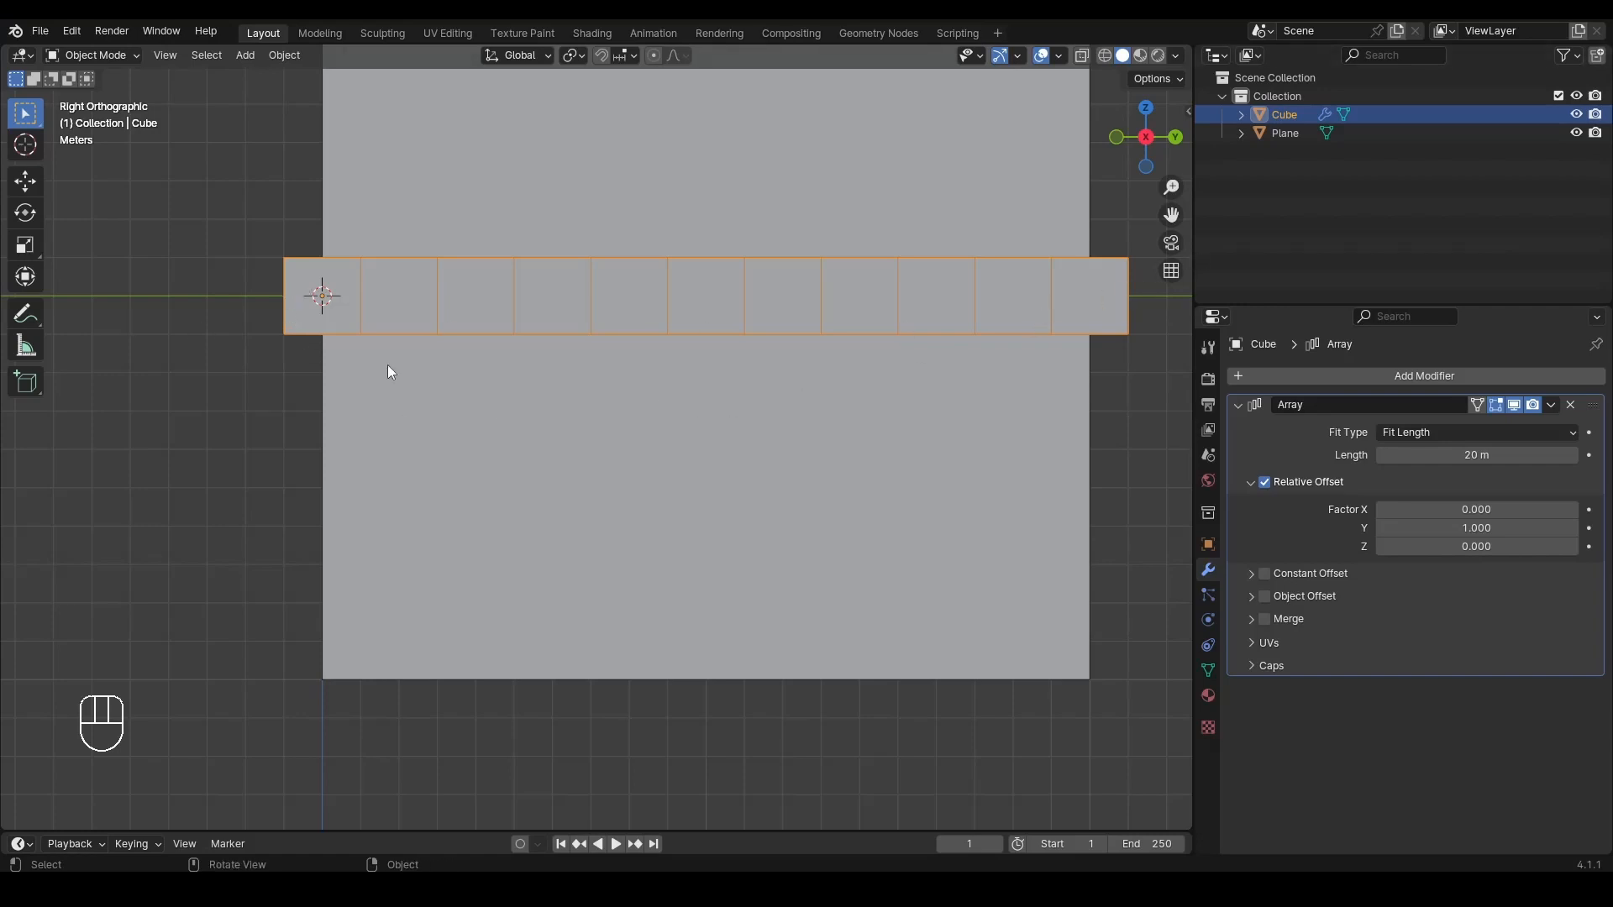
scroll(388, 373, "down", 3)
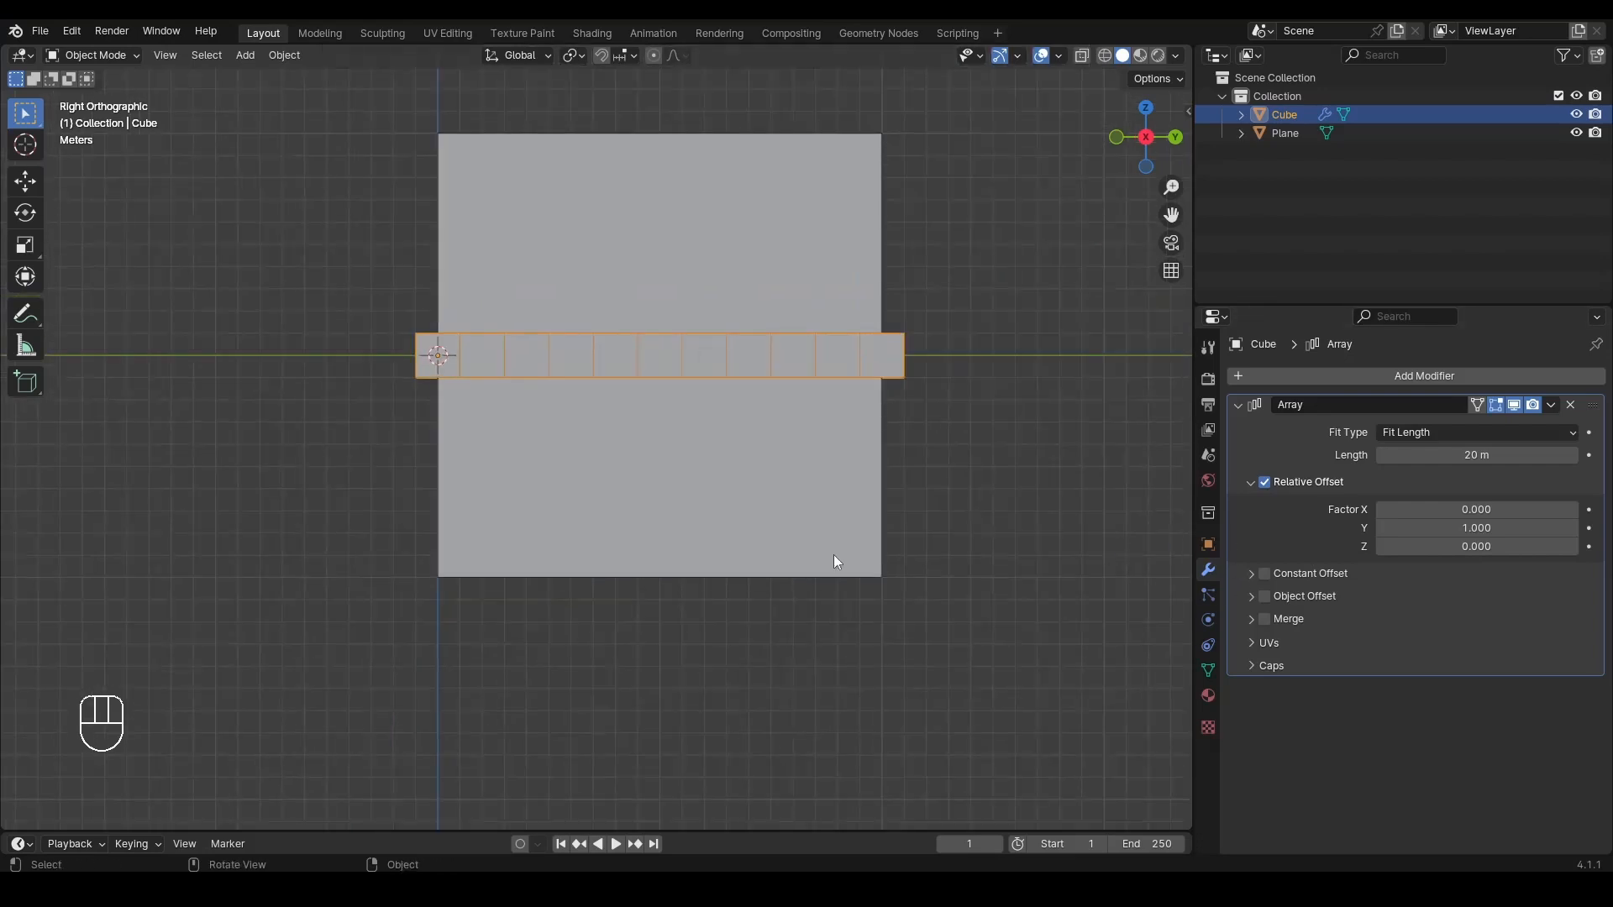
scroll(825, 475, "up", 2)
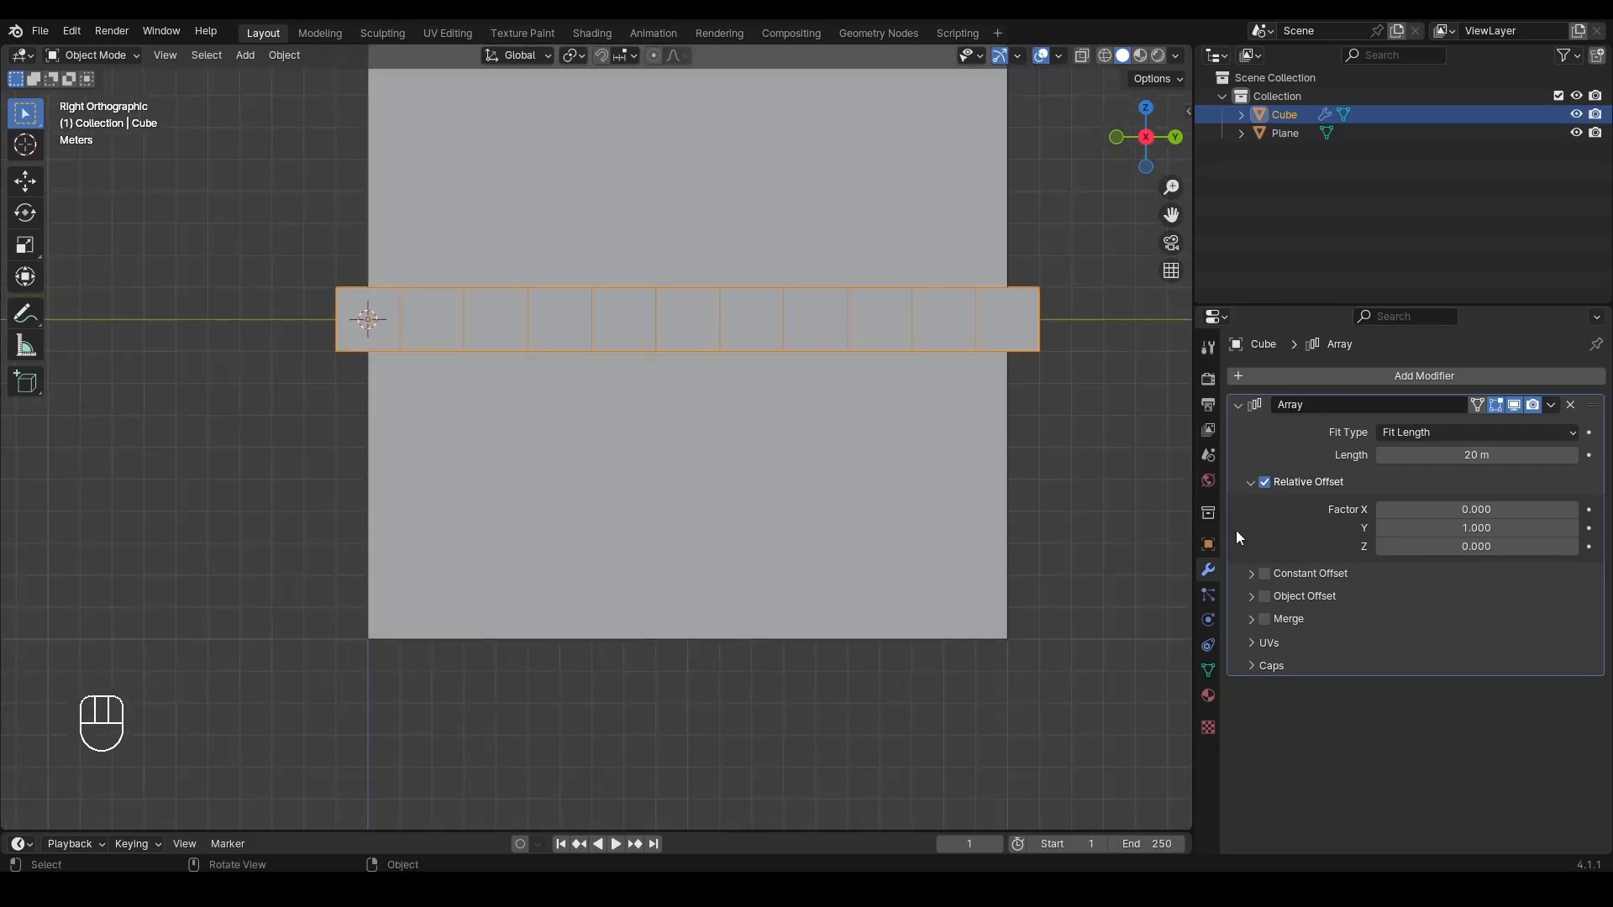
Step: Try larger Y relative offset factors on the array within the fixed 20 m length
left_click_drag(1476, 527, 1607, 528)
right_click(1476, 527)
left_click(1476, 528)
type("1.2")
key("Return")
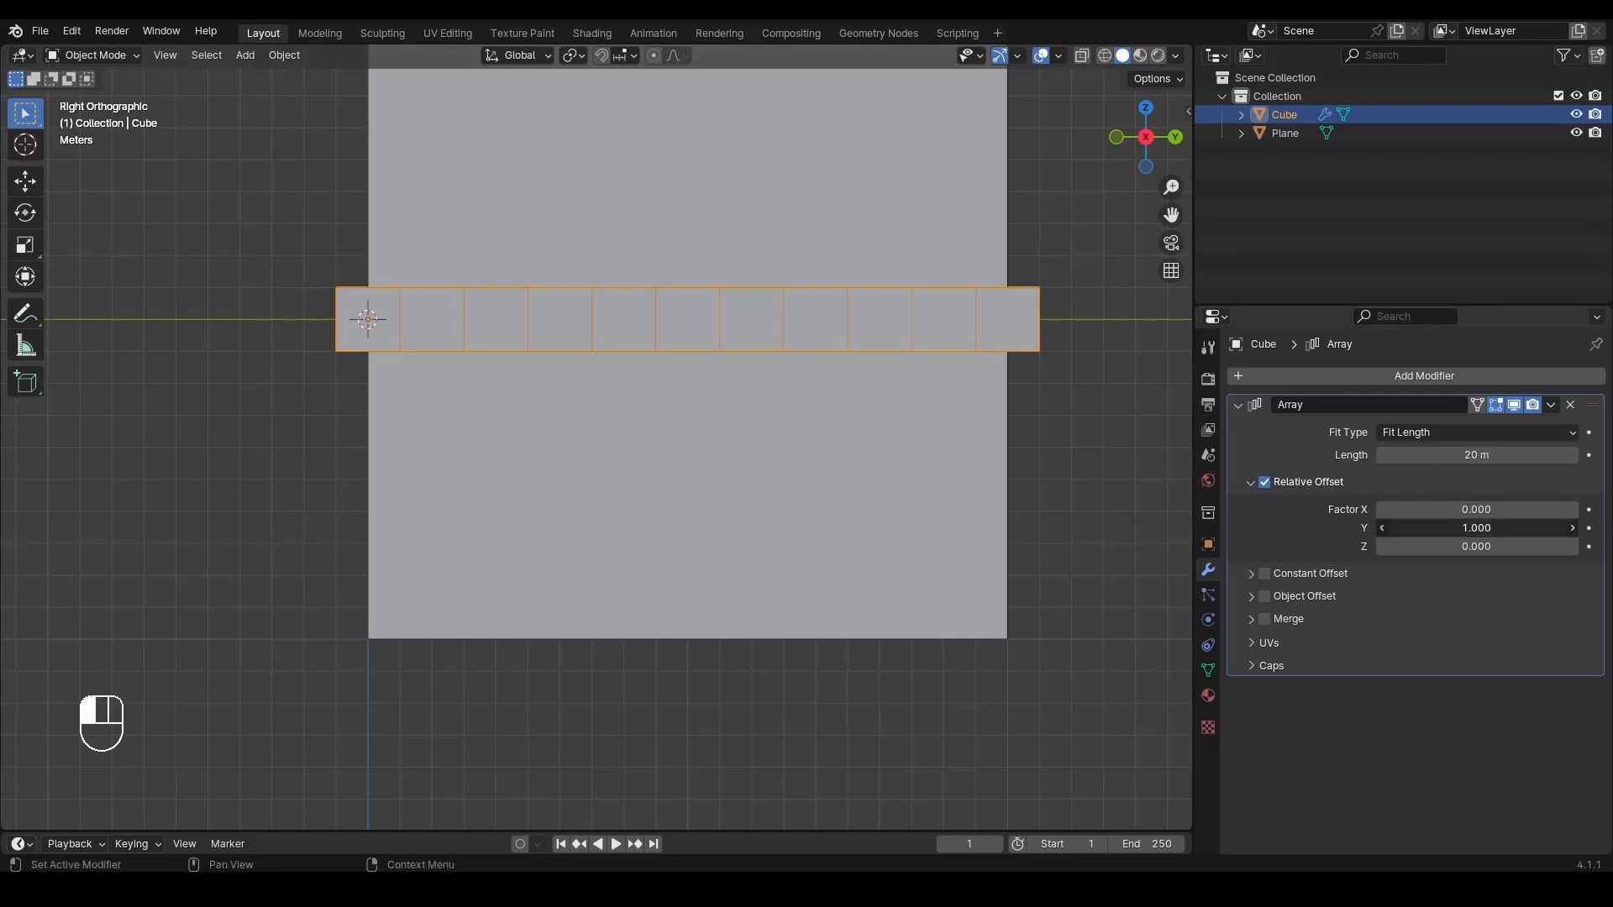
left_click_drag(1476, 528, 1551, 528)
right_click(1459, 528)
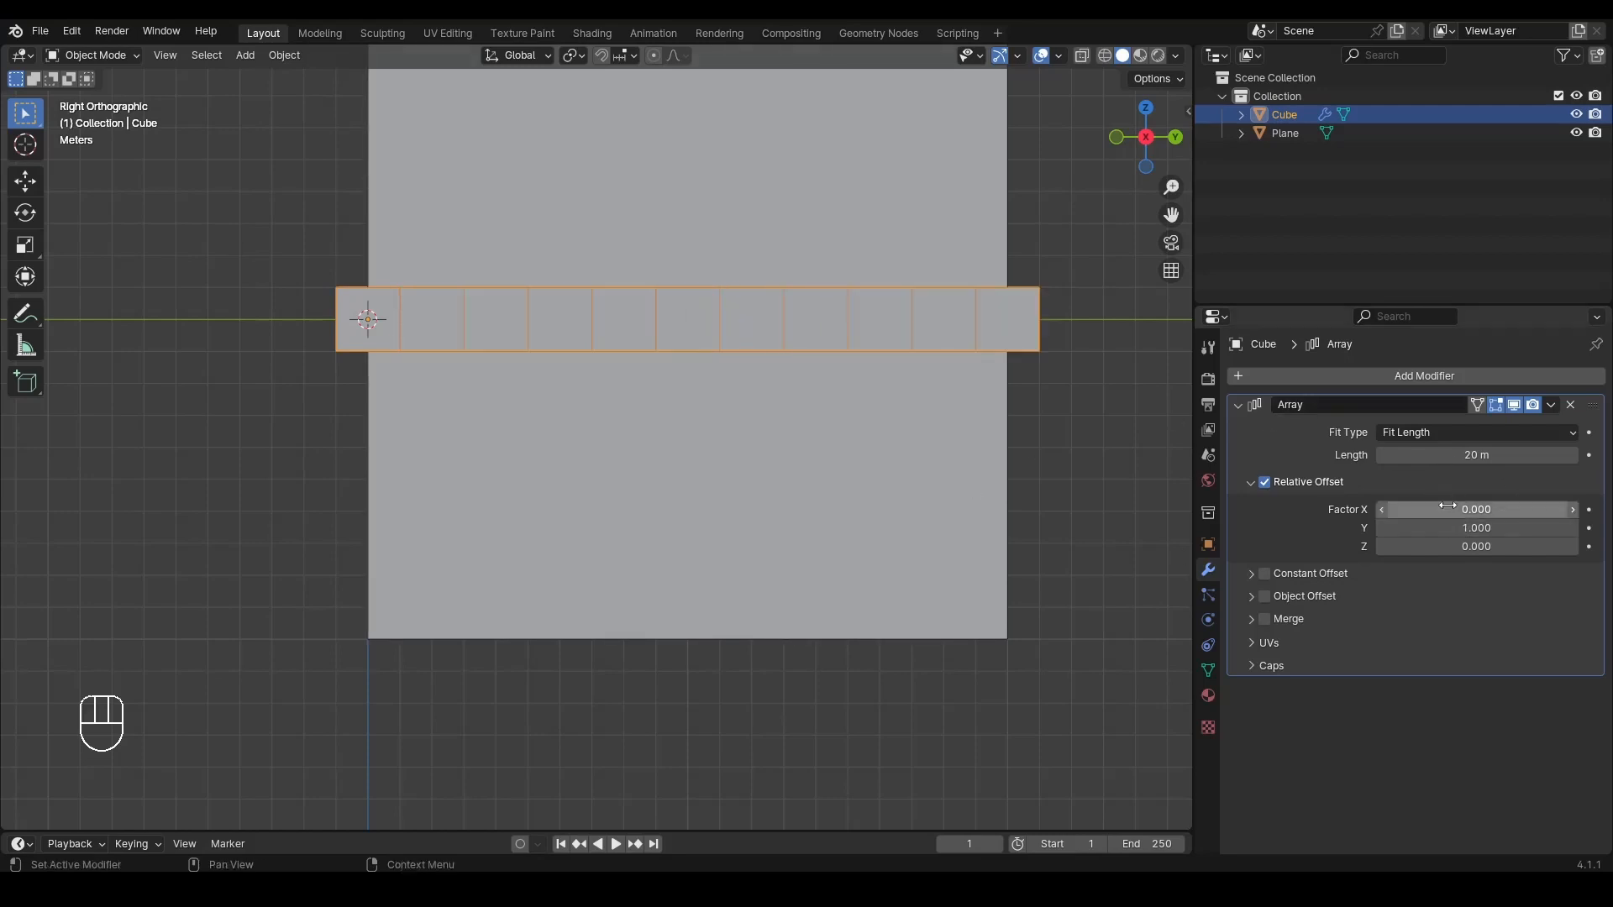
Step: Try a Y relative offset factor of 0 and offset the array along another axis instead
middle_click_drag(808, 305, 756, 336, "alt")
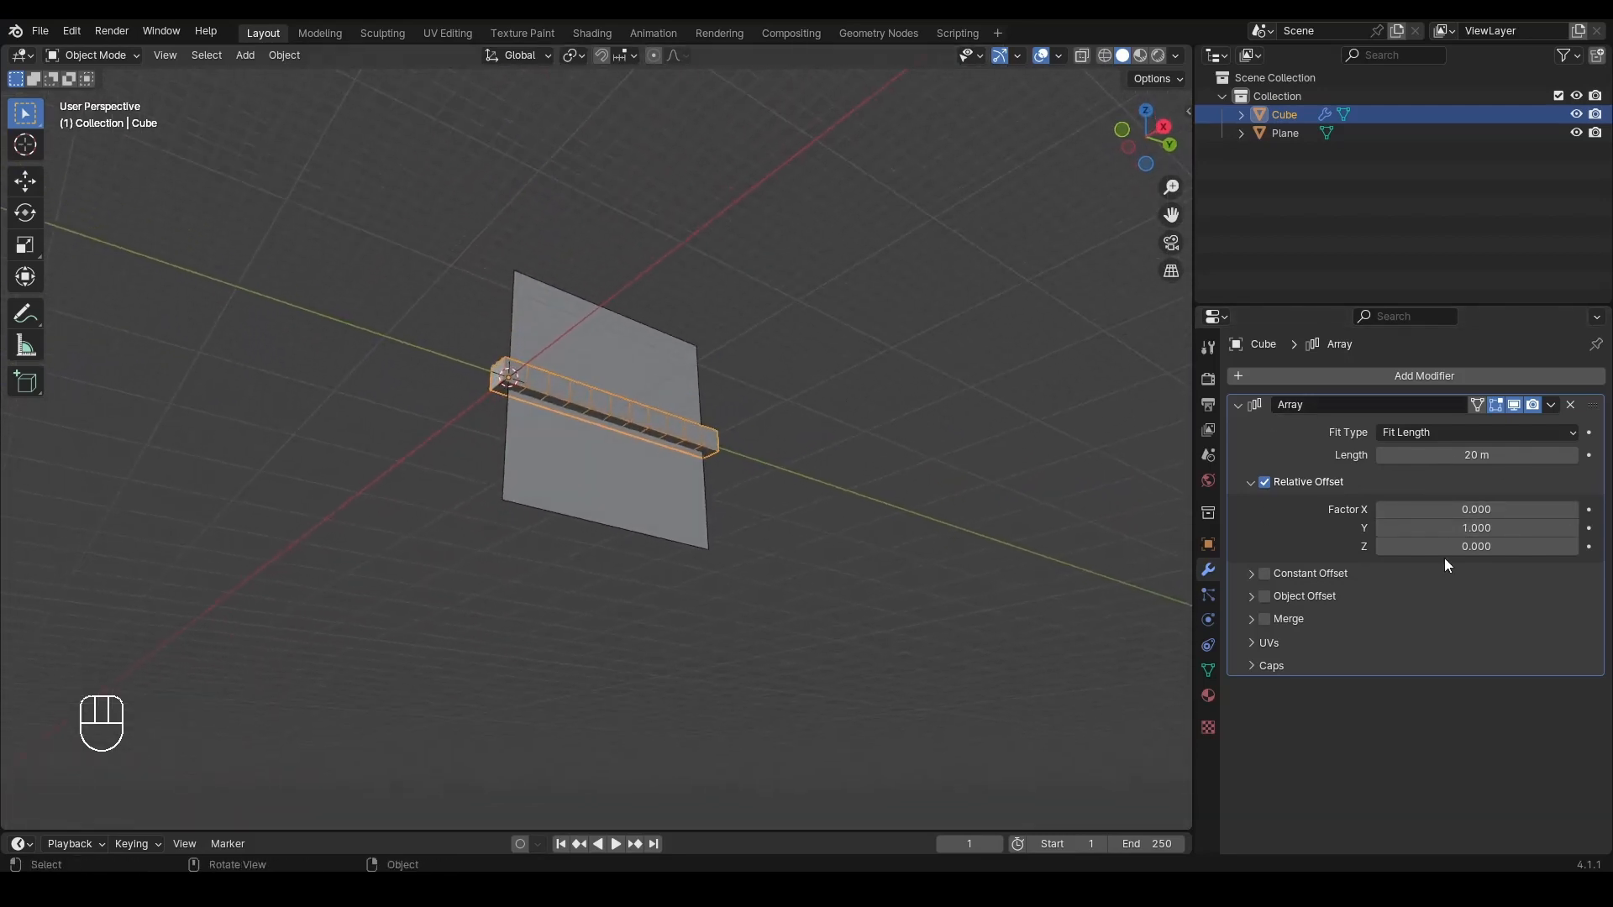
left_click(1478, 527)
type("0")
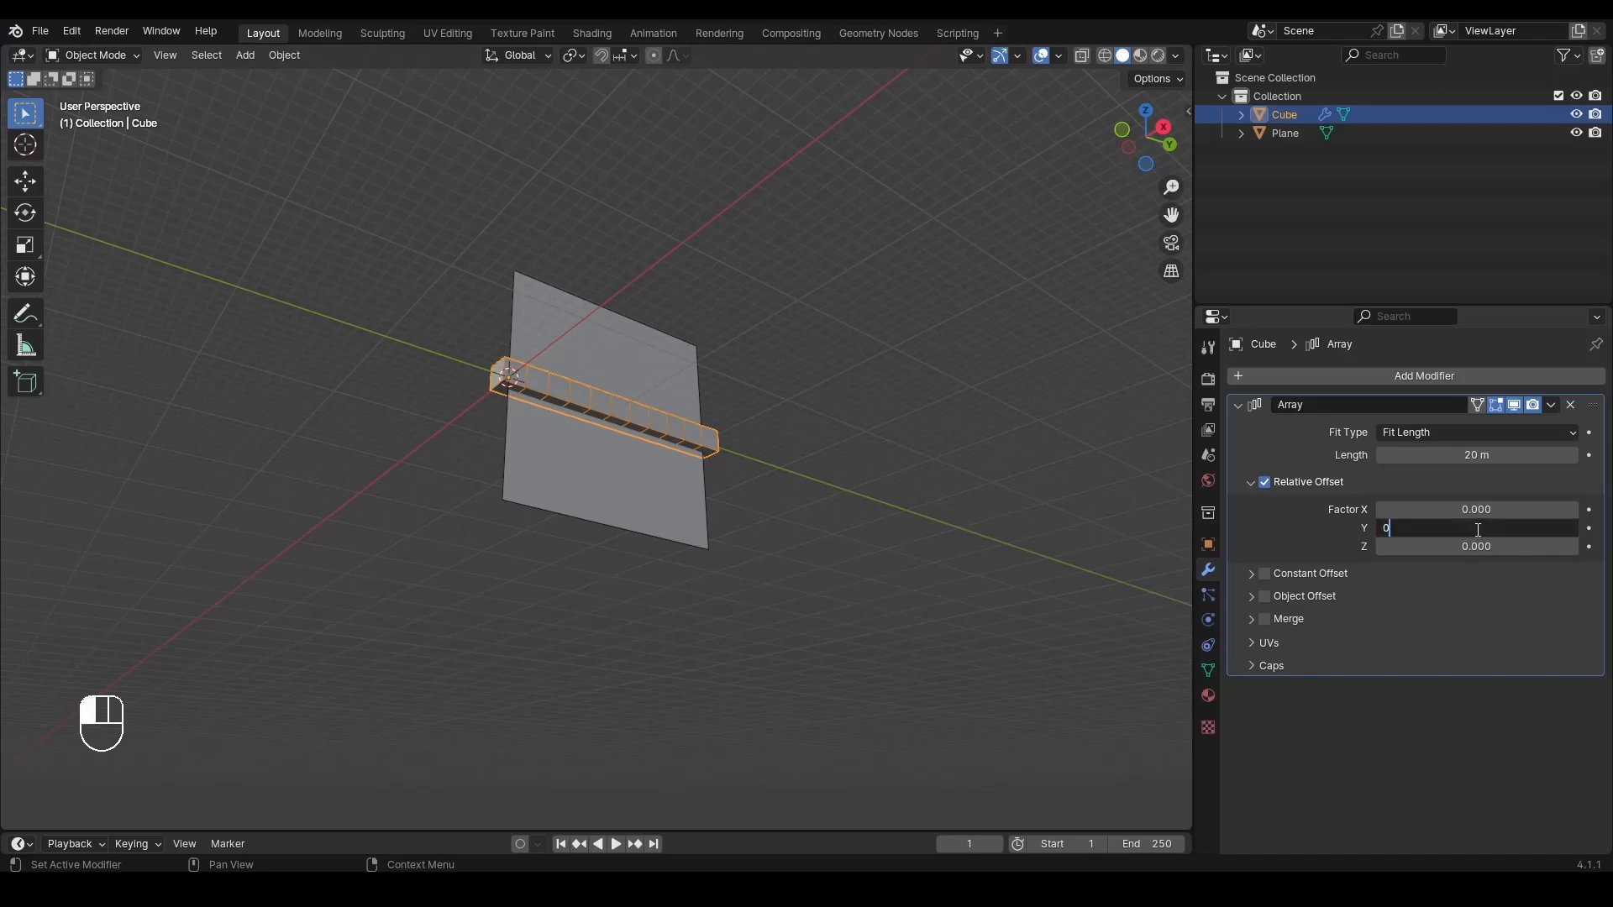
key("Return")
left_click(1478, 569)
type("0.2")
key("Return")
left_click_drag(1476, 569, 1504, 546)
right_click(1476, 569)
Step: Delete the plane and select the cube array in Right Orthographic view
left_click(1163, 126)
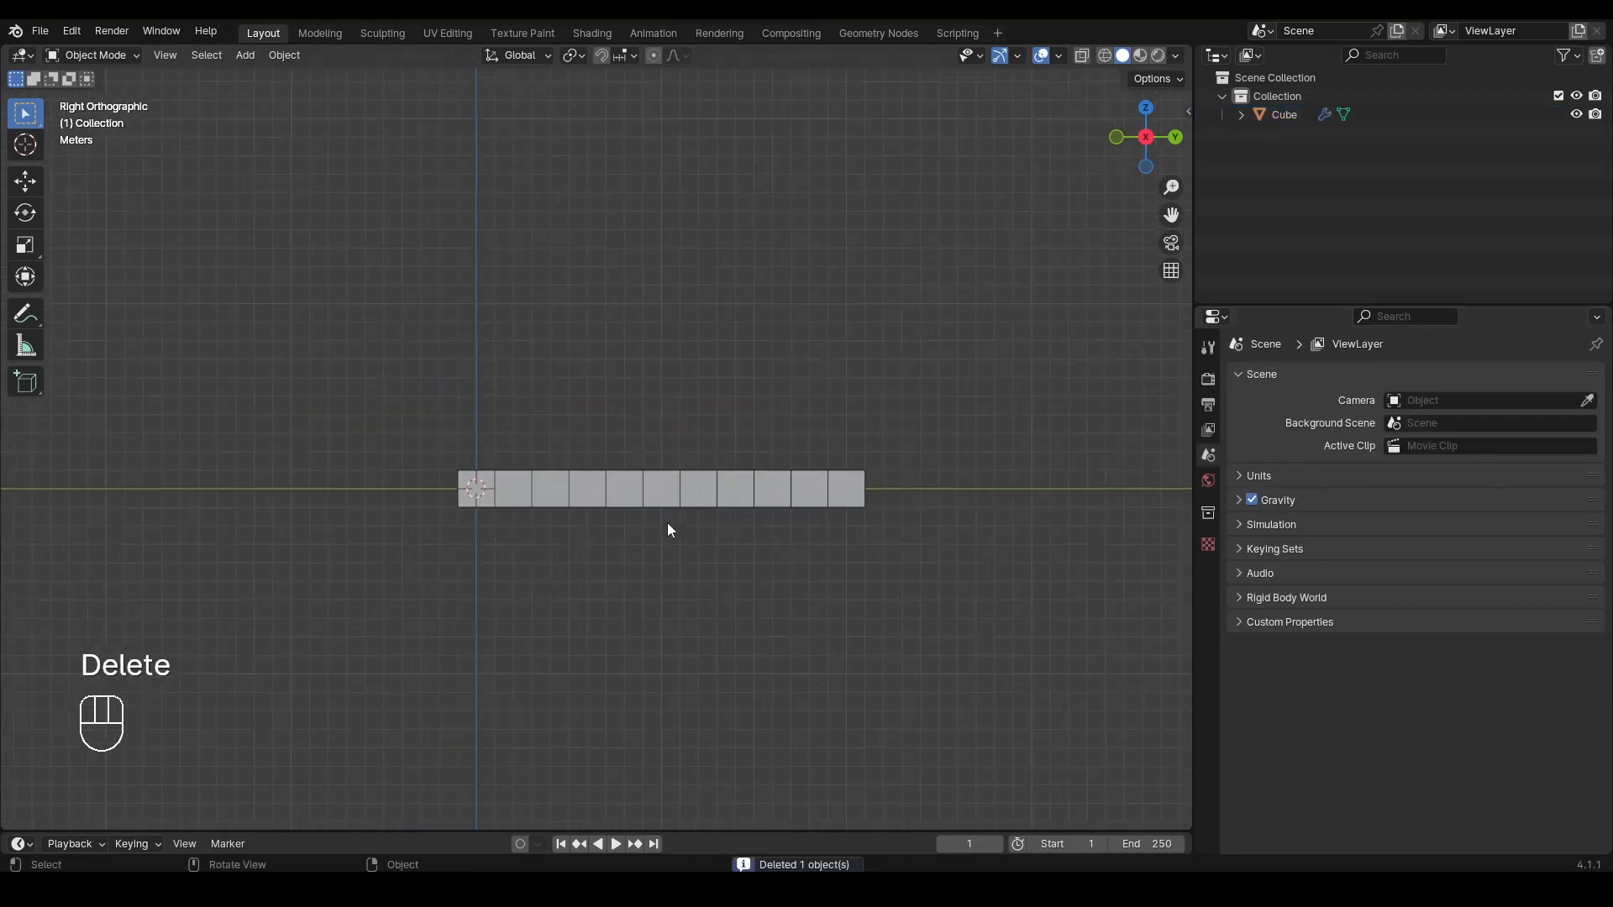
middle_click_drag(667, 522, 668, 492, "shift")
left_click(550, 460)
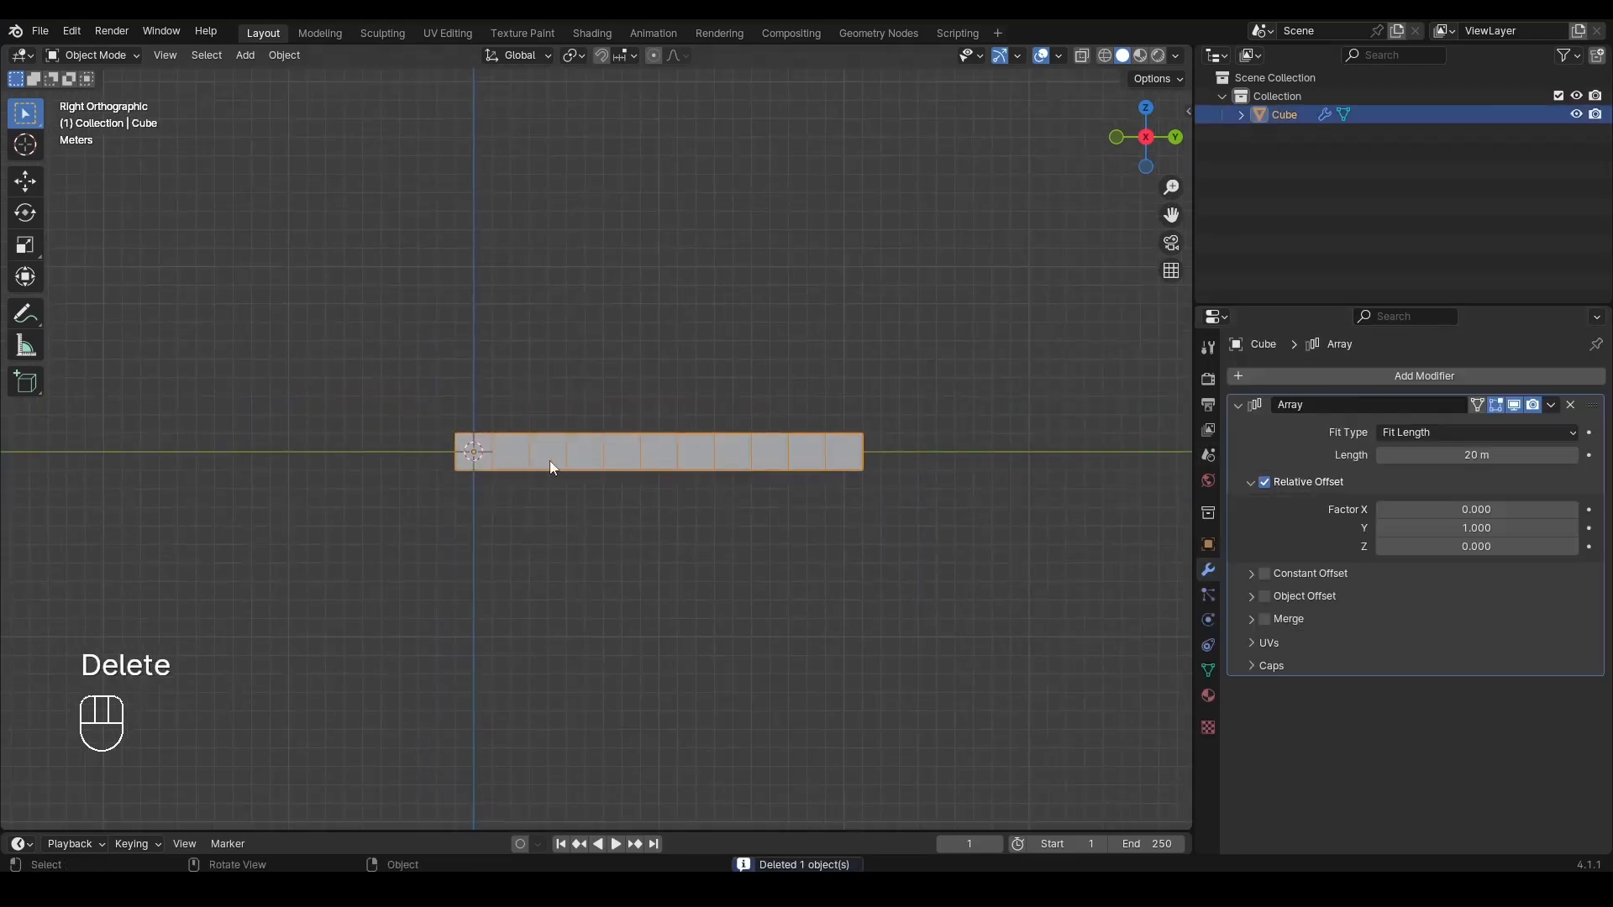
Step: Review the array's fit type options, including Fit Curve, and keep Fit Length
left_click(1397, 432)
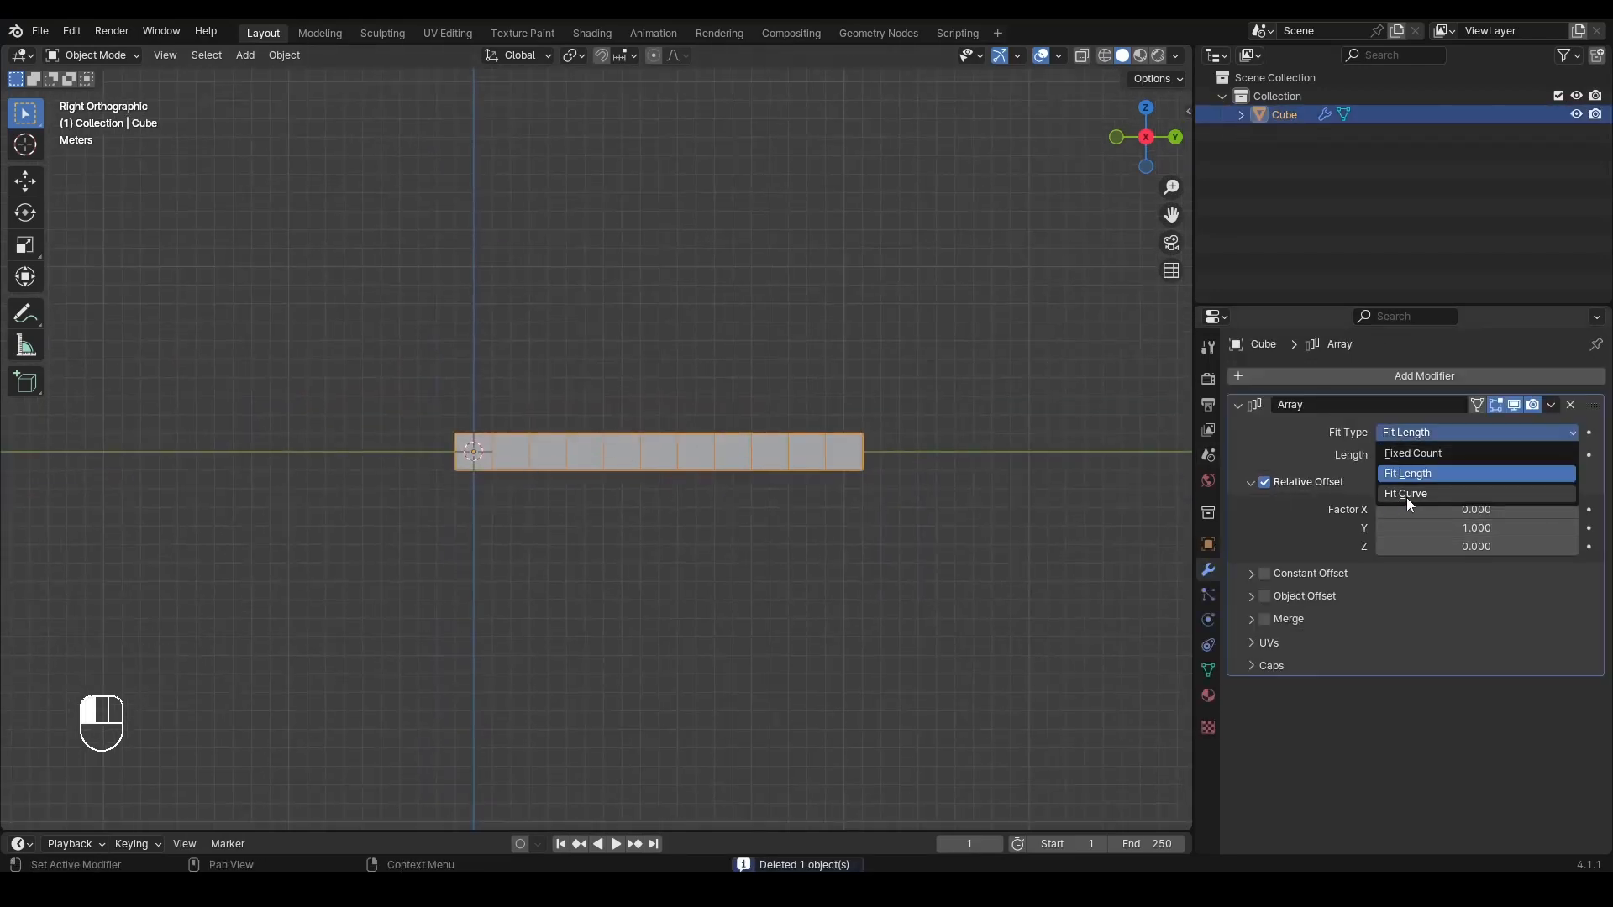
left_click(1404, 427)
left_click(1404, 432)
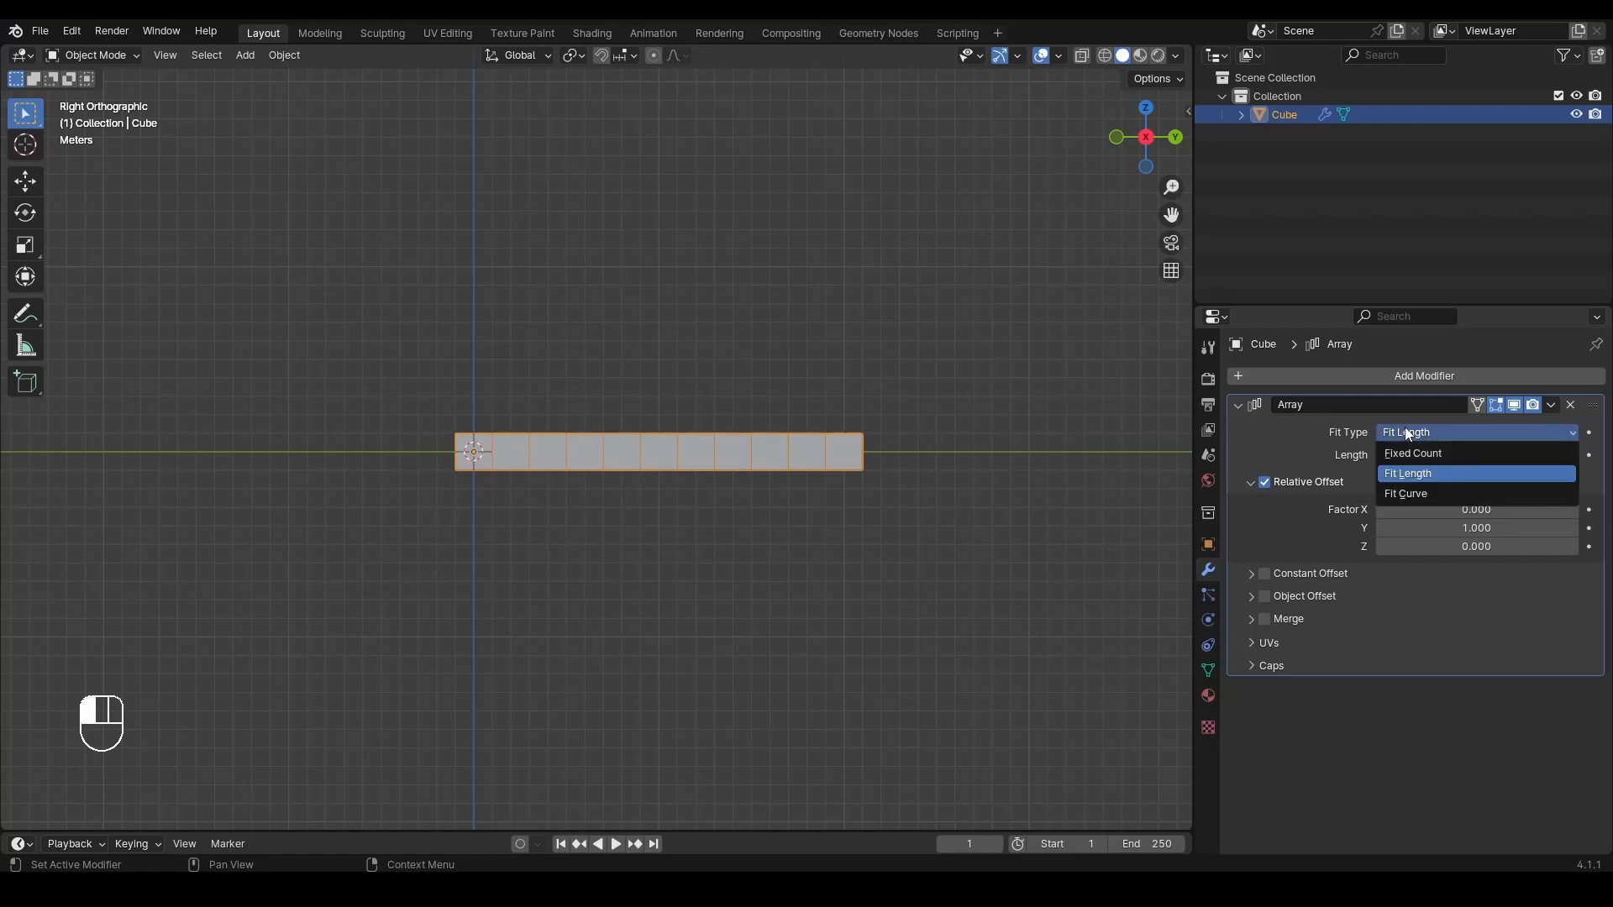
left_click(1415, 475)
Step: Add a Path curve with a 1 m radius at the world origin
left_click(275, 112)
left_click(251, 59)
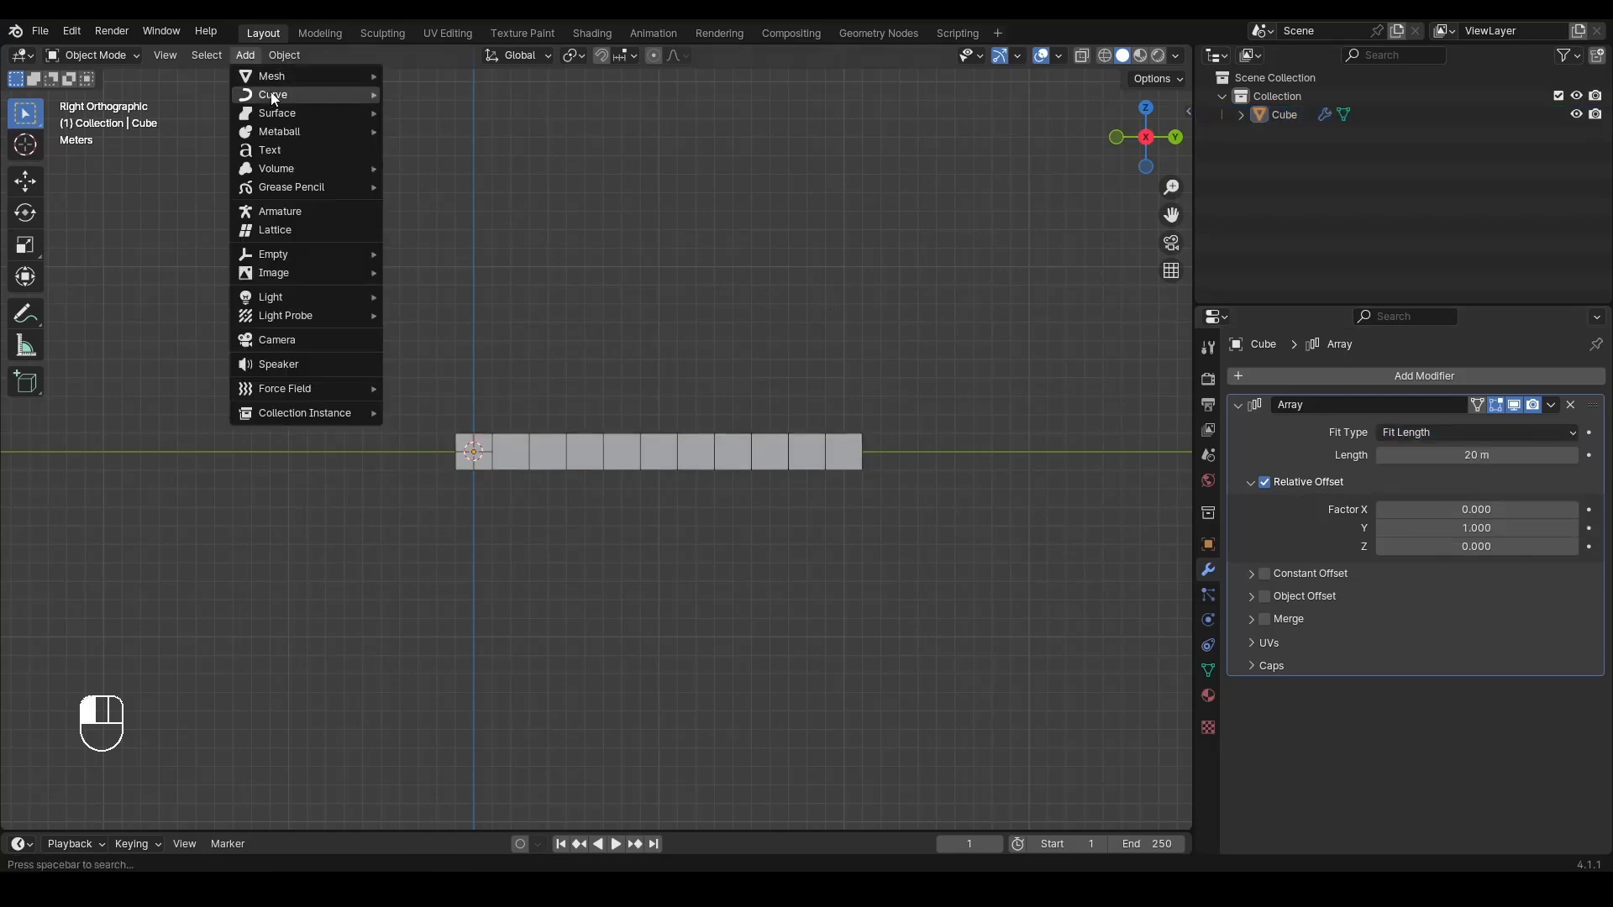
mouse_move(356, 94)
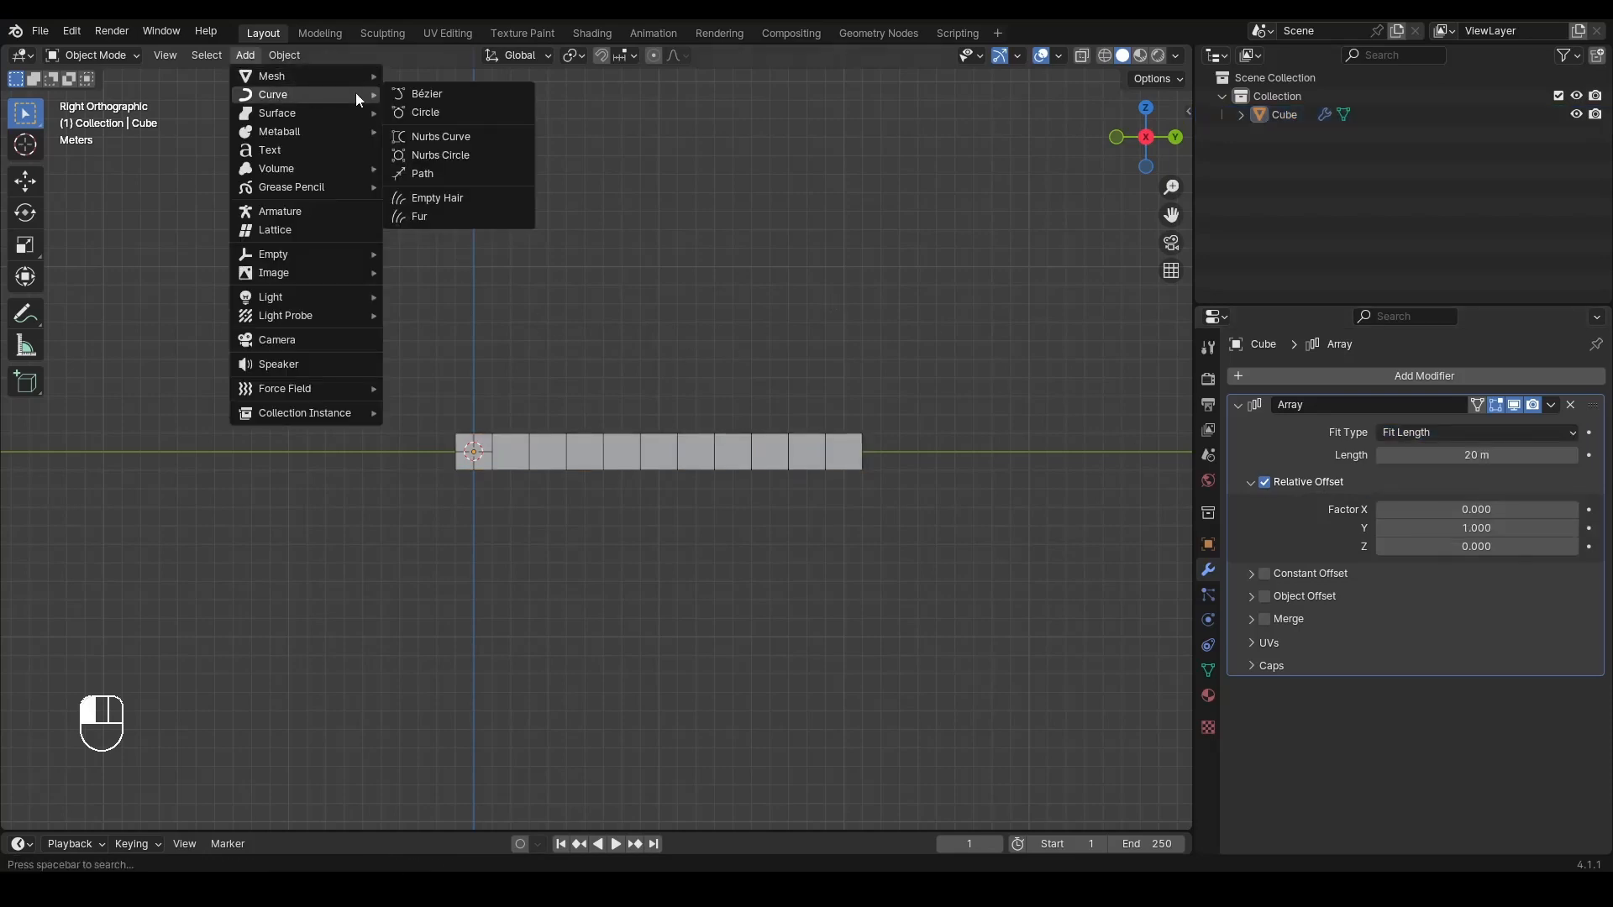
left_click(425, 175)
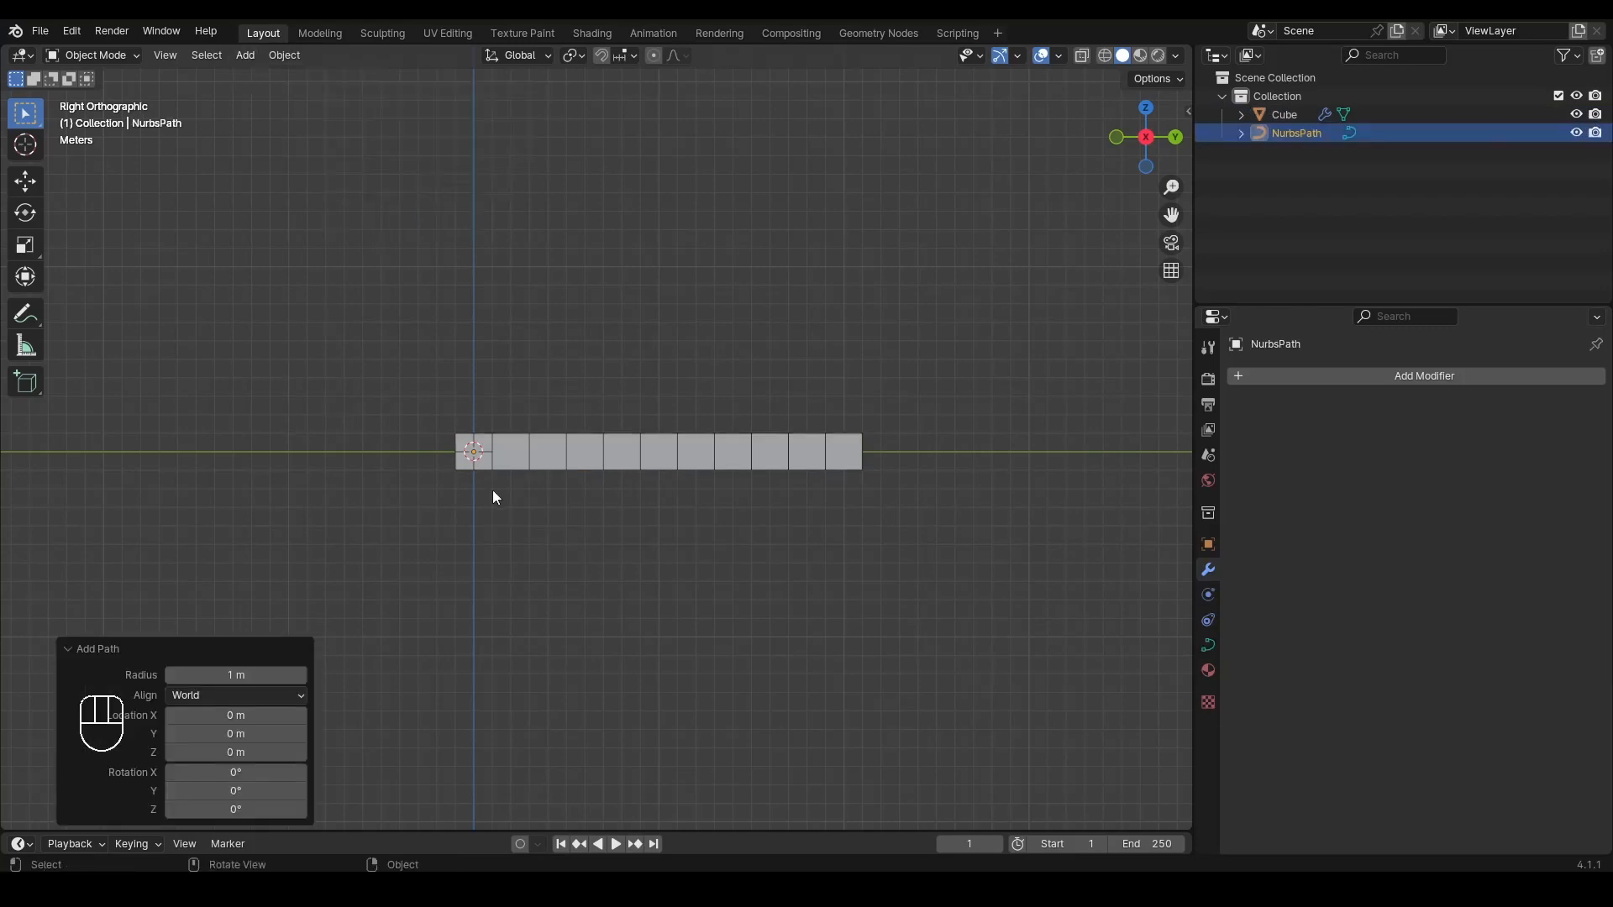
Step: In Top Orthographic view, rotate the path 90 degrees about the global Z axis to align it with the cube row
left_click(1146, 107)
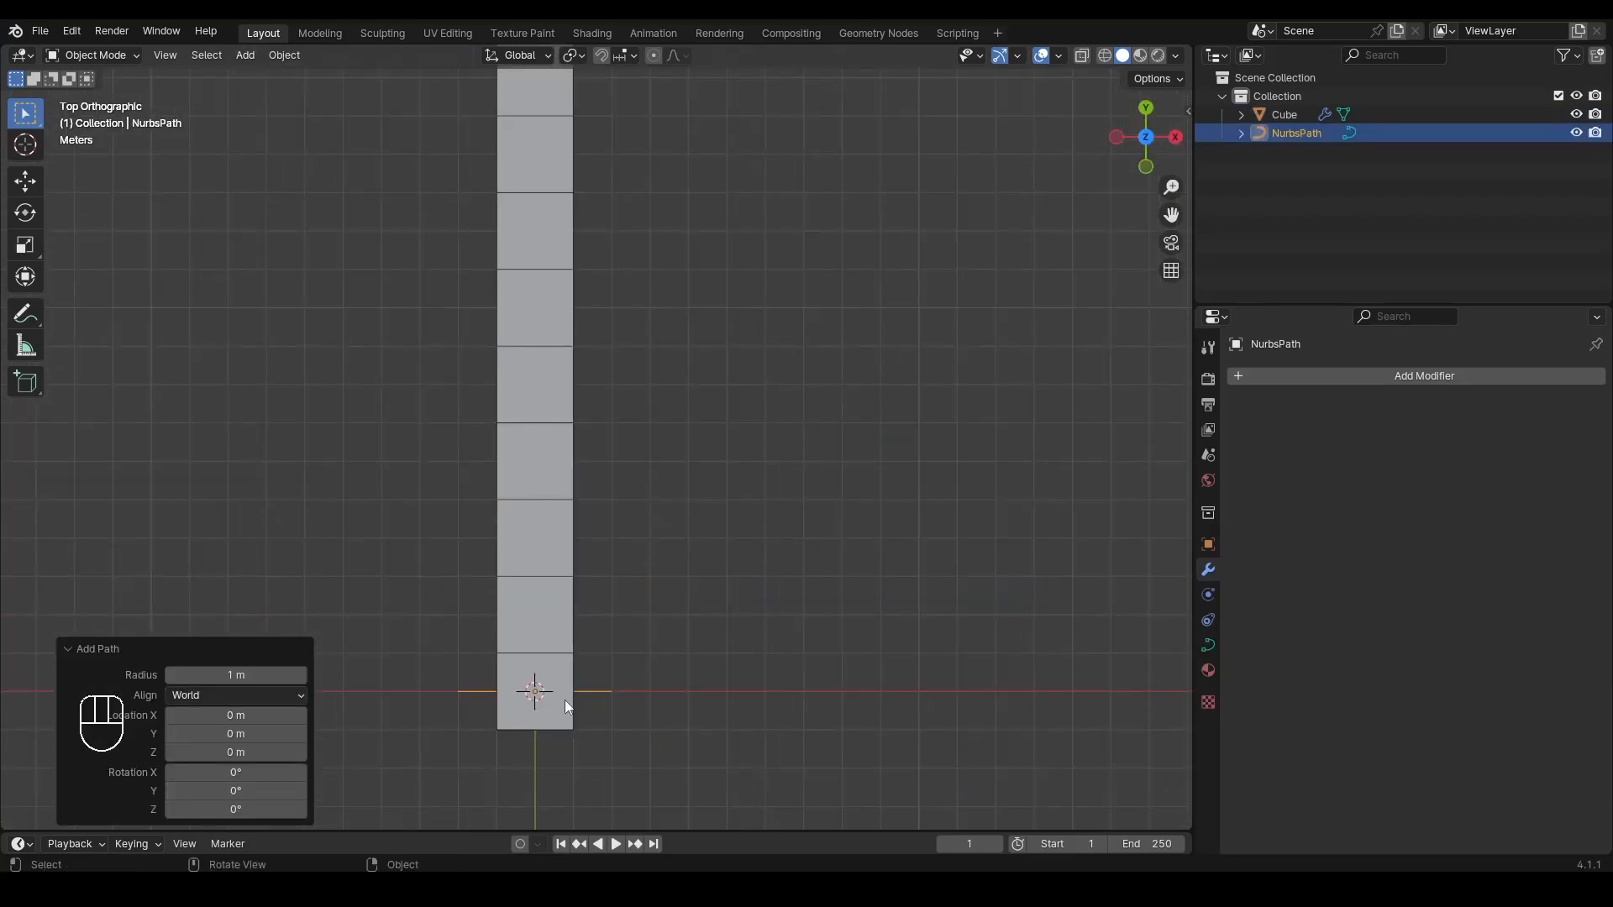
scroll(568, 558, "down", 4)
scroll(527, 482, "down", 3, "shift")
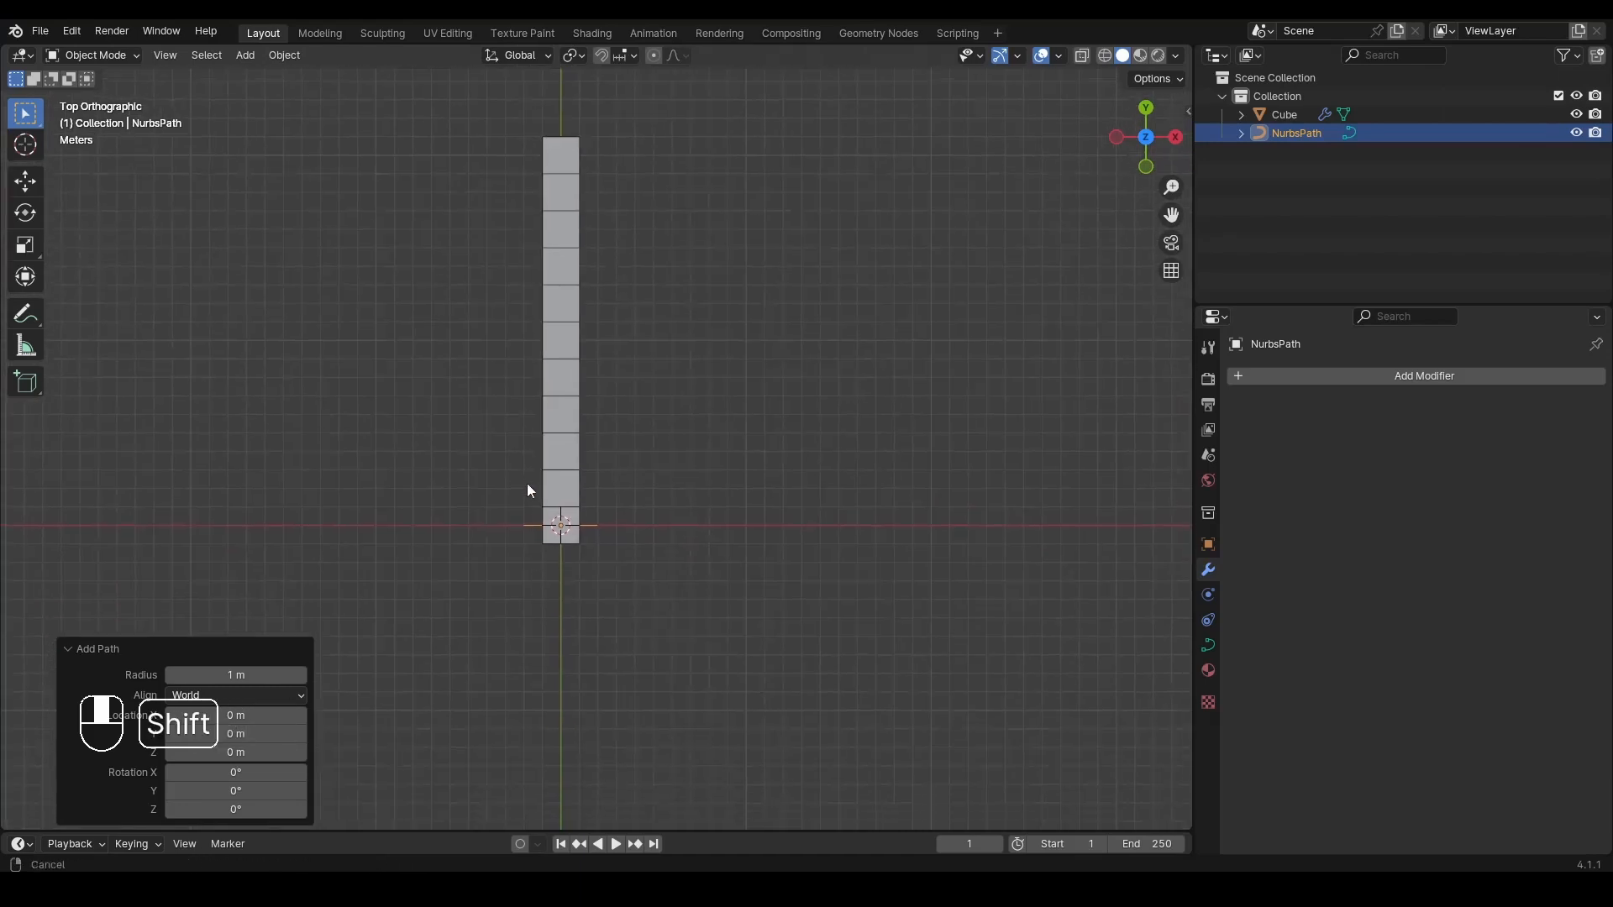
key("r")
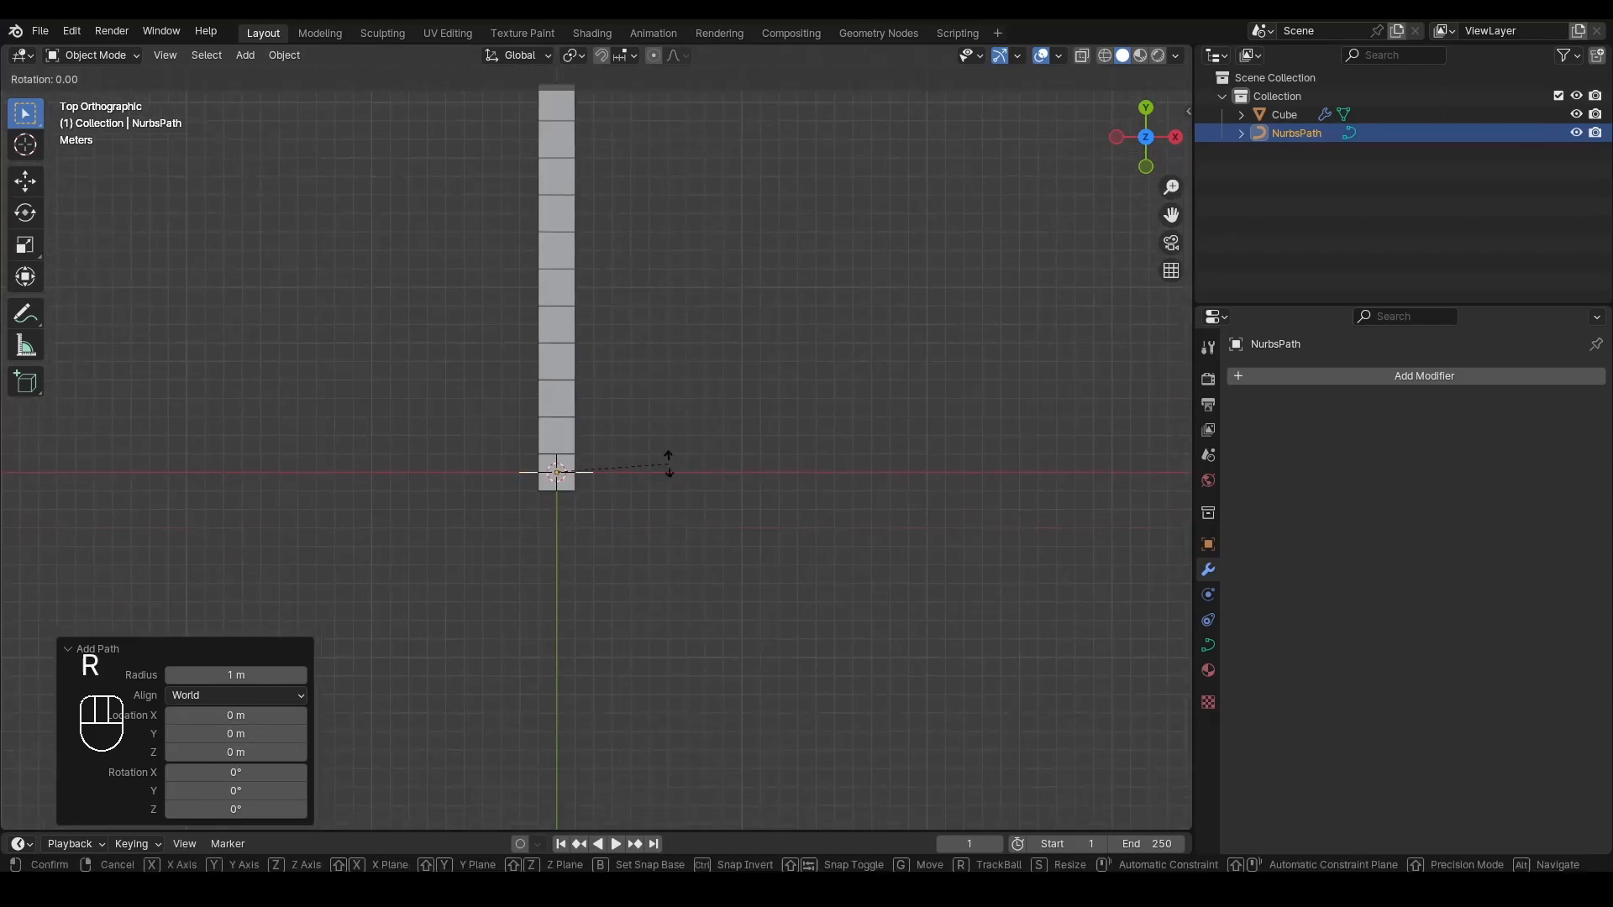
key("z")
key("KP_9")
key("KP_0")
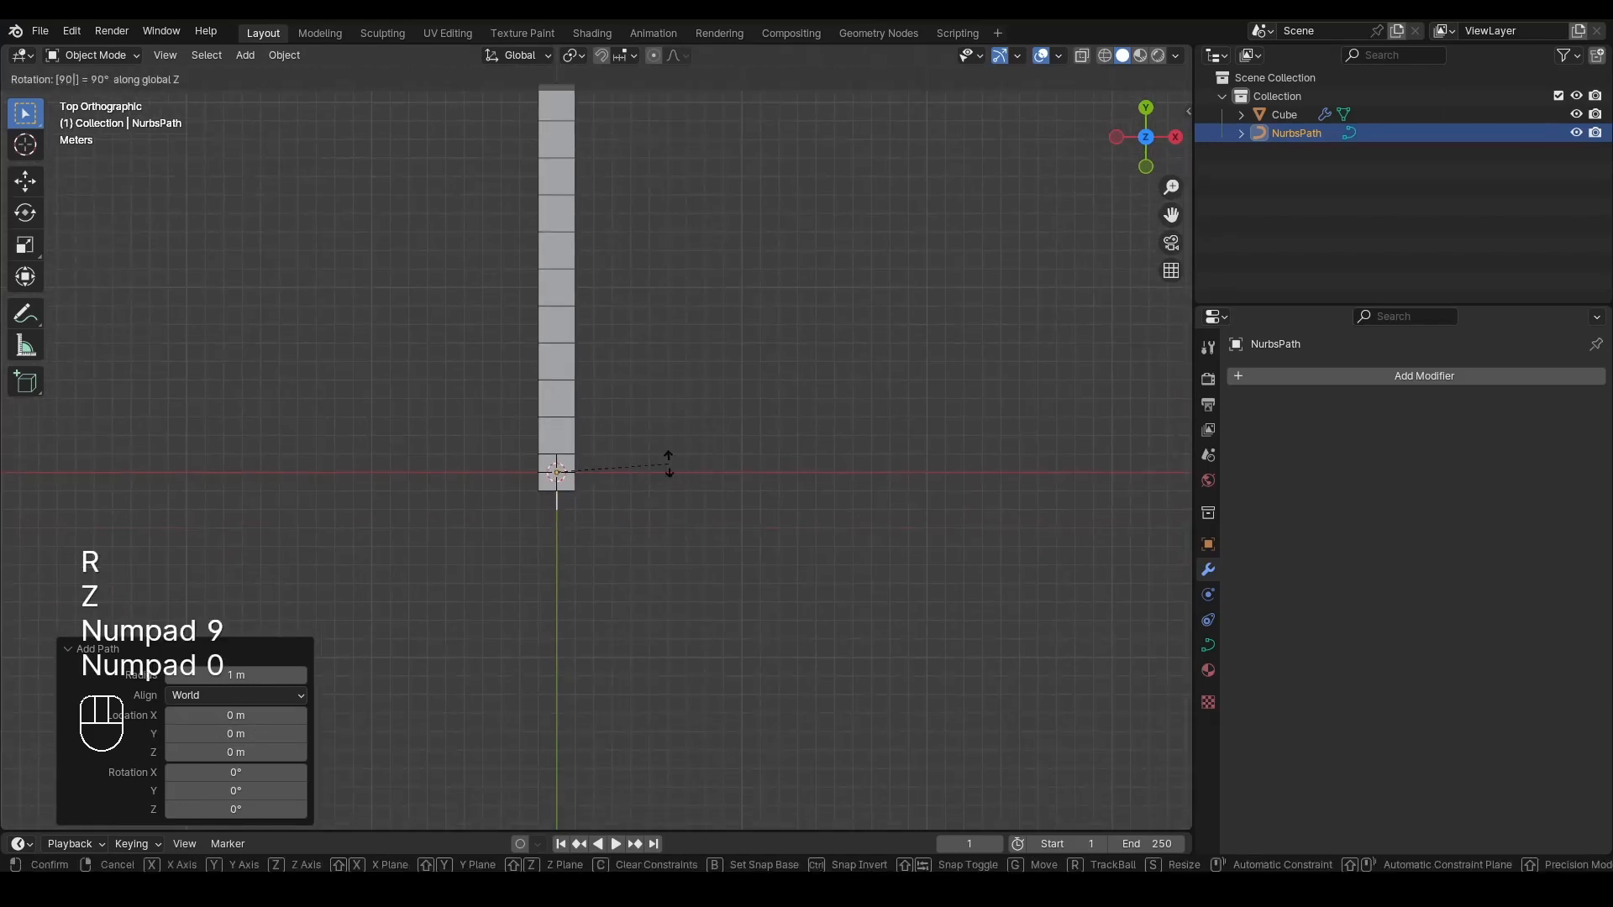
key("KP_Enter")
Step: Scale the path uniformly by 16.5 and show it beside the cube row in Right Orthographic view
key("s")
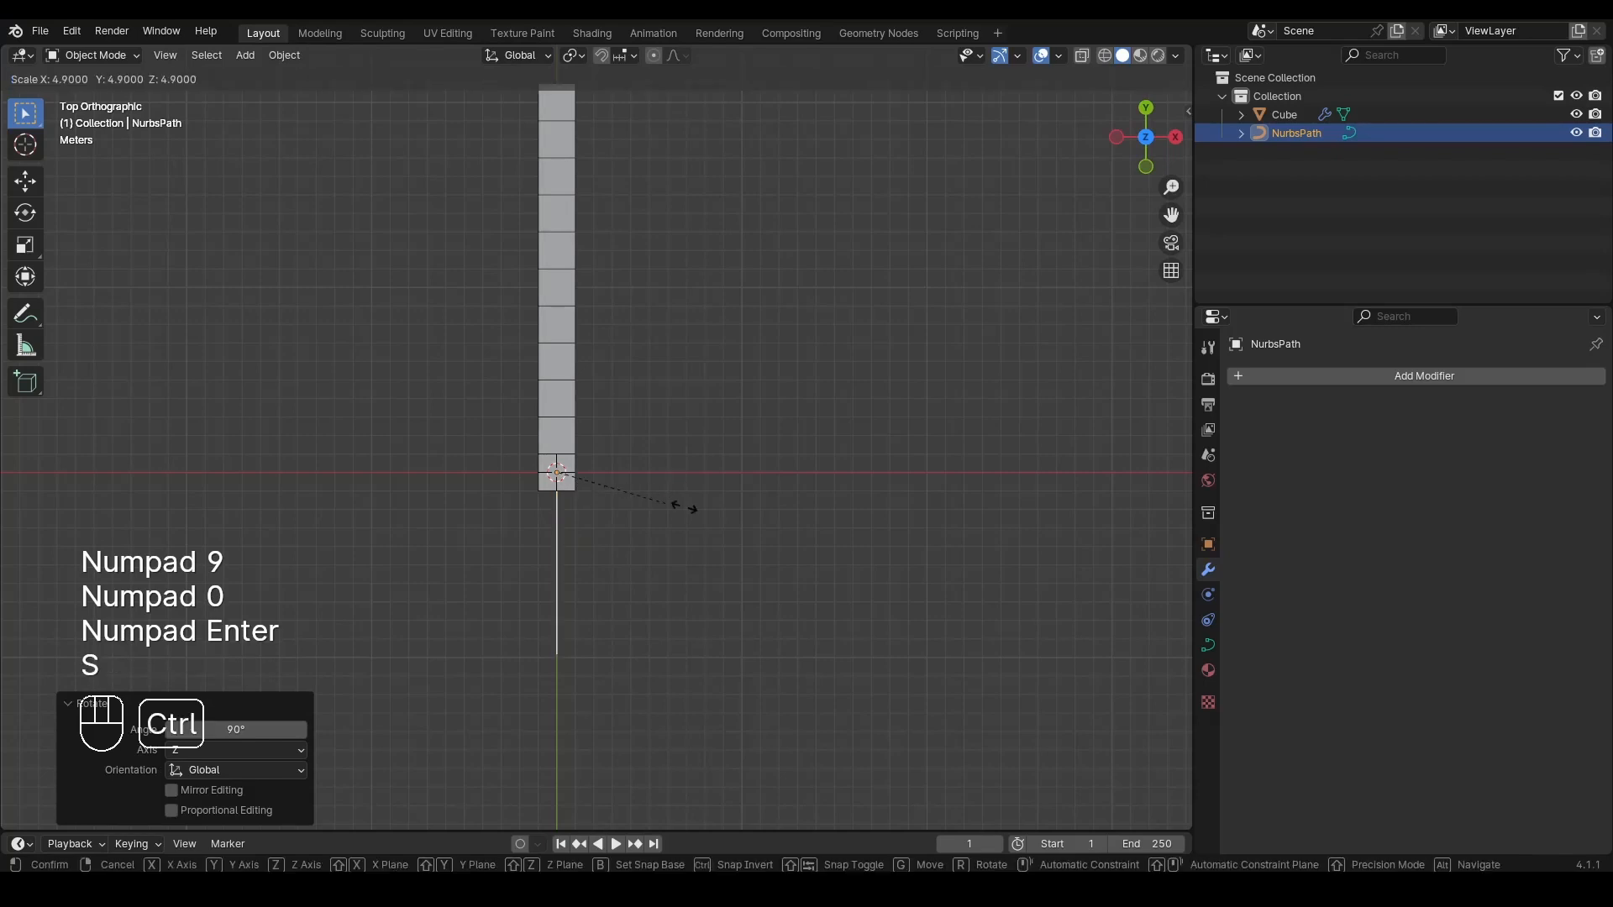
left_click(718, 446, "ctrl")
scroll(704, 483, "down", 4)
middle_click_drag(702, 479, 472, 346)
scroll(652, 536, "up", 4)
middle_click_drag(459, 454, 546, 440, "shift")
scroll(779, 485, "down", 3)
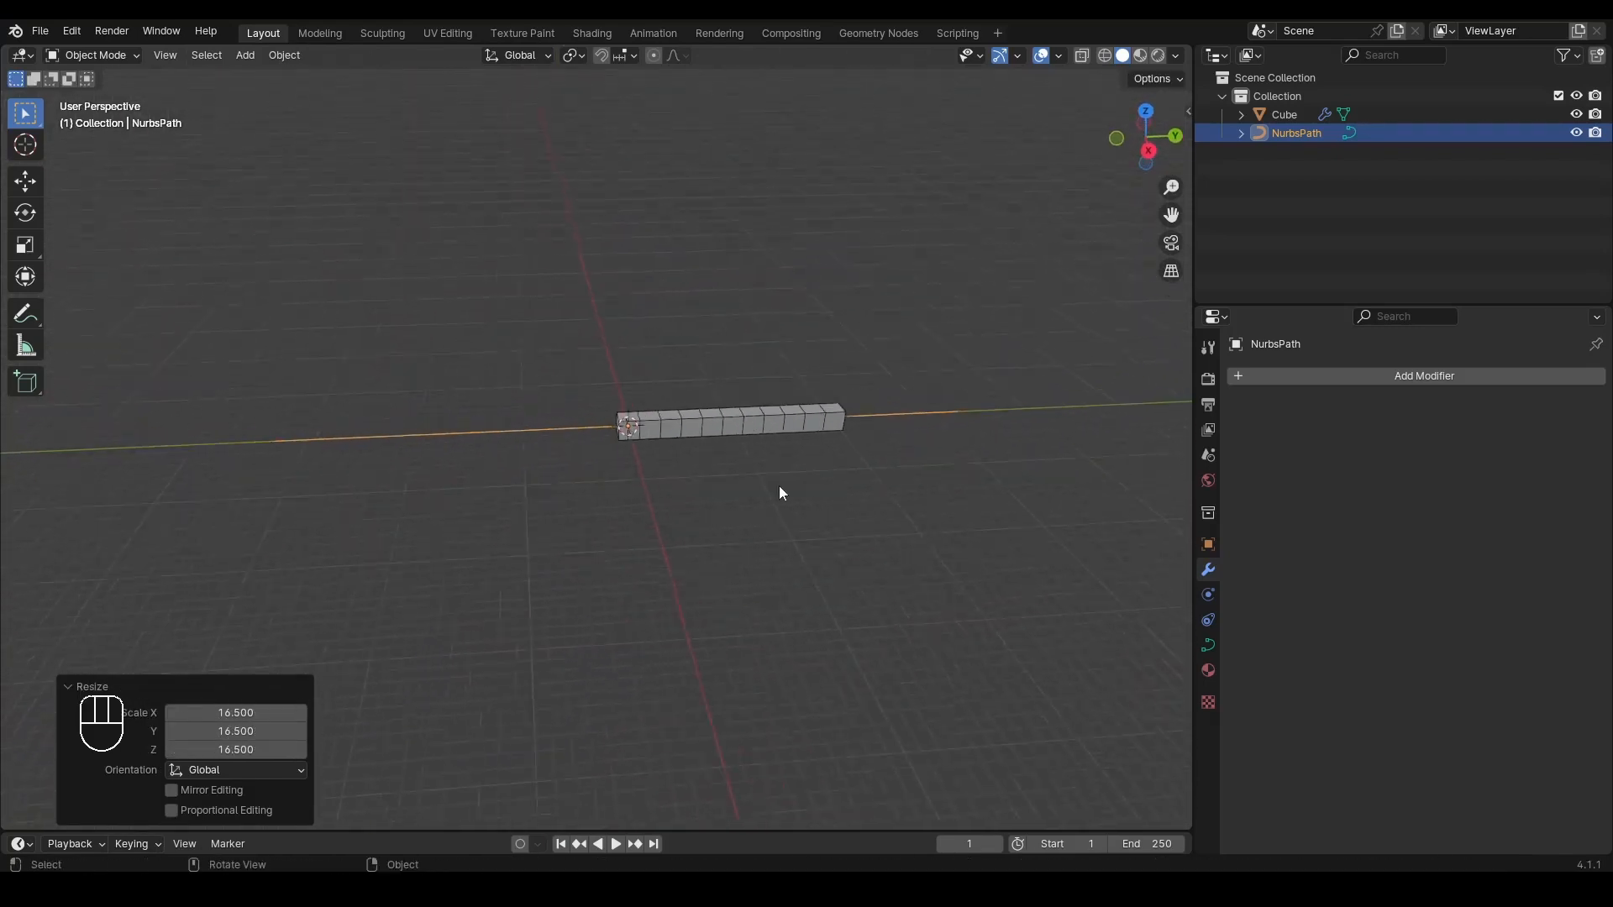
left_click(1148, 150)
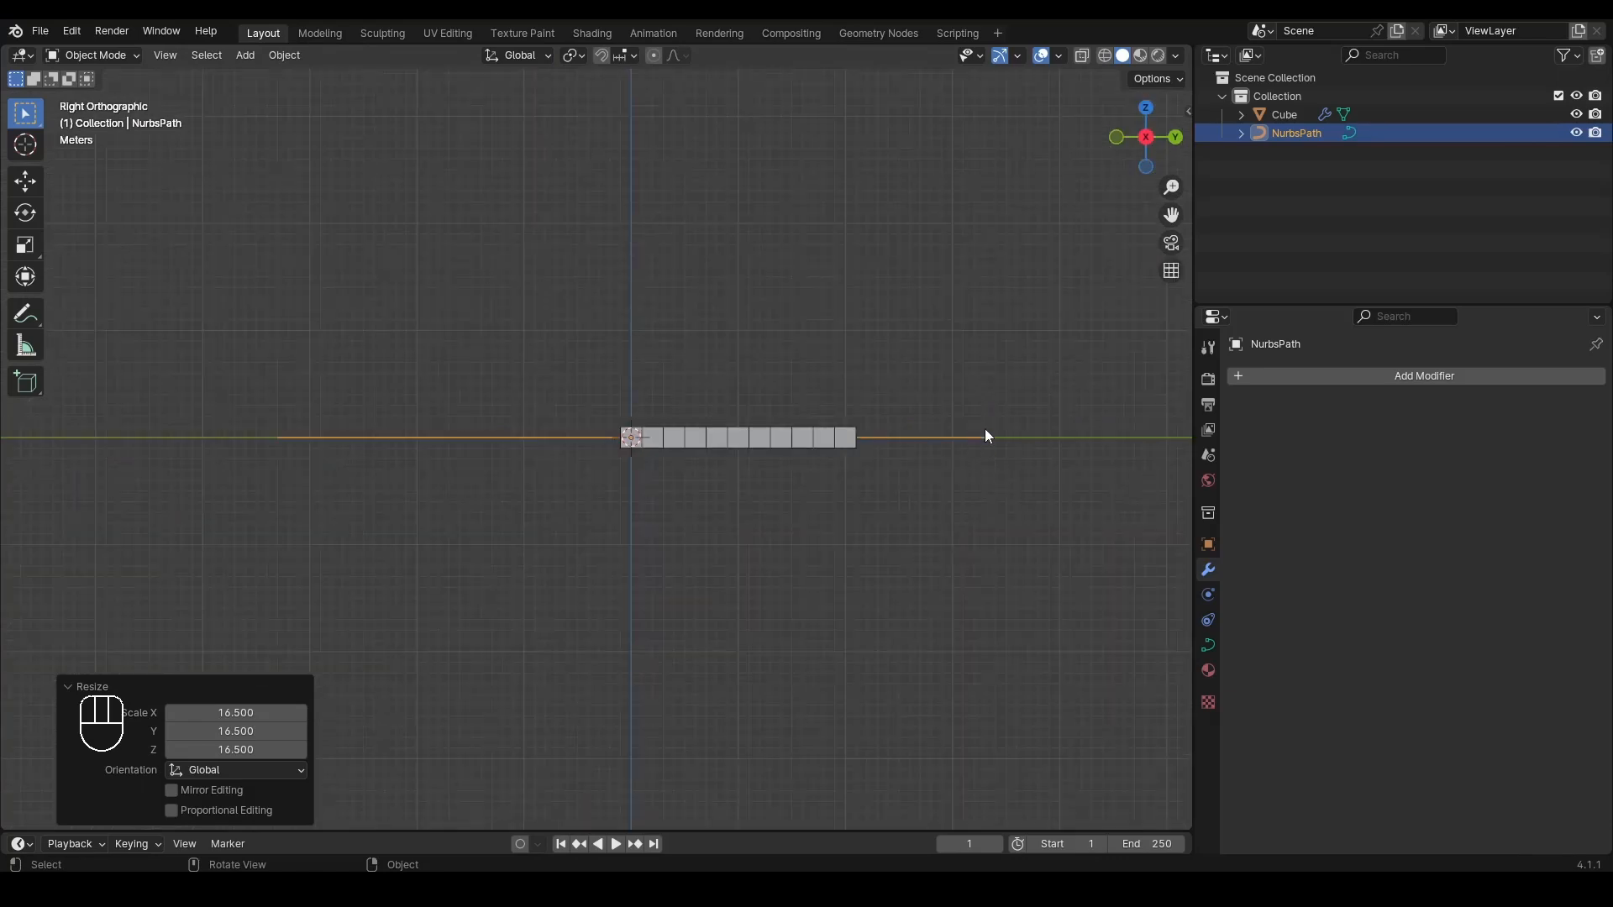
scroll(678, 457, "up", 2)
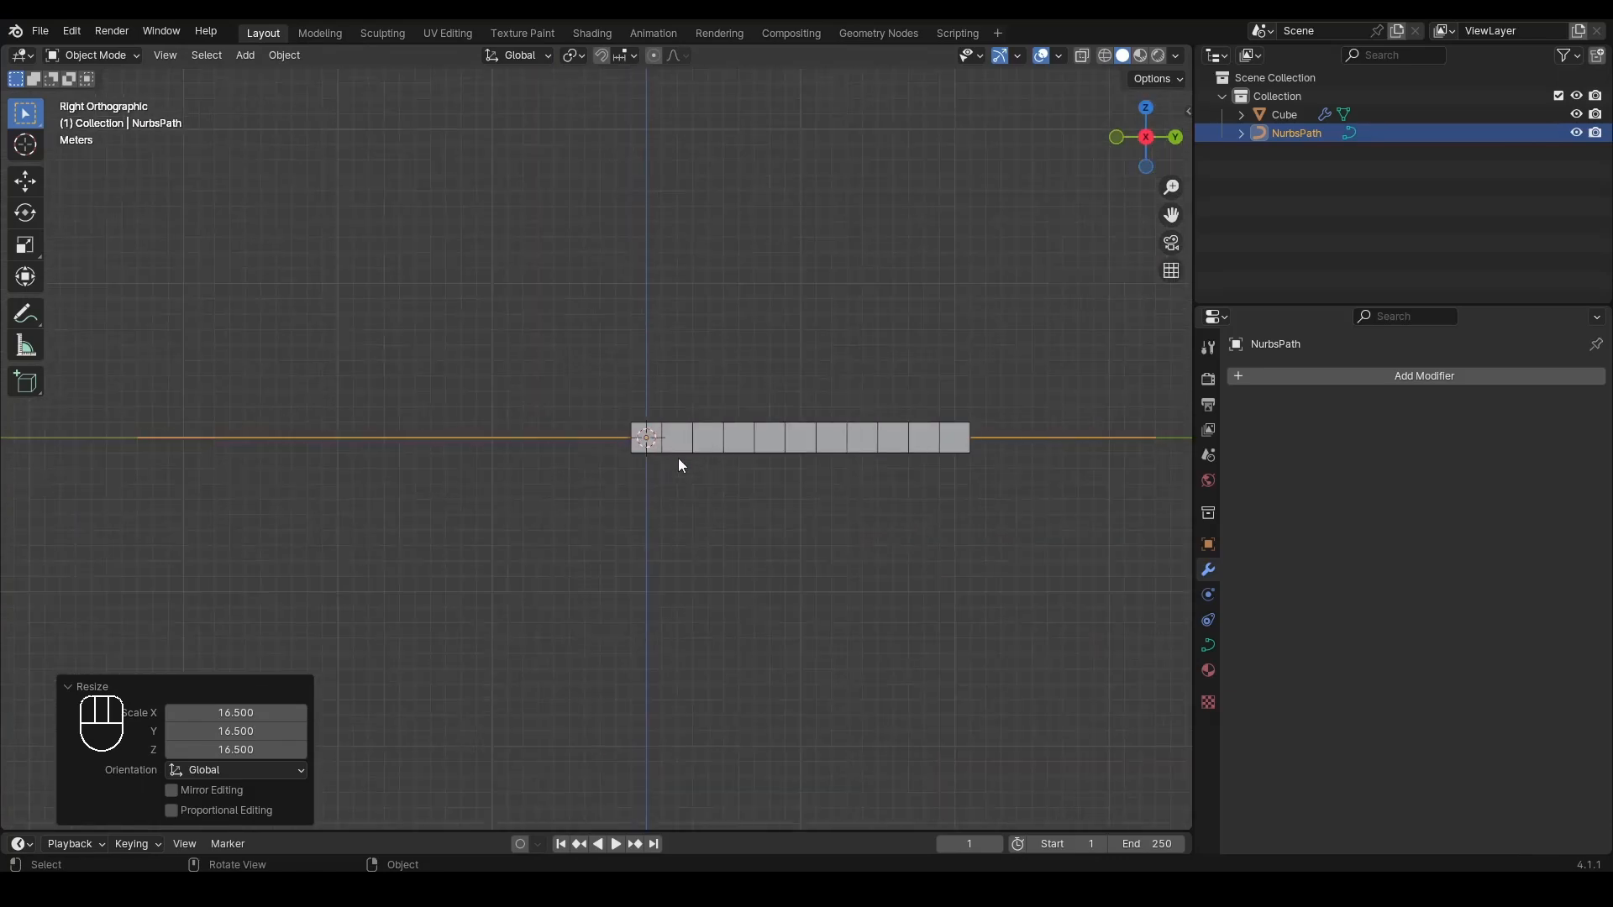
Step: Set the cube array's fit type to Fit Curve and pick the NURBS path in the viewport as its curve
left_click(712, 446)
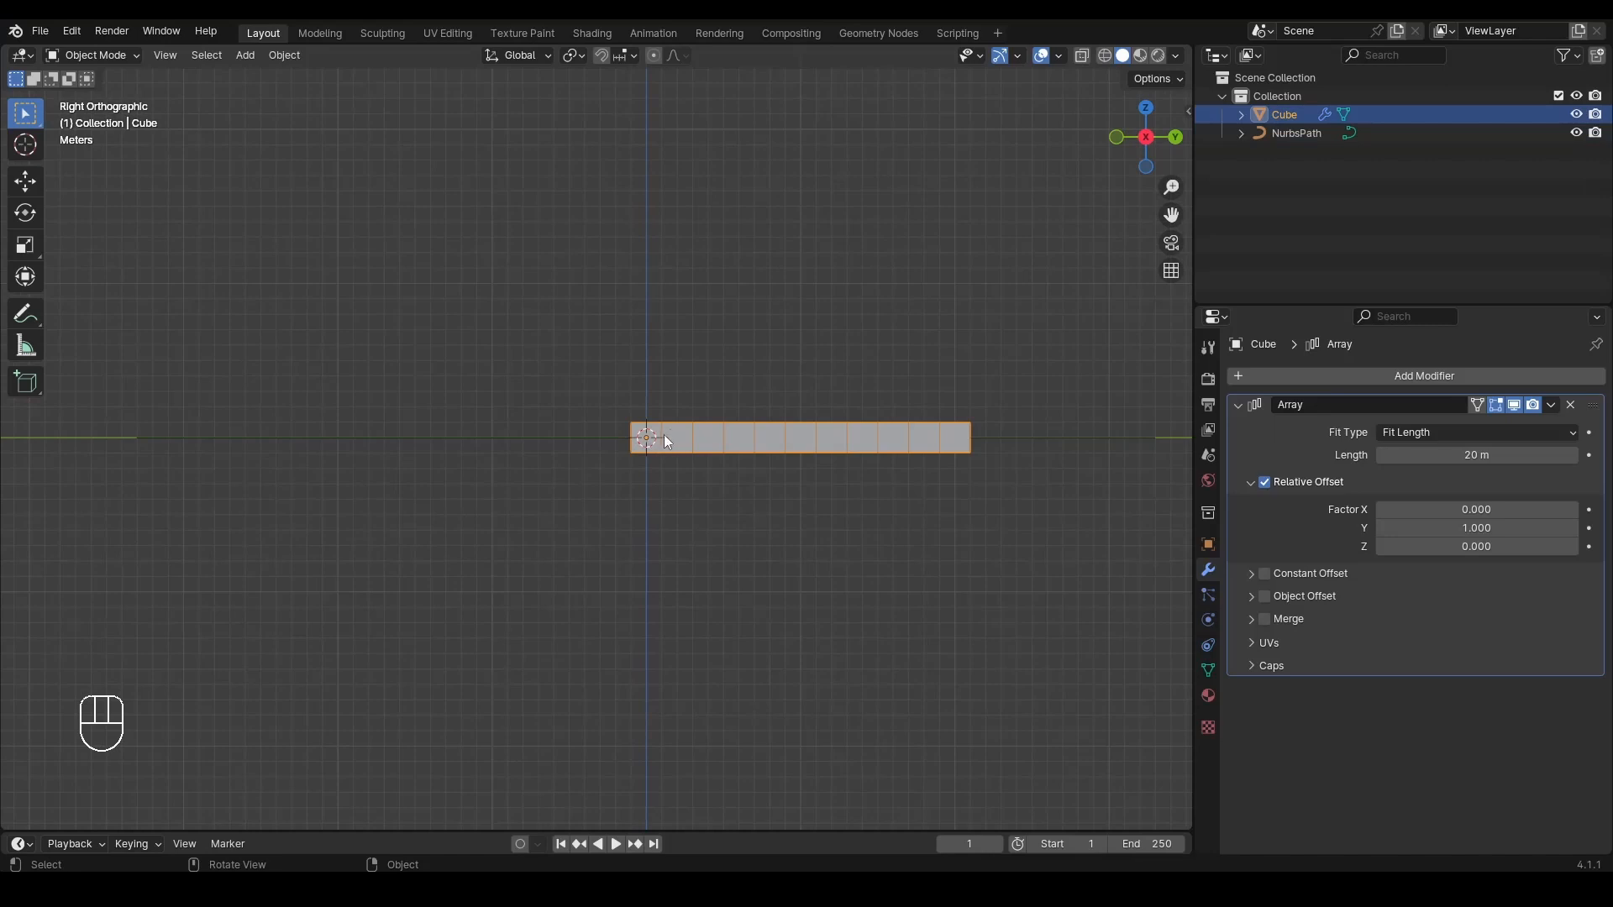
left_click(1422, 432)
left_click(1413, 493)
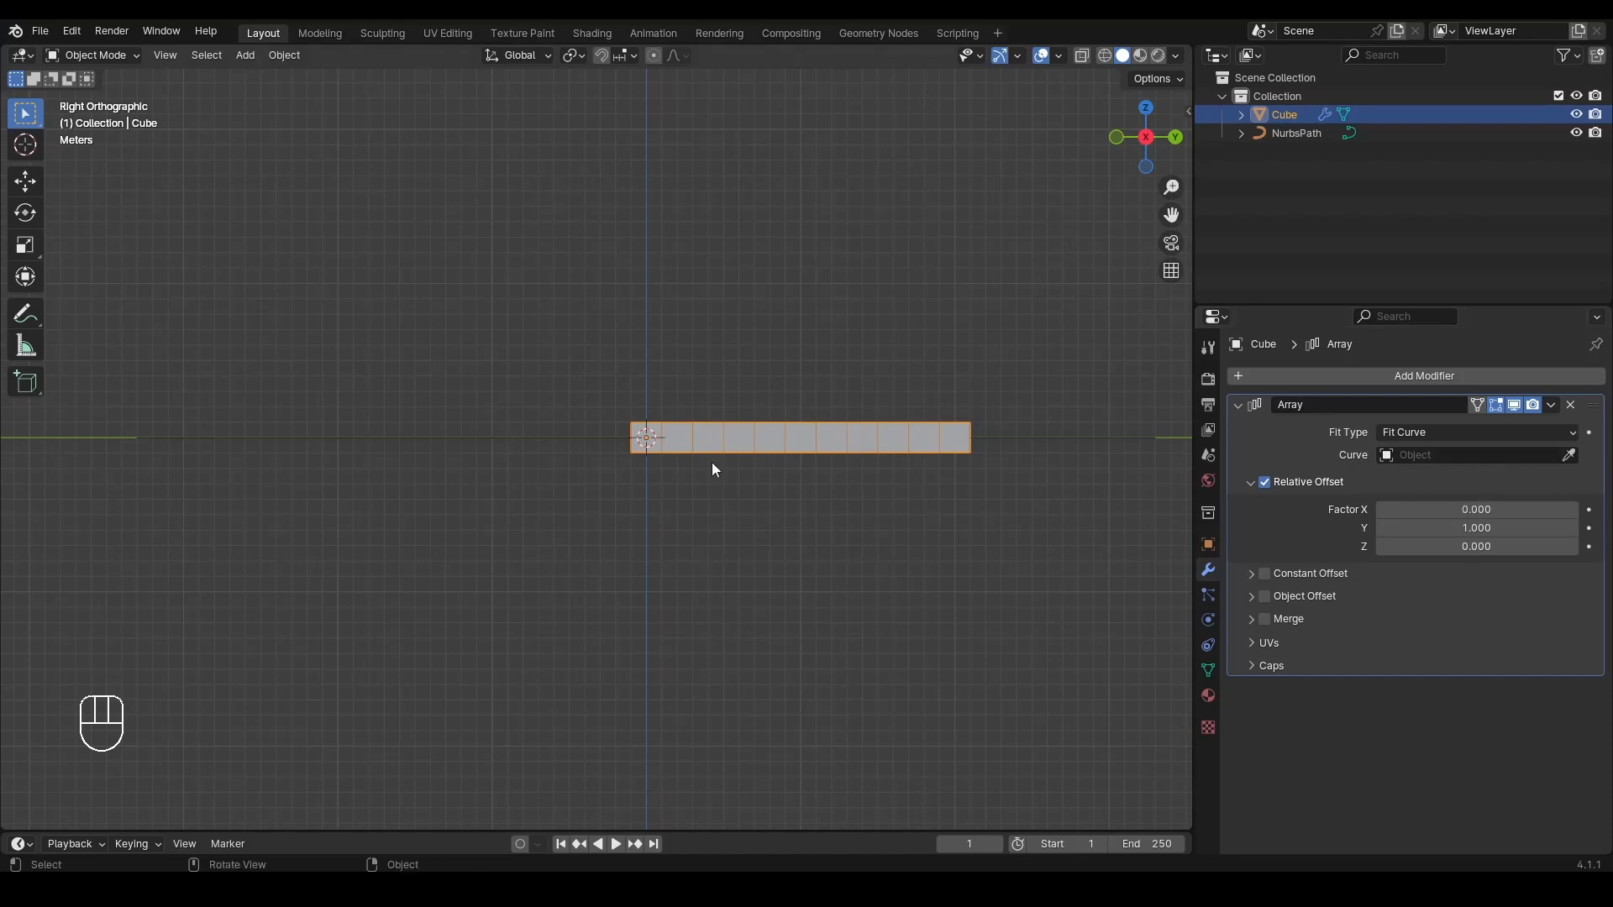
left_click(1433, 459)
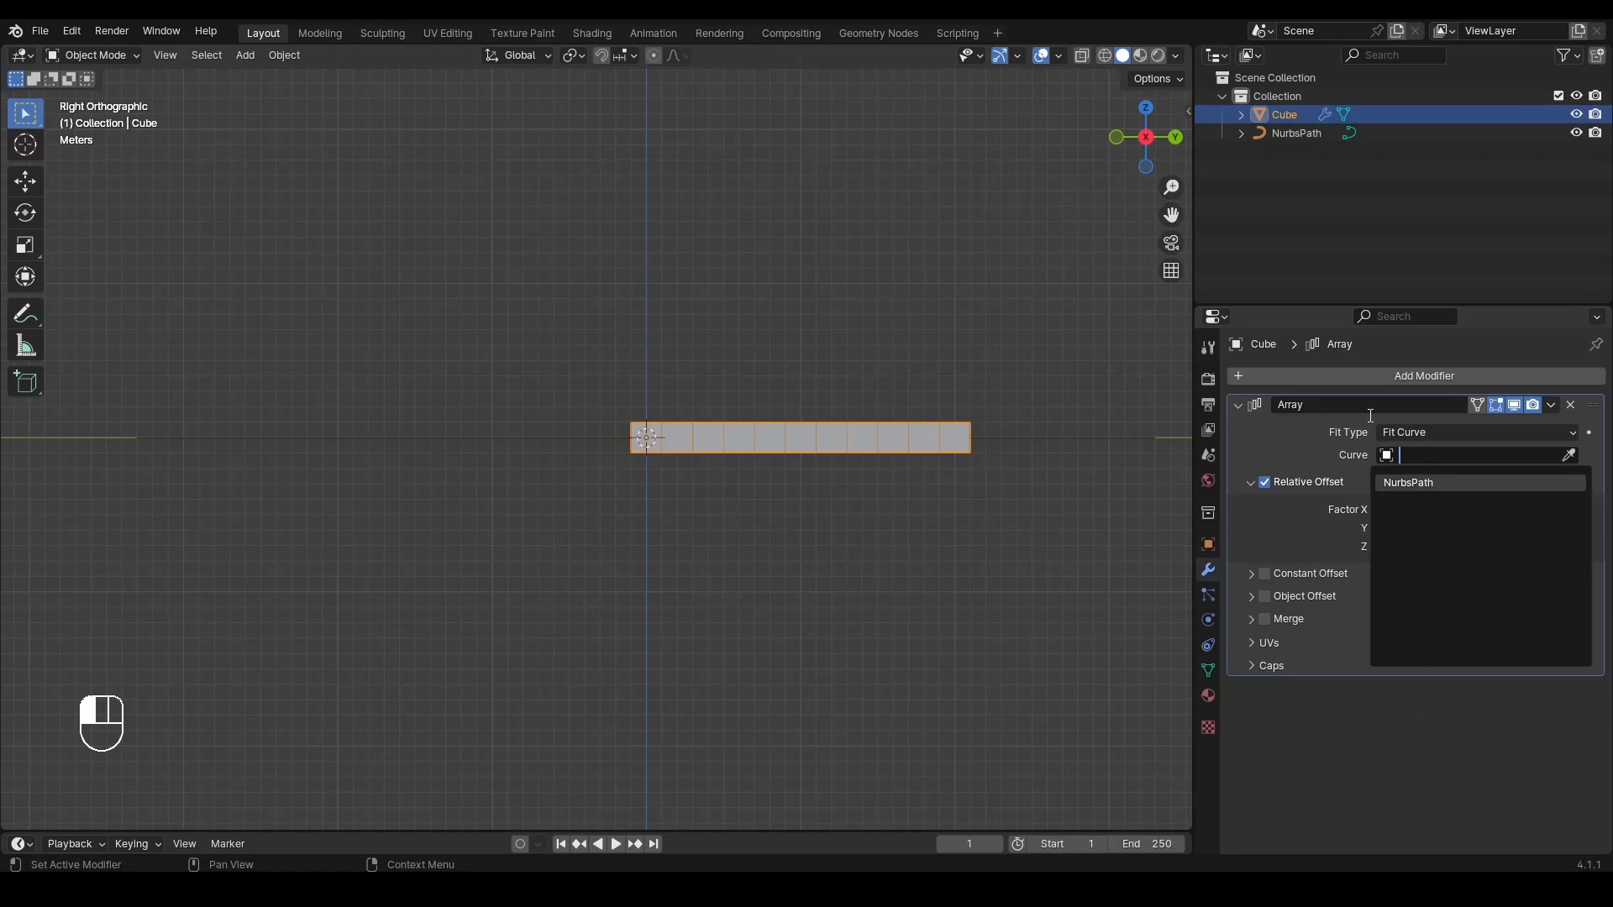
key("Escape")
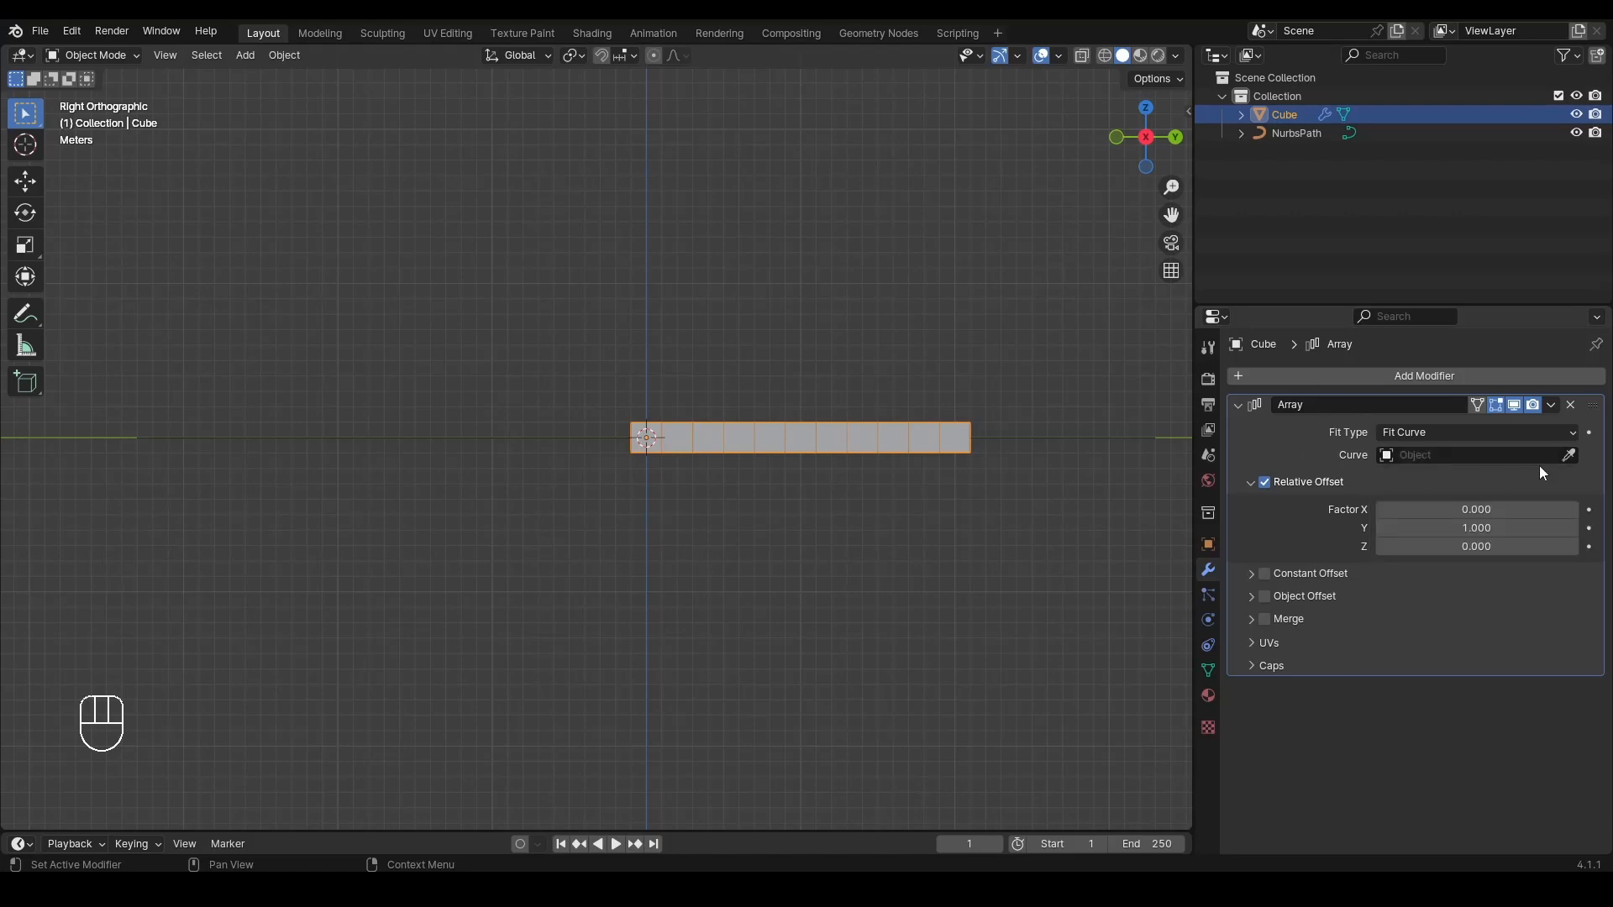
left_click(1568, 455)
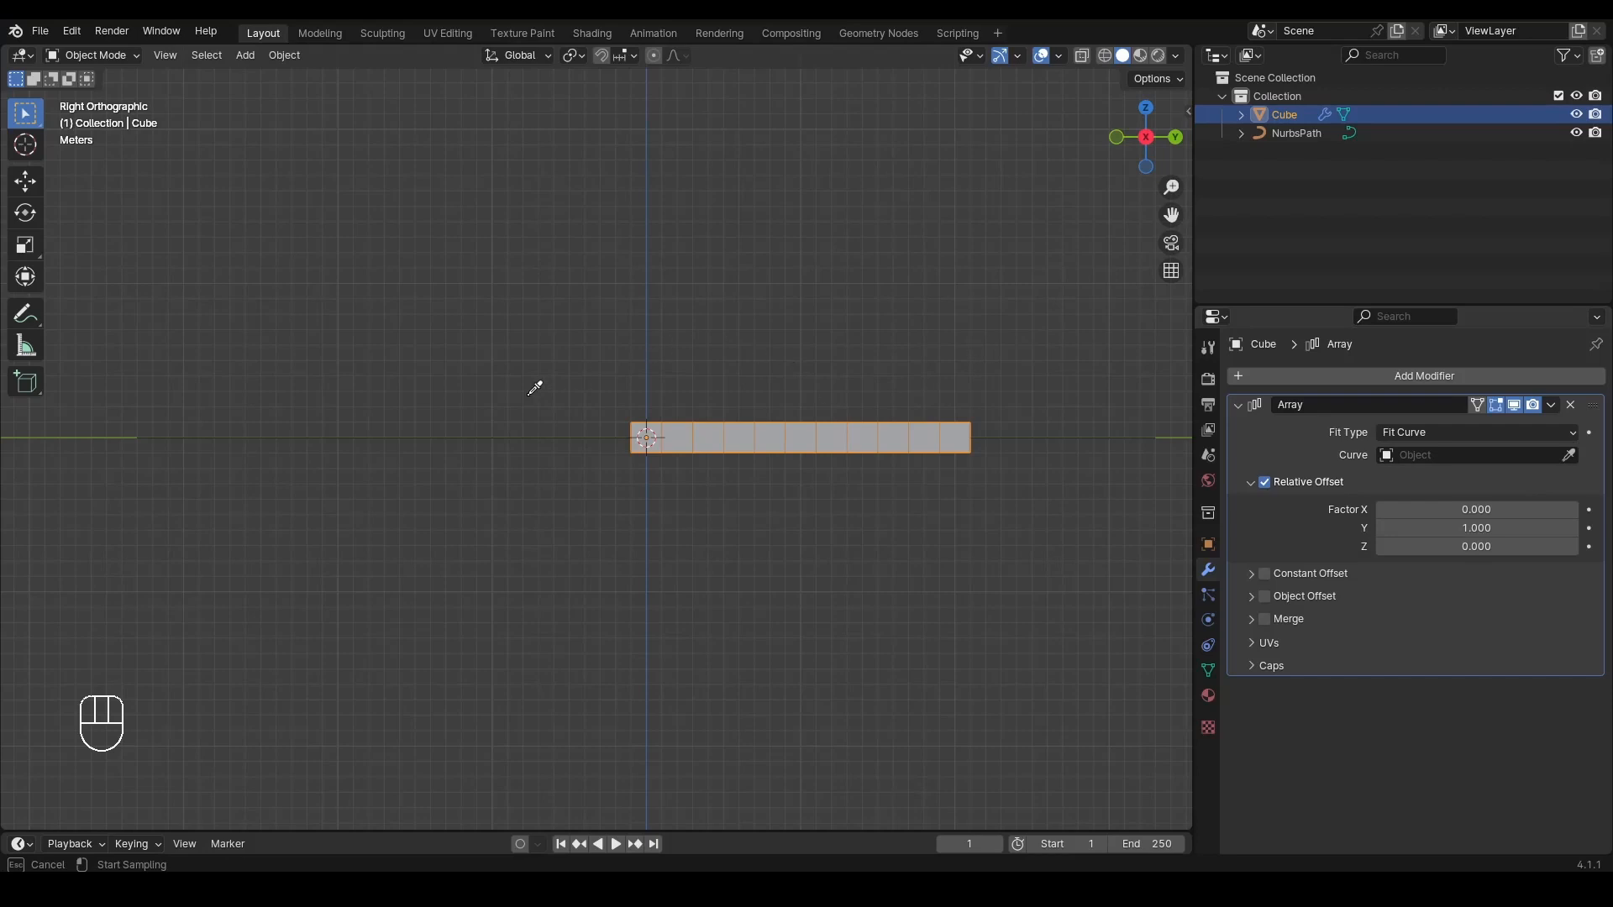
left_click(457, 423)
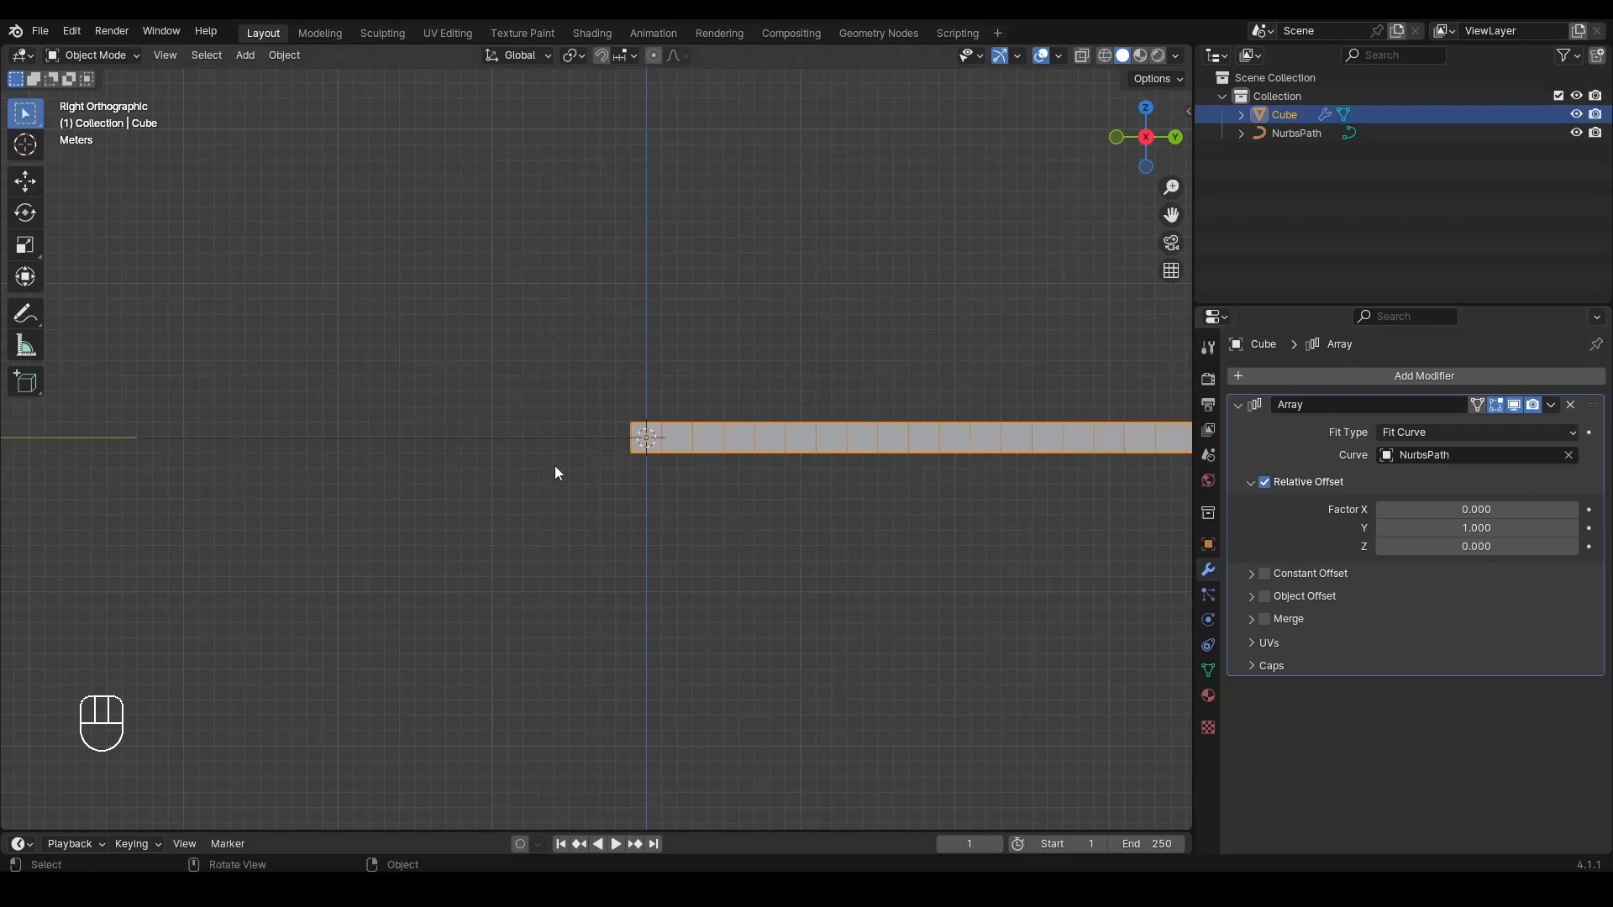
scroll(514, 479, "down", 3)
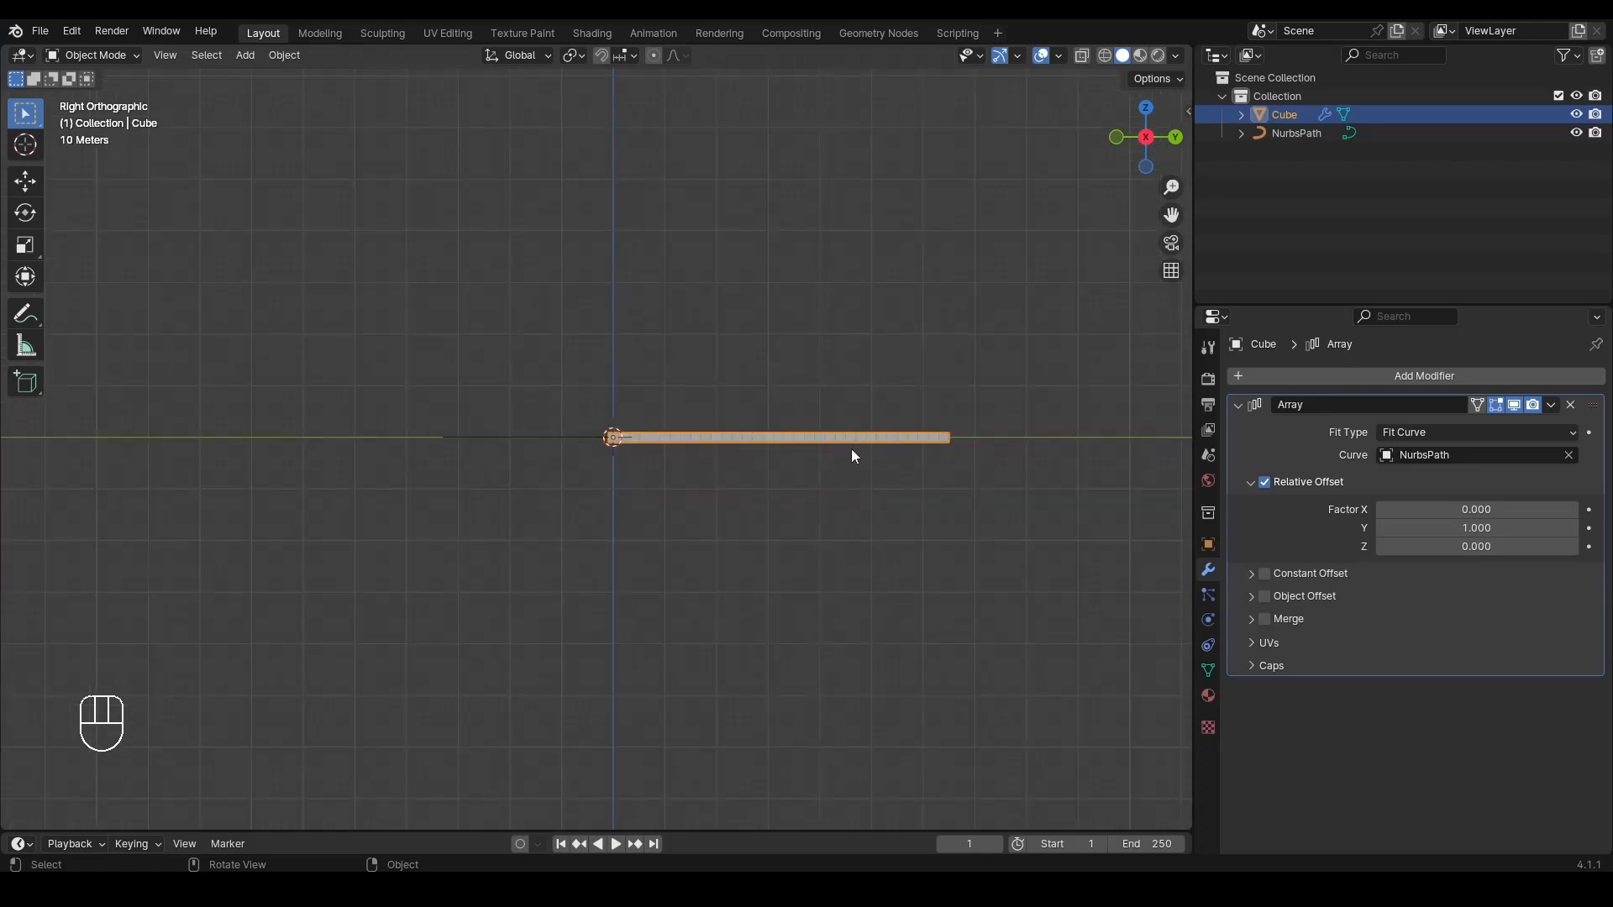
Step: Select the path and scale it by 1.9 along the global Y axis
scroll(587, 466, "up", 3)
left_click(571, 438)
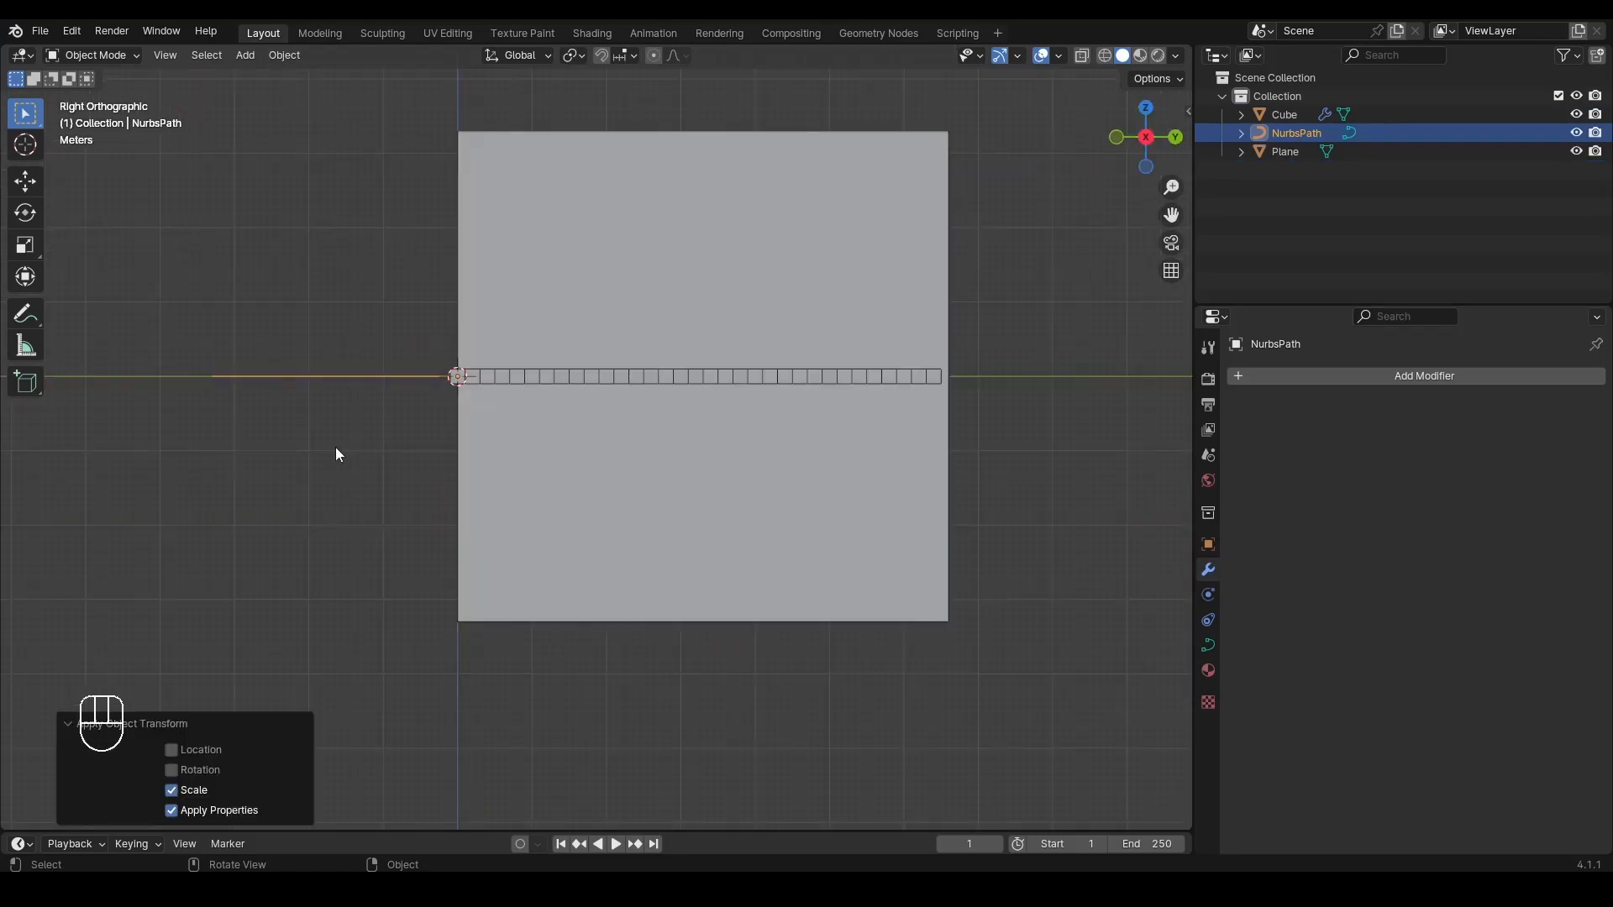
key("s")
key("y")
key("ctrl")
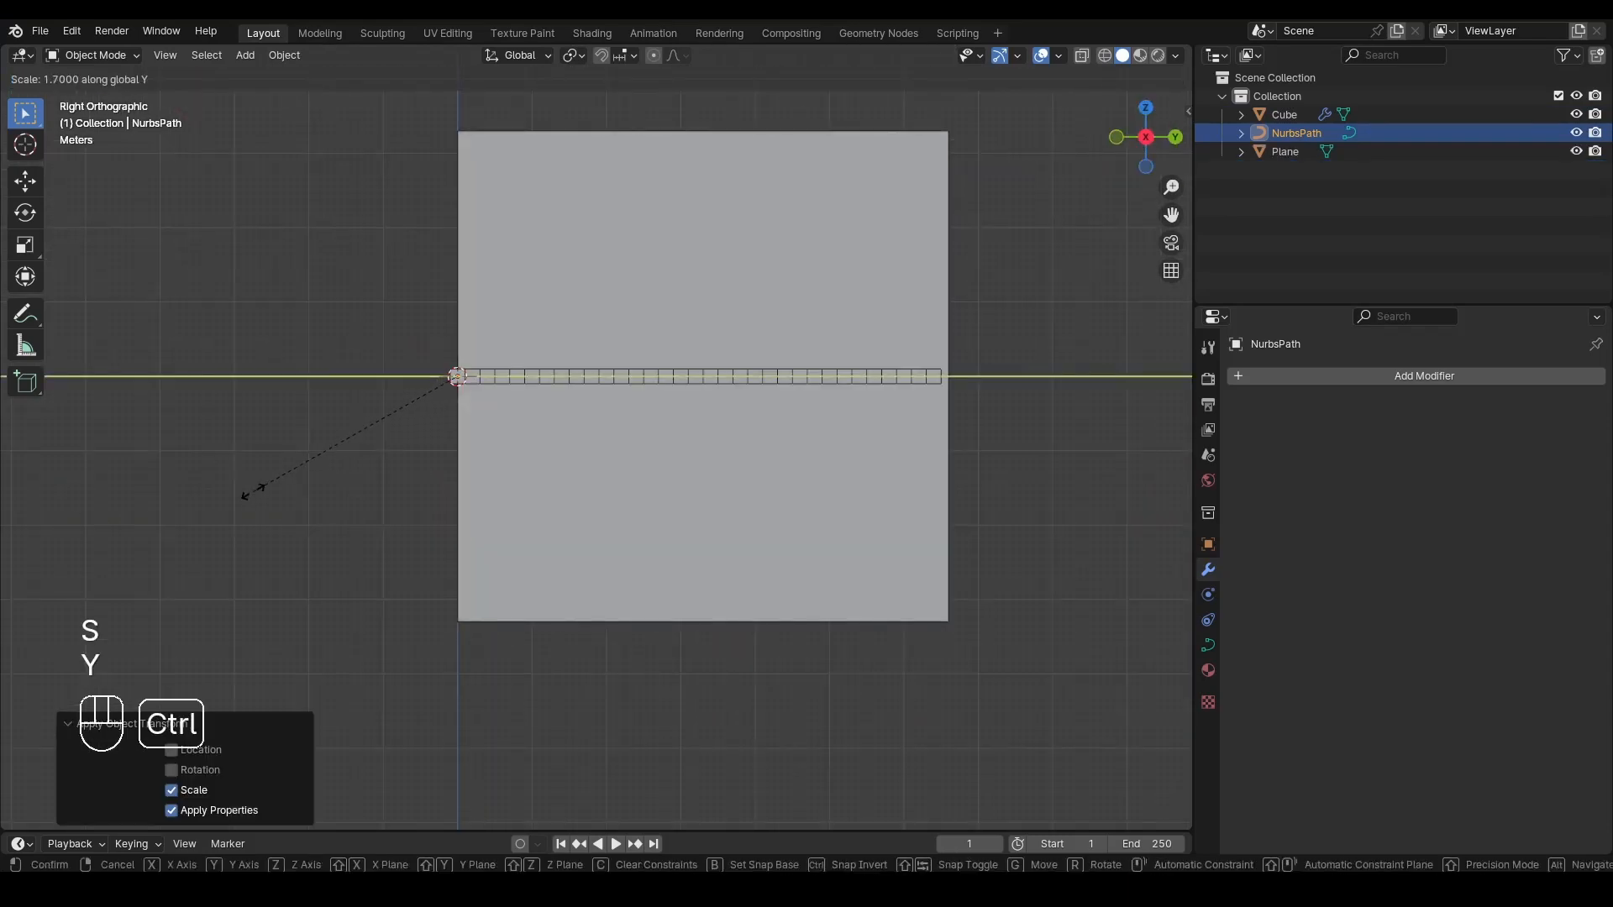
left_click(202, 501)
scroll(151, 420, "down", 2)
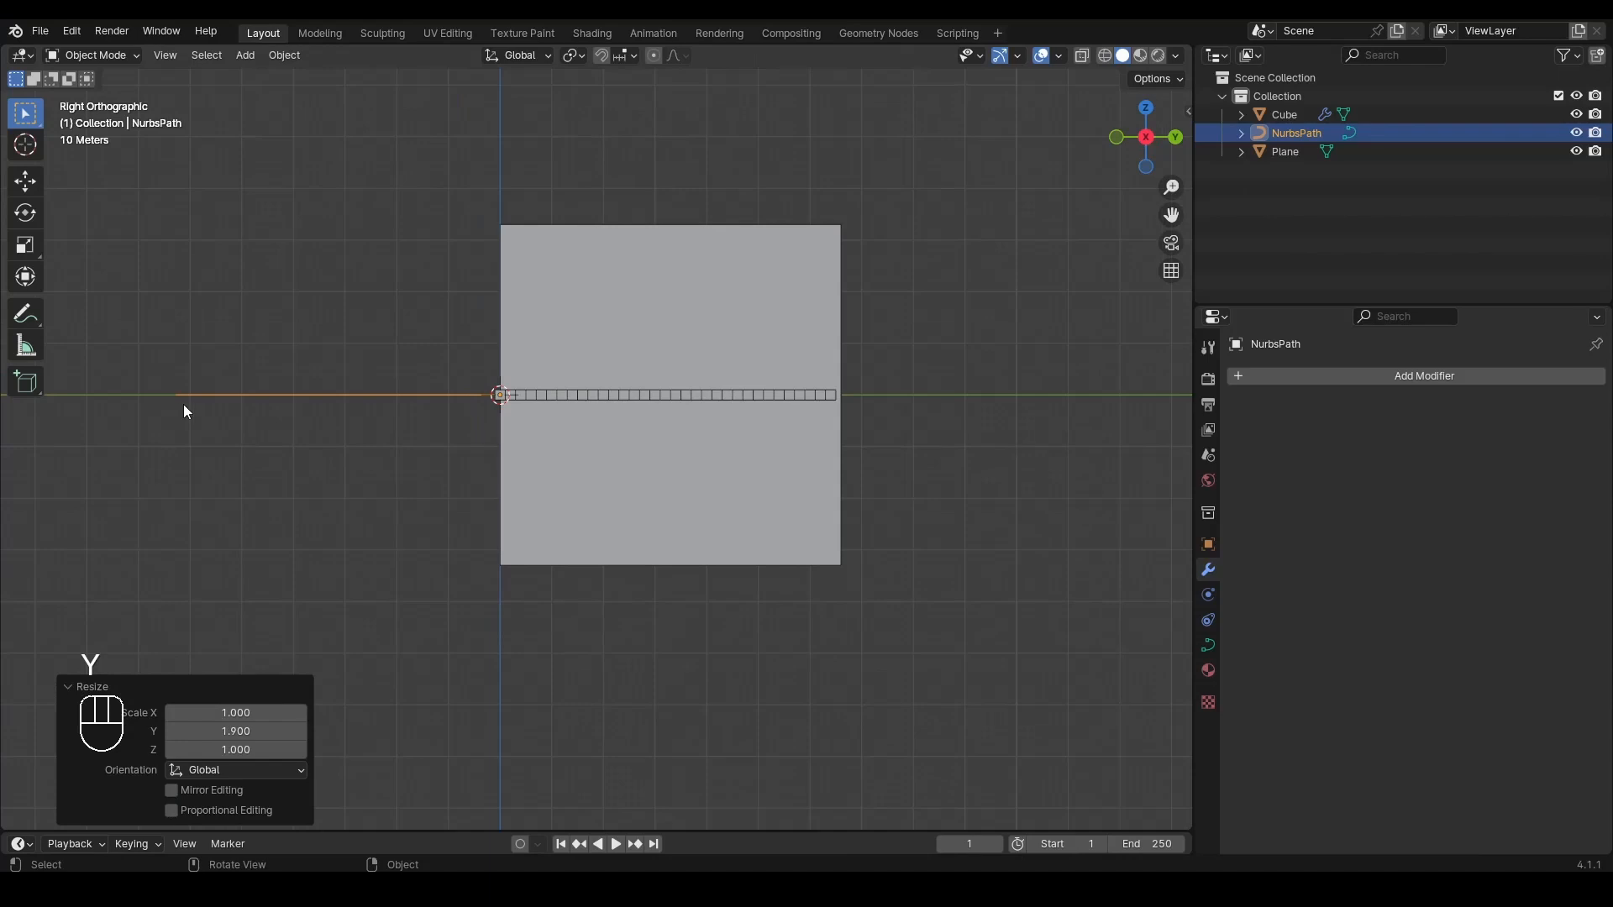
scroll(746, 401, "up", 2)
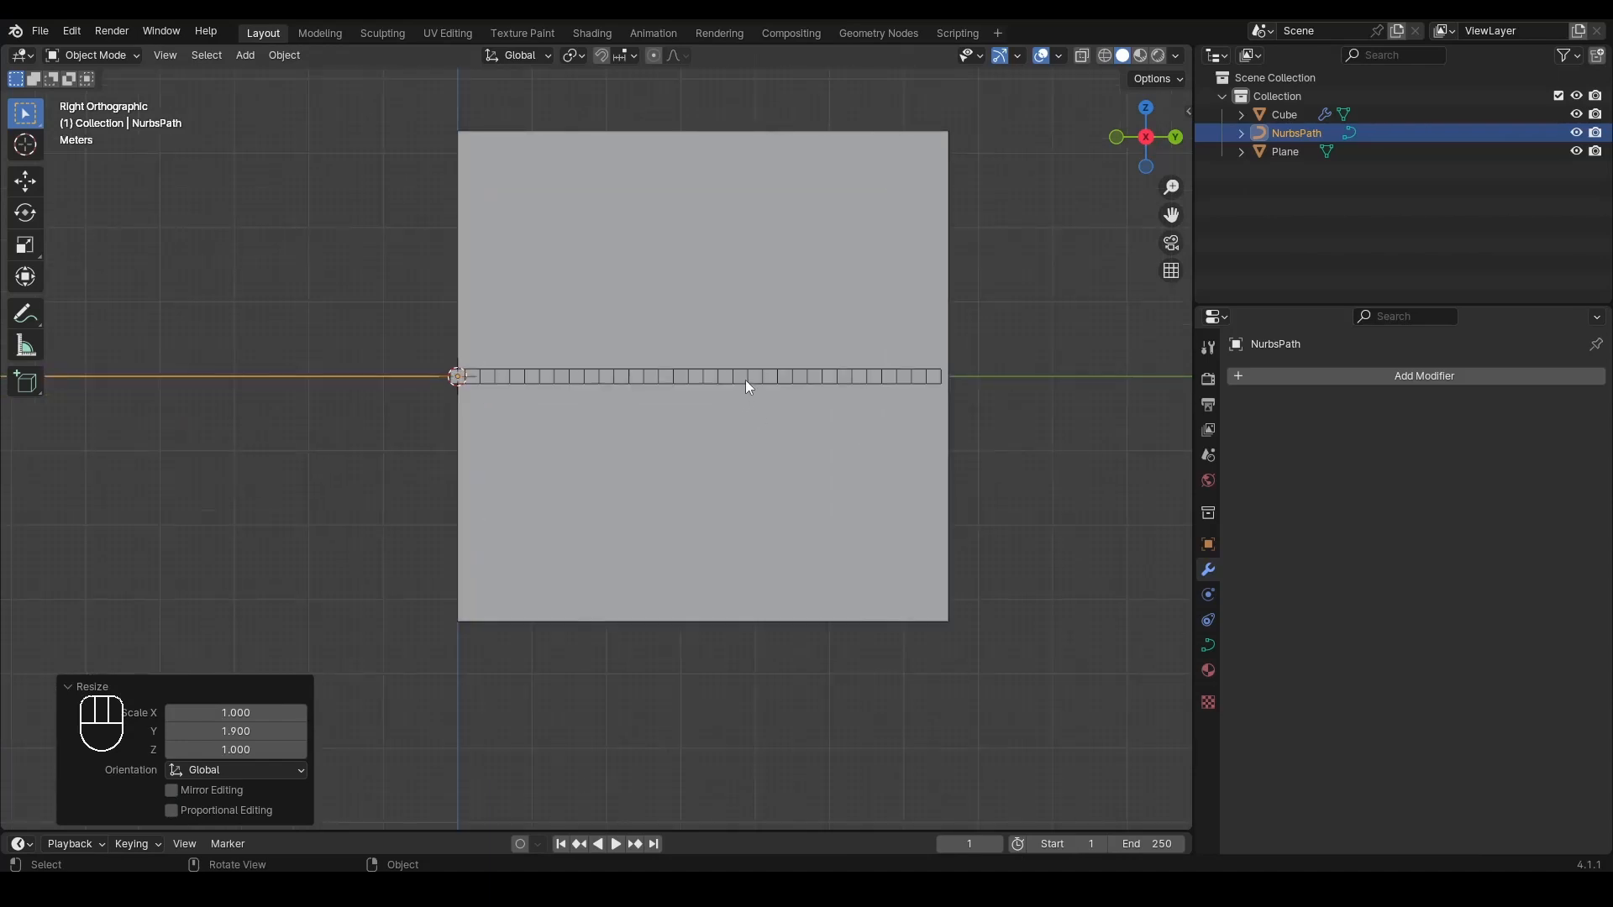
Step: Select the cube row and turn its Array modifier's viewport display off and on to refresh the array
left_click(743, 378)
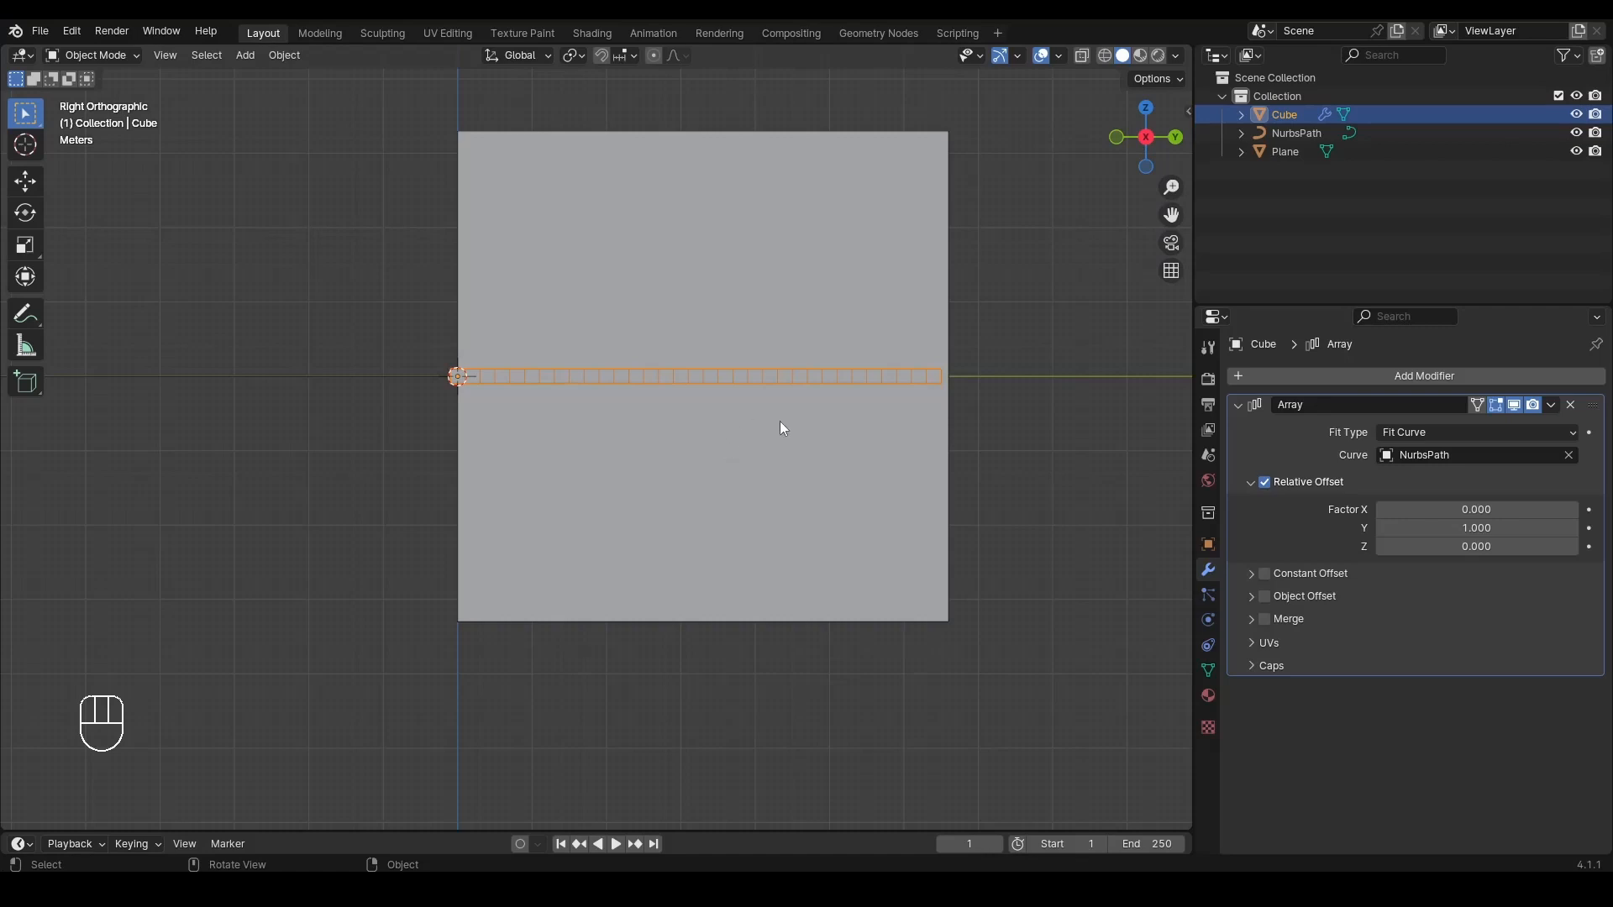
left_click(1515, 405)
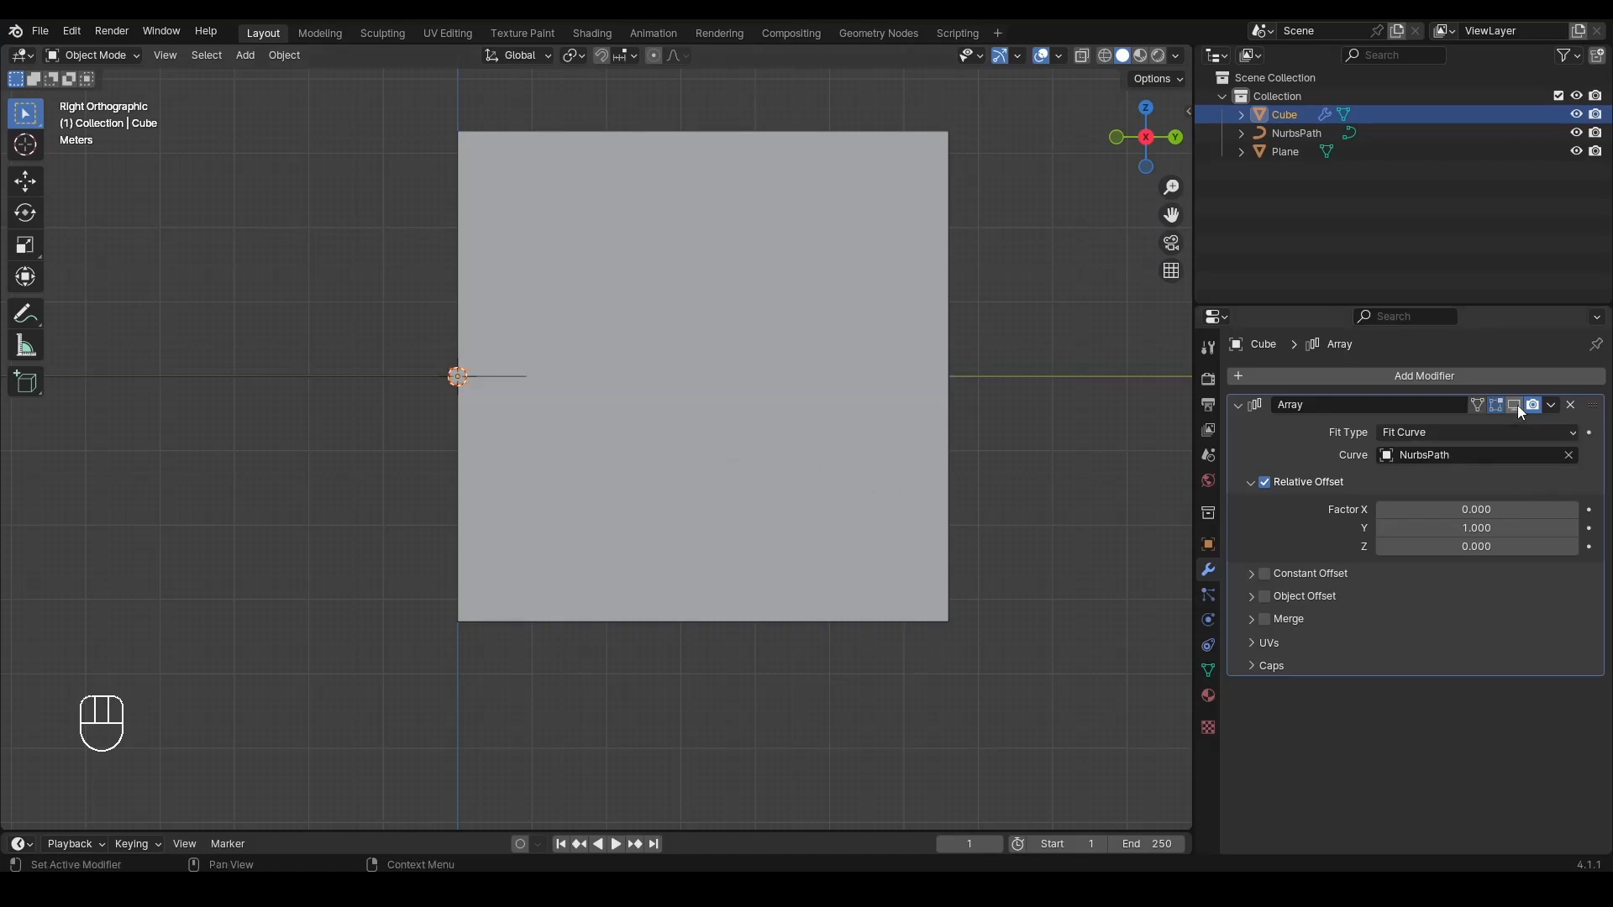
left_click(1518, 405)
scroll(705, 506, "down", 2)
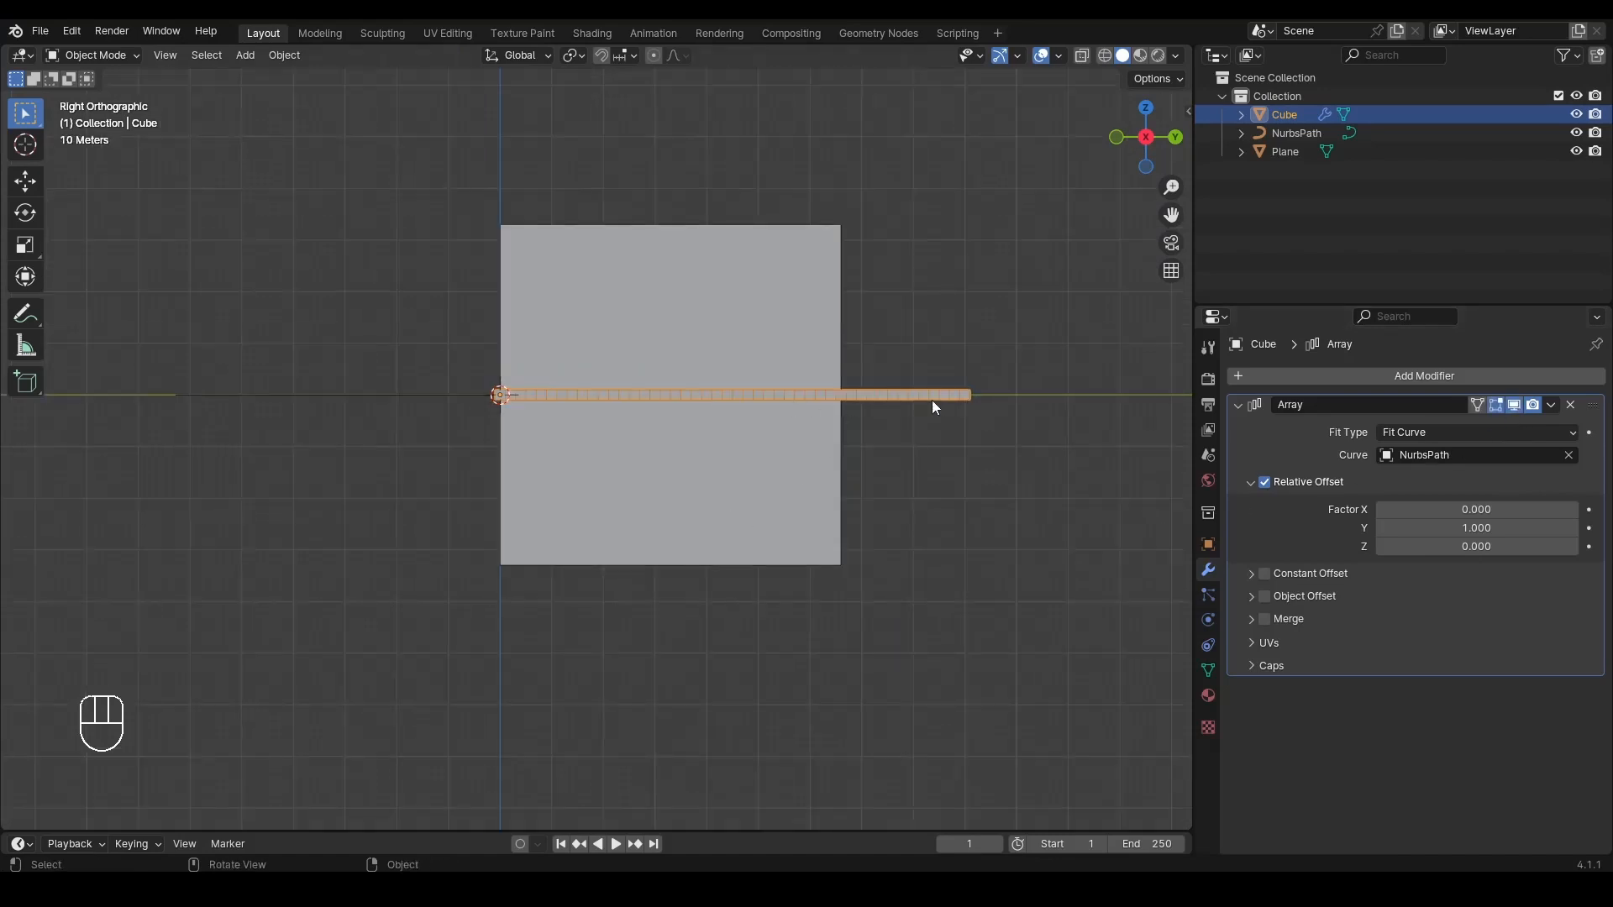
Step: Scale the path down along the global Y axis to about a third of its length
left_click(336, 397)
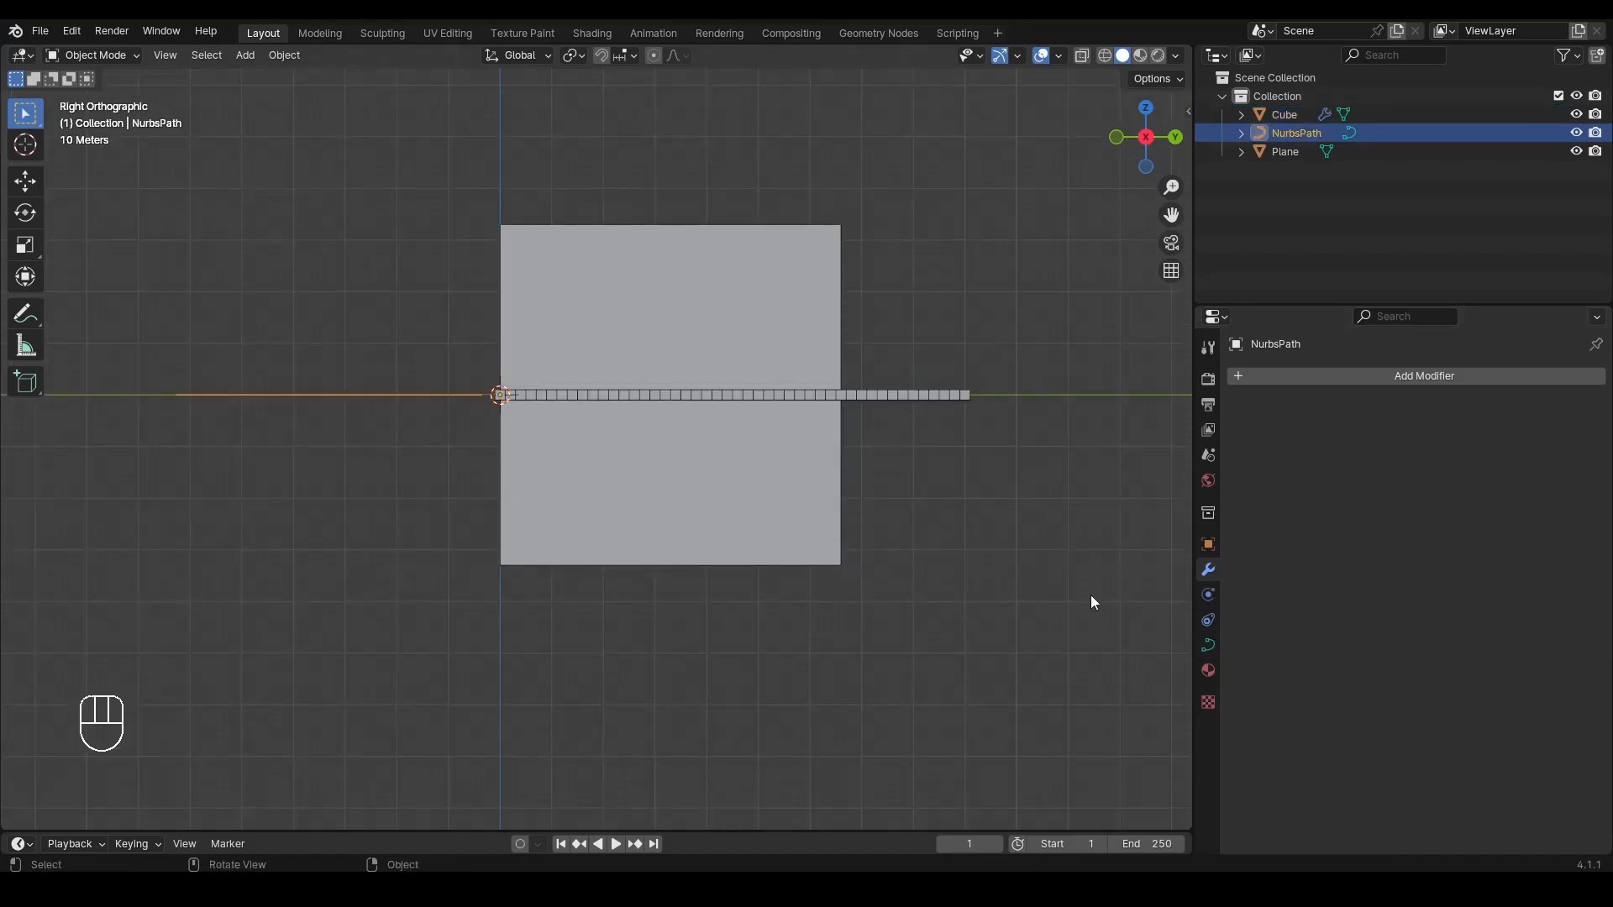
key("s")
key("y")
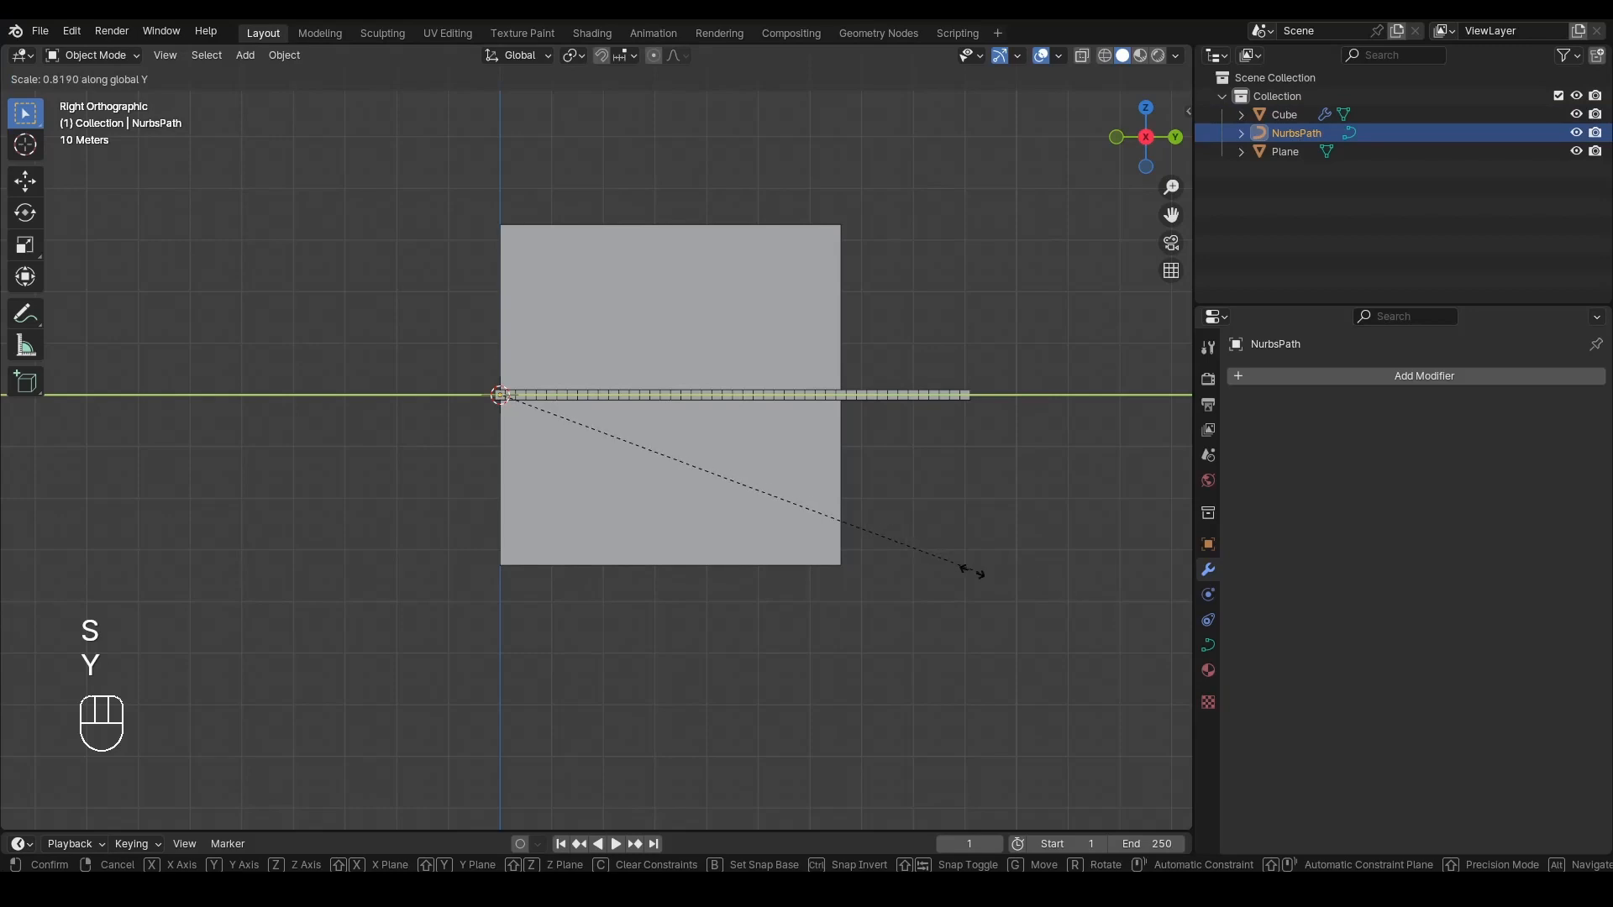
left_click(502, 484)
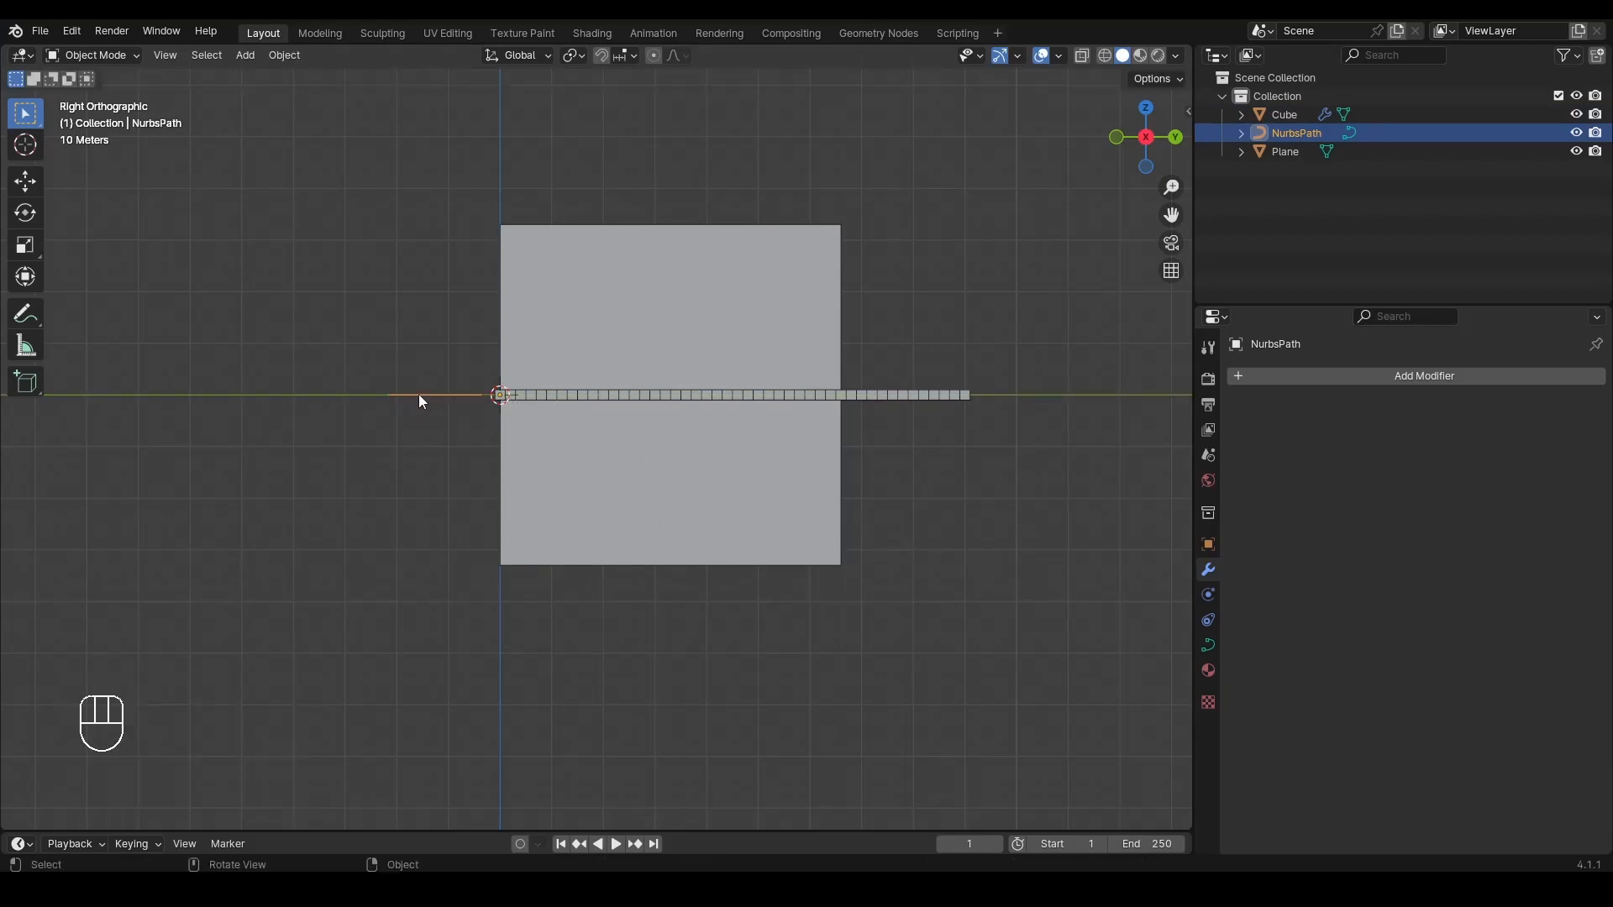
Step: Try applying the scale of the shortened path, and undo it
key("ctrl+a")
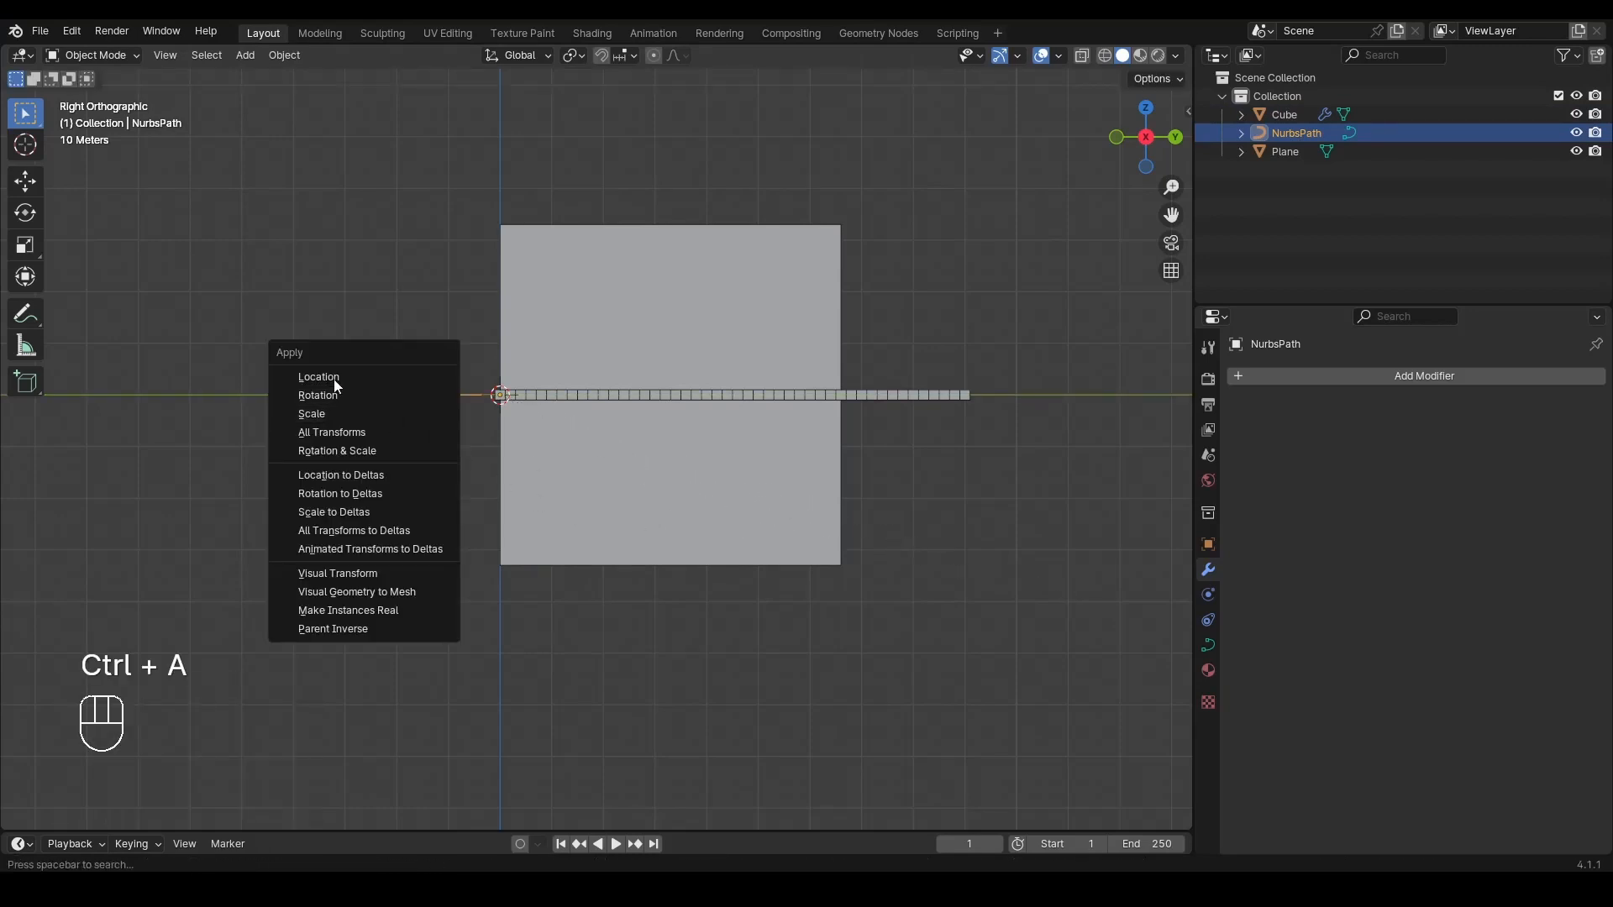
left_click(316, 415)
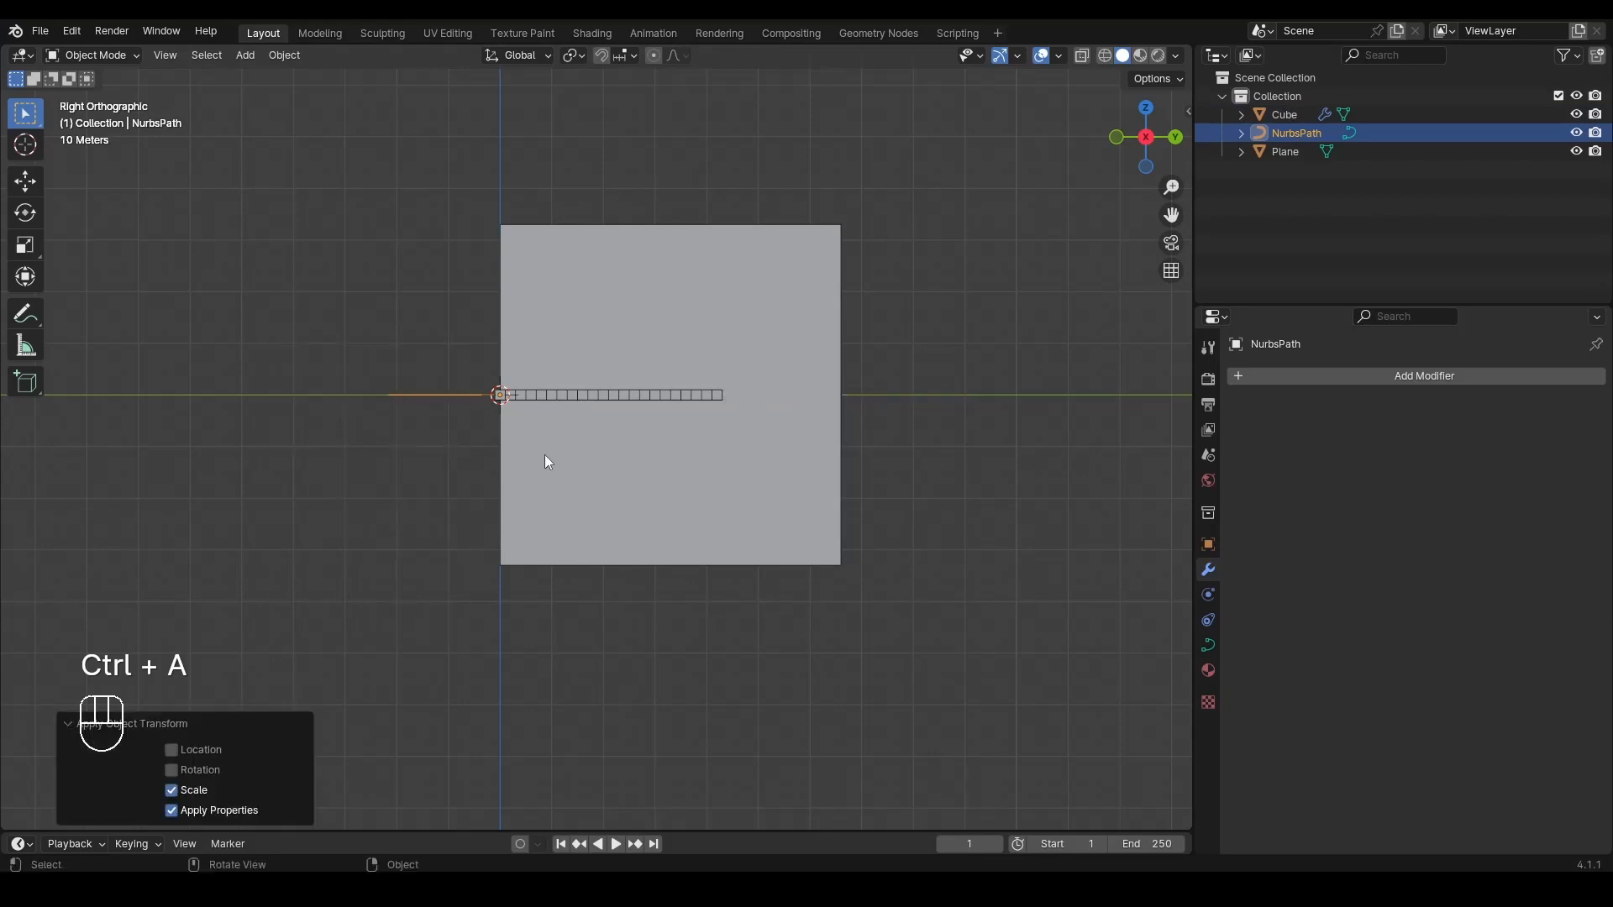
key("ctrl+z")
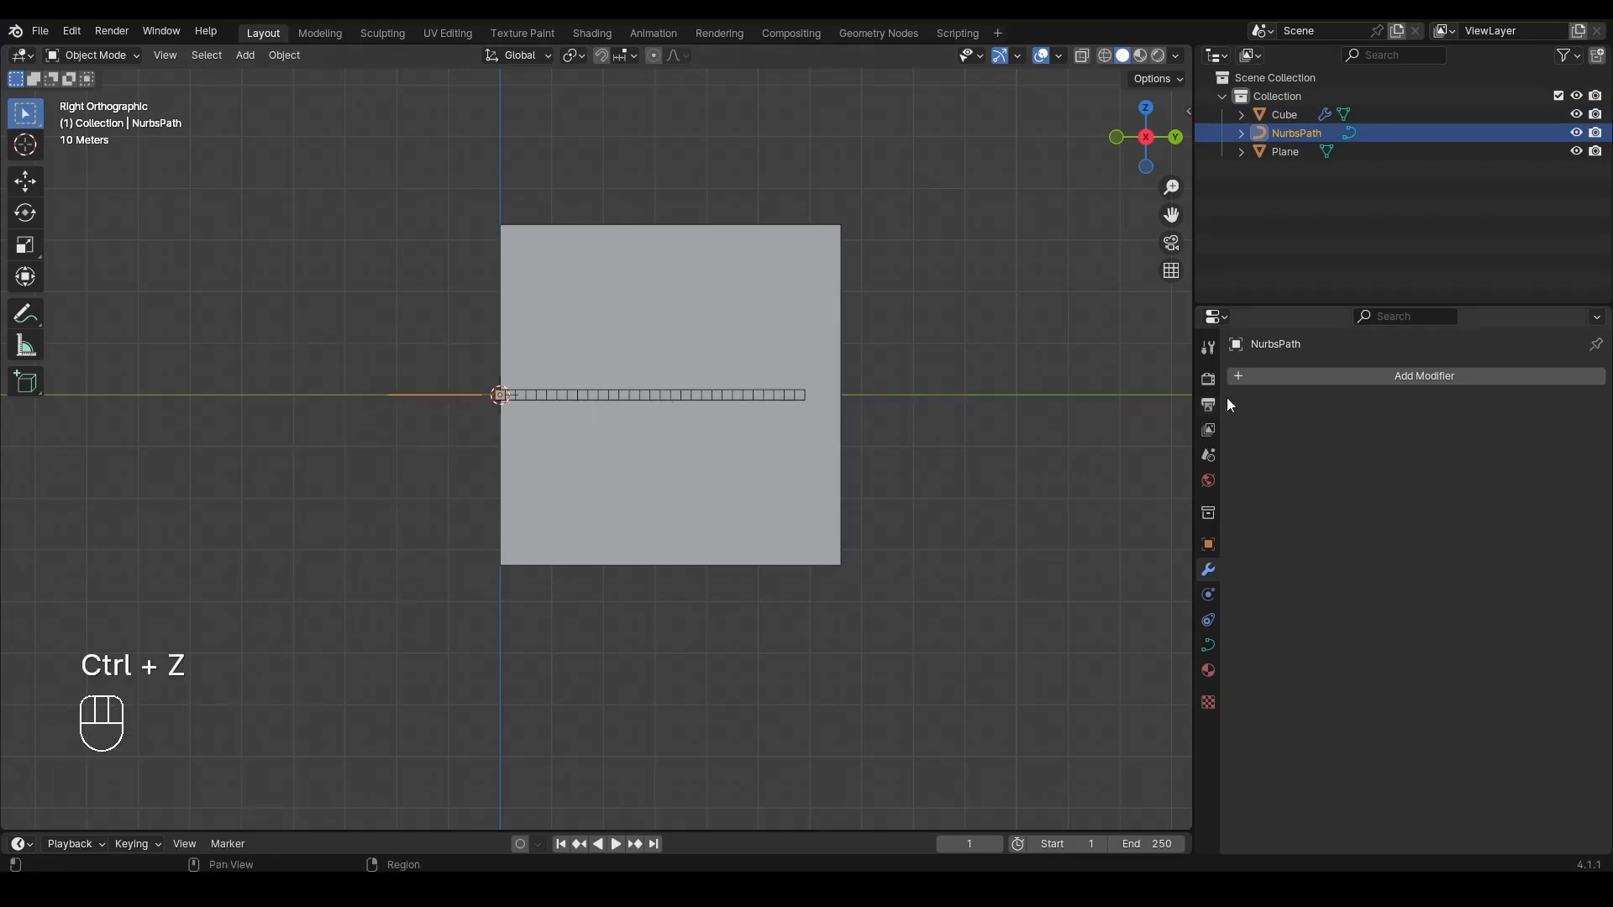
Step: Turn the cube's Array modifier display off and on again, deselect the row and inspect its end against the plane
left_click(635, 397)
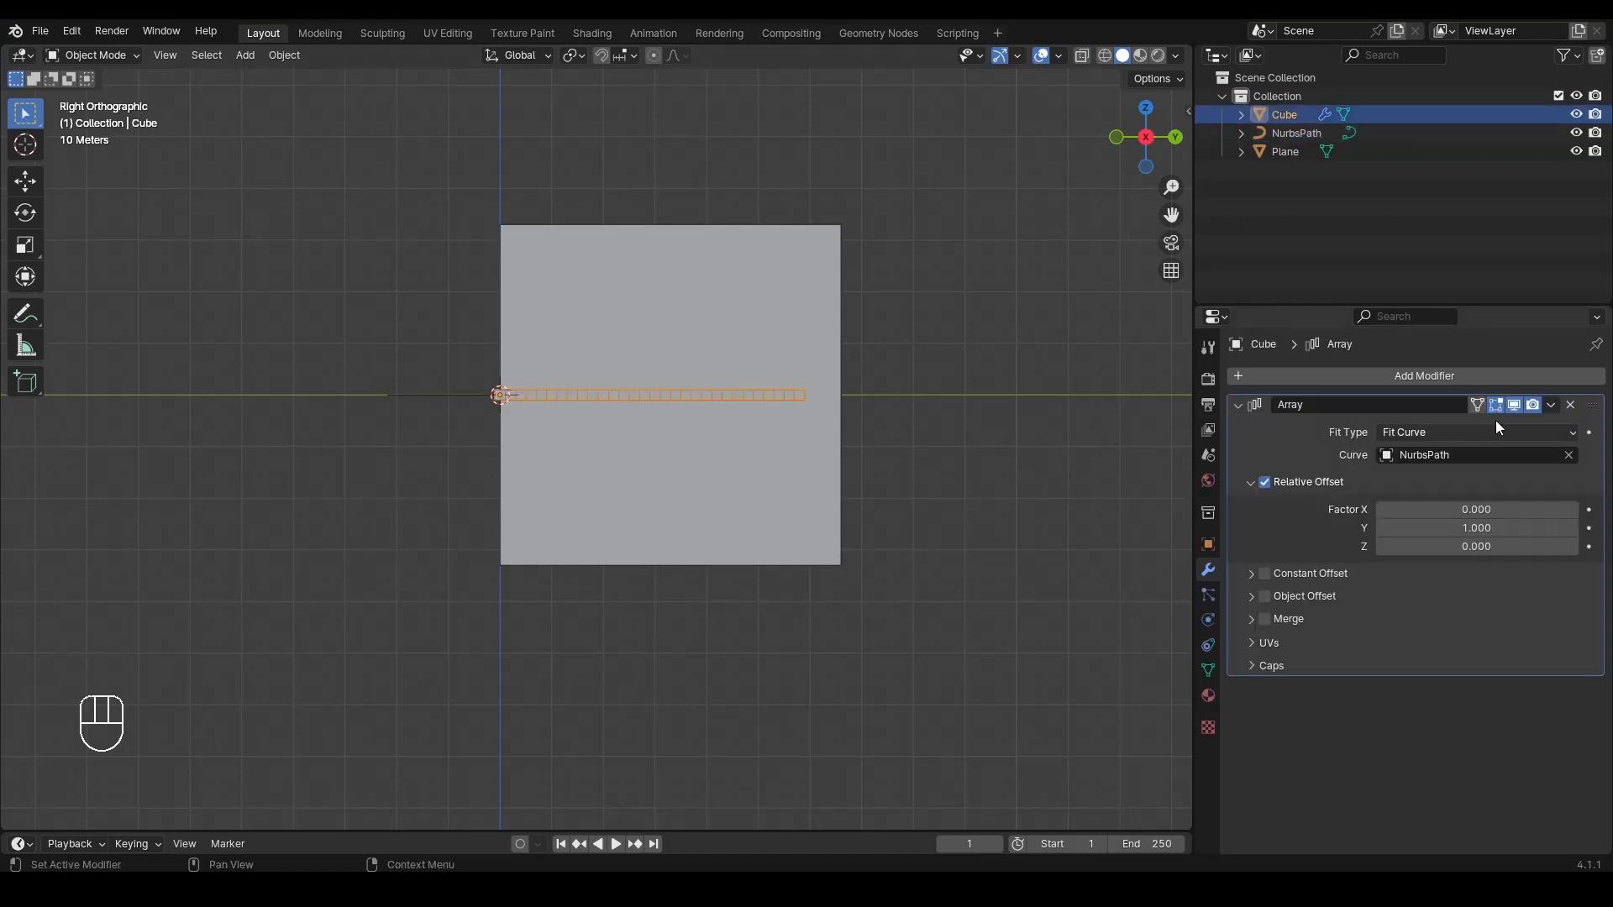
left_click(1515, 406)
left_click(1515, 406)
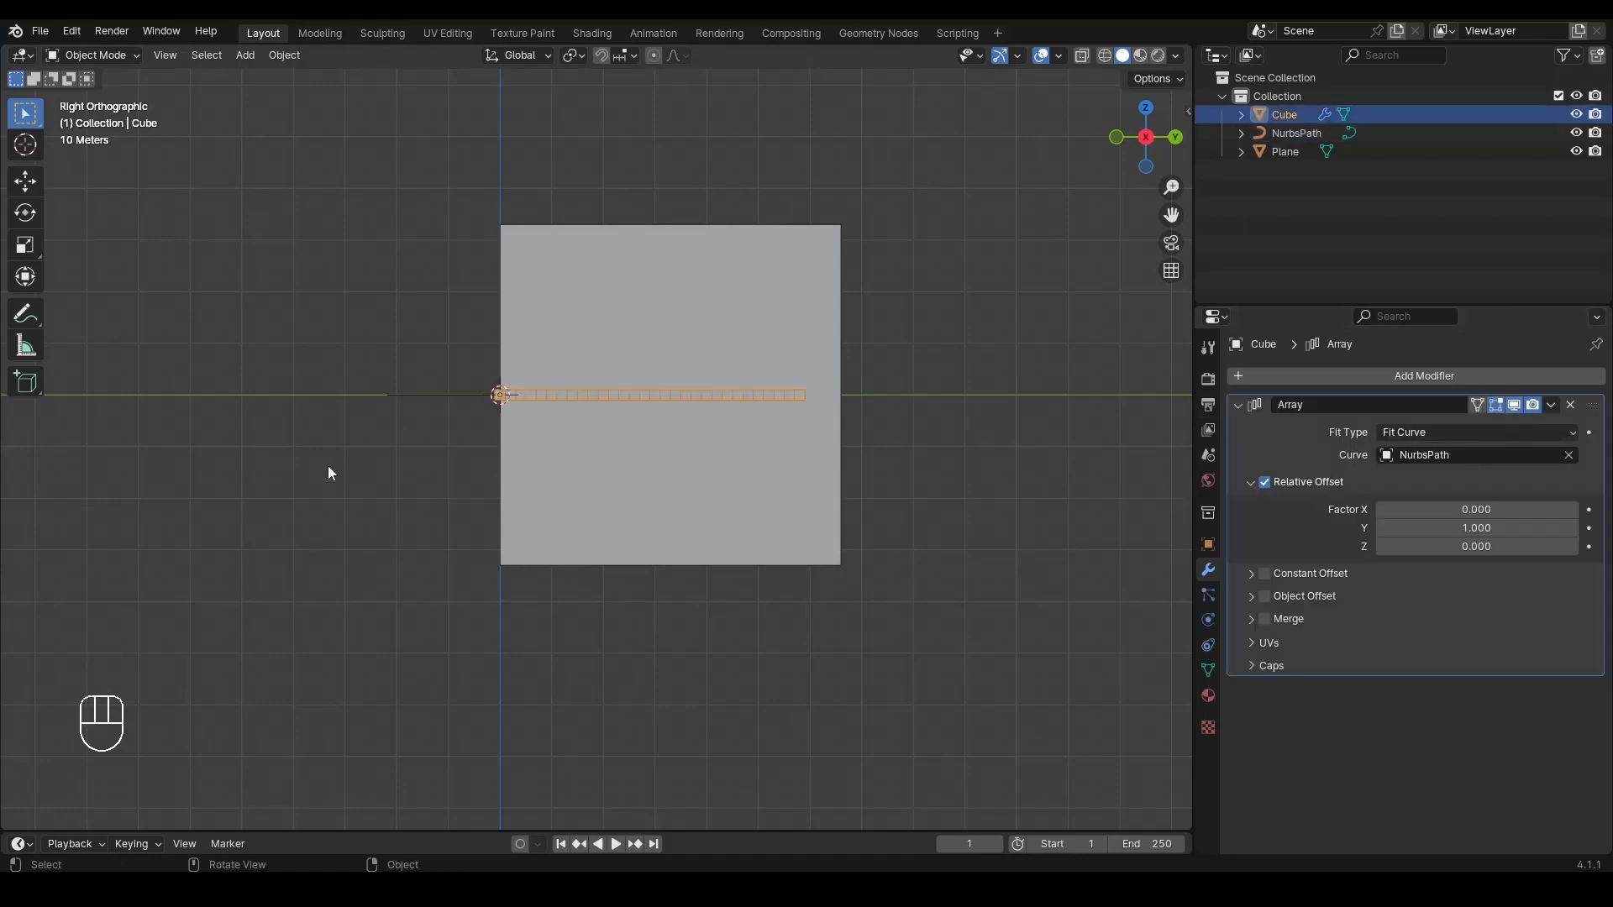
left_click(961, 421)
scroll(962, 421, "up", 4)
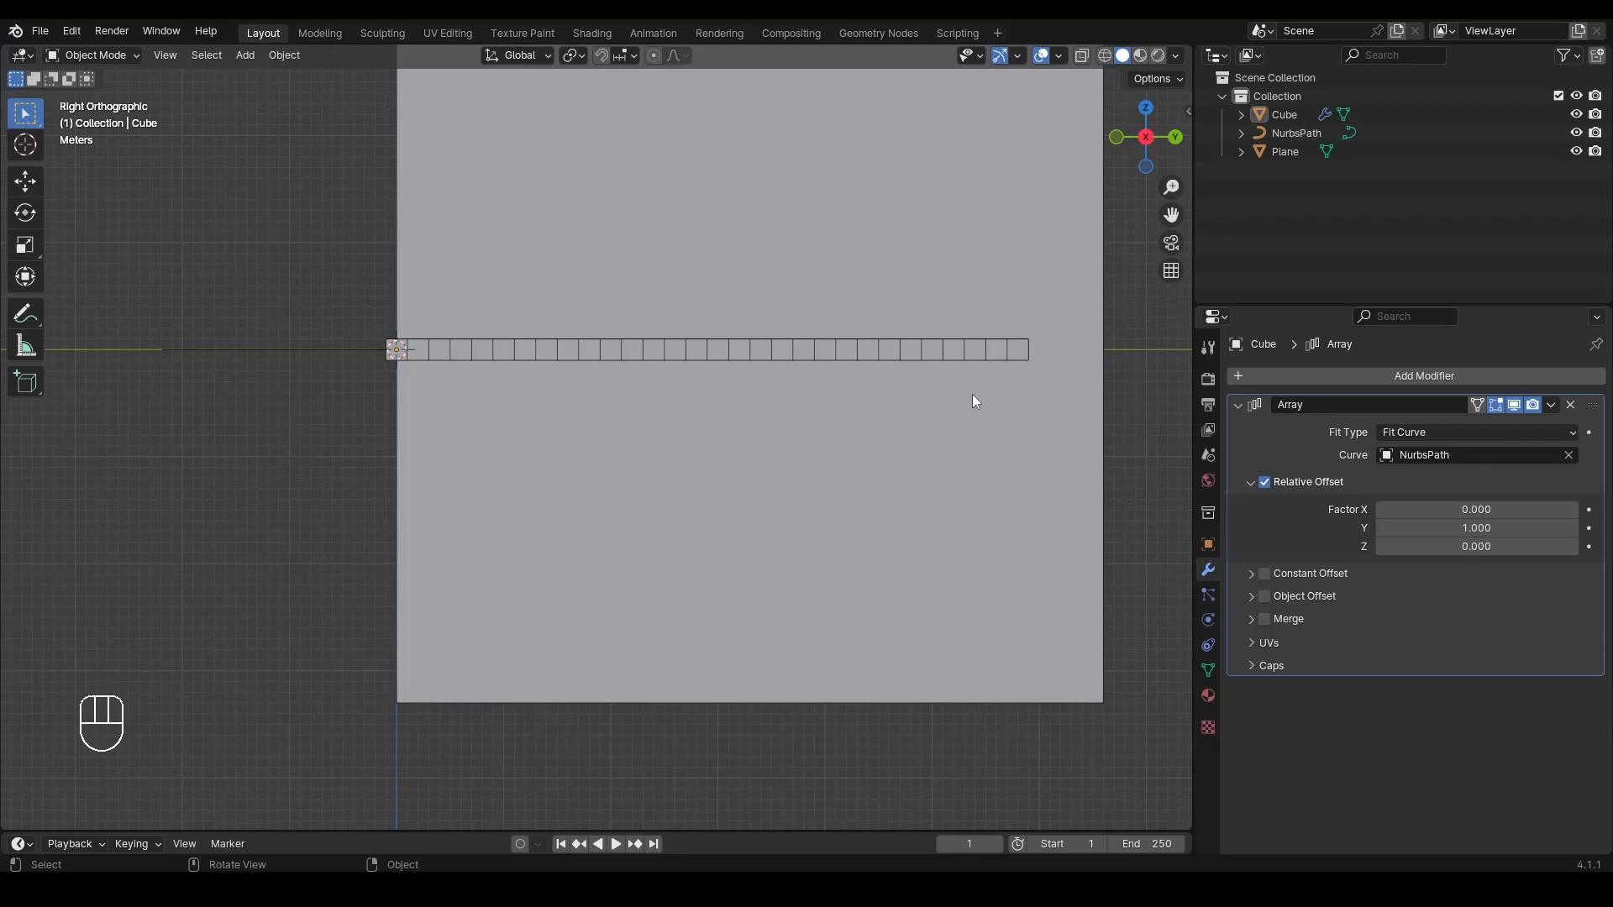
Step: Set the array's fit type back to Fixed Count, and delete the large plane and the path
left_click(1394, 432)
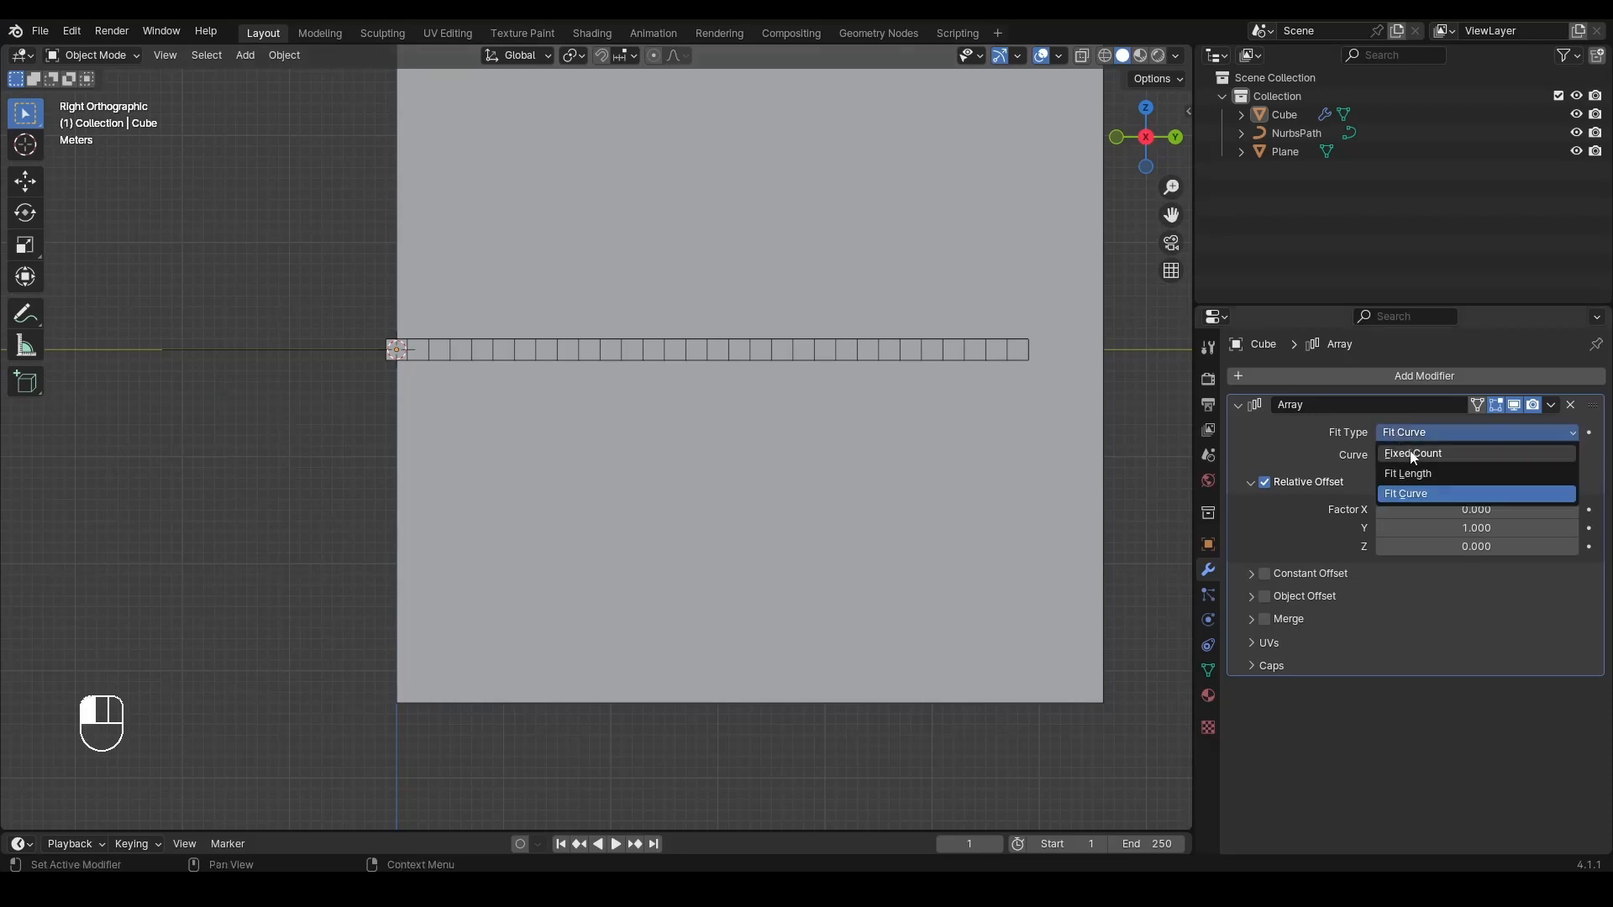
left_click(1409, 452)
scroll(694, 447, "down", 3)
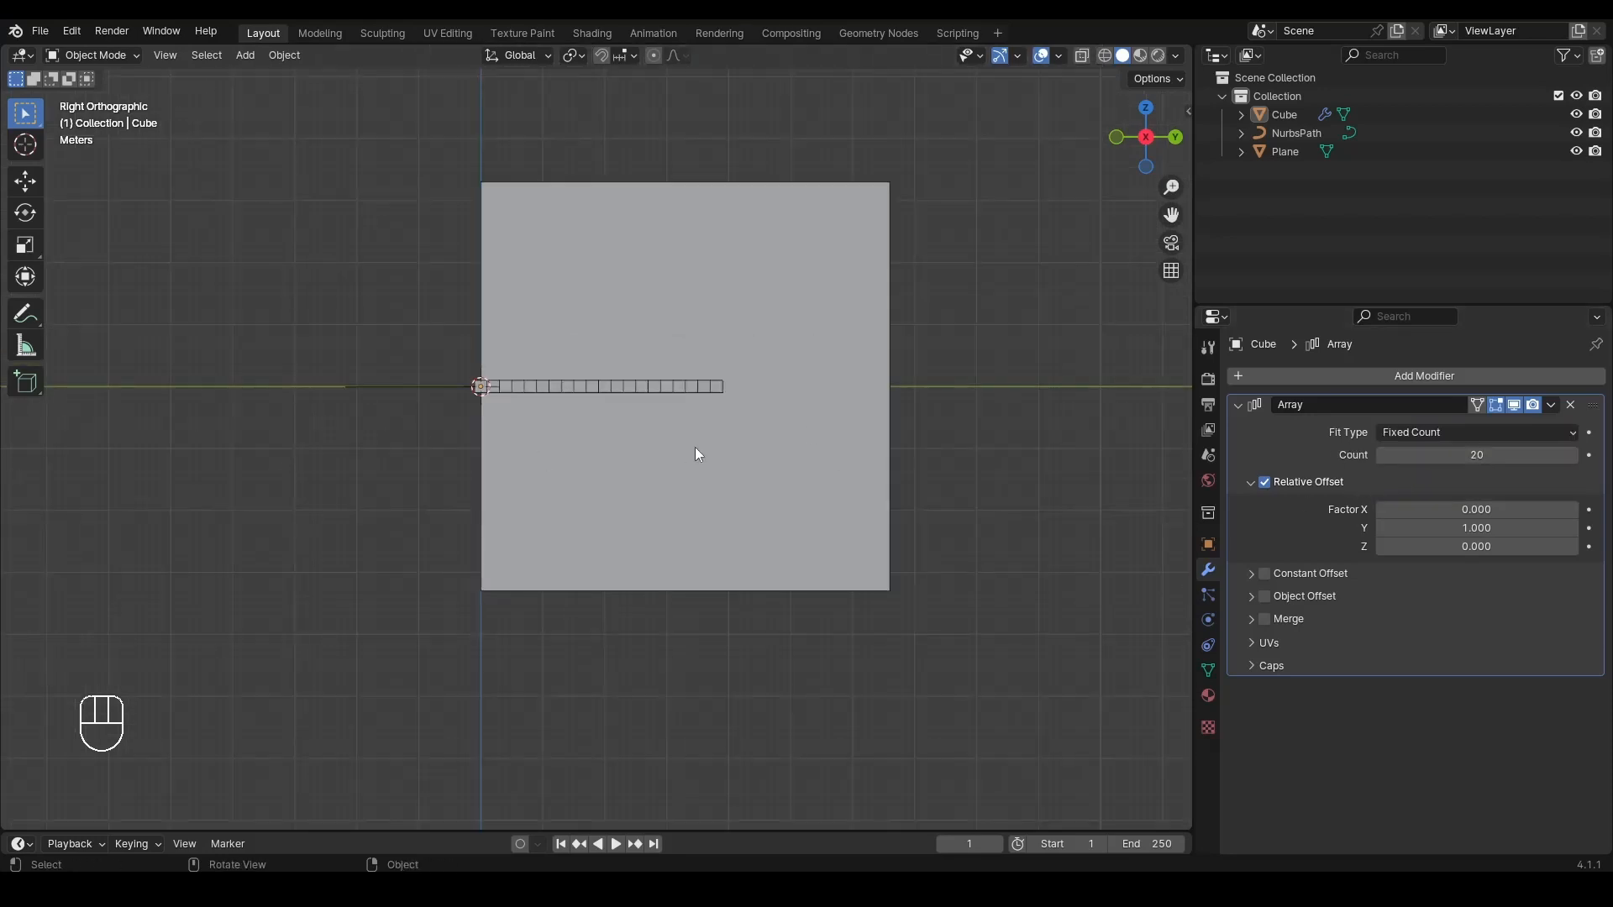
left_click(694, 446)
key("Delete")
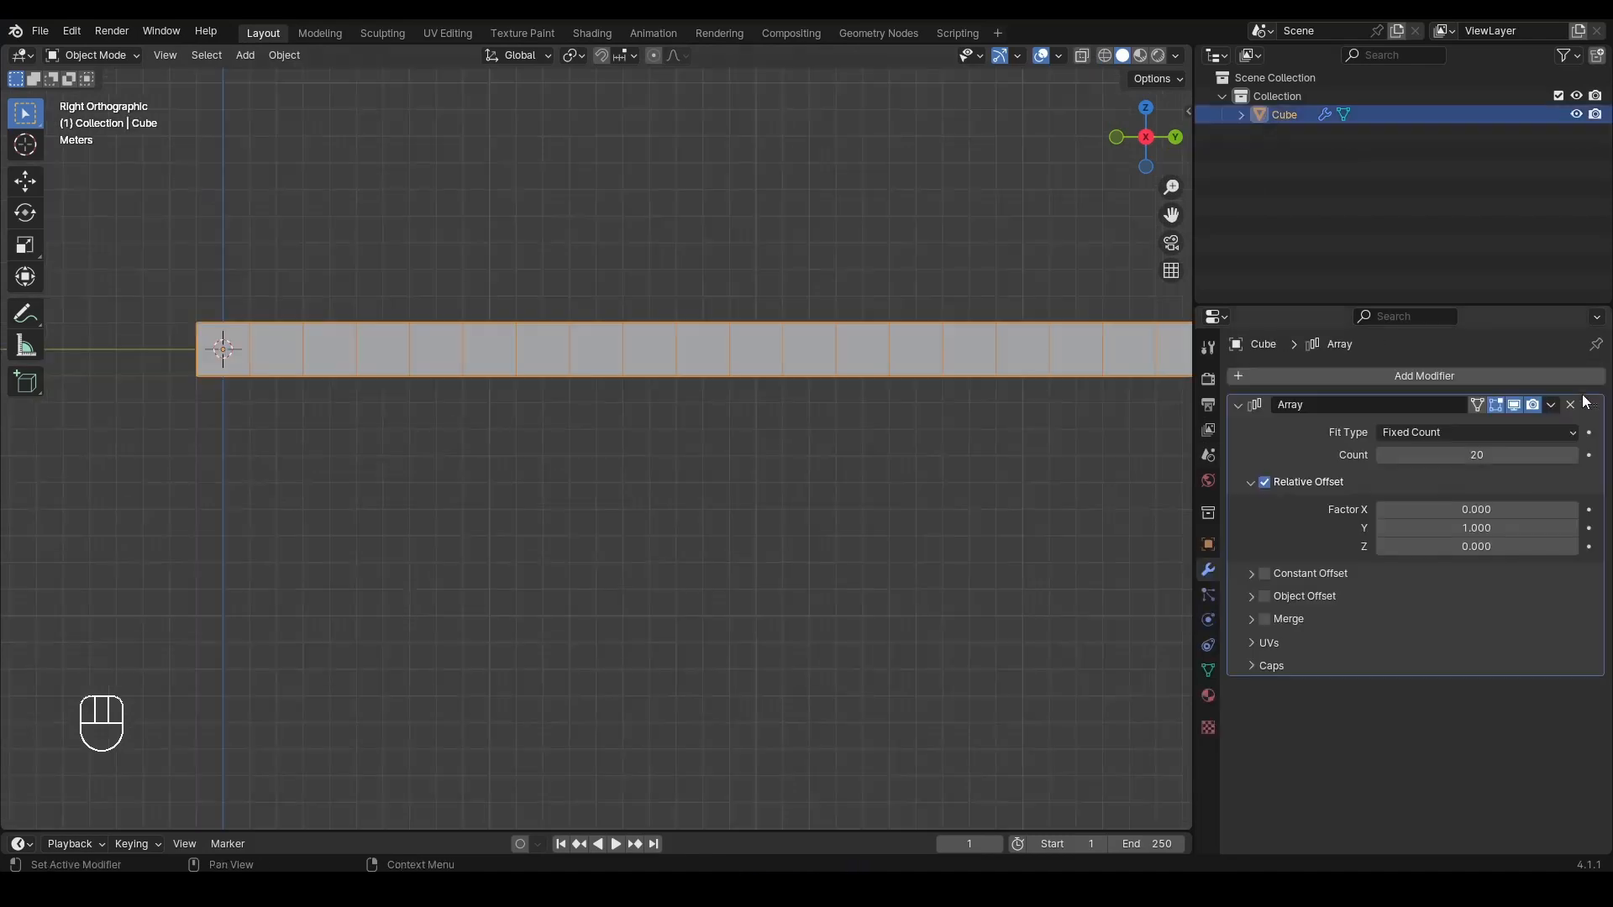
left_click(1554, 432)
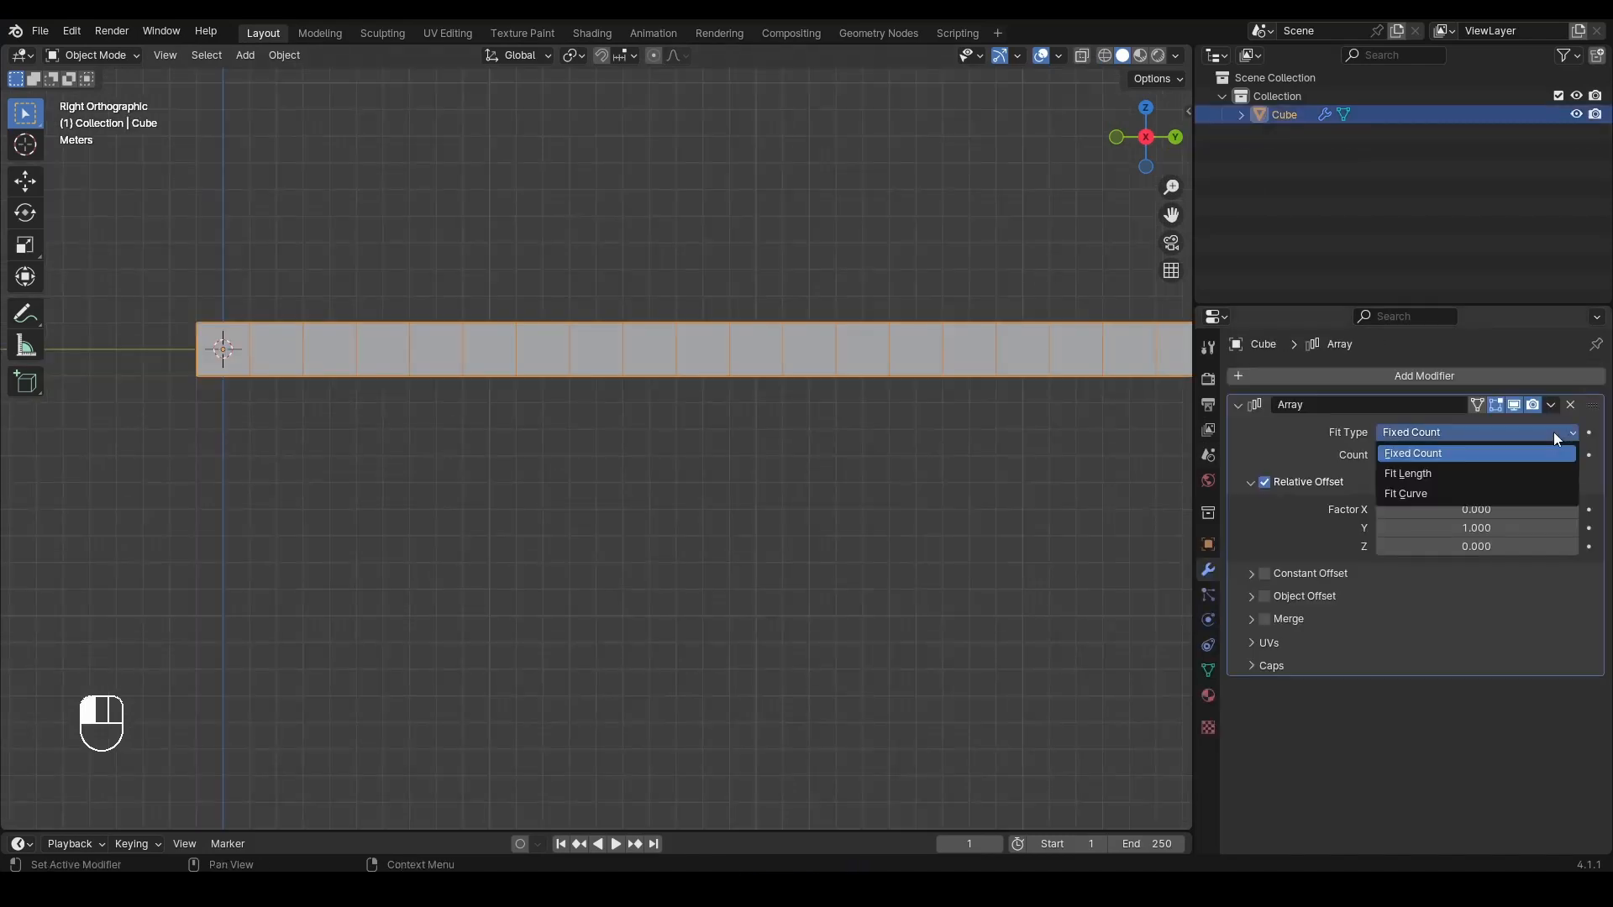
left_click(1287, 508)
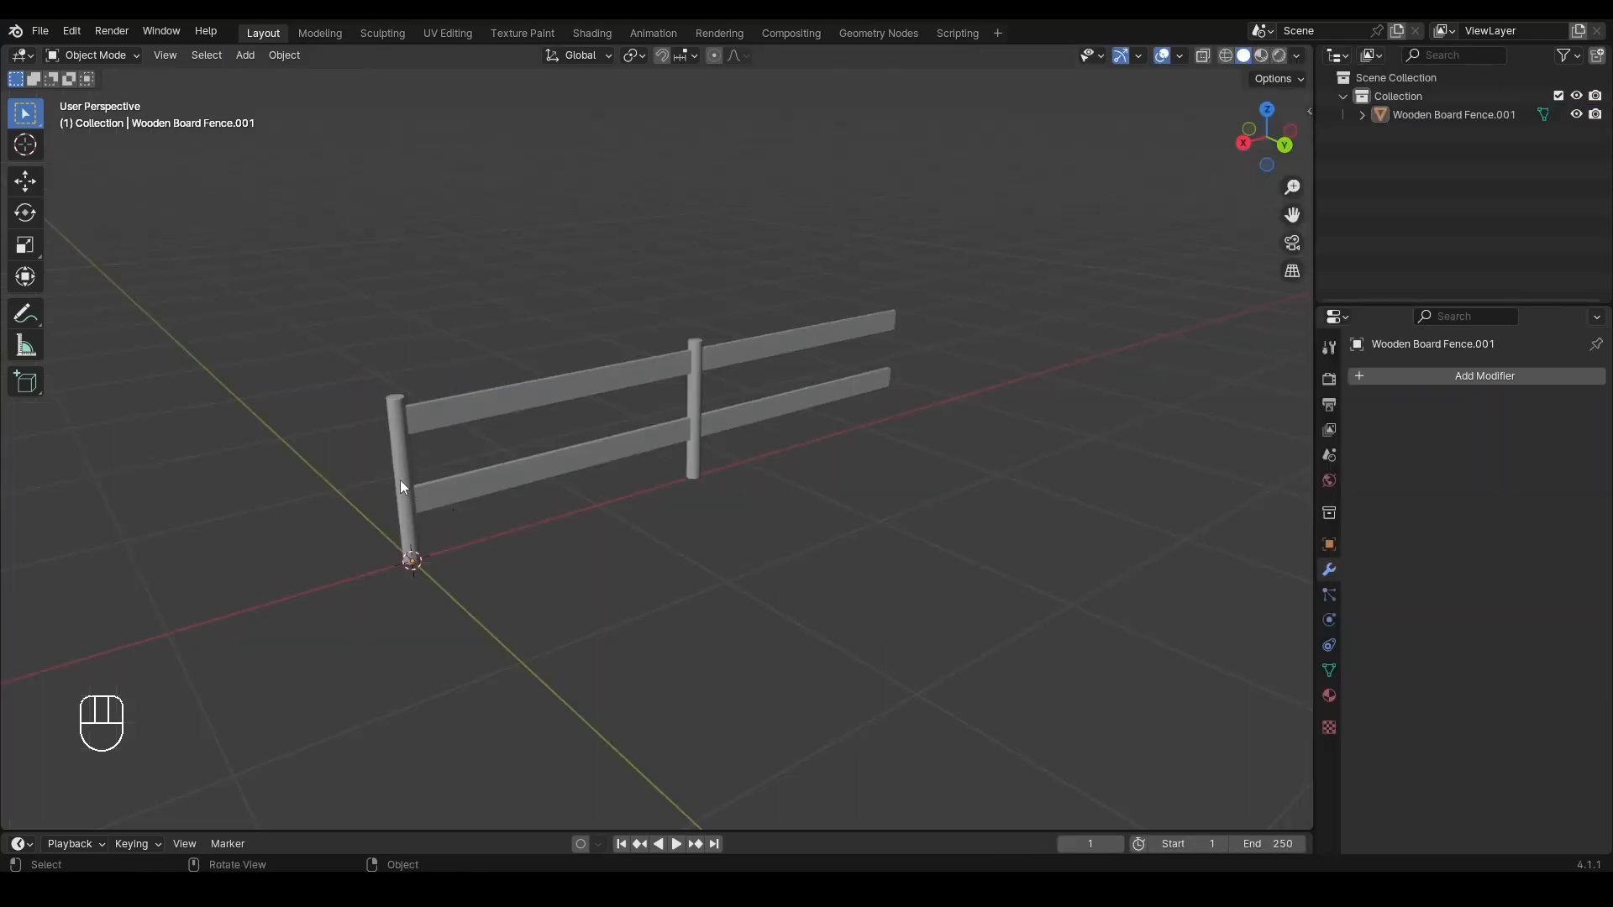
Step: Select the wooden fence, widen the properties area and add an Array modifier to the fence
left_click(617, 455)
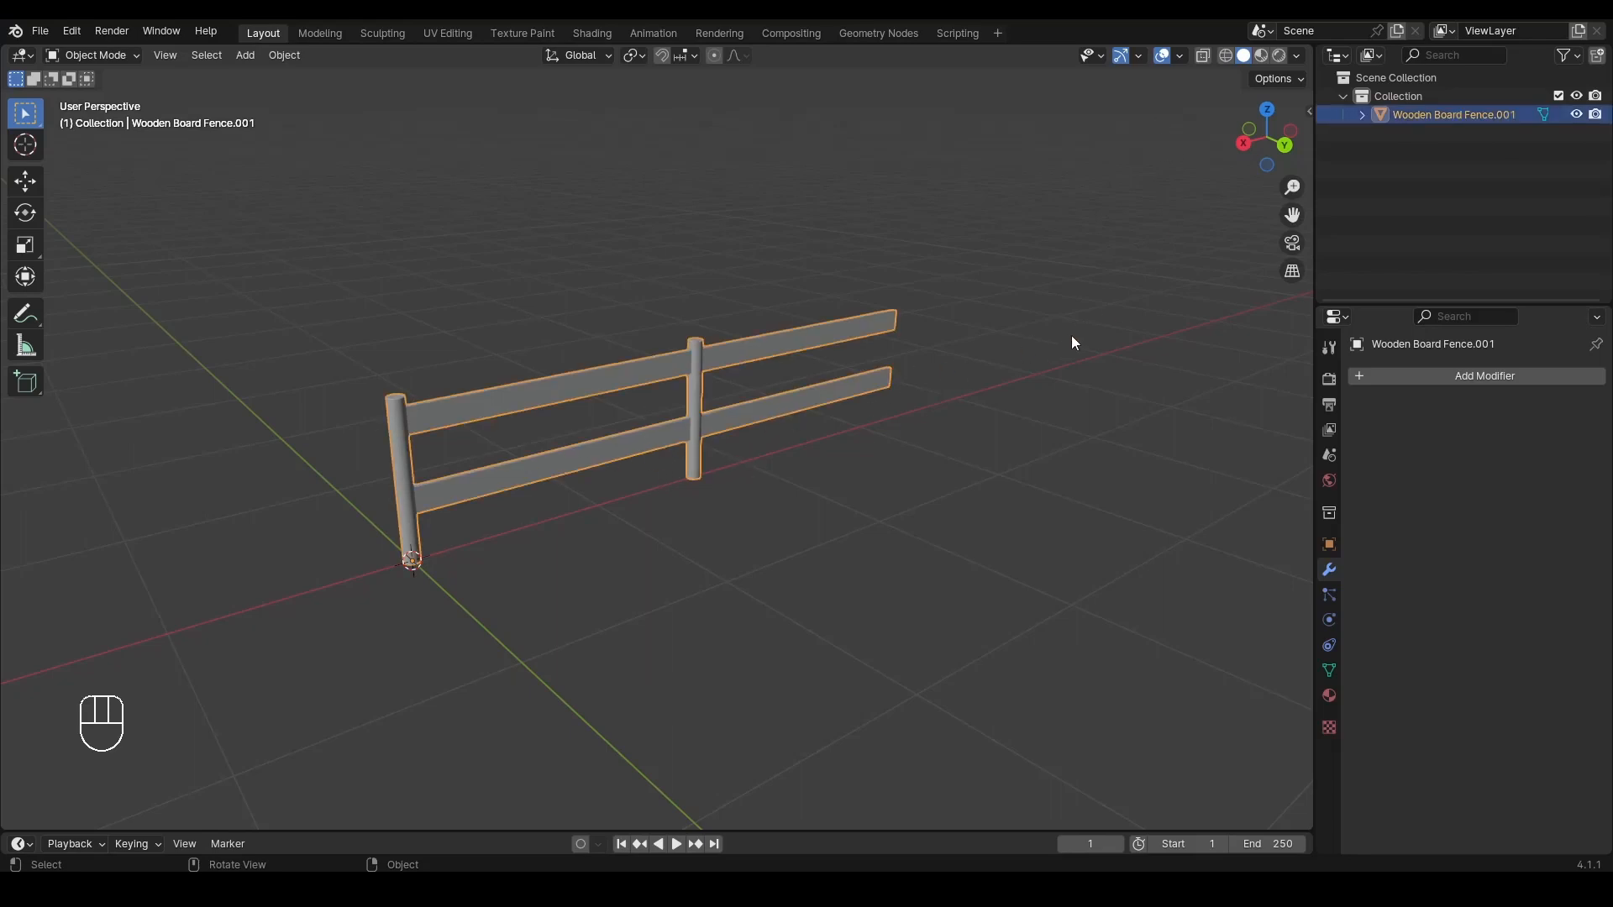
left_click_drag(1316, 394, 1218, 395)
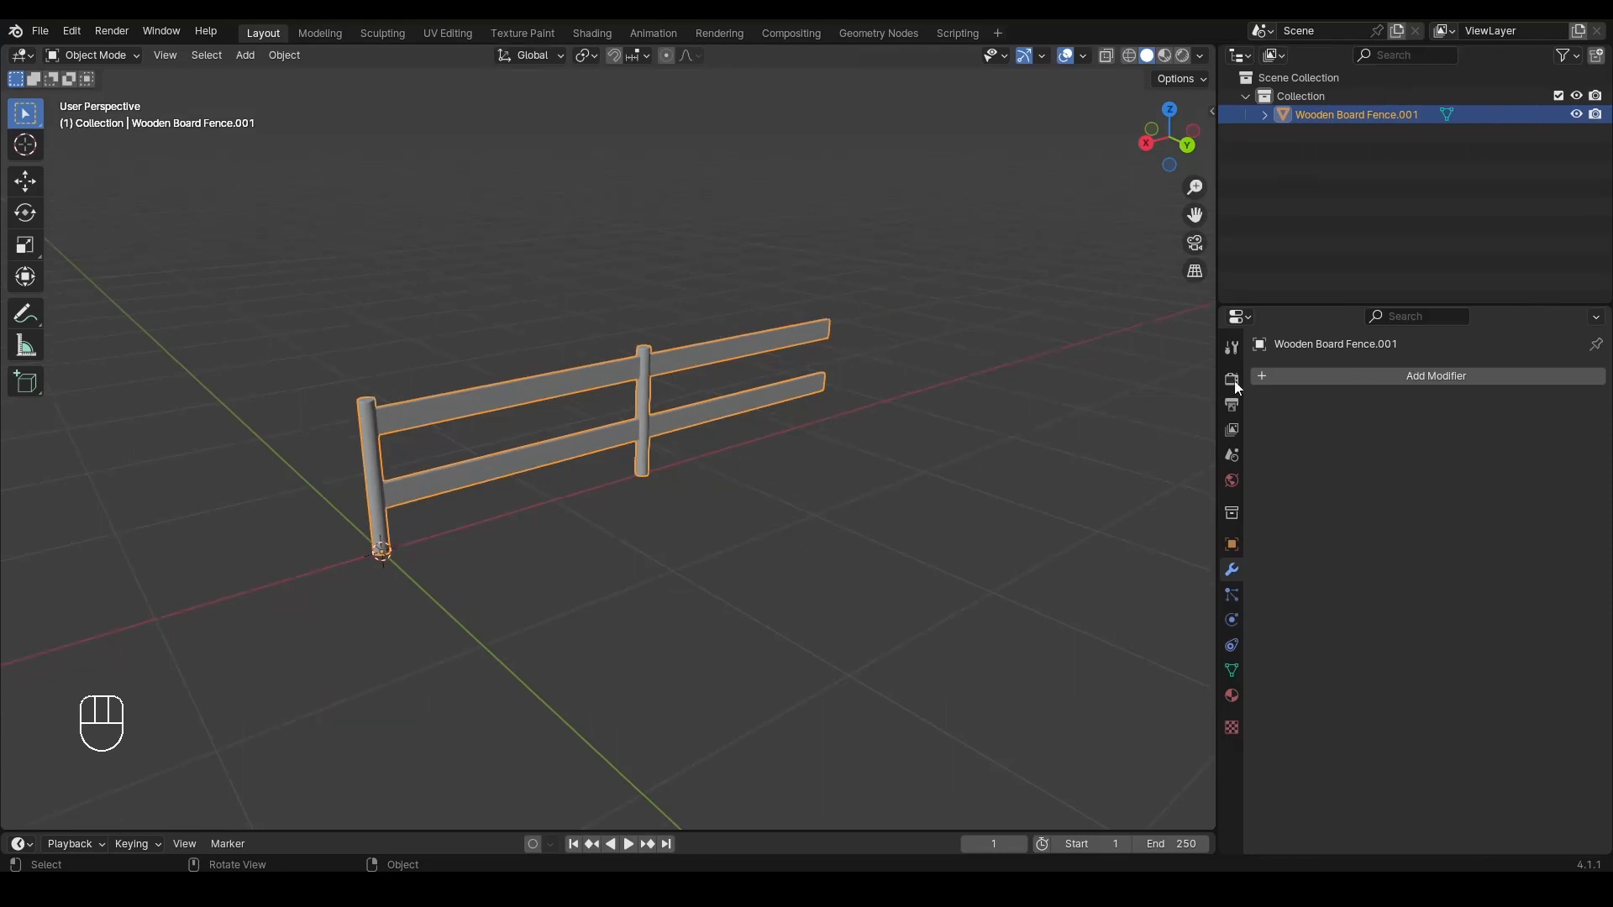
left_click(1383, 380)
left_click(1384, 380)
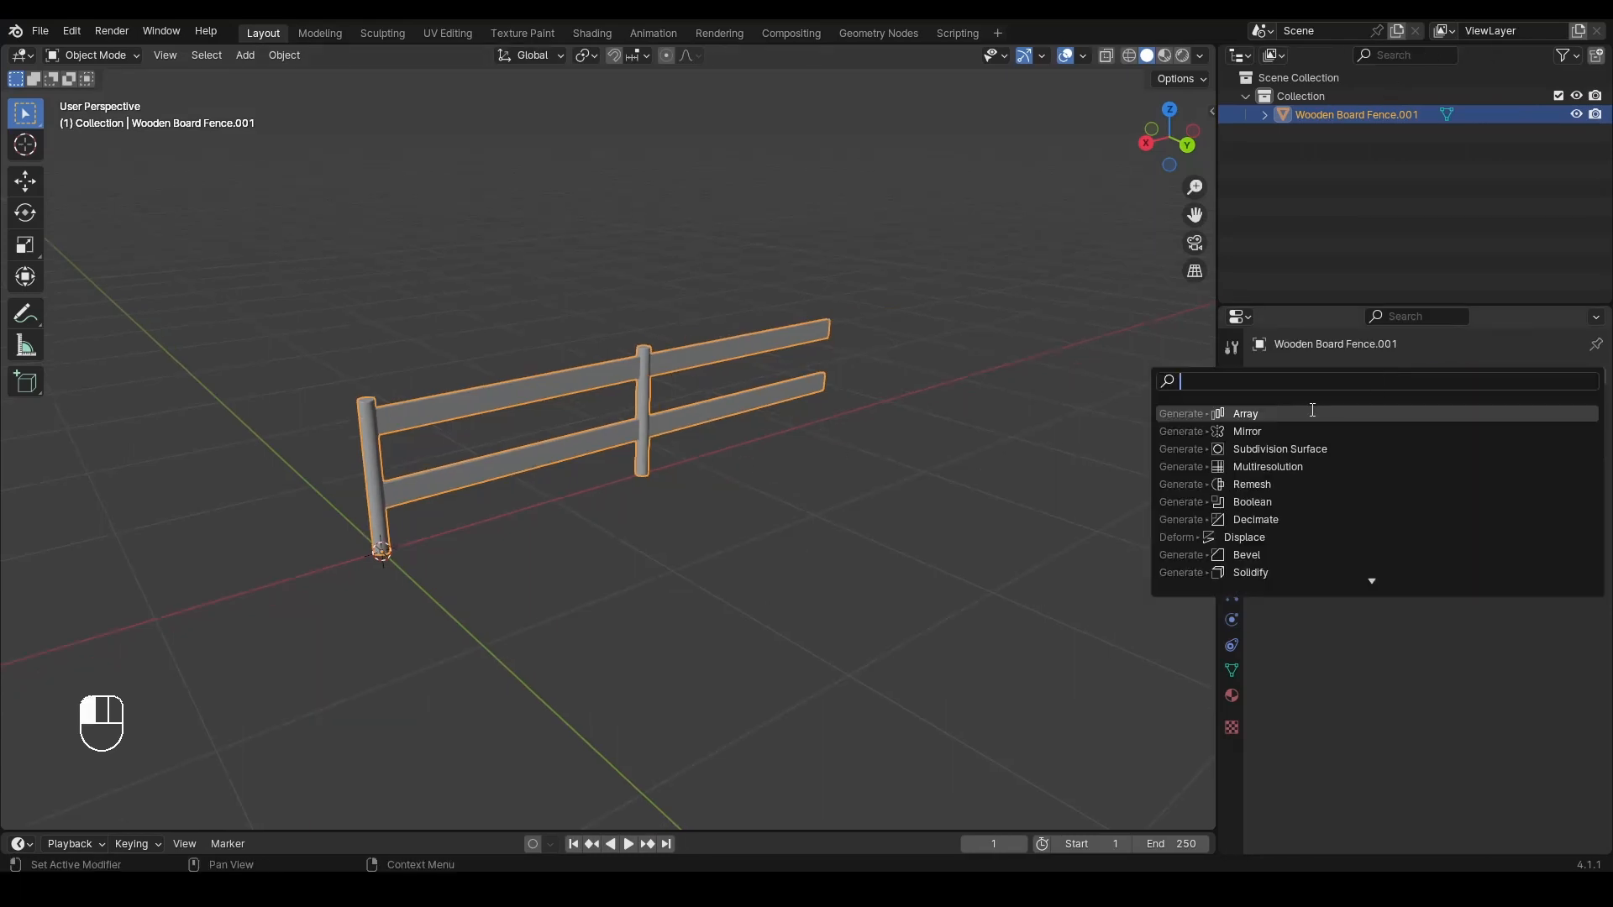
left_click(1271, 414)
Step: Set the fence array's relative offset to X 0 and Y 1 so the copies continue along the fence
left_click_drag(641, 424, 469, 490, "alt")
double_click(1485, 509)
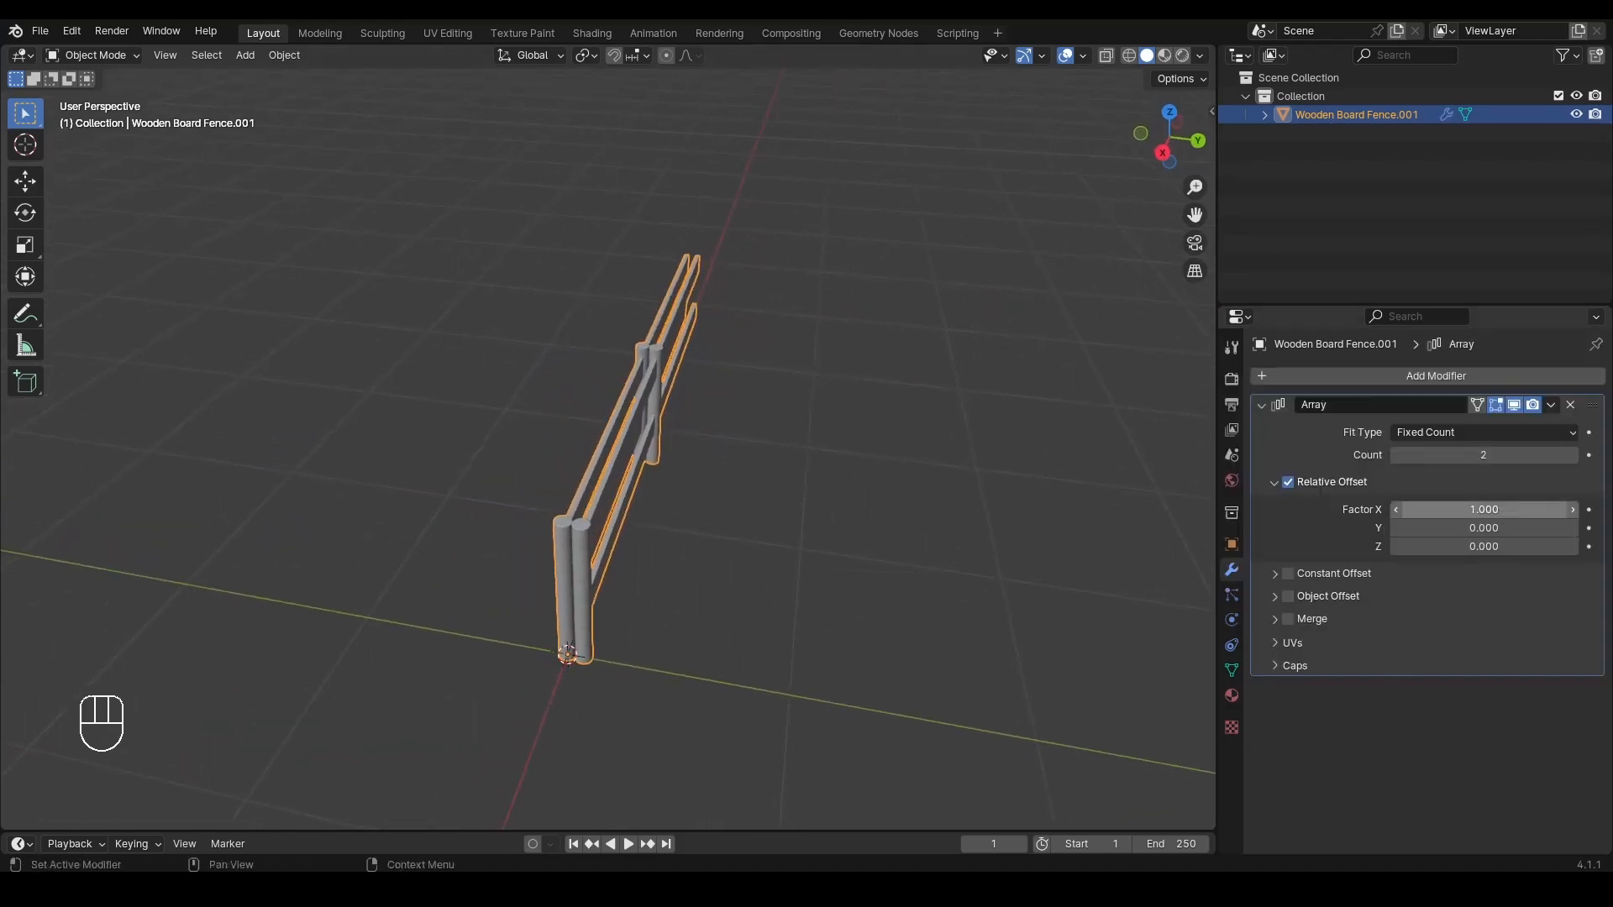
type("0")
key("Return")
double_click(1485, 527)
type("1")
key("Return")
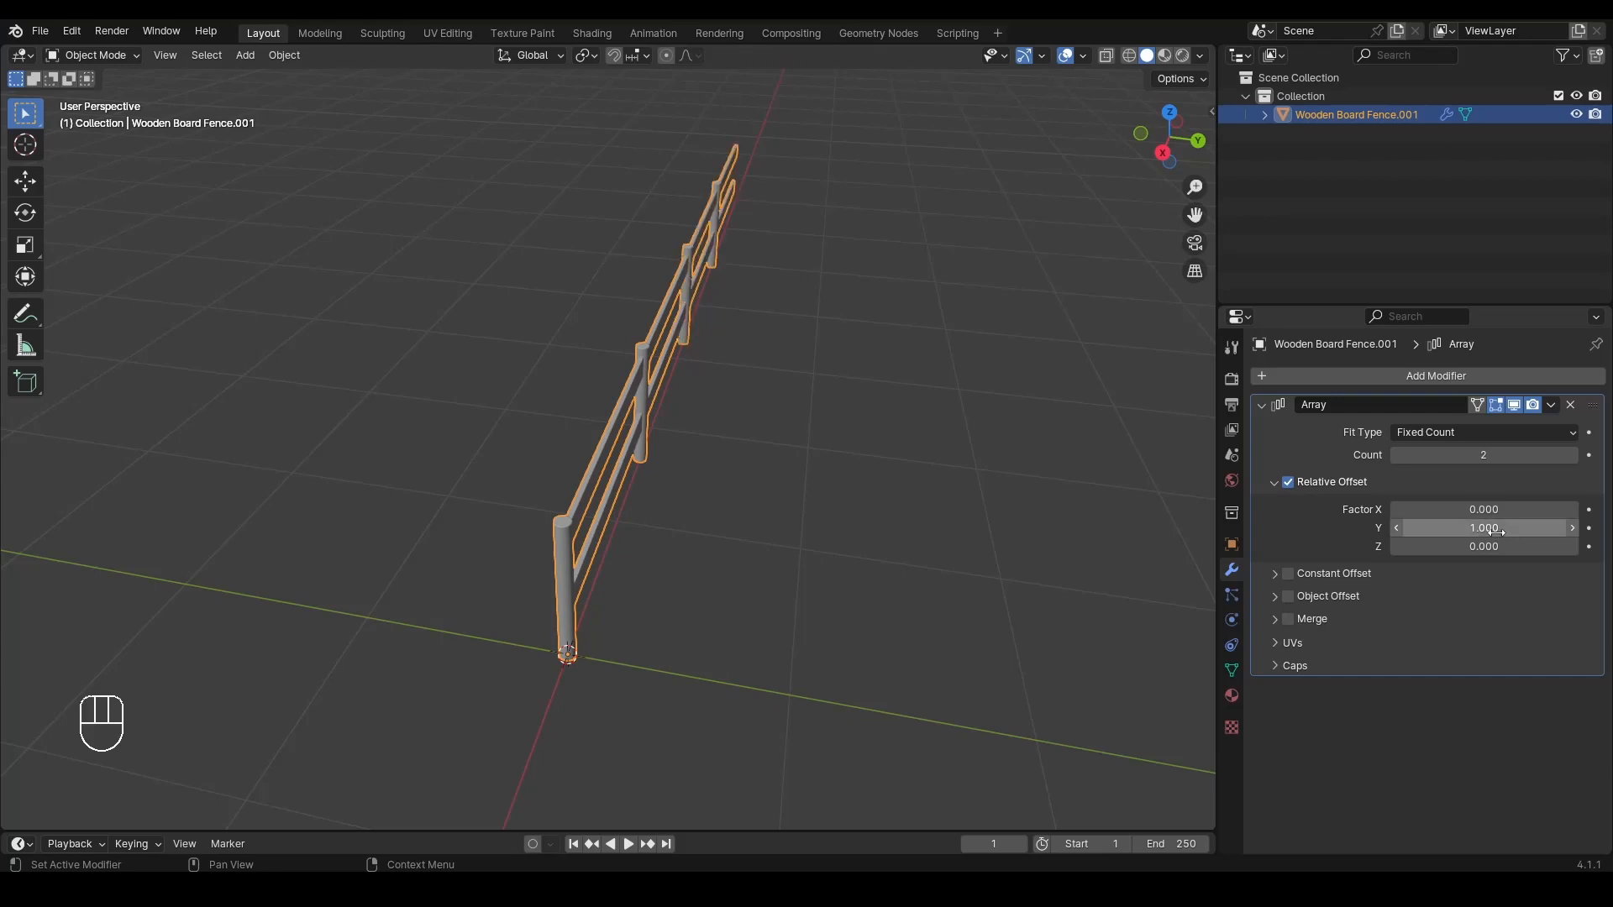
mouse_move(806, 453)
left_mouse_down("alt")
mouse_move(502, 393)
mouse_move(900, 447)
mouse_move(802, 464)
left_mouse_up("alt")
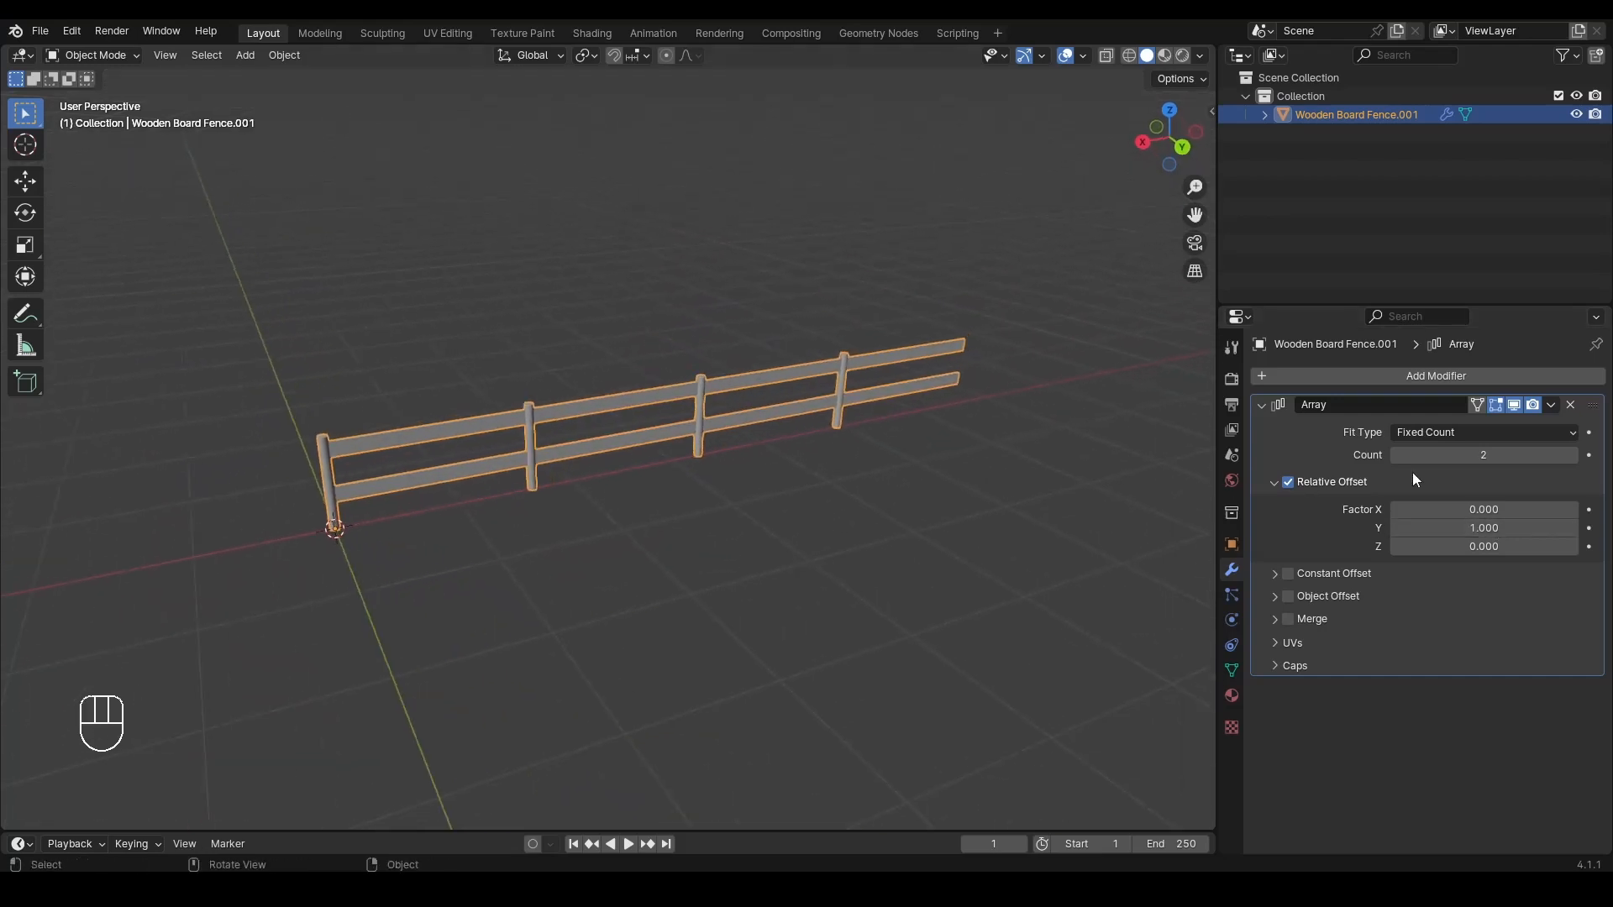
Step: Raise the fence array's count to 12, deselect the fence and inspect the extended row
left_click_drag(1484, 455, 1524, 454)
scroll(729, 452, "down", 6)
left_click(728, 452)
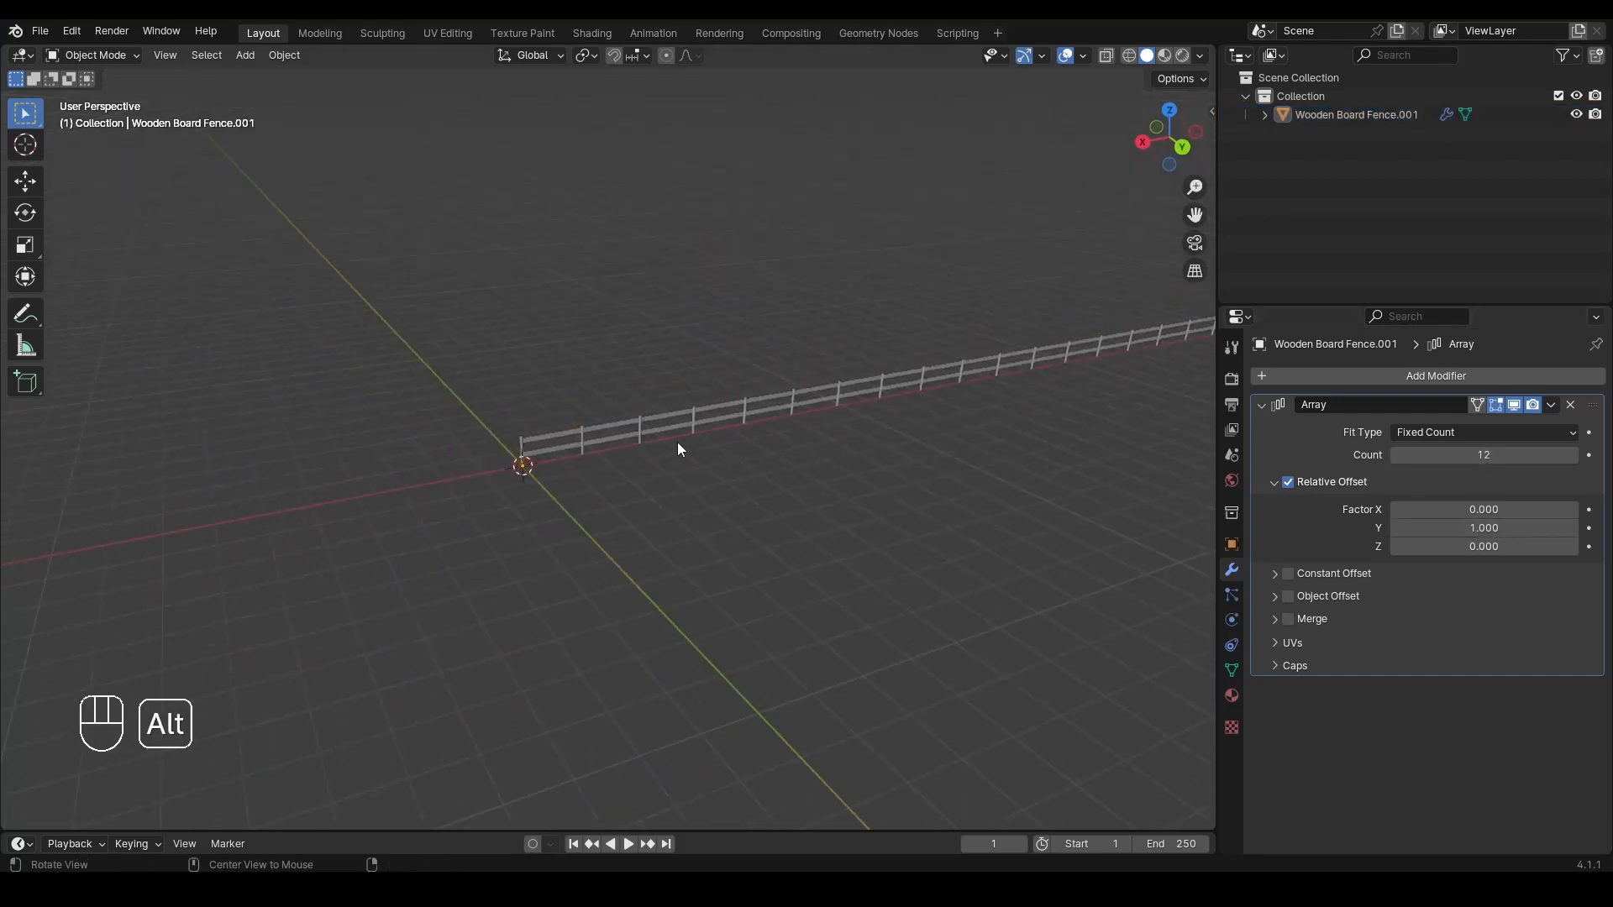
left_click_drag(678, 442, 875, 541, "alt")
scroll(925, 542, "up", 4)
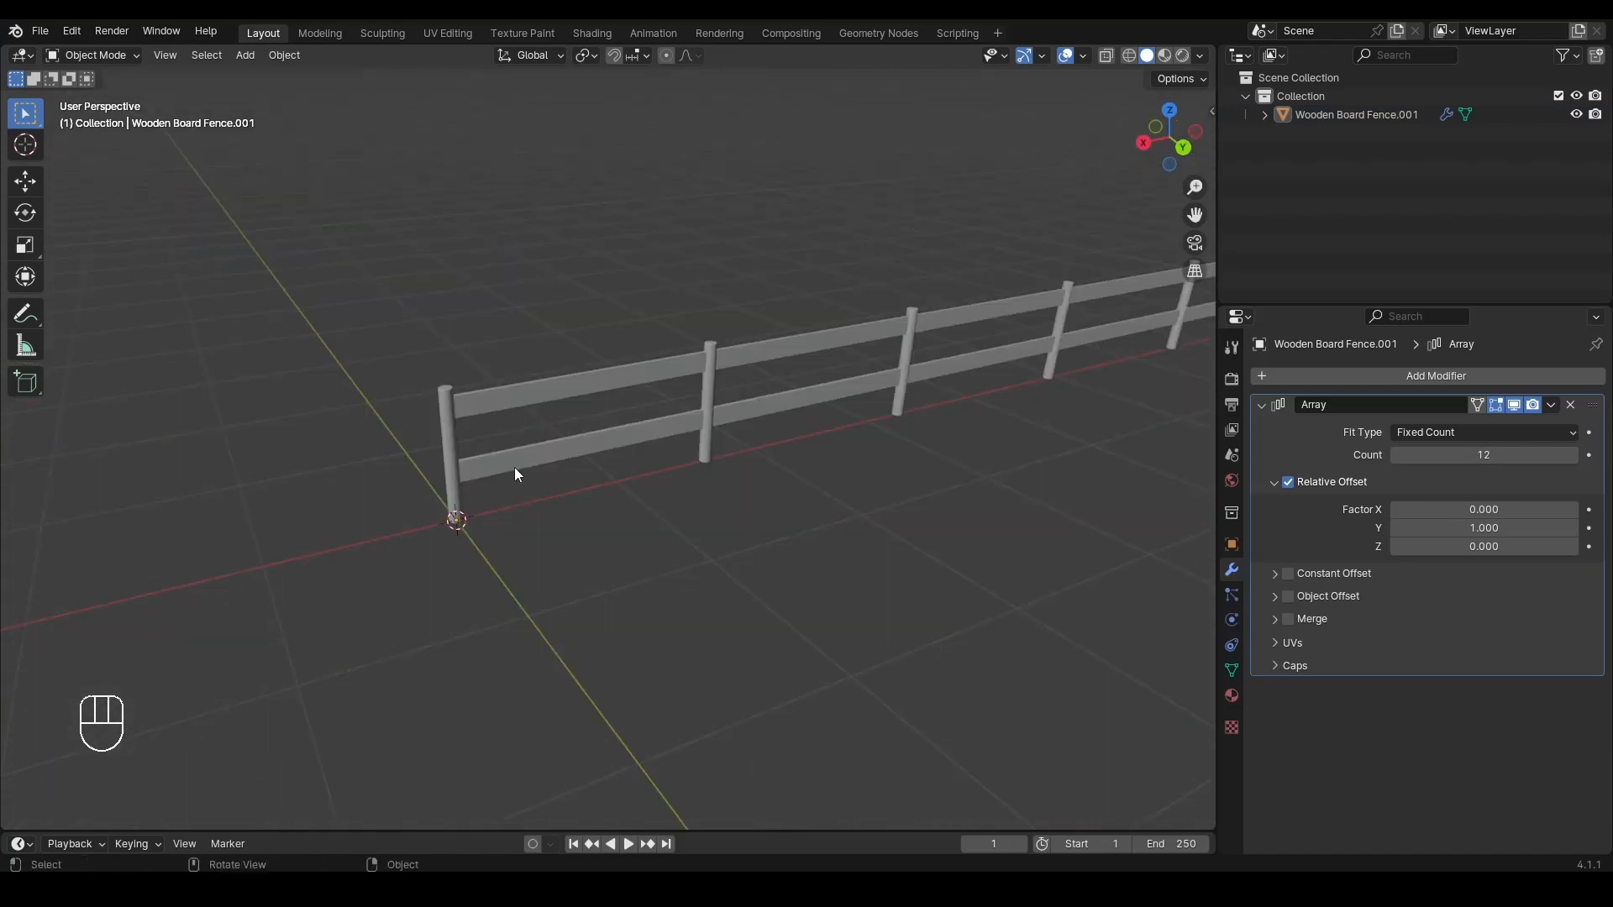
scroll(515, 474, "down", 5)
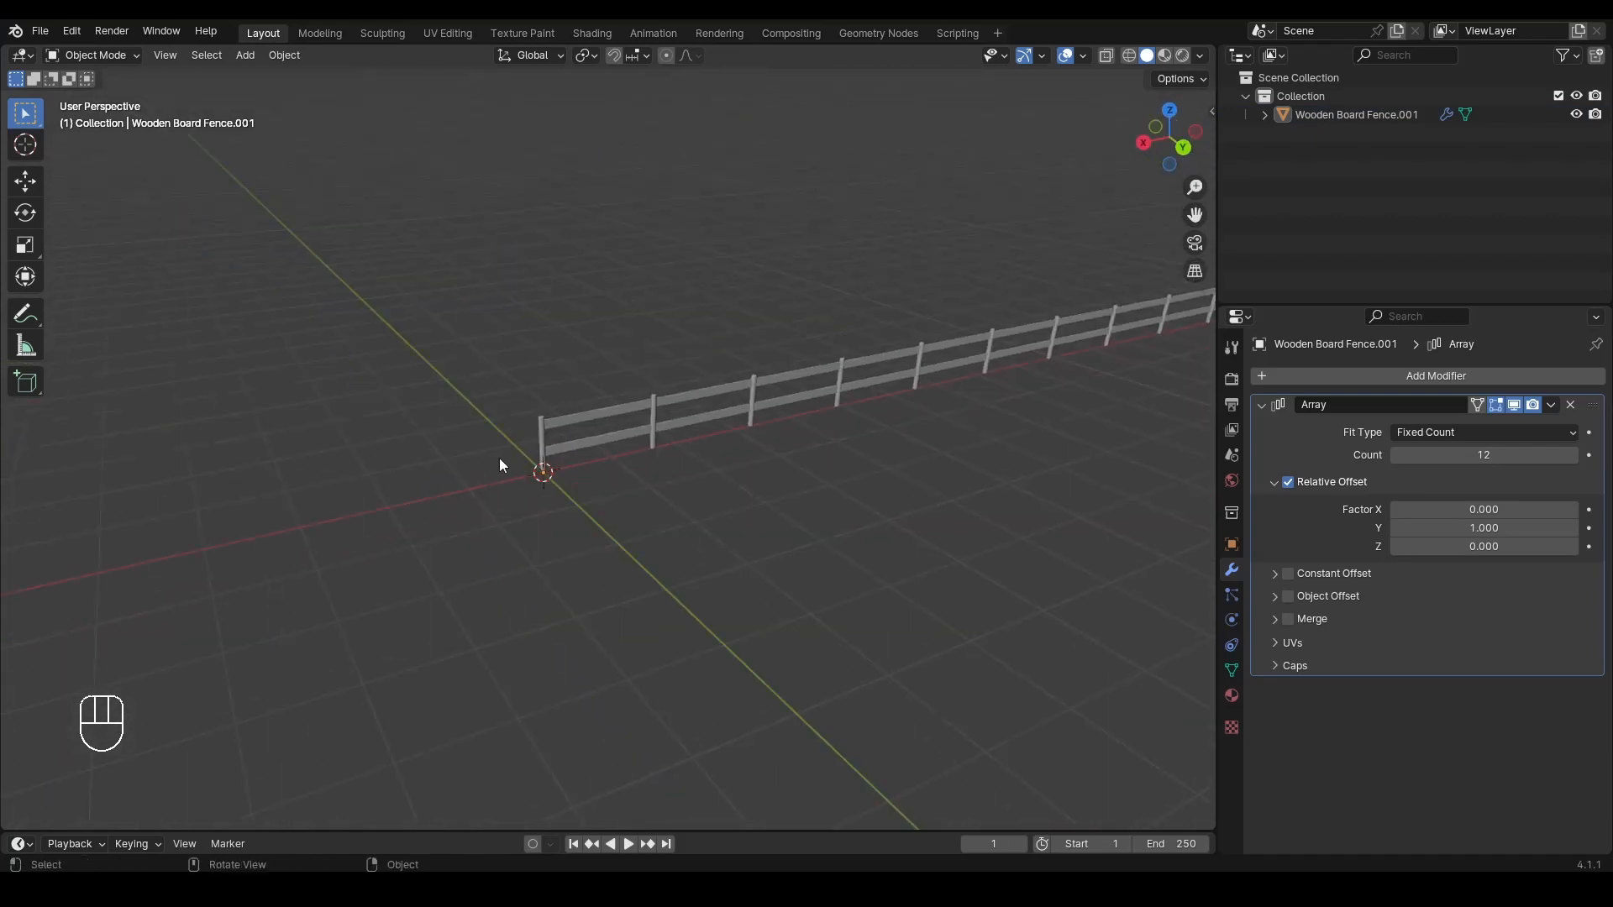
left_click_drag(504, 462, 605, 474, "alt")
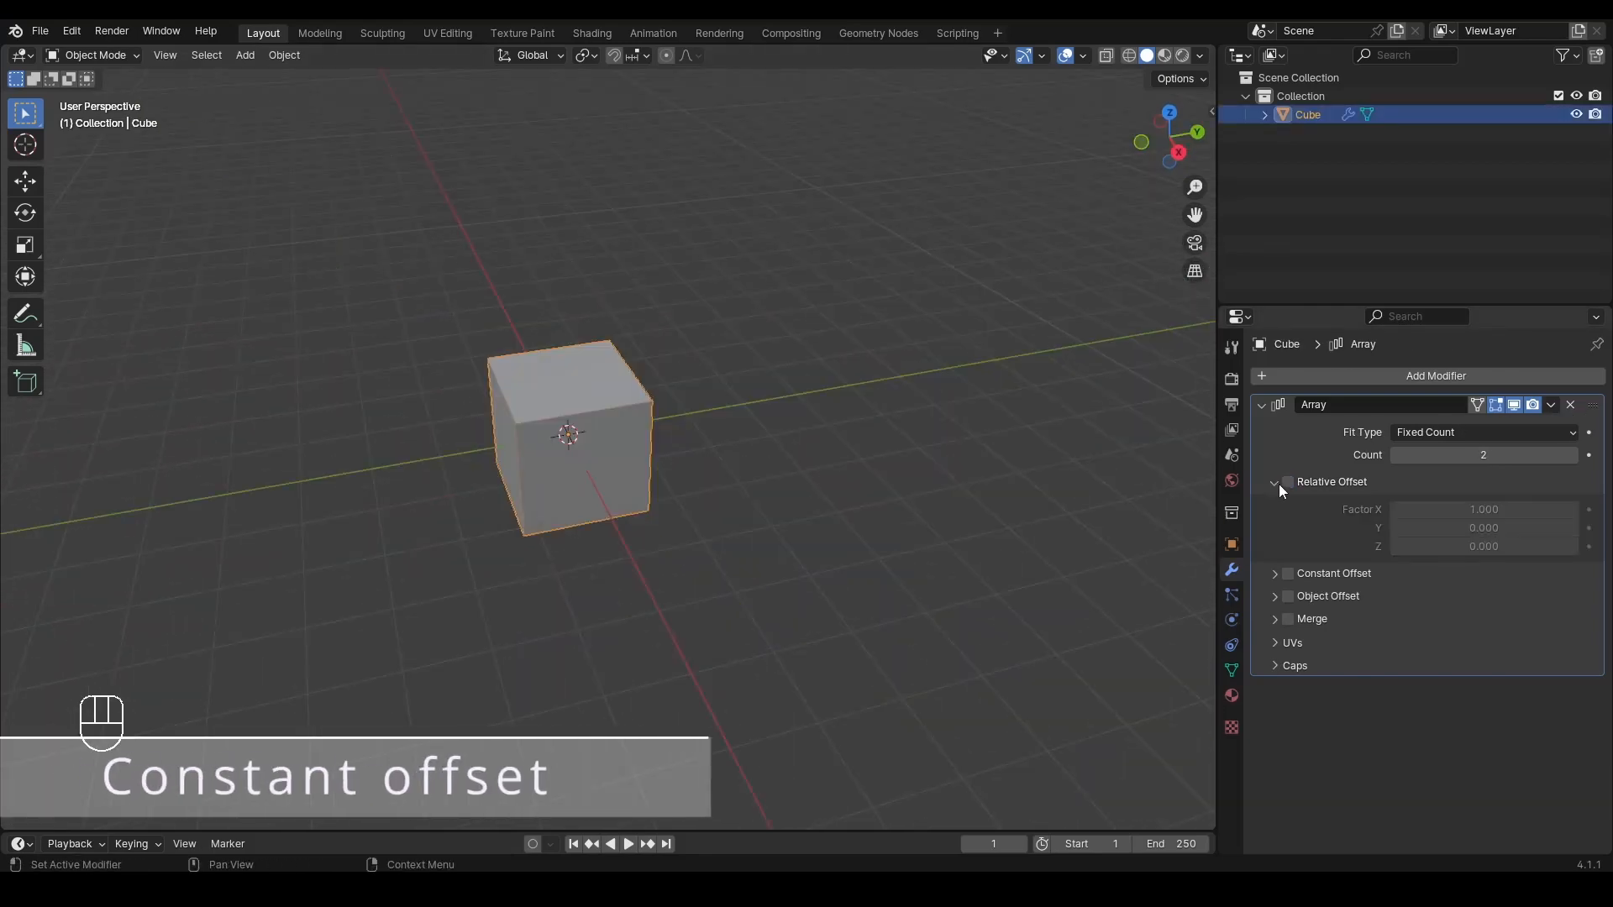
Step: Turn the cube array's Relative Offset on and off again, then enable Constant Offset and show its distances
left_click(1288, 482)
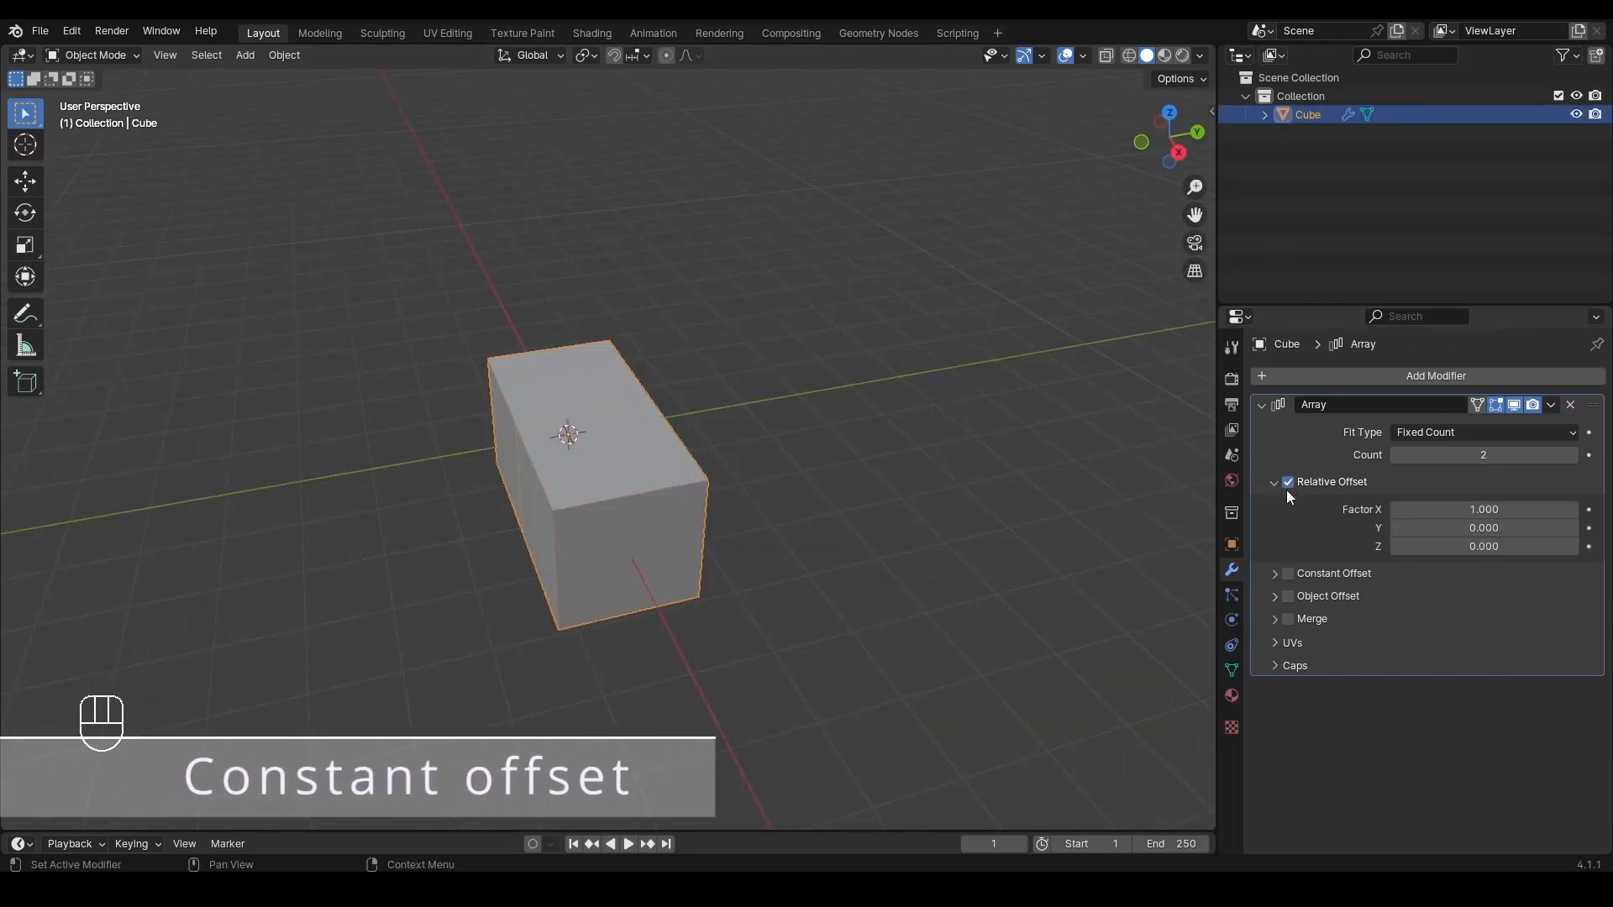
left_click(1288, 483)
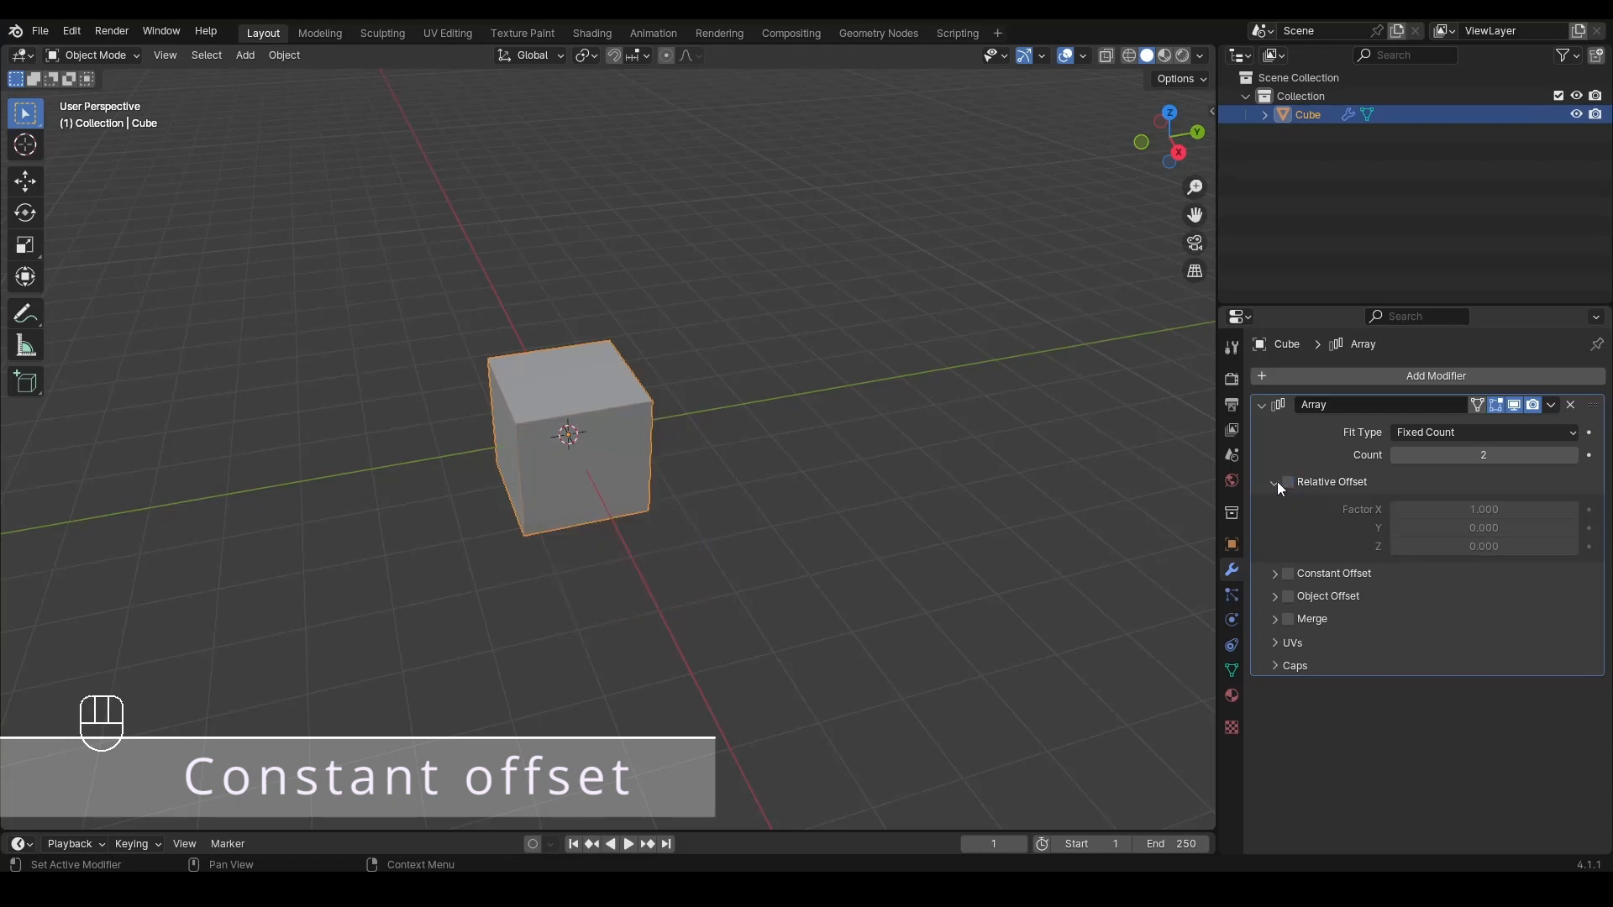
left_click(1275, 481)
left_click(1288, 505)
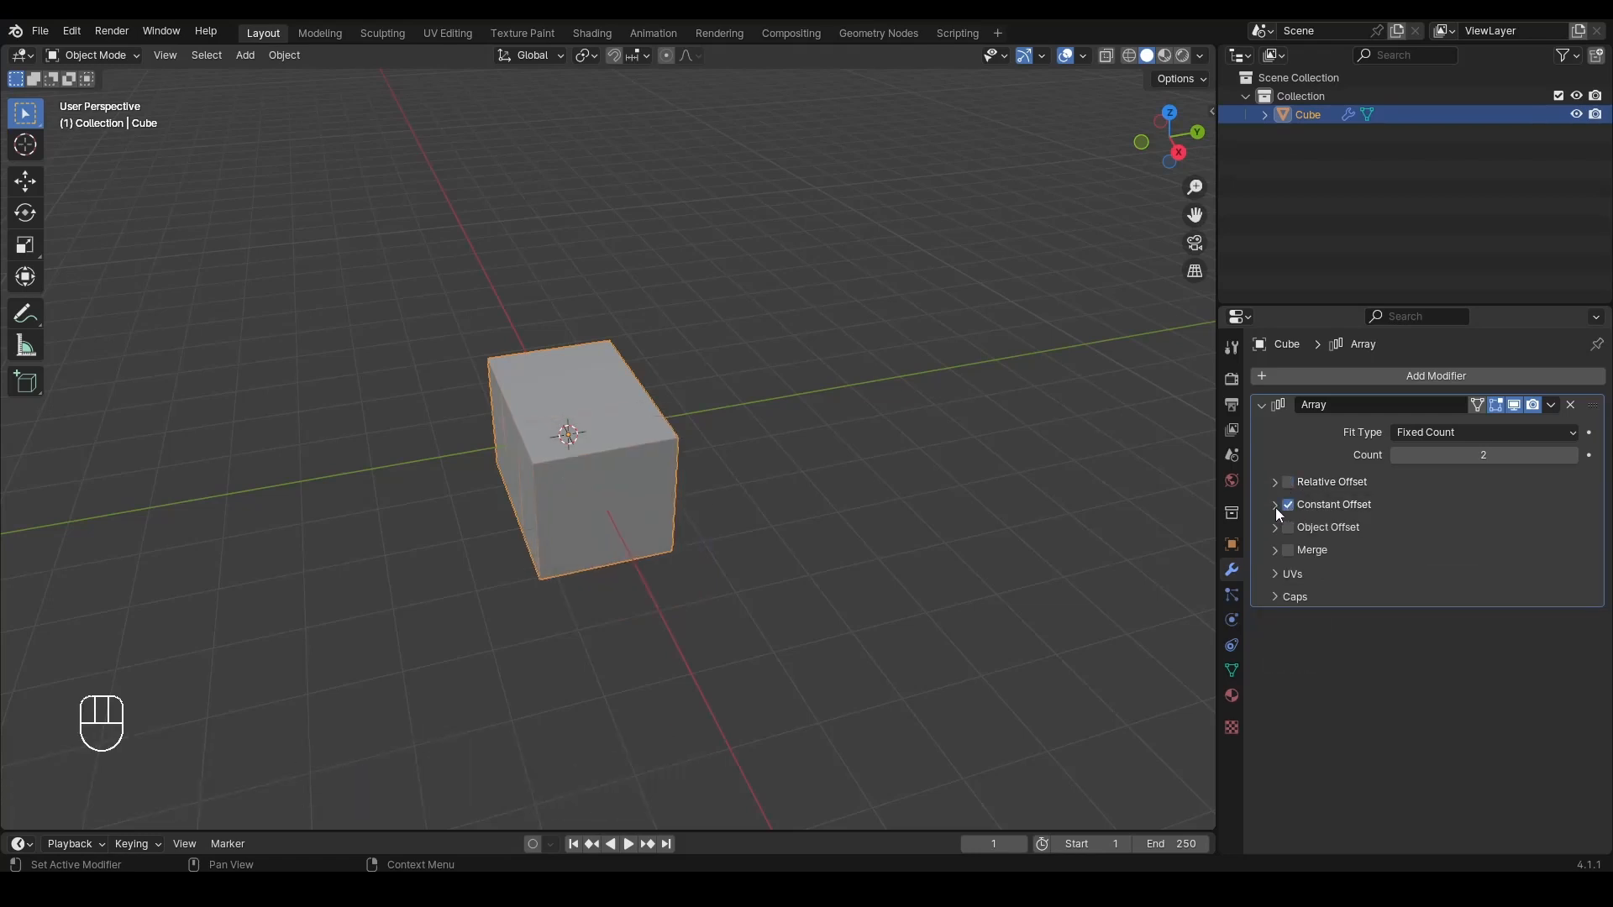
left_click(1275, 506)
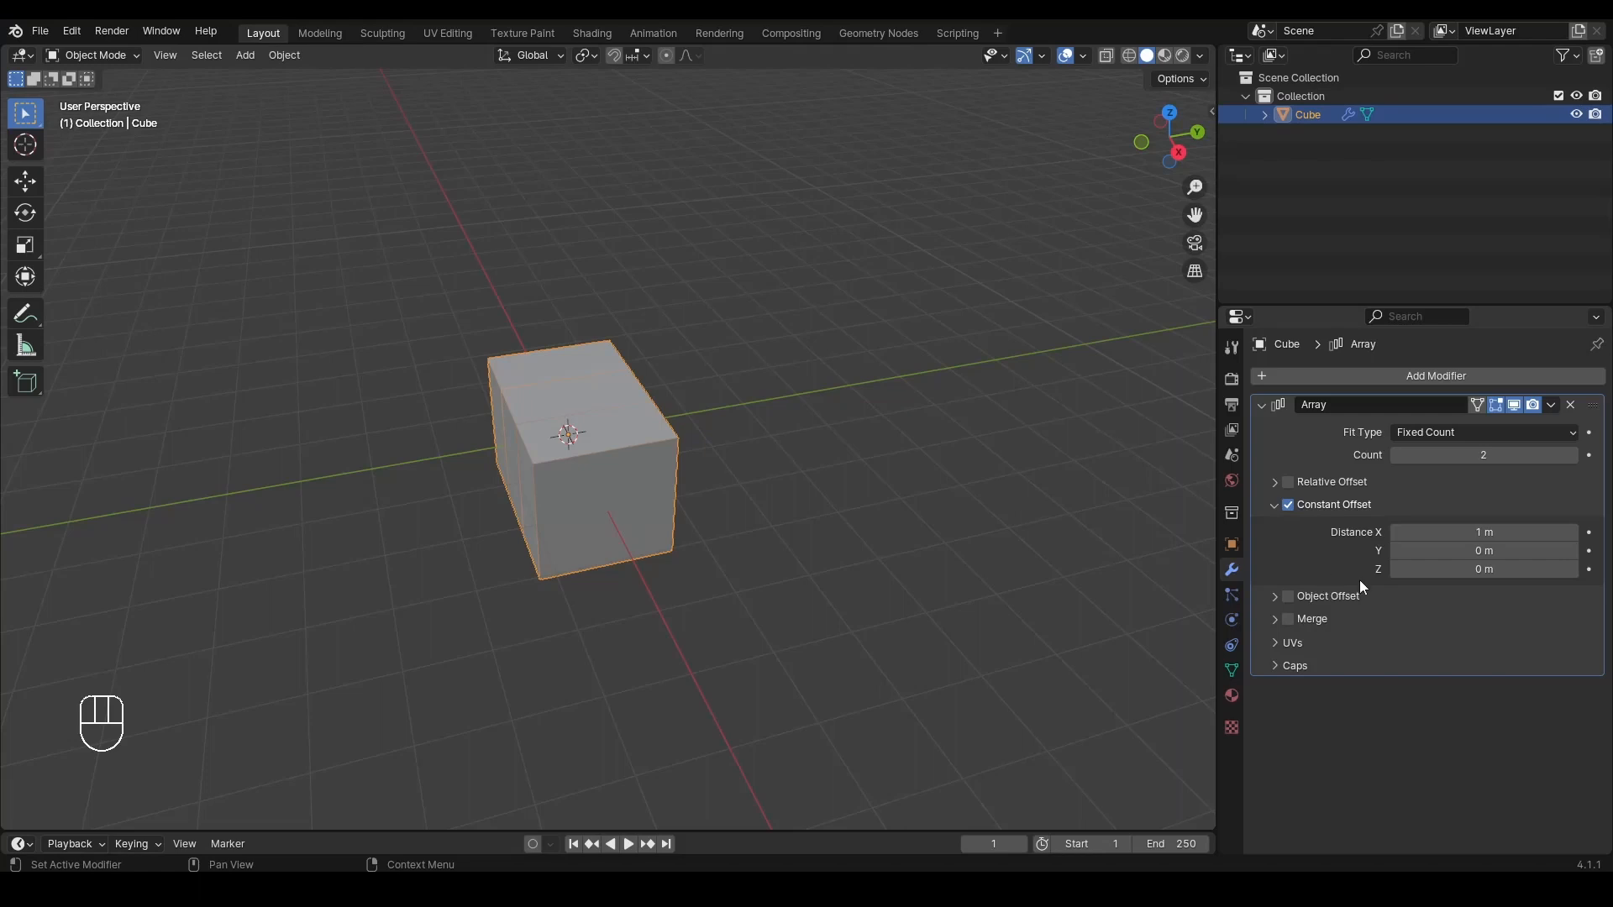
Step: Set the cube array's constant offset to X 0 m and Y 1 m, with a count of 20
left_click(1451, 536)
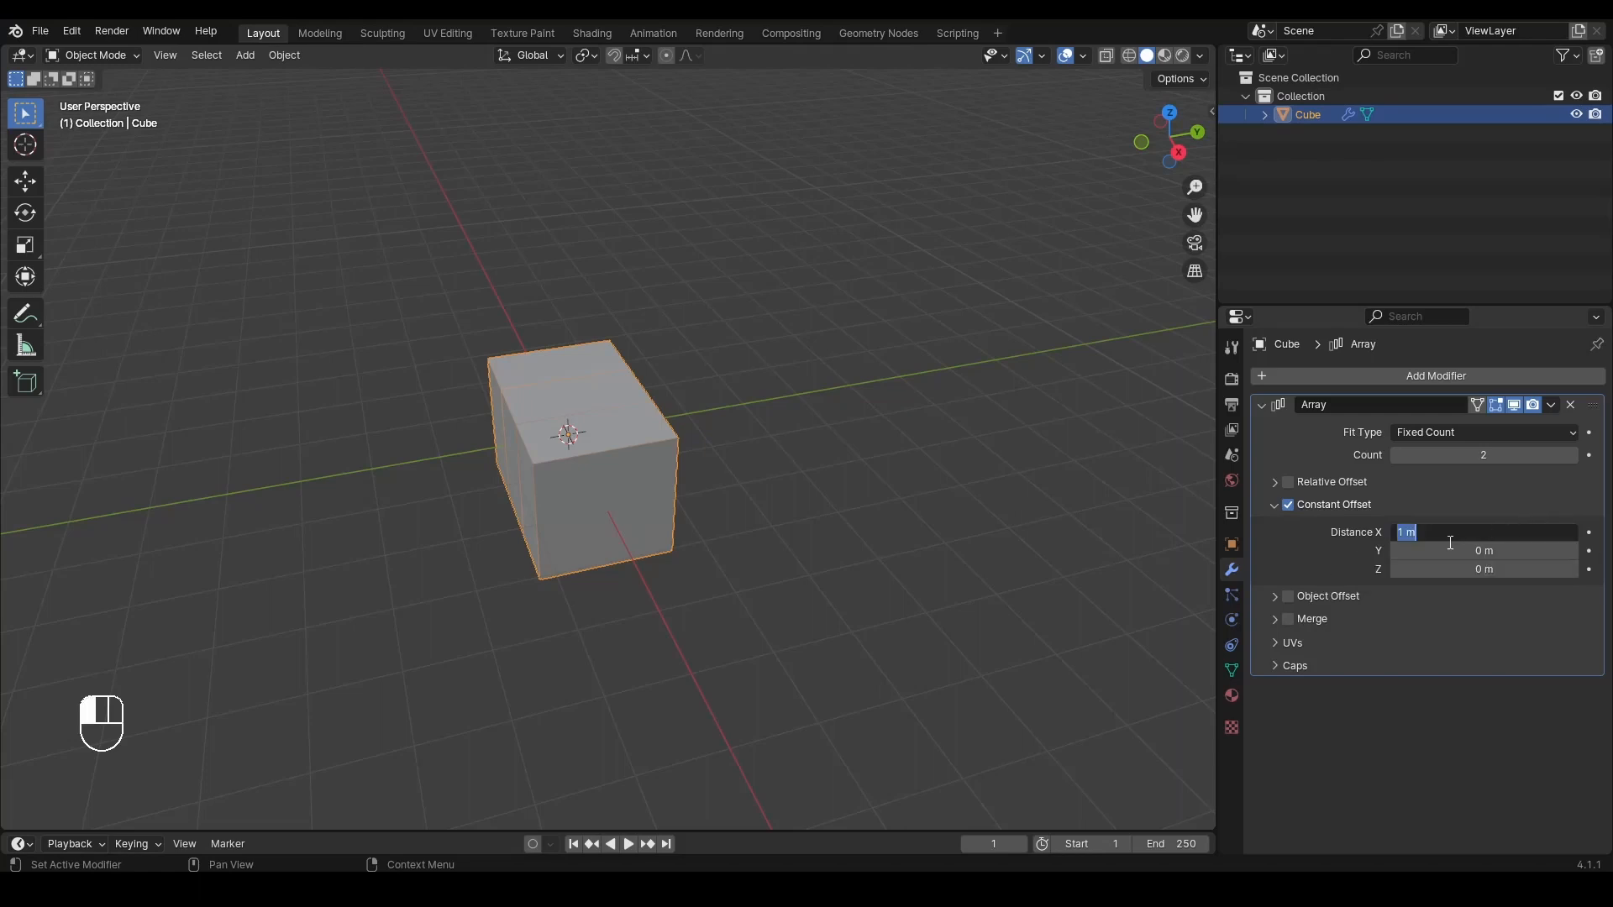
type("0")
key("Return")
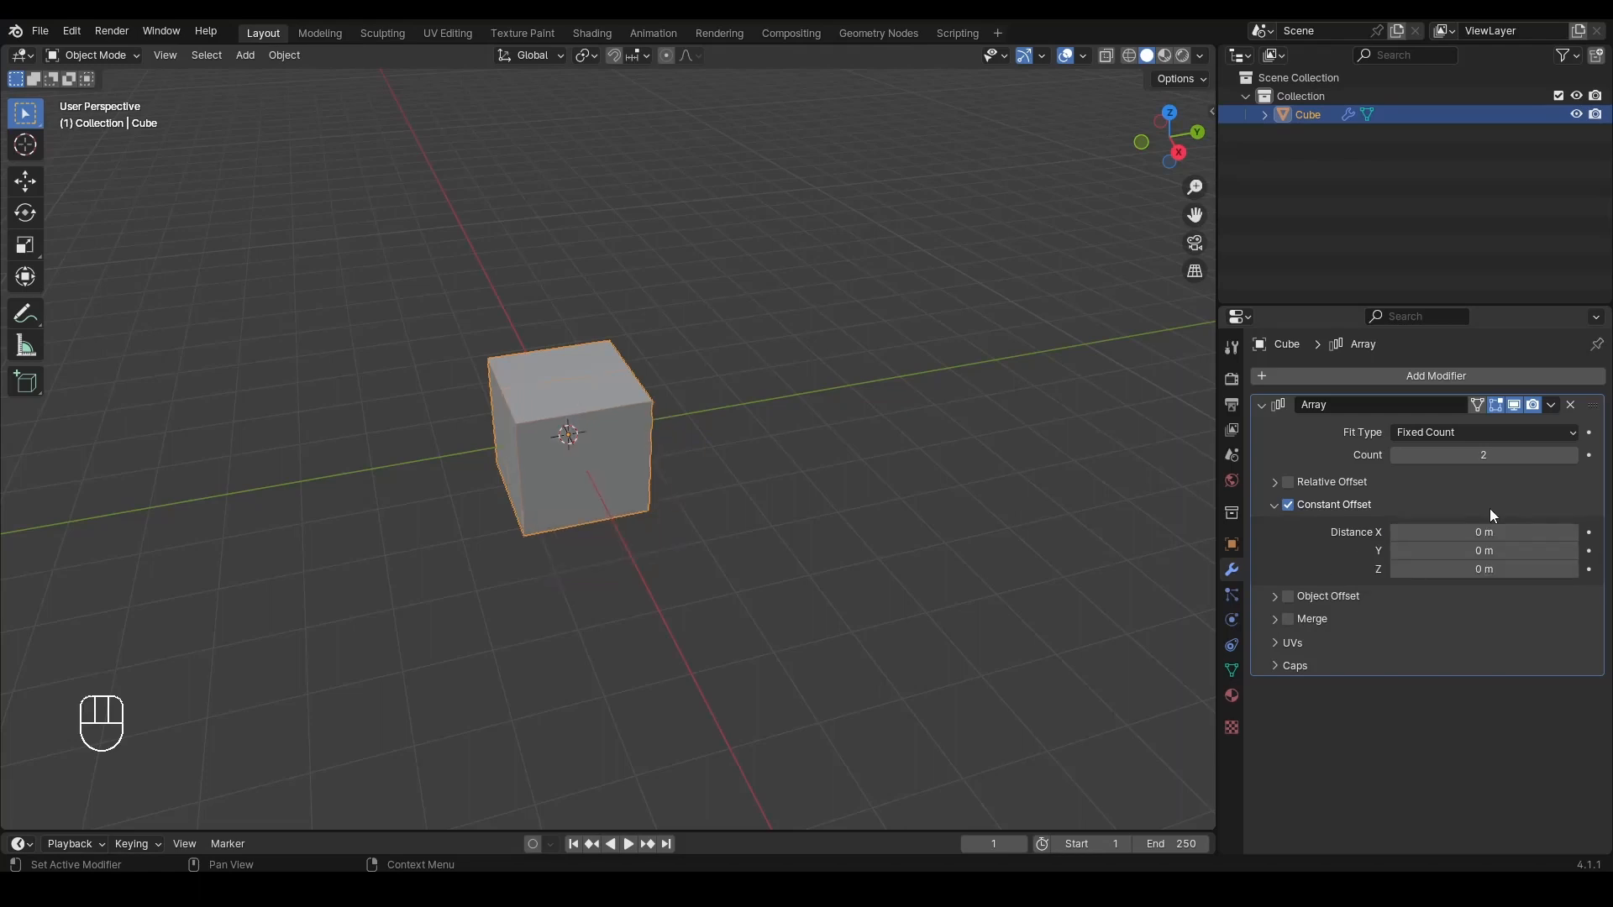
left_click(1503, 455)
type("20")
key("Return")
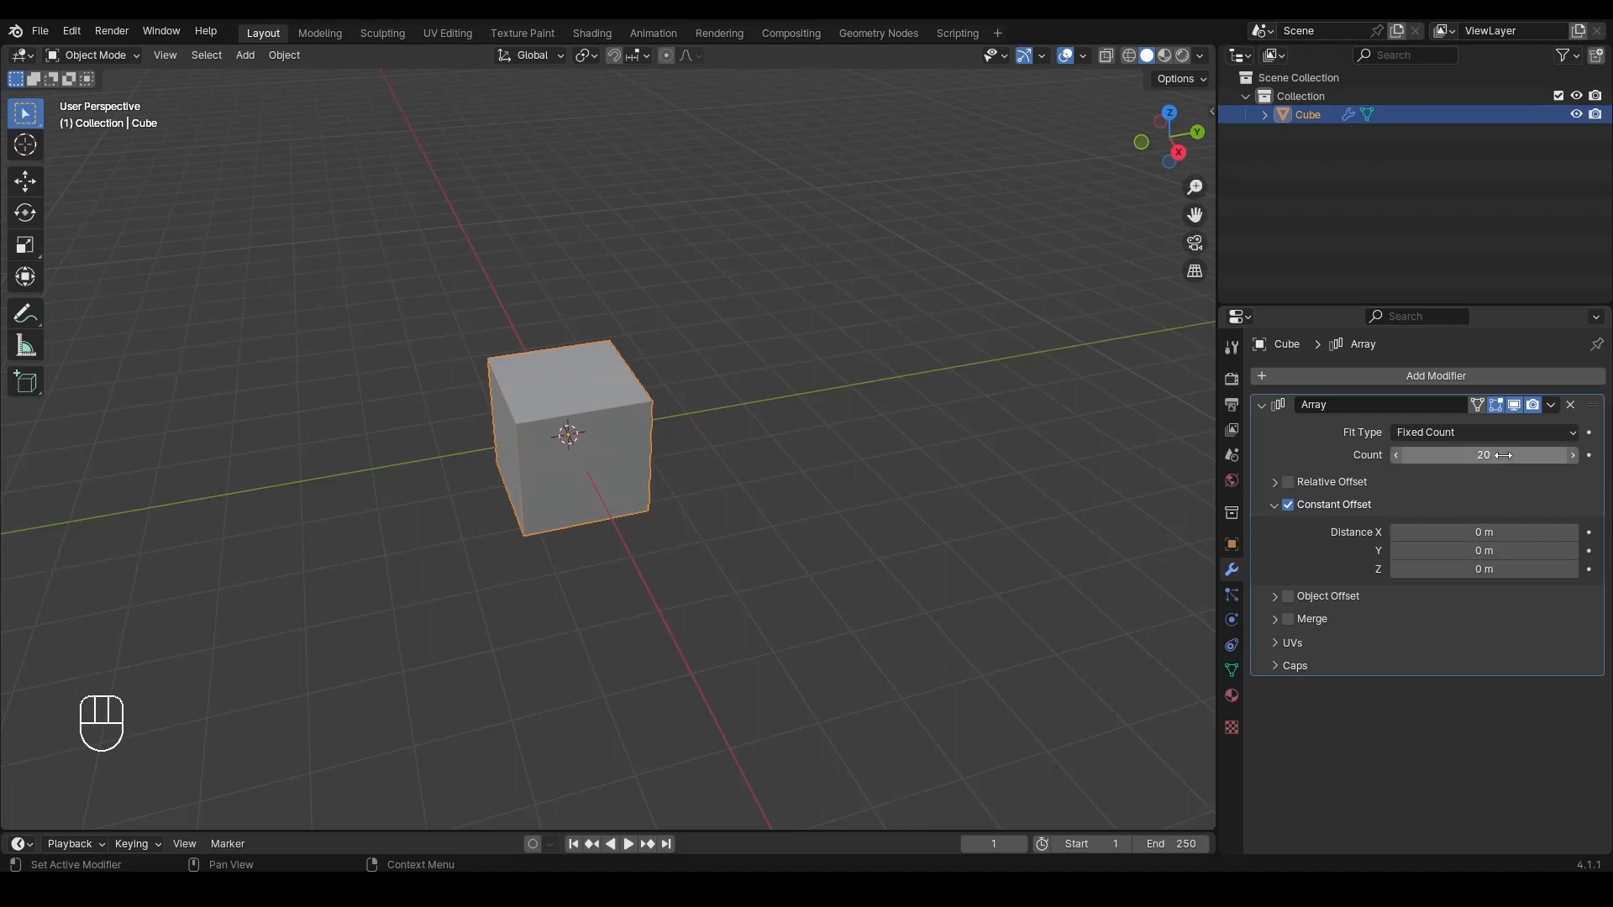
left_click(1497, 552)
type("1")
key("Return")
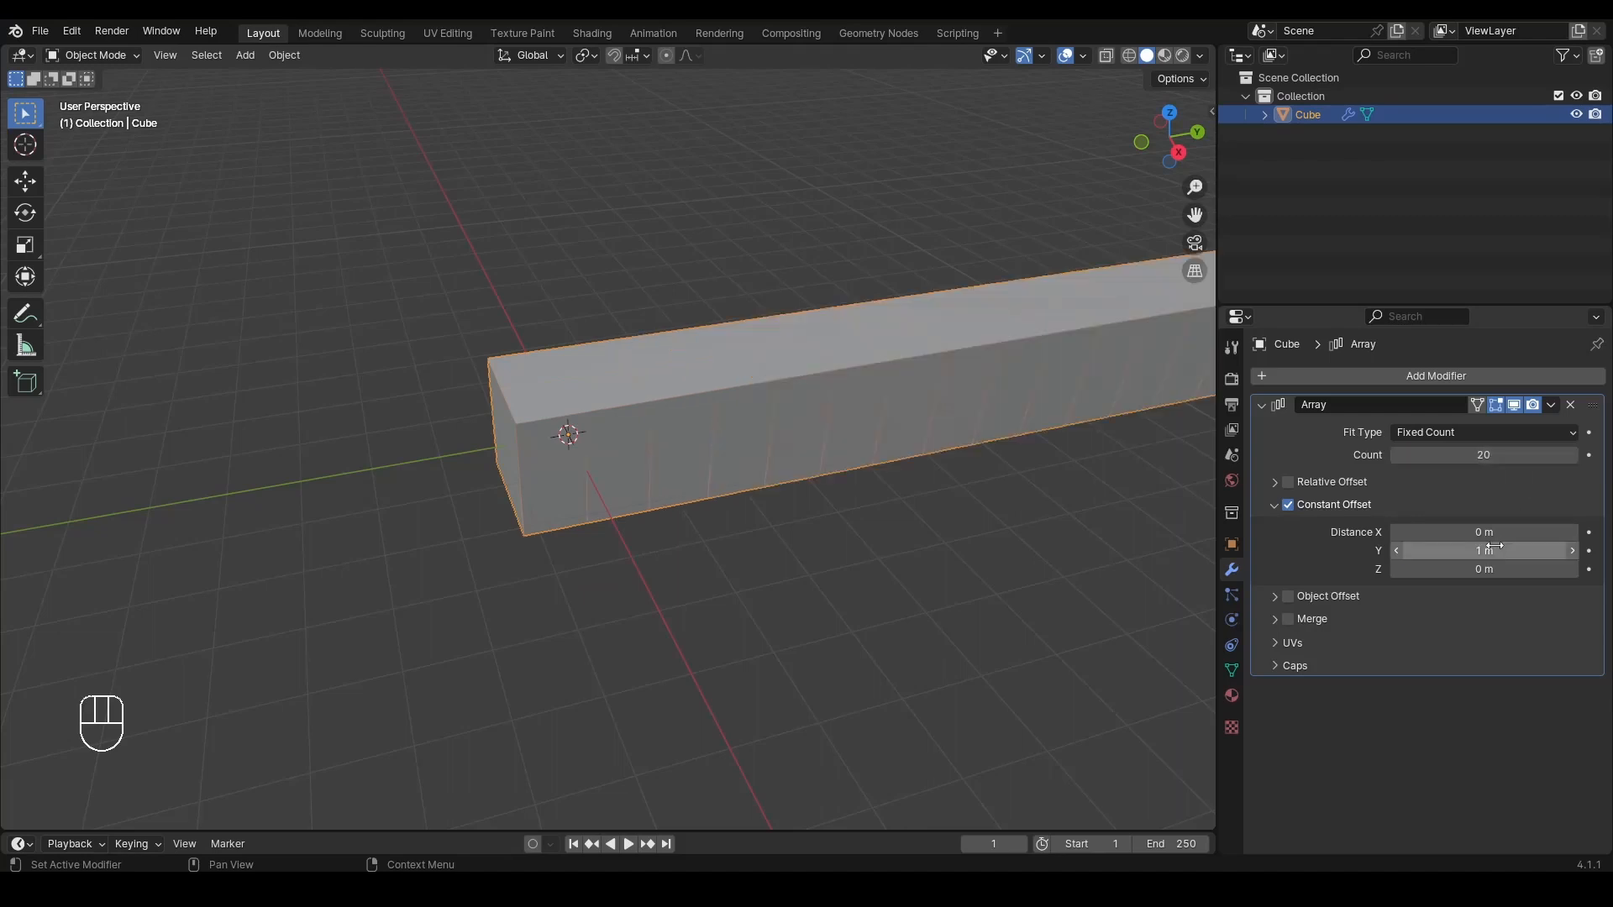
middle_click_drag(740, 524, 681, 524, "shift")
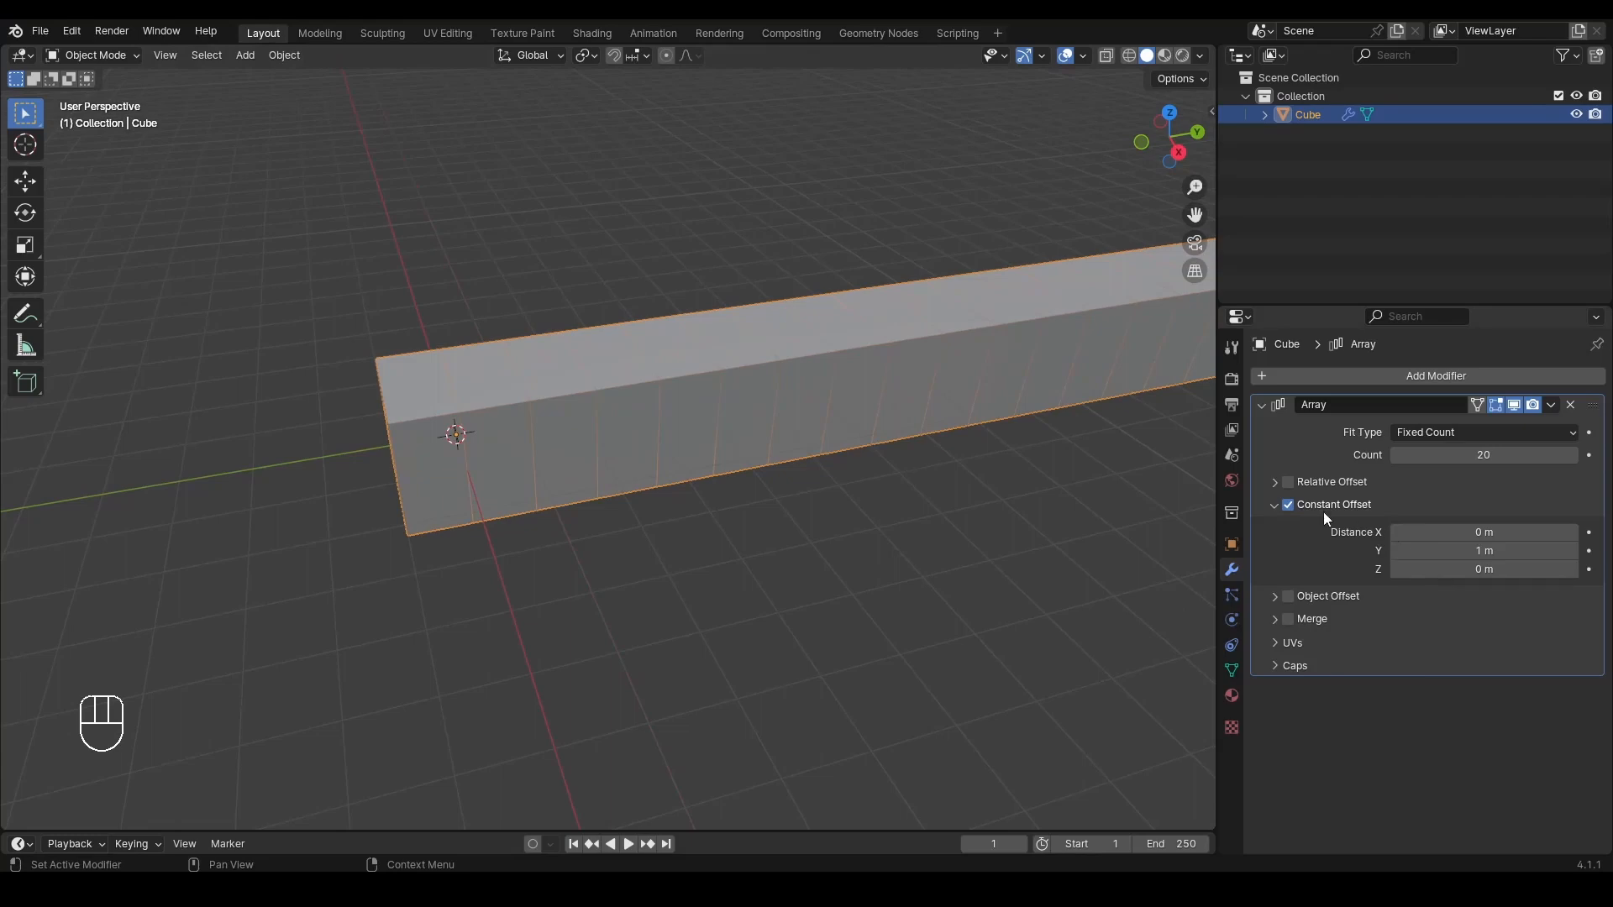
Step: View the cube row from the right side and switch the array from Constant Offset to Relative Offset
left_click(1270, 482)
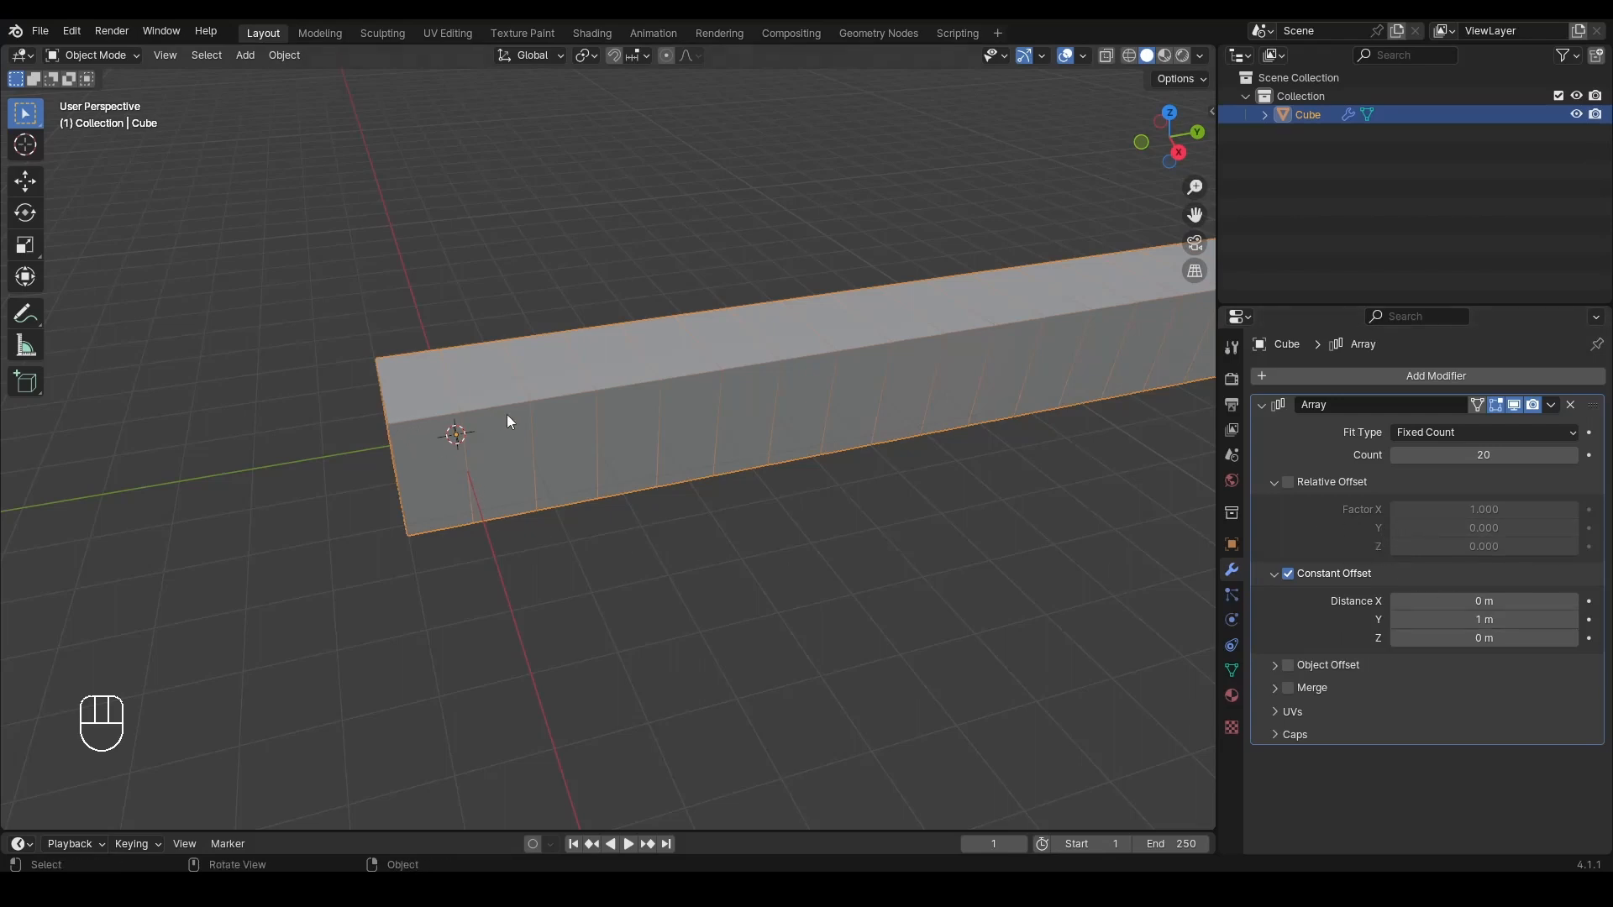
left_click(1177, 152)
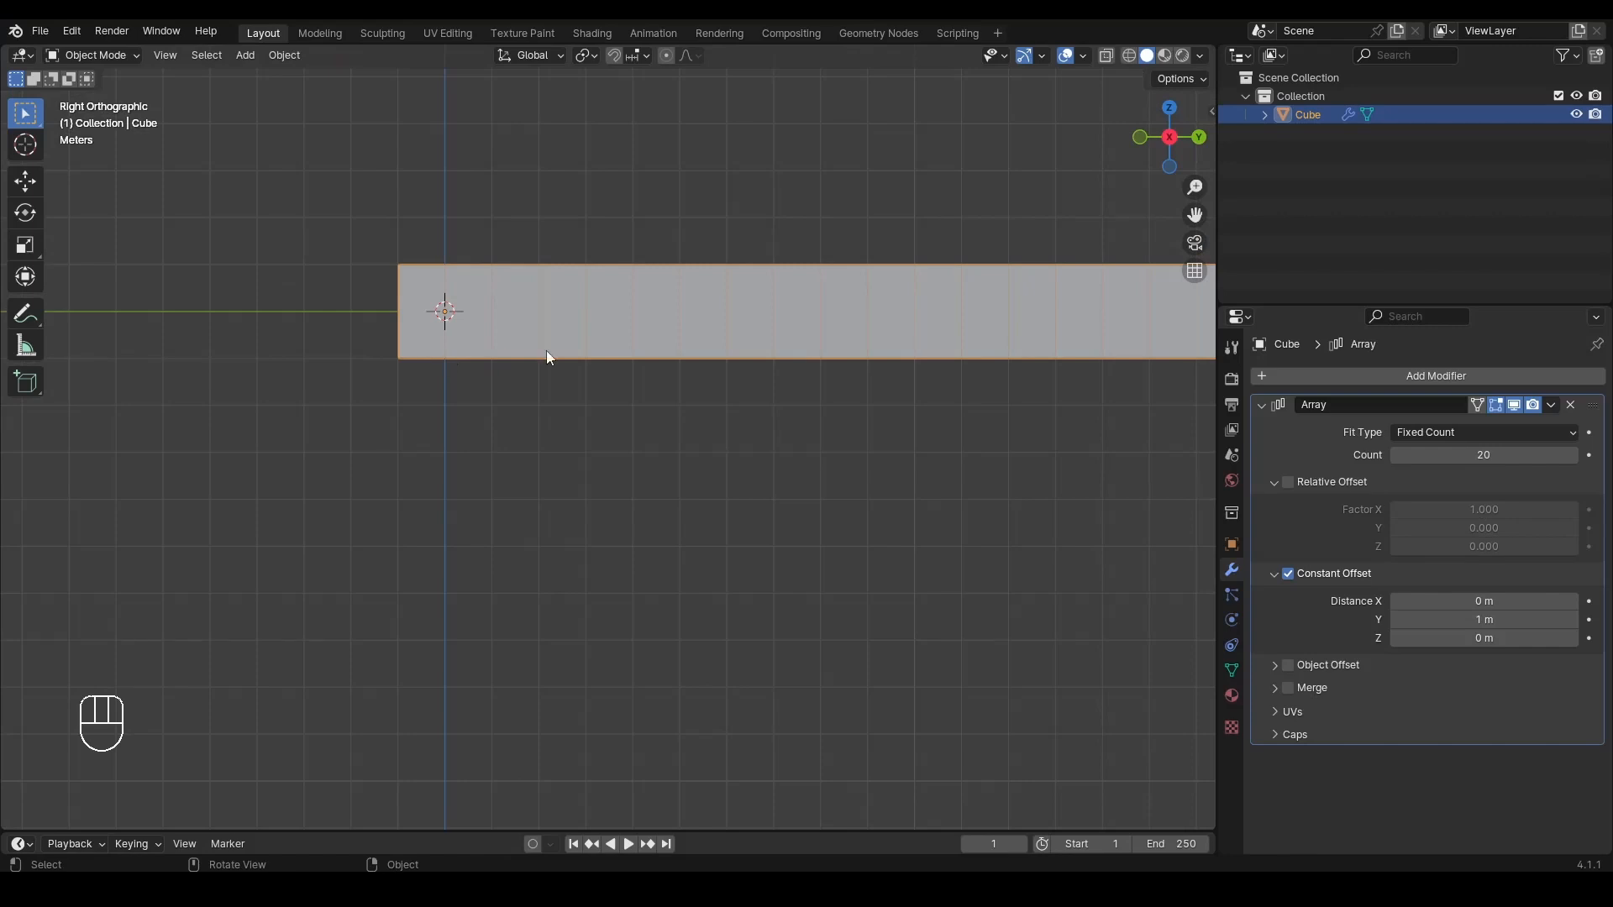
left_click(1289, 574)
left_click(1288, 483)
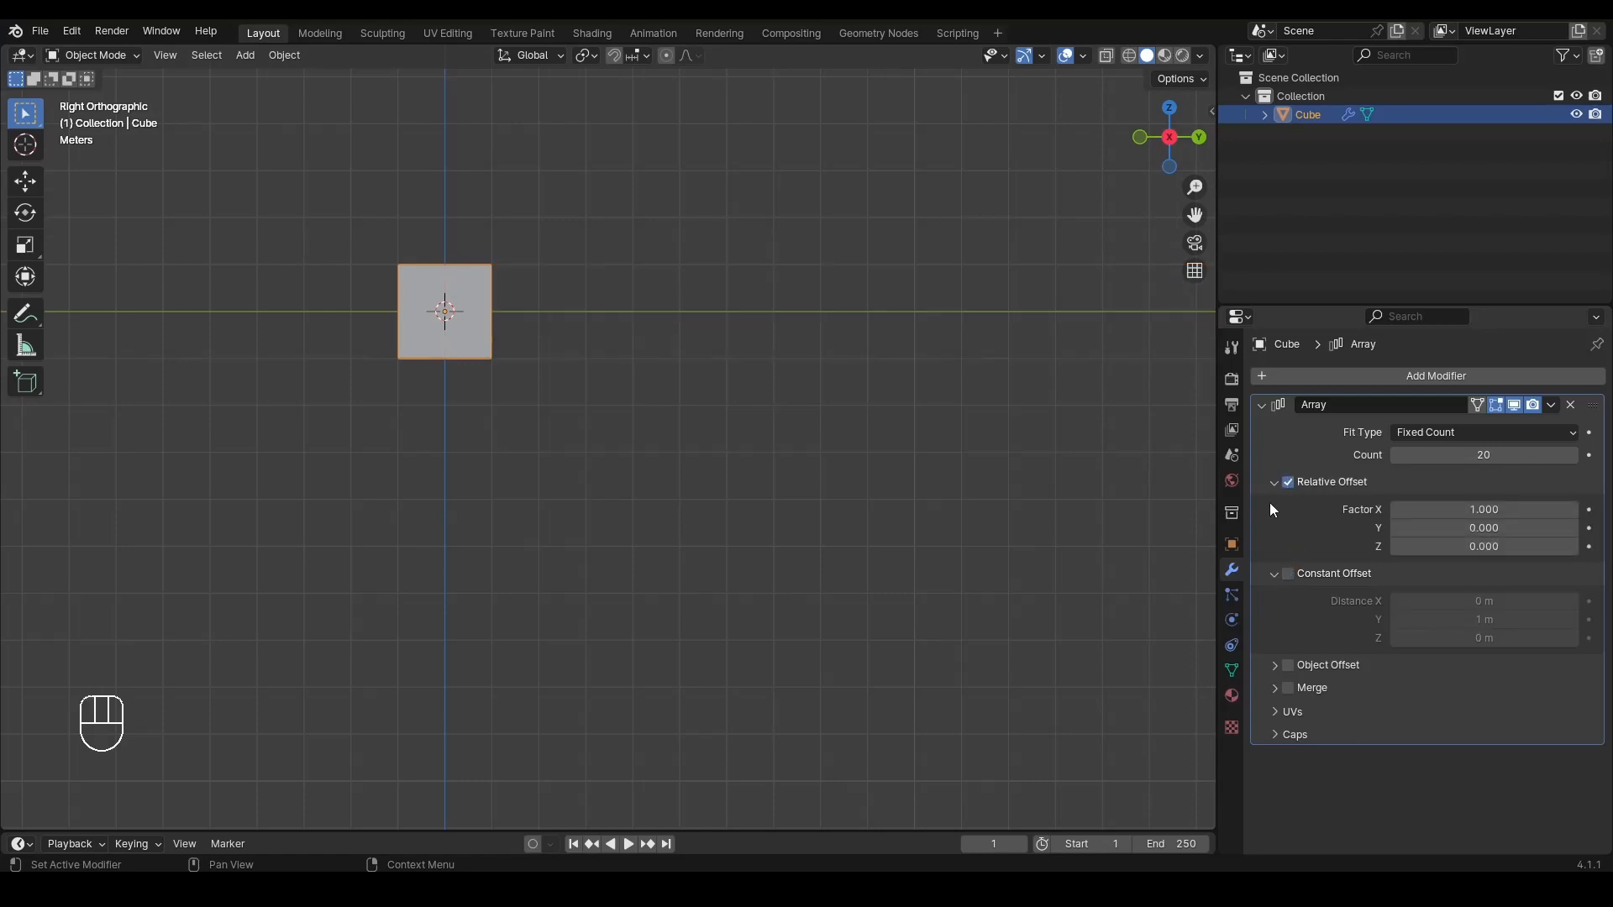
Step: Set the cube array's relative offset factors to X 0 and Y 1
left_click(1483, 509)
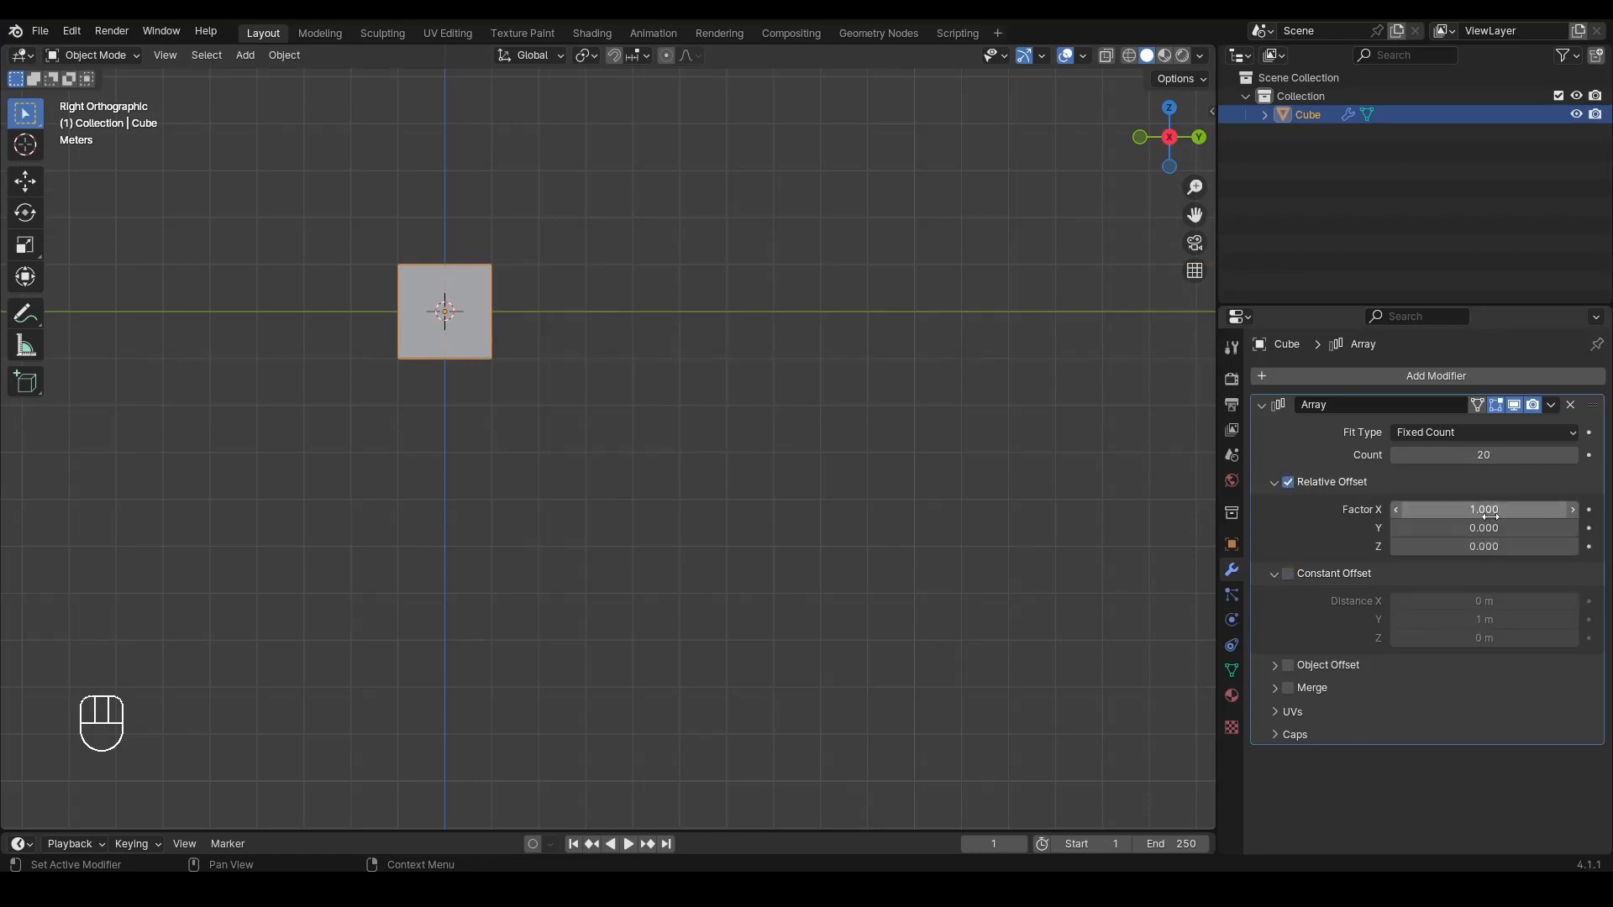
type("0")
key("Return")
left_click(1493, 529)
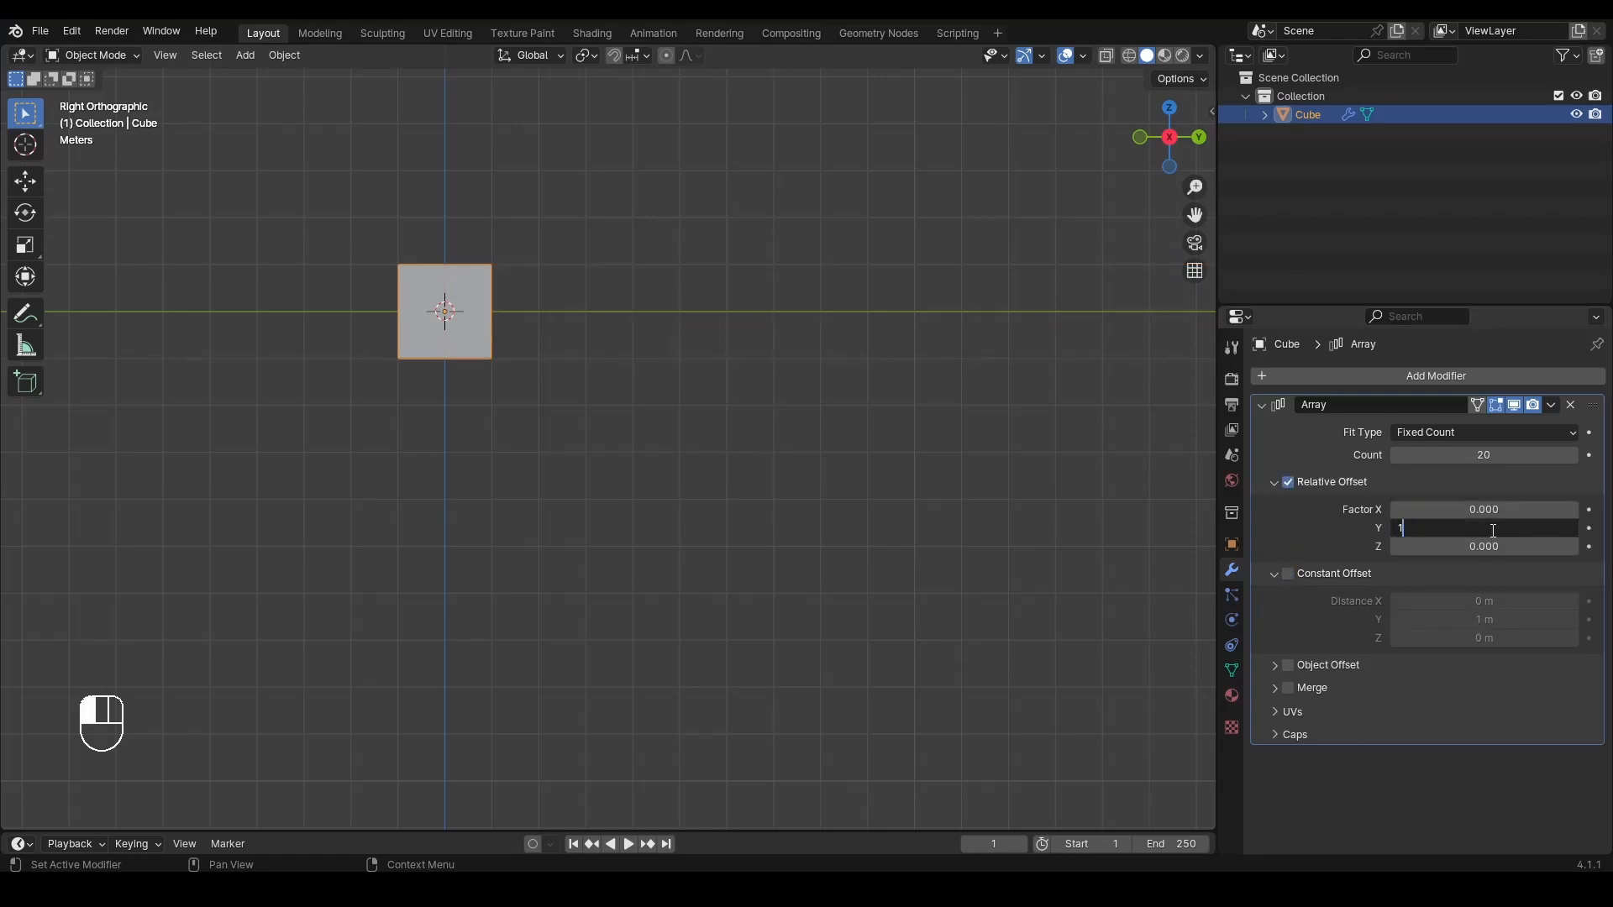
type("1")
key("Return")
scroll(371, 240, "up", 1)
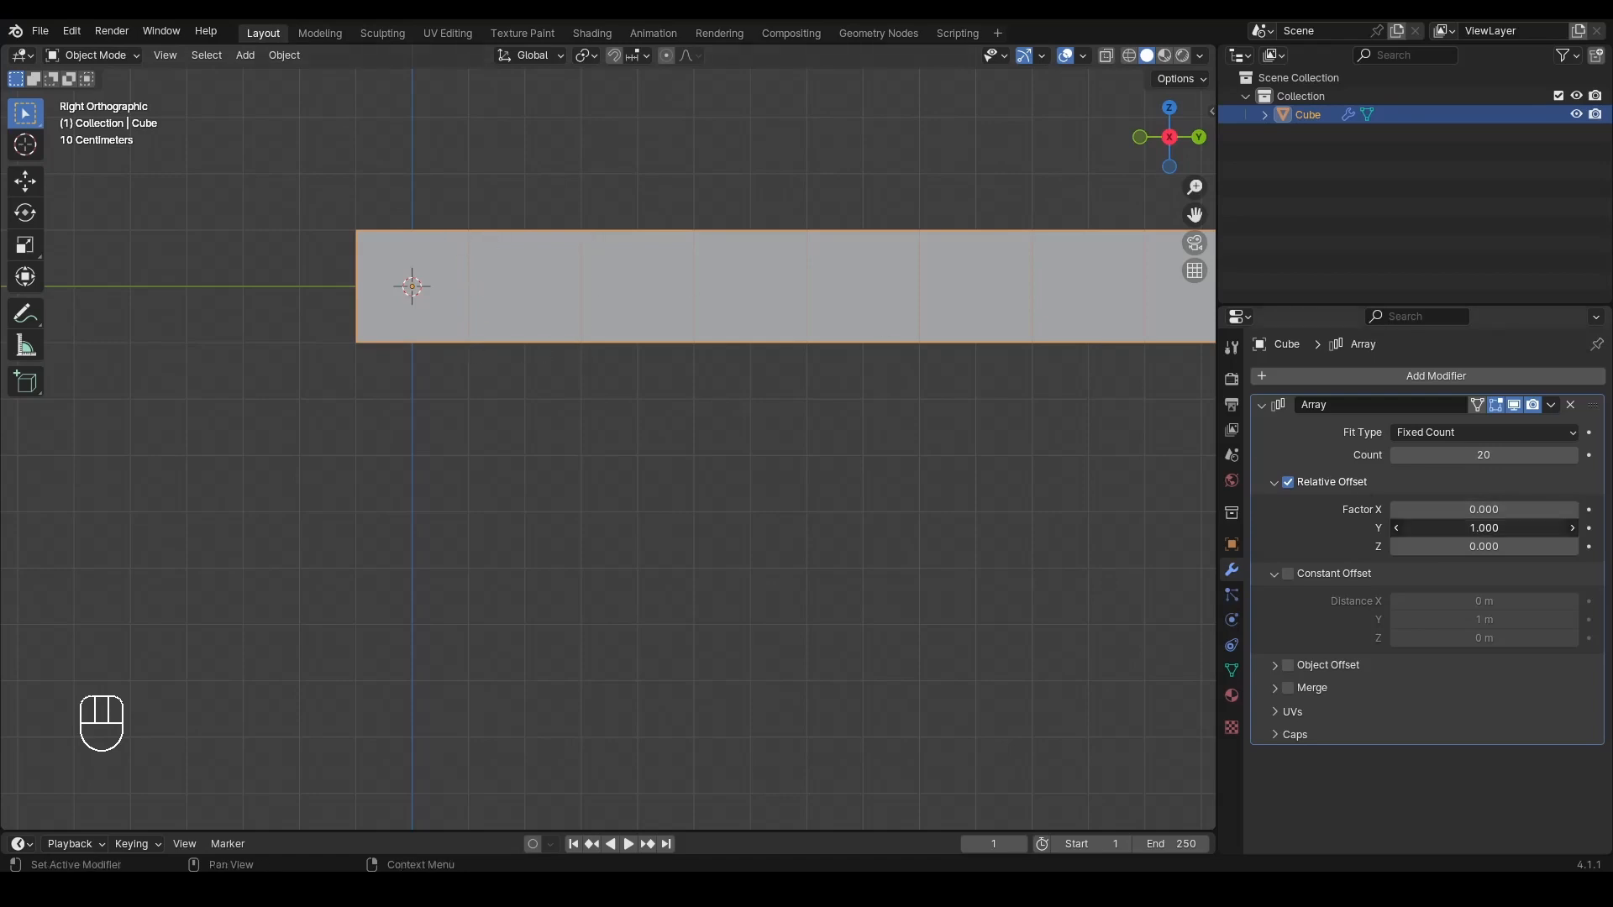
Step: Set the relative offset's Y factor to 2, then deselect and reselect the cube row
left_click(1483, 528)
type("2")
key("Return")
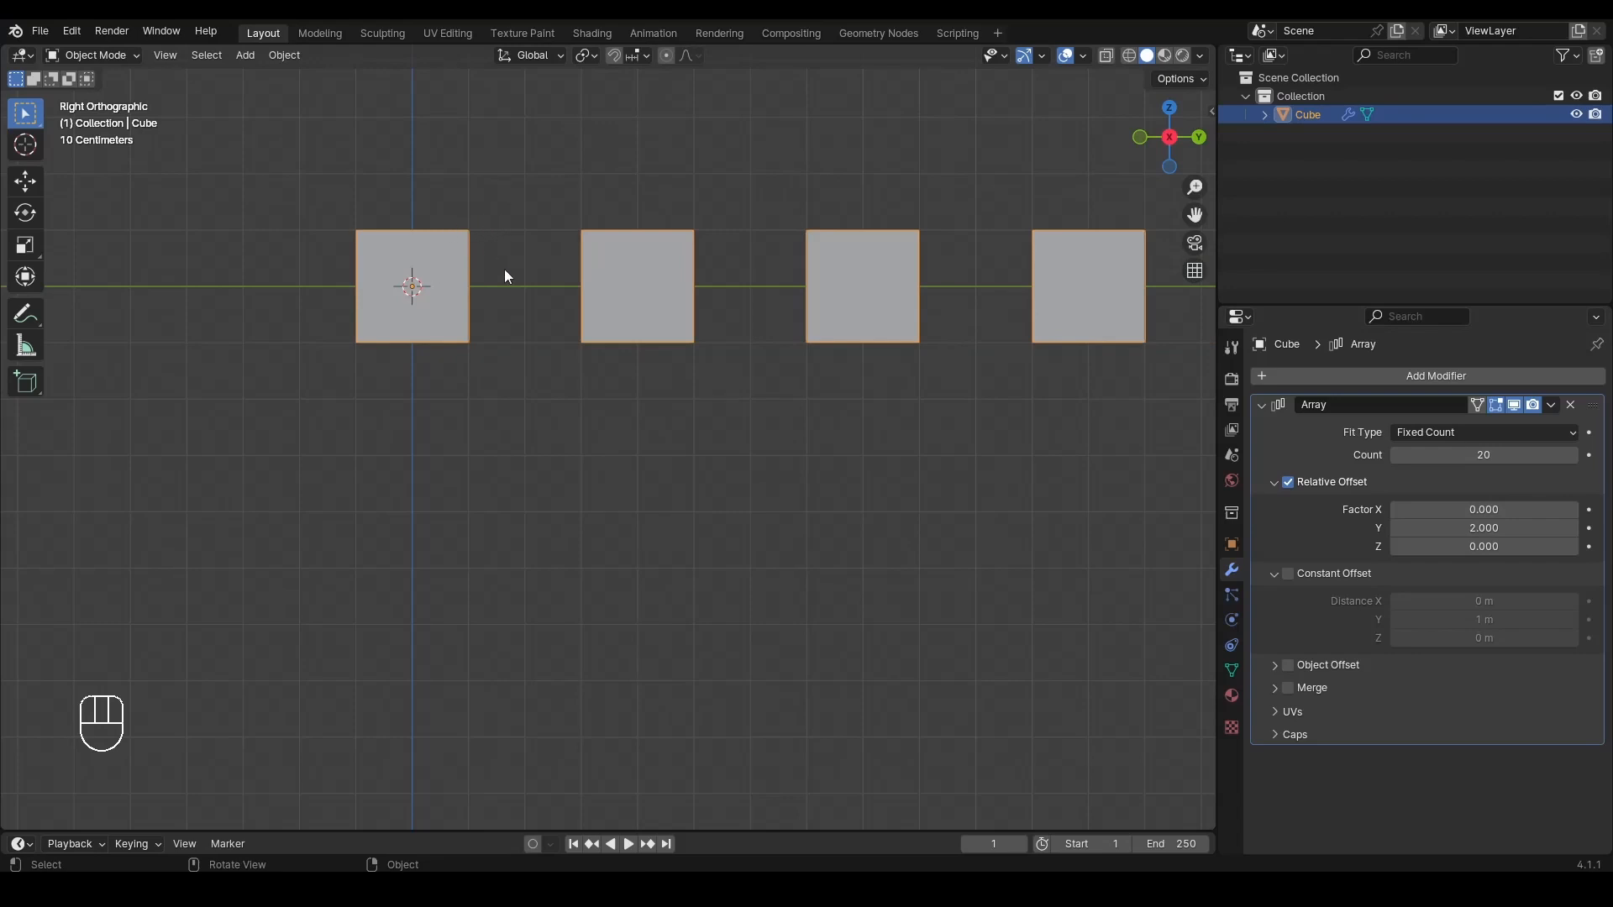
left_click(437, 372)
left_click(429, 319)
Step: Switch the cube array back to Constant Offset and set its Y distance to 2 m
left_click(1288, 482)
left_click(1288, 574)
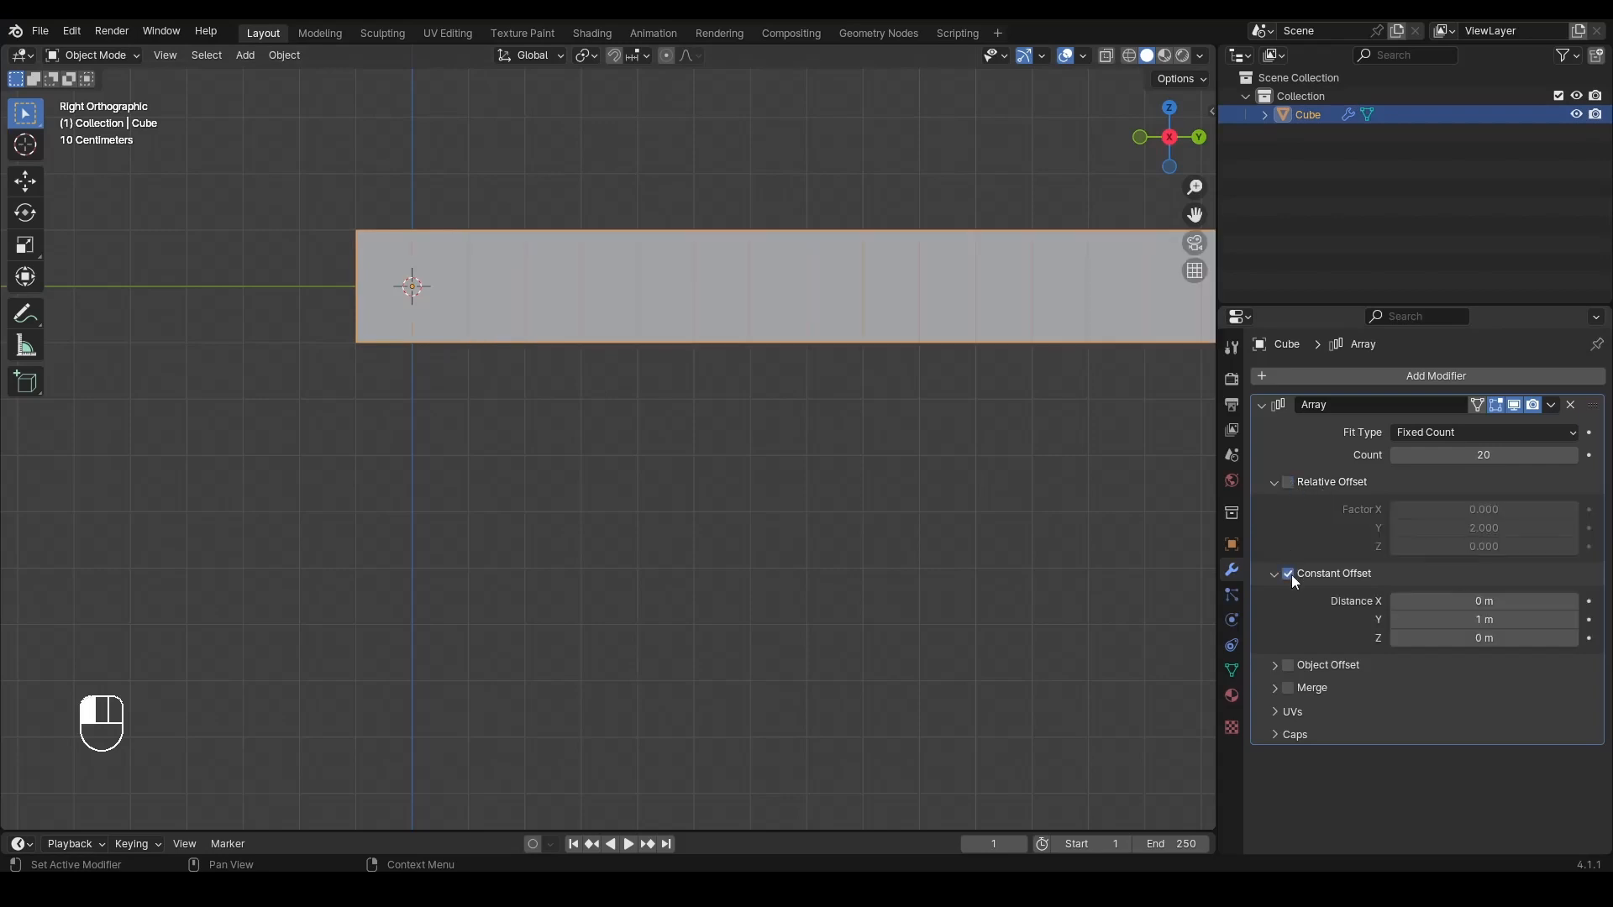
left_click(1275, 482)
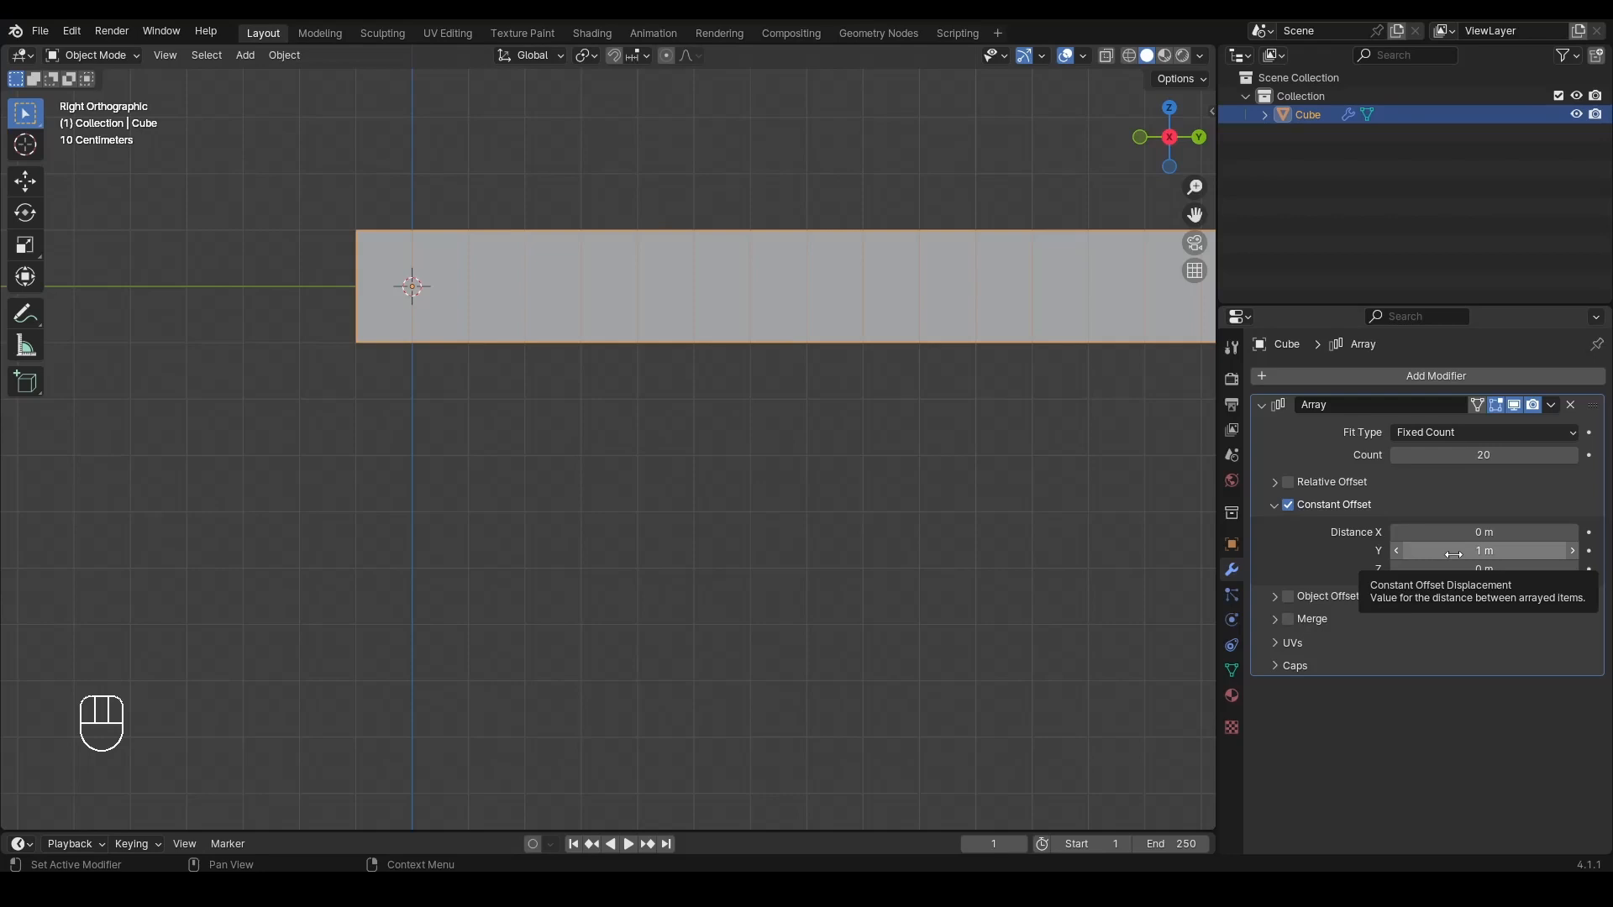
left_click(1453, 555)
type("2")
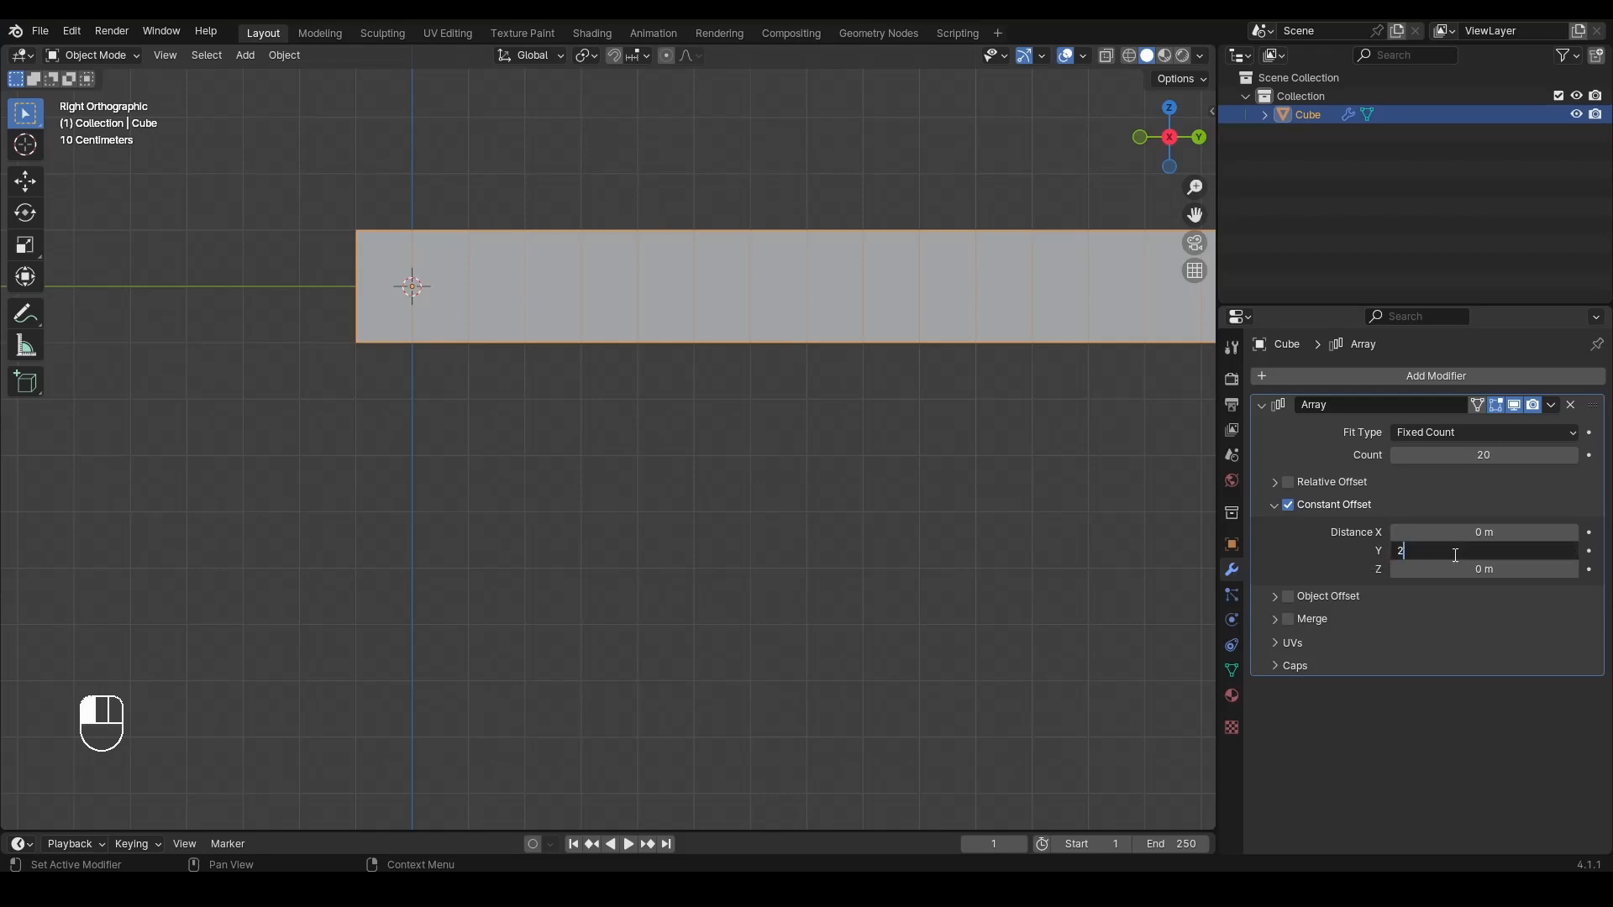
key("Return")
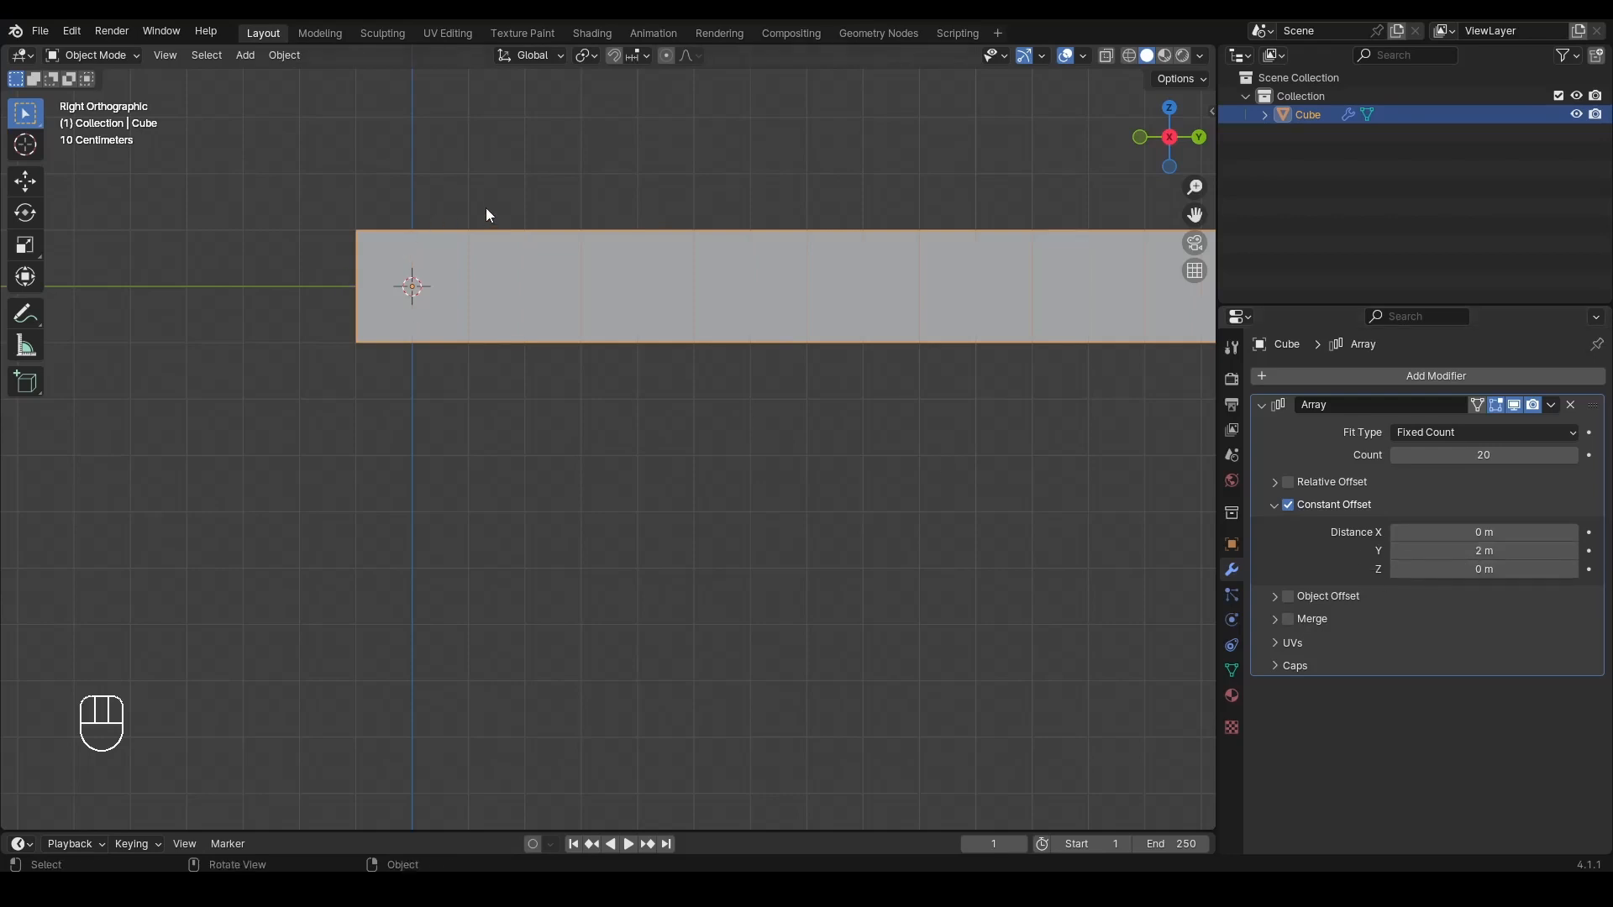
Step: Set the constant offset's Y distance to 4 m and deselect the cube row
left_click(1454, 551)
type("4")
key("Return")
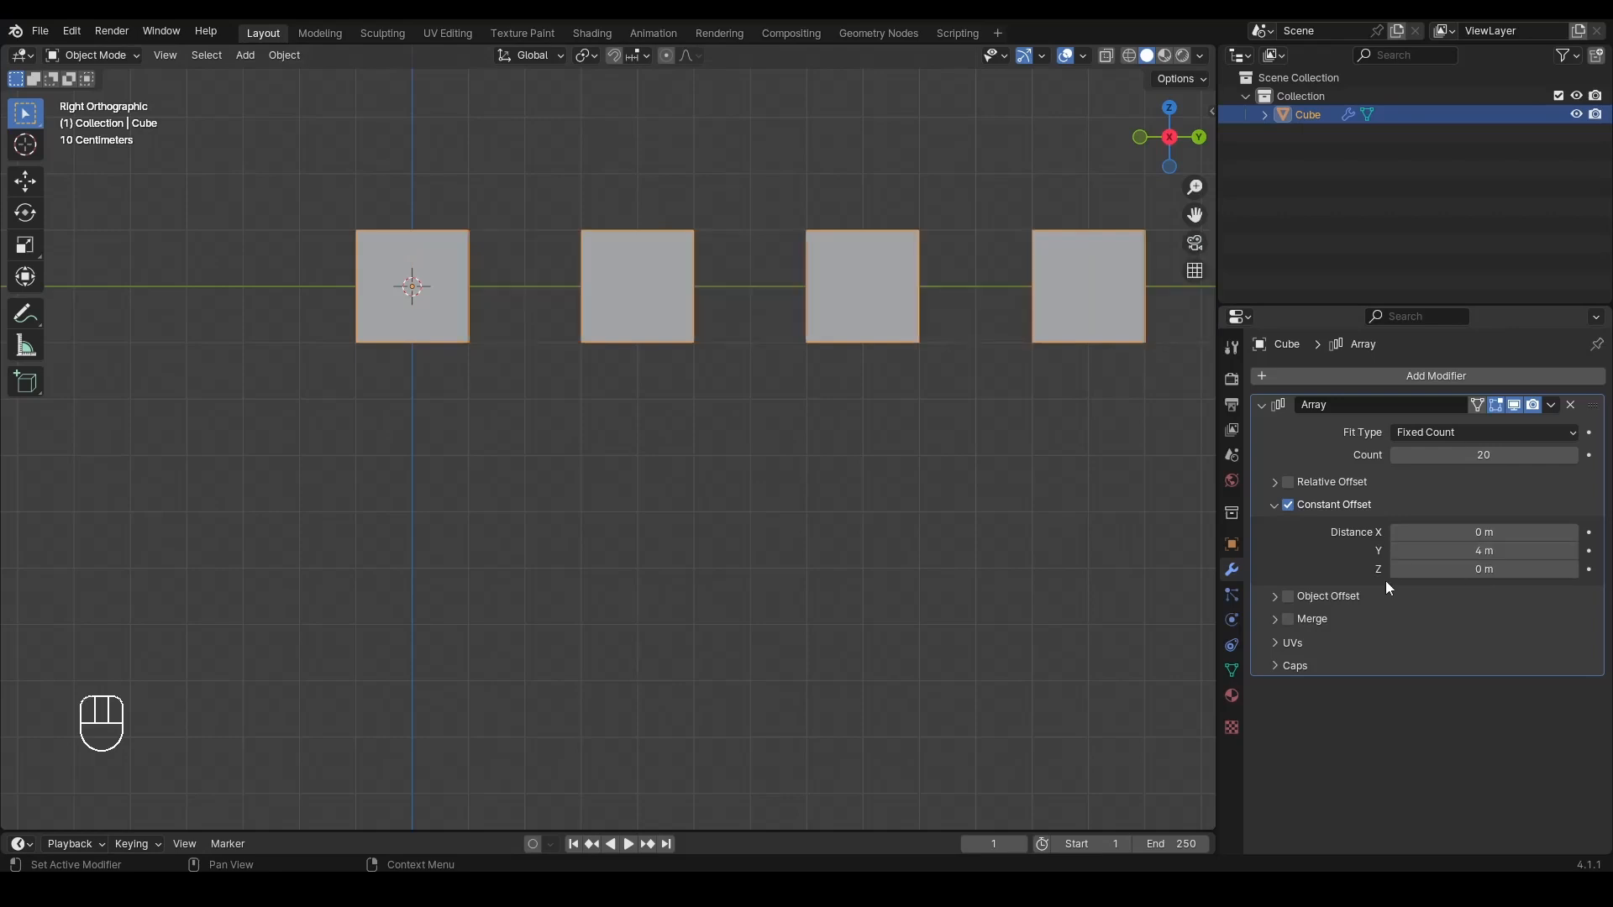
left_click(493, 346)
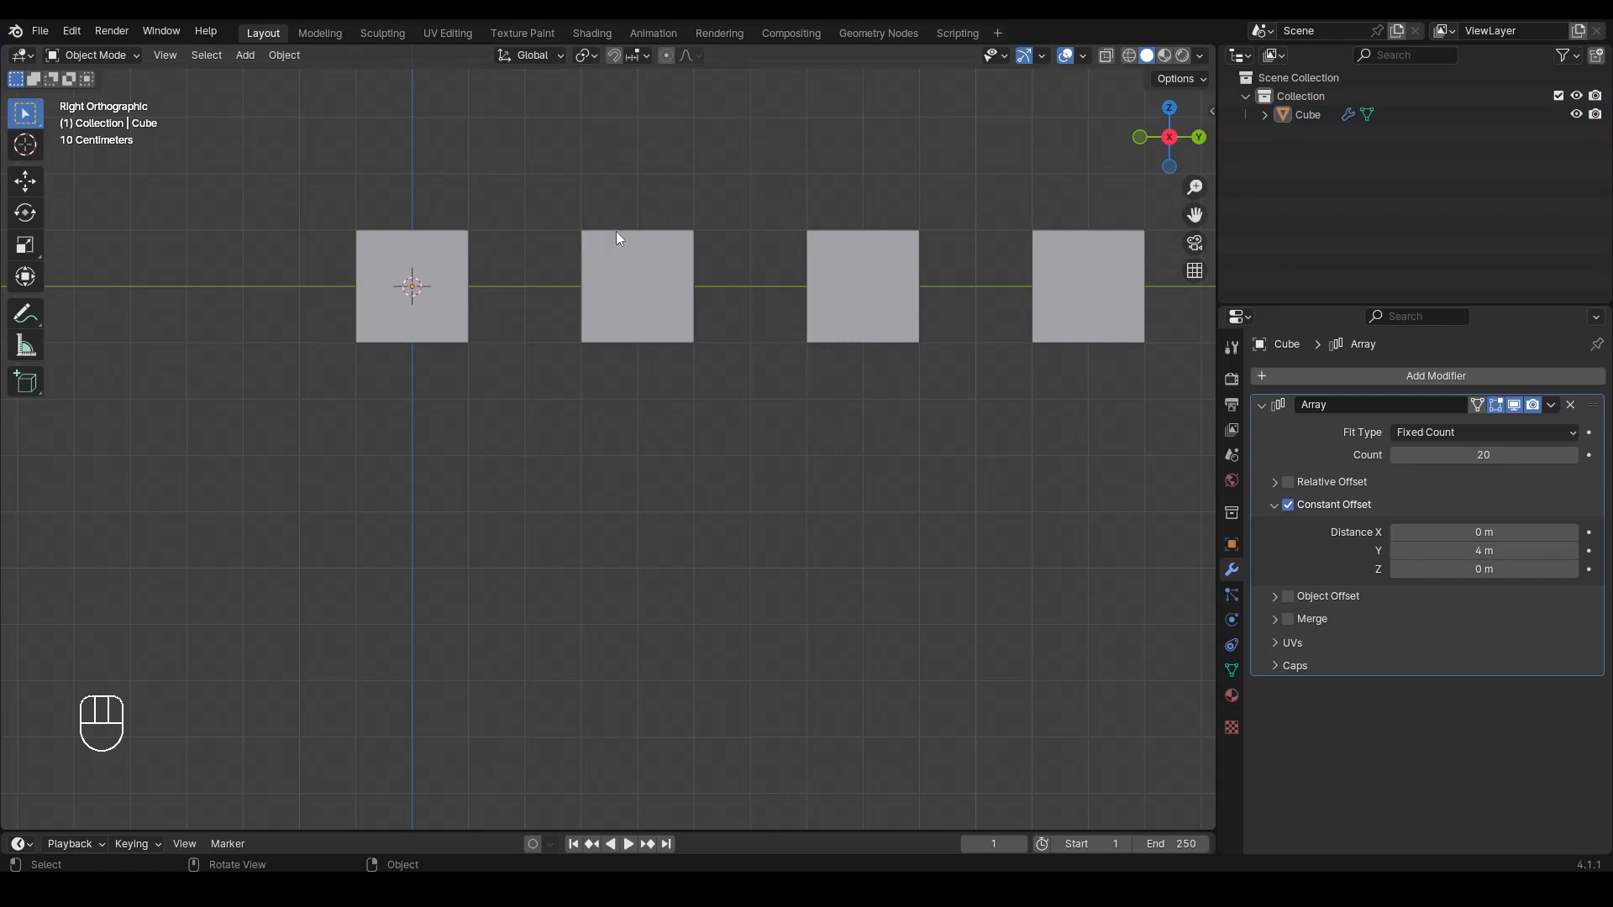
Step: Try larger constant offset distances on Z and on X in a perspective view, cancelling each change
middle_click_drag(616, 230, 651, 427)
left_click_drag(1499, 571, 1609, 570)
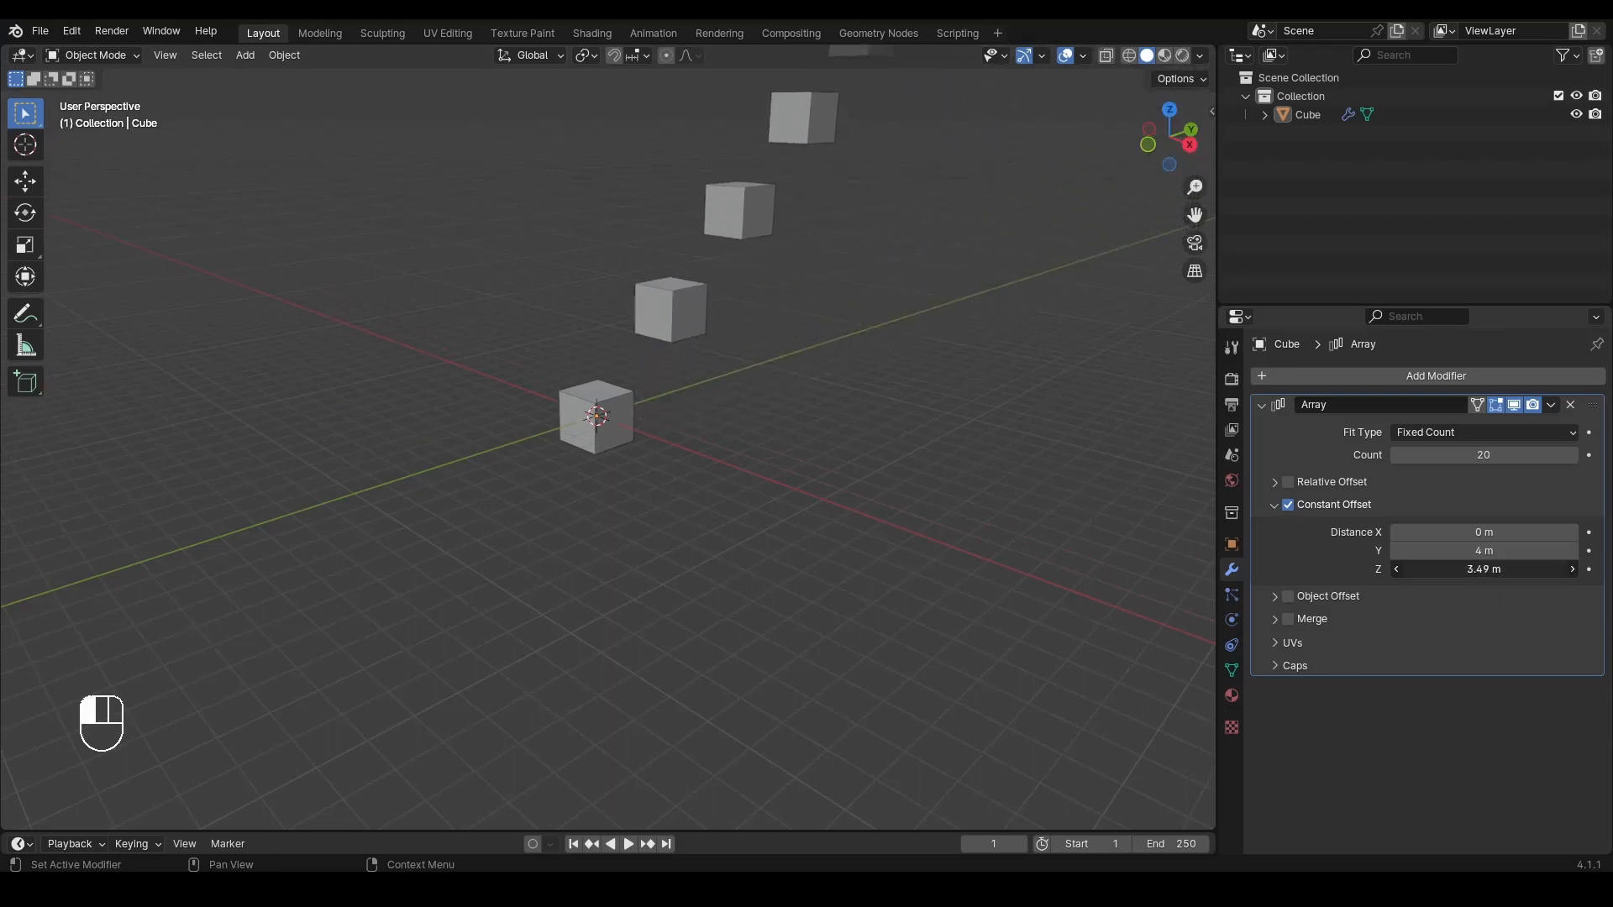
right_click(1500, 570)
left_click_drag(1496, 533, 1600, 533)
right_click(1497, 533)
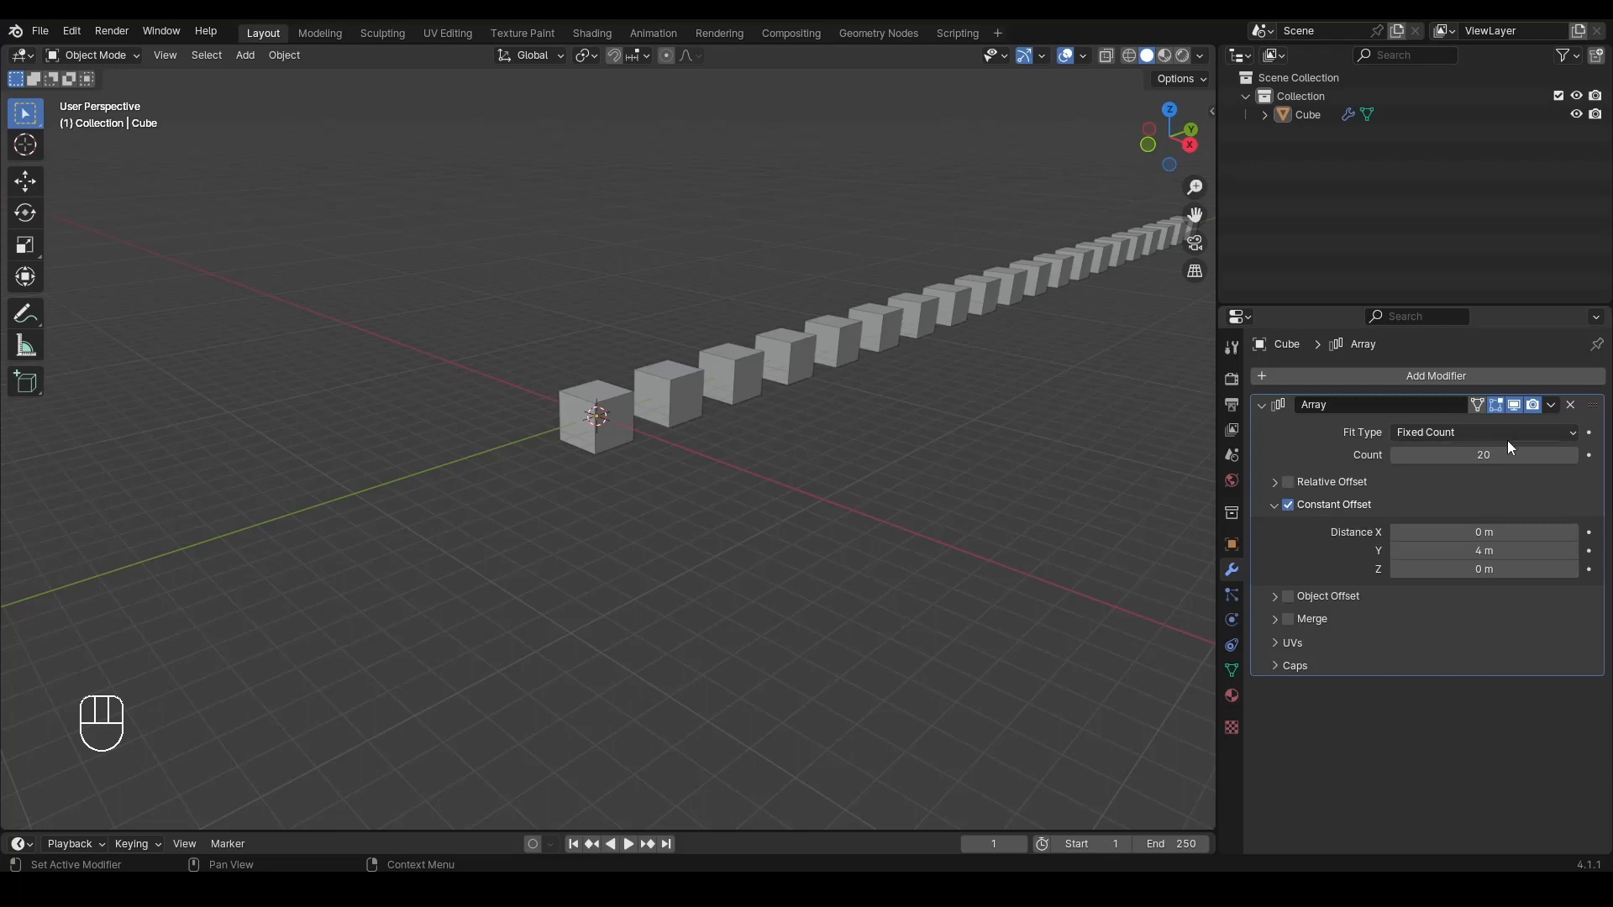
Step: Try the Fit Length type on the cube's array and return it to Fixed Count
left_click(1441, 437)
left_click(1437, 473)
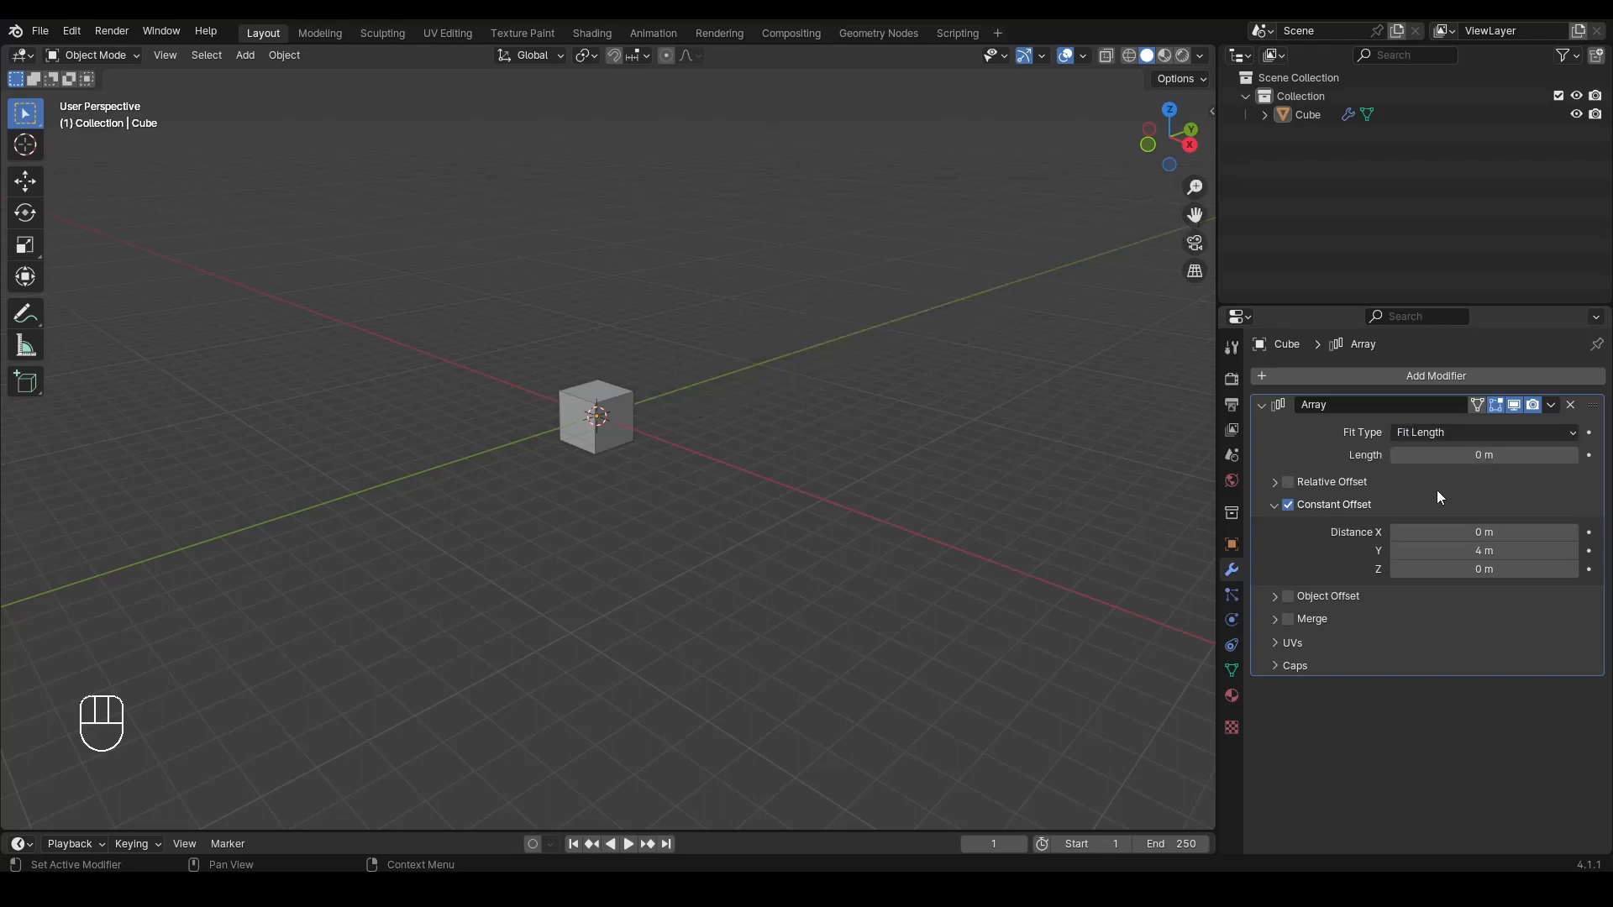
mouse_move(1475, 454)
left_mouse_down()
mouse_move(1563, 454)
mouse_move(1462, 455)
left_mouse_up()
left_click(1461, 437)
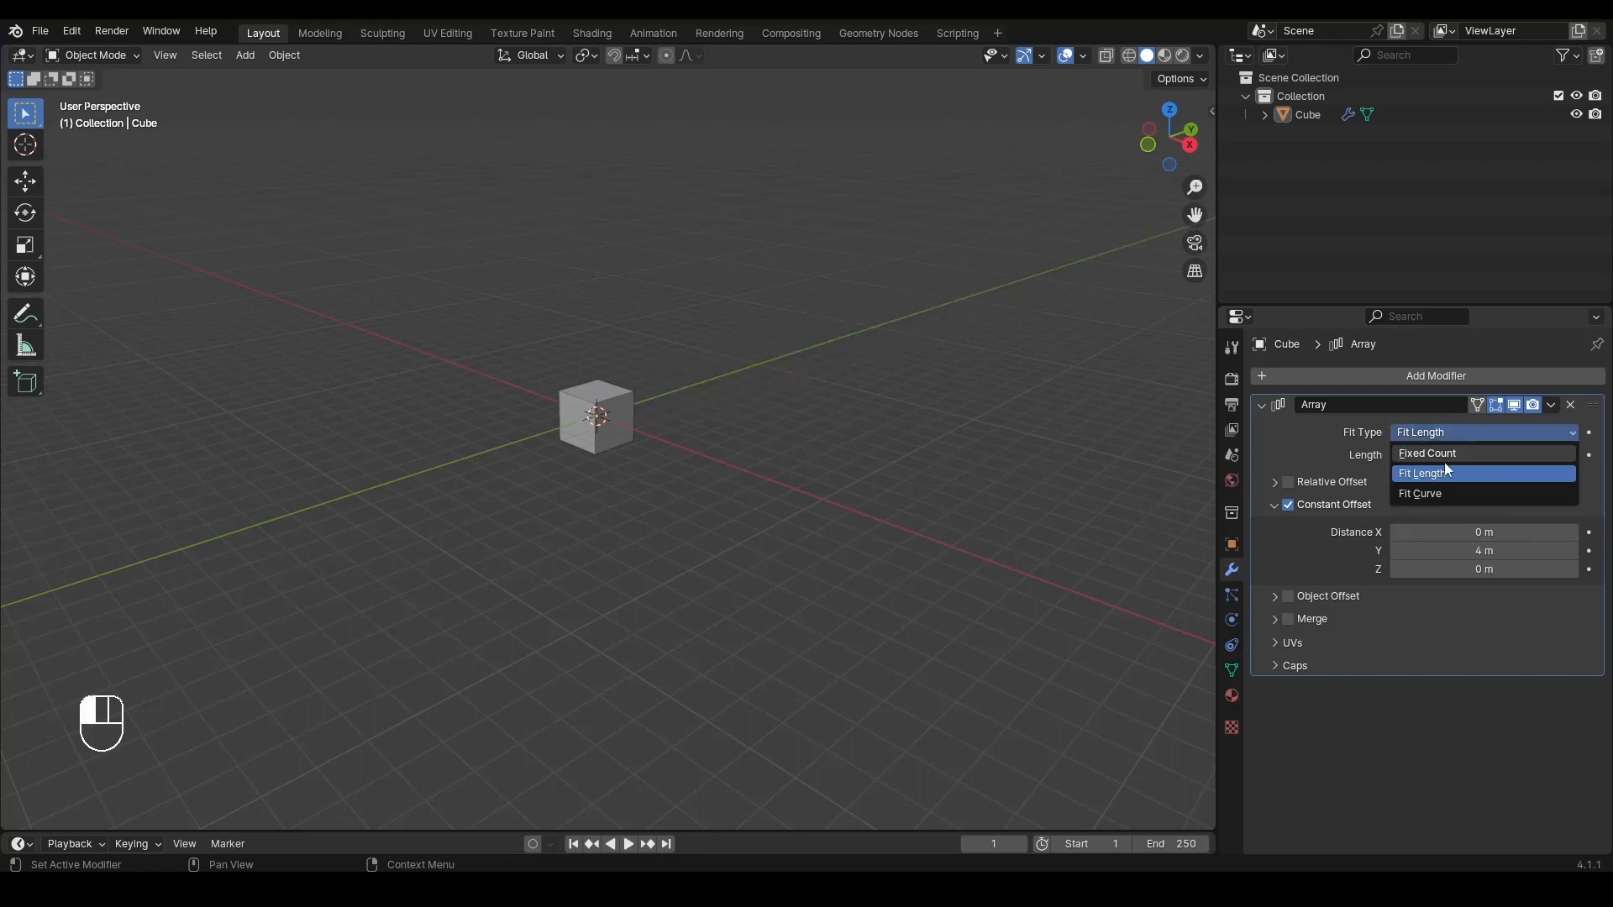
left_click(1445, 454)
Step: Disable Constant Offset and enable Object Offset in the cube's Array modifier
left_click(1288, 505)
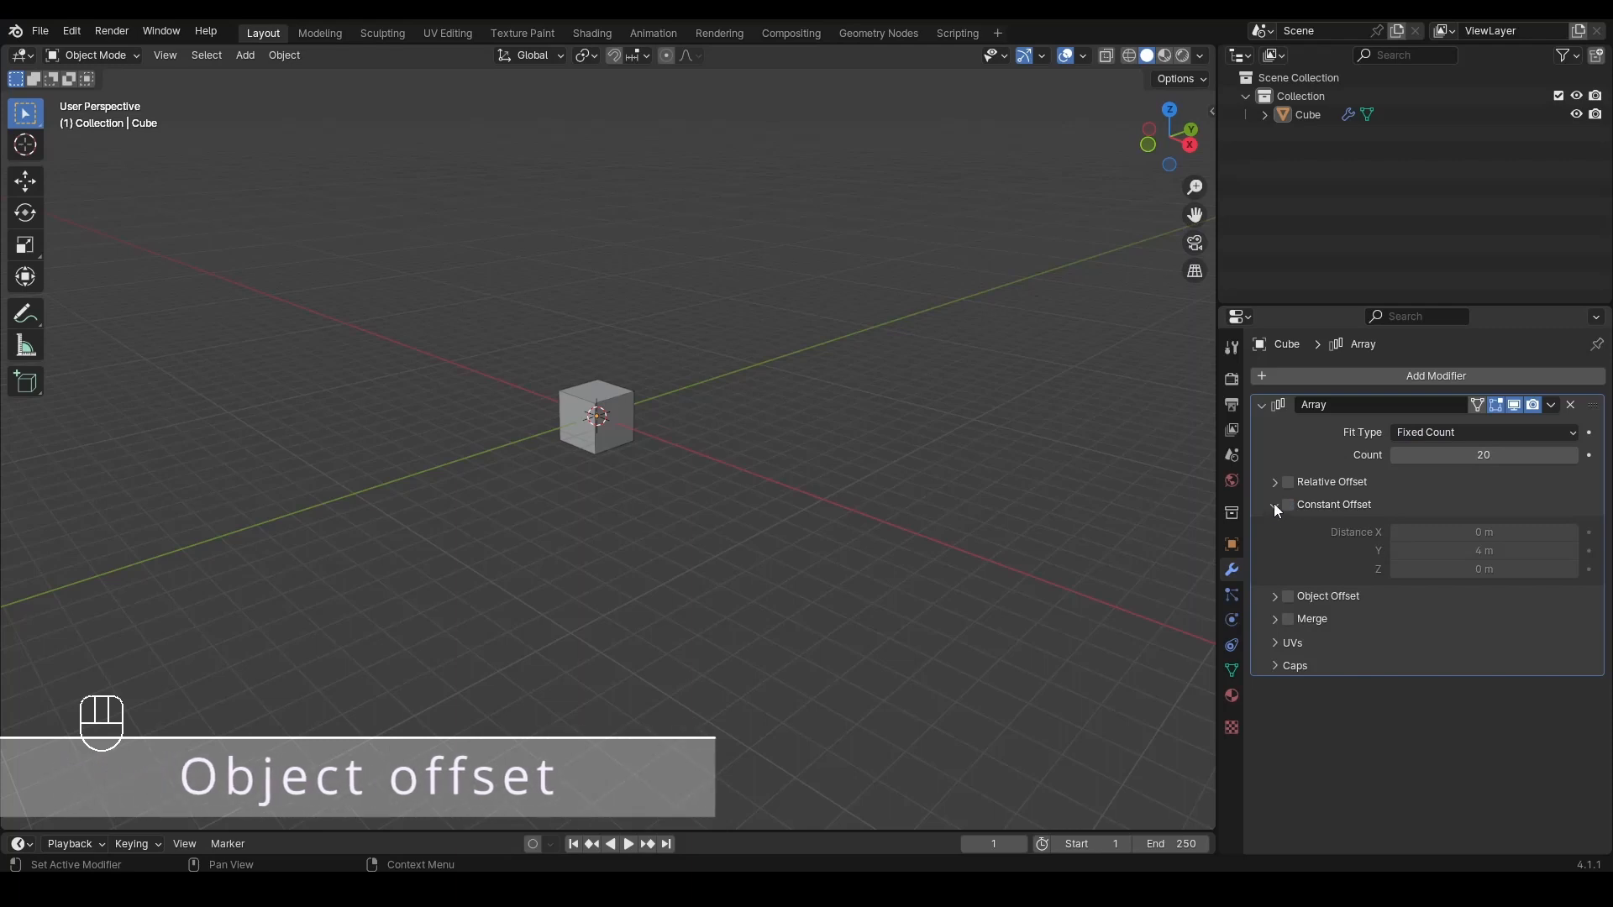
left_click(1274, 505)
left_click(1273, 528)
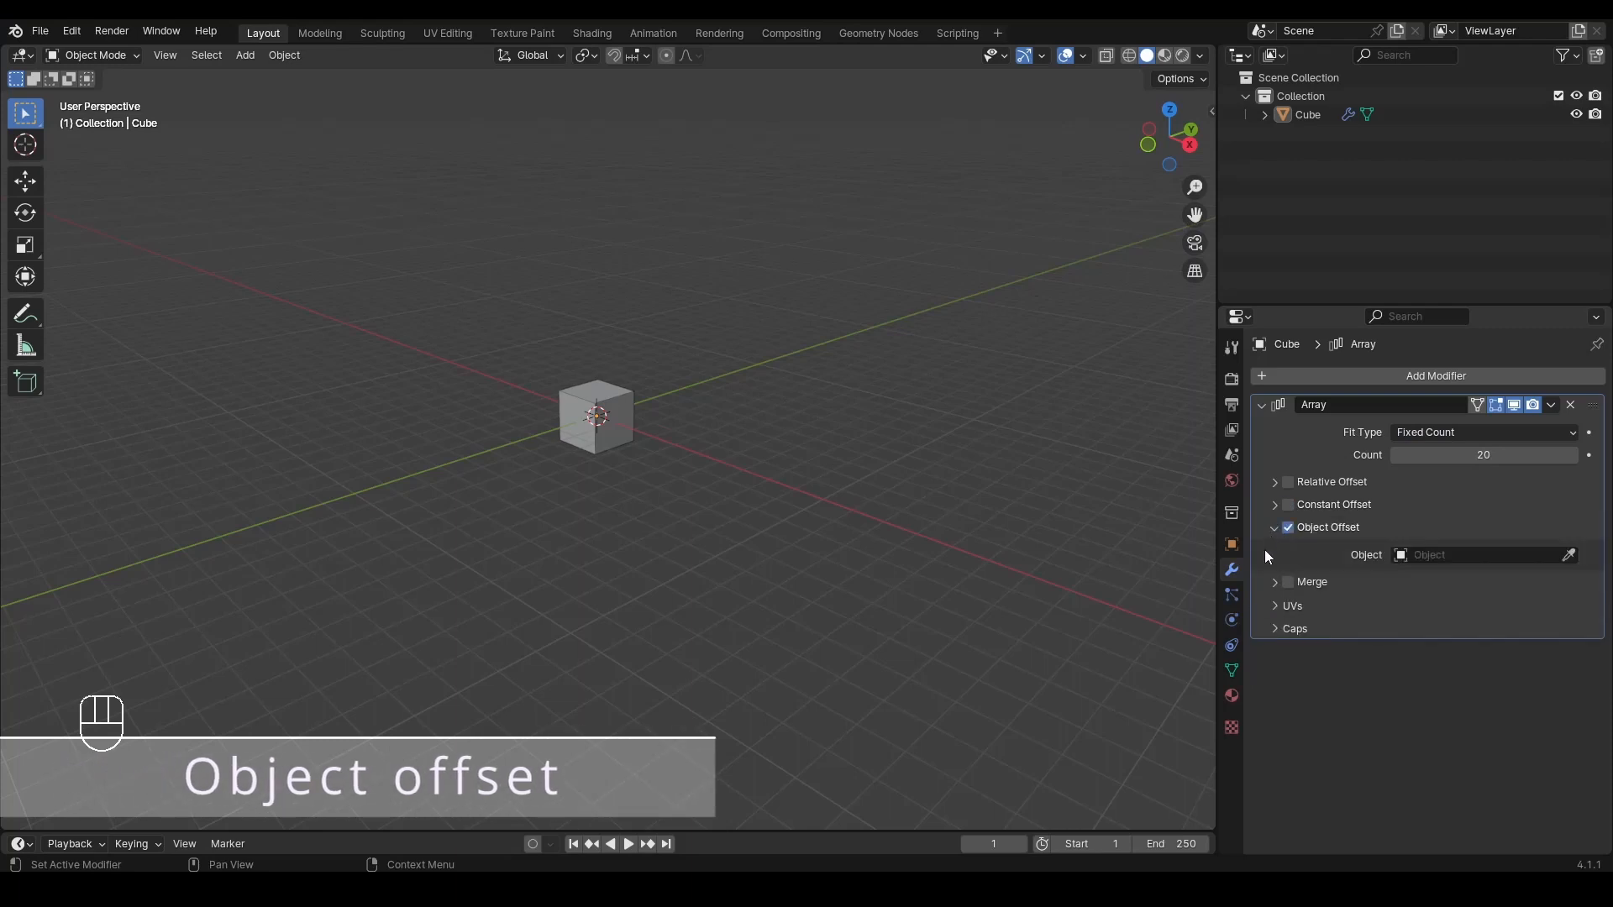
Step: Add a Plain Axes empty at the world origin in the right orthographic view
key("KP_5")
left_click(1183, 143)
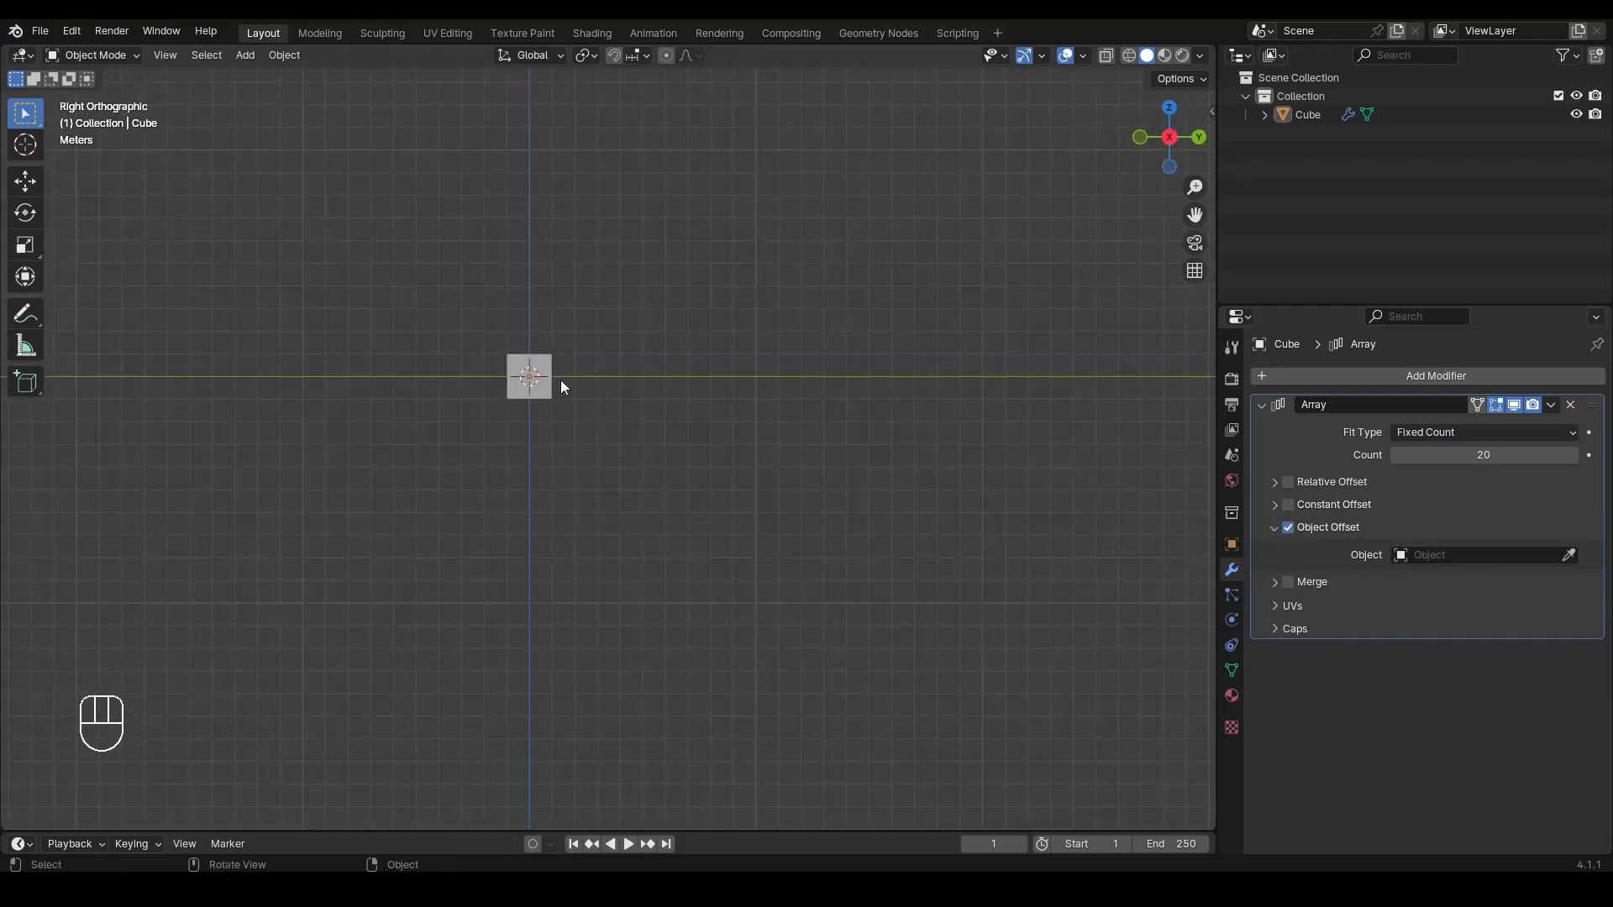
scroll(562, 379, "up", 7)
left_click_drag(1194, 215, 1552, 439)
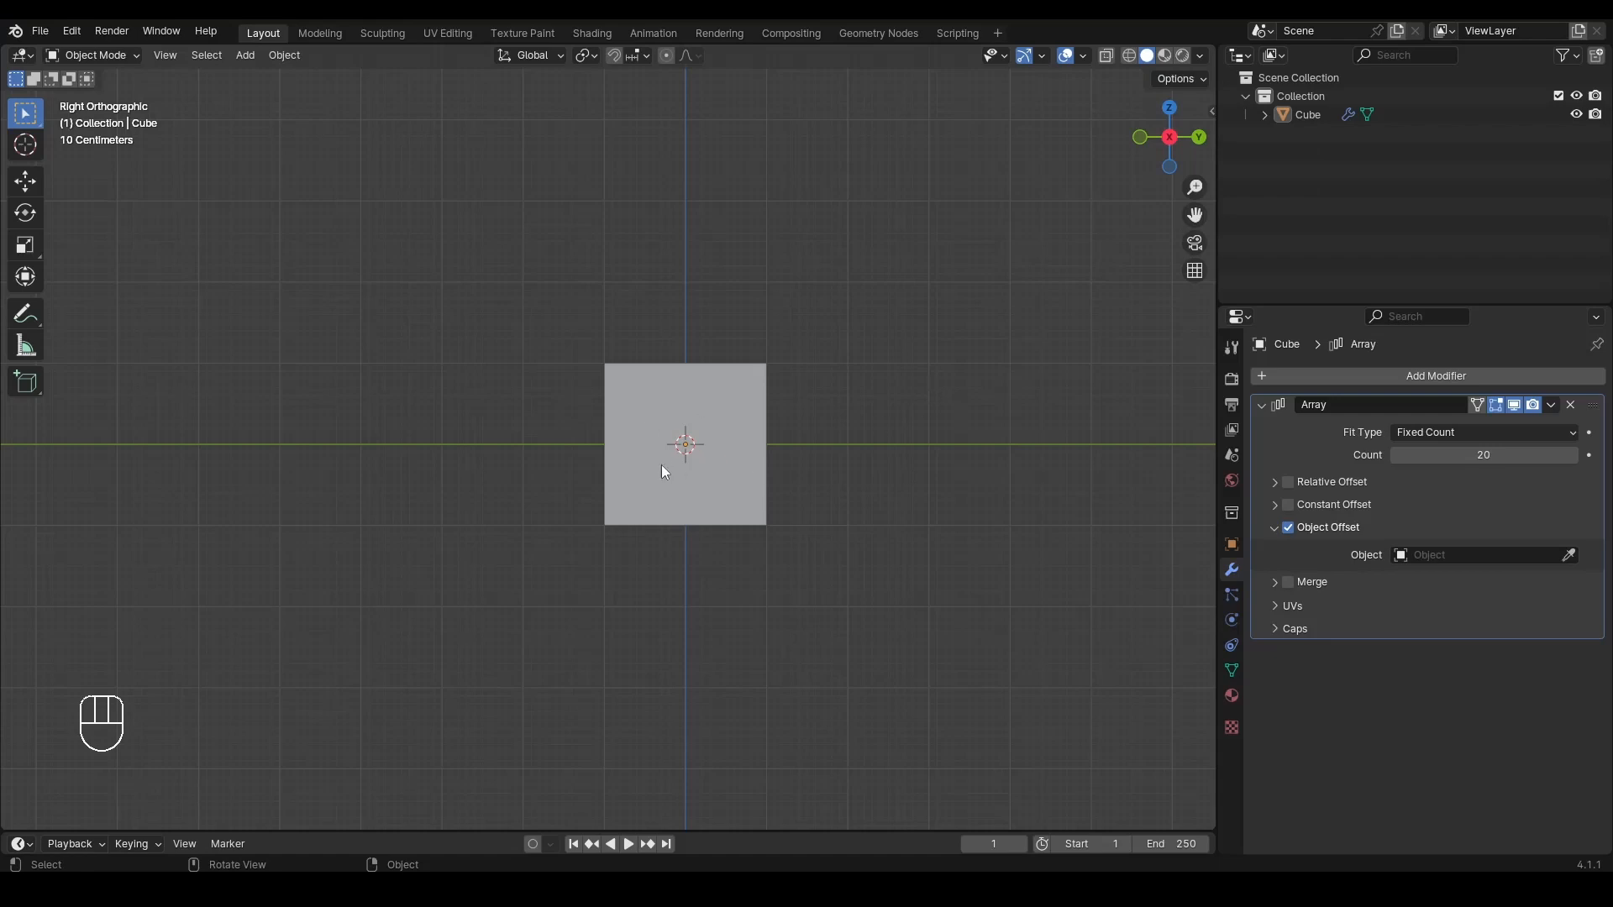
scroll(687, 465, "down", 4)
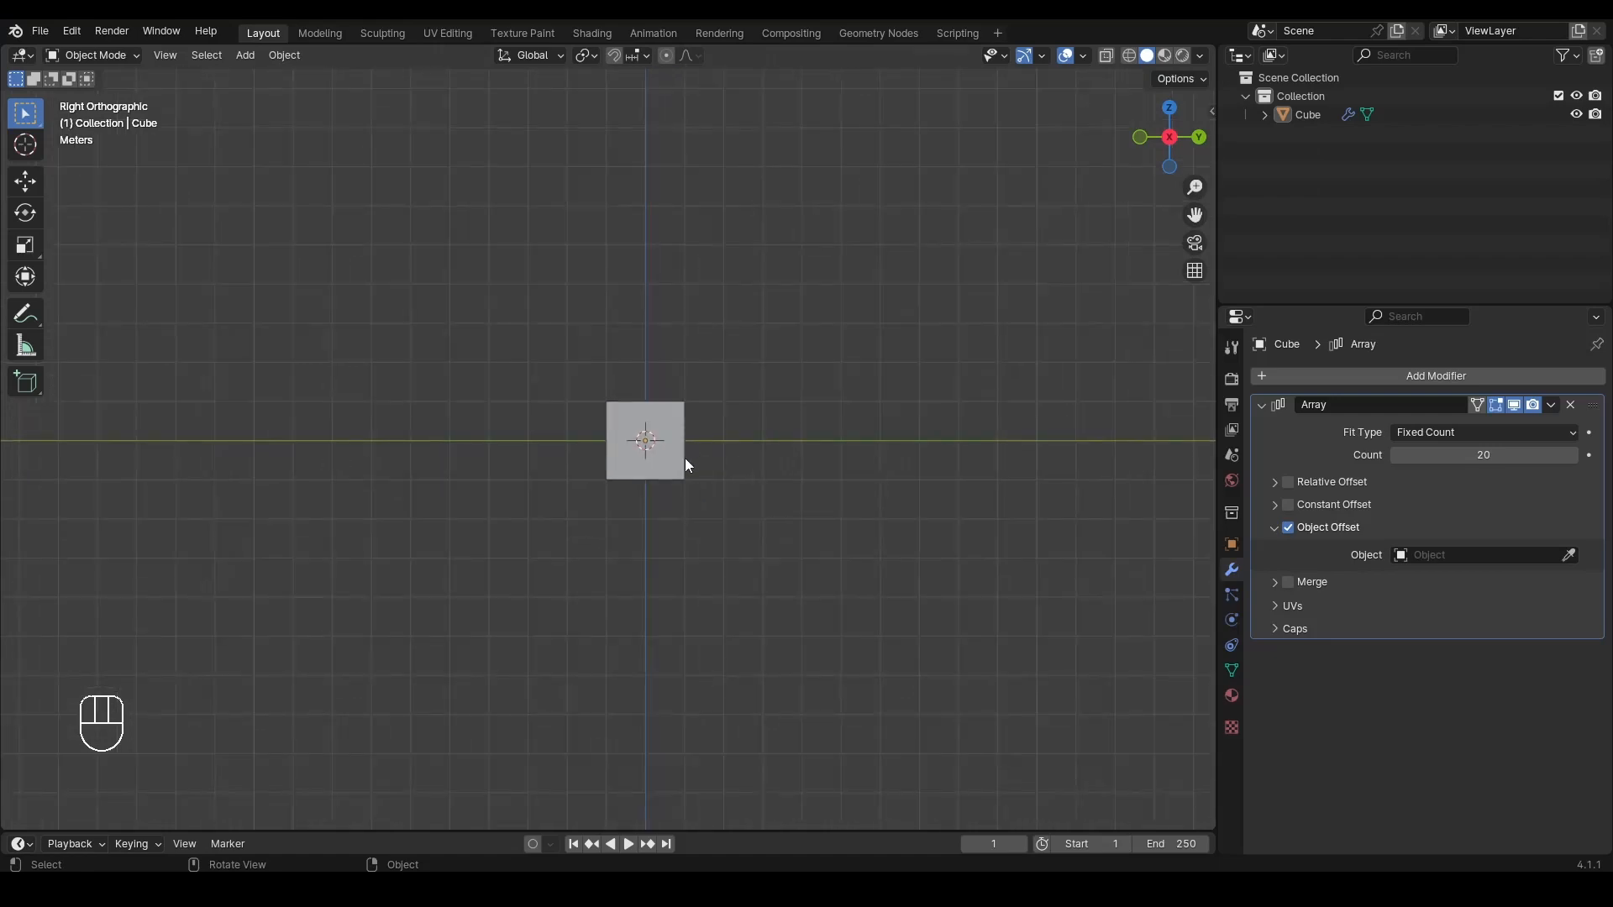
scroll(684, 466, "up", 3)
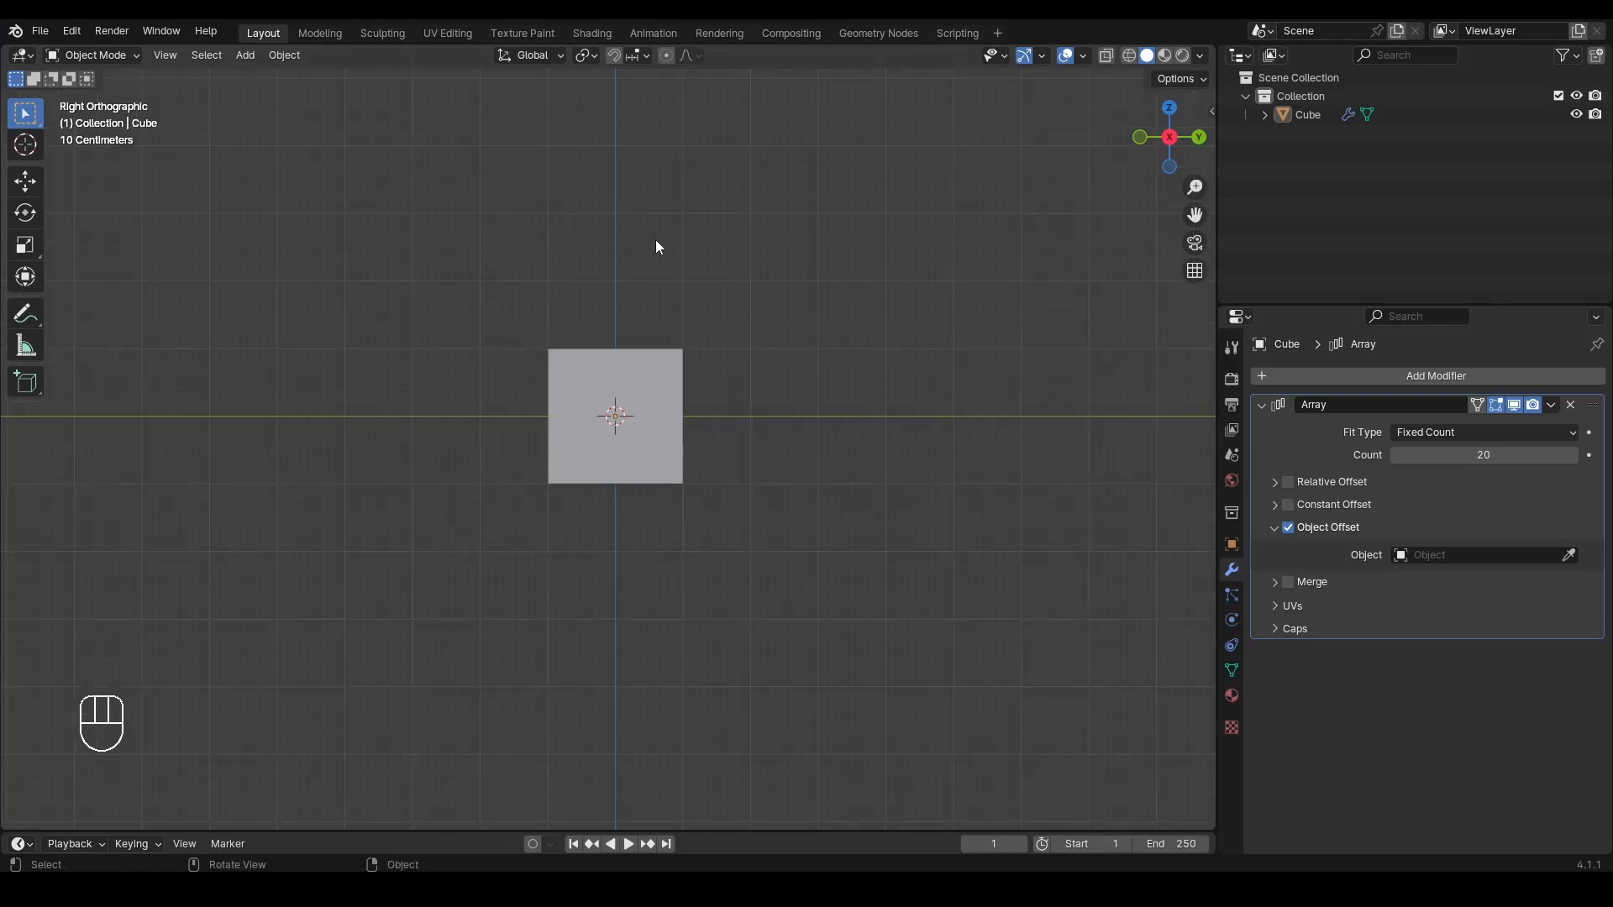
key("shift+a")
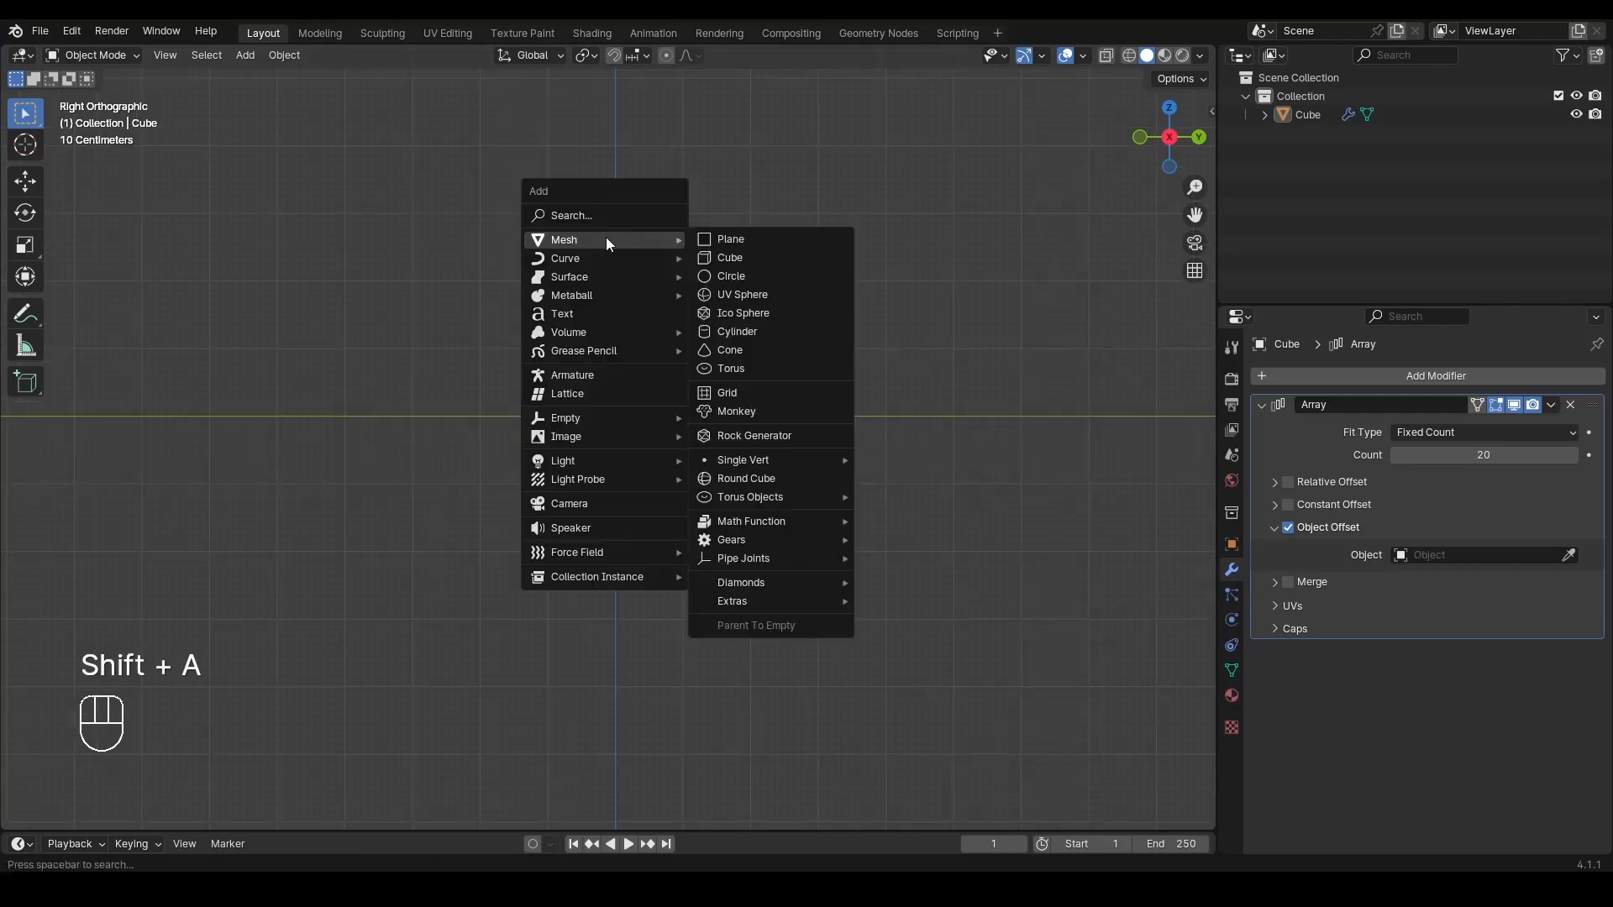
mouse_move(579, 425)
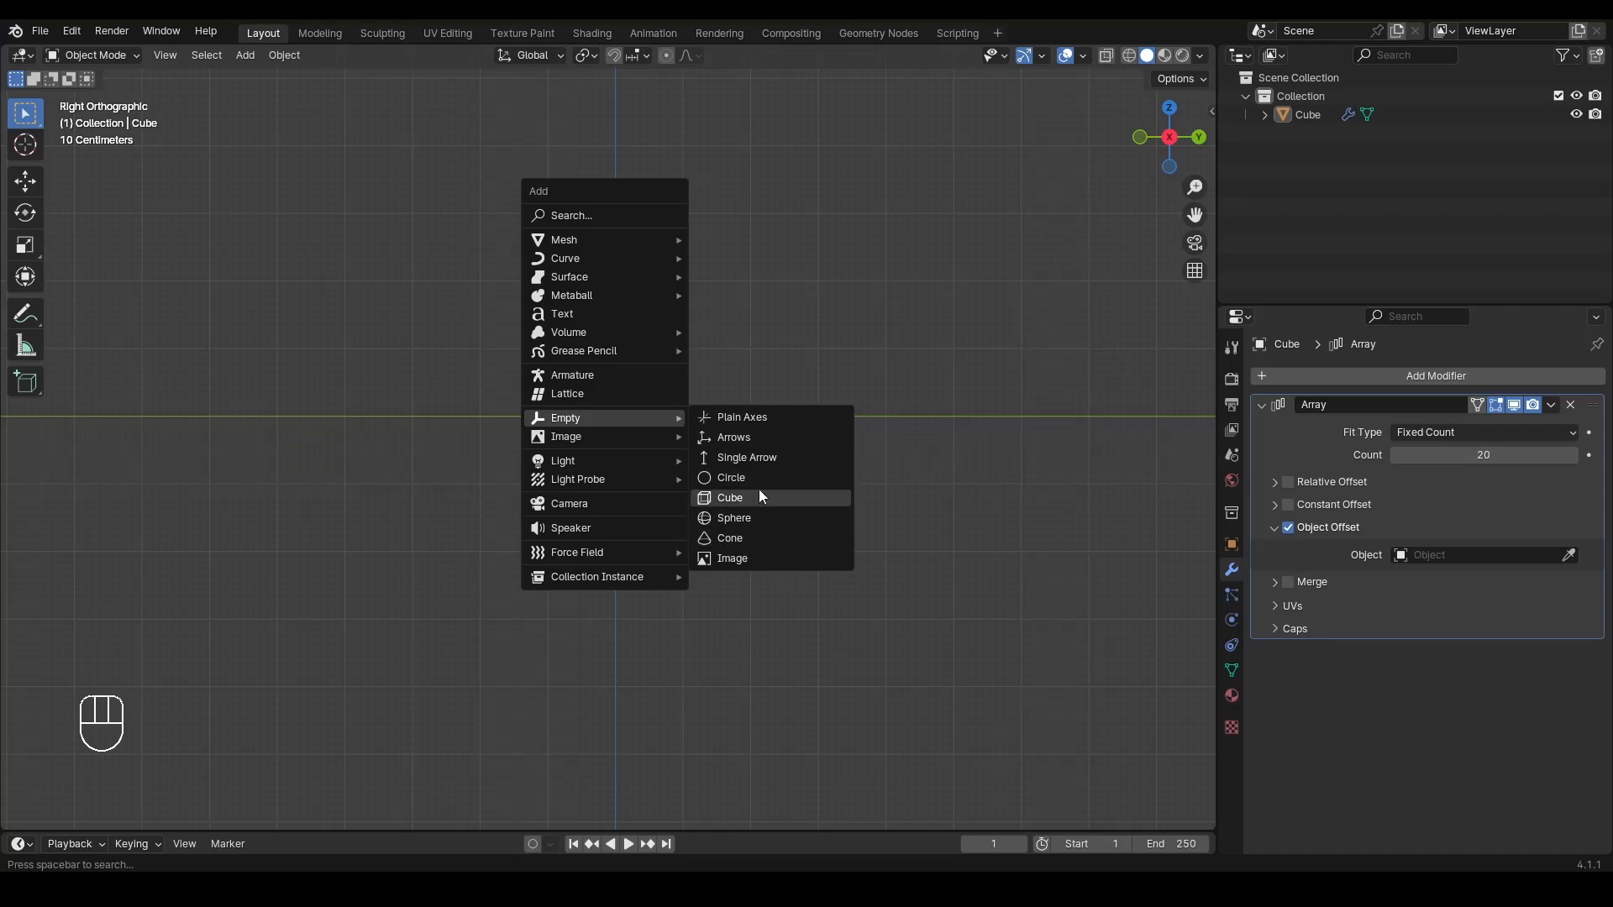
left_click(757, 420)
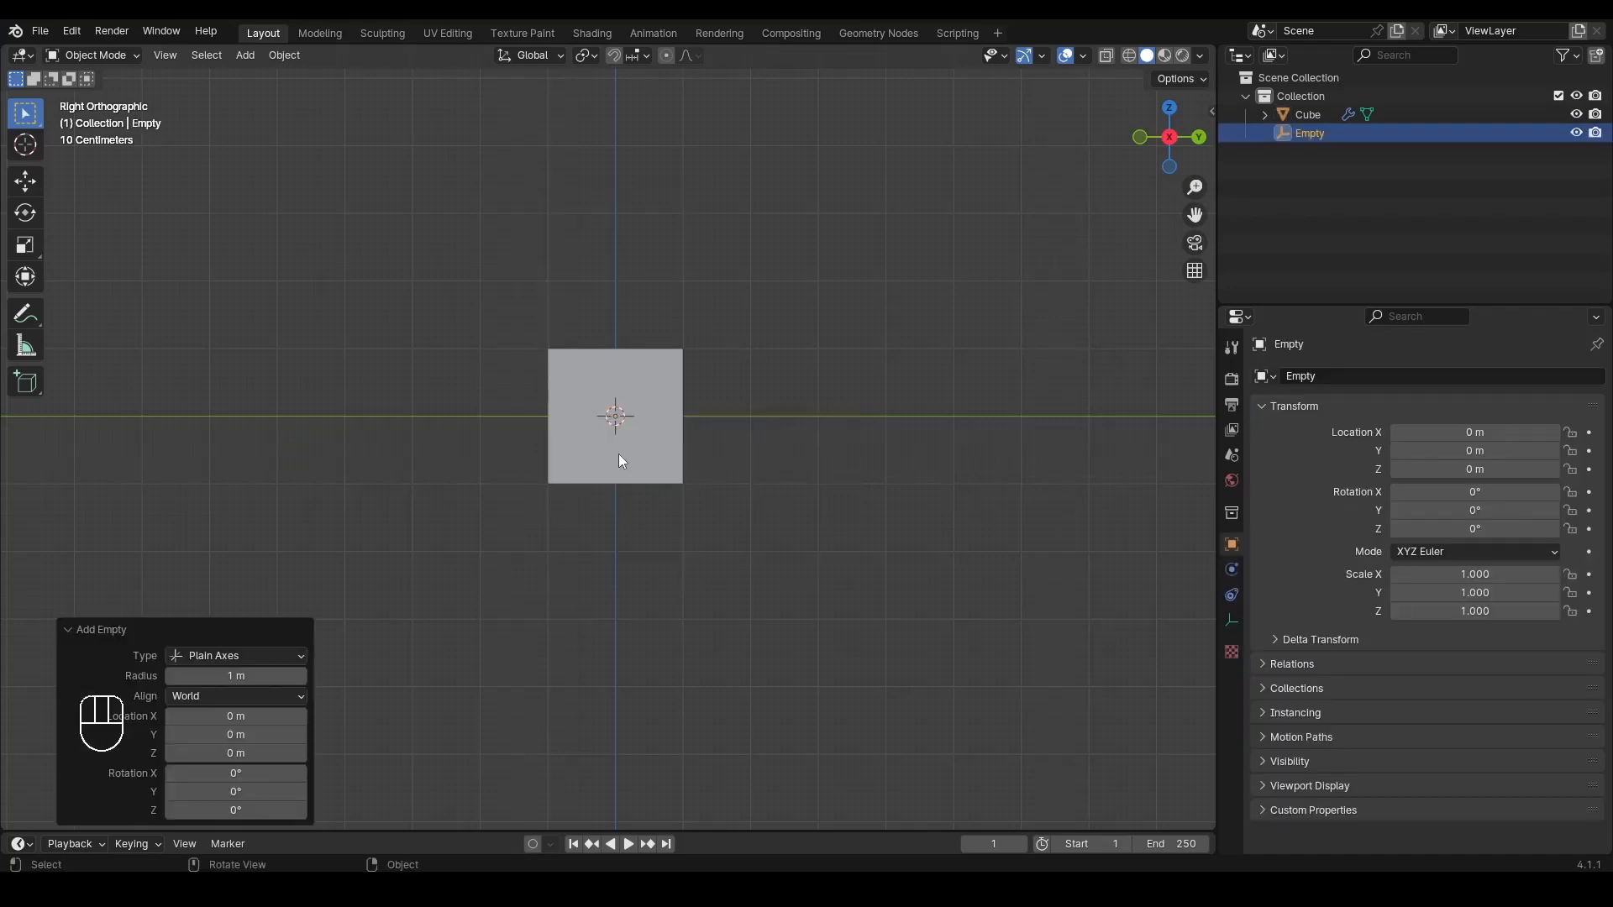
Step: Scale the empty uniformly to 3 with snapping so its axes extend beyond the cube
scroll(619, 457, "up", 5)
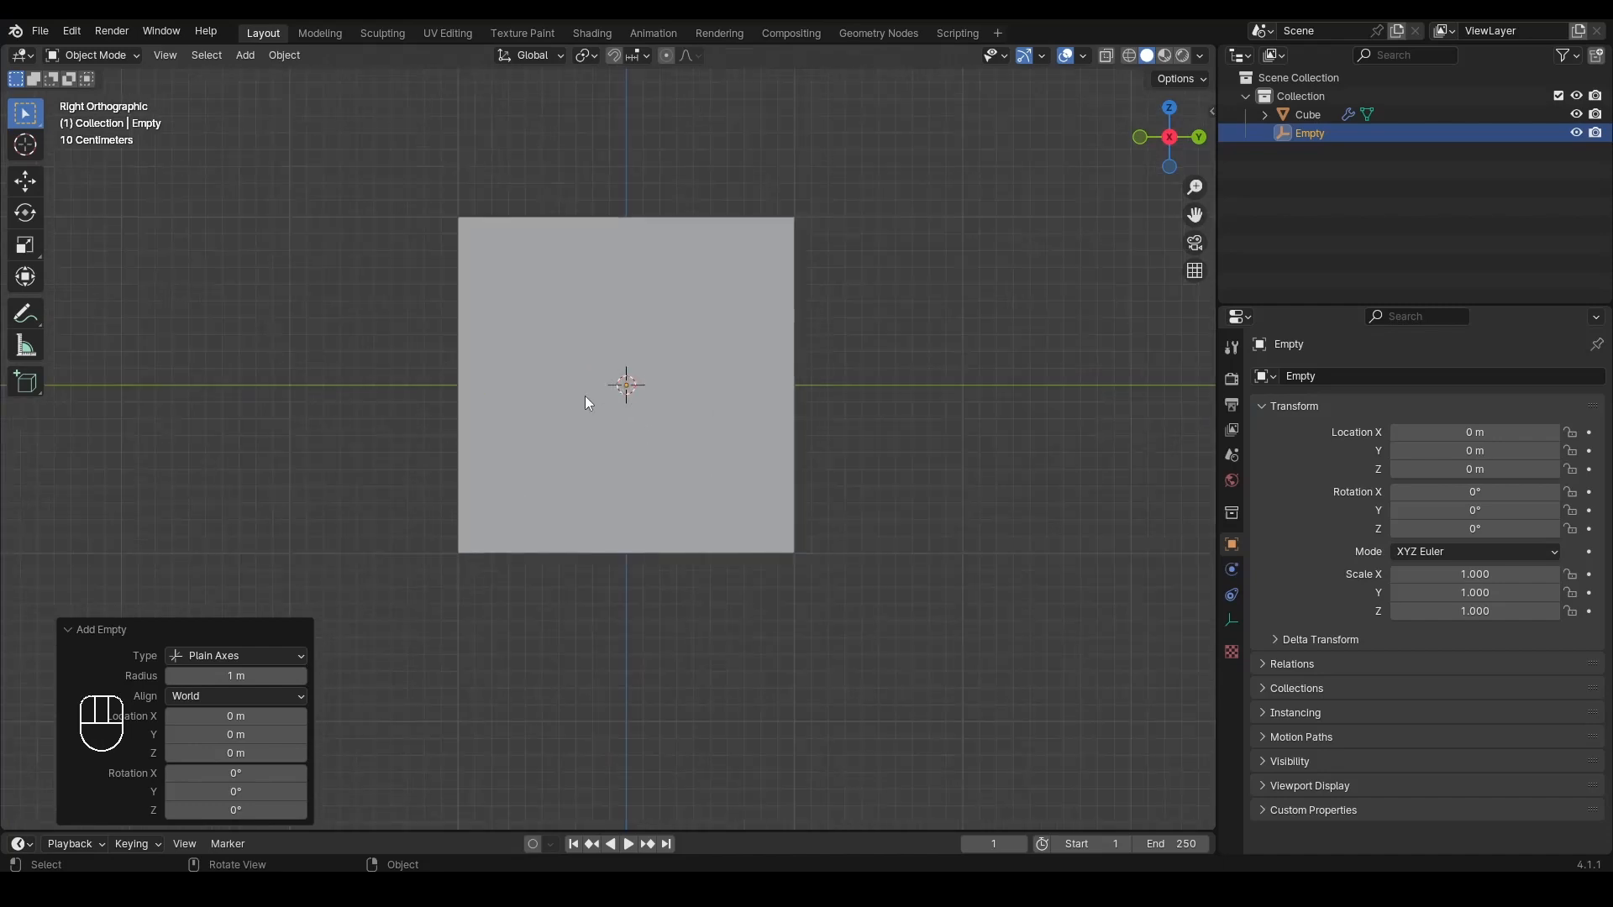
scroll(662, 431, "down", 9)
key("s")
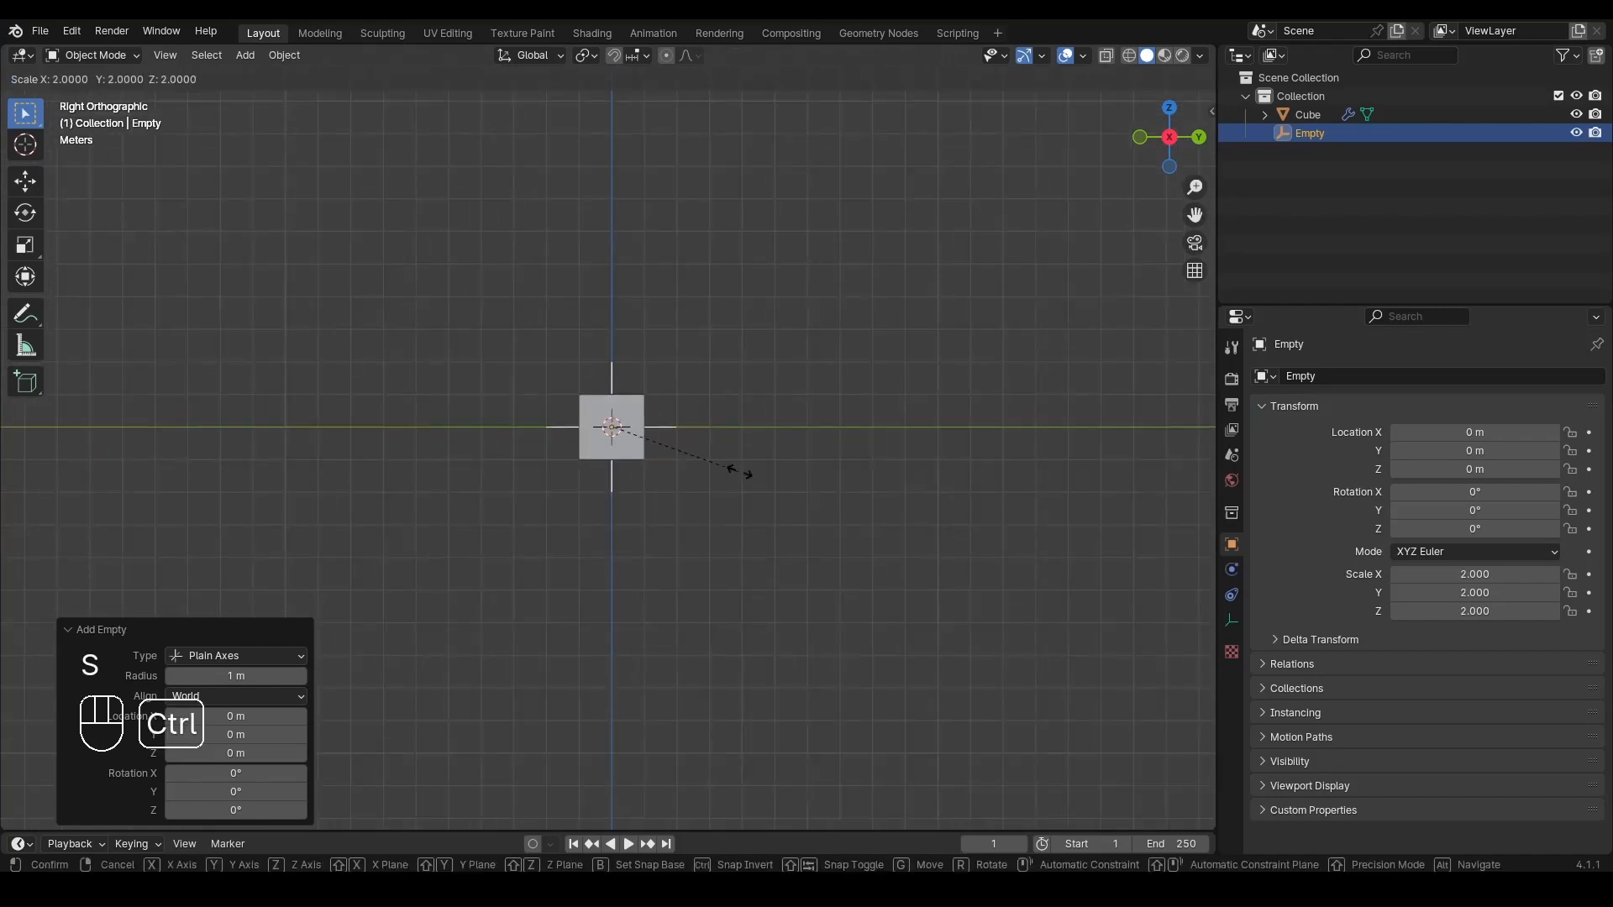
left_click(707, 394, "ctrl")
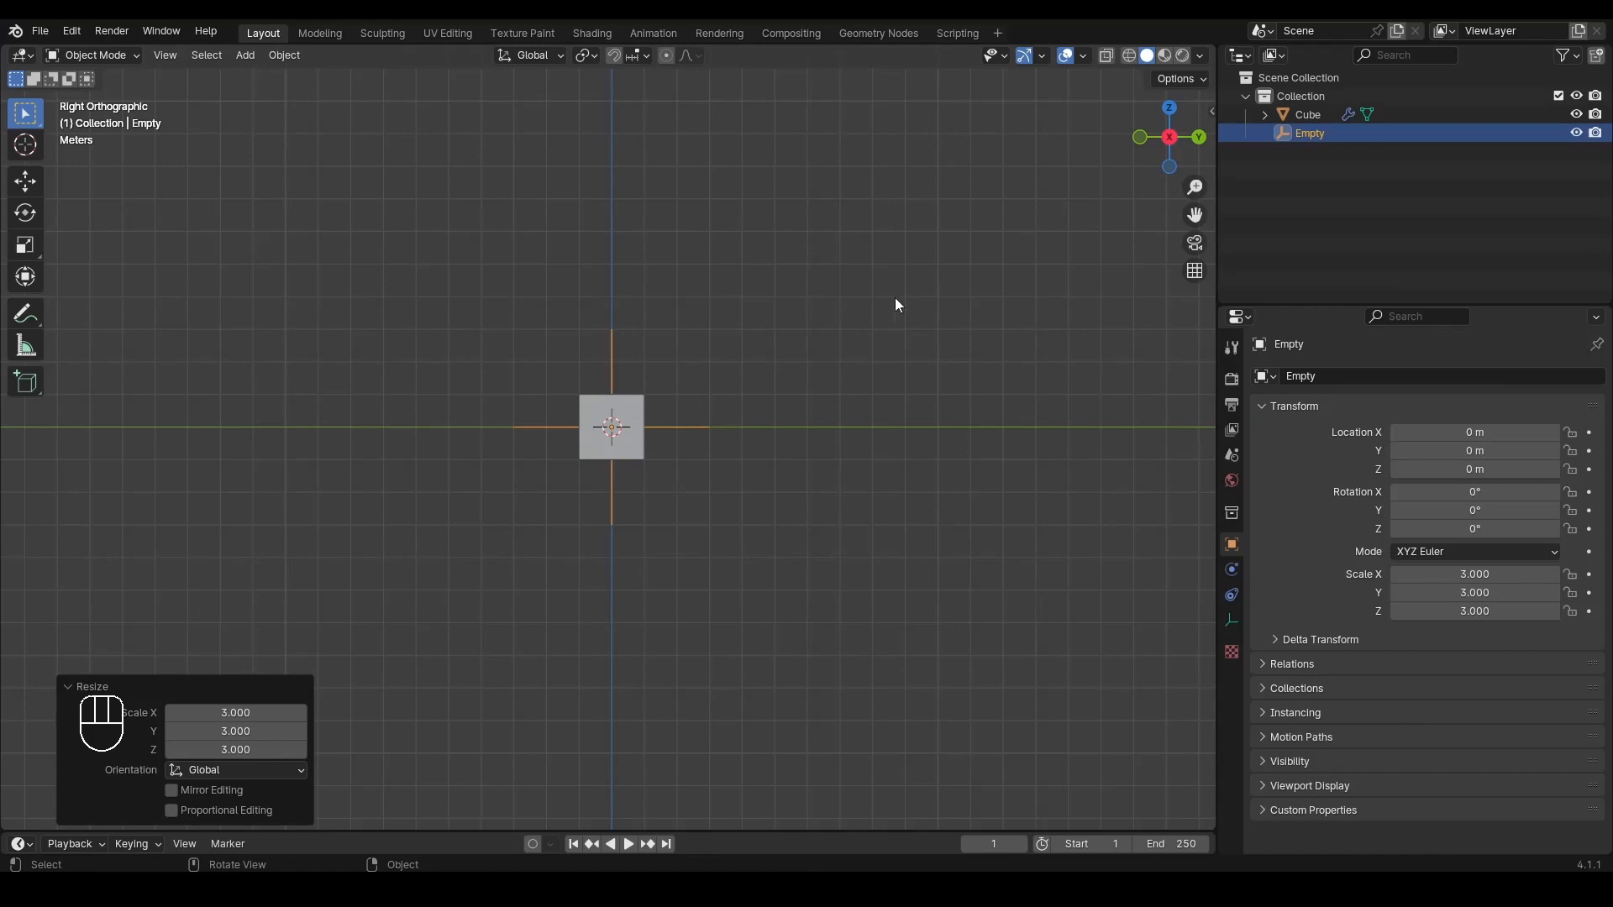
Step: Show the transform values and try applying the empty's scale, undo both the application and the resize, and redo the resize
key("n")
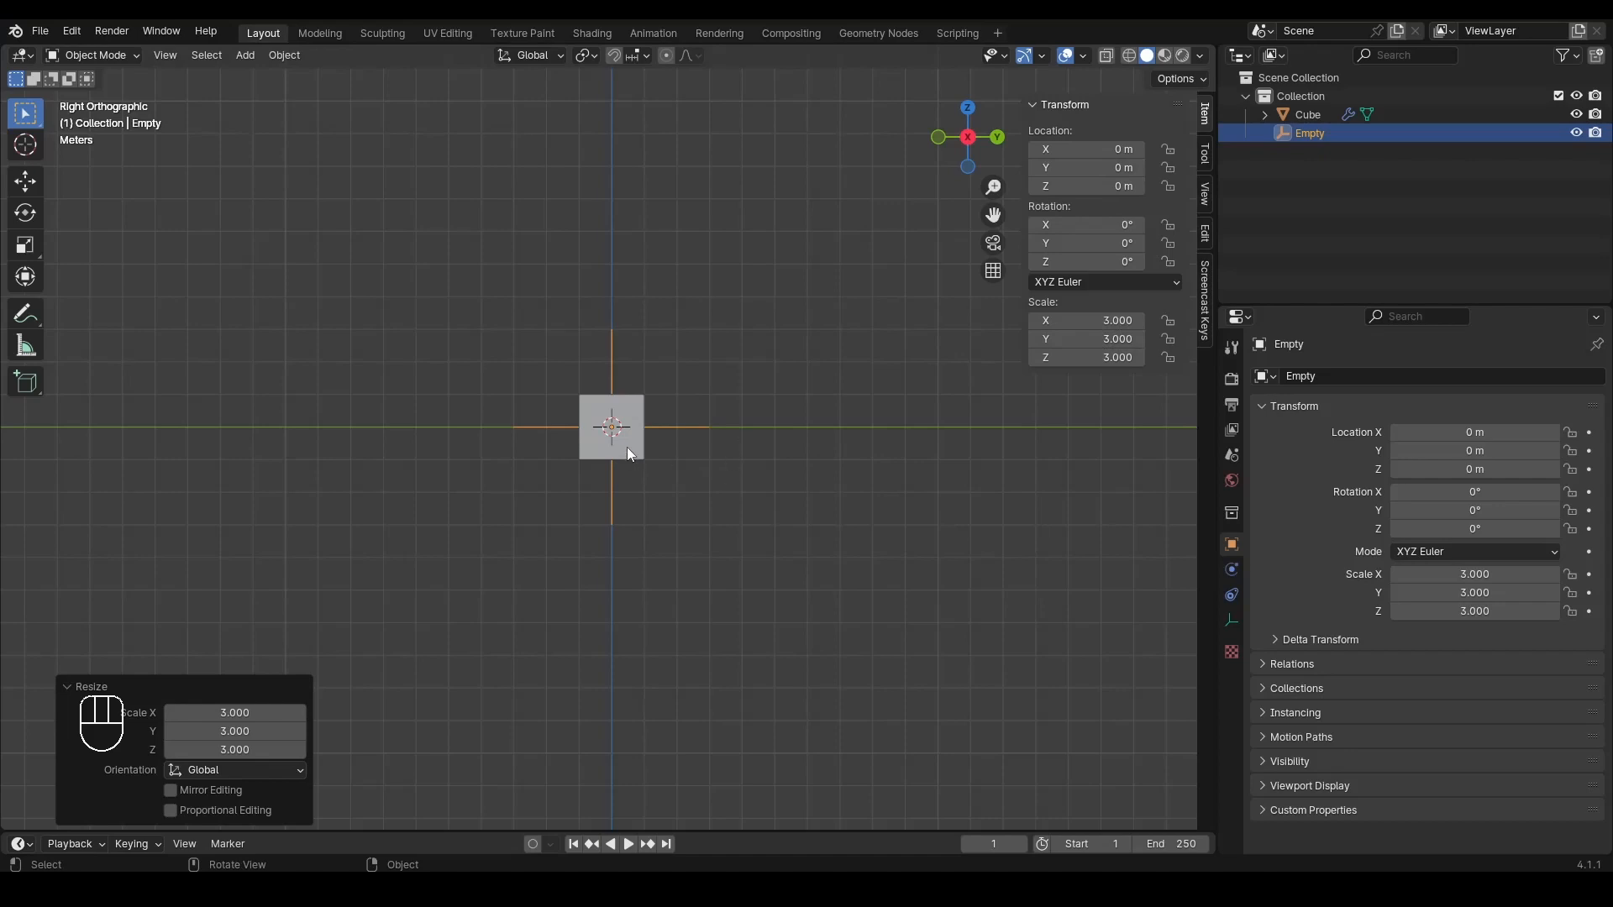
key("ctrl+a")
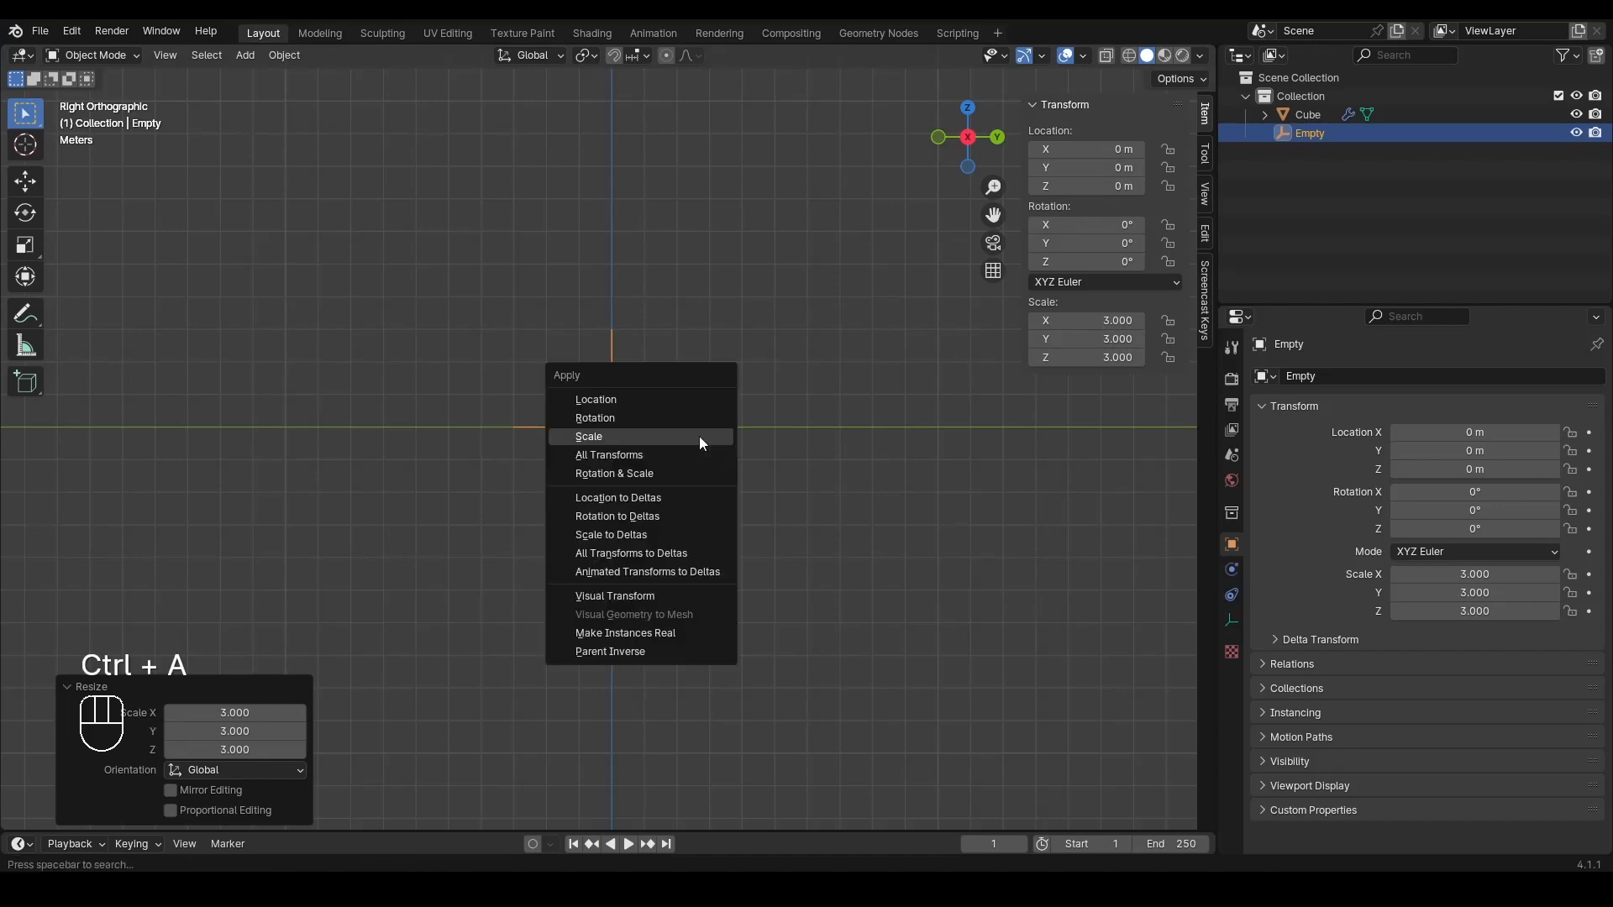
left_click(581, 437)
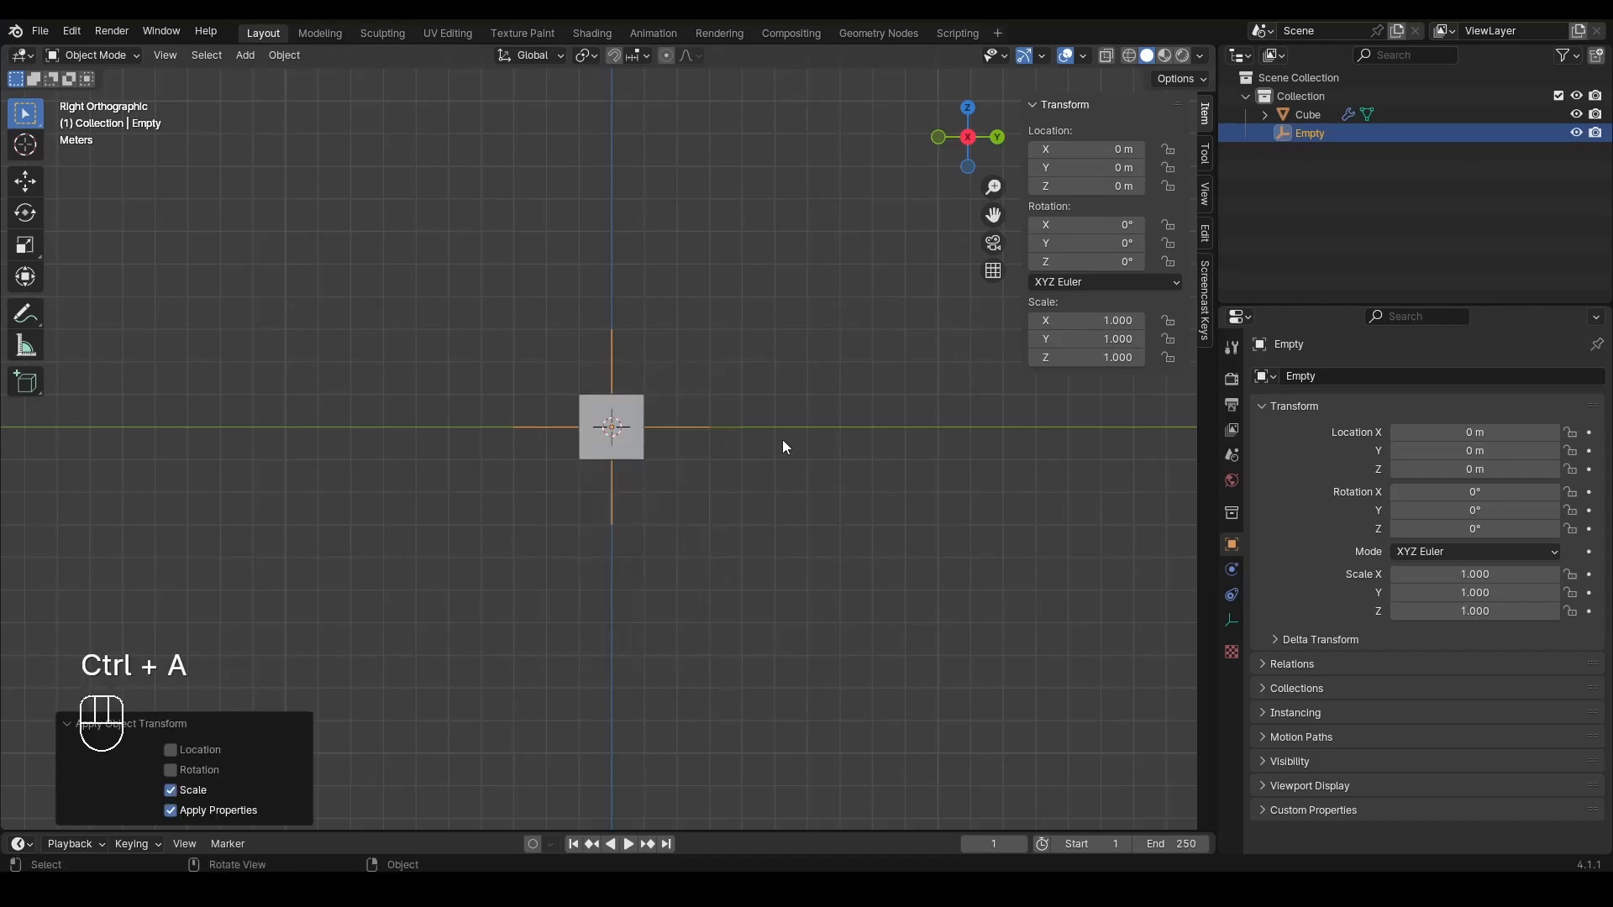
key("ctrl+z")
key("ctrl+z")
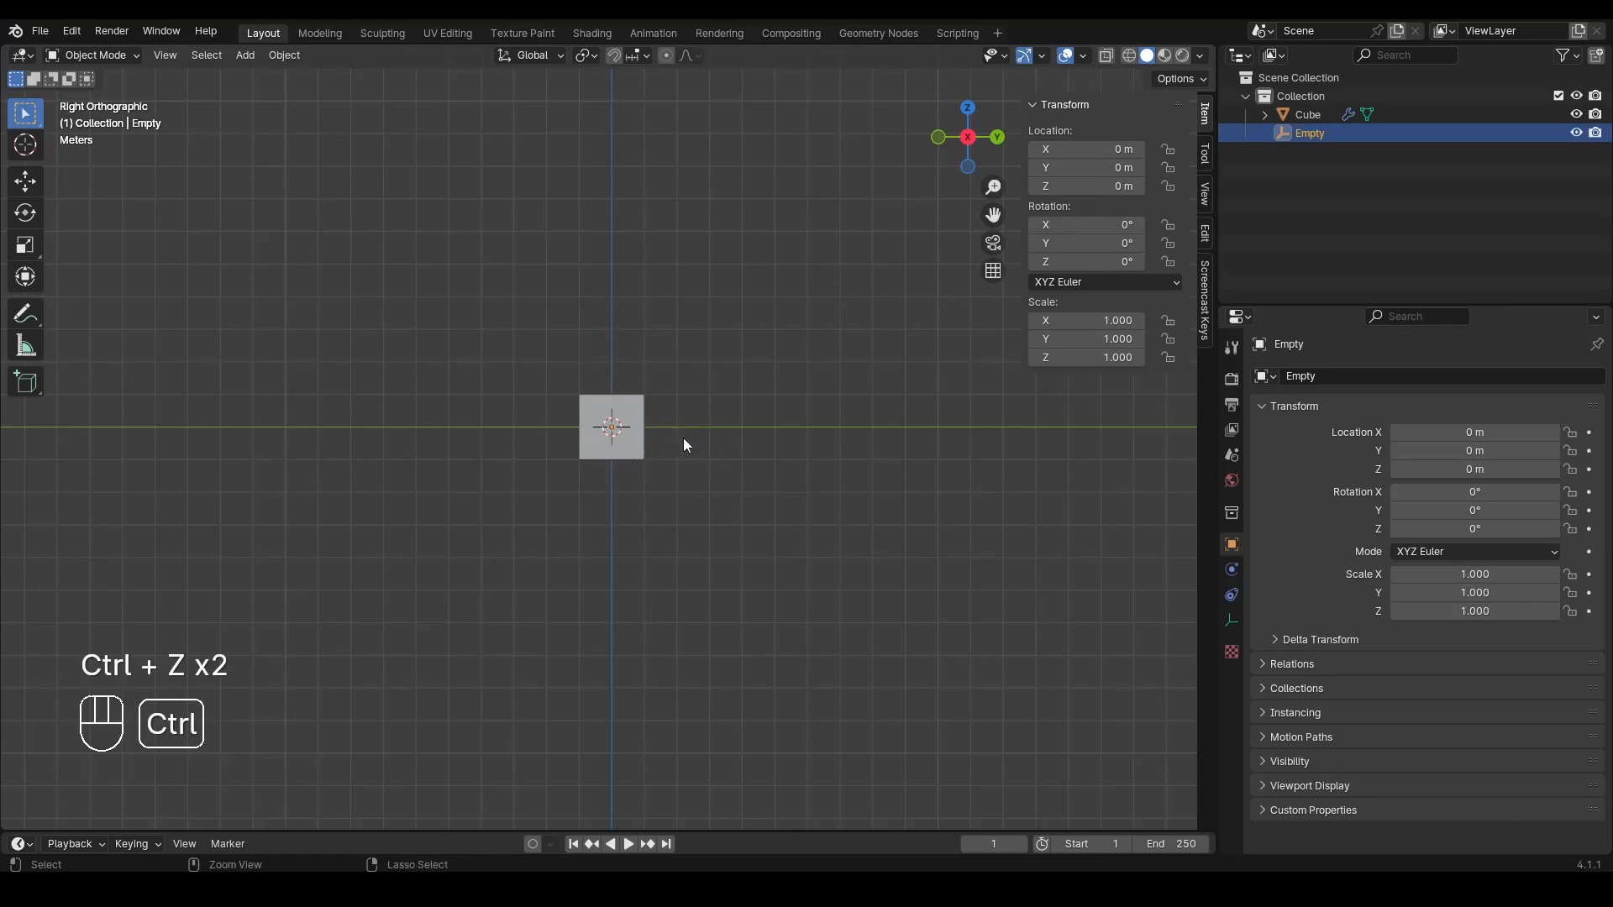
key("ctrl+shift+z")
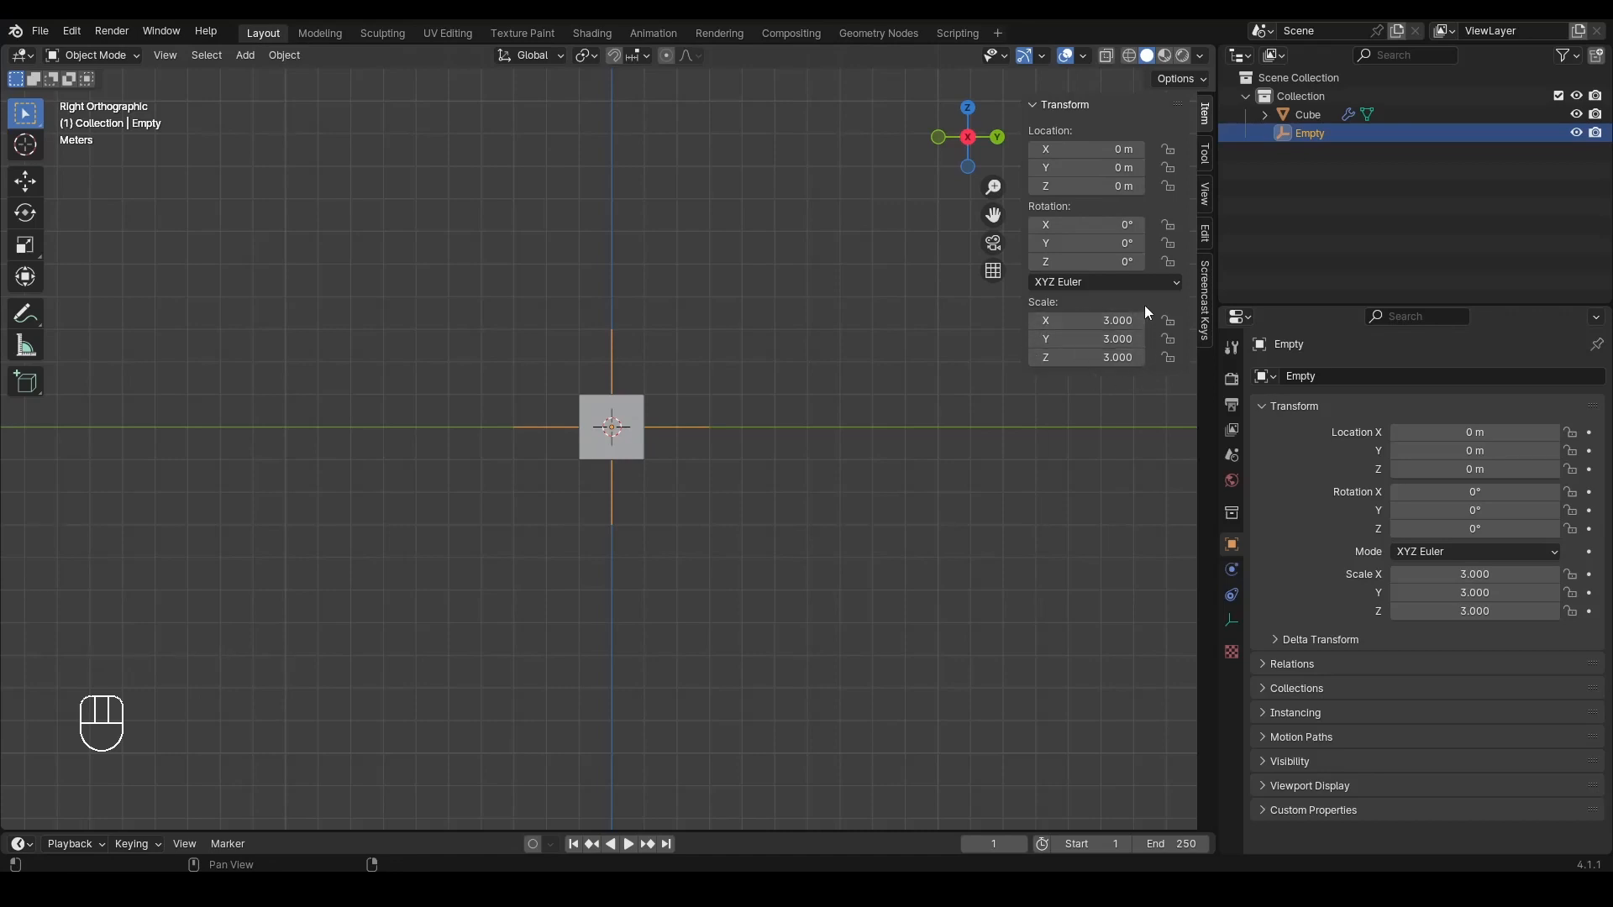
Step: Apply the empty's scale and try a further uniform resize, cancelling it
key("ctrl+a")
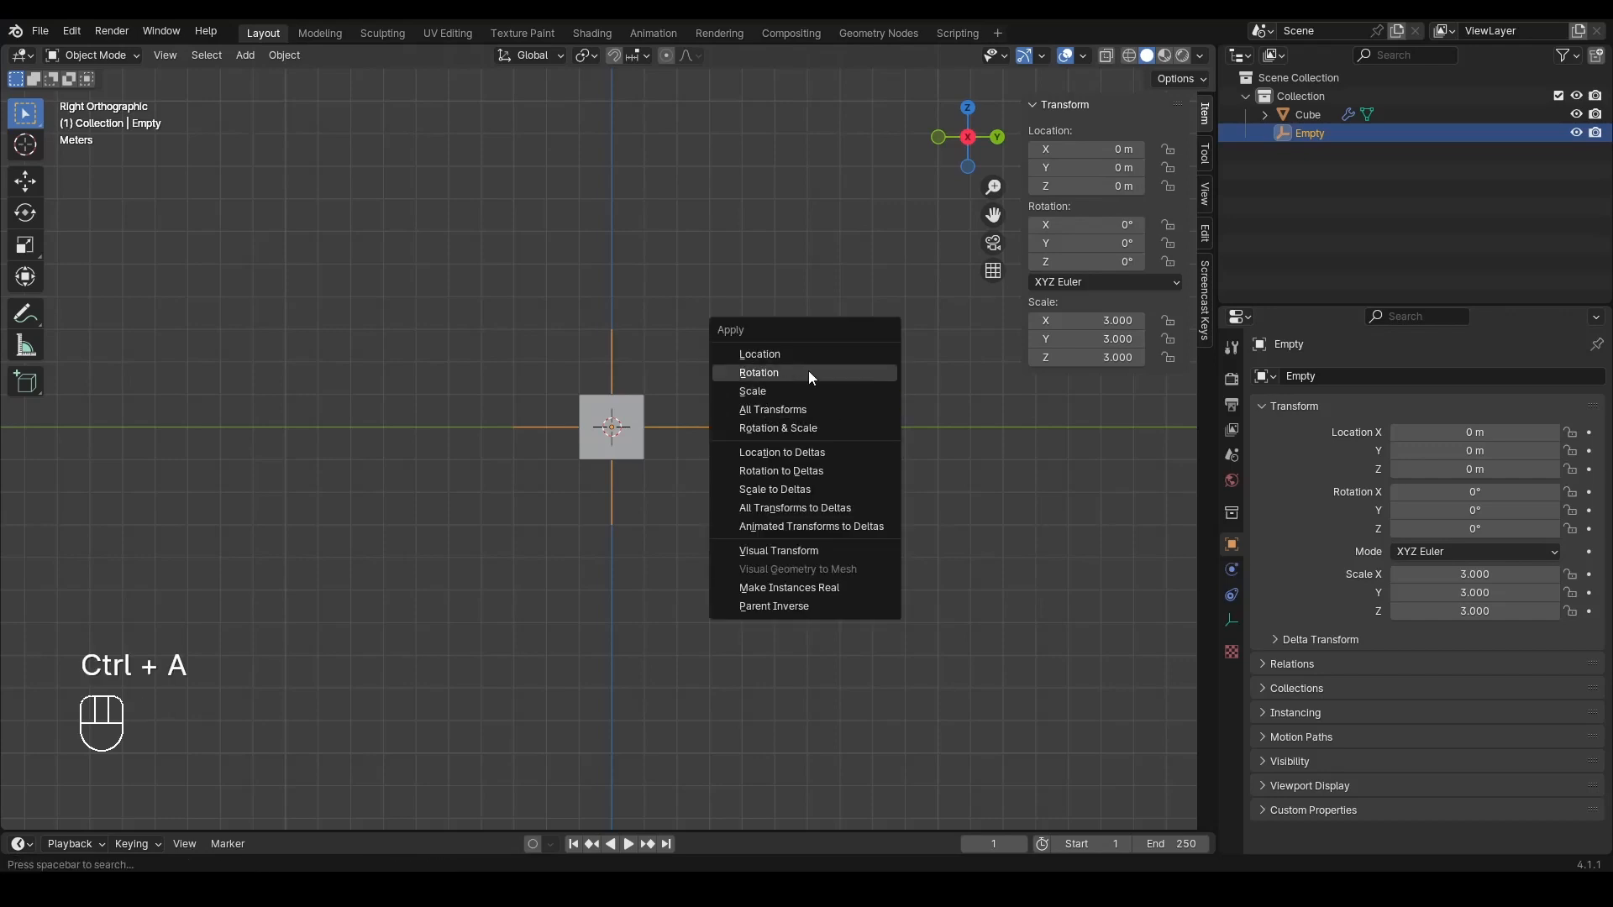
left_click(754, 392)
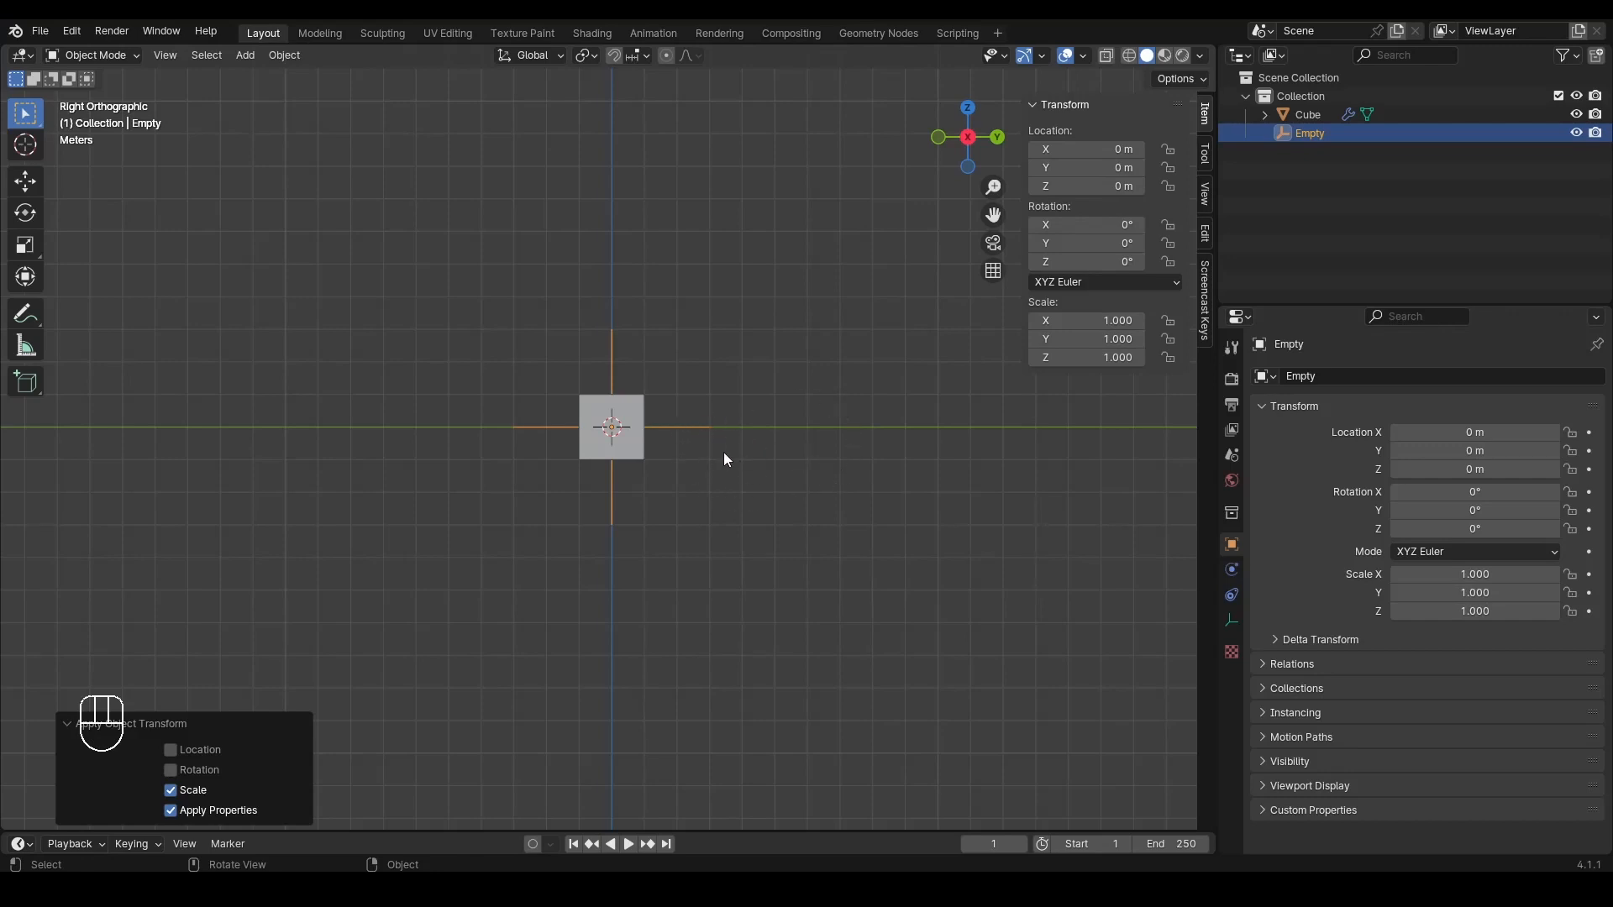
scroll(702, 438, "up", 2)
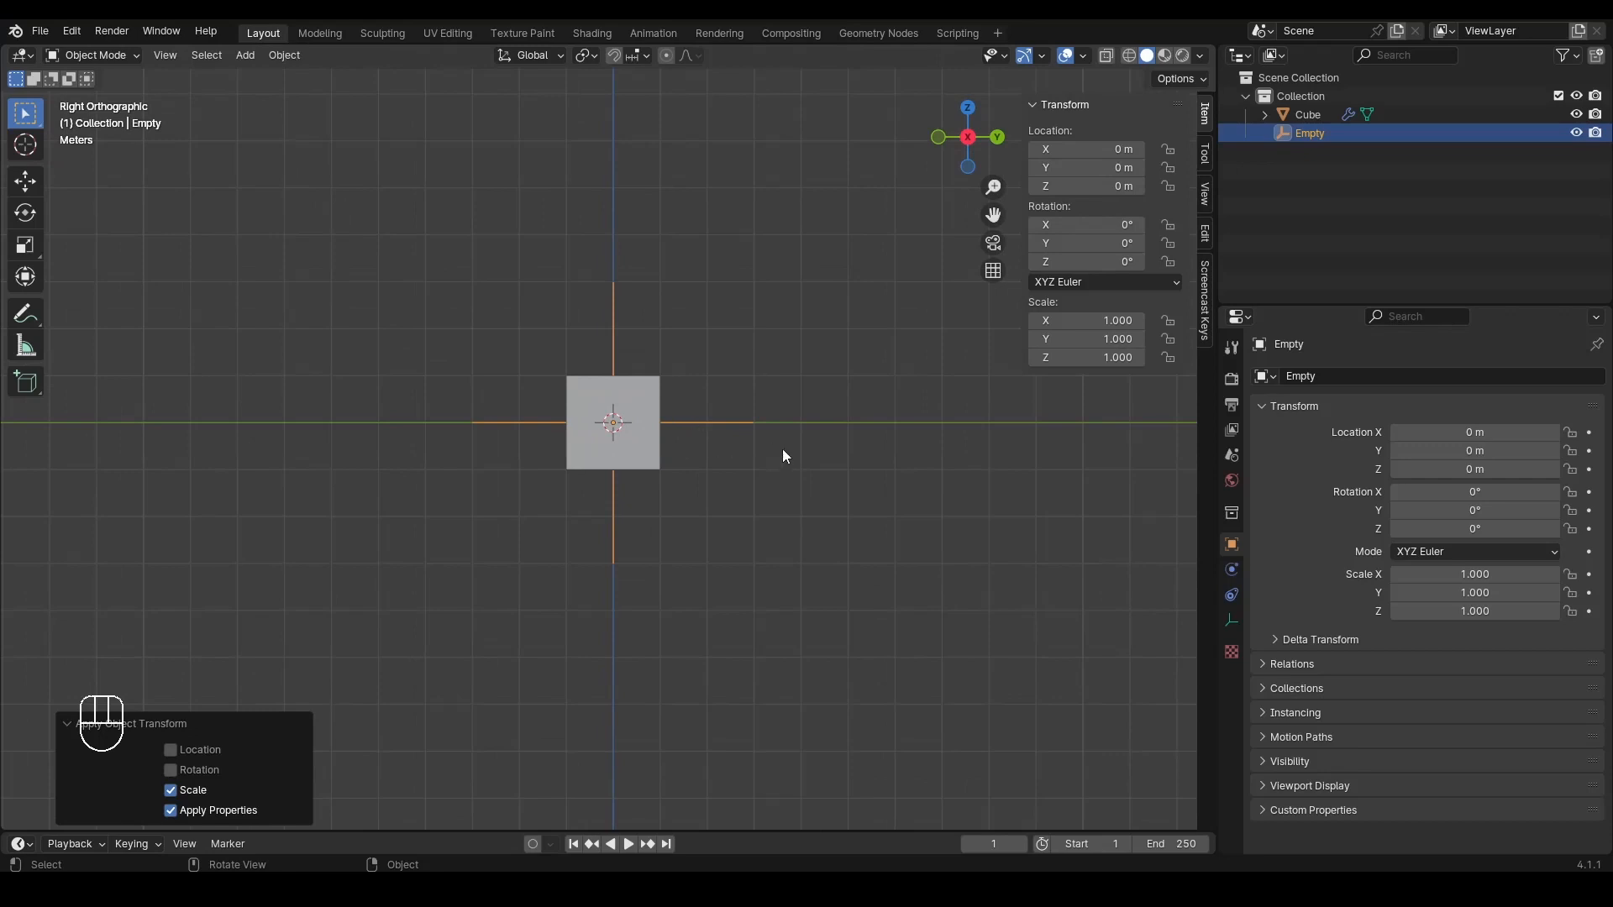
key("s")
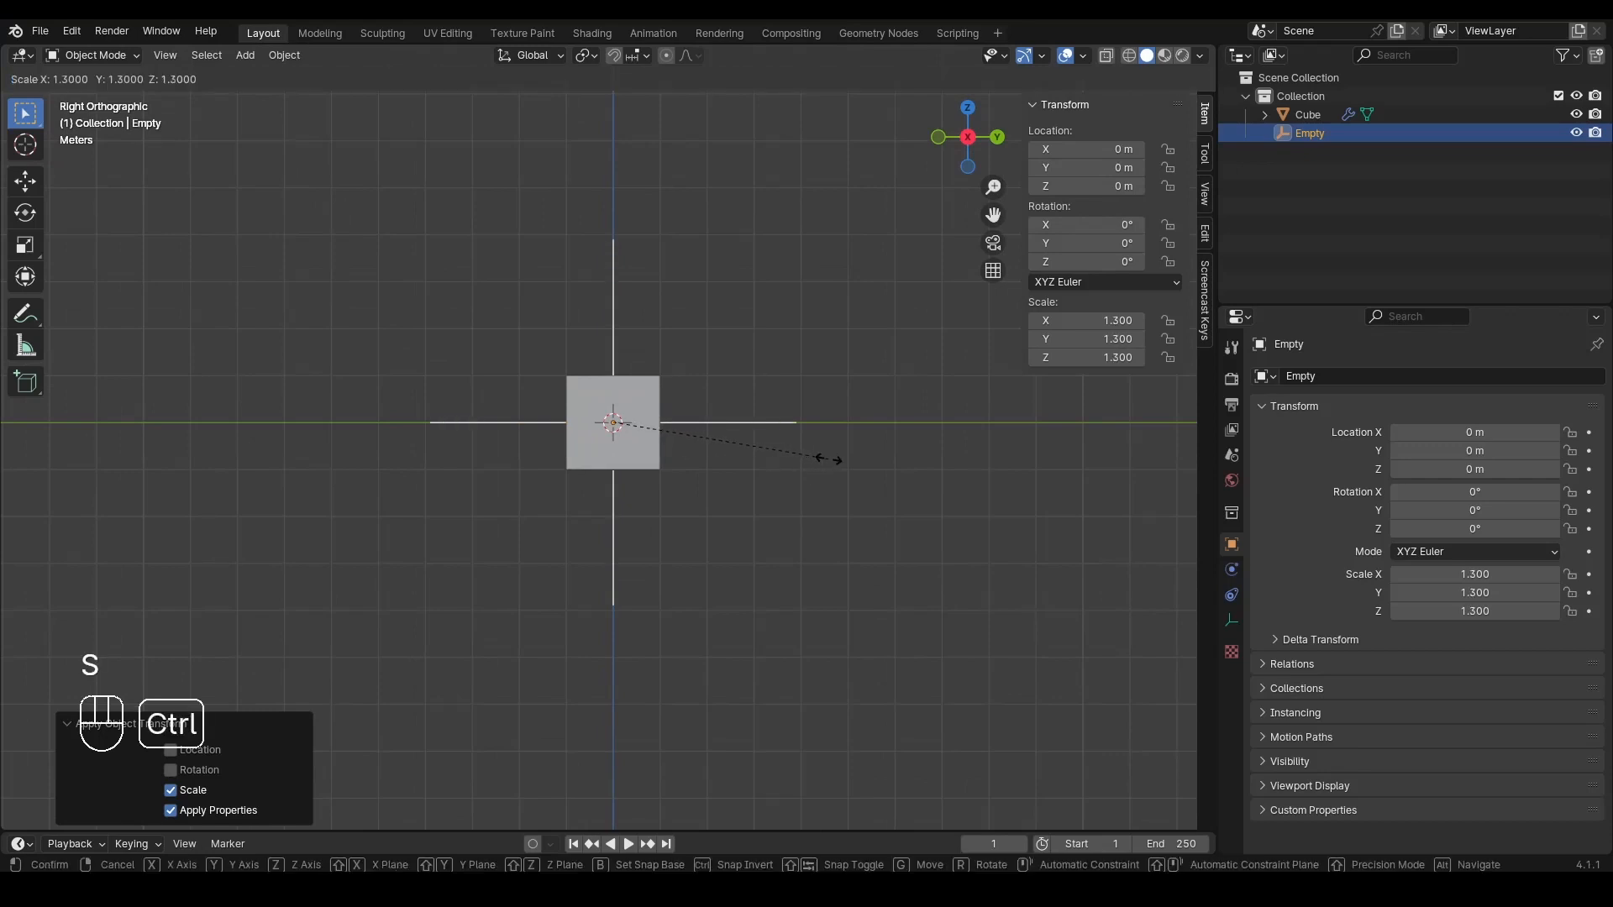
right_click(880, 474)
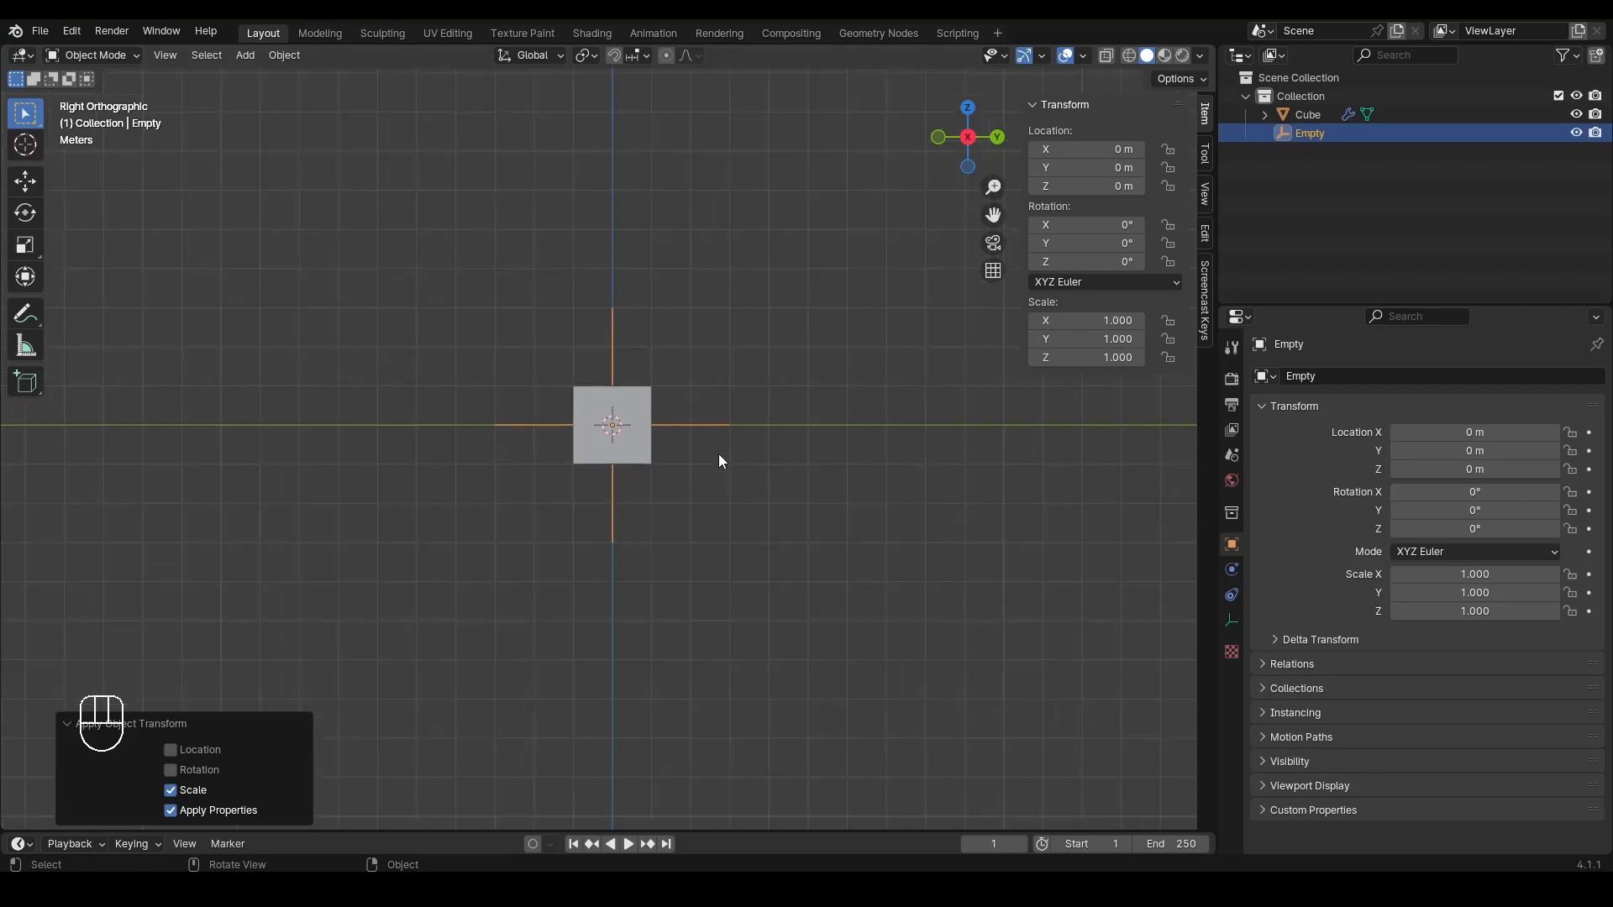
Step: Select the cube and assign the empty as the object for its array's Object Offset
middle_click_drag(720, 458, 688, 535)
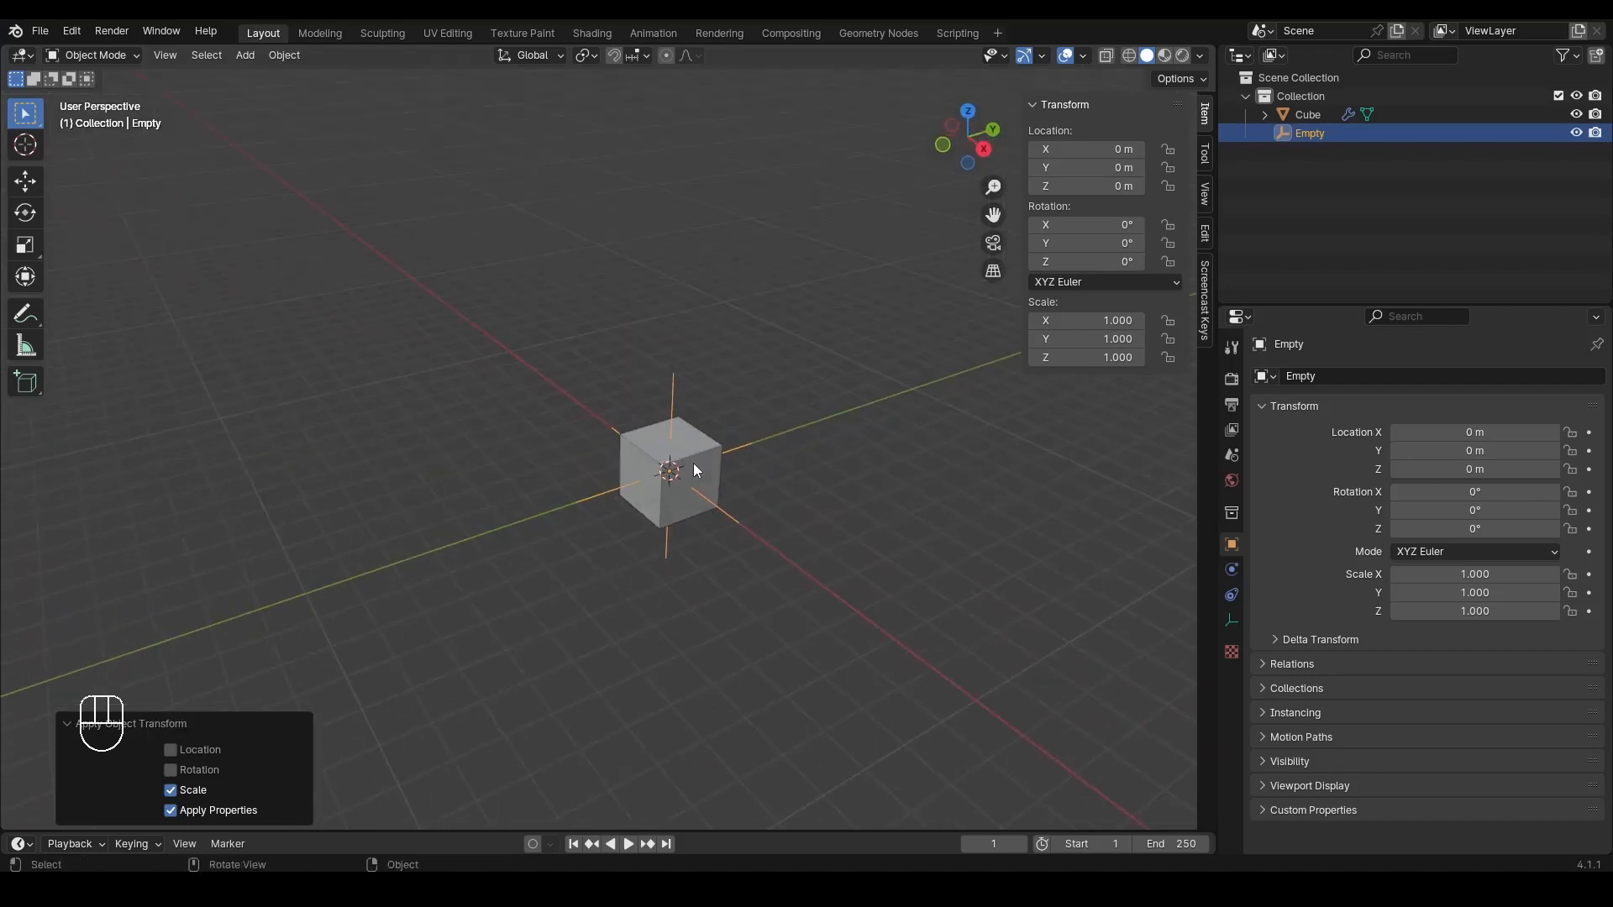
left_click(672, 461)
left_click(977, 149)
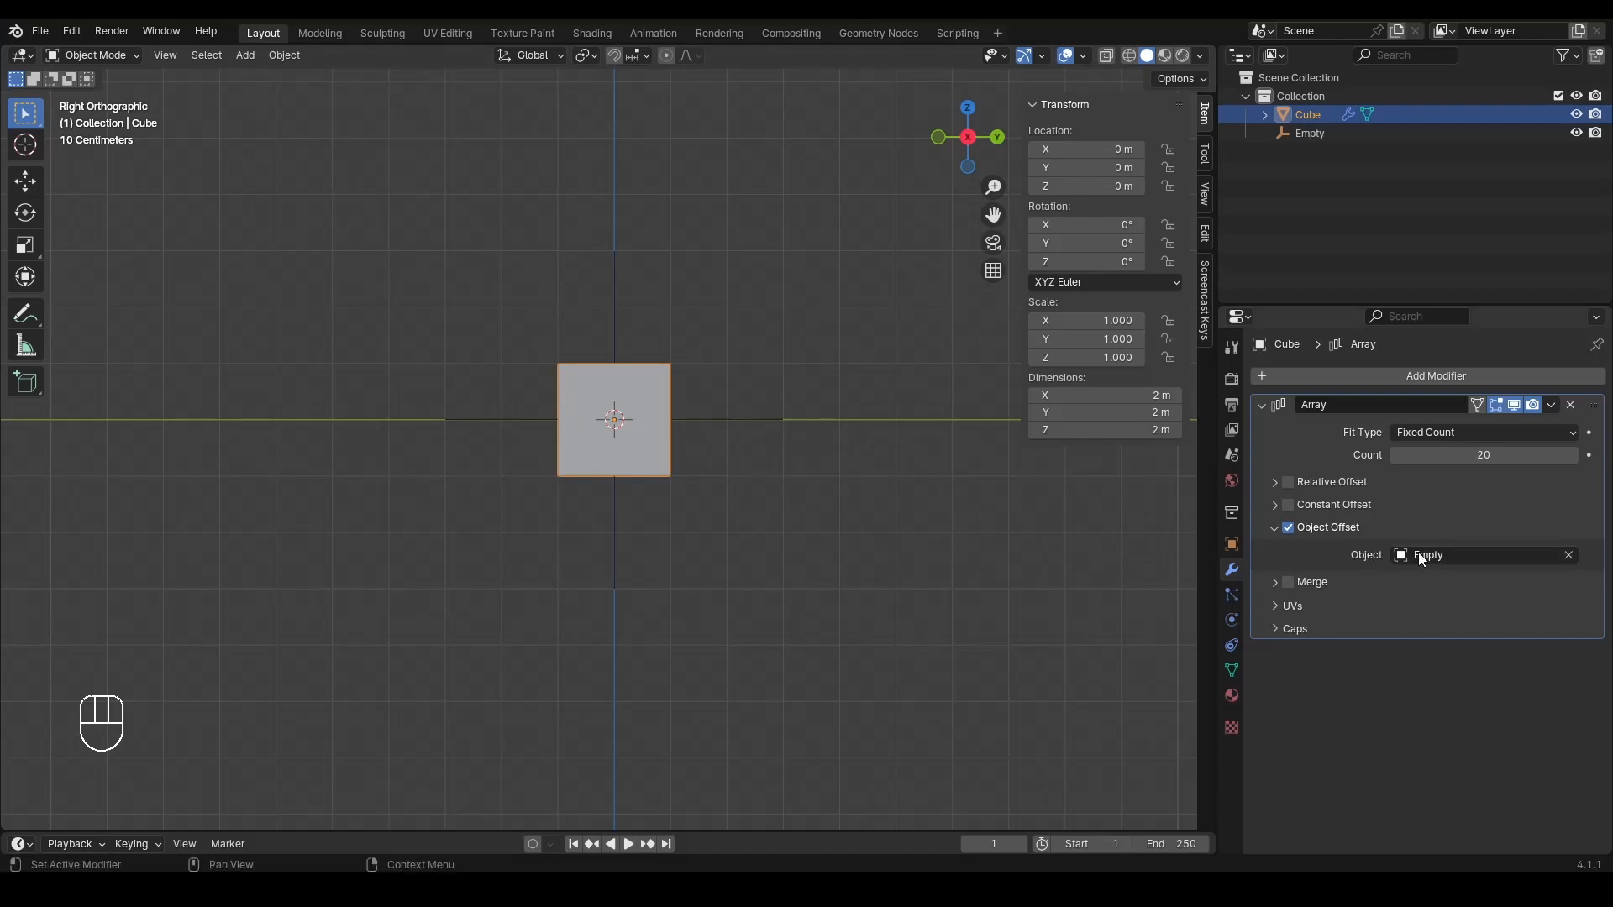
Step: Rename the empty as Offset, reselect the cube and check the object list of its array's Object Offset
left_click(764, 420)
key("F2")
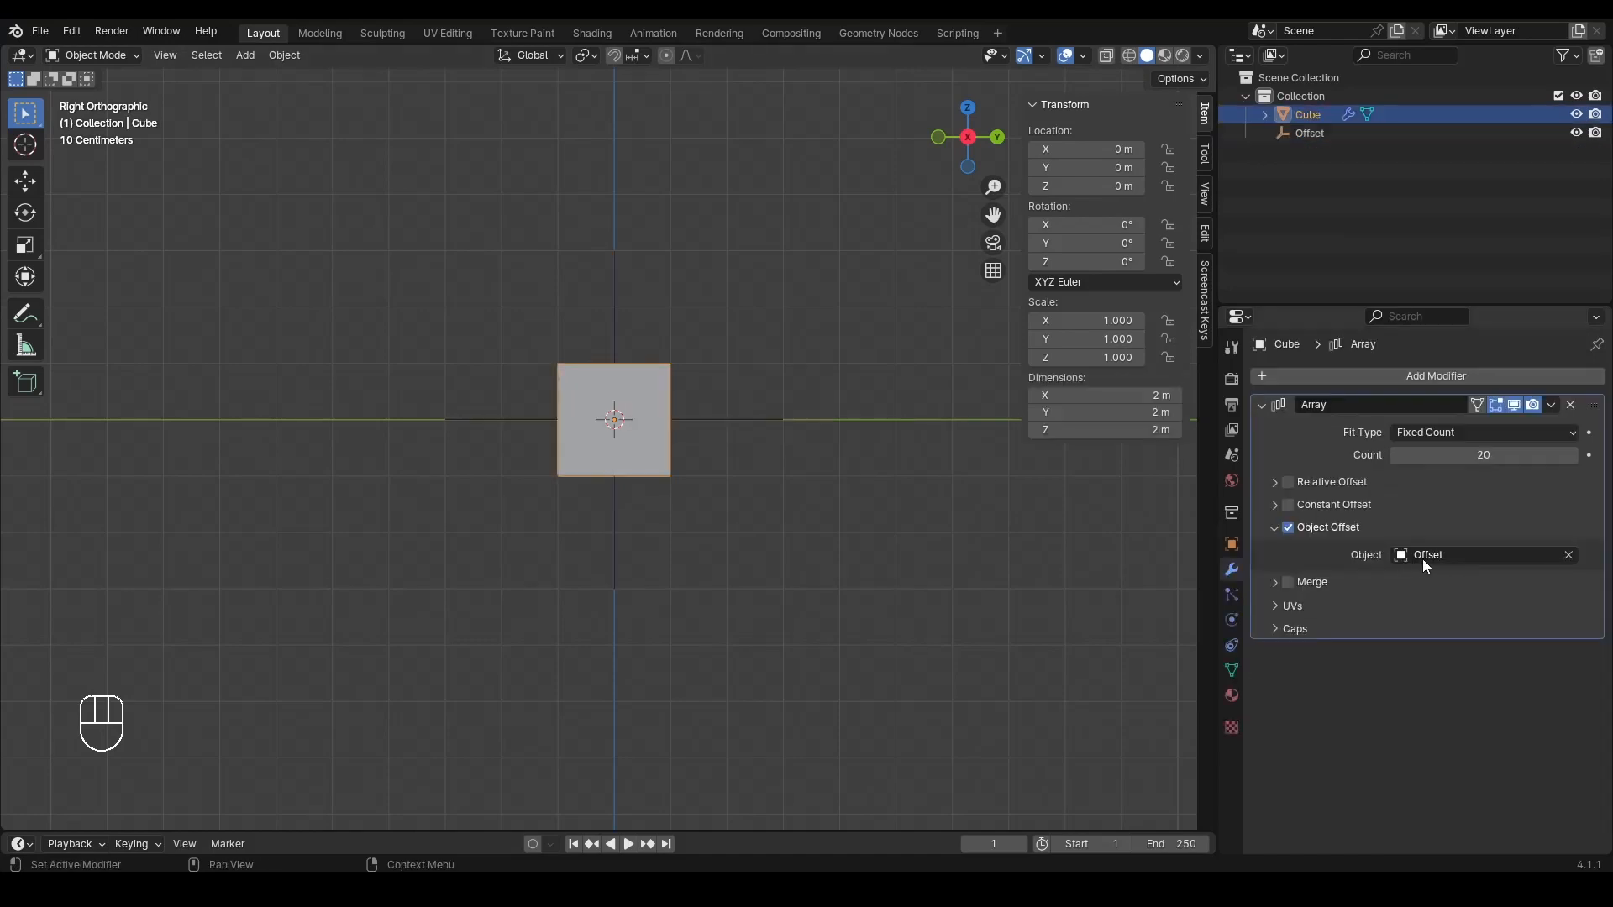
left_click(1445, 556)
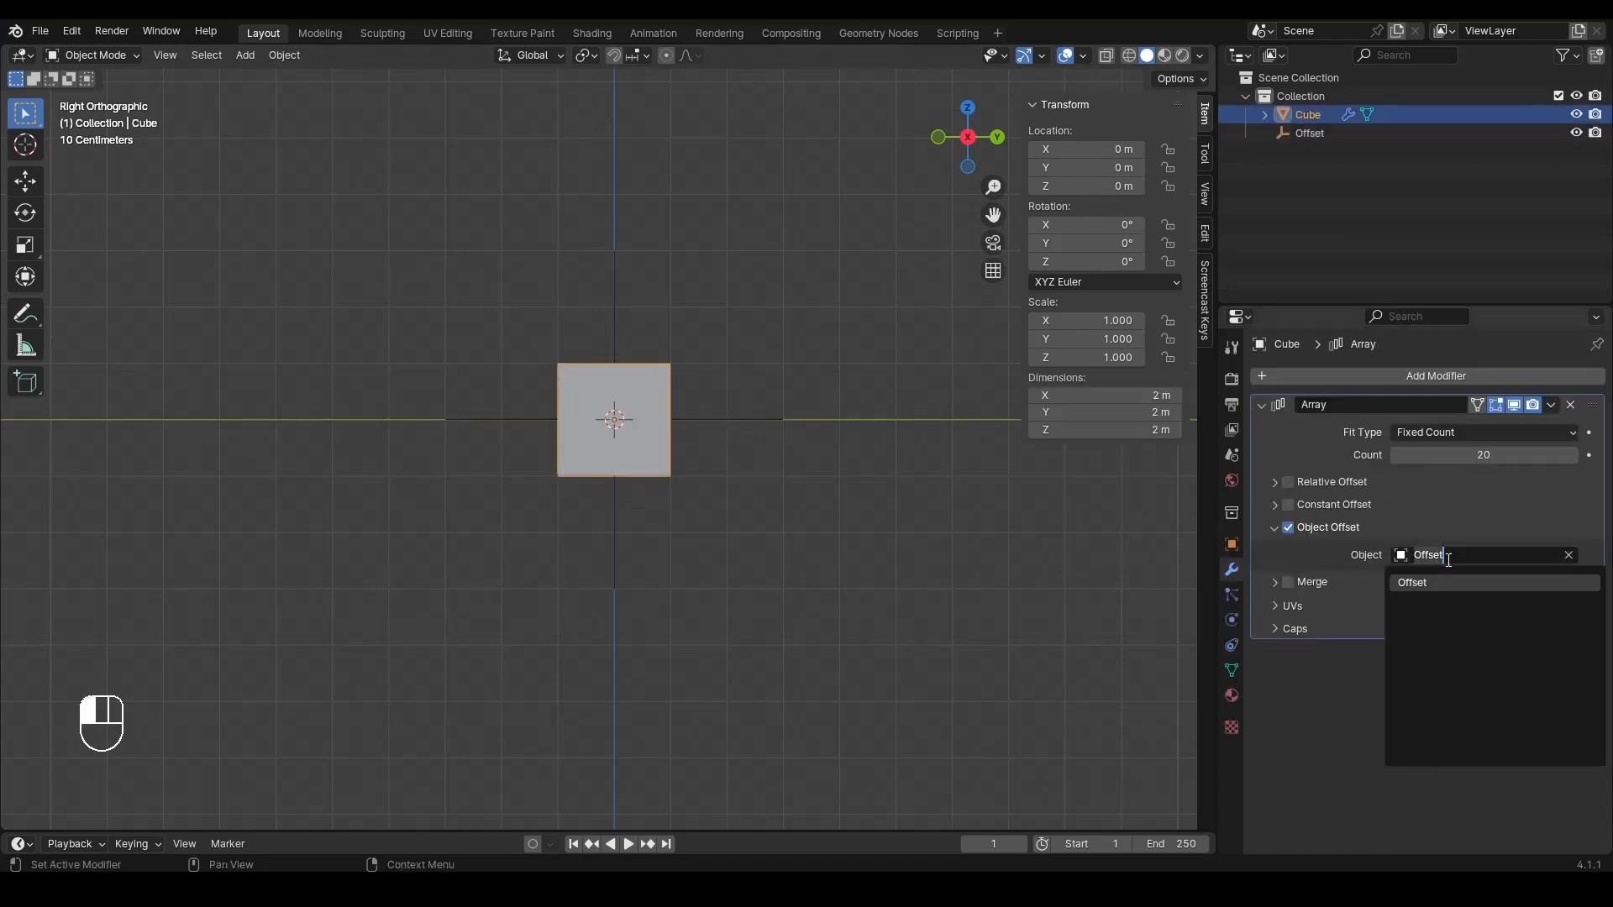
left_click(1357, 557)
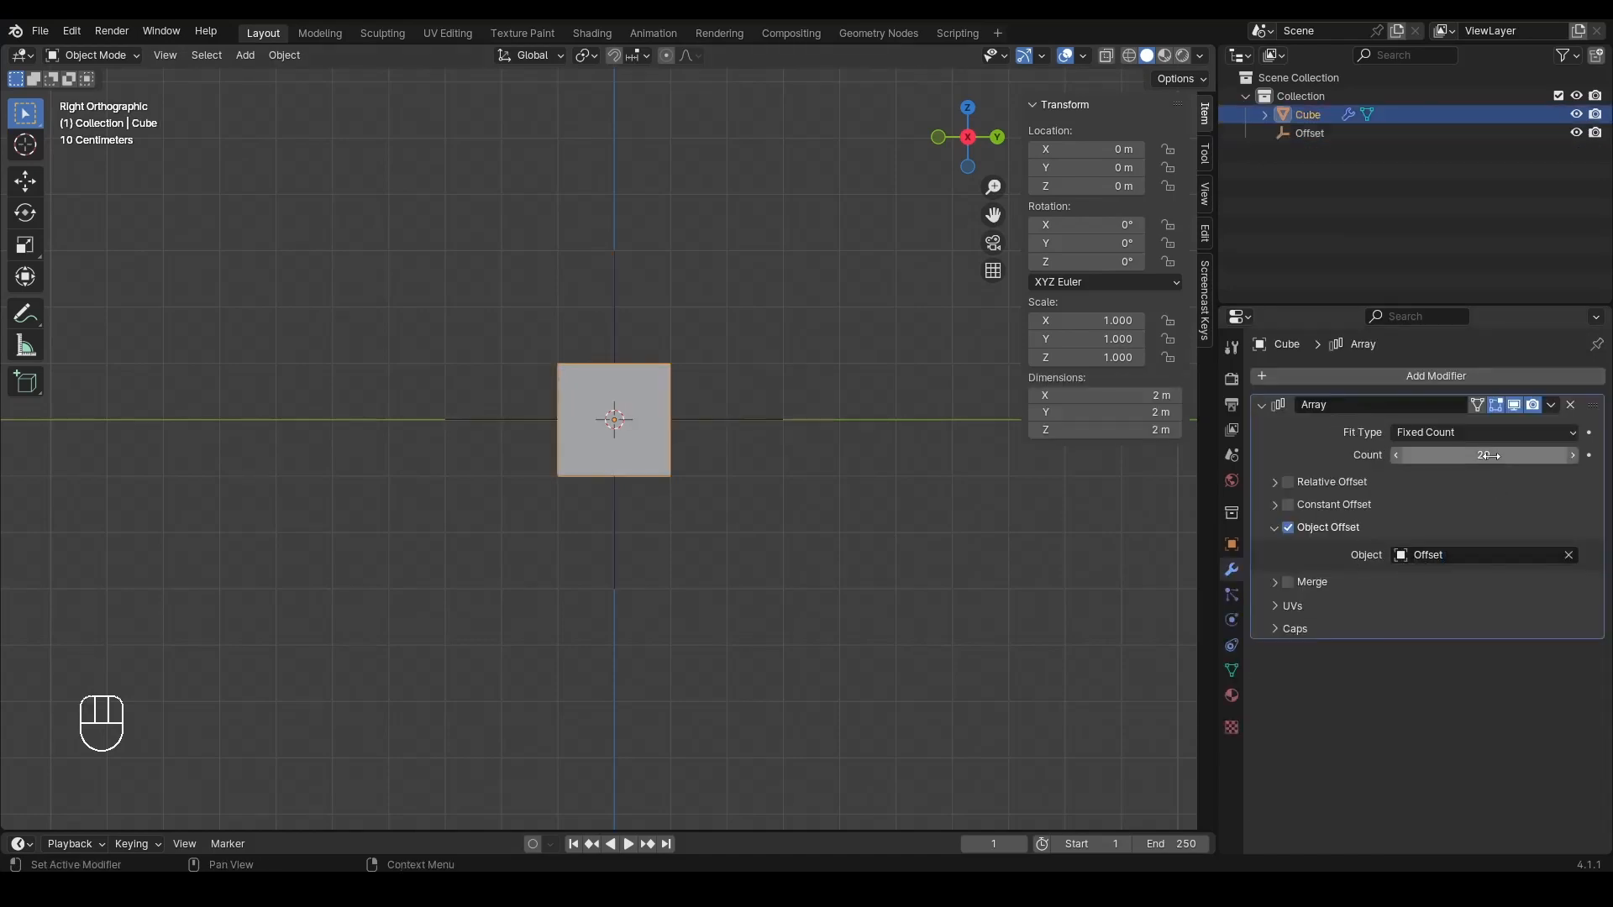
Step: Close the transform sidebar, select the Offset empty and return to the right orthographic view
left_click_drag(611, 451, 713, 417, "alt")
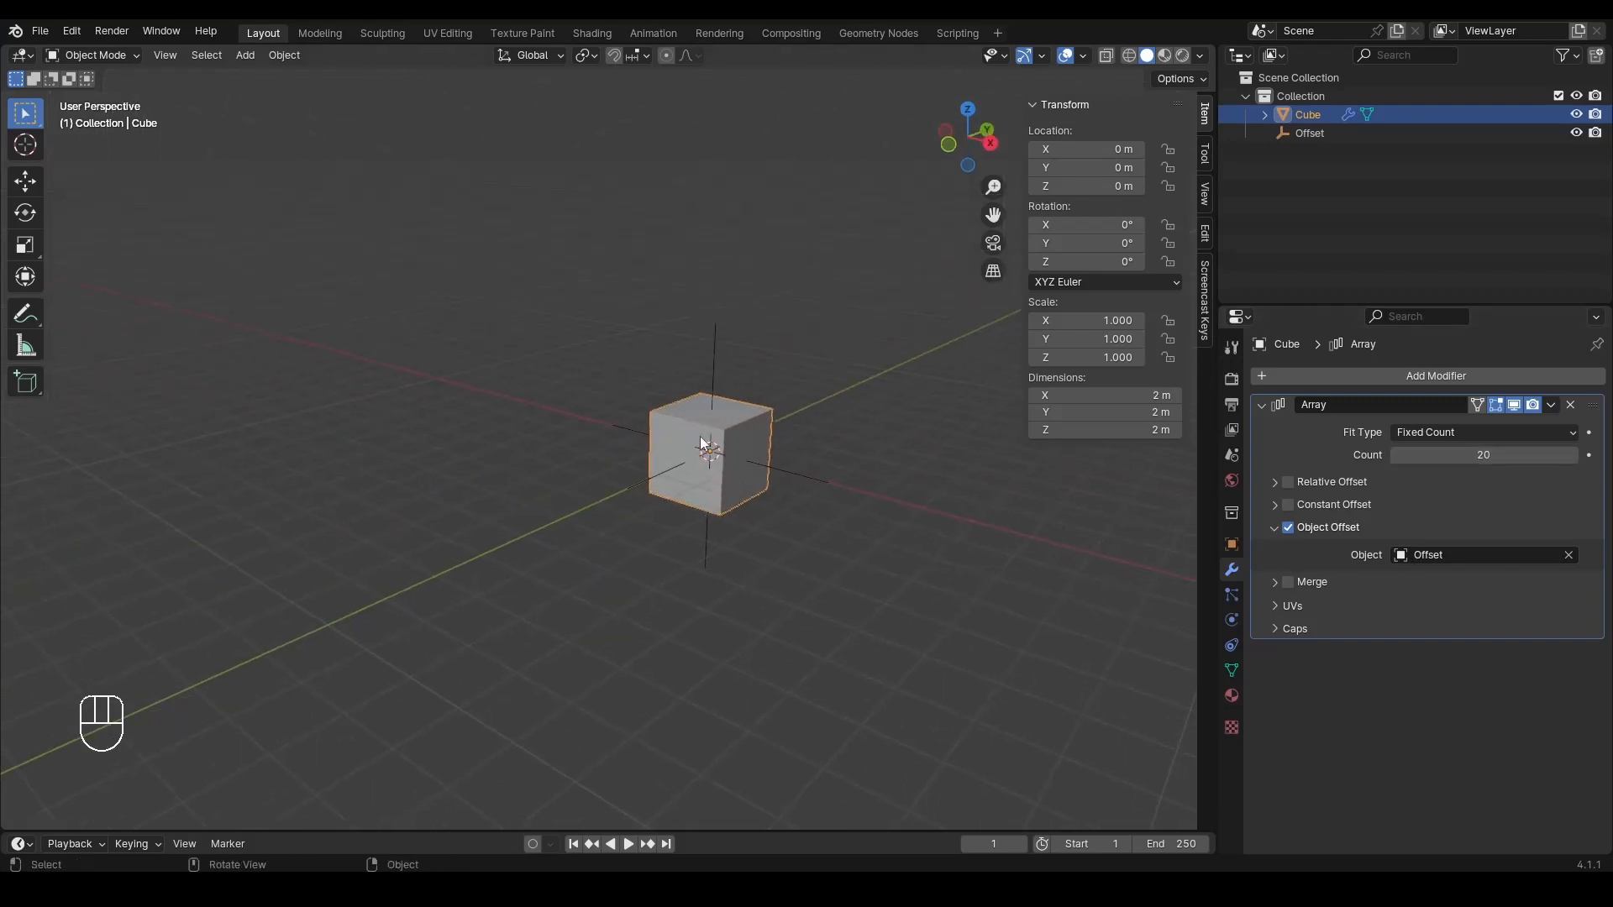
key("n")
left_click(799, 481)
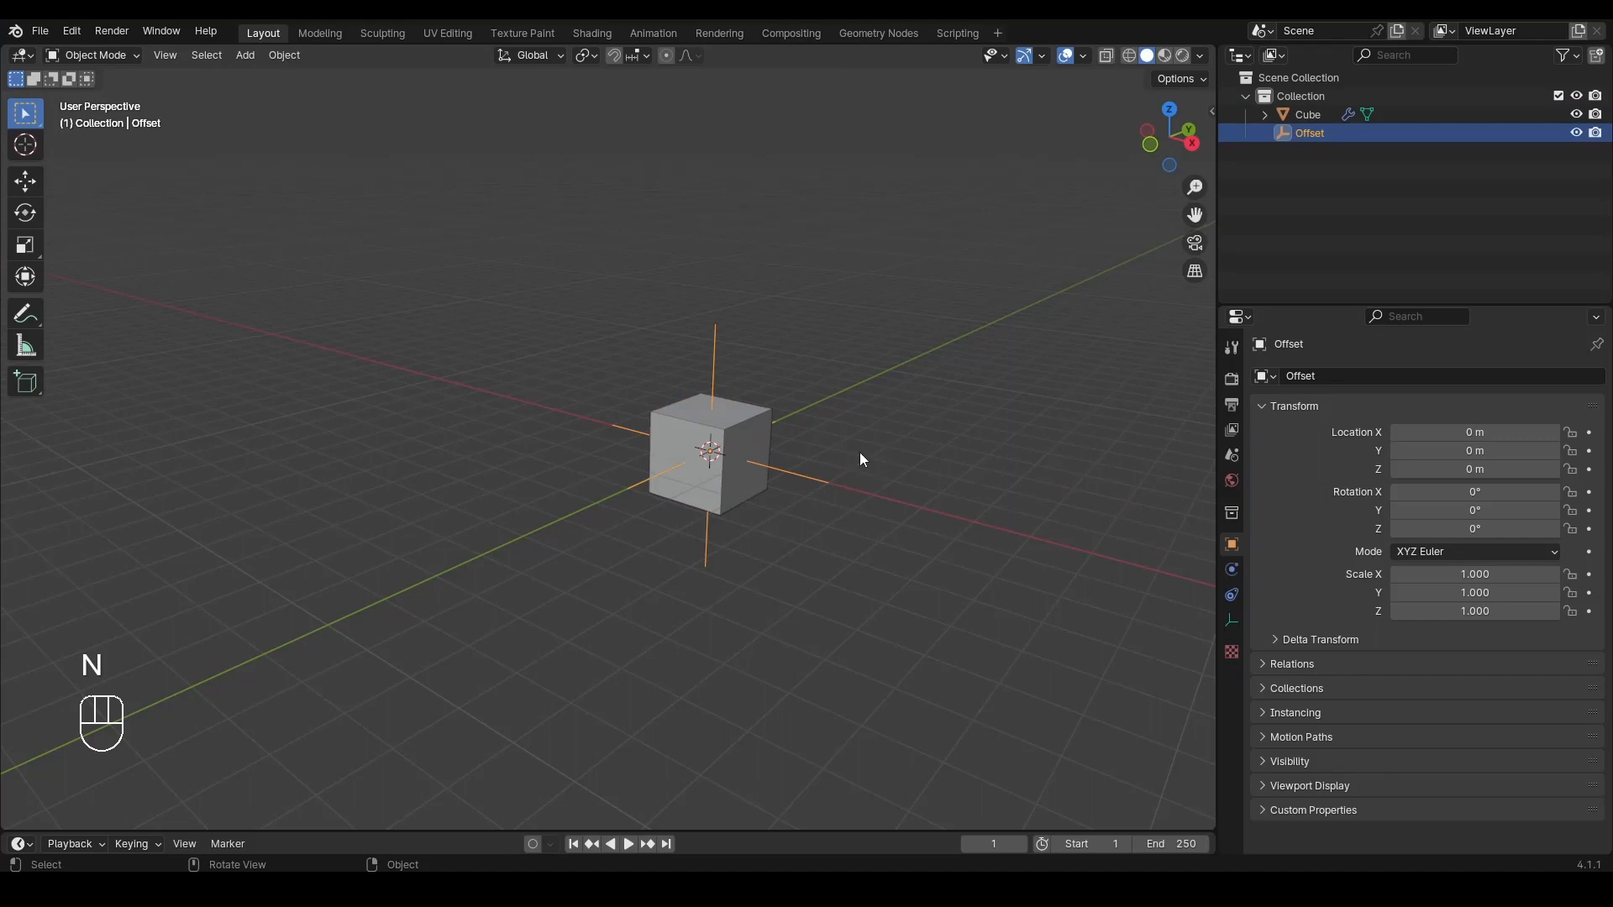
left_click(1193, 143)
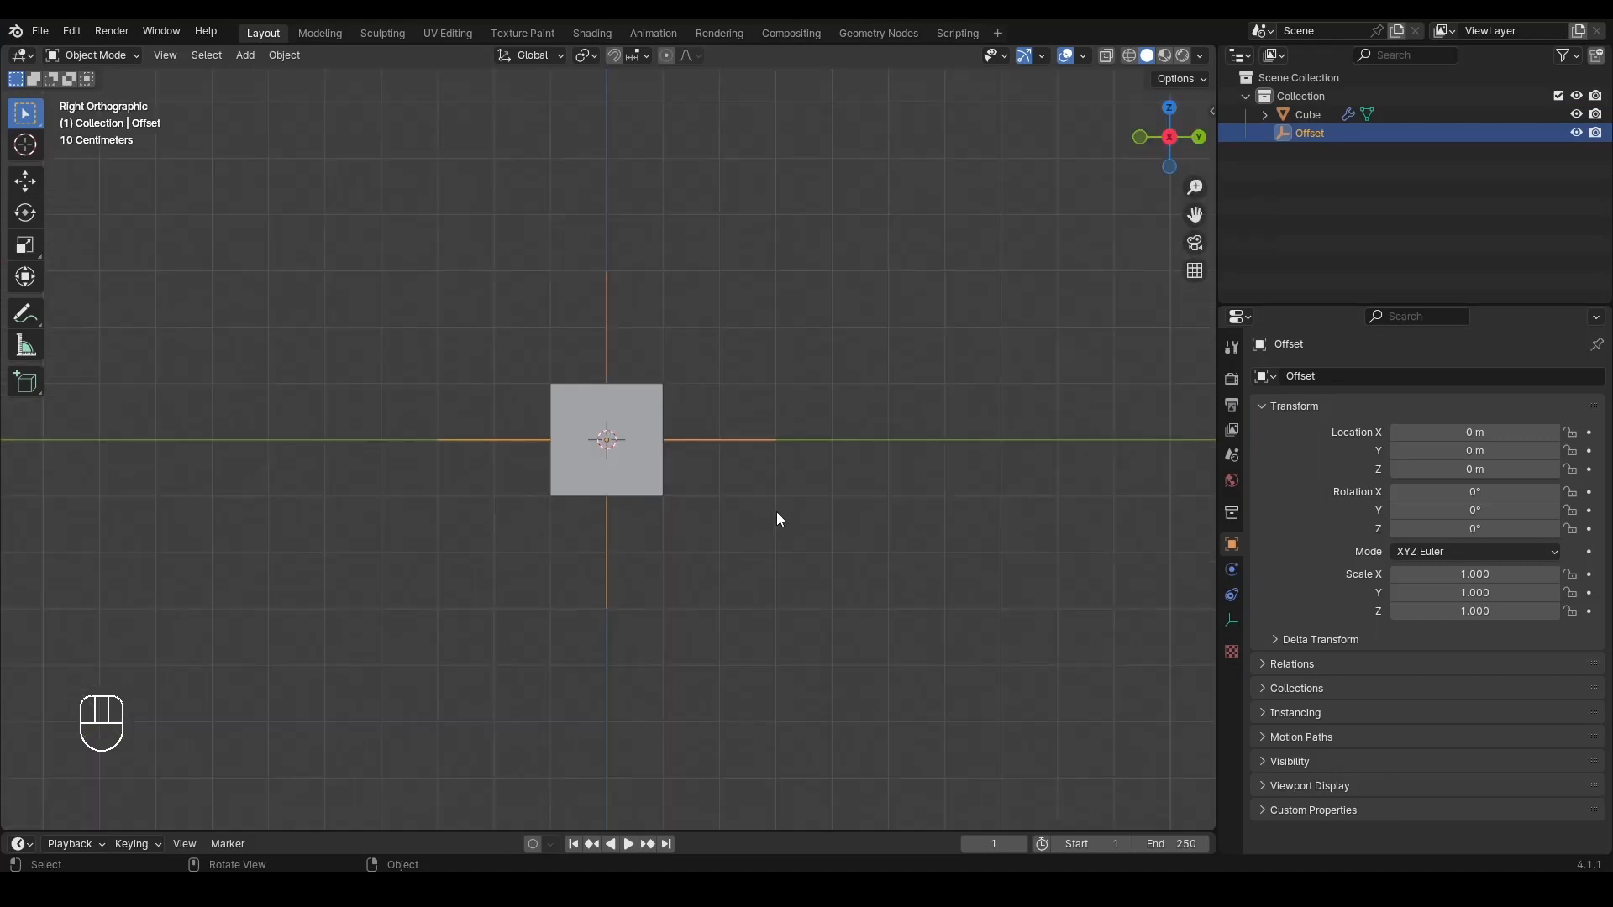
Step: Try moving the Offset empty freely in the right view and cancel the move
key("g")
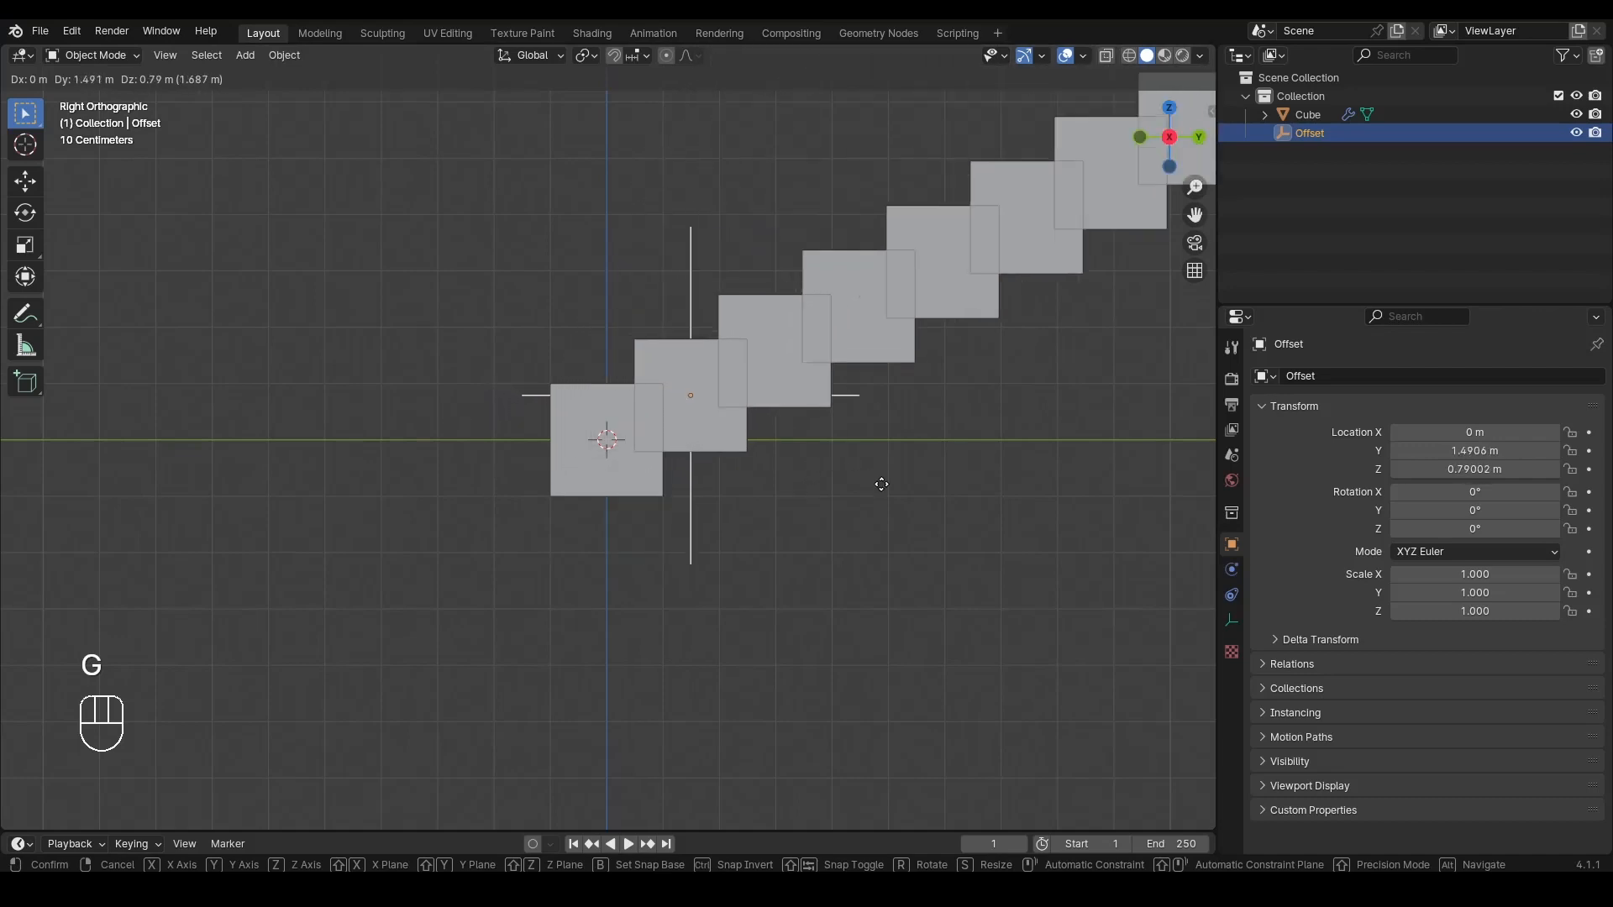
key("Escape")
left_click(1168, 107)
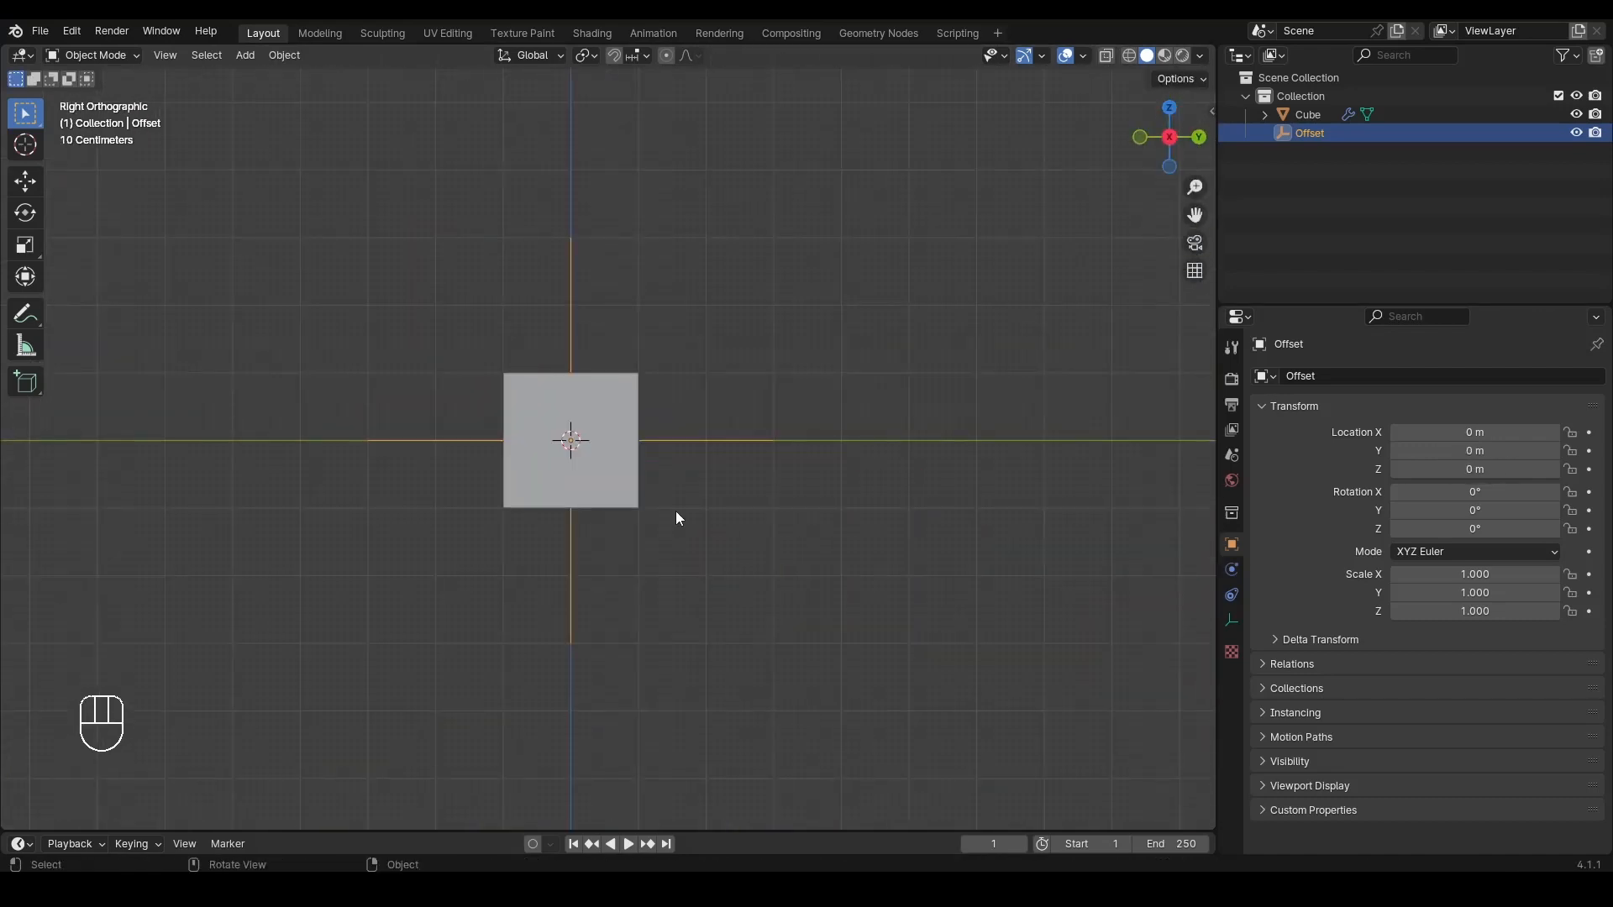
Step: Try moving the Offset empty 2 m along Y with snapping, inspect the array in perspective and undo the move
key("g")
key("y")
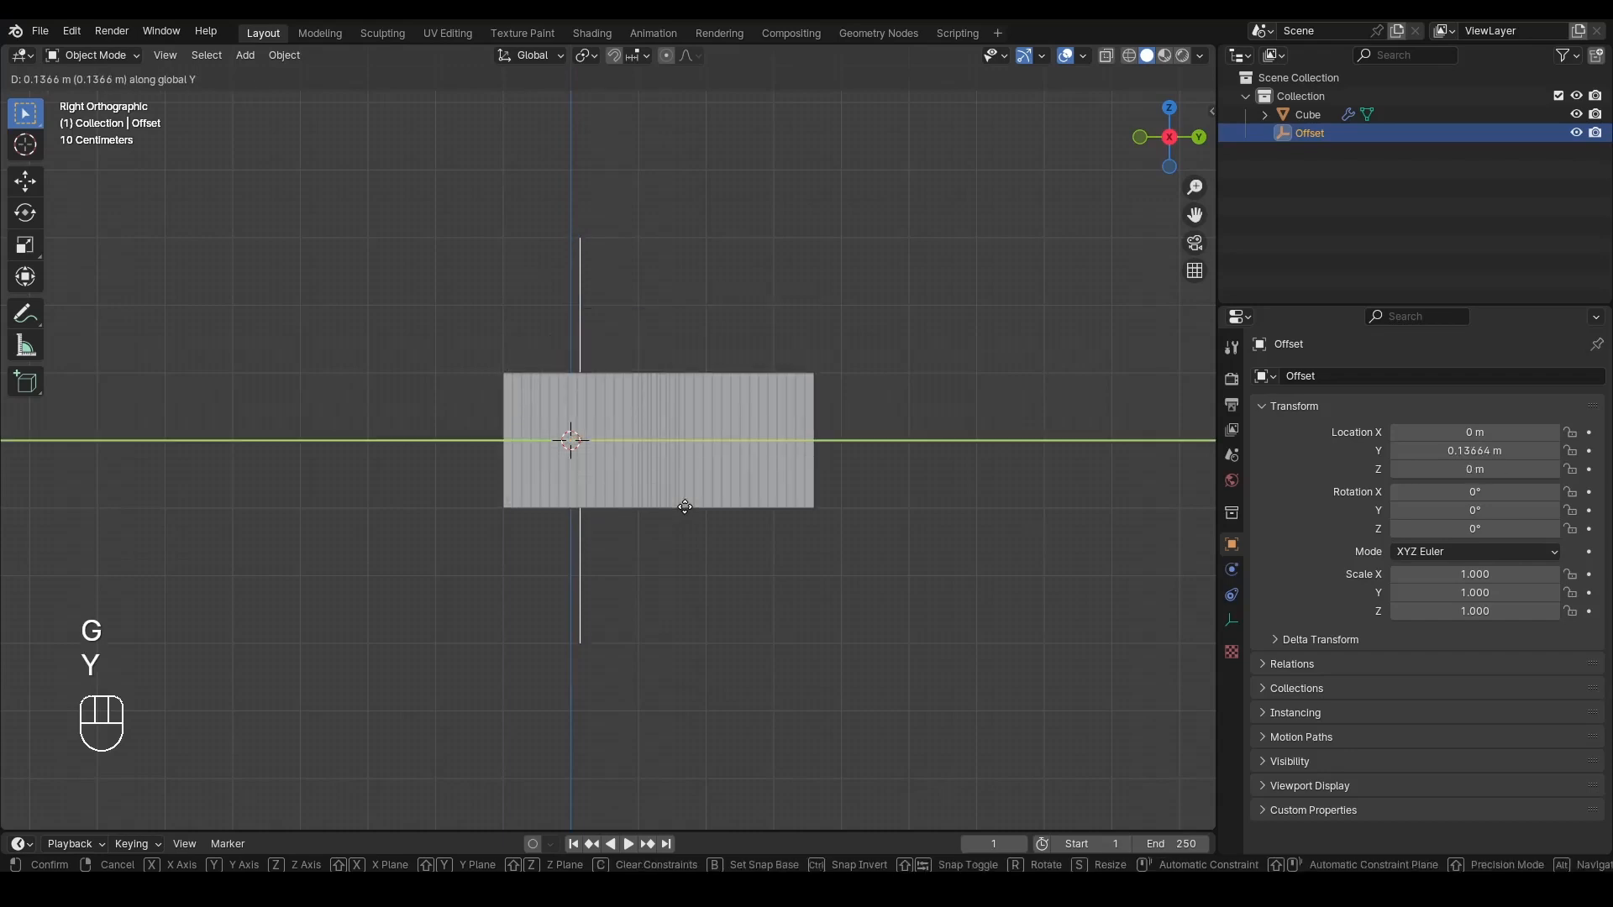
key("ctrl")
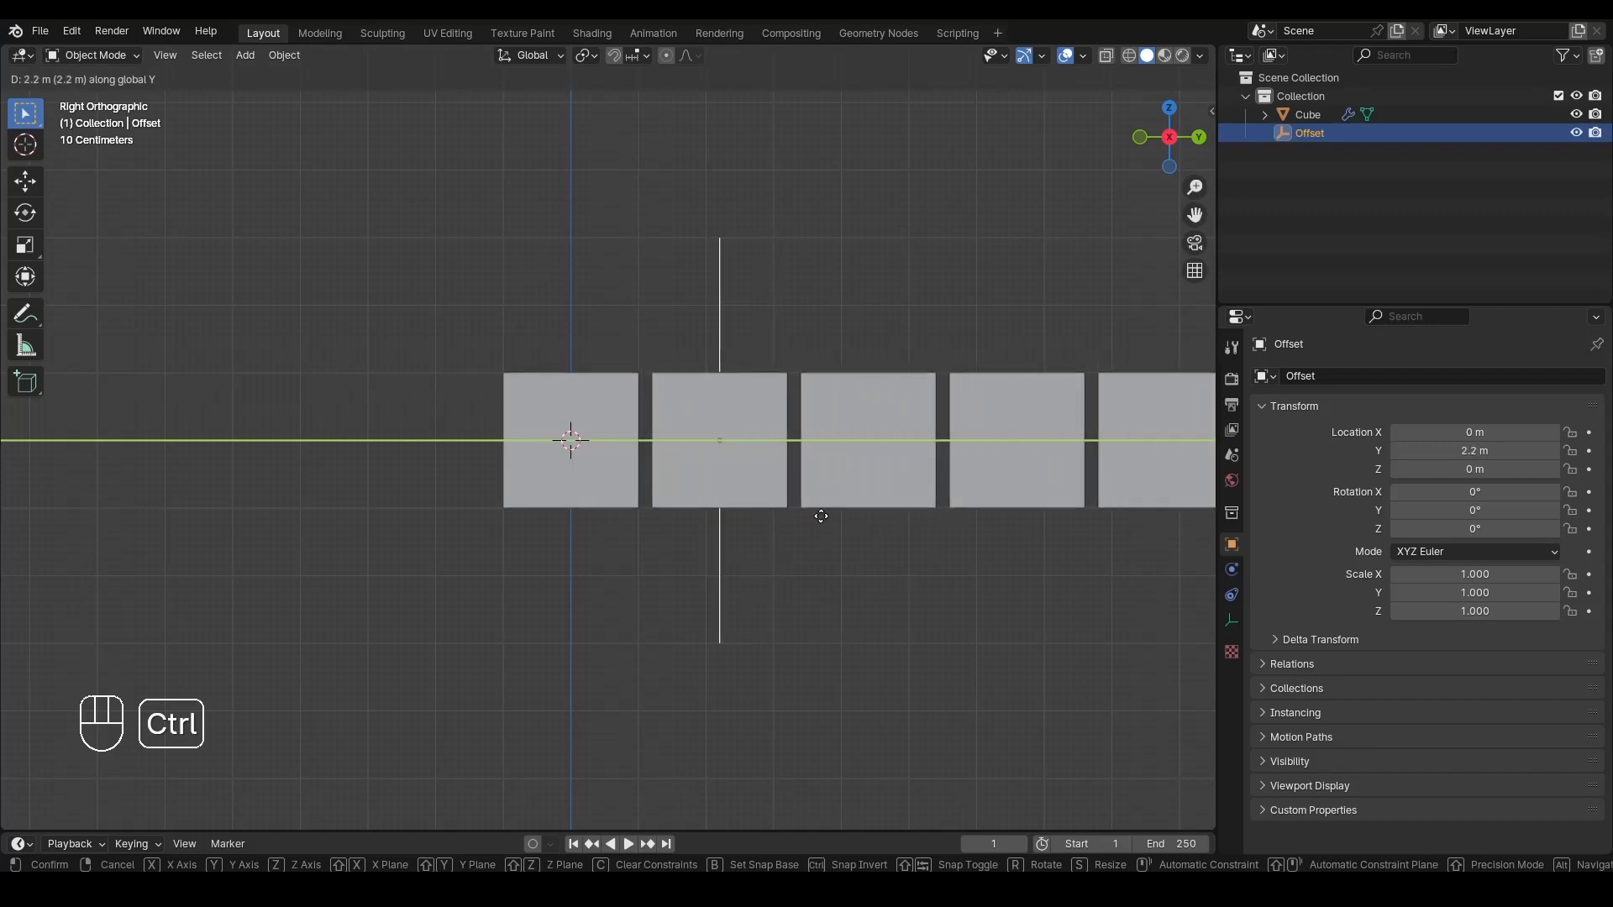
left_click(813, 511)
scroll(638, 475, "down", 6)
left_click_drag(664, 468, 451, 521, "alt")
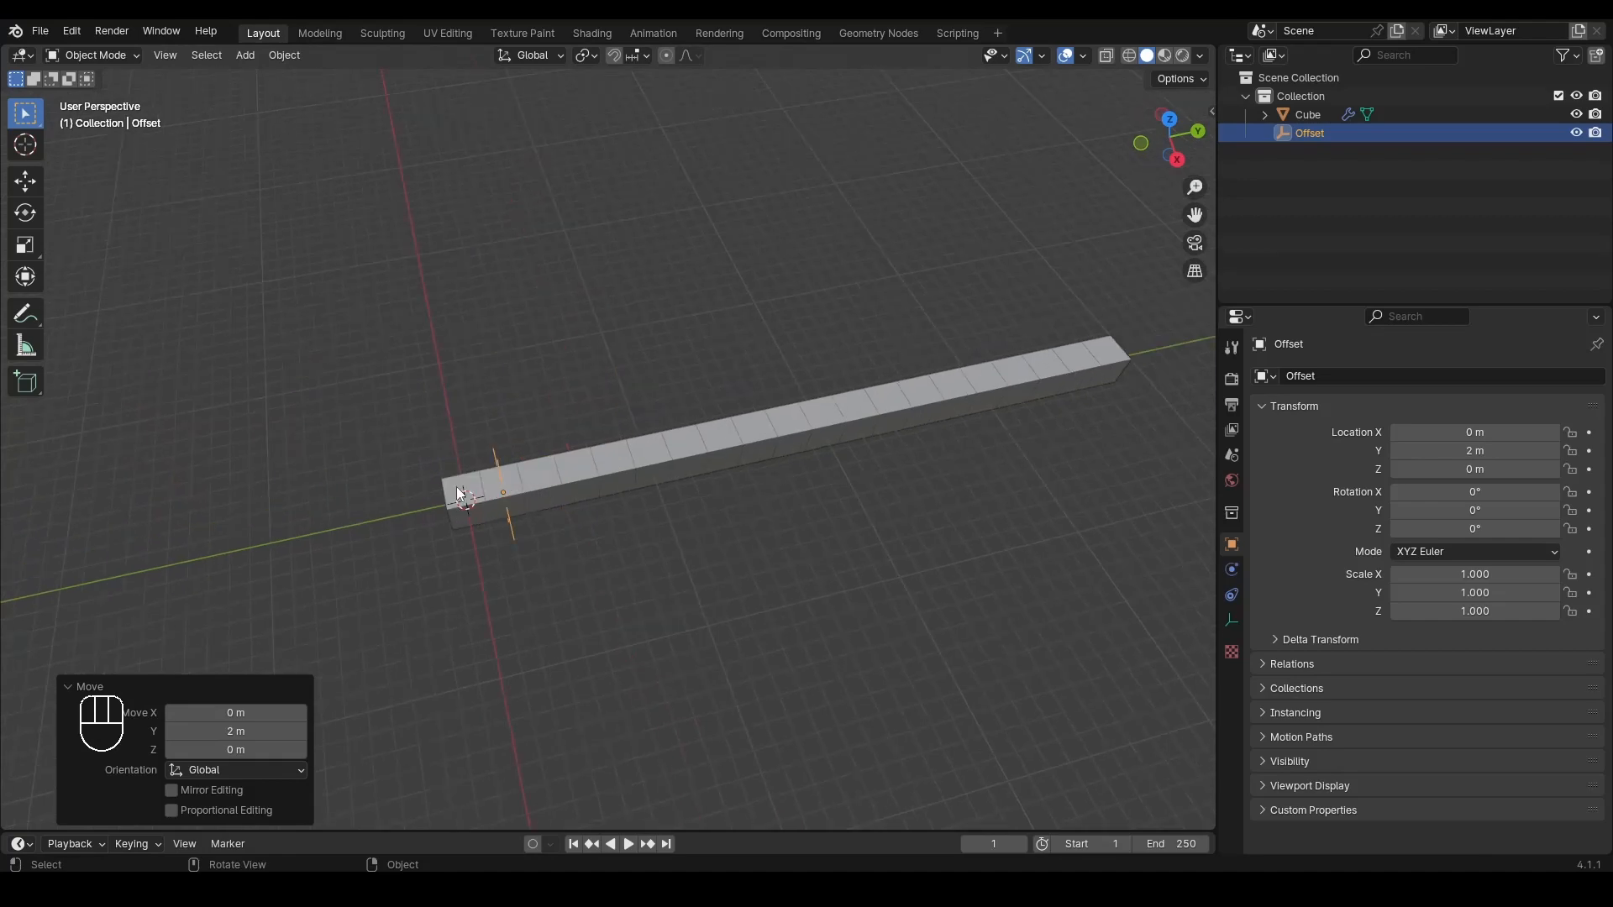
key("ctrl+z")
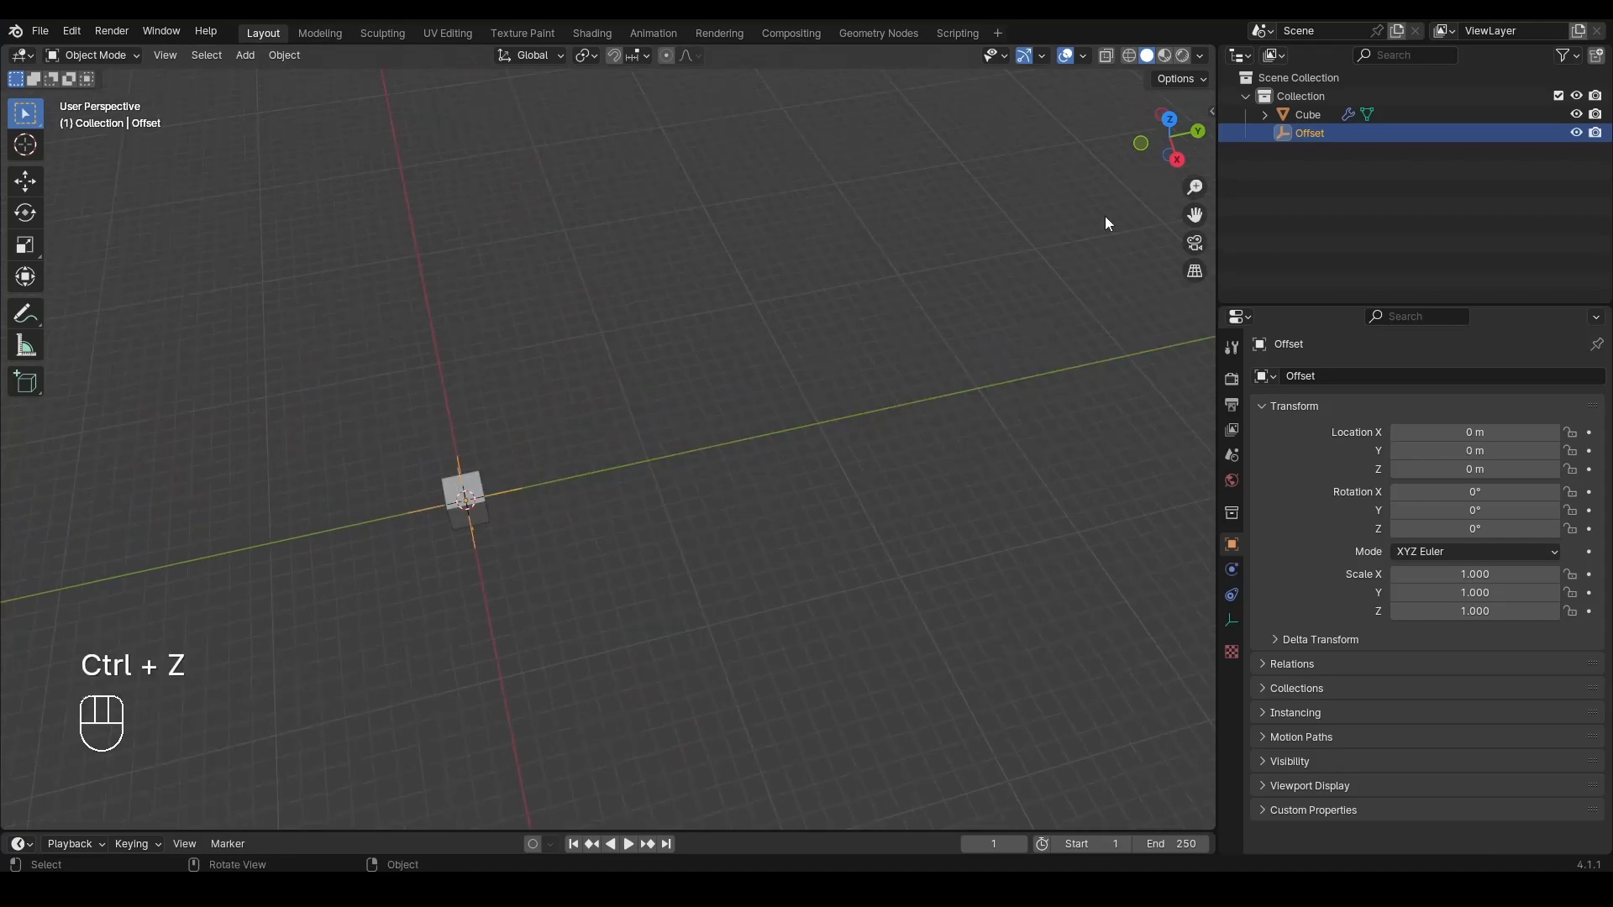
Step: Move the Offset empty -2 m along X in the top orthographic view, snapping to increments
left_click(1171, 125)
key("g")
key("x")
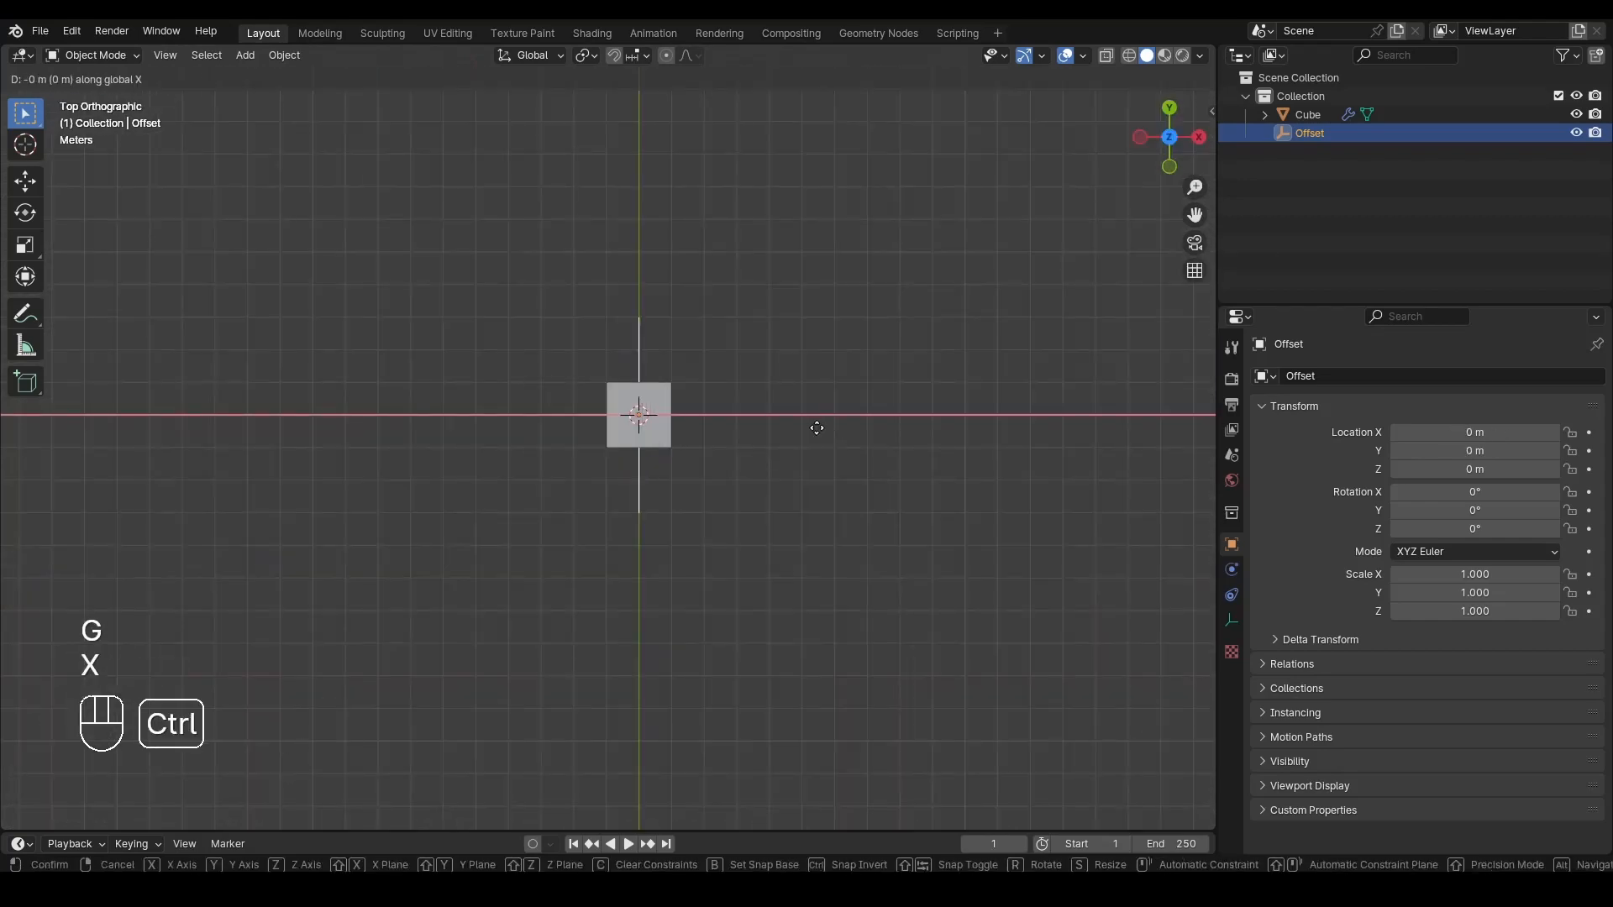
left_click(768, 430)
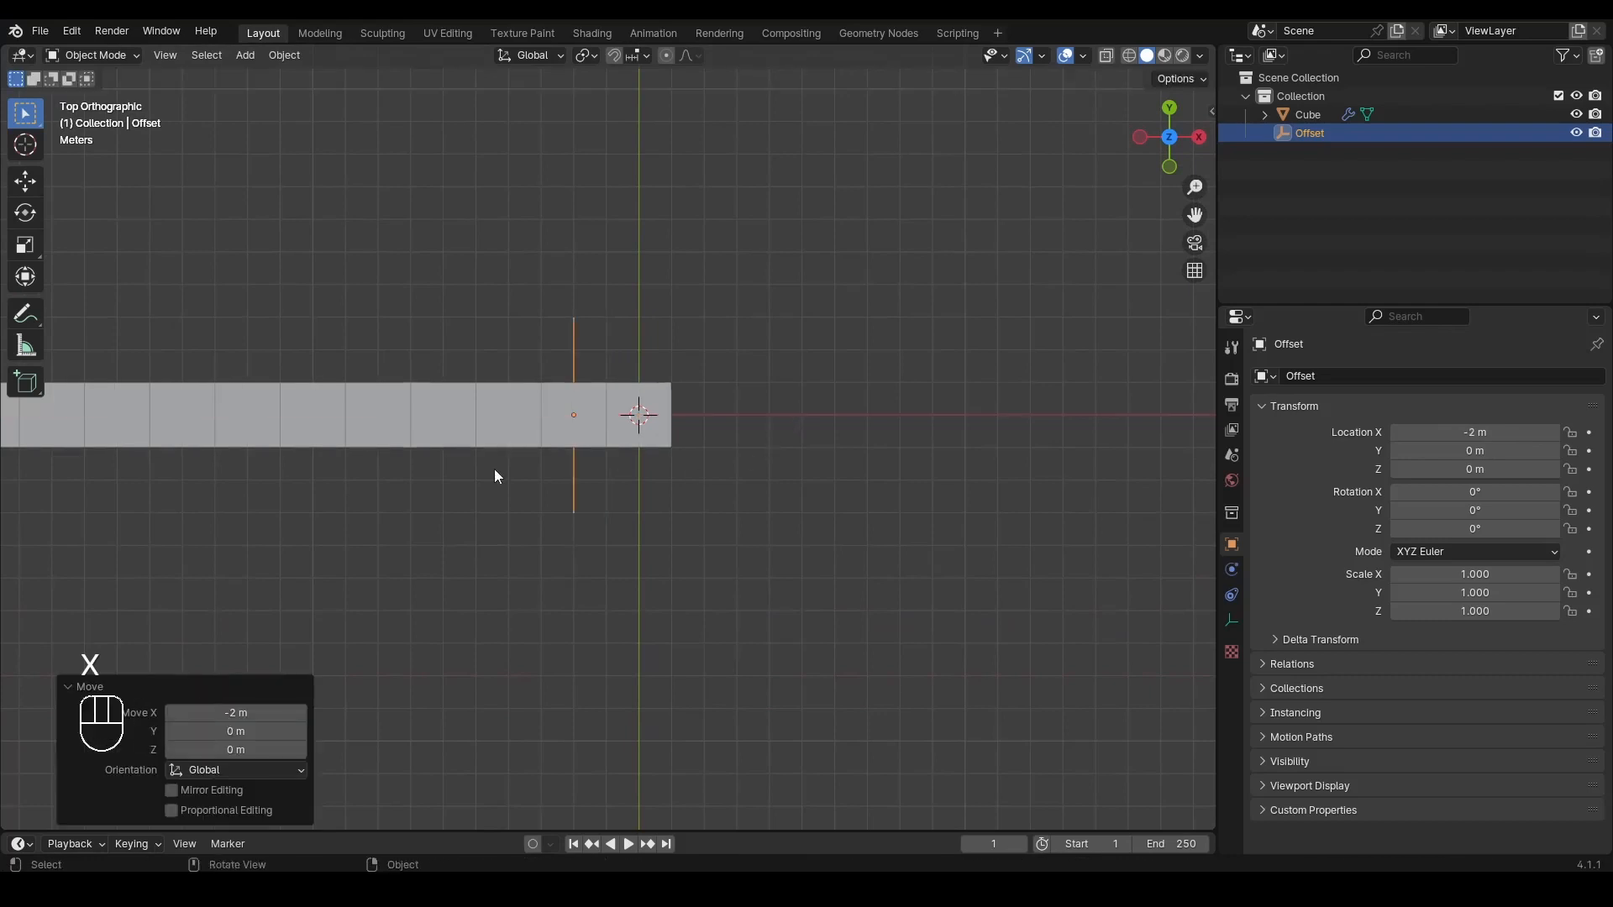
Step: Try rotating the Offset empty in the right orthographic view and cancel the rotation
left_click(1198, 137)
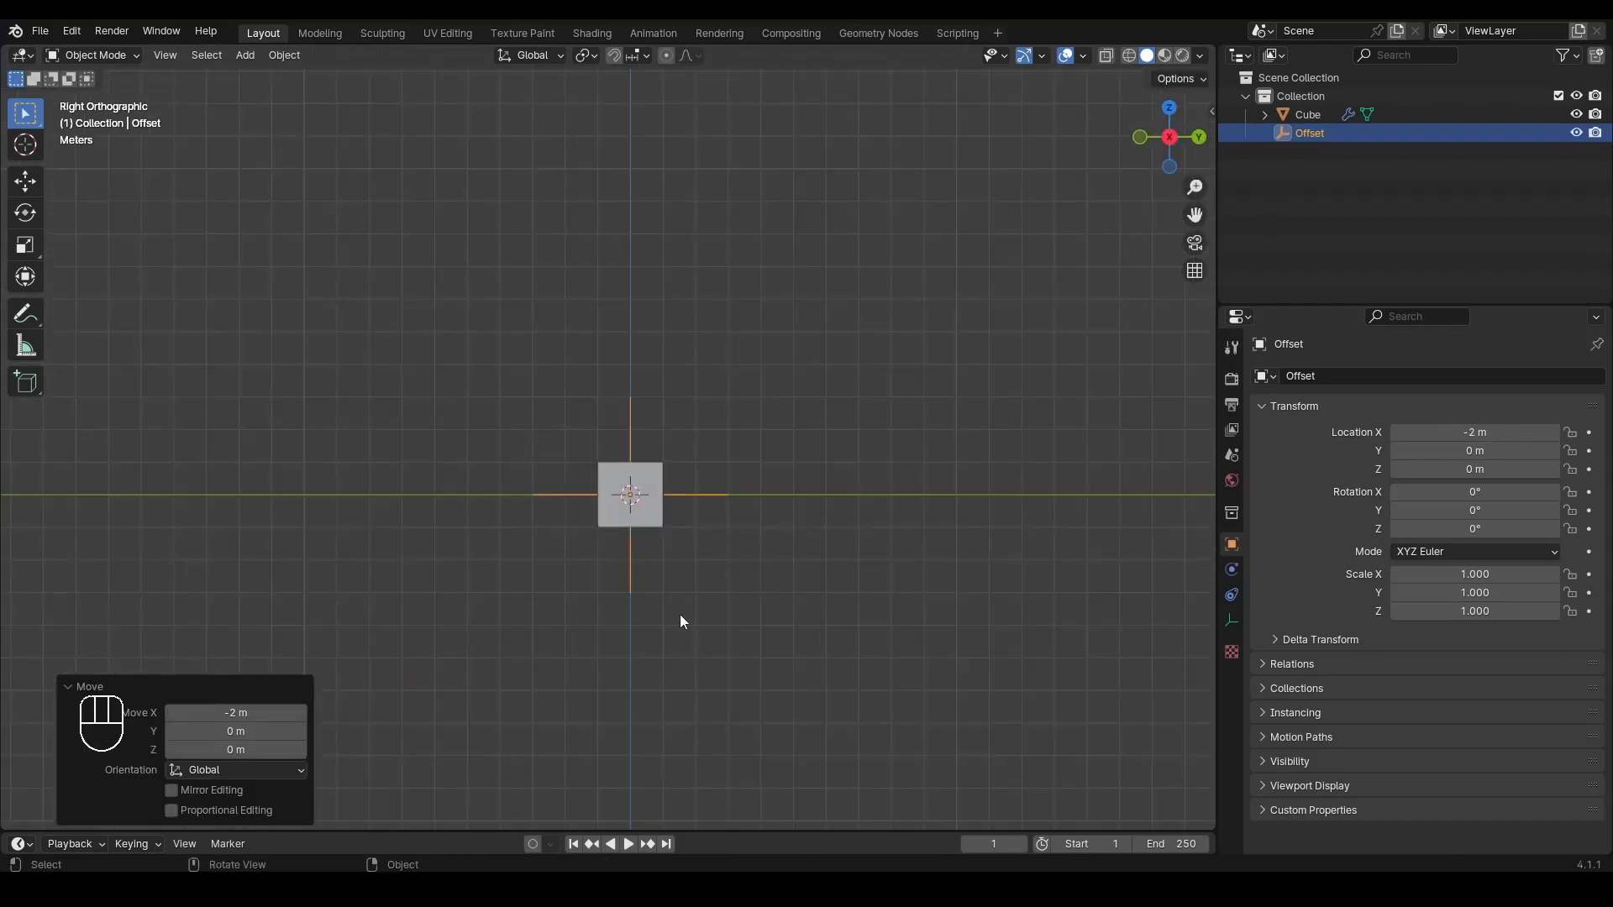
scroll(711, 629, "up", 3)
scroll(741, 639, "up", 4)
middle_click_drag(754, 645, 628, 279, "shift")
scroll(672, 352, "down", 3)
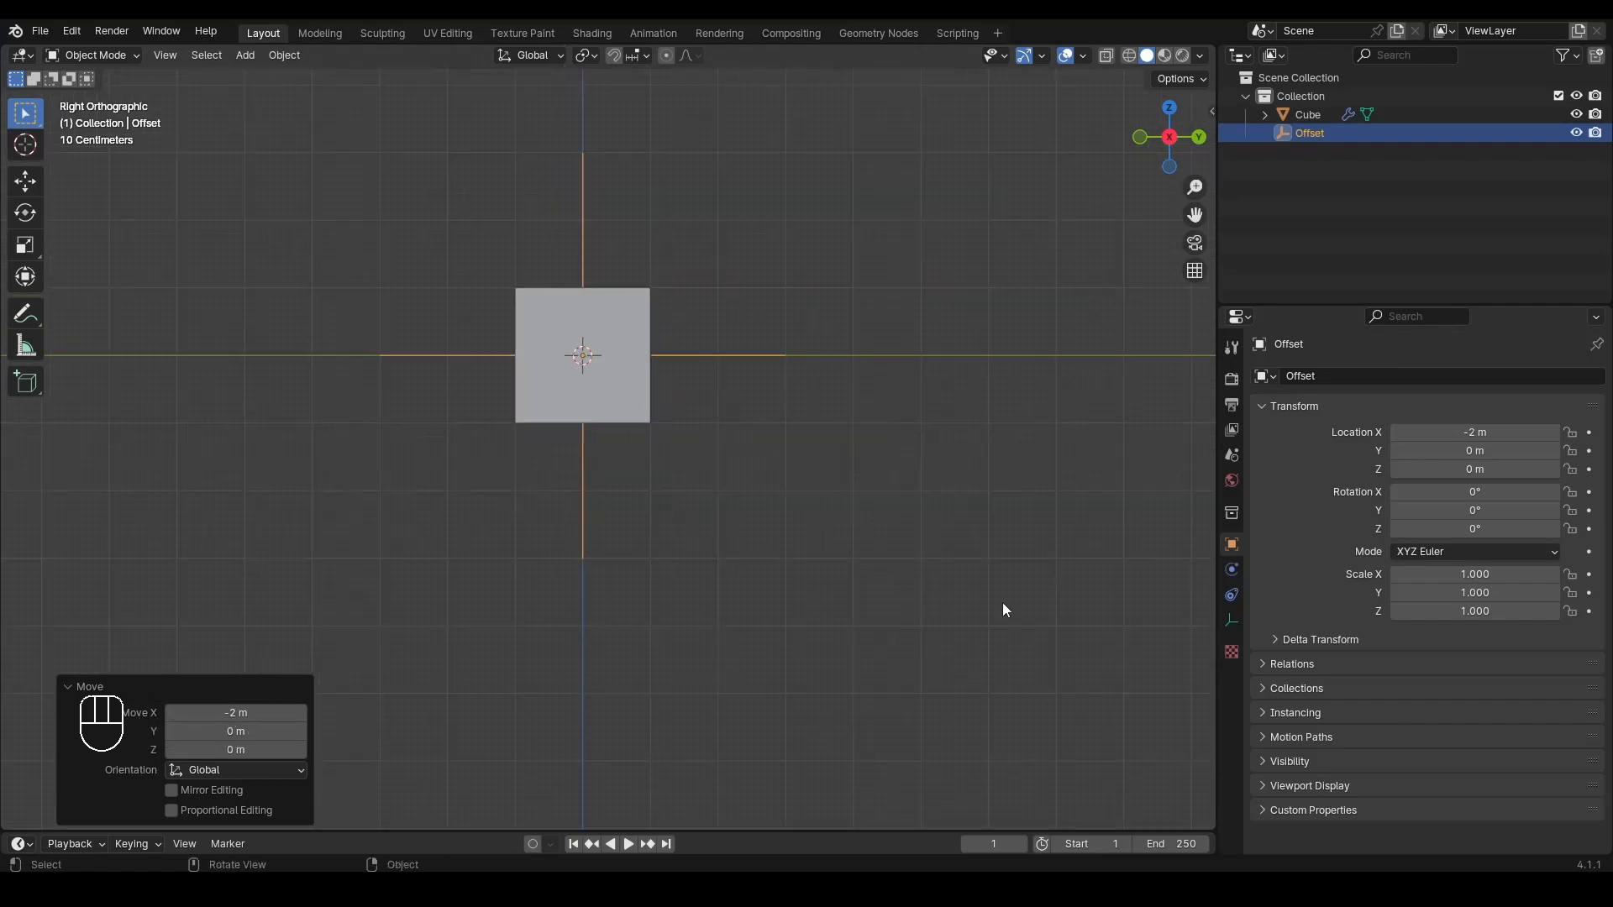
key("r")
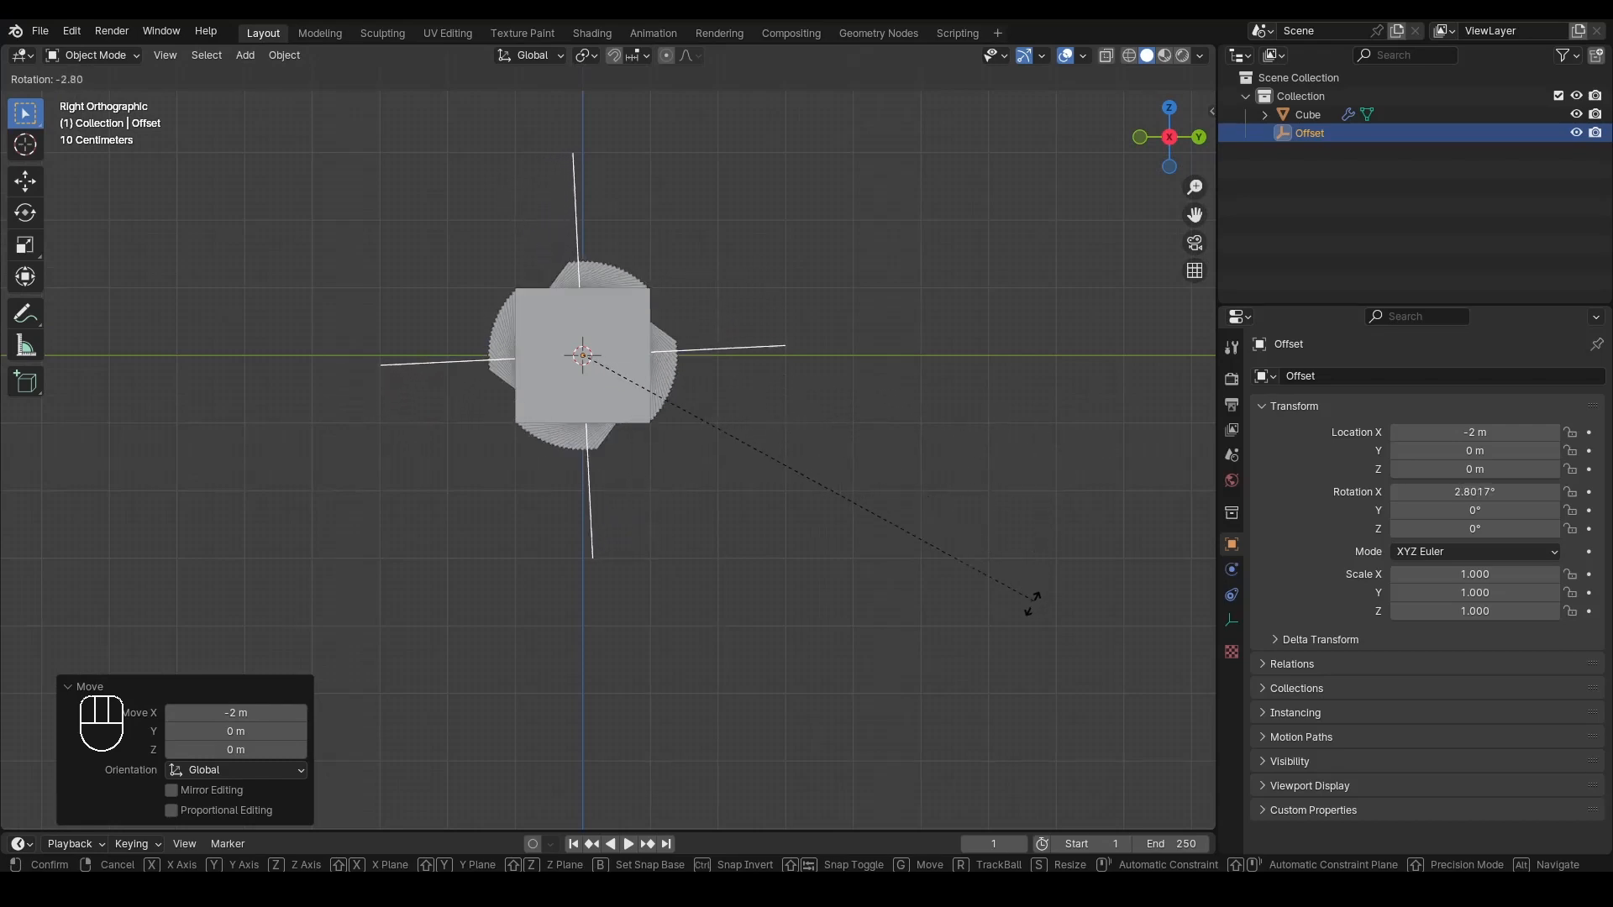
right_click(844, 736)
Step: Scale the Offset empty up to about 1.081 and inspect the growing row of cubes in perspective
key("s")
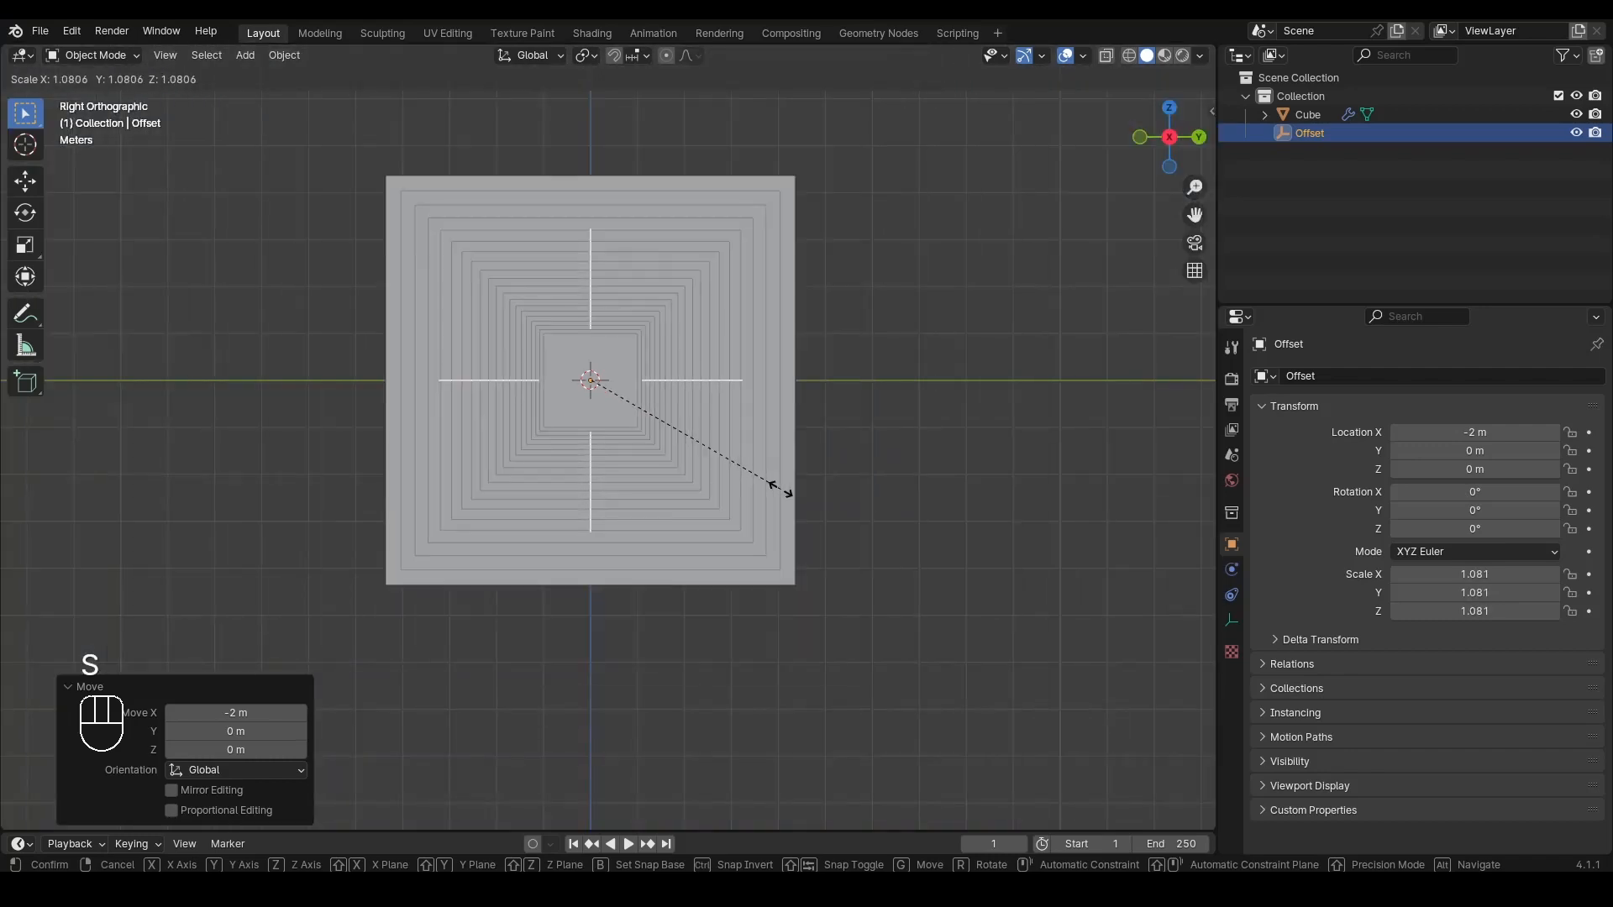
left_click(779, 489)
left_click_drag(576, 445, 485, 491, "alt")
scroll(758, 371, "down", 2)
left_click_drag(758, 371, 466, 476, "alt+shift")
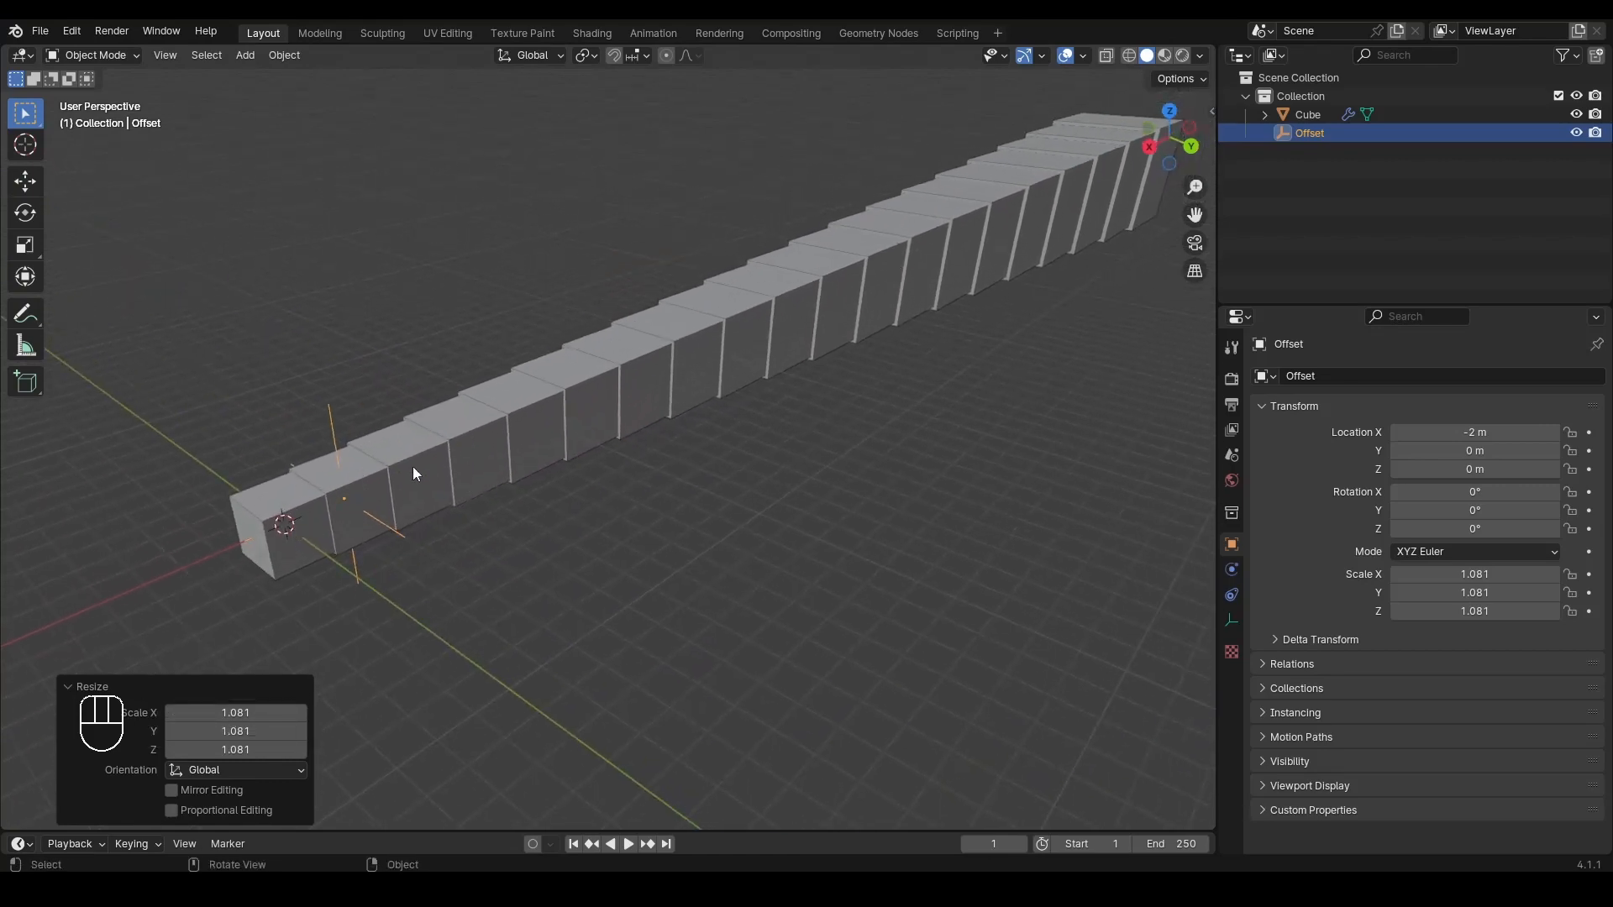
Step: Try rotating the Offset empty in the right view and moving it freely, cancelling the transforms
left_click(1148, 149)
left_click_drag(502, 529, 652, 386, "alt+shift")
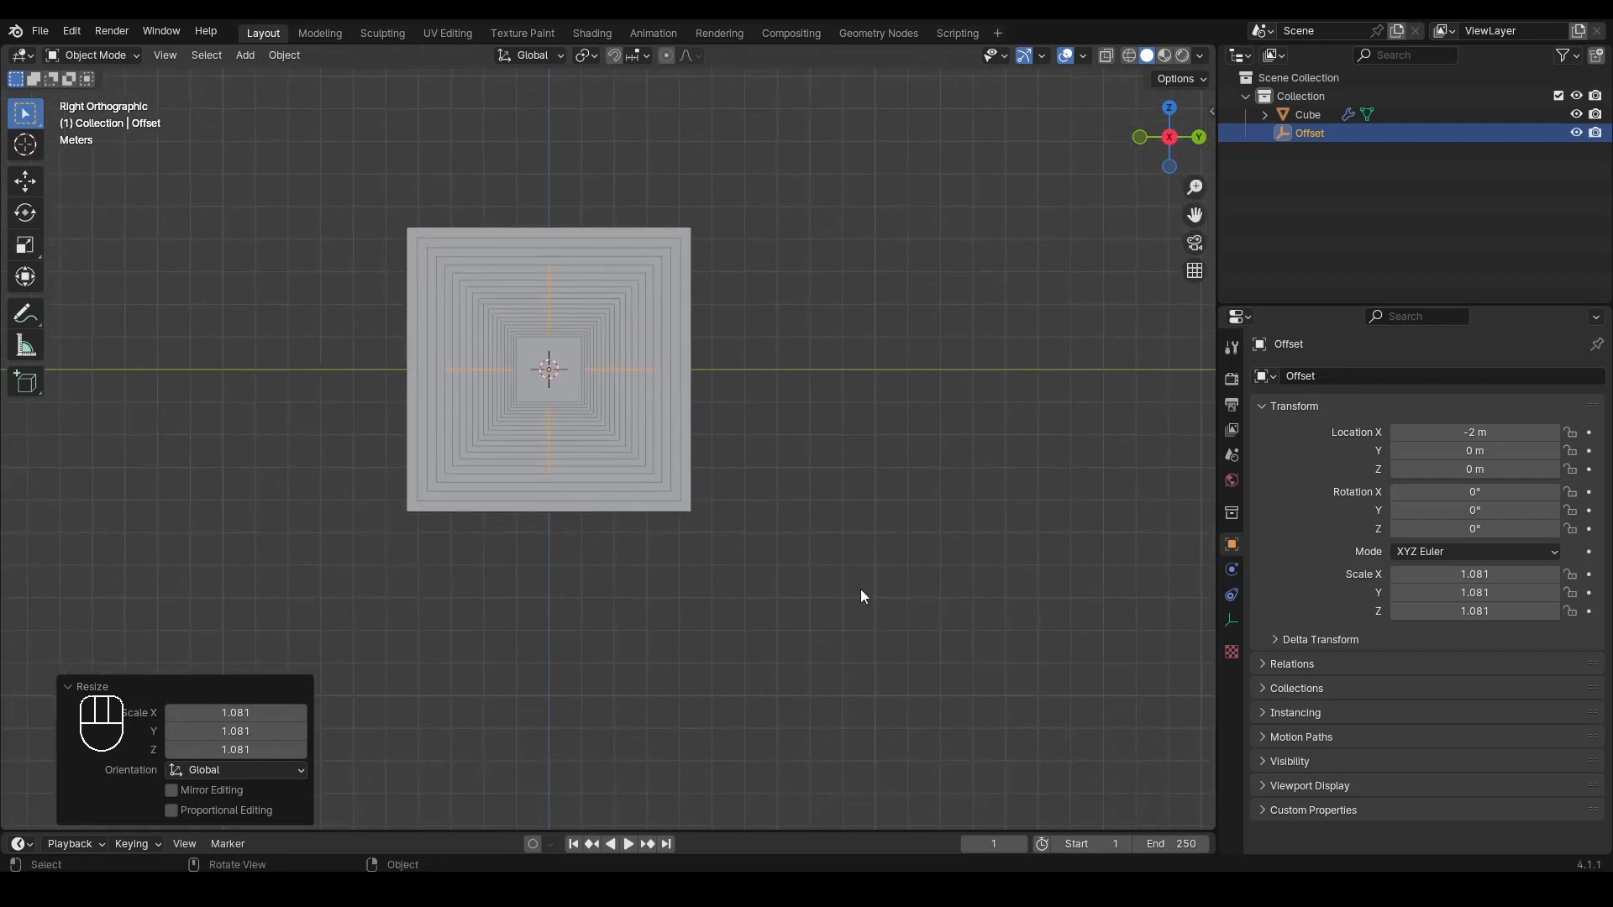
key("r")
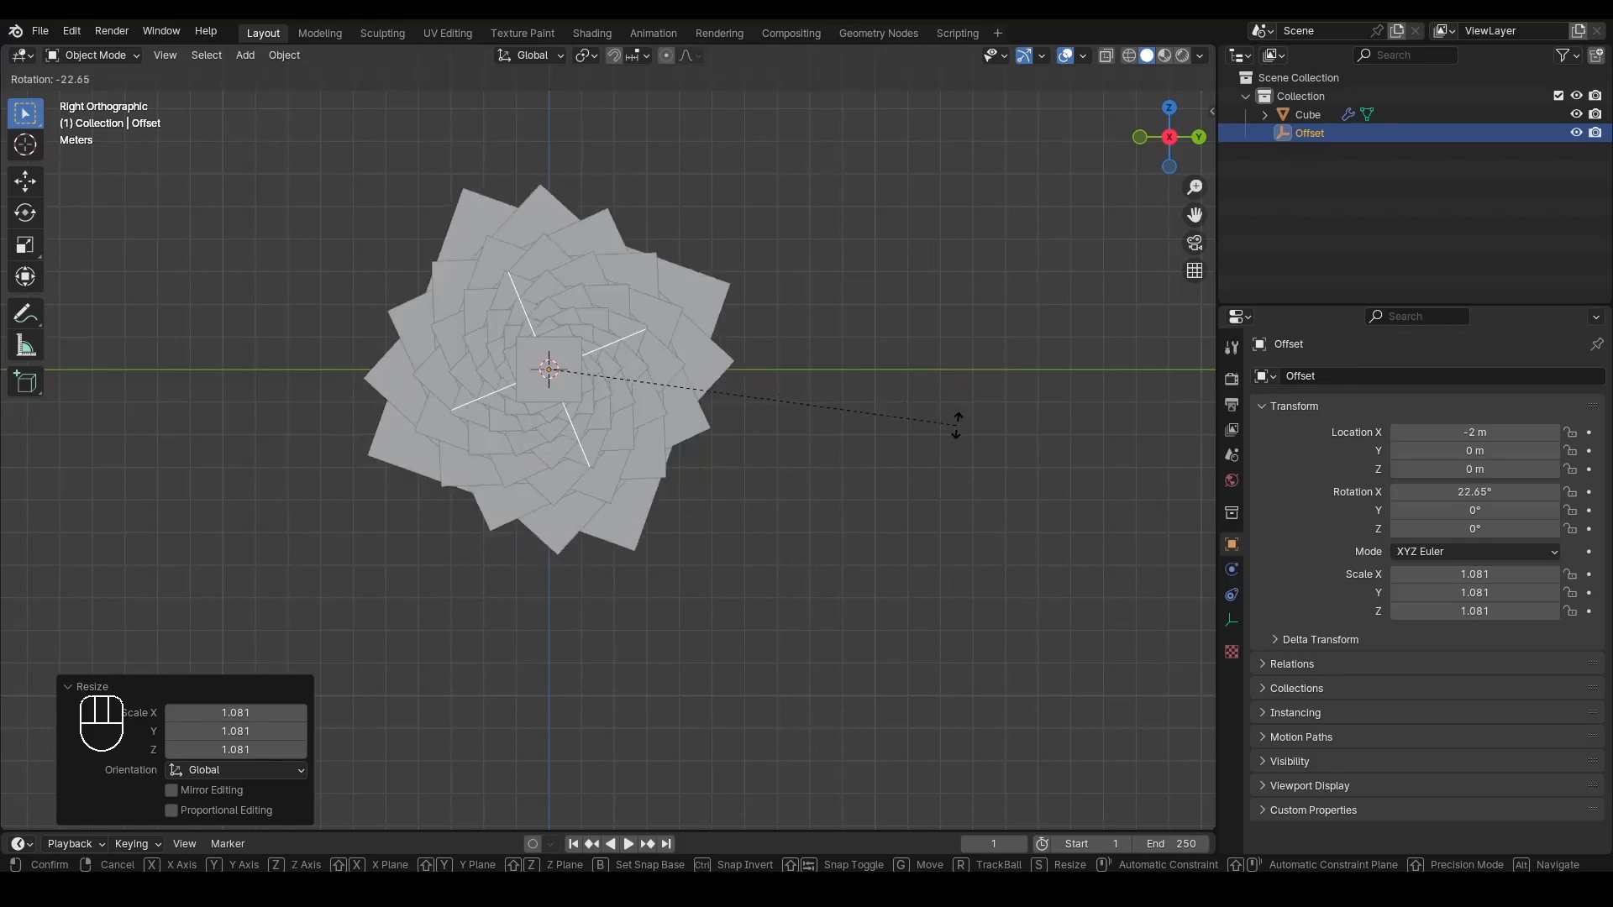
key("g")
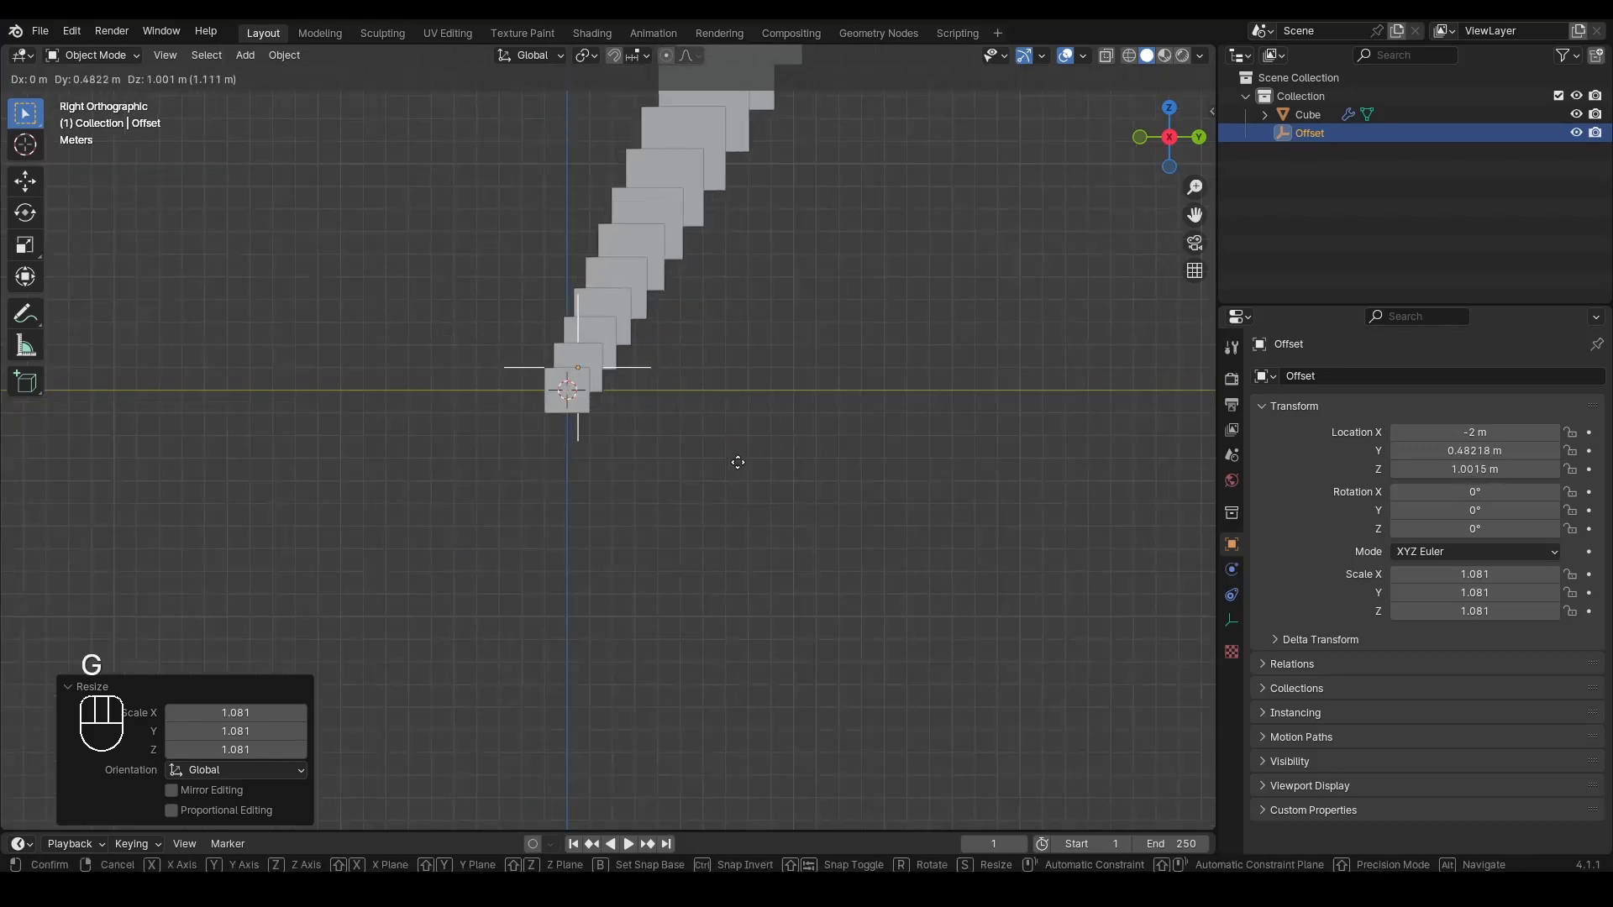
right_click(810, 494)
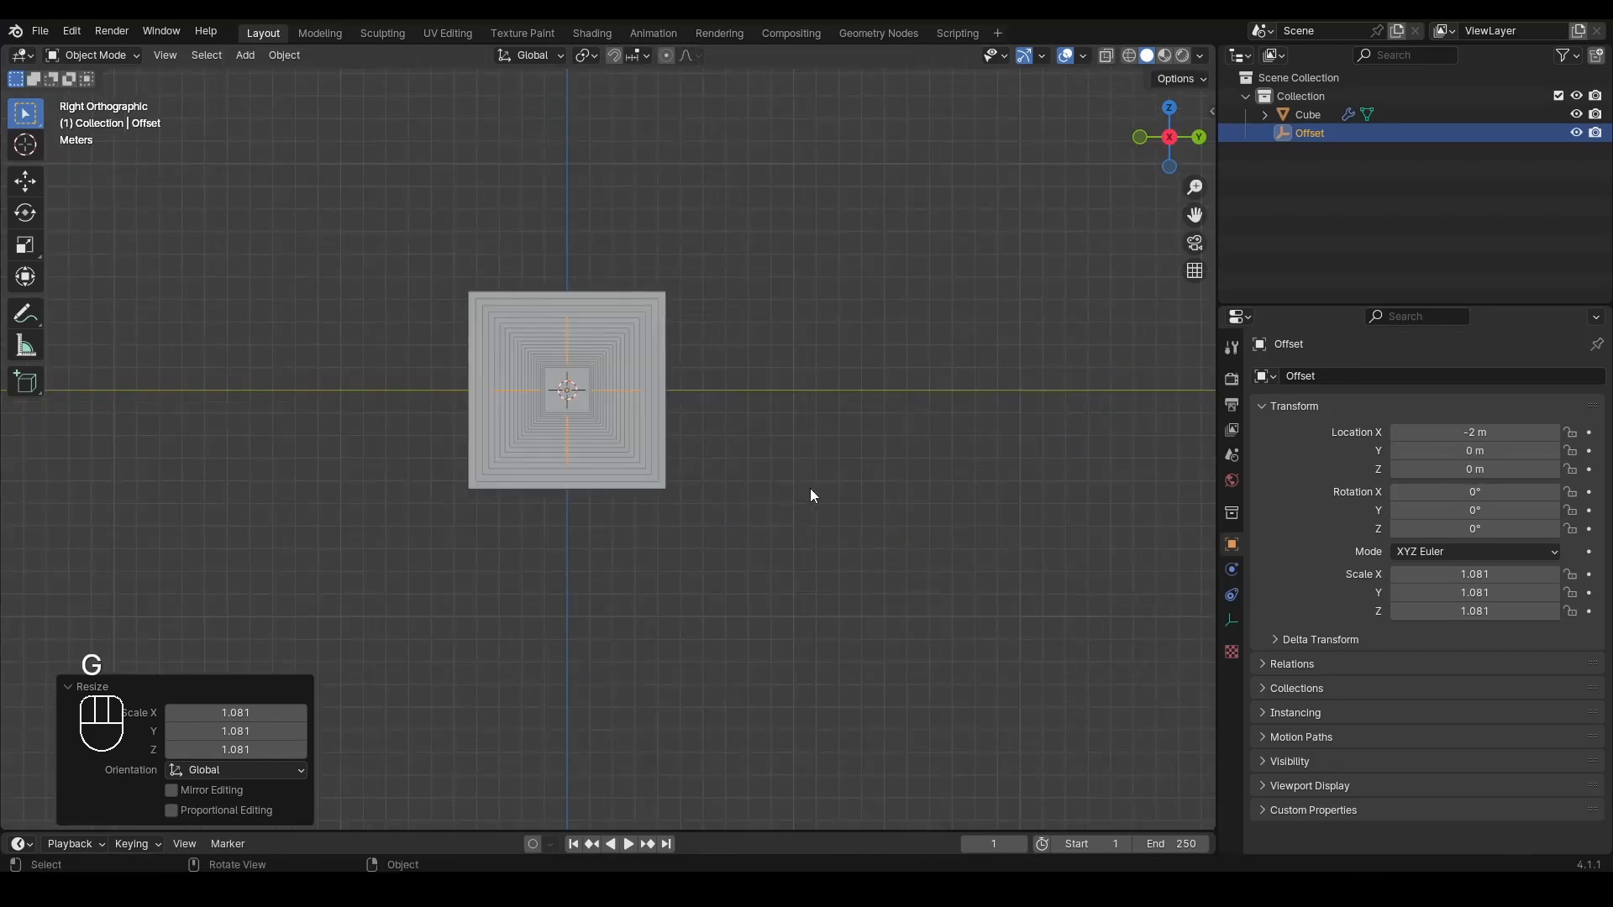
Step: Try rotating the Offset empty around global Y and around global Z, cancelling each rotation
key("r")
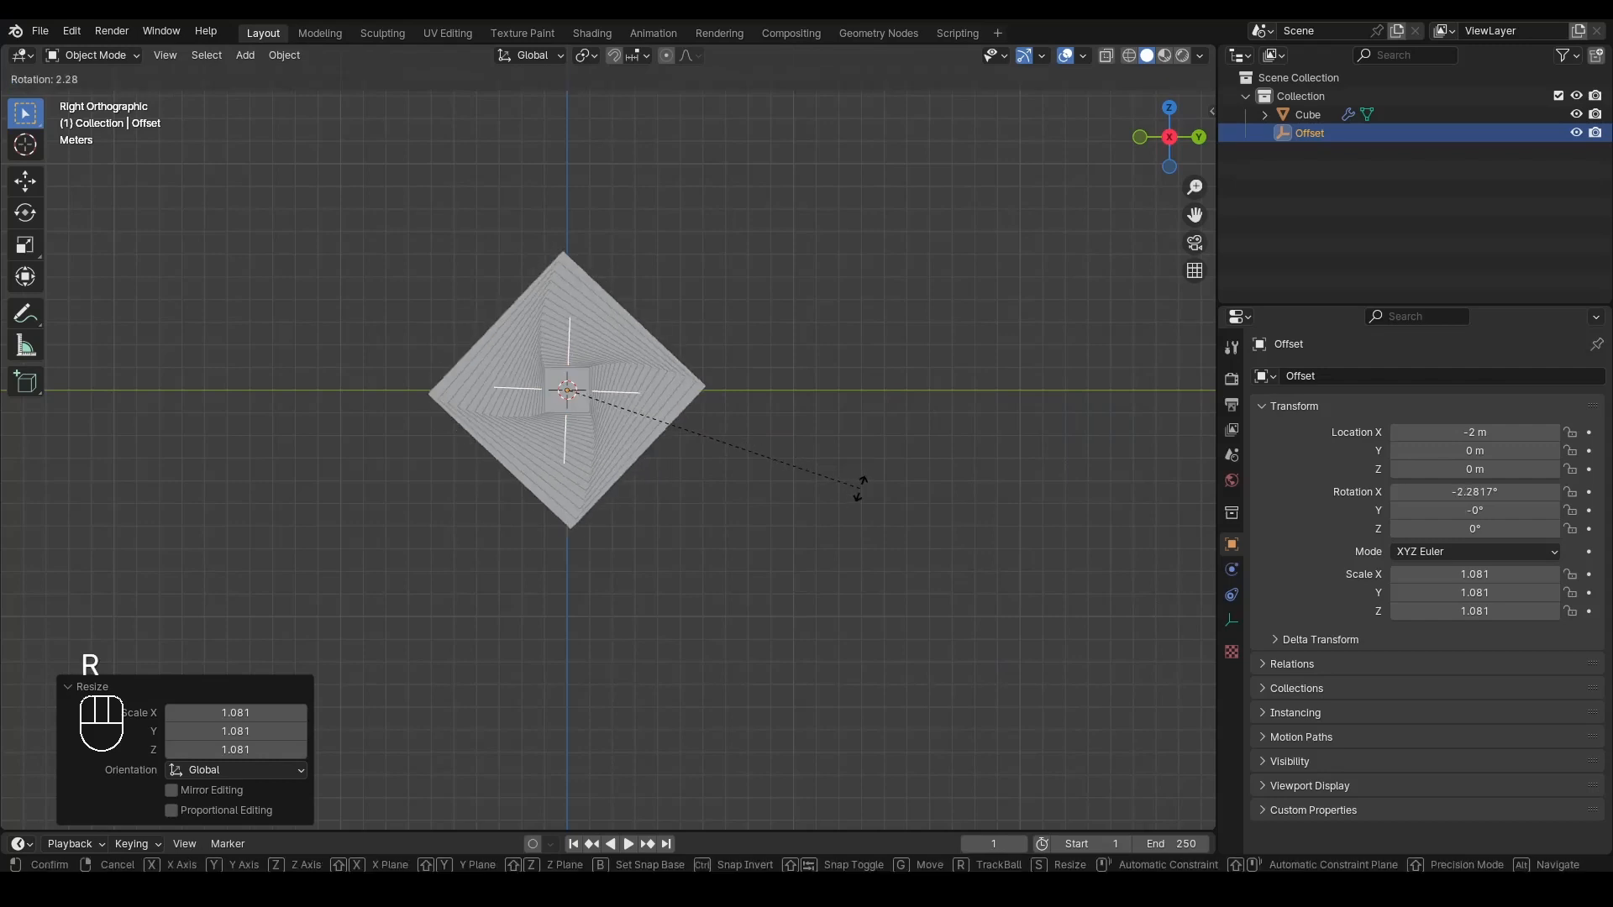
key("y")
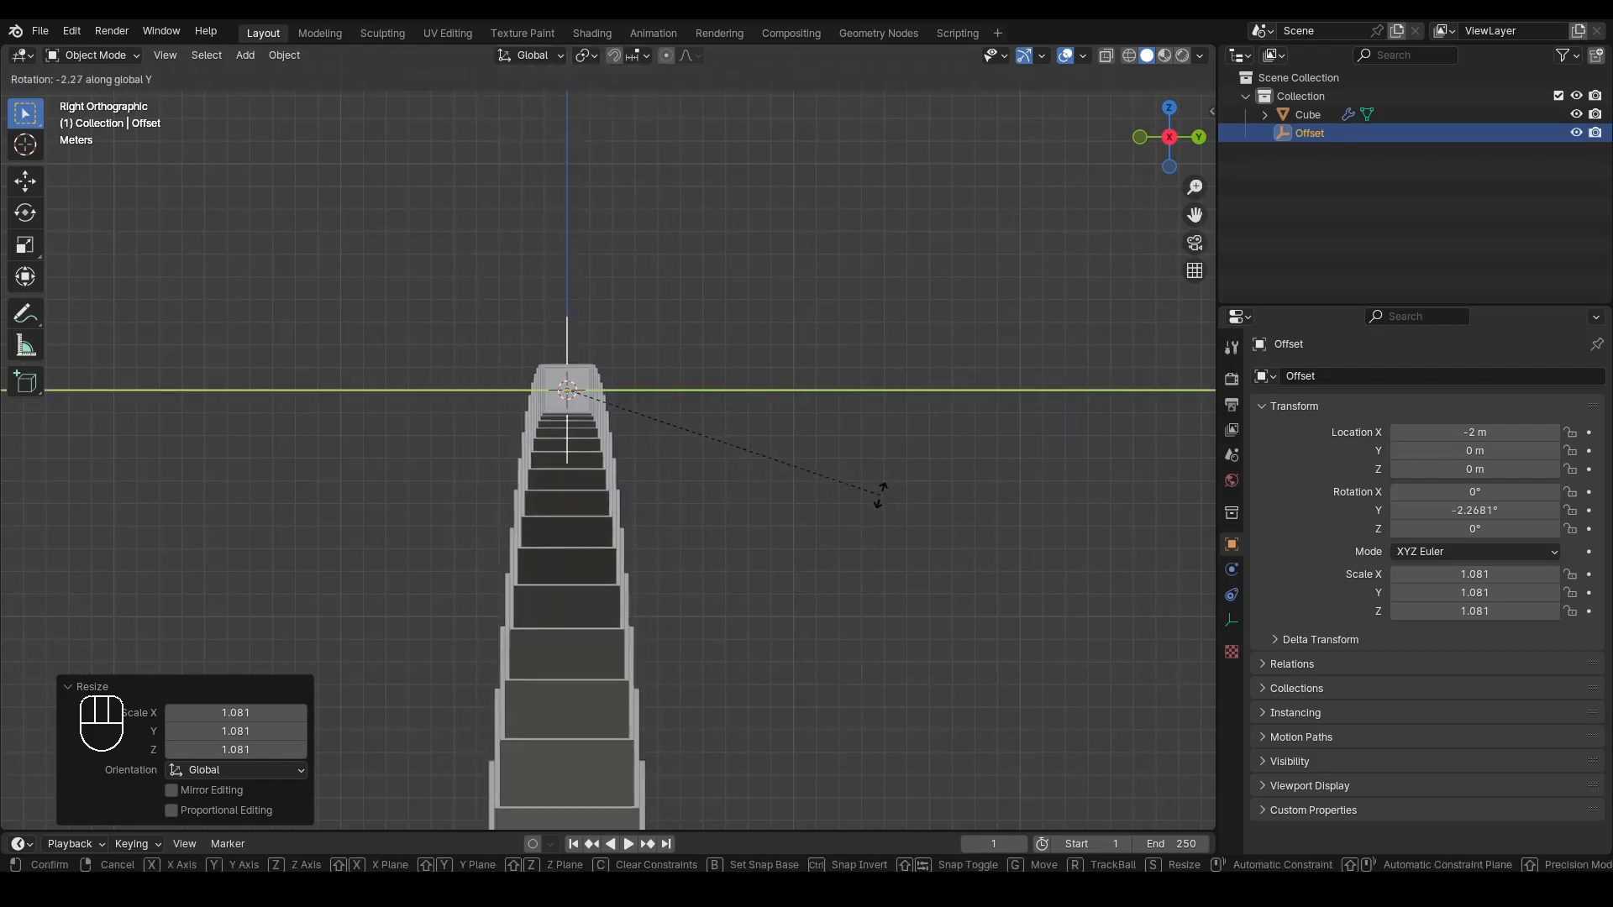
right_click(881, 495)
key("r")
key("z")
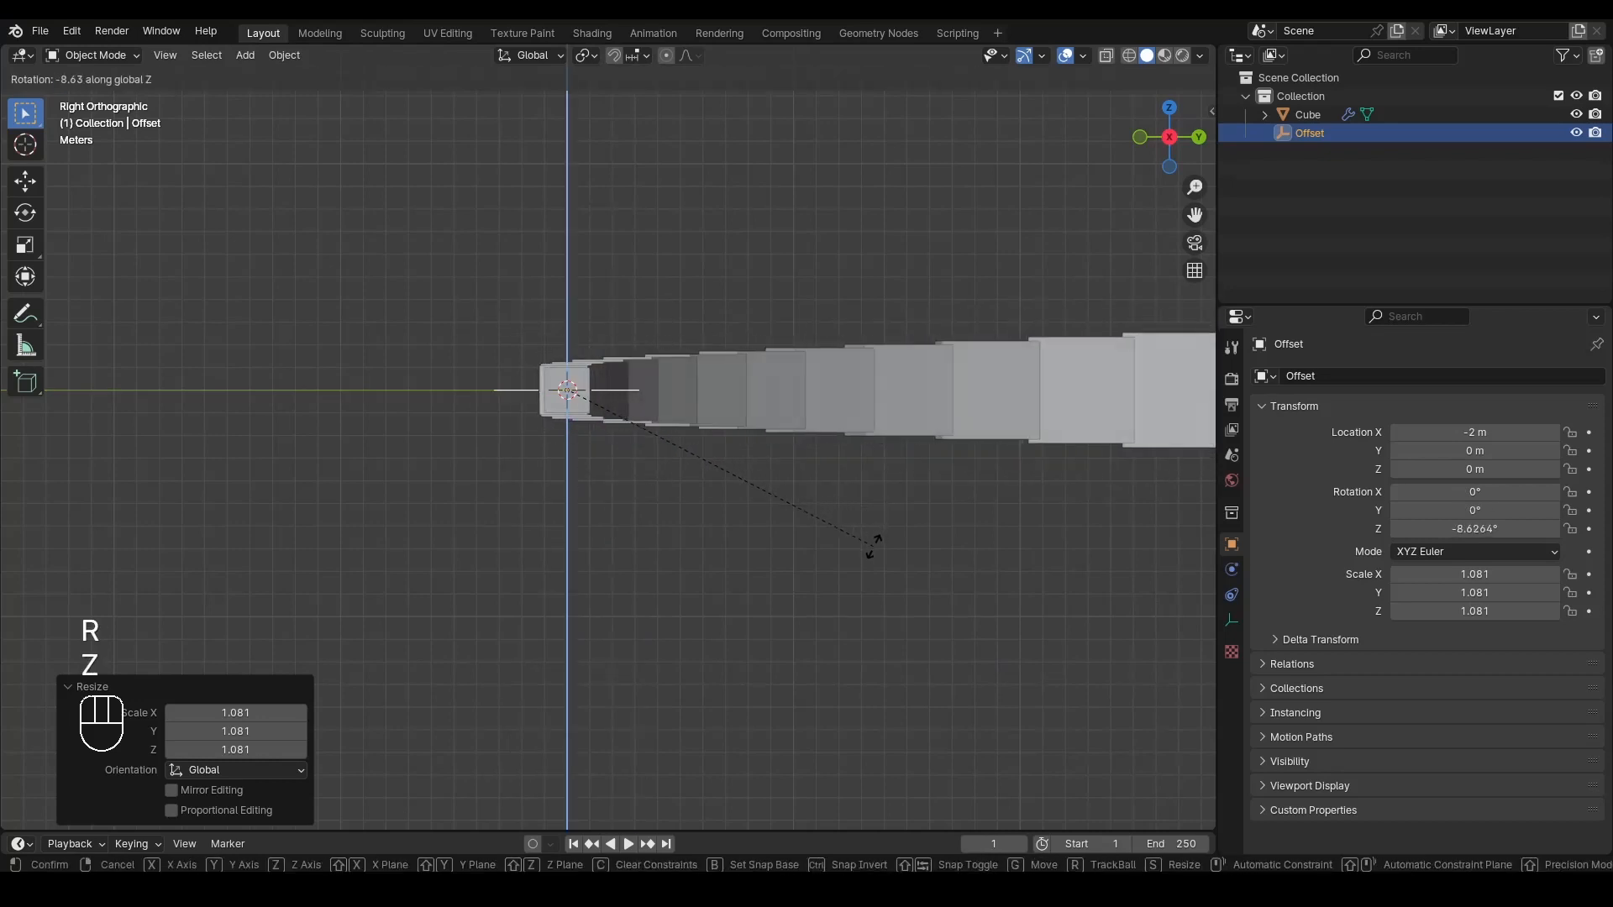
right_click(789, 488)
scroll(697, 492, "down", 3)
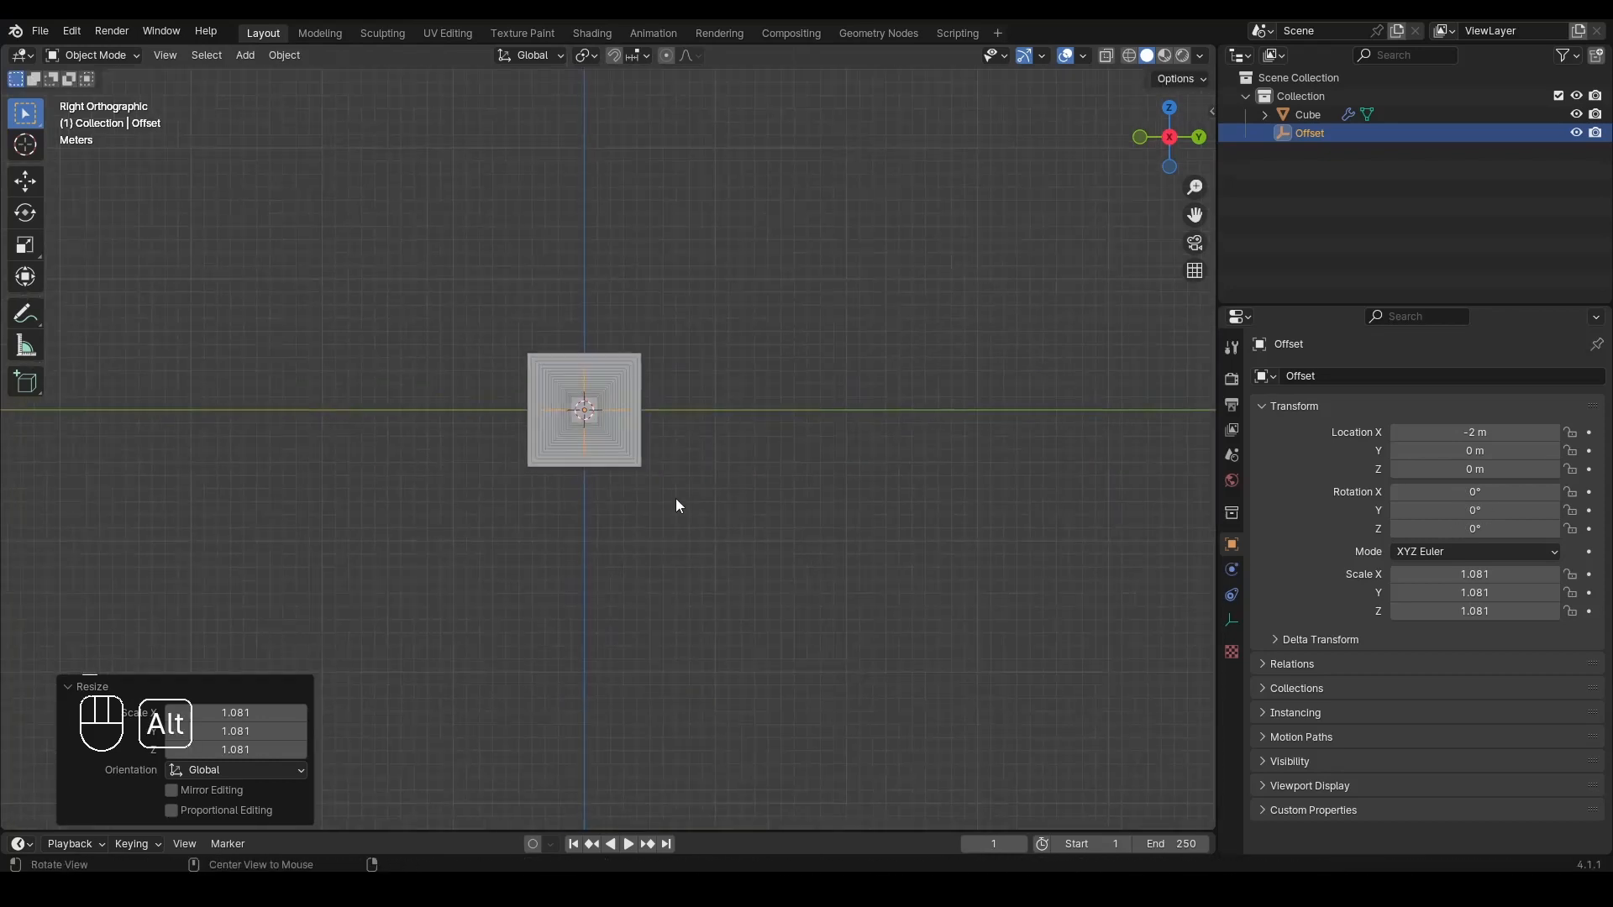
Step: Try rotating the Offset empty around Y in a perspective view and undo the rotation
middle_click_drag(675, 498, 843, 556)
key("r")
key("y")
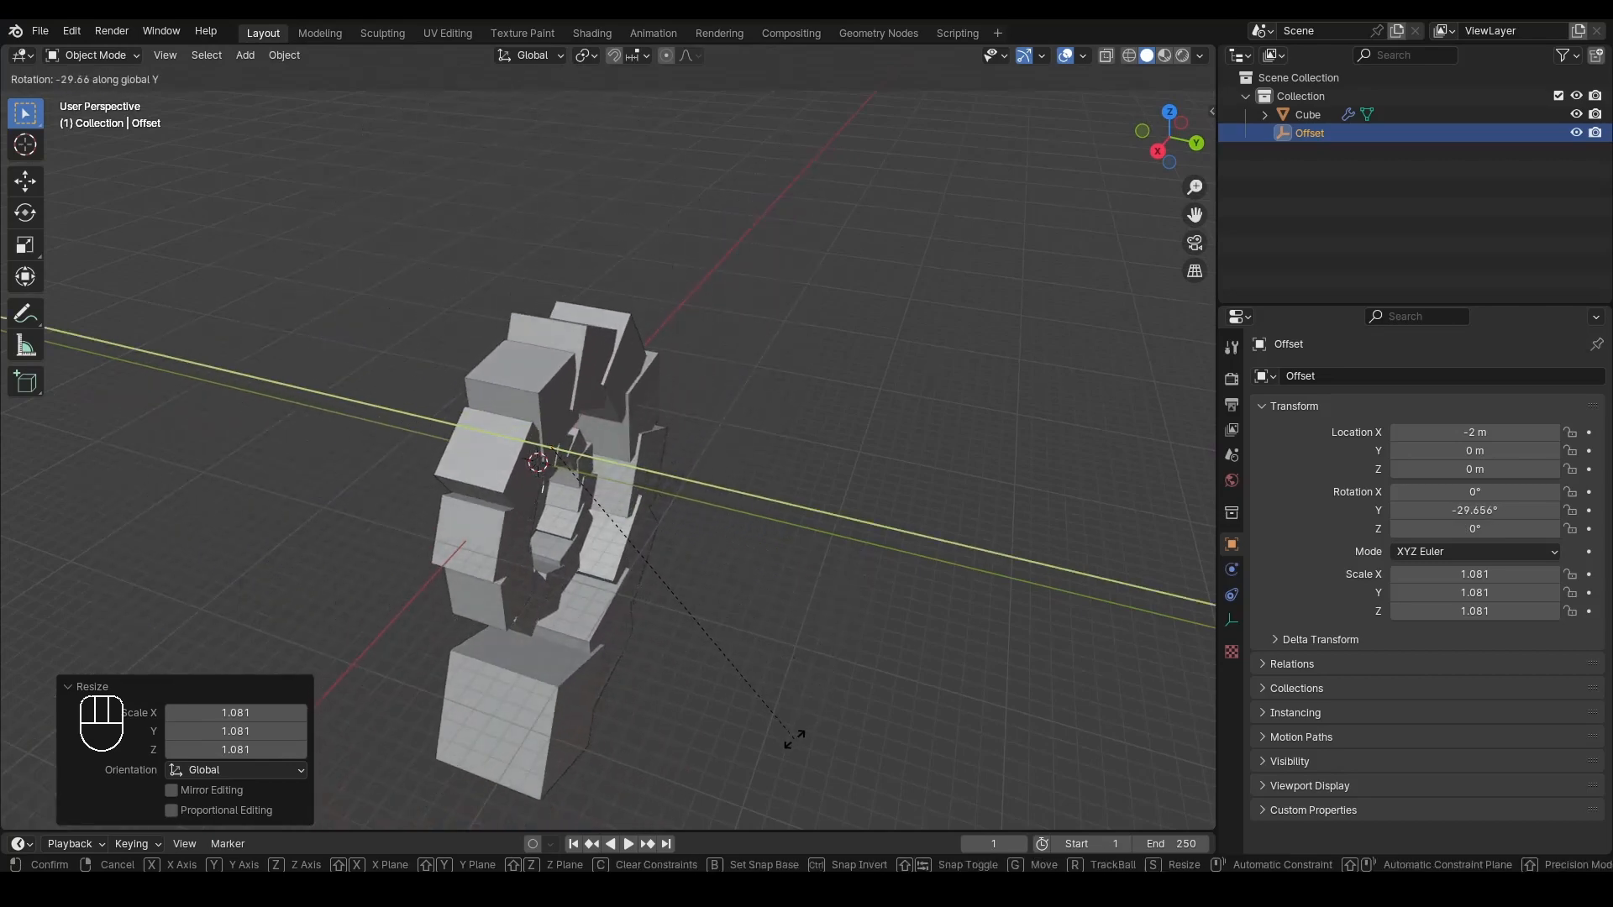
left_click(793, 632)
key("ctrl+z")
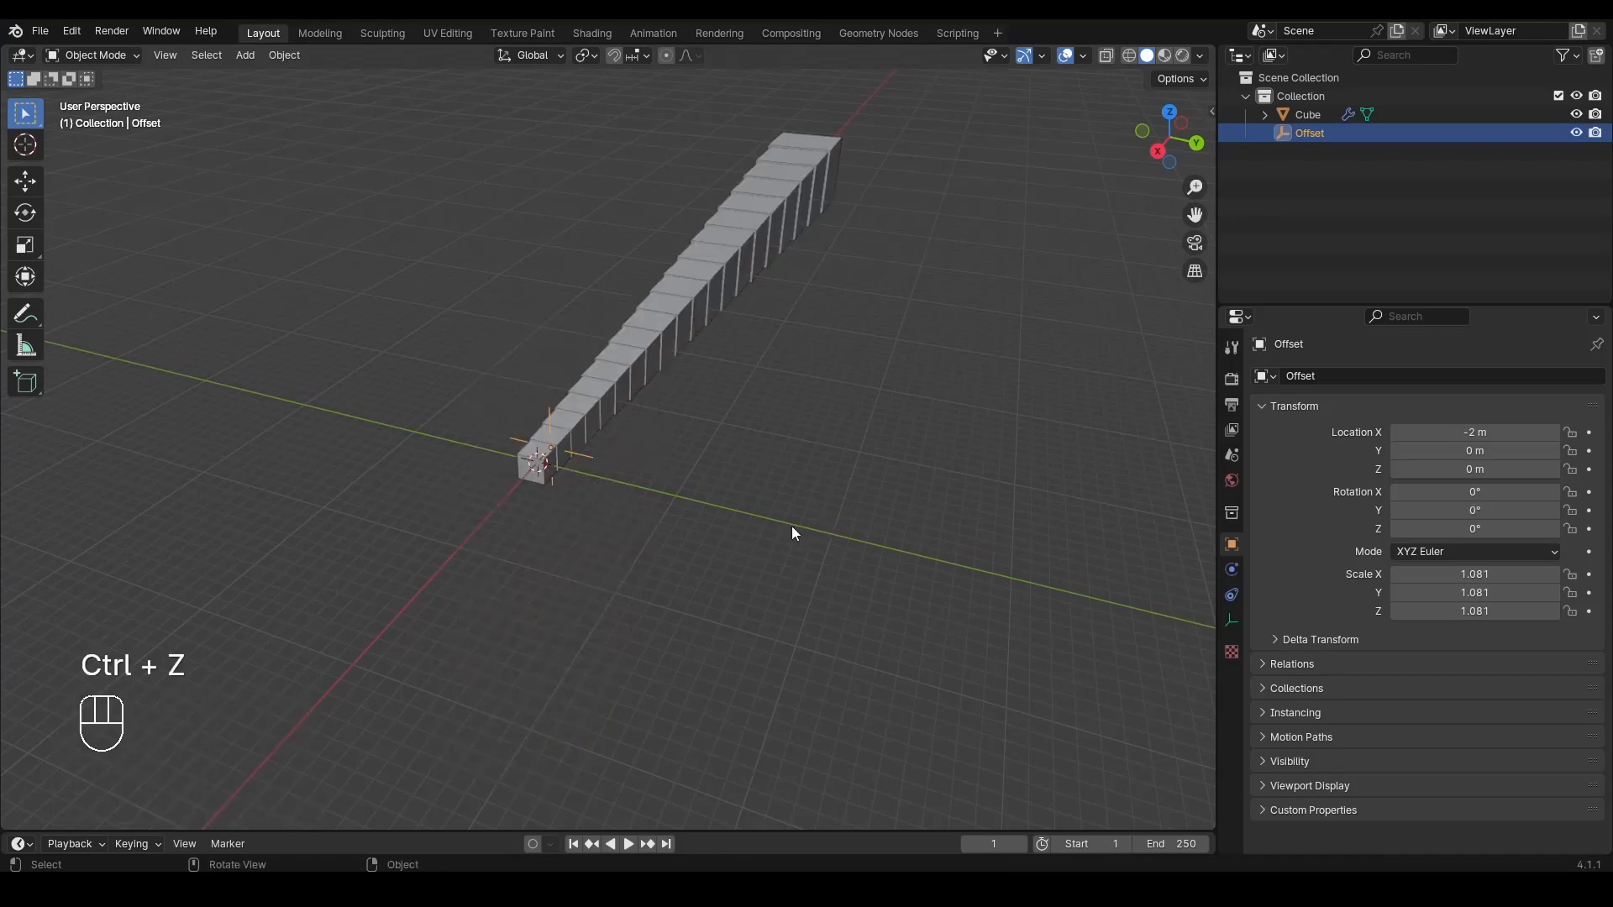
Step: Select the cube and set its Array modifier's Count to 40
left_click(699, 352)
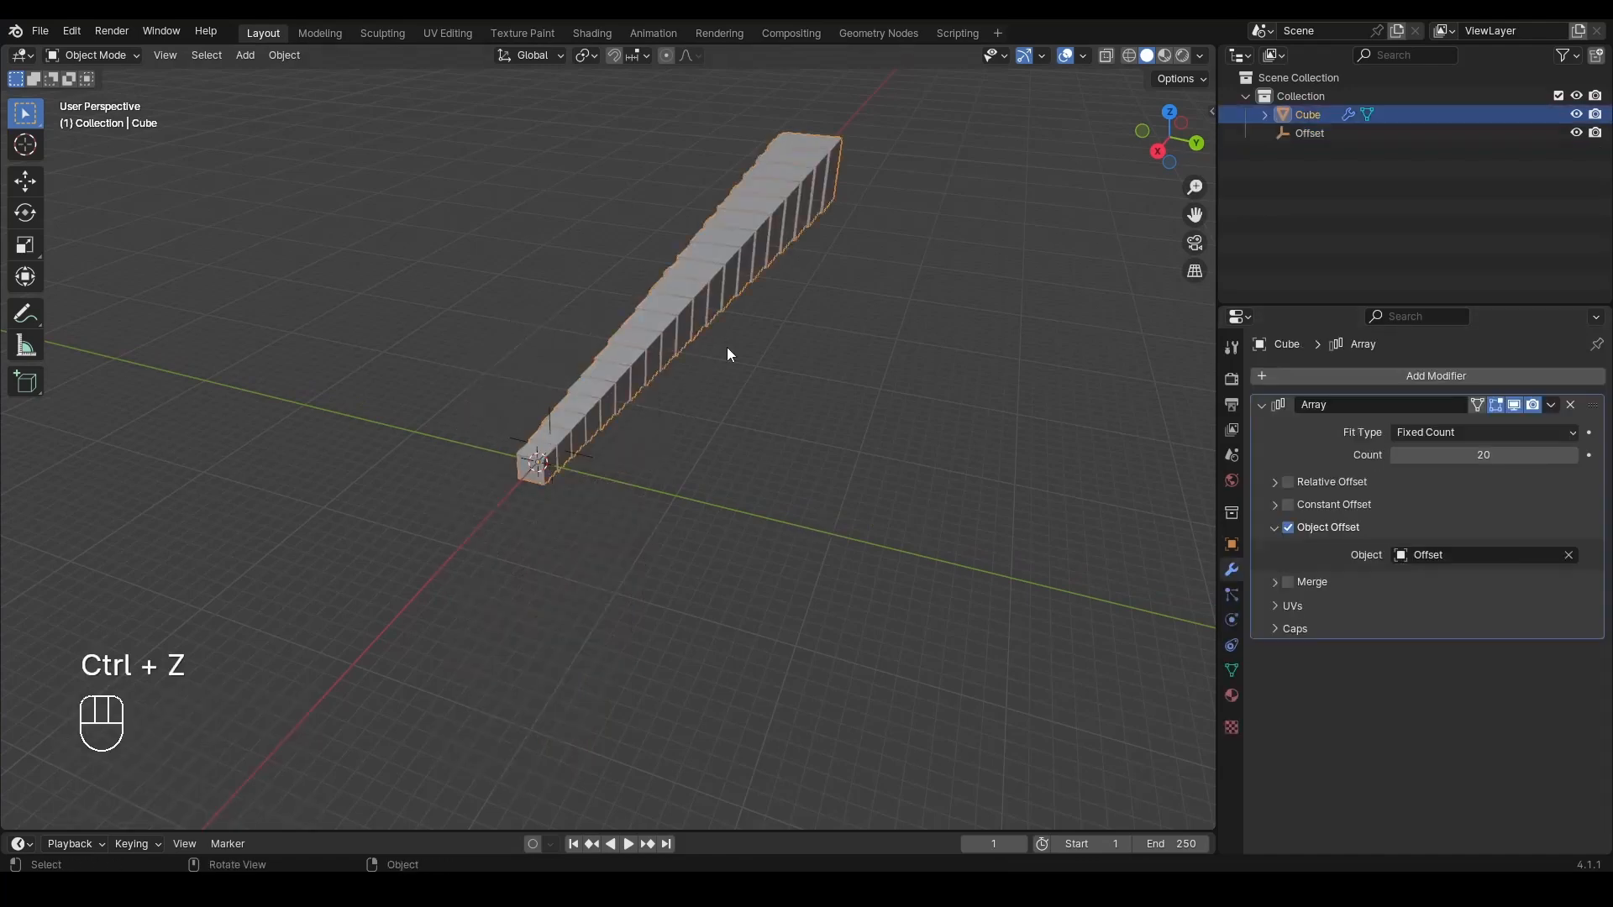
left_click(1472, 455)
key("Return")
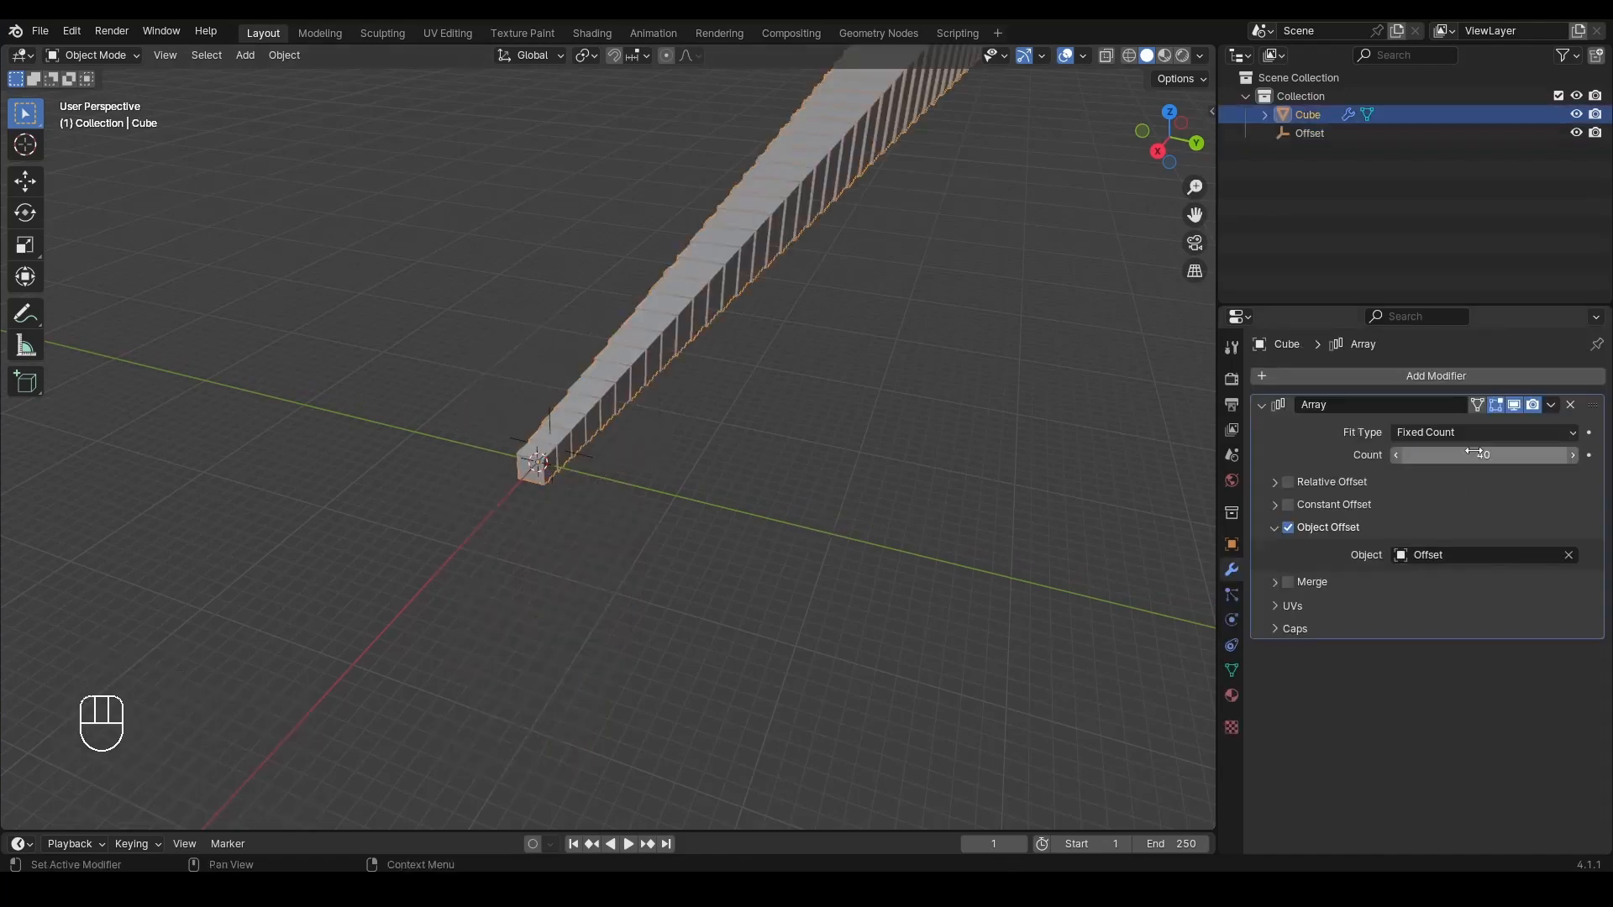
Step: Select the Offset empty and scale it by 0.9 in the right orthographic view with snapping
left_click(1159, 153)
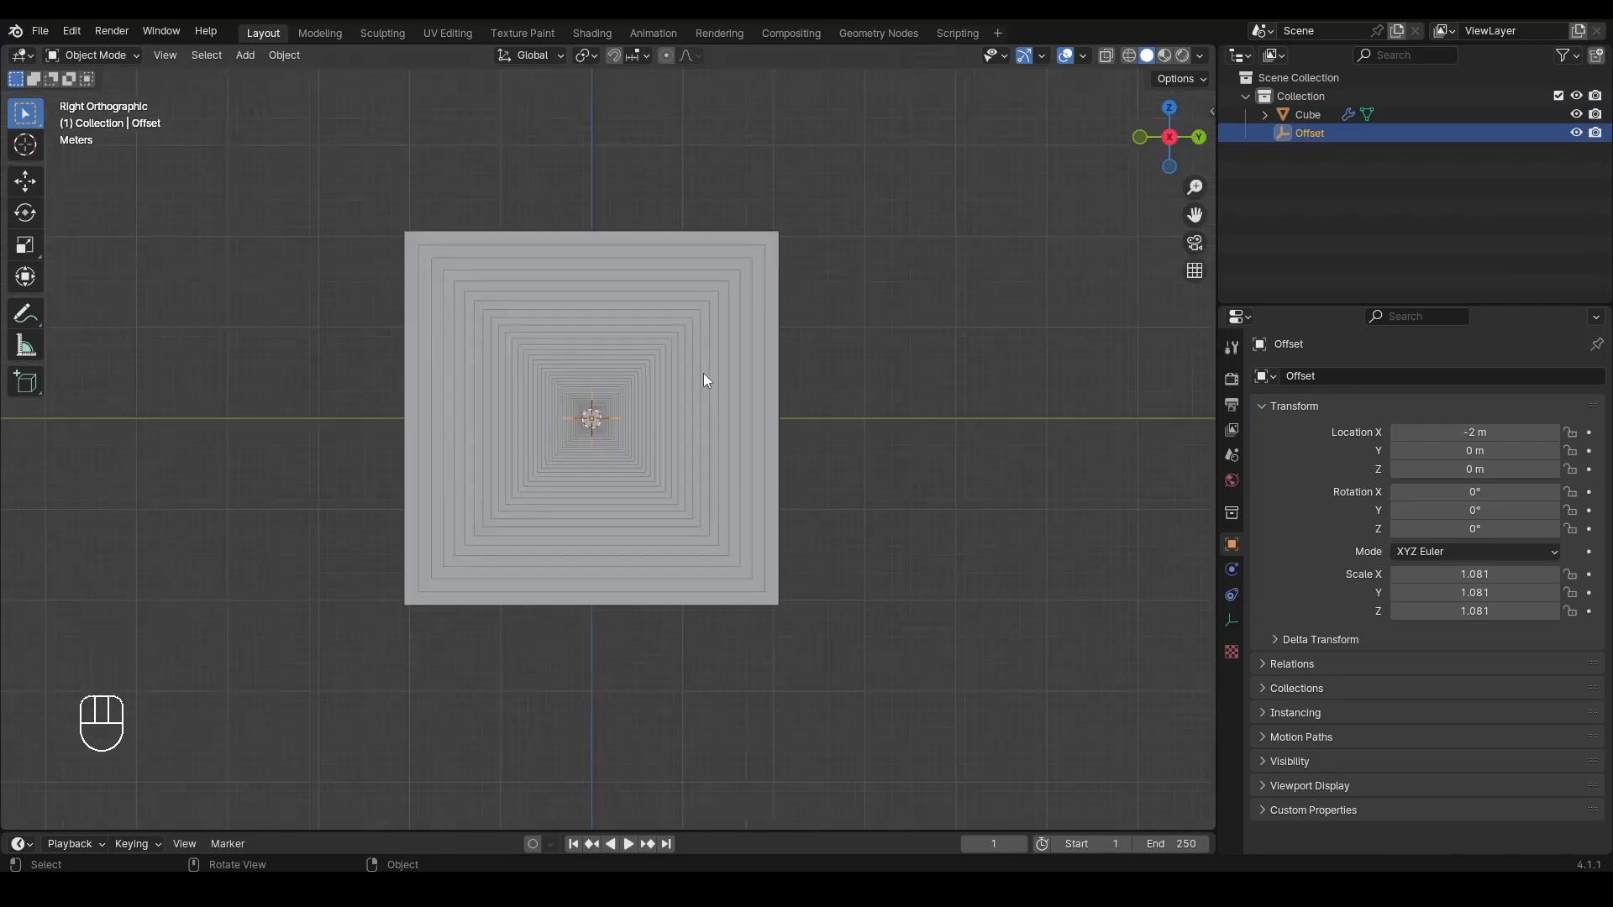
scroll(703, 373, "up", 4)
key("s")
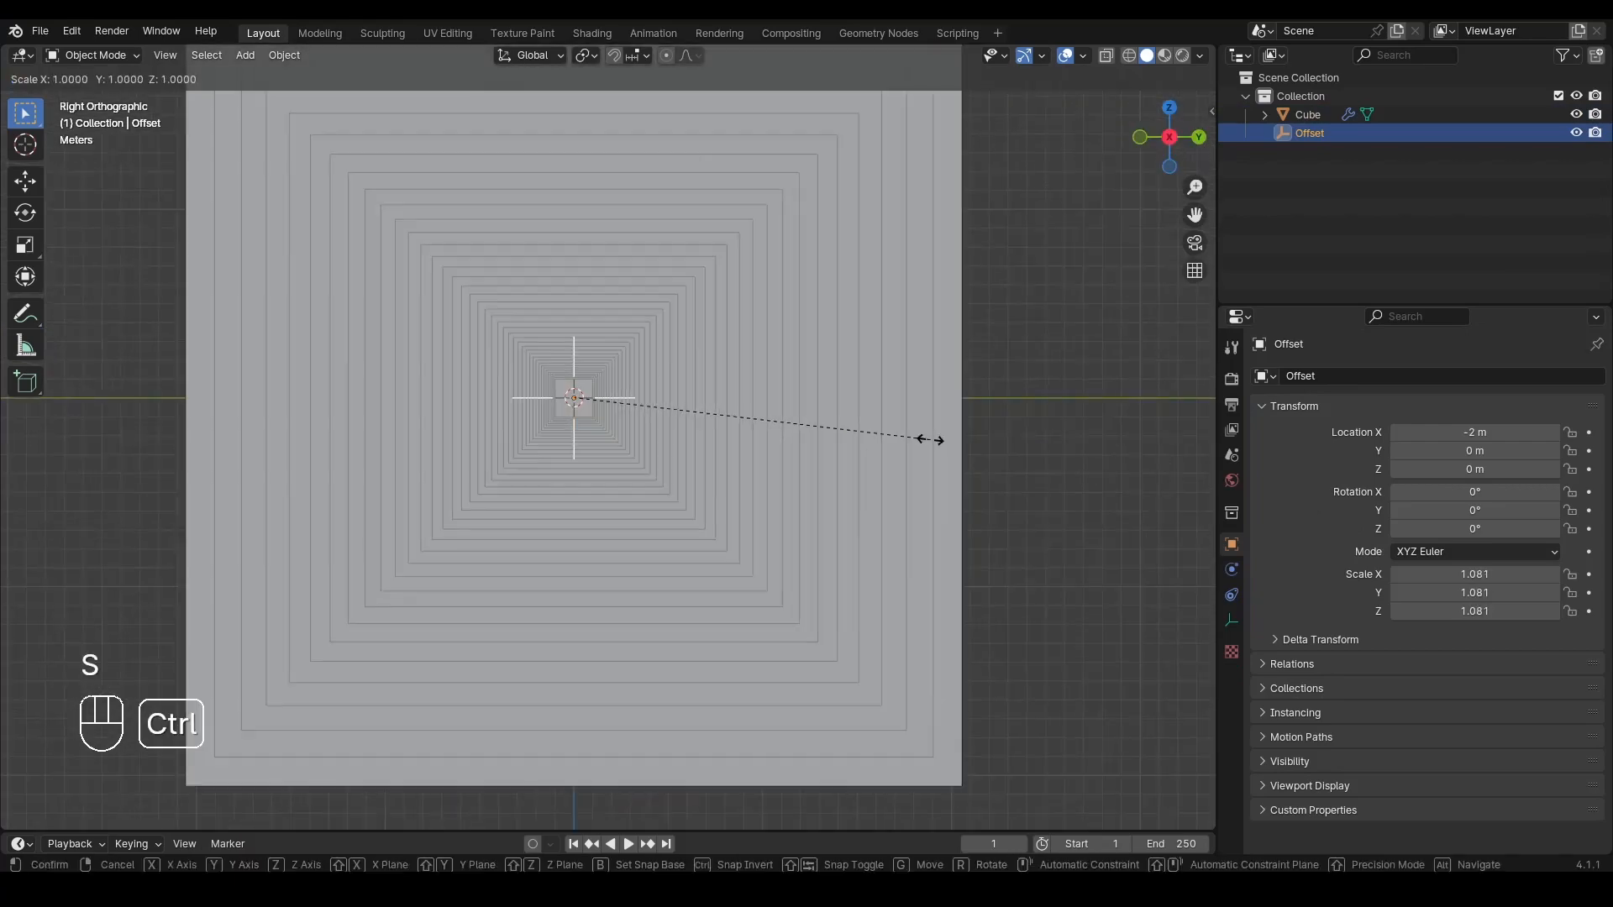
left_click(894, 452)
Step: Try rotating the Offset empty from two different perspective angles and cancel both rotations
middle_click_drag(894, 452, 807, 596)
key("r")
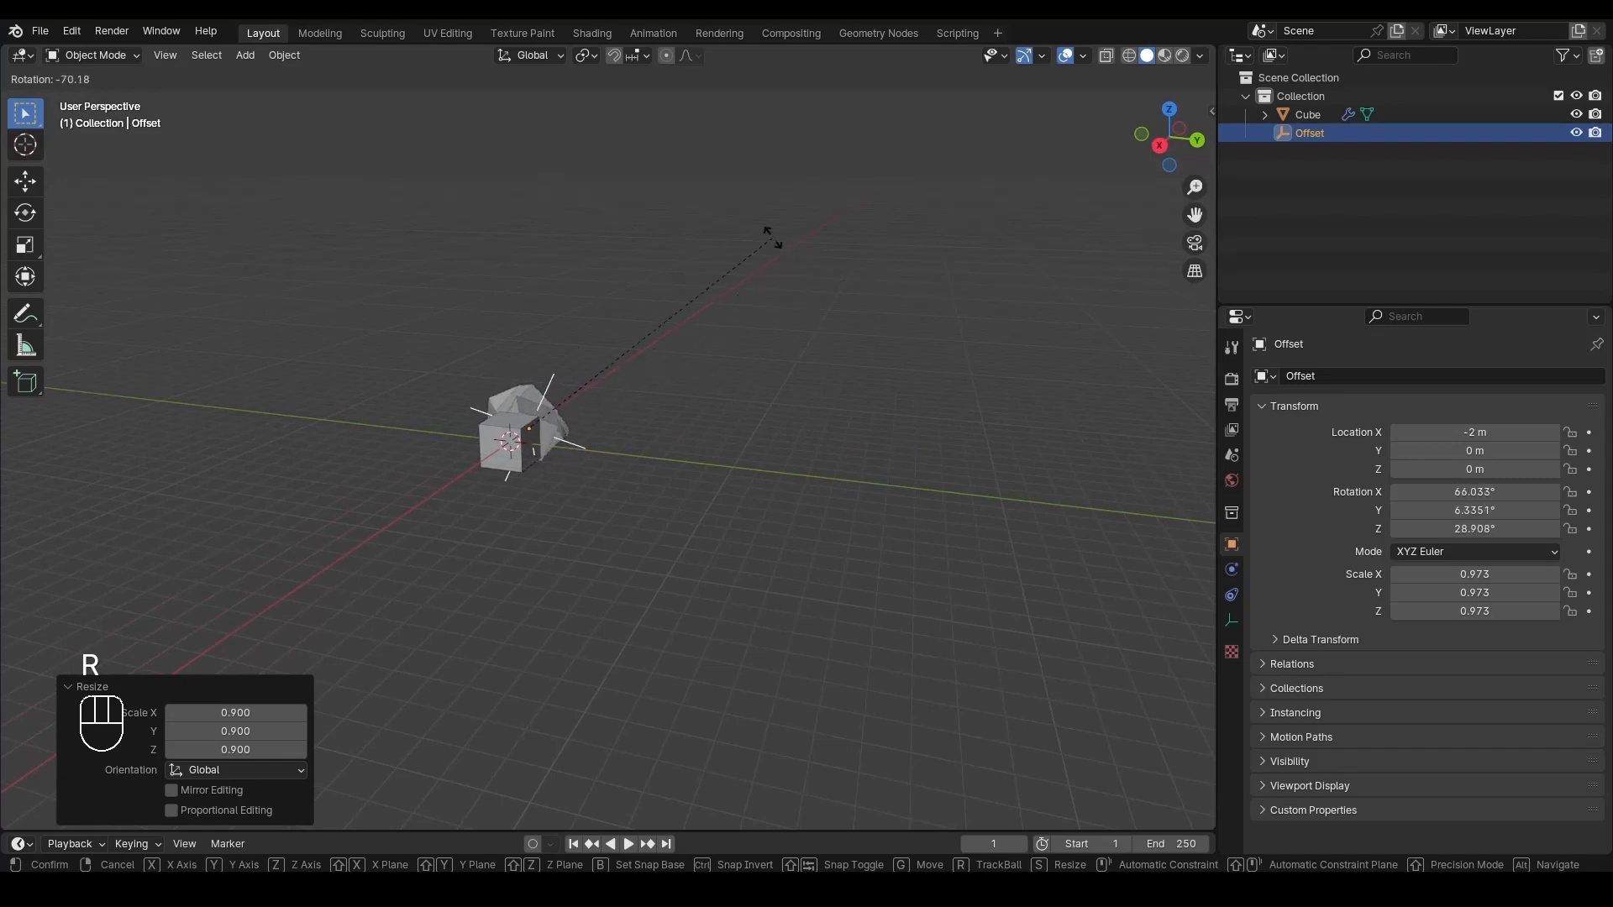
right_click(714, 679)
middle_click_drag(715, 679, 736, 558)
key("r")
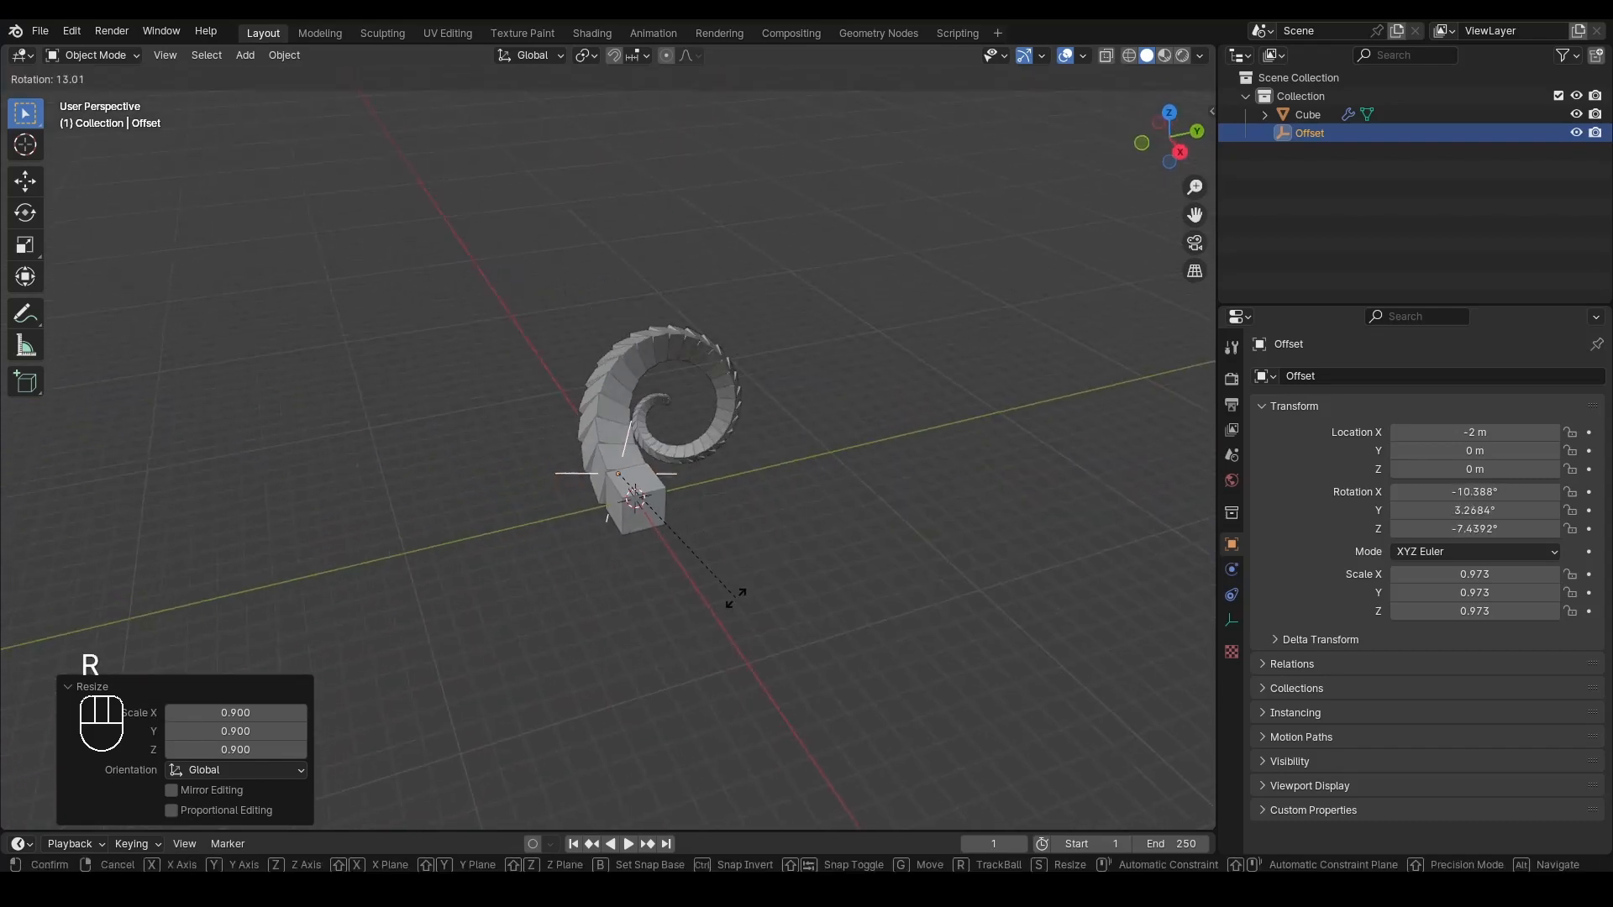
right_click(729, 621)
Step: Enlarge the timeline and keyframe the Offset empty unrotated at frame 1 and rotated about 23.4° around Z at frame 40
left_click_drag(721, 830, 720, 712)
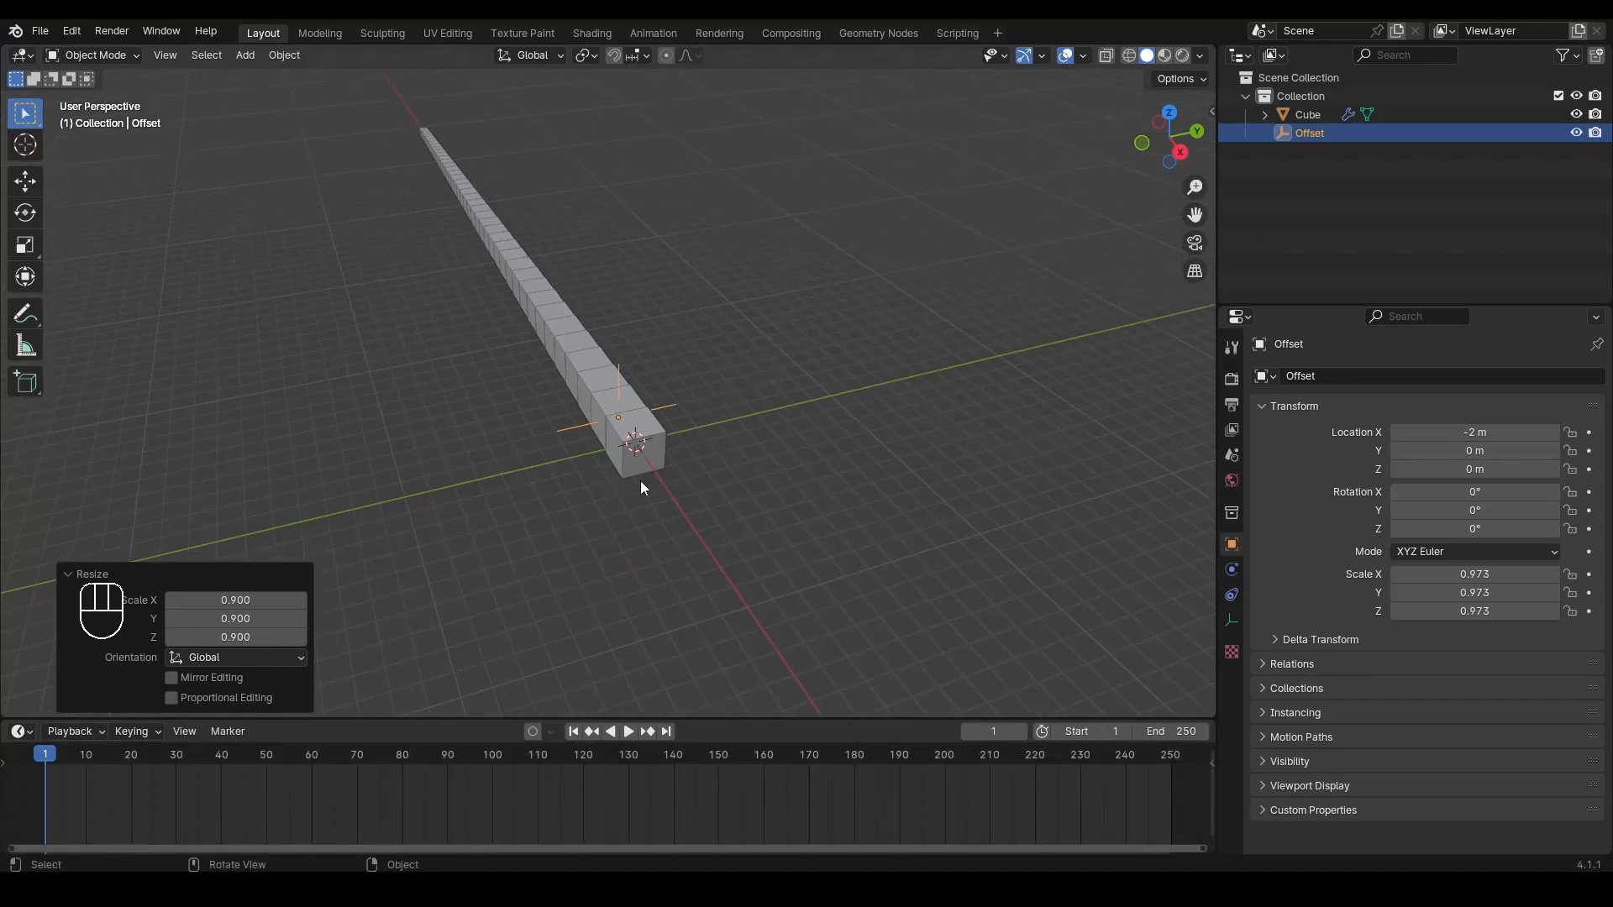
key("i")
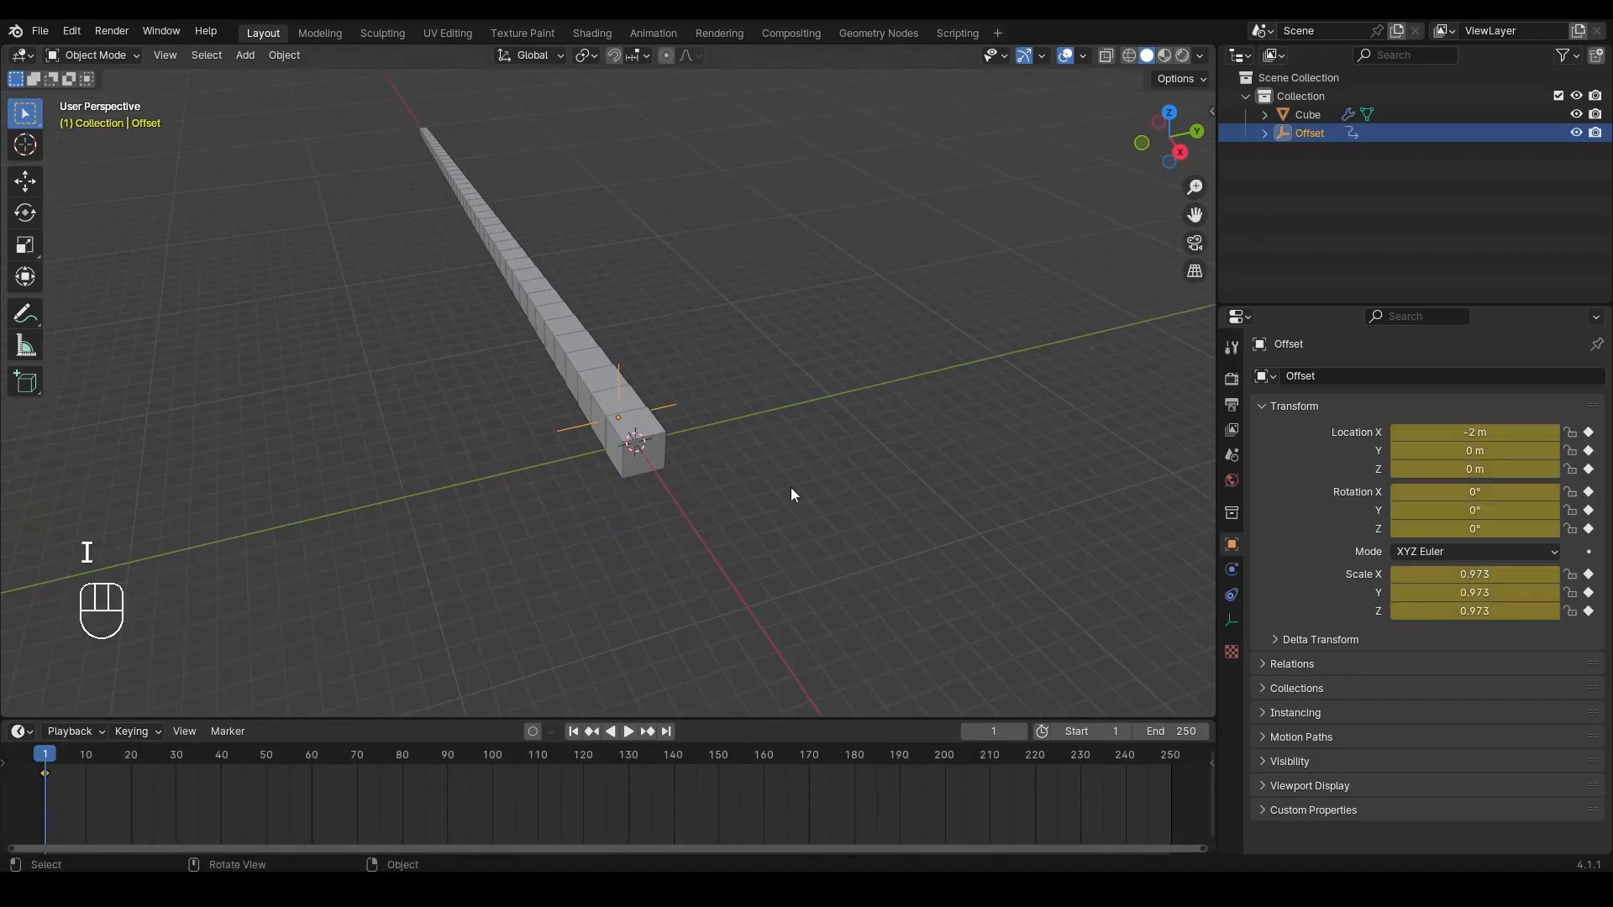
left_click_drag(84, 754, 221, 754)
key("r")
key("z")
left_click(896, 452)
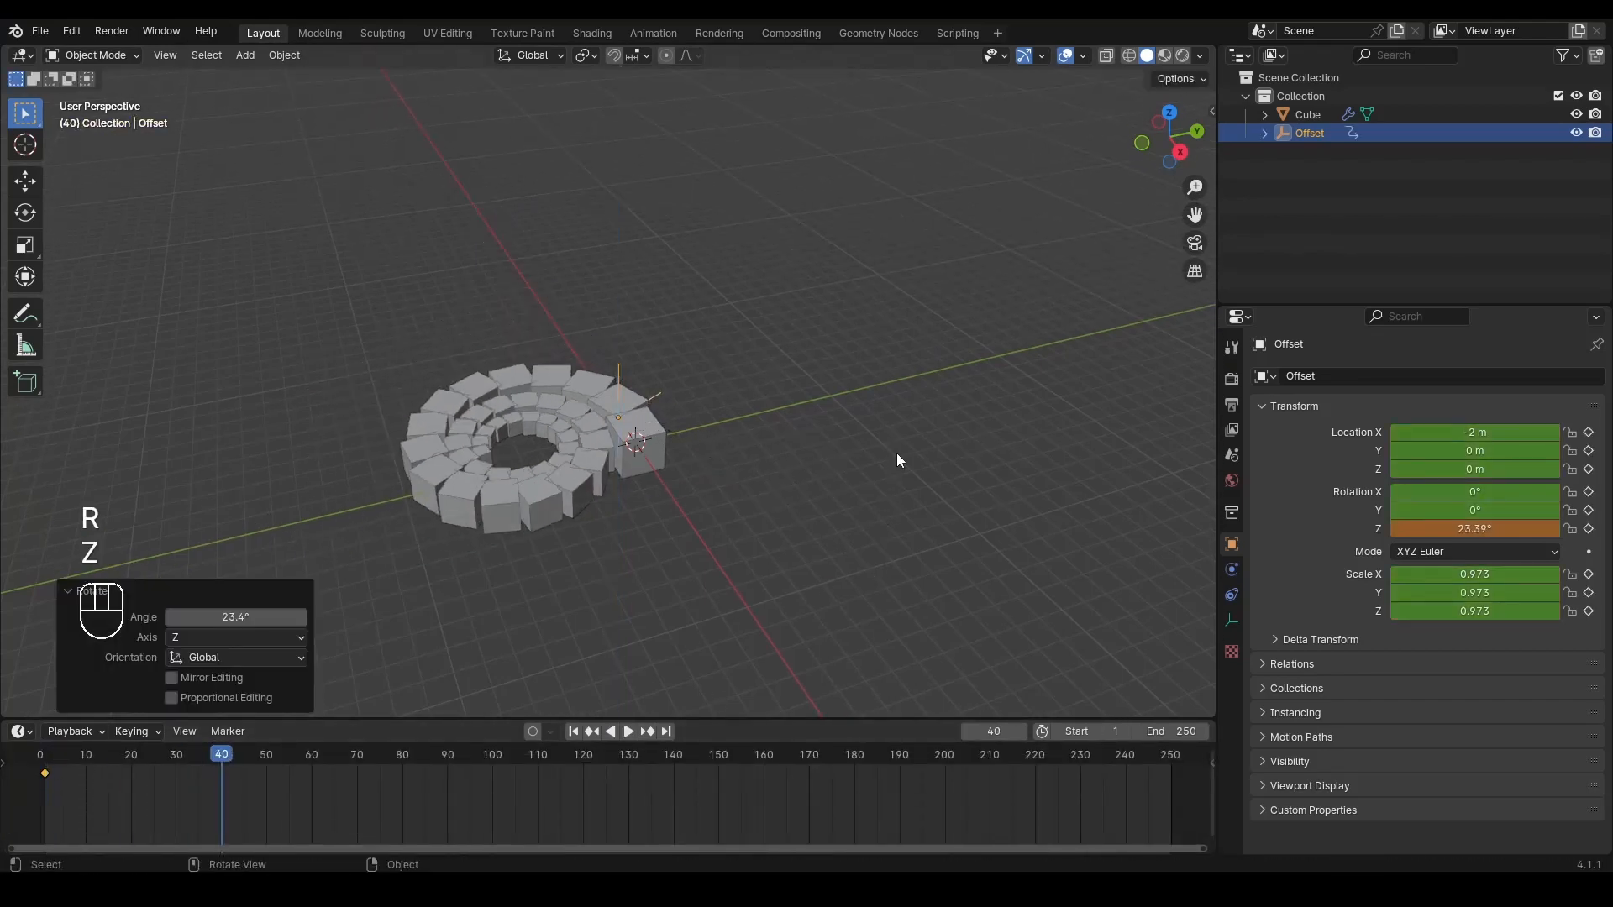
key("i")
Step: Play the Offset empty's animation from frame 1 to examine how the cube array curls
key("space")
key("space")
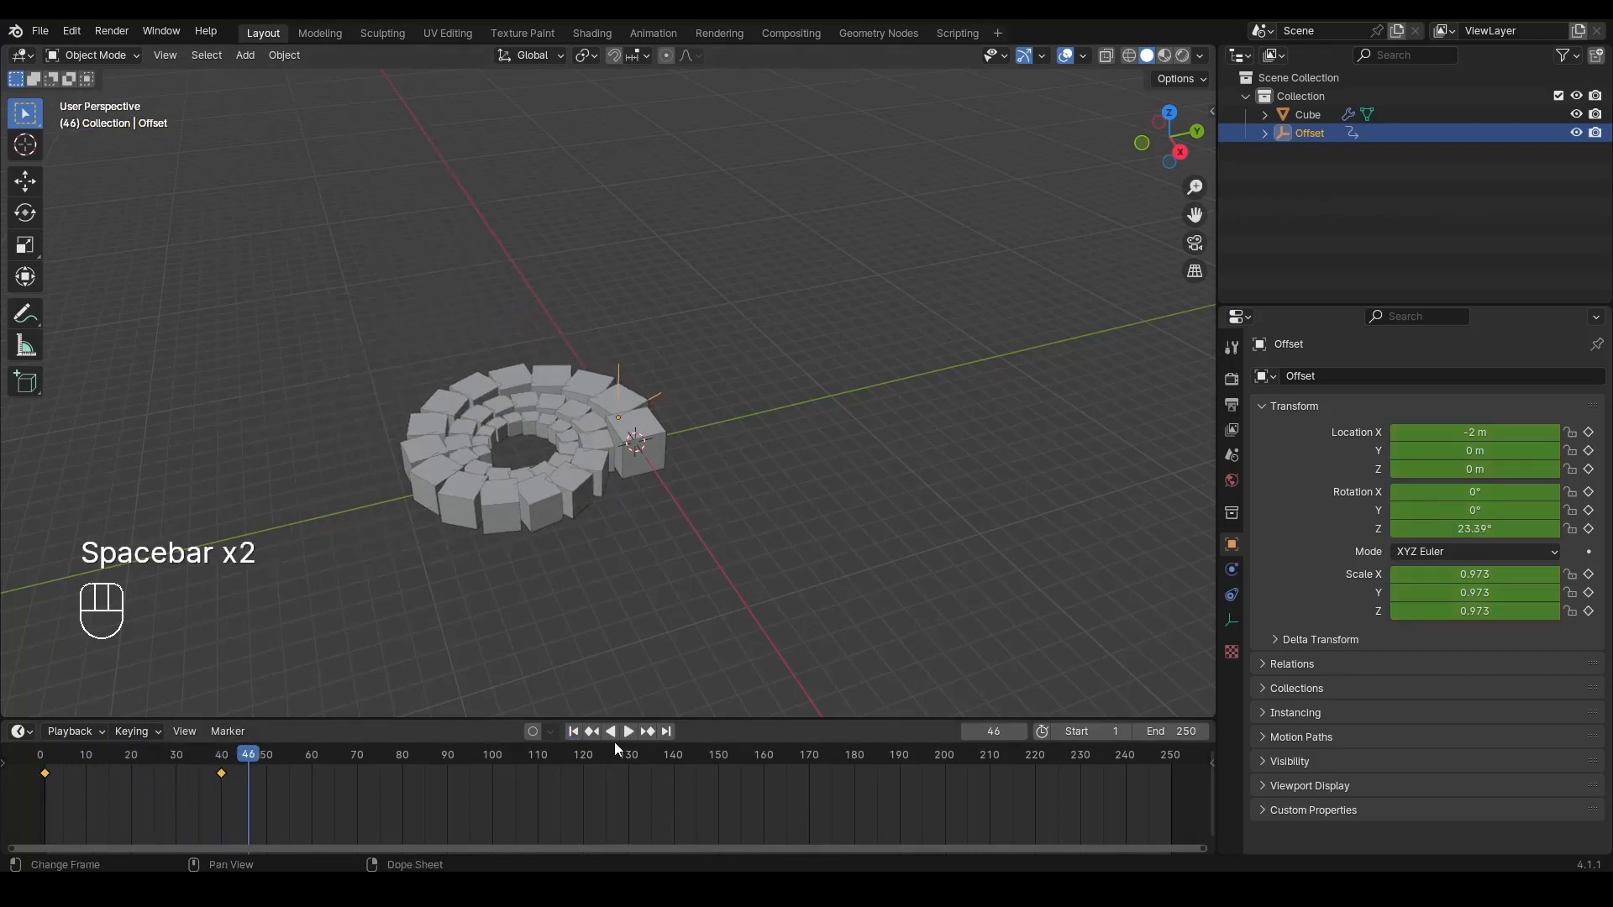
left_click(576, 735)
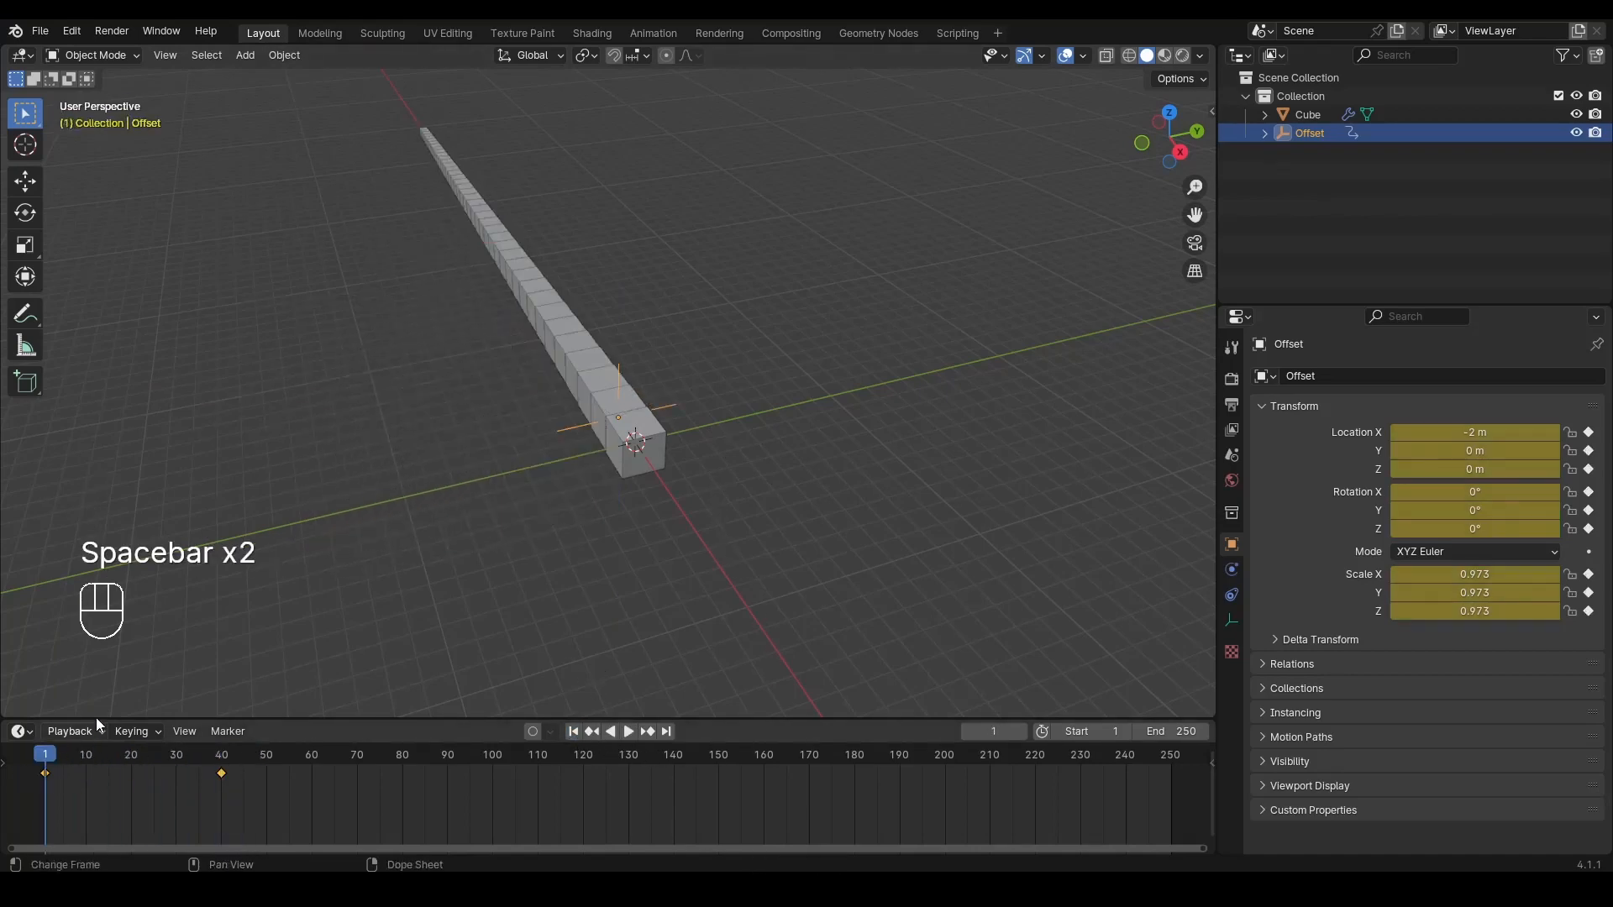
key("space")
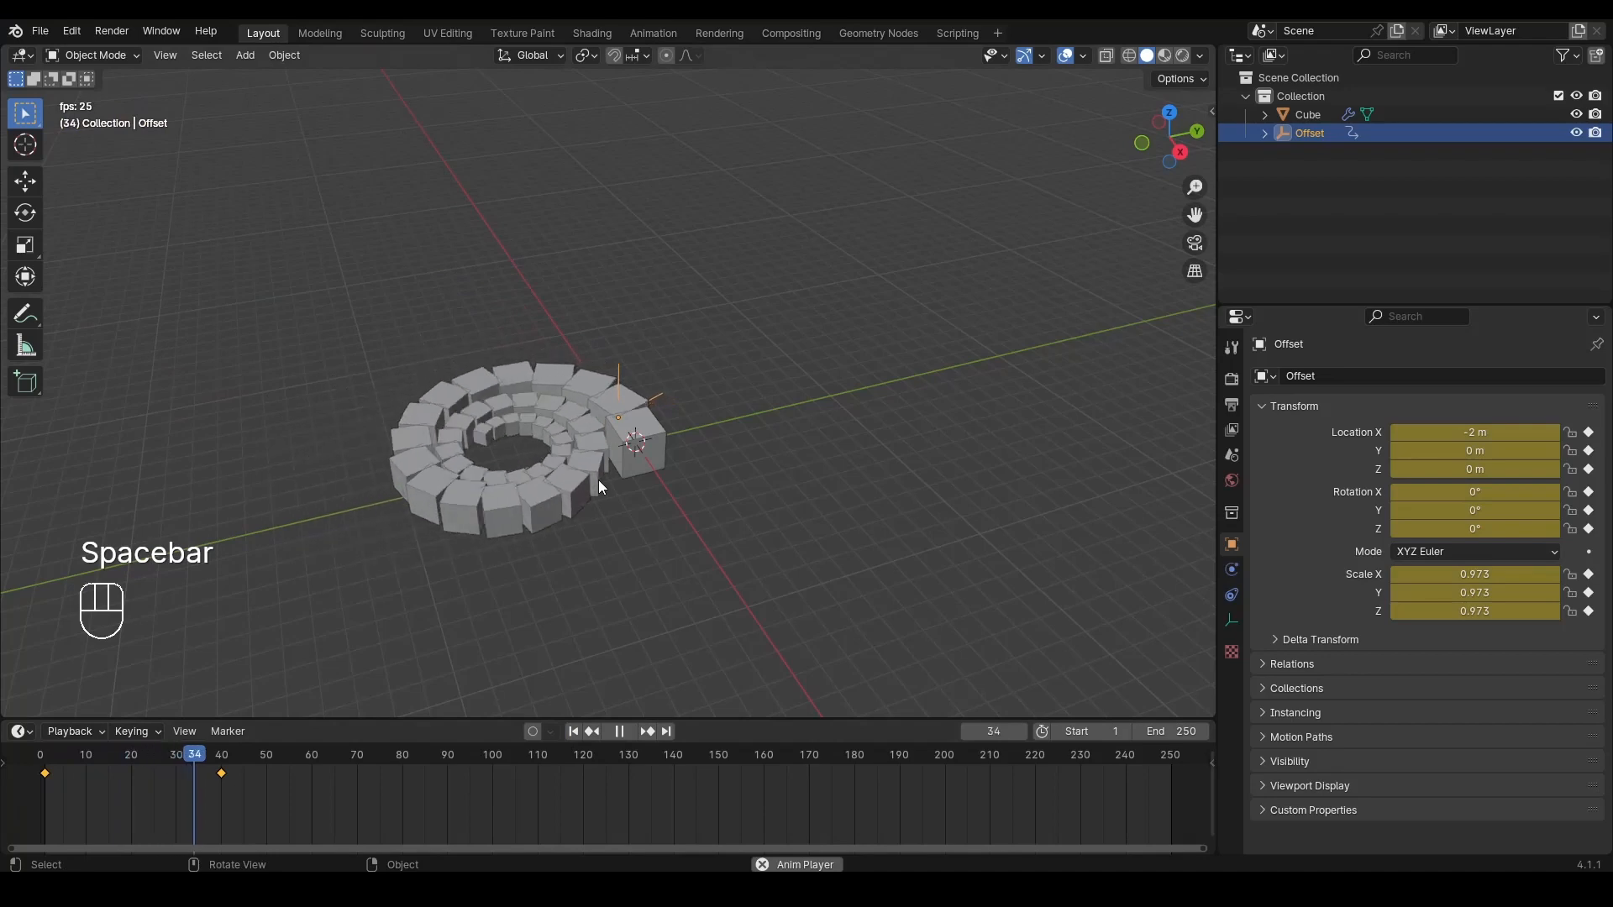
key("space")
key("space")
key("space")
key("space")
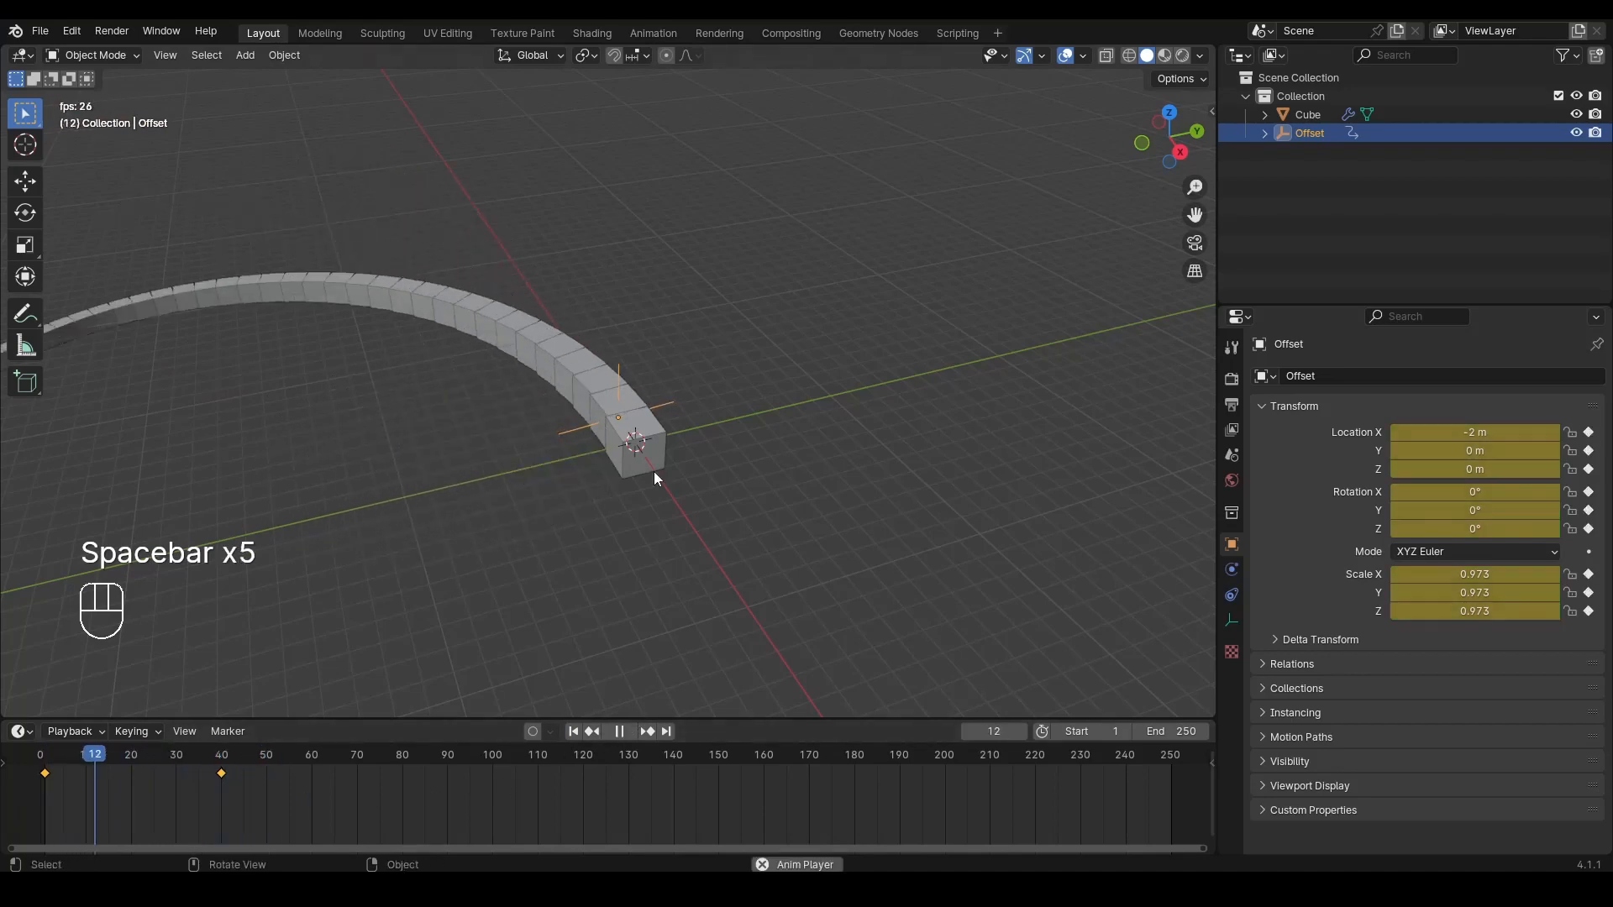
key("space")
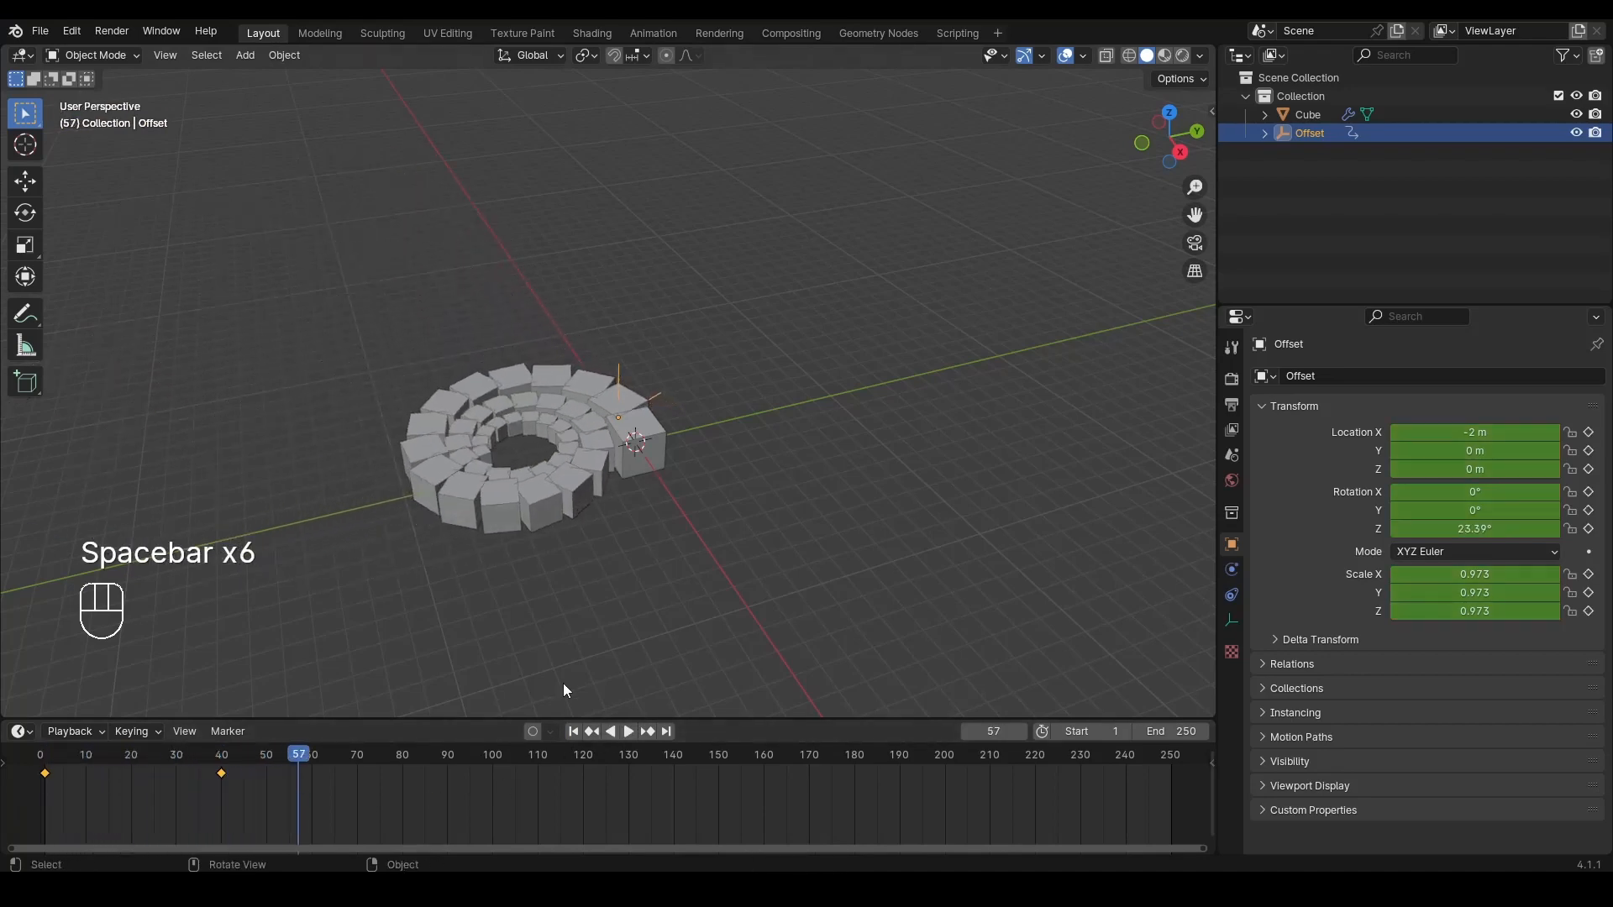
Step: Duplicate the Offset empty's frame 1 keyframe to frame 60, end the animation at frame 60 and play it
left_click(573, 731)
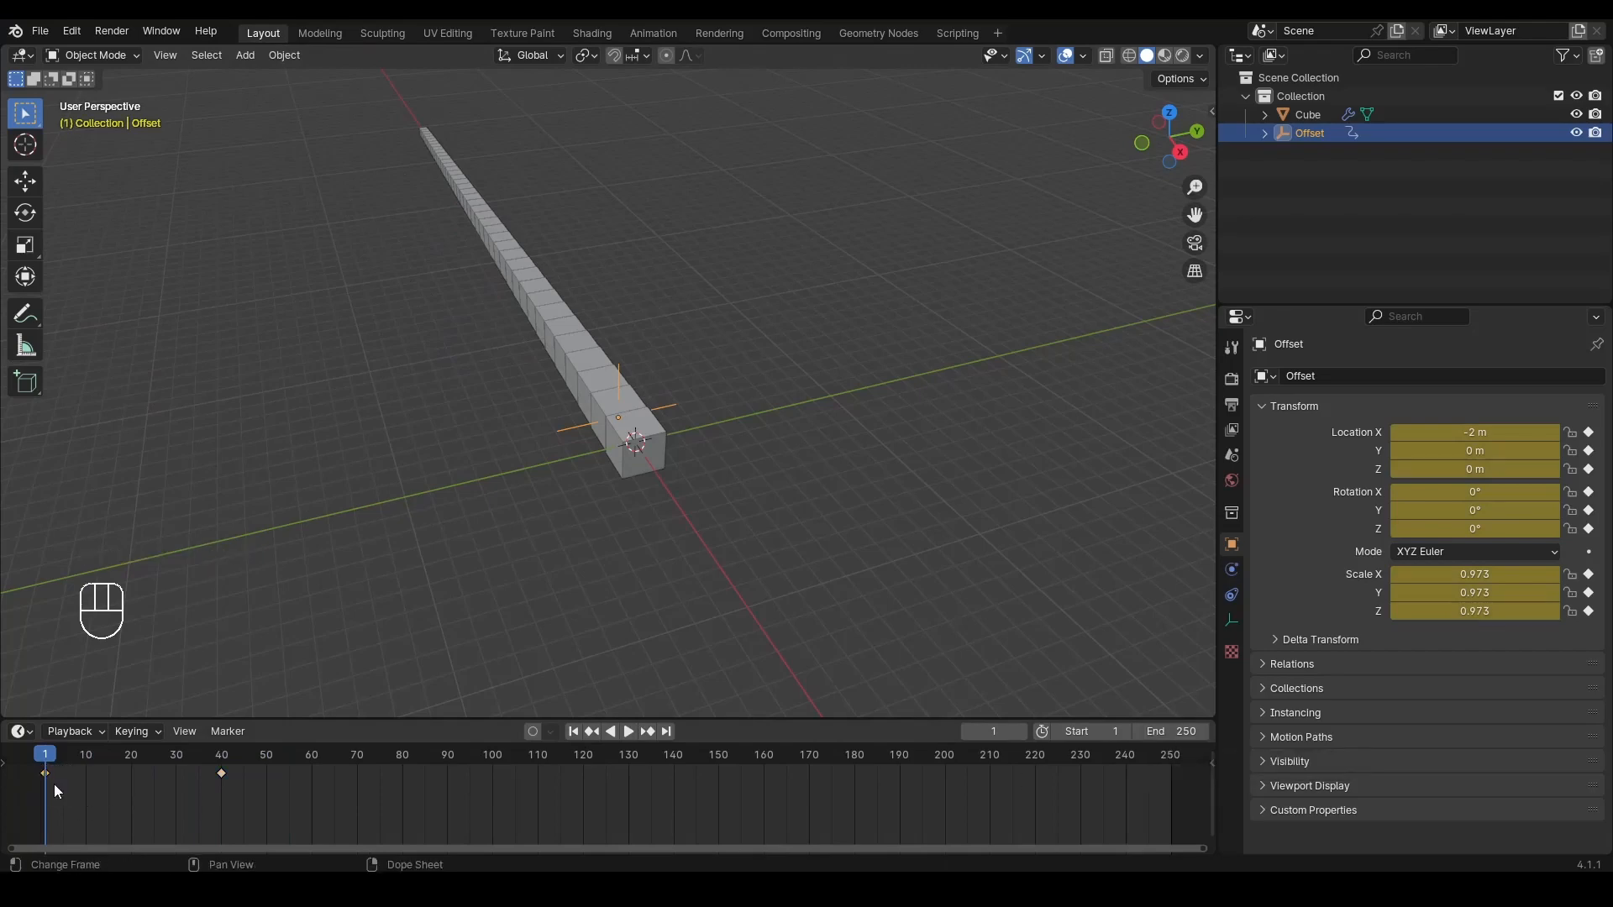
key("shift+d")
left_click(329, 804)
key("space")
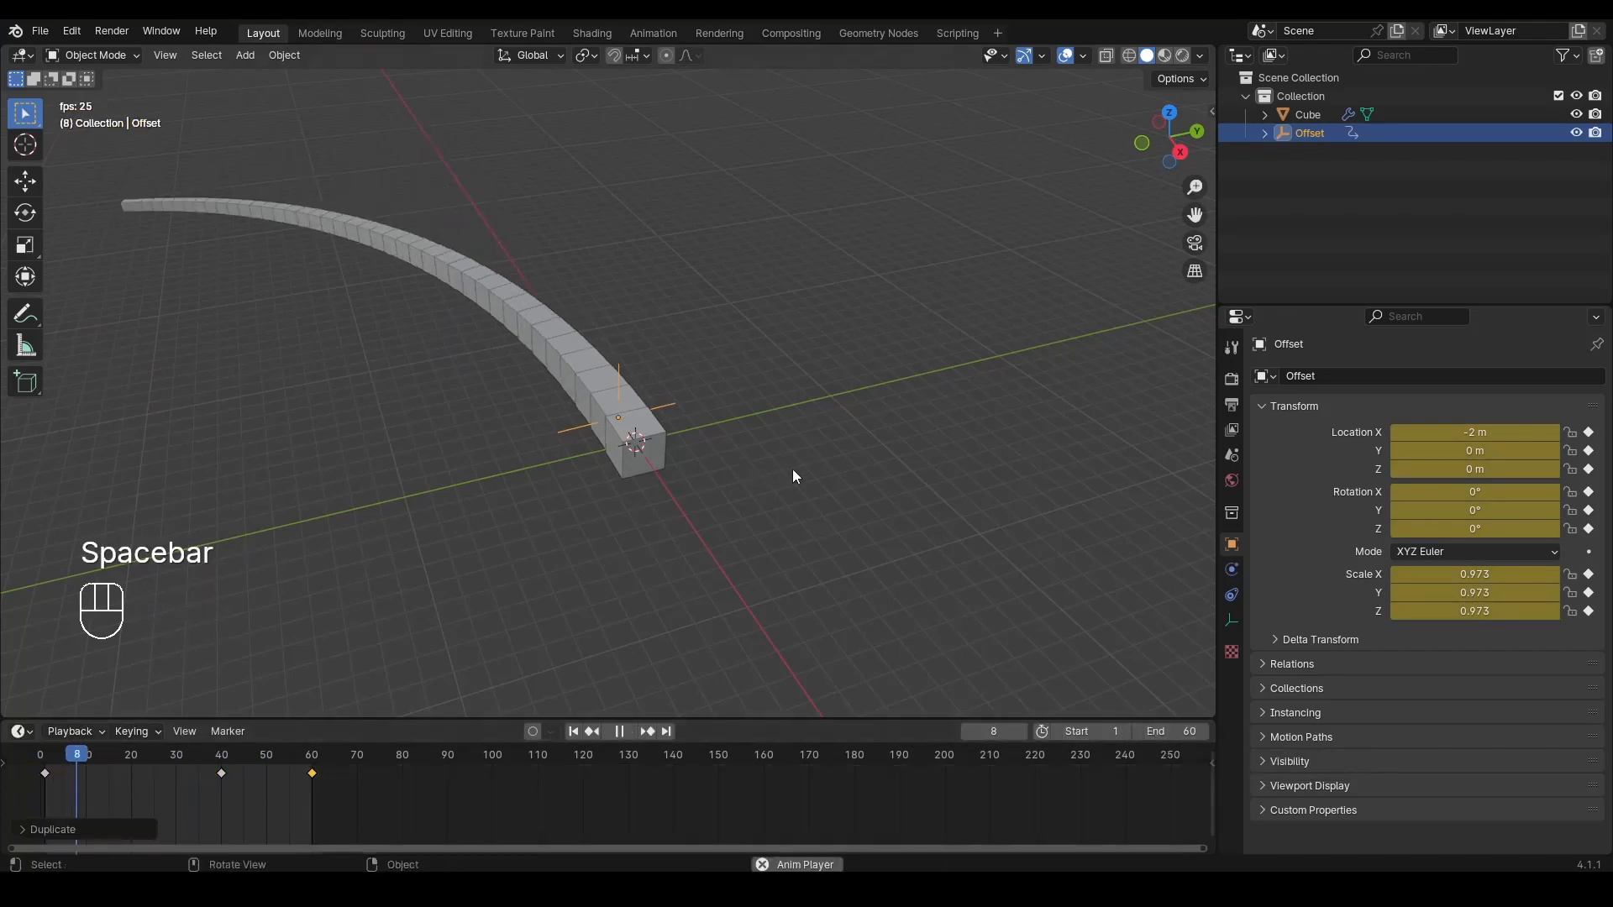
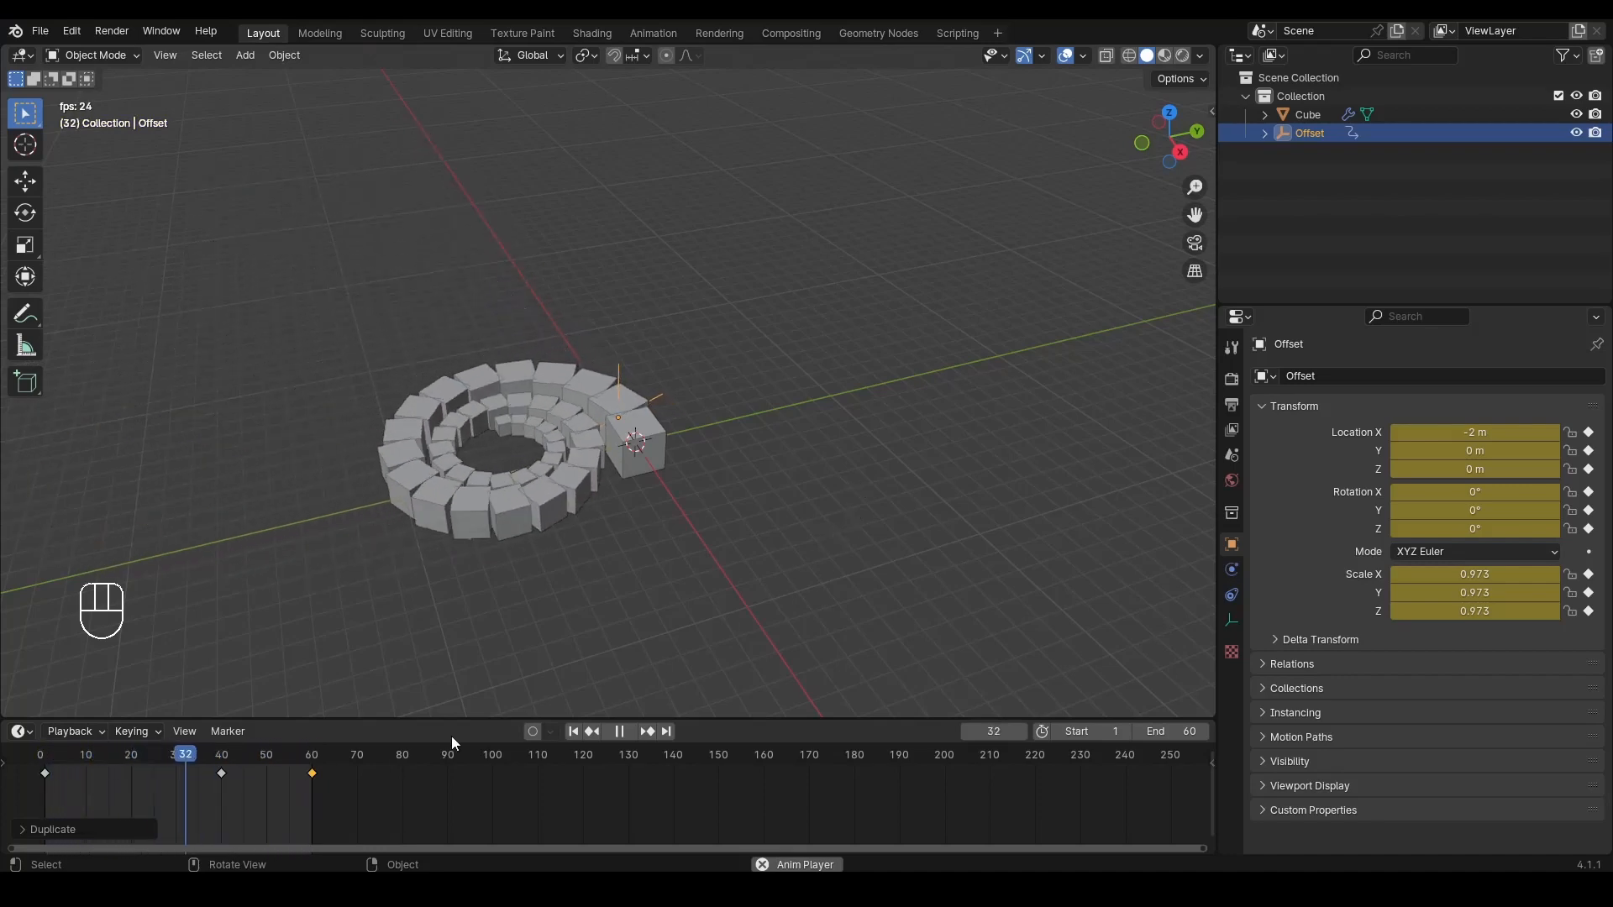
Step: Stop the playback, delete all keyframes of the Offset empty and return to frame 1
key("space")
key("a")
key("x")
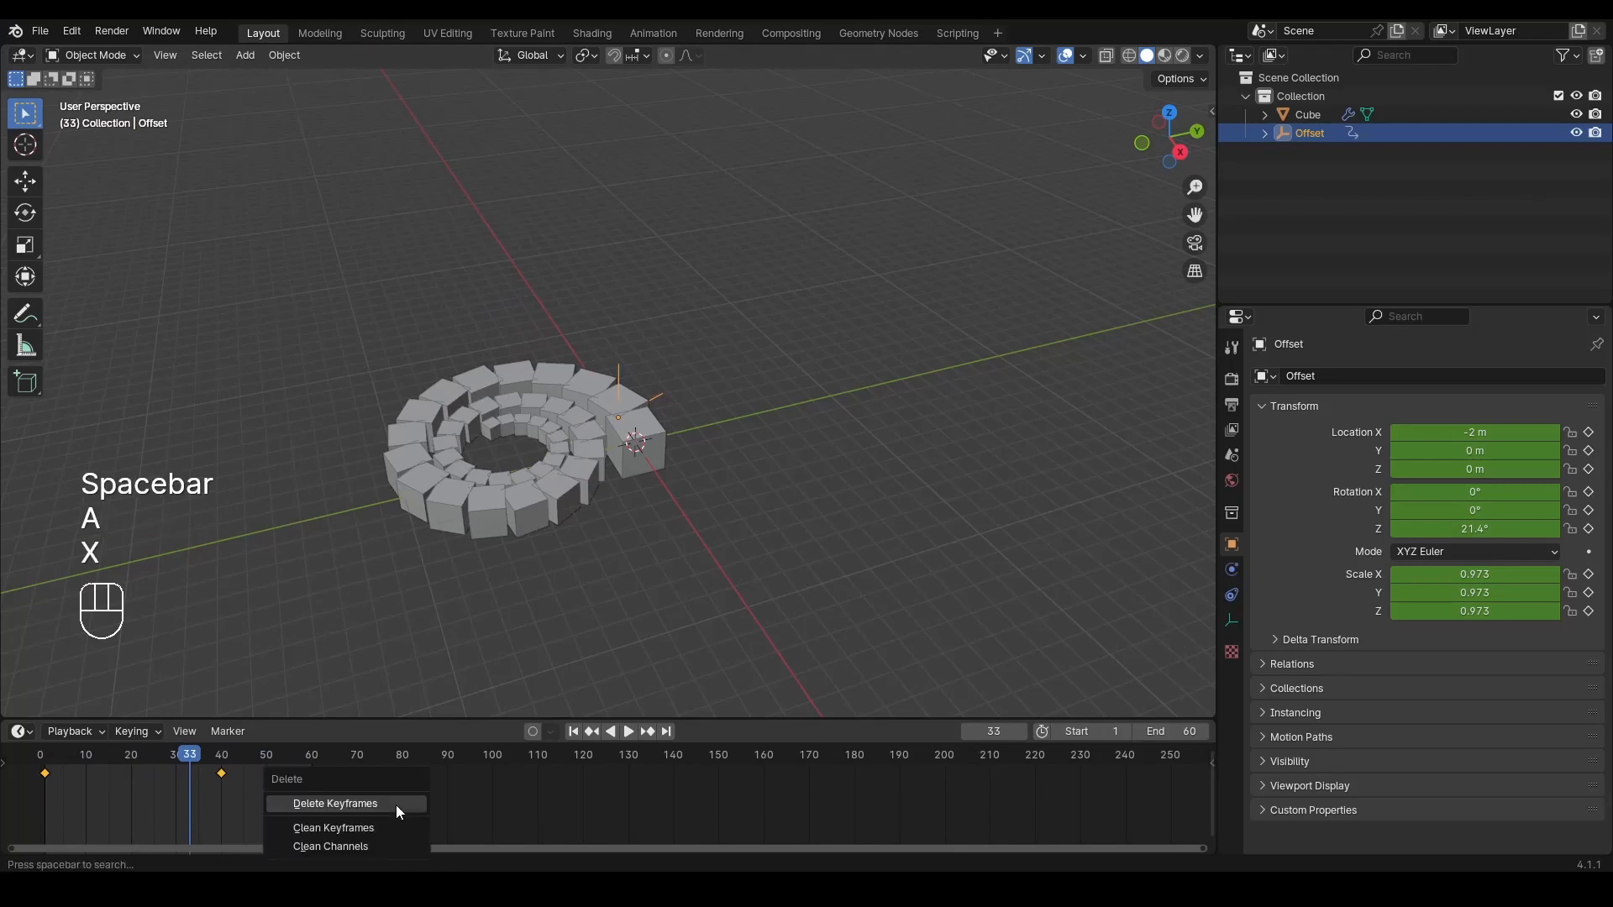
left_click(396, 805)
left_click(573, 731)
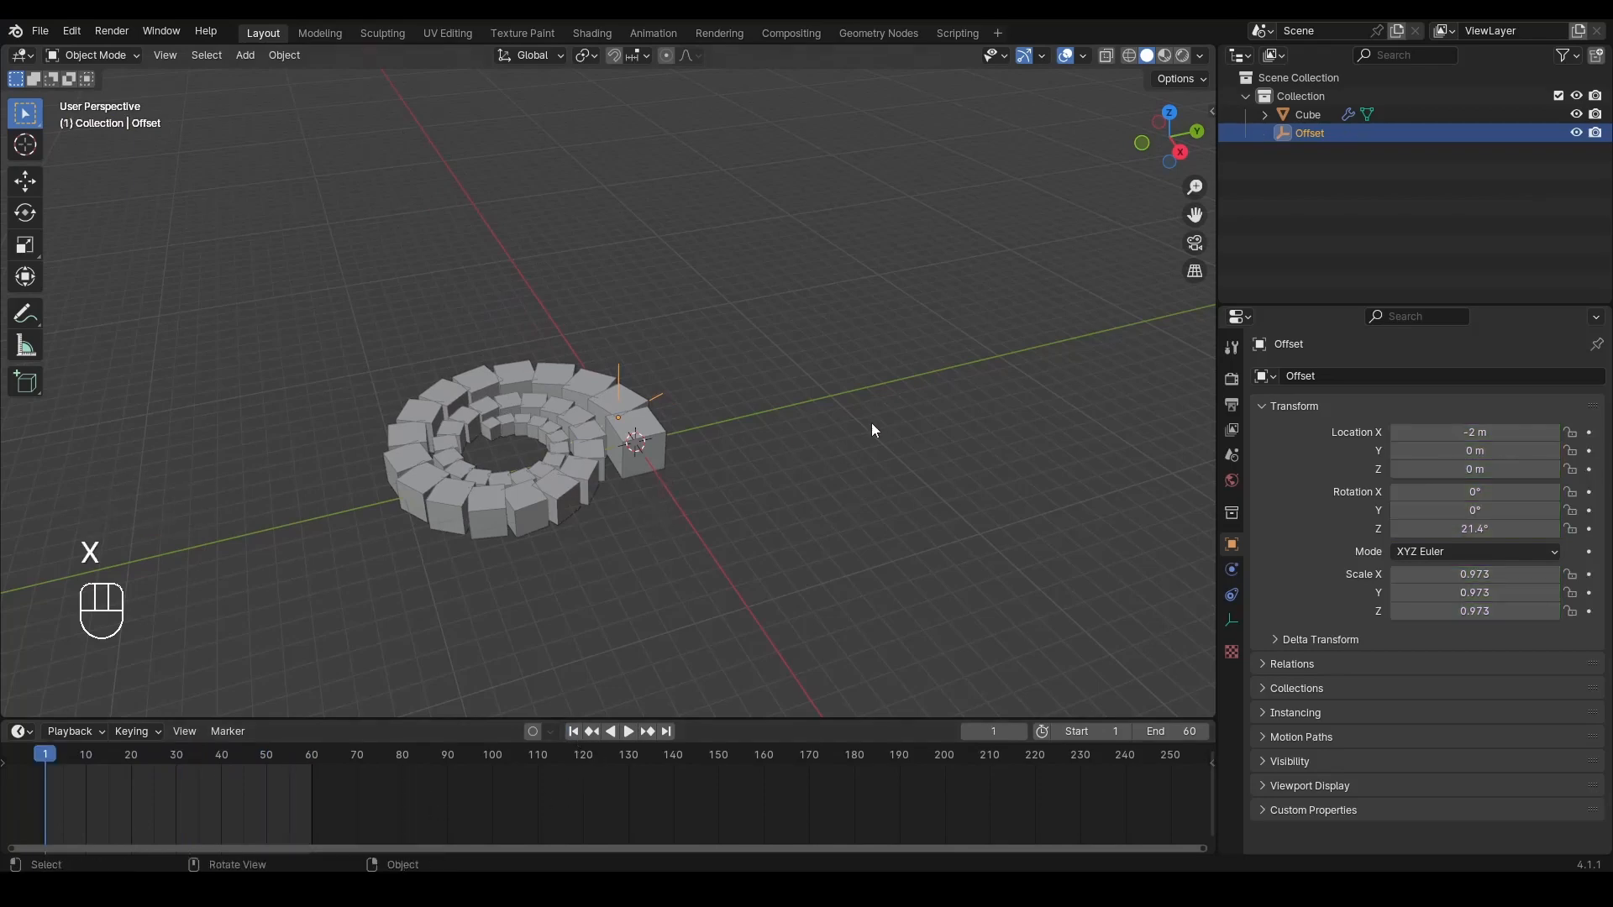
Step: Rotate the Offset empty by -22° around global Z in the right orthographic view with snapping
key("r")
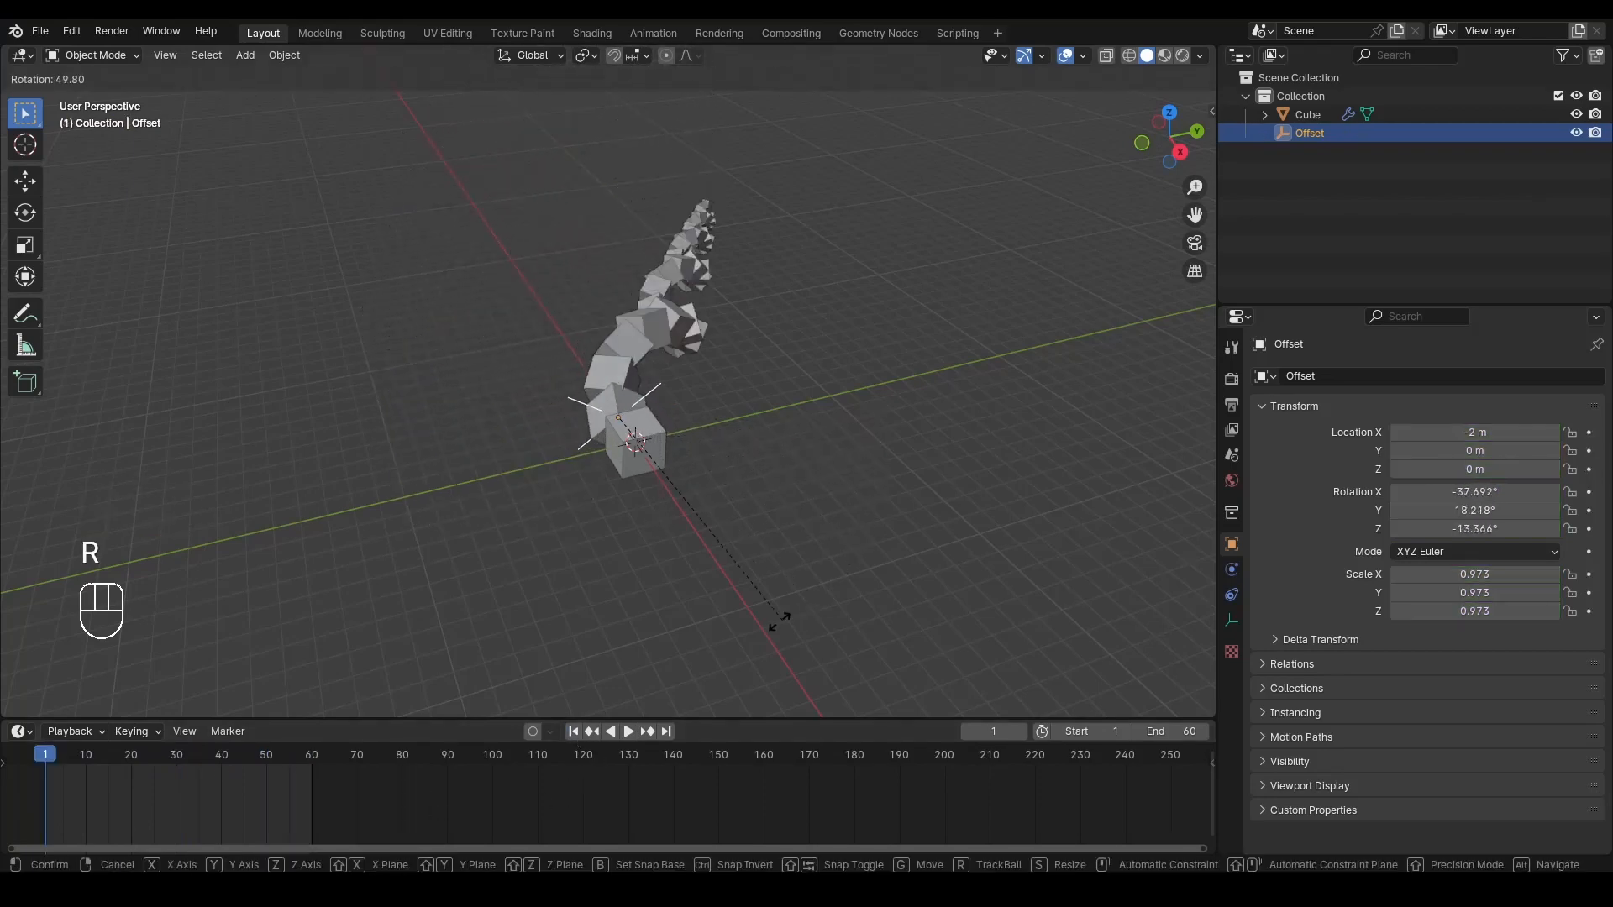
right_click(705, 652)
left_click(1181, 152)
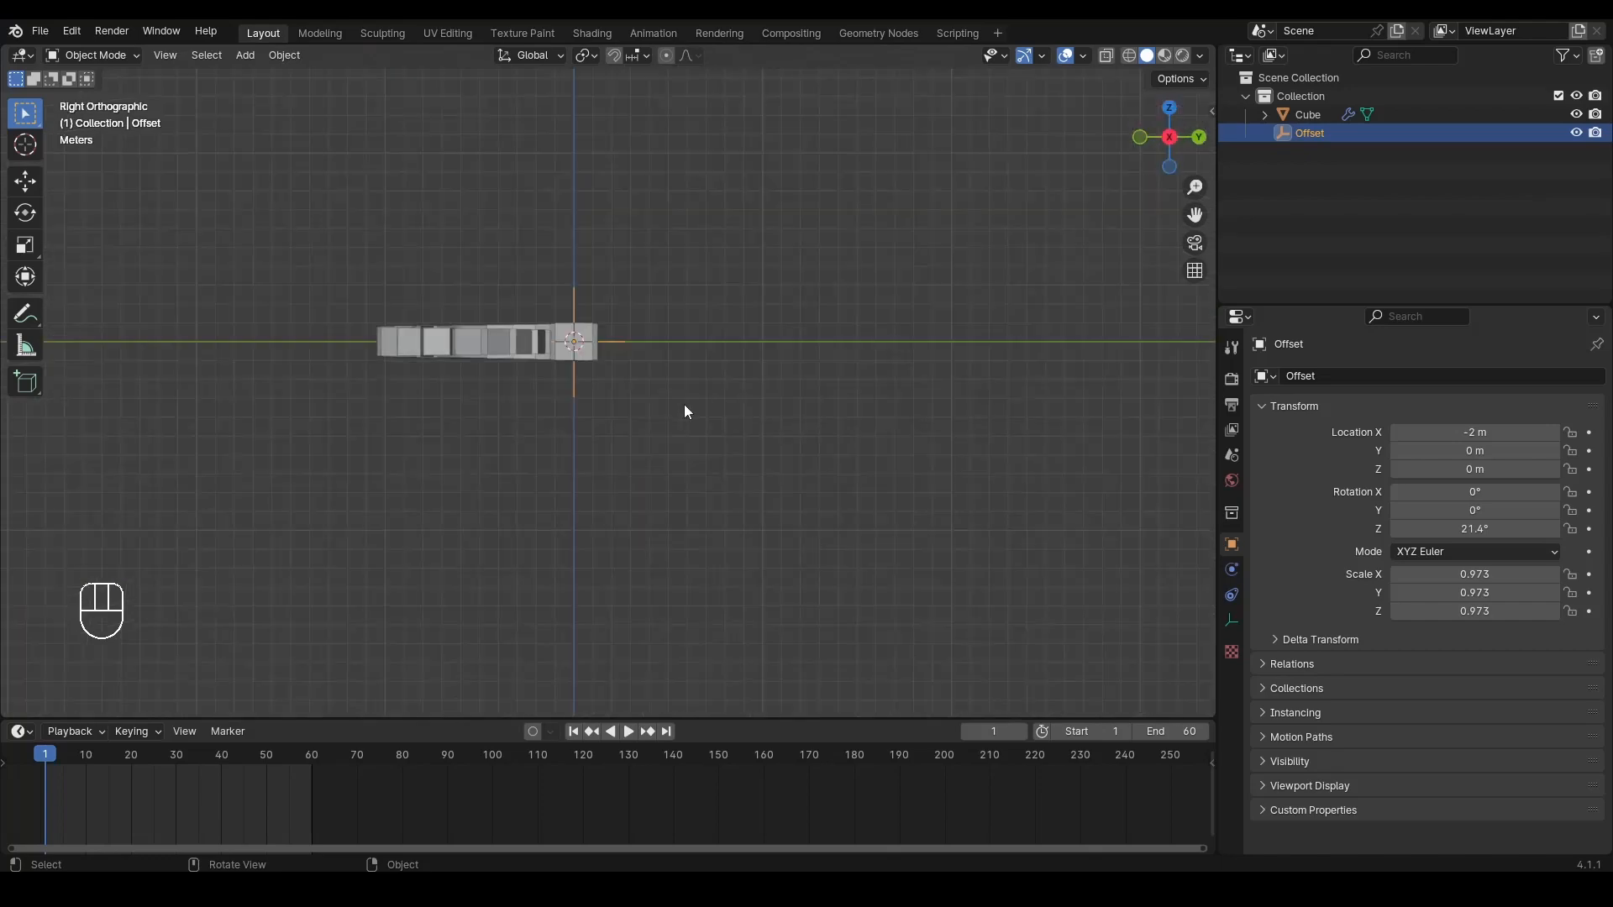
key("r")
key("z")
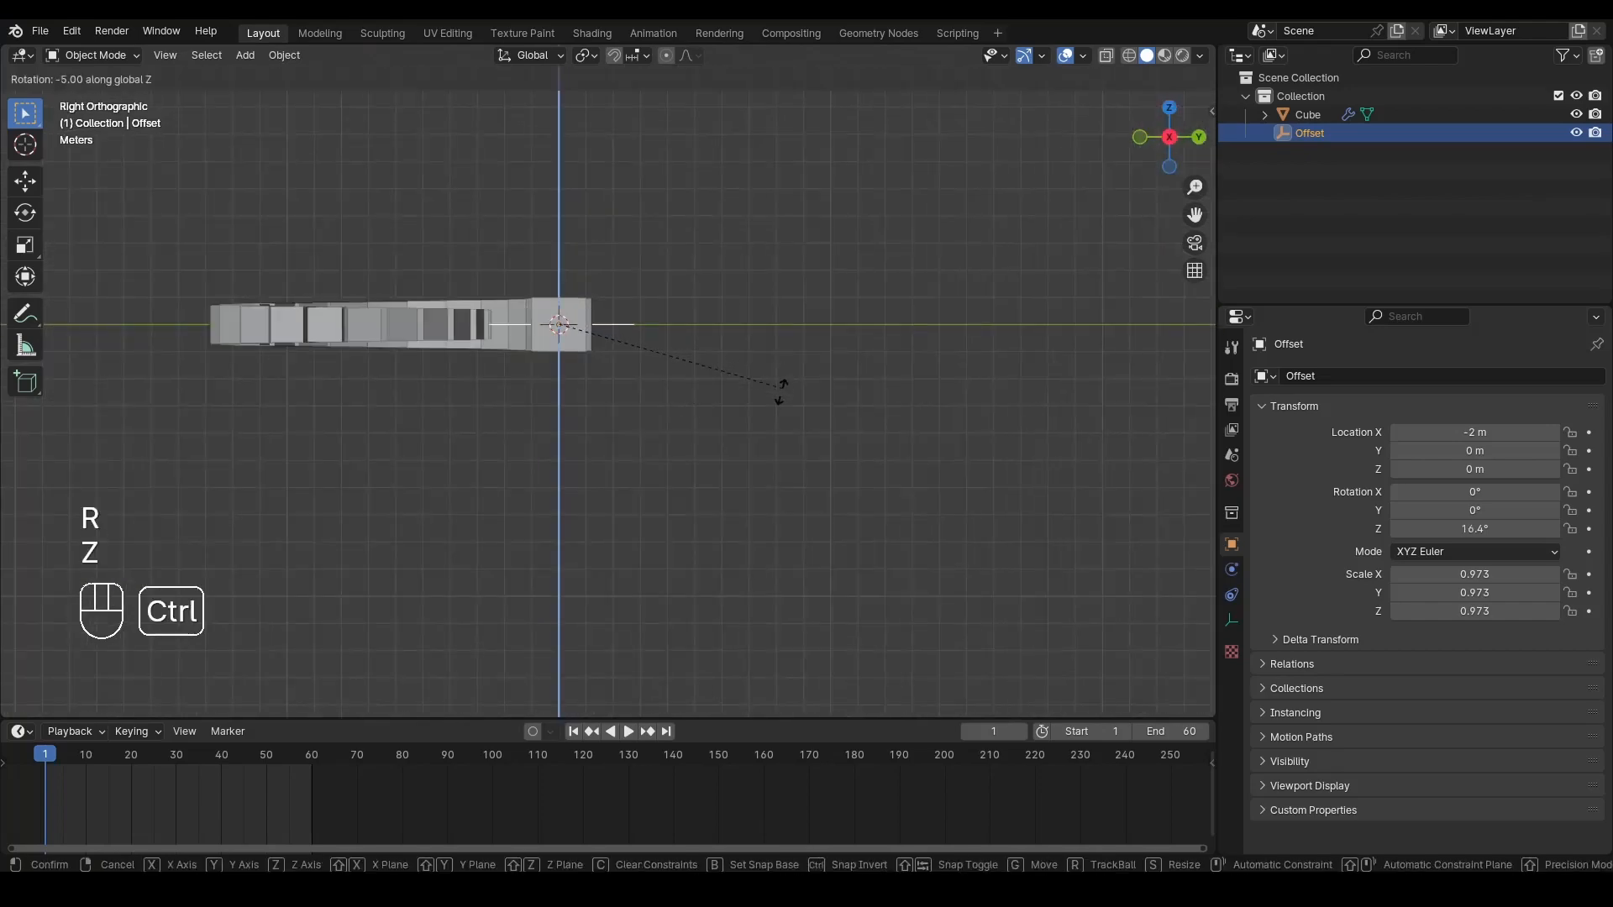
left_click(766, 492)
Step: Try scaling the Offset empty by about 1.086 along Z and rotating it around Z, and undo both changes
key("s")
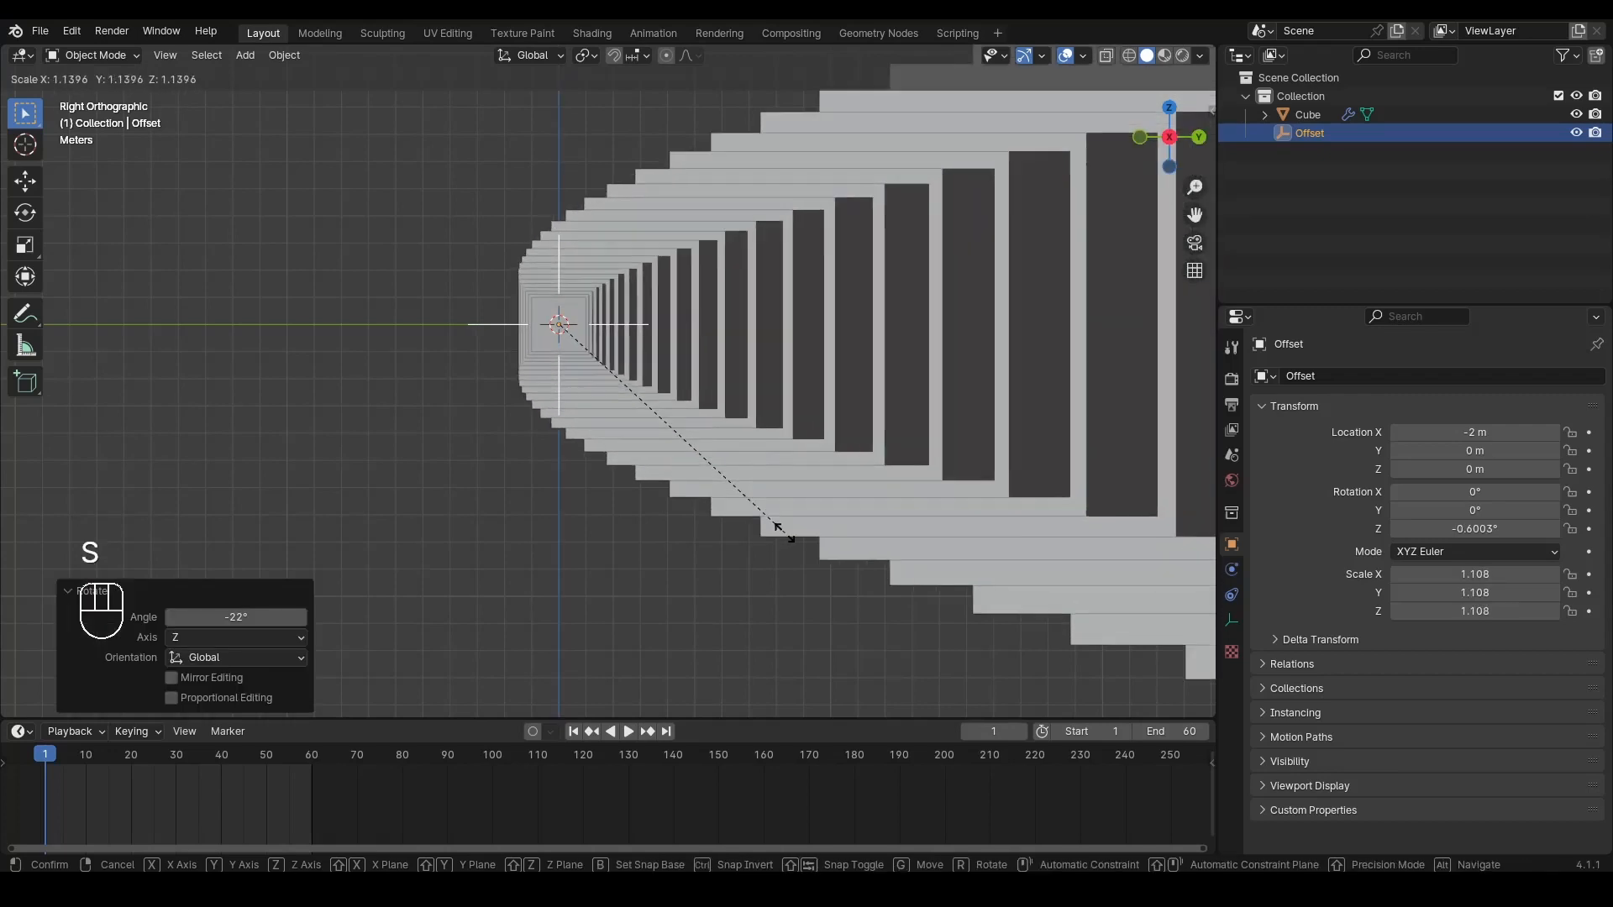
right_click(778, 521)
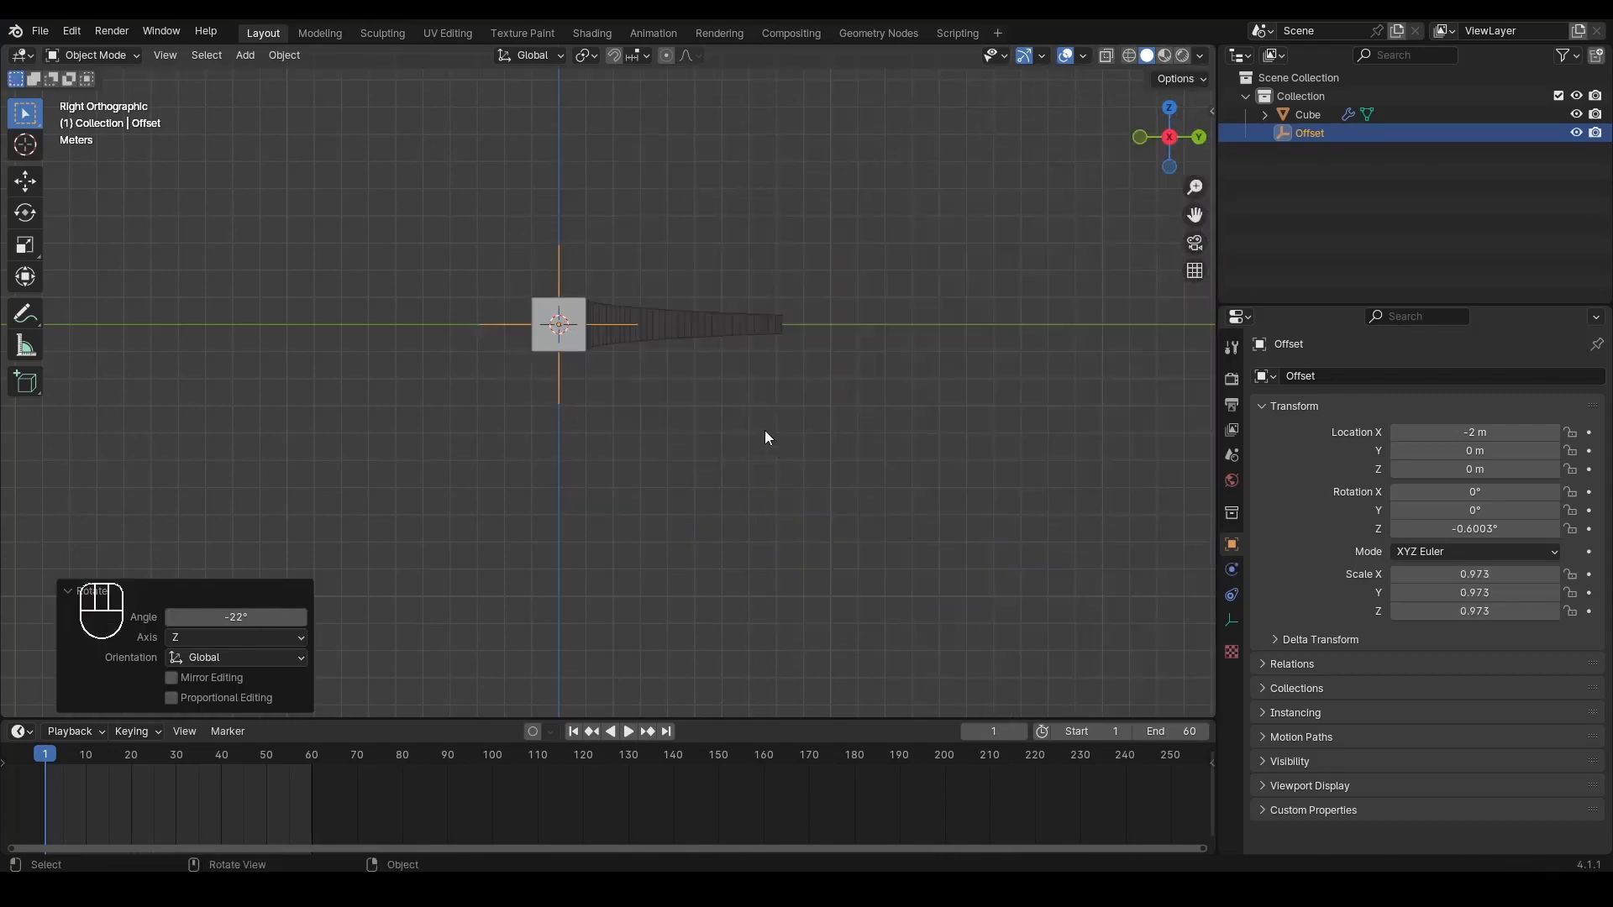
key("s")
key("z")
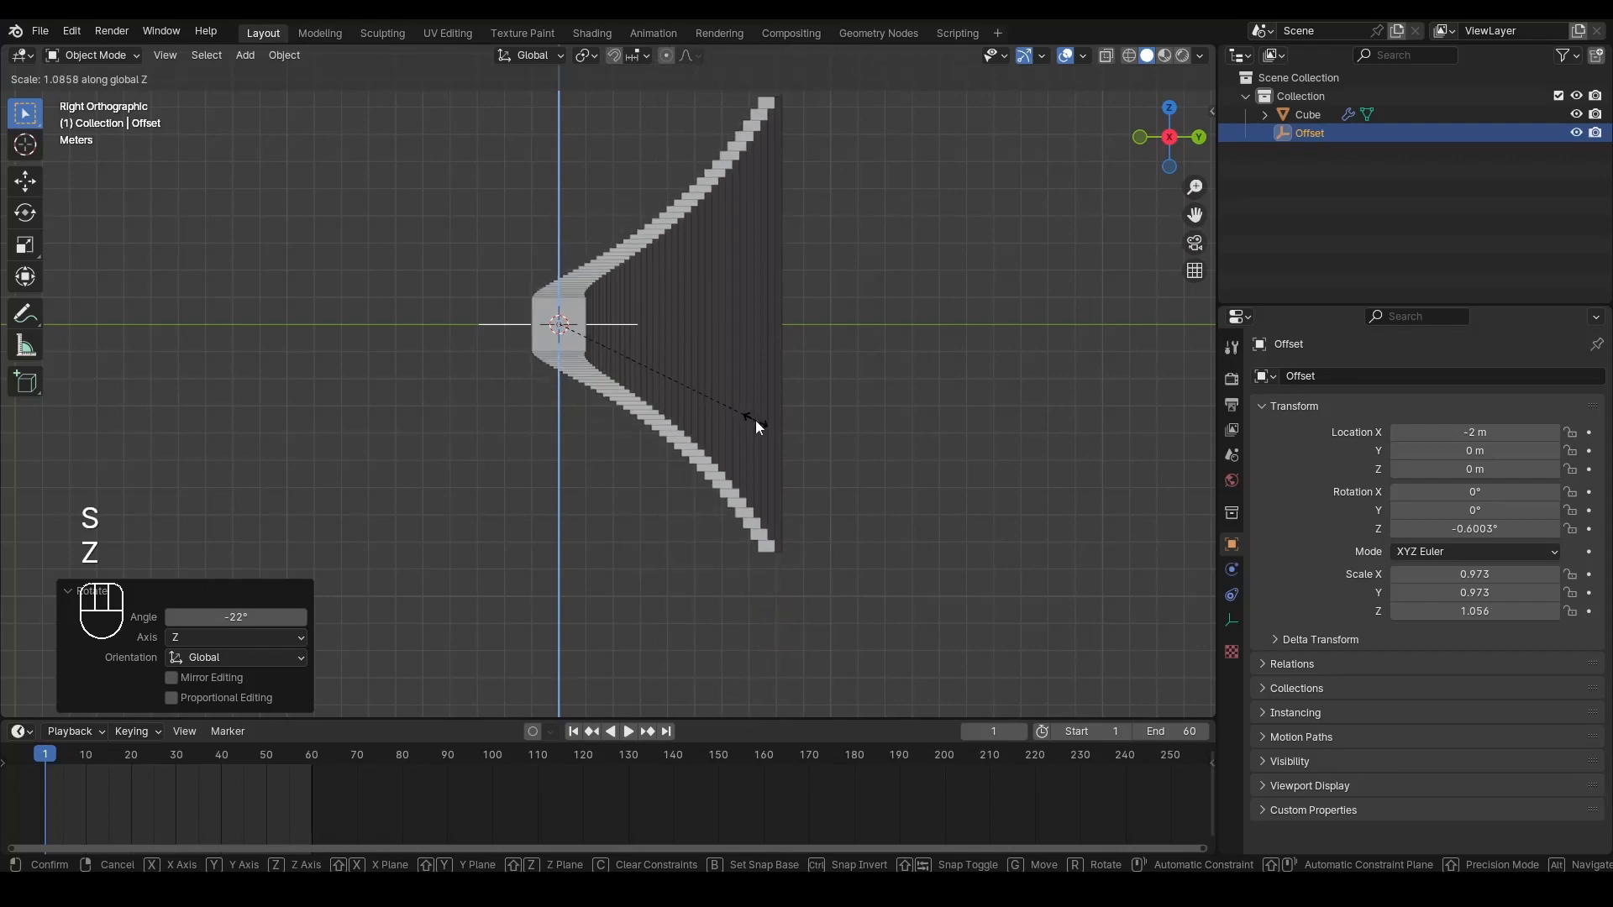
left_click(756, 422)
key("r")
key("z")
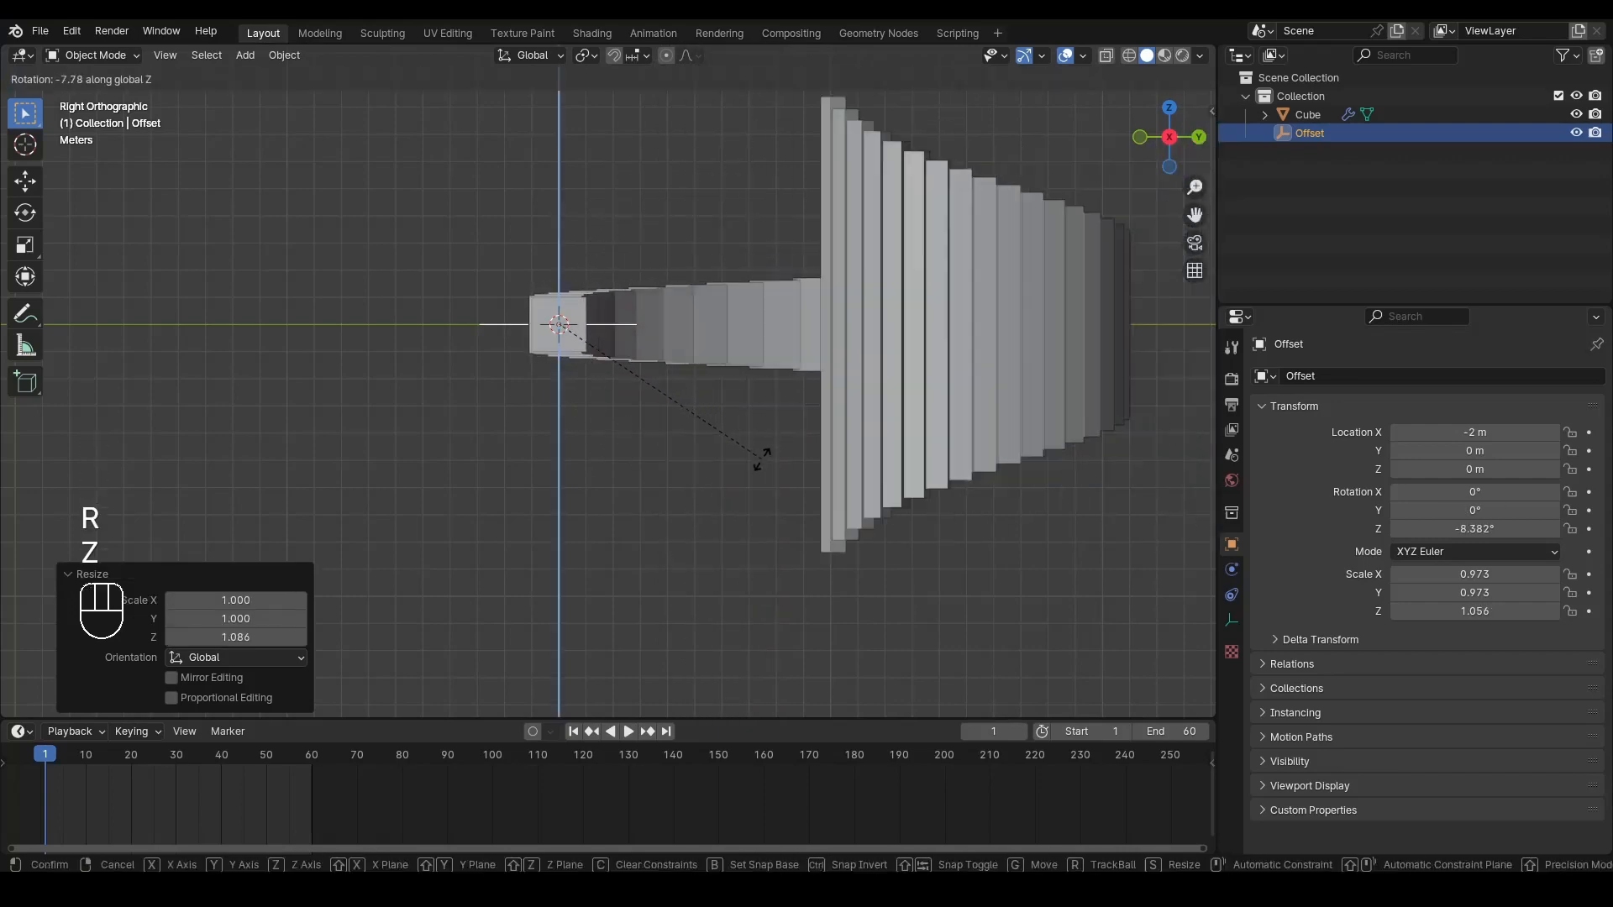
left_click(612, 407)
middle_click_drag(612, 407, 632, 523)
key("ctrl+z")
key("ctrl+z")
key("s")
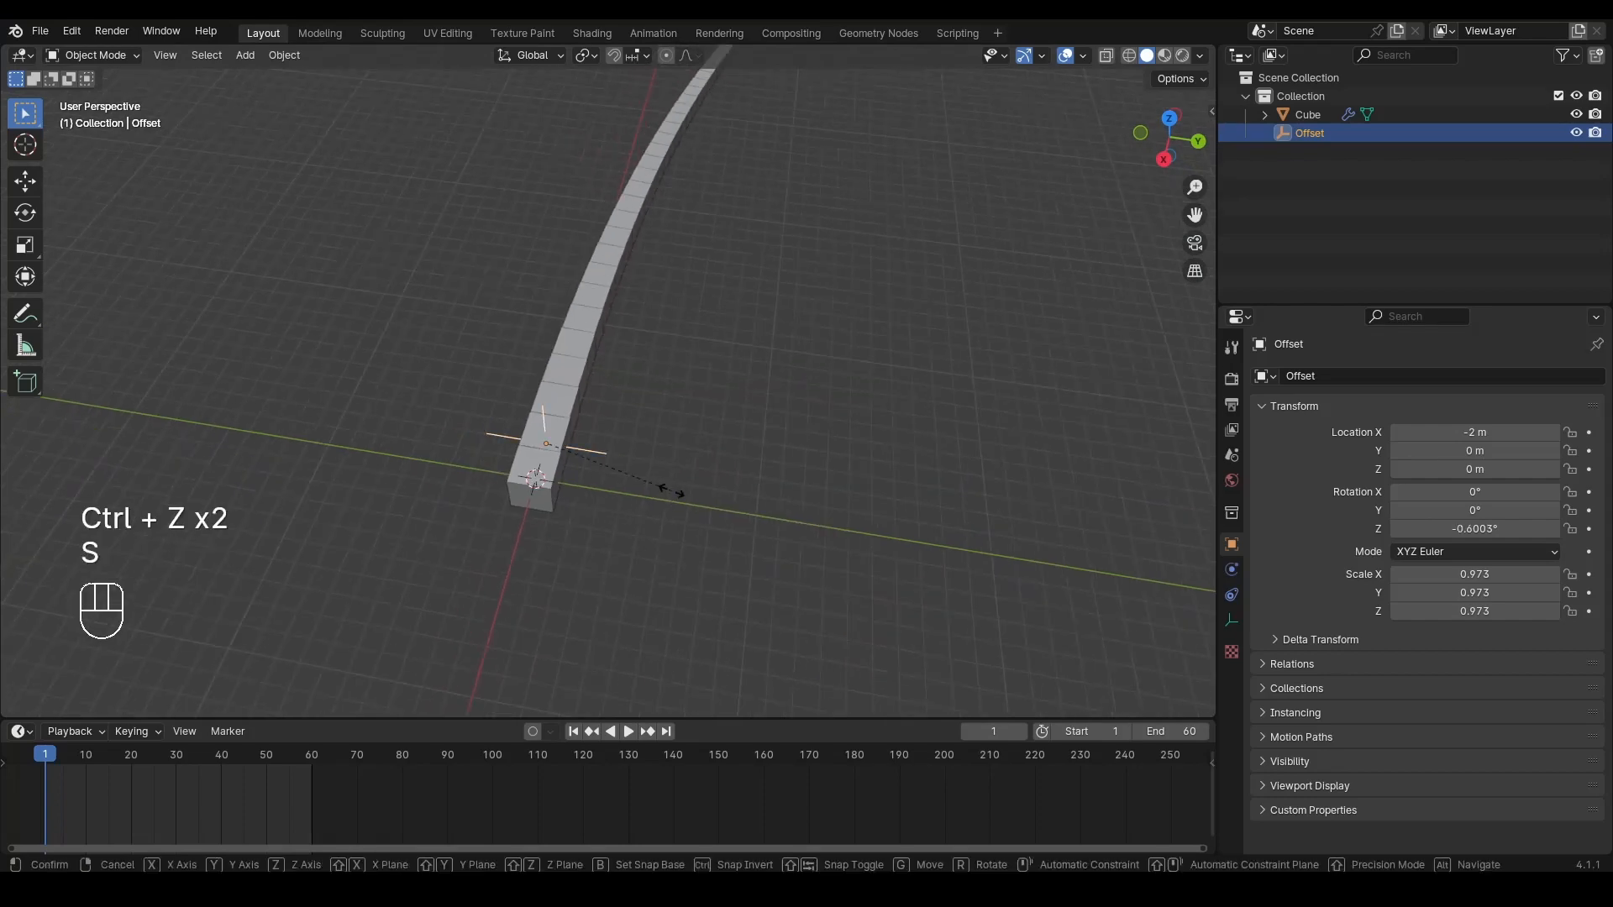
key("x")
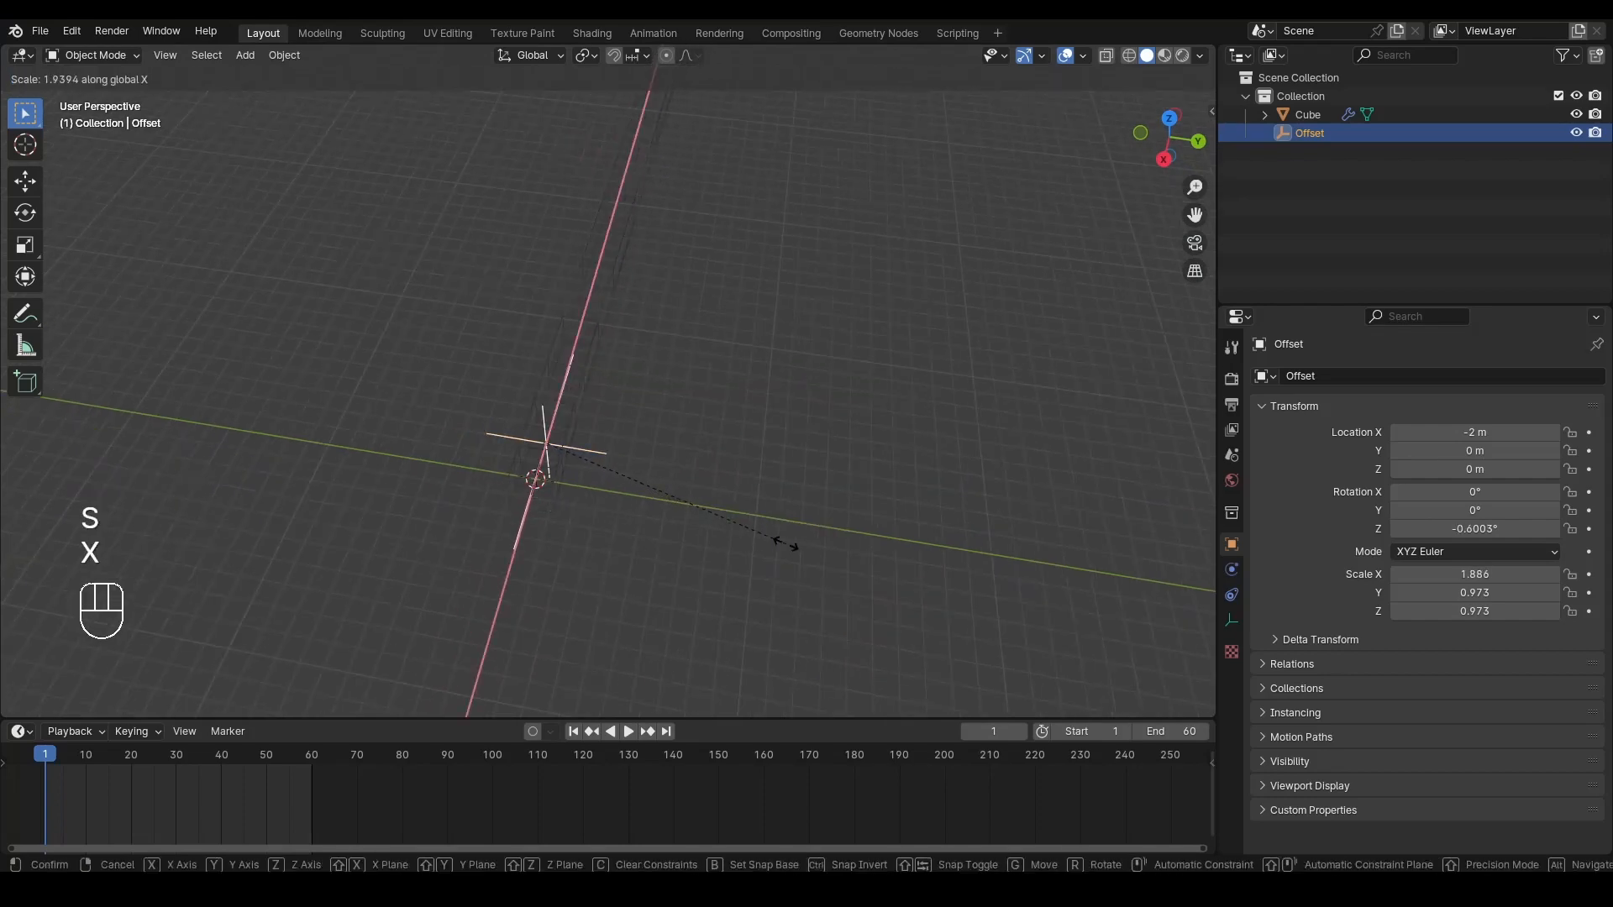
right_click(785, 545)
Step: Scale the Offset empty by about 1.218 along global Z and rotate it about -22.4° around global X
key("s")
key("z")
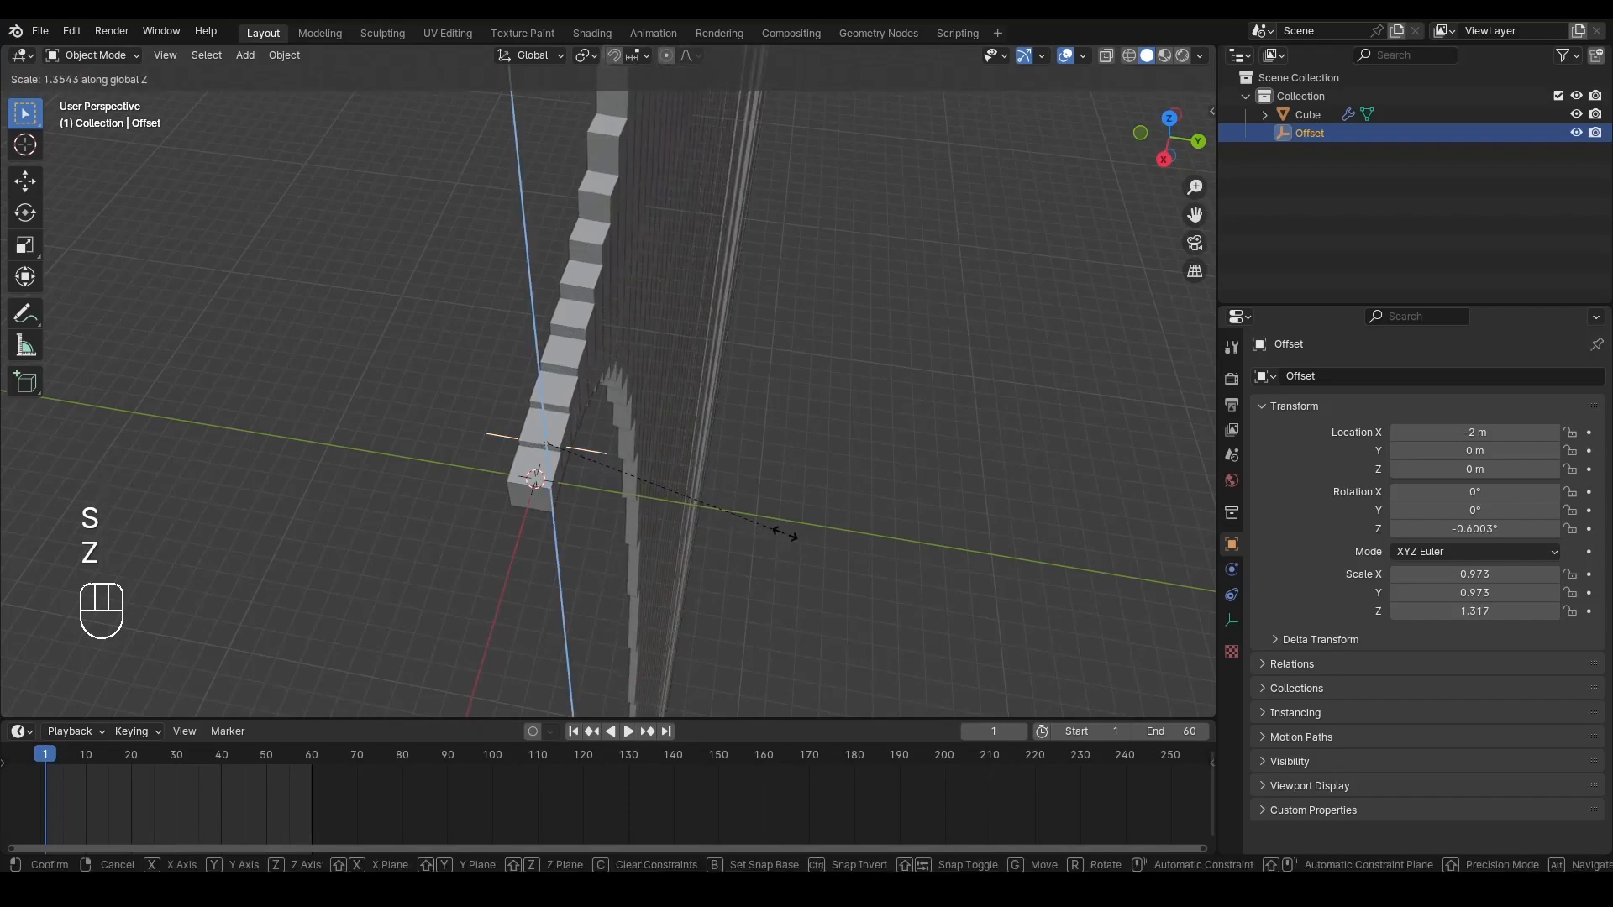
left_click(762, 529)
key("r")
key("x")
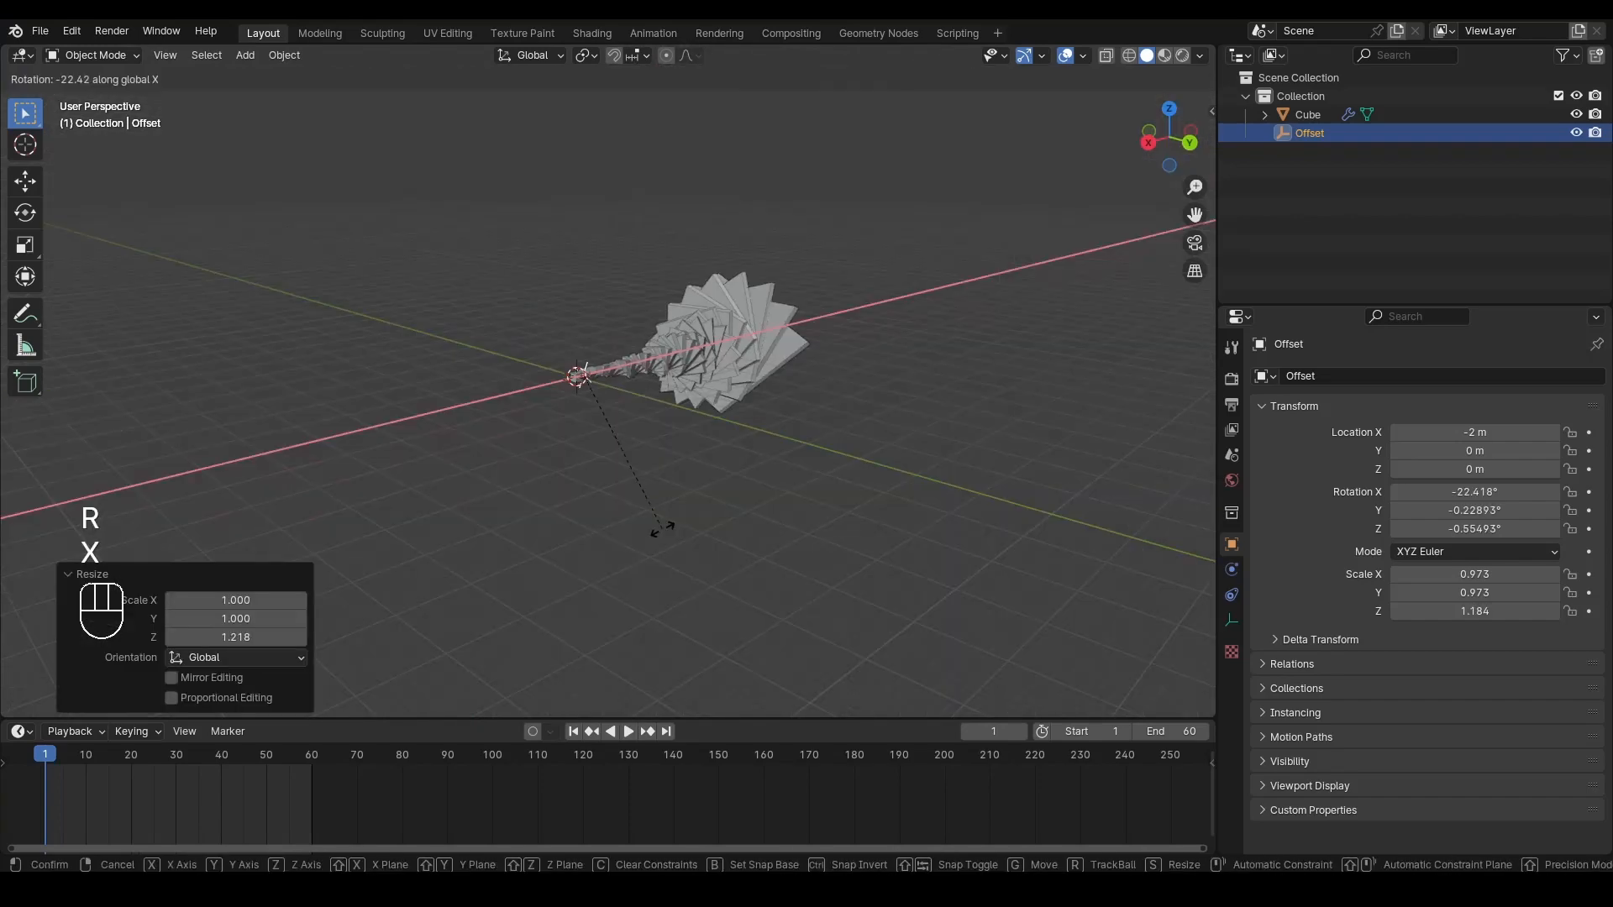
left_click(664, 527)
middle_click_drag(628, 428, 959, 230, "alt")
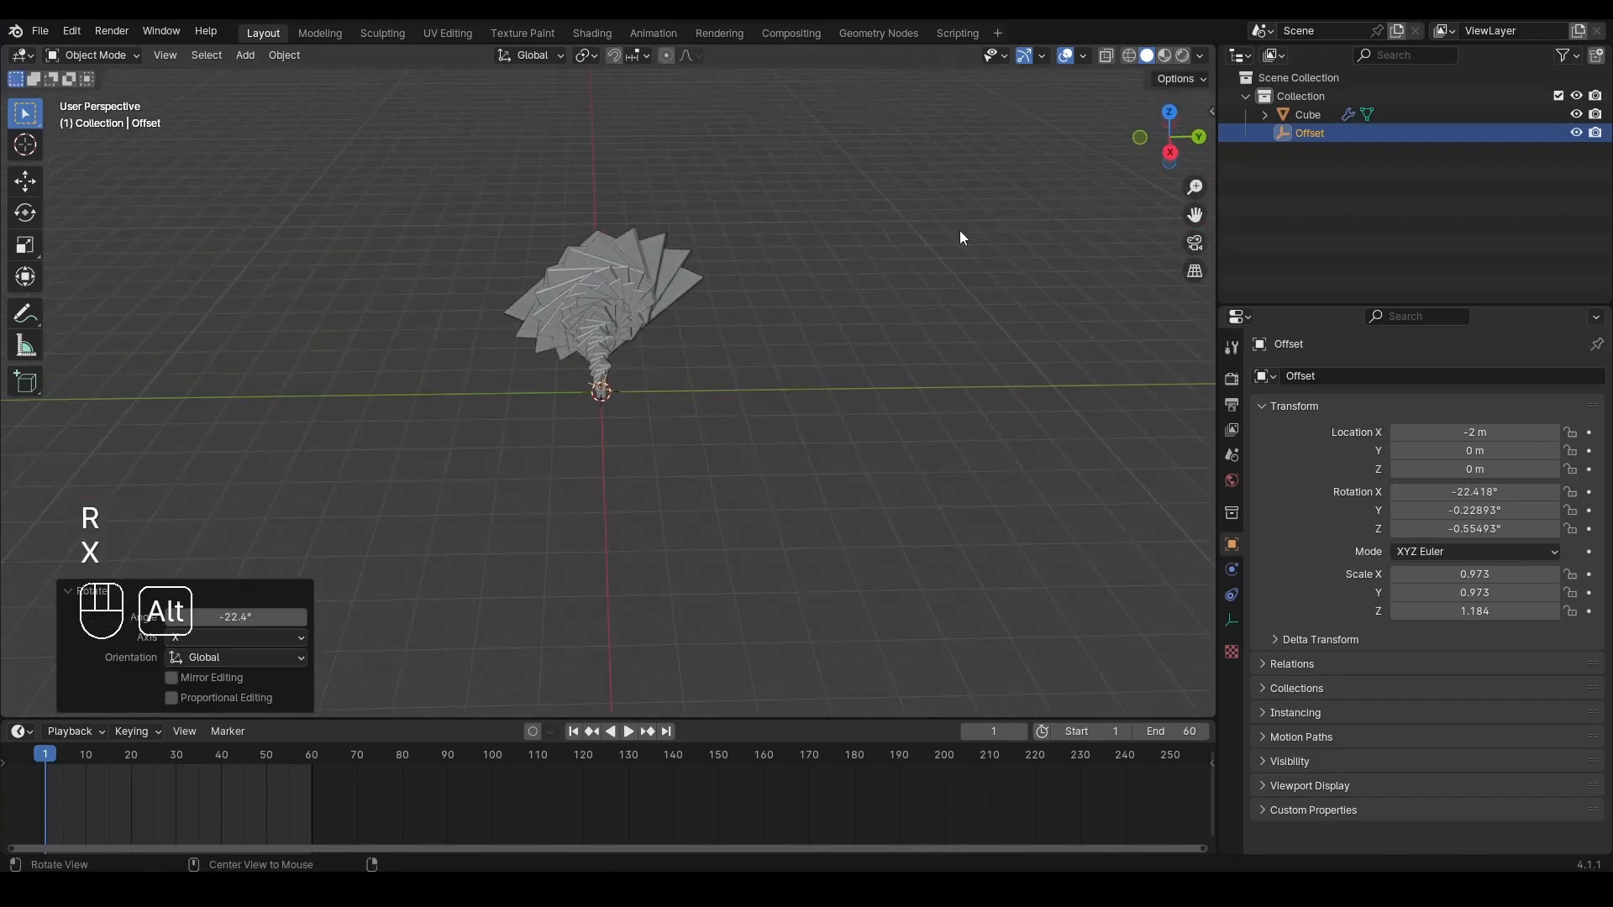
scroll(748, 292, "up", 5)
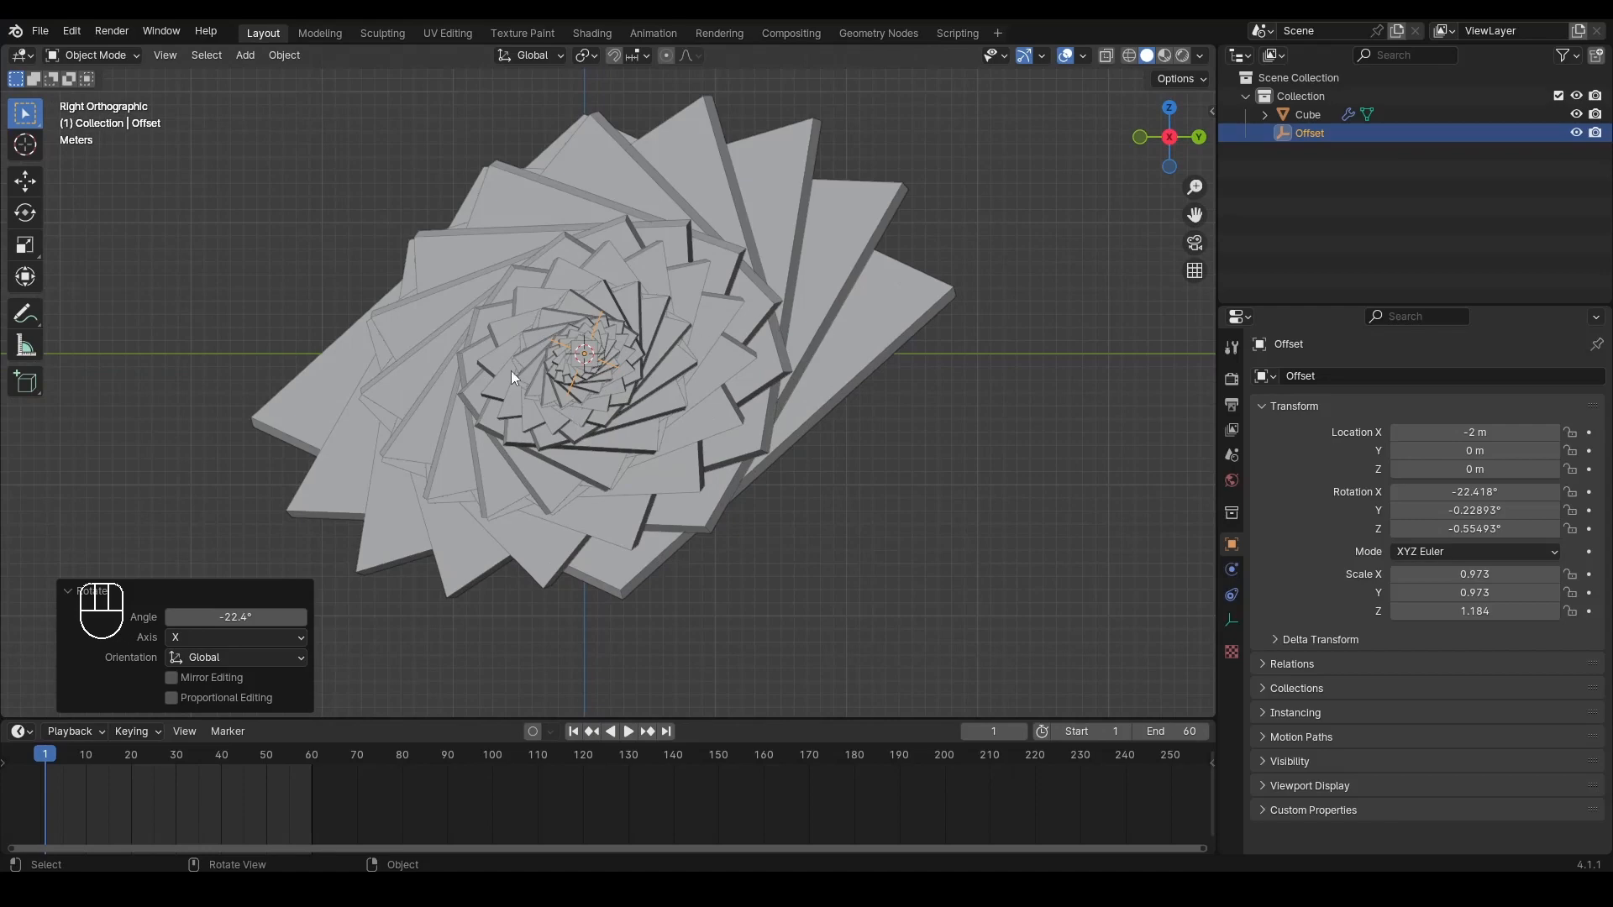
scroll(864, 222, "up", 3)
scroll(647, 370, "down", 6)
scroll(688, 360, "up", 2)
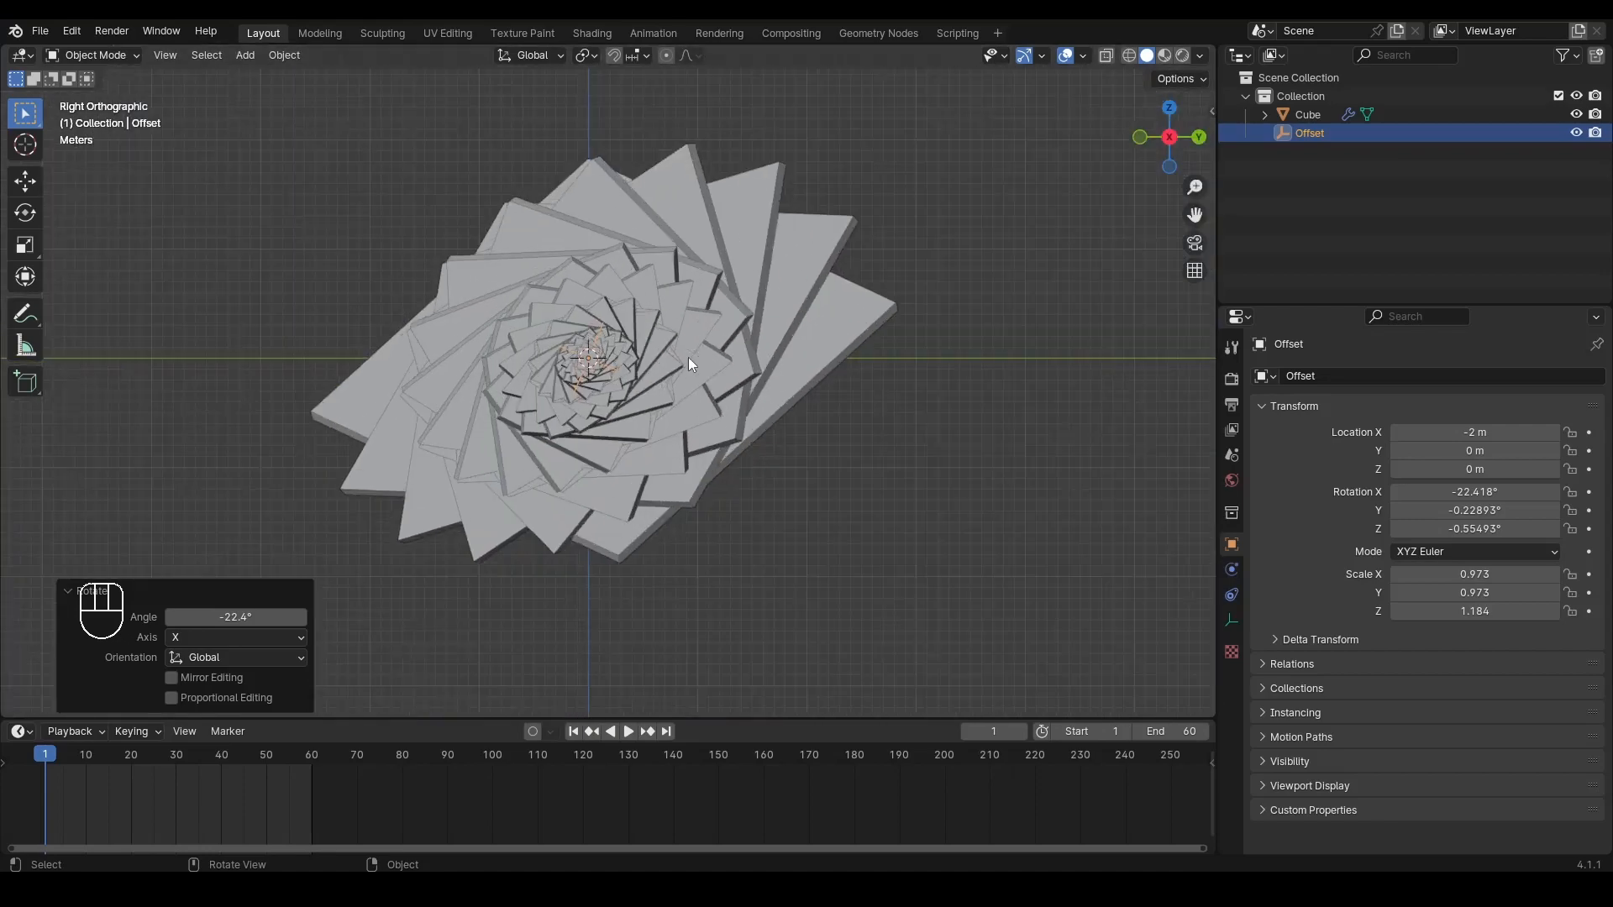
Step: Select all objects in the scene, including the arrayed cube and the Offset empty, and delete them
key("a")
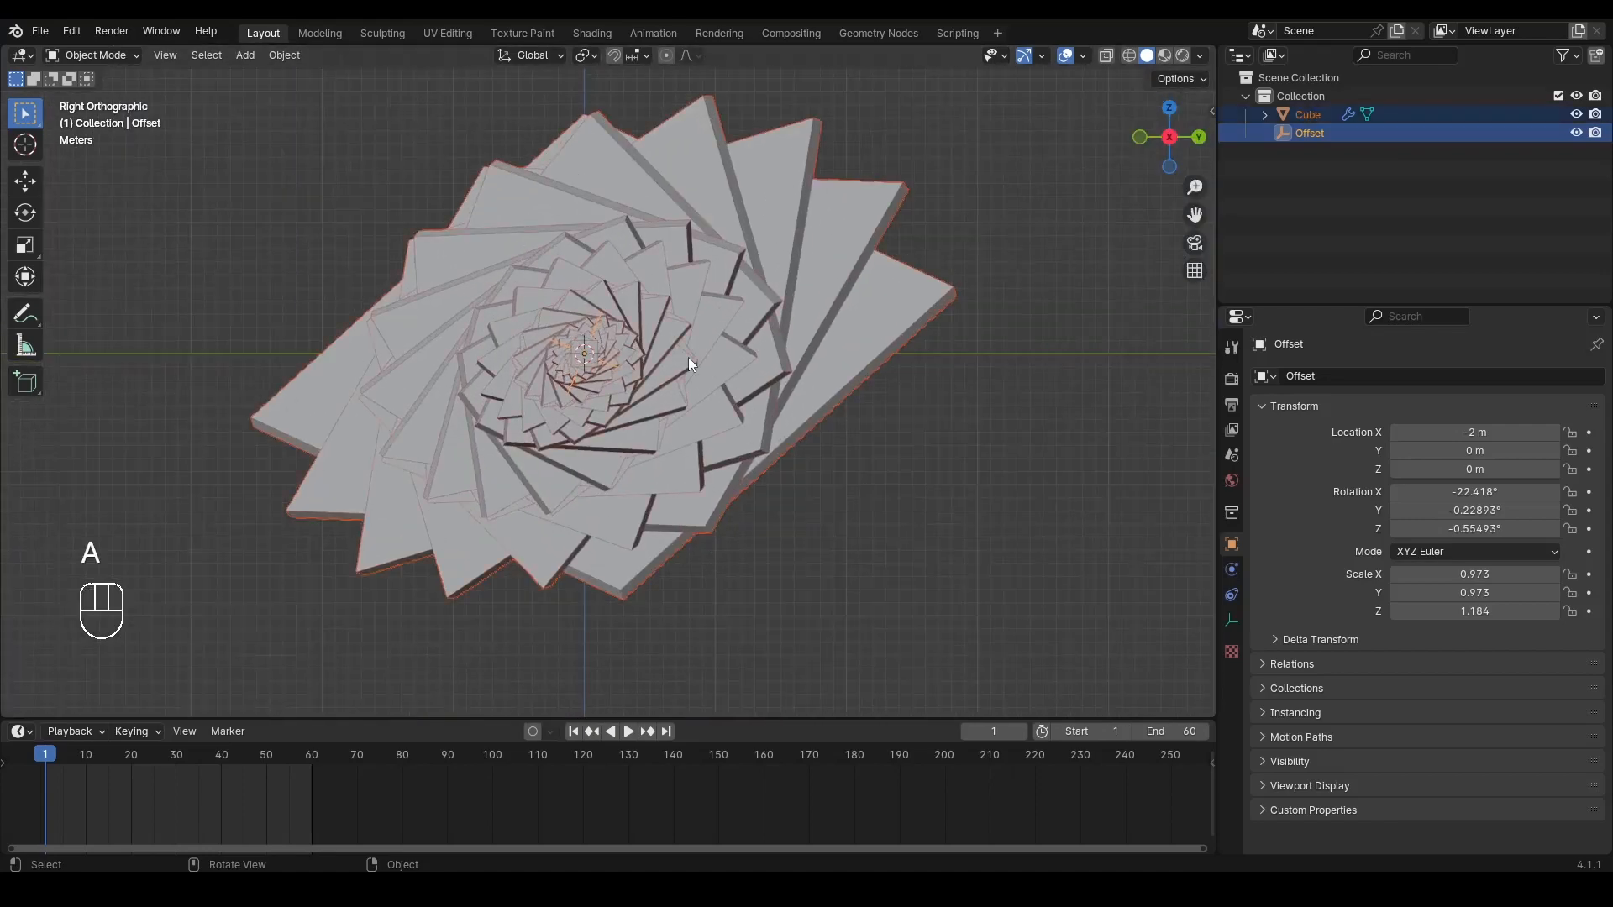
key("Delete")
scroll(601, 369, "up", 1)
middle_click_drag(630, 403, 771, 504, "shift")
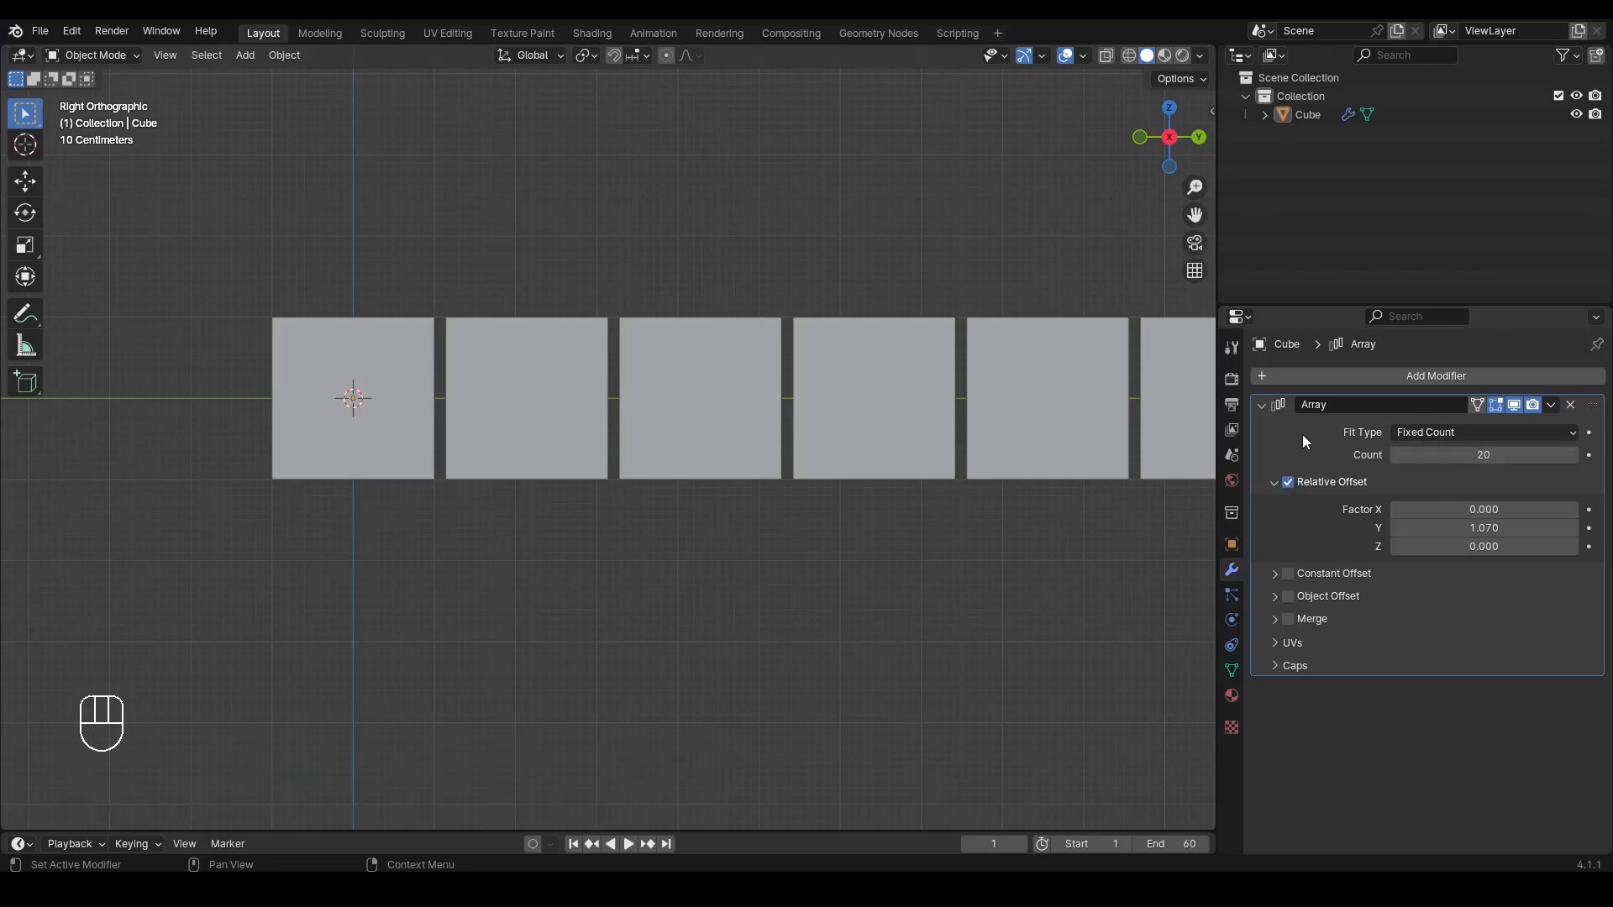
Step: Enable Merge on the cube's Array modifier and raise the merge distance to 0.17 m
left_click(1288, 620)
left_click(1274, 620)
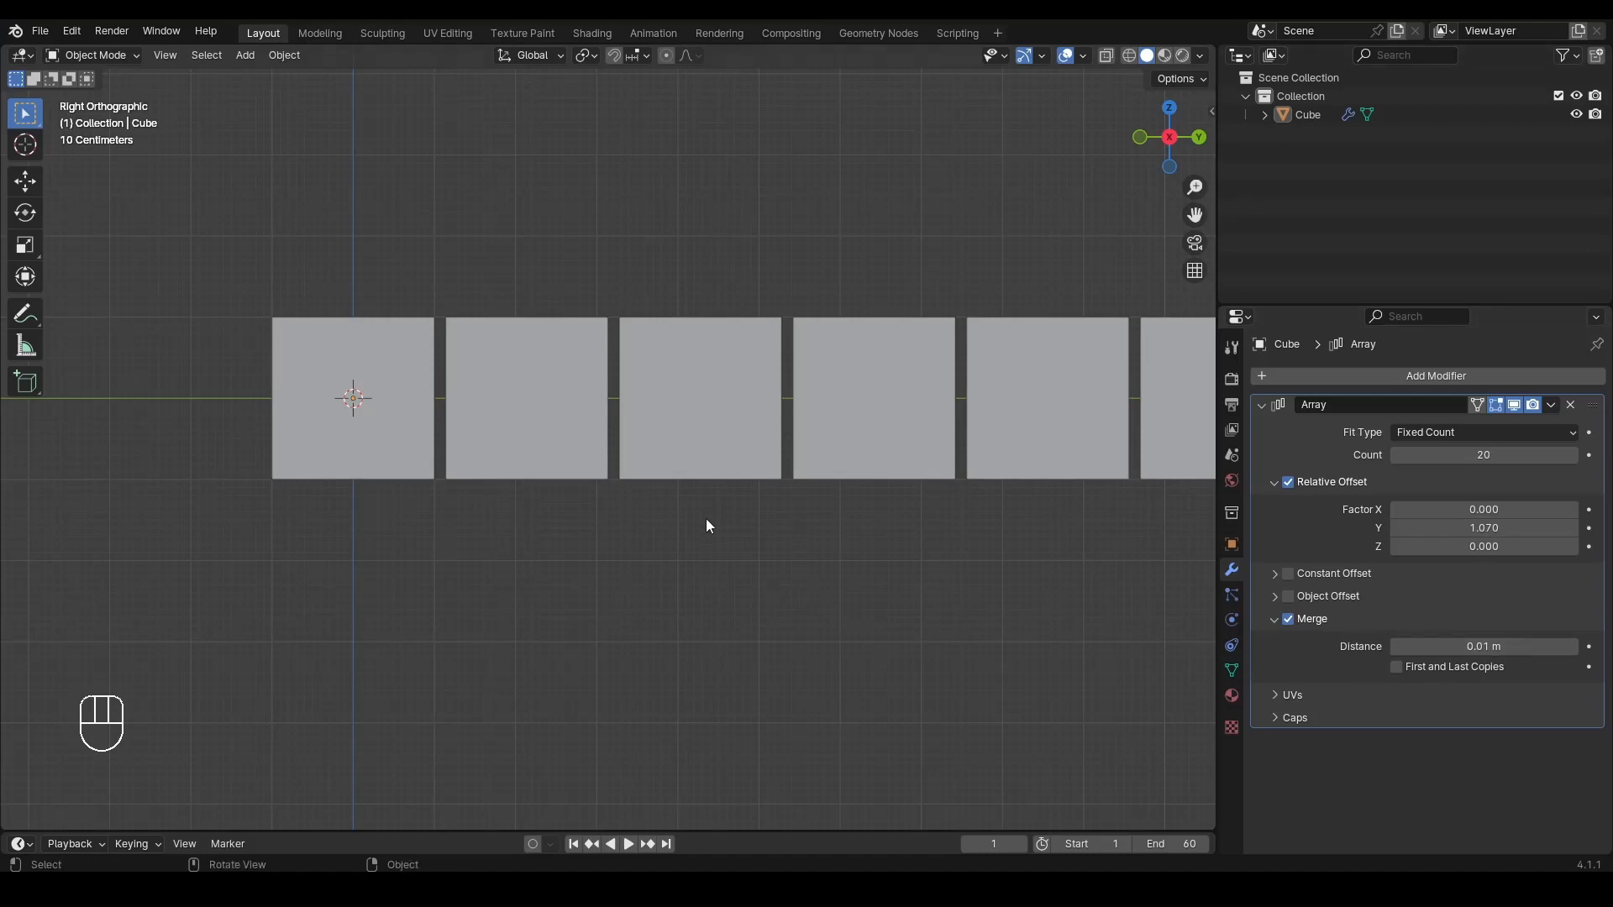
scroll(544, 464, "up", 2)
left_click_drag(485, 472, 730, 466, "alt+shift")
scroll(617, 466, "up", 5)
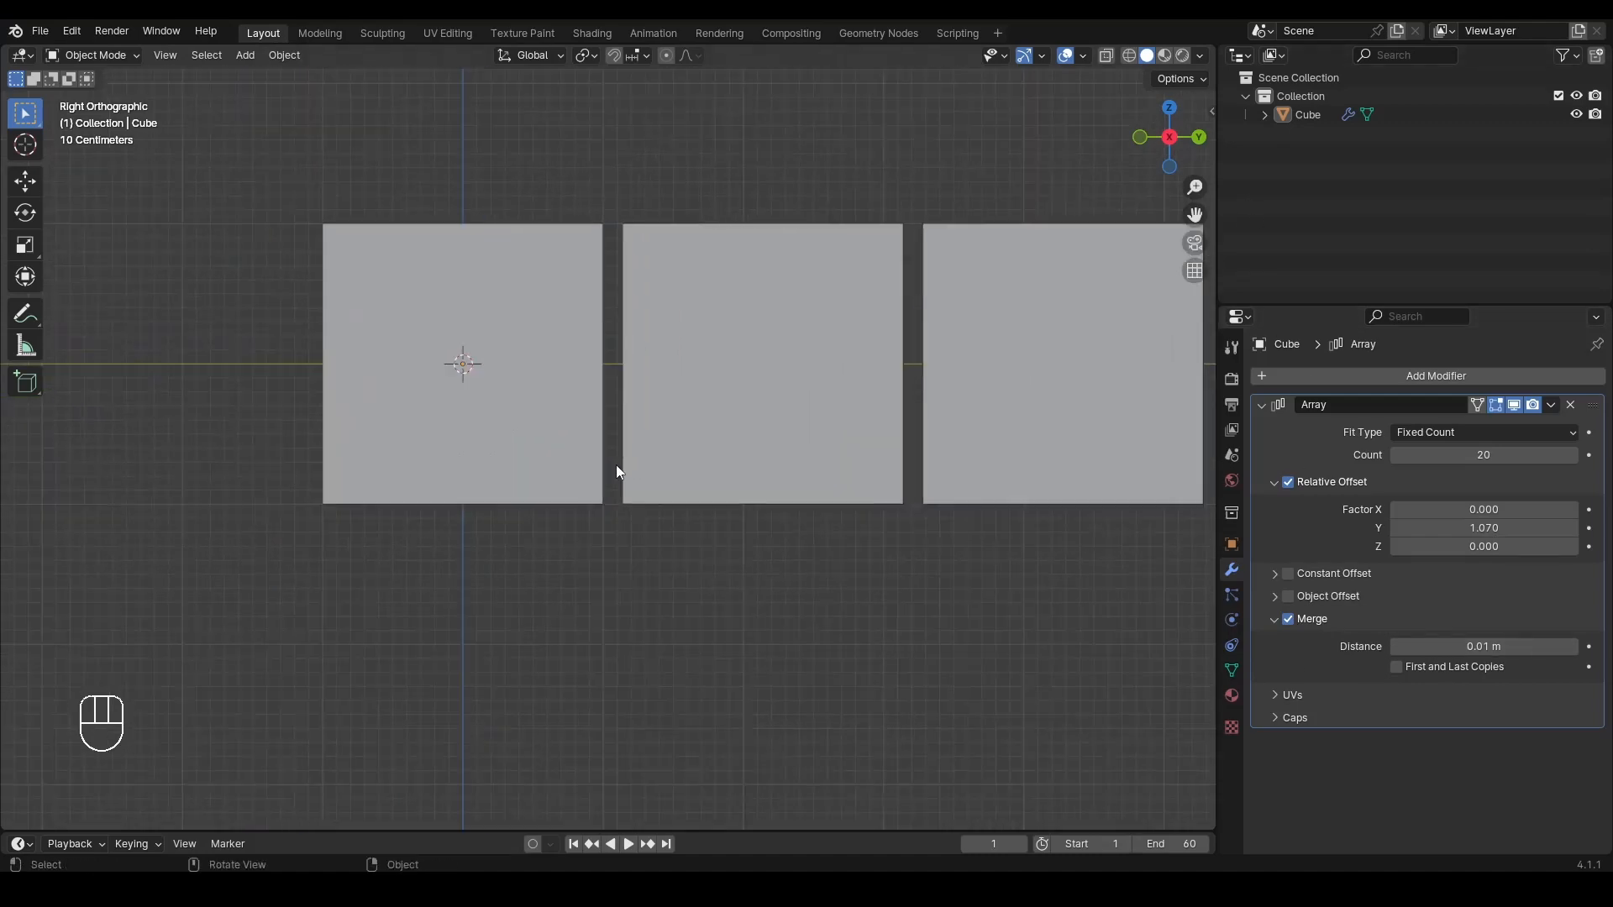
left_click_drag(631, 580, 620, 516, "alt+shift")
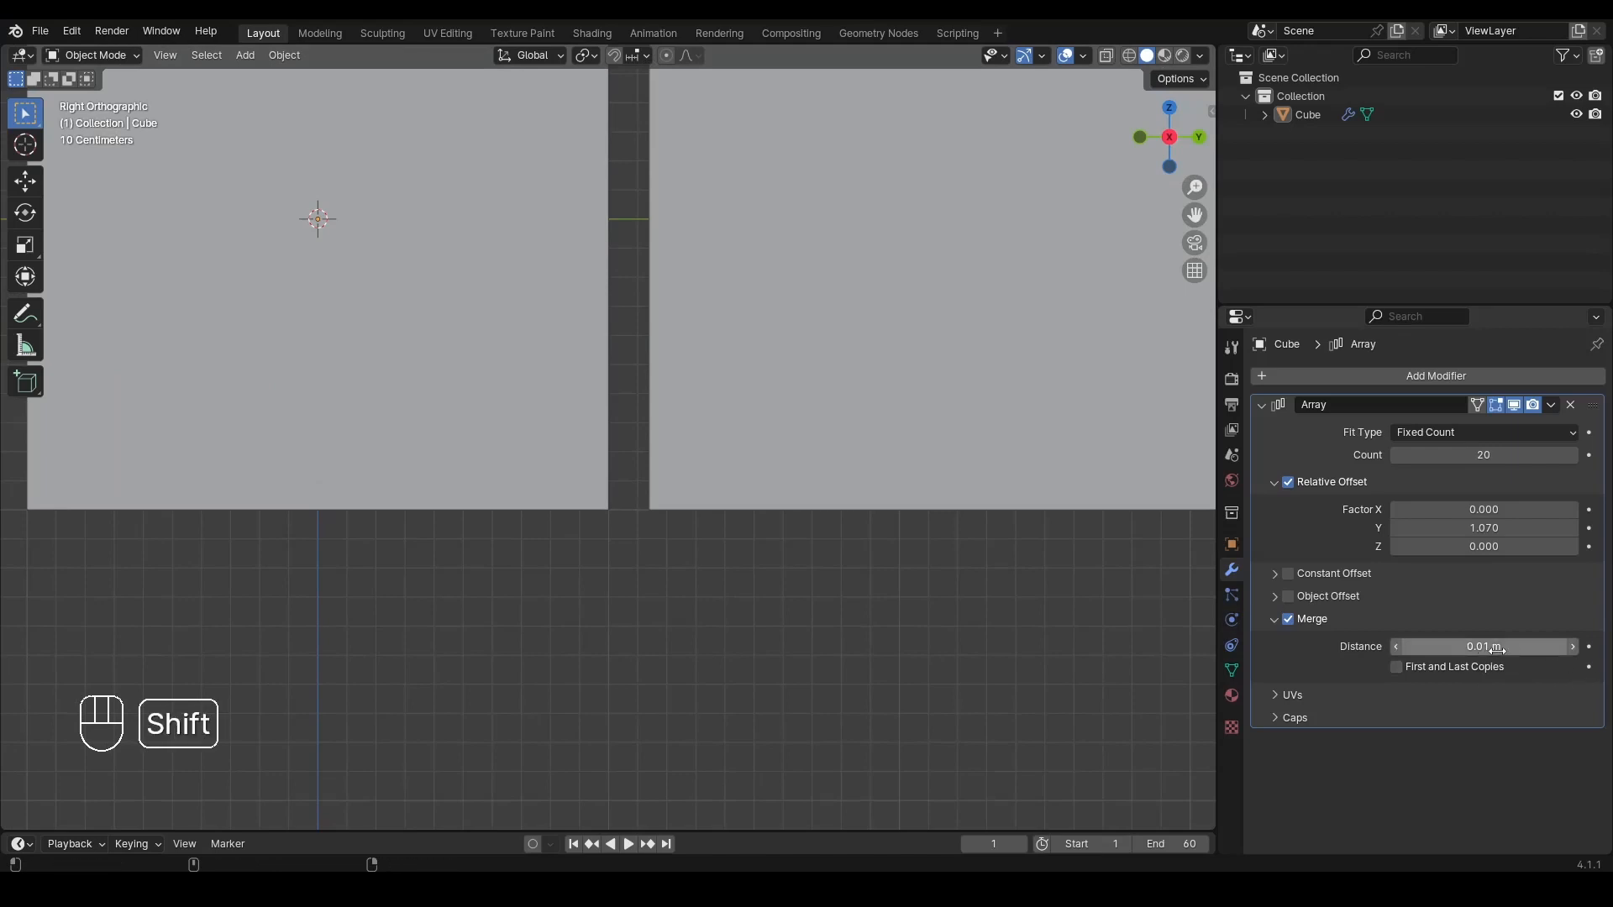
mouse_move(1488, 649)
left_mouse_down("shift")
mouse_move(1510, 649)
mouse_move(1458, 648)
left_mouse_up("shift")
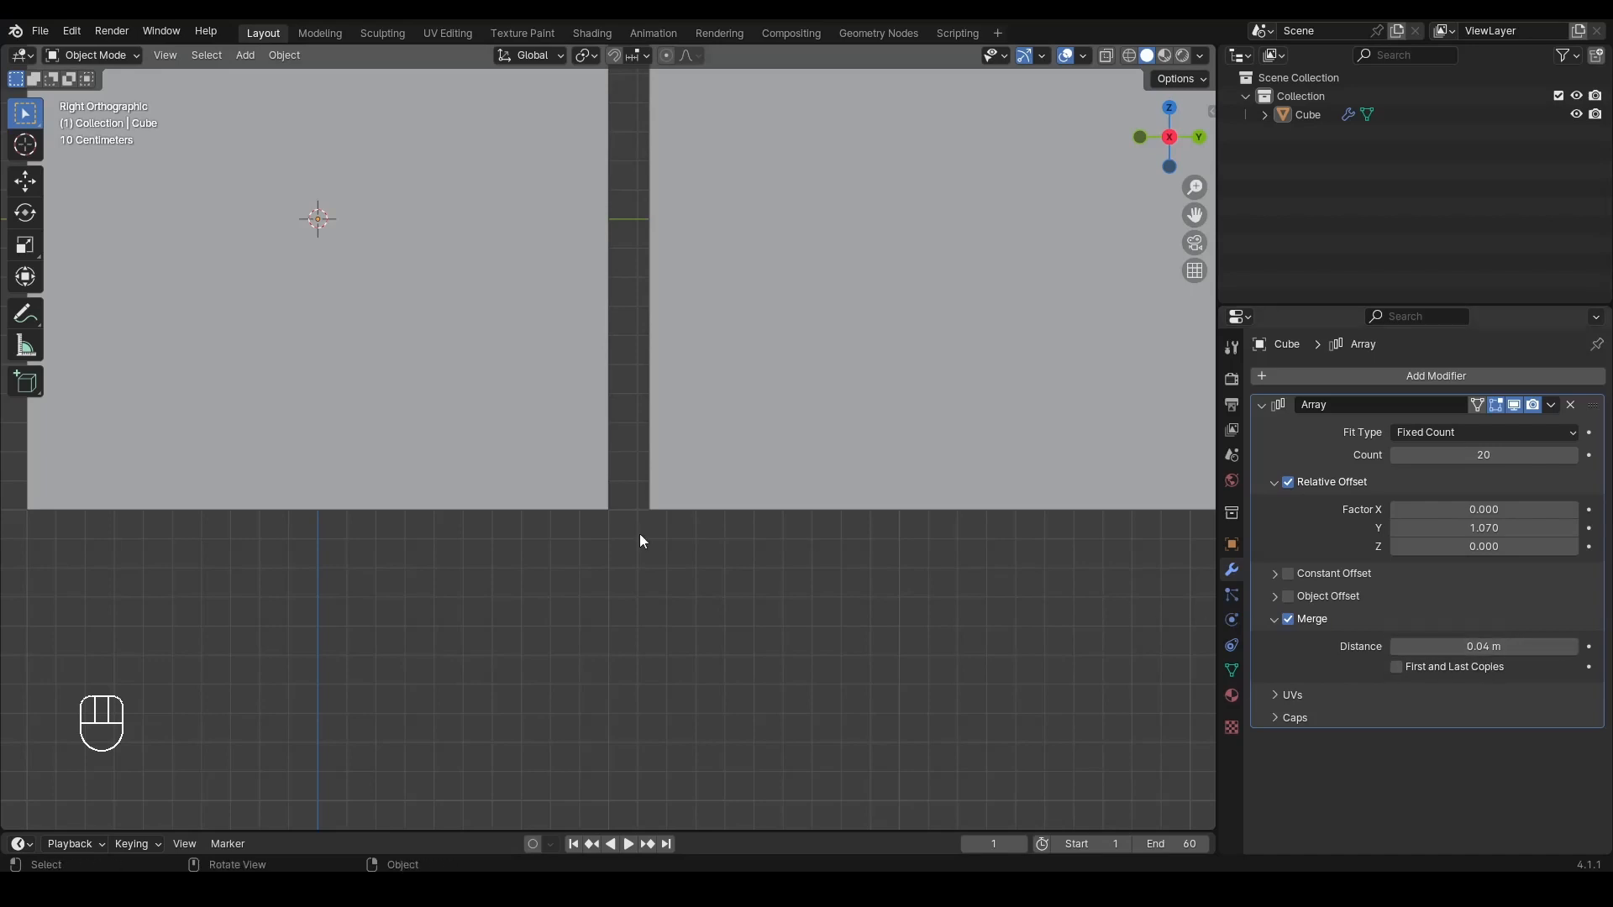
left_click_drag(1484, 647, 1538, 646)
scroll(587, 461, "down", 8)
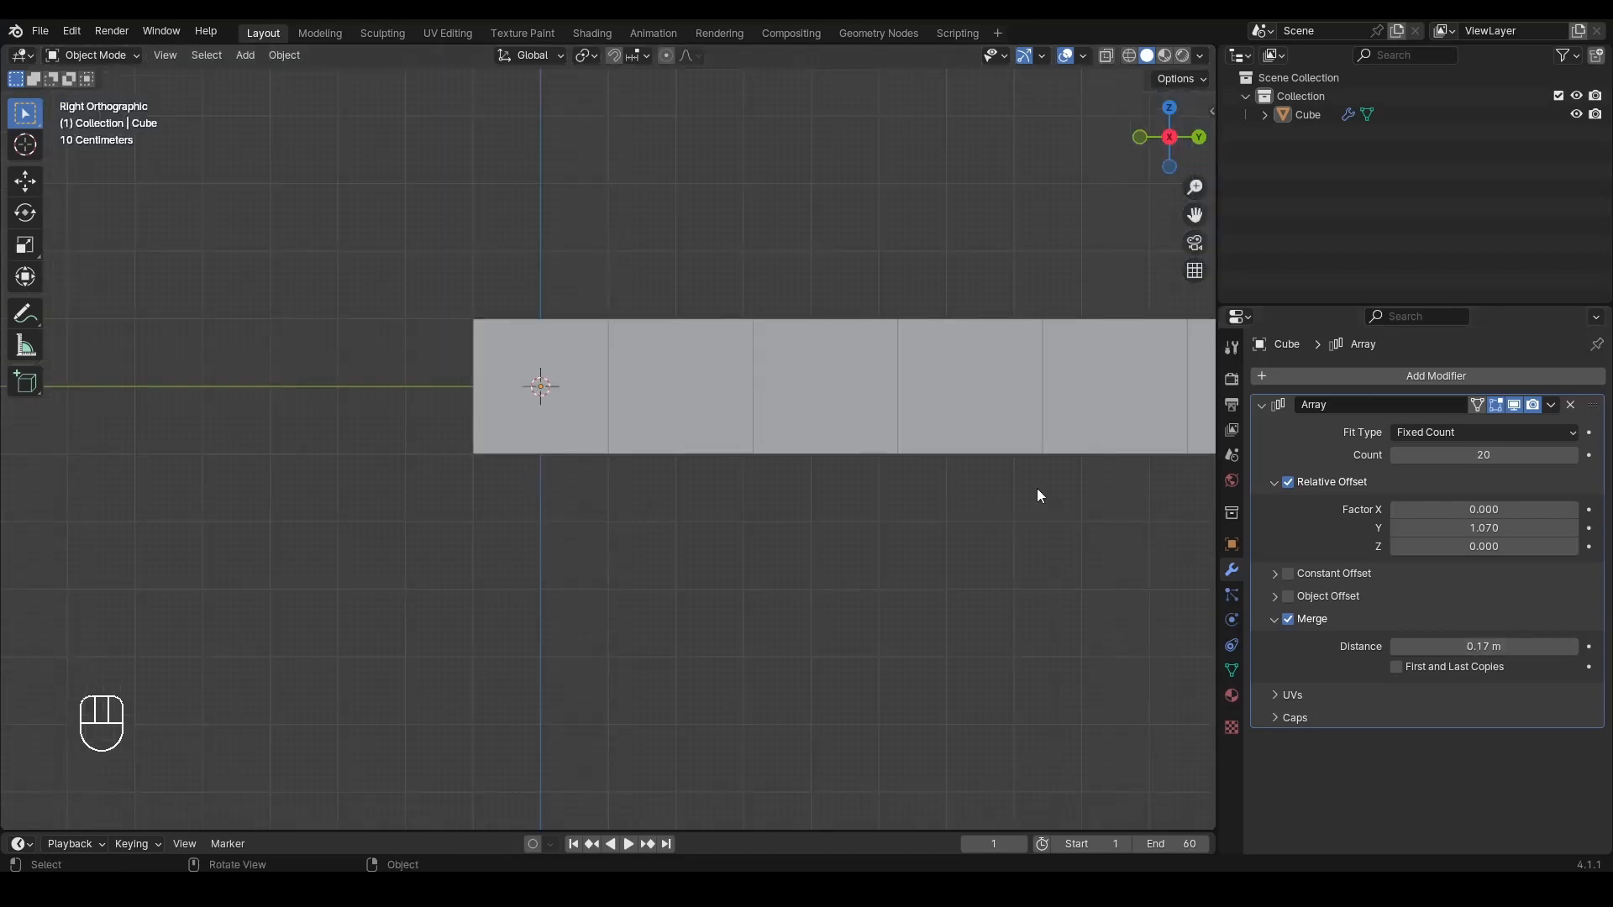
left_click_drag(1037, 437, 624, 437, "alt+shift")
left_click_drag(771, 396, 1039, 184, "alt")
left_click(1163, 148)
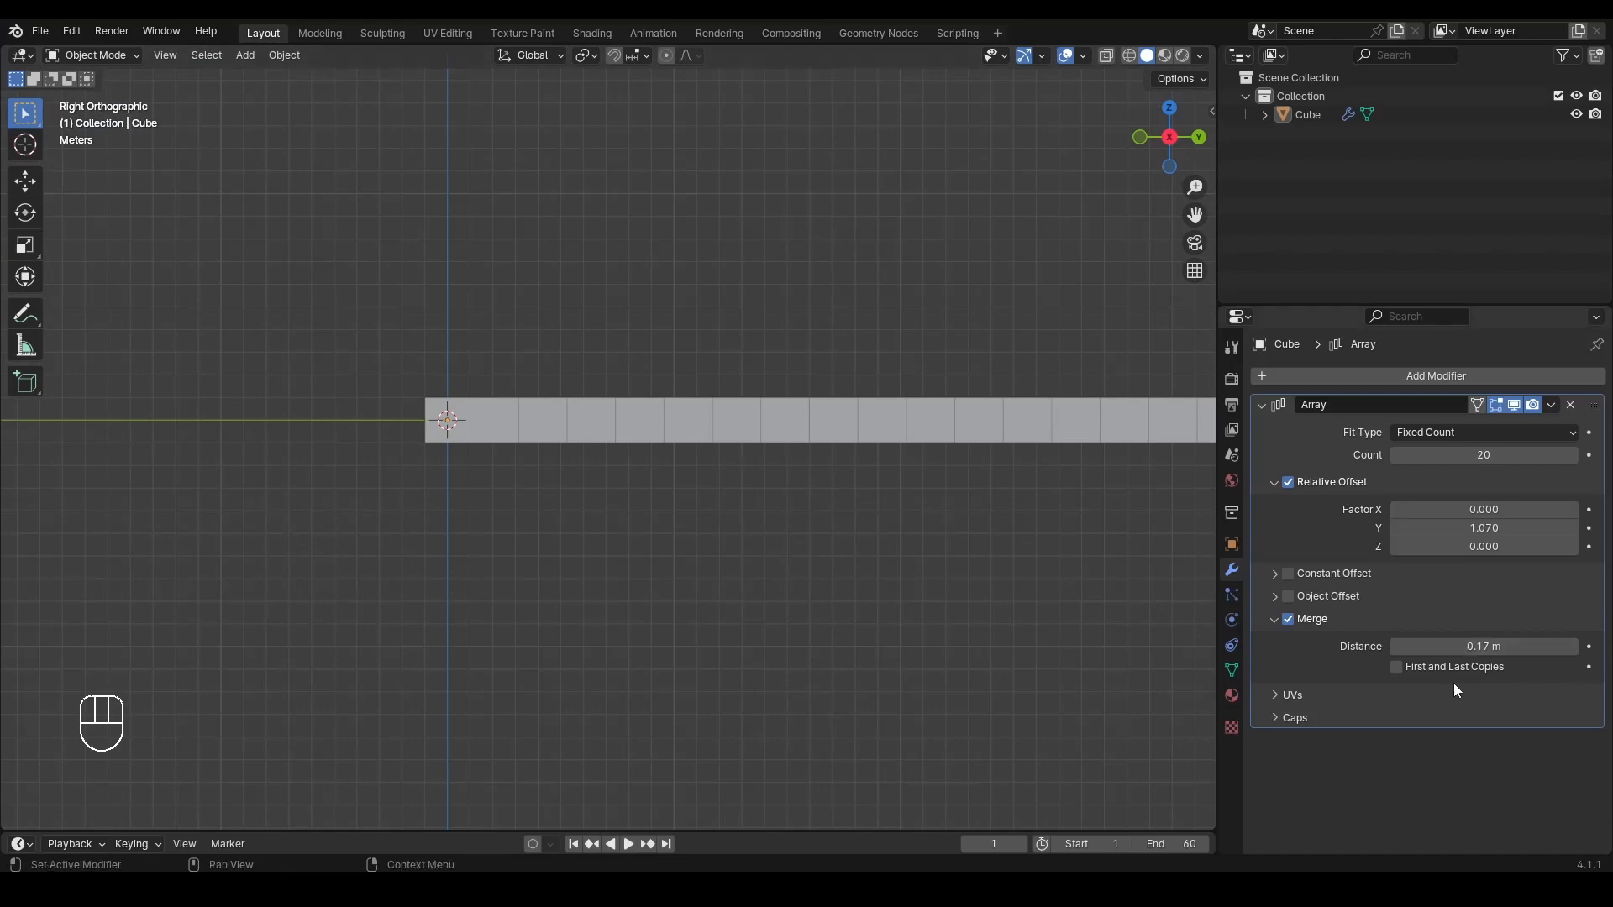
Step: Disable Merge on the cube's Array modifier and look through its UVs and Caps settings
left_click(1292, 622)
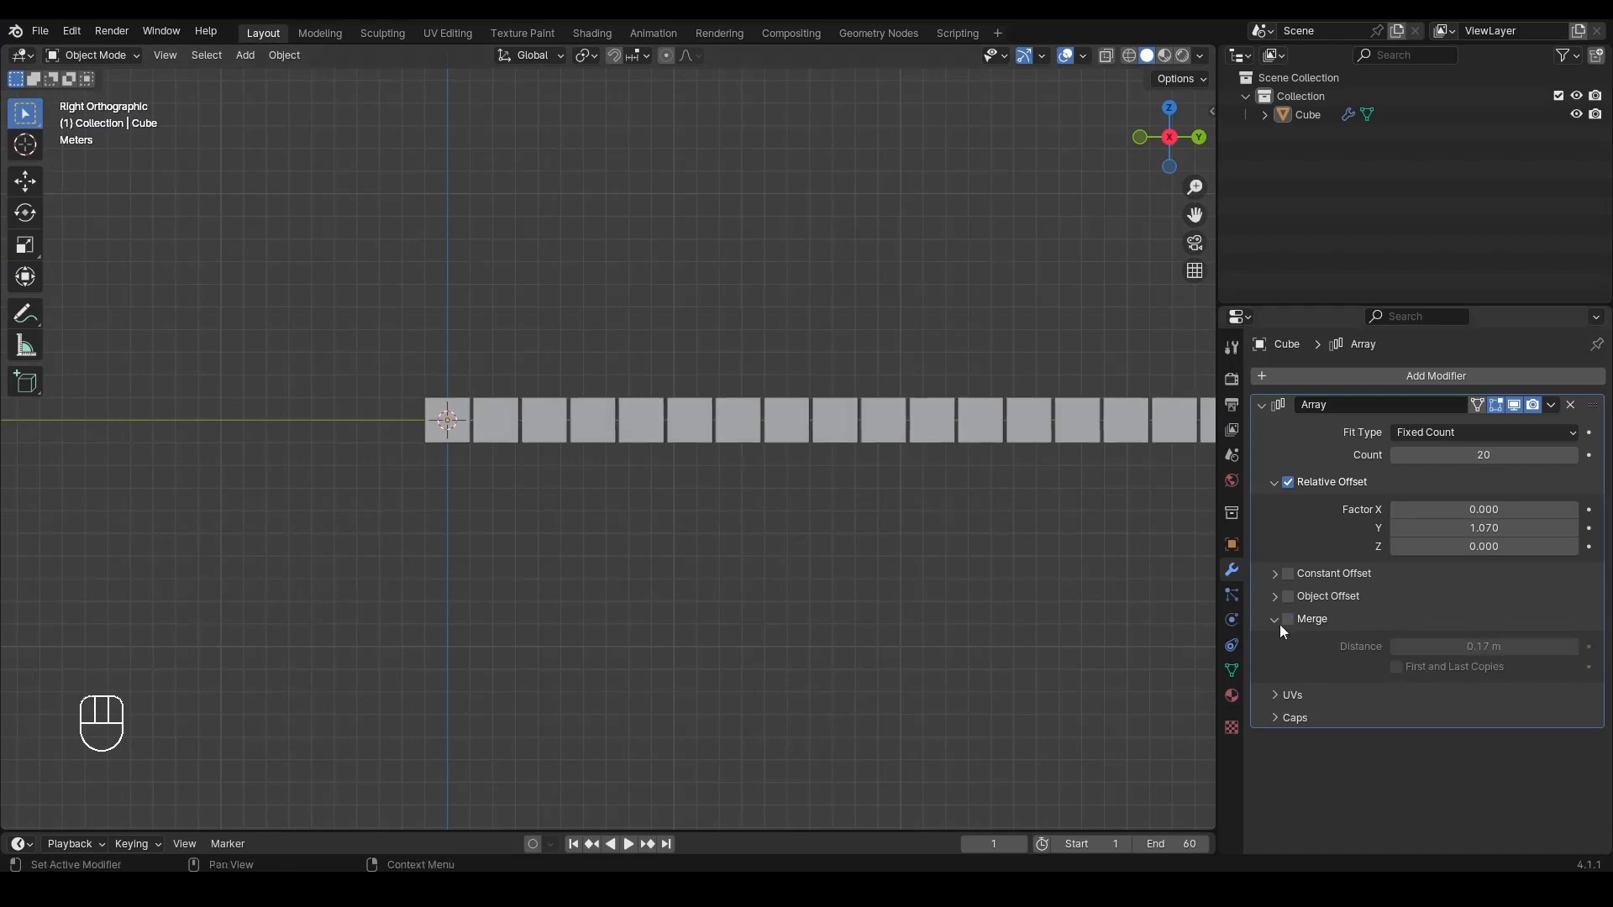
left_click(1274, 619)
left_click(1274, 643)
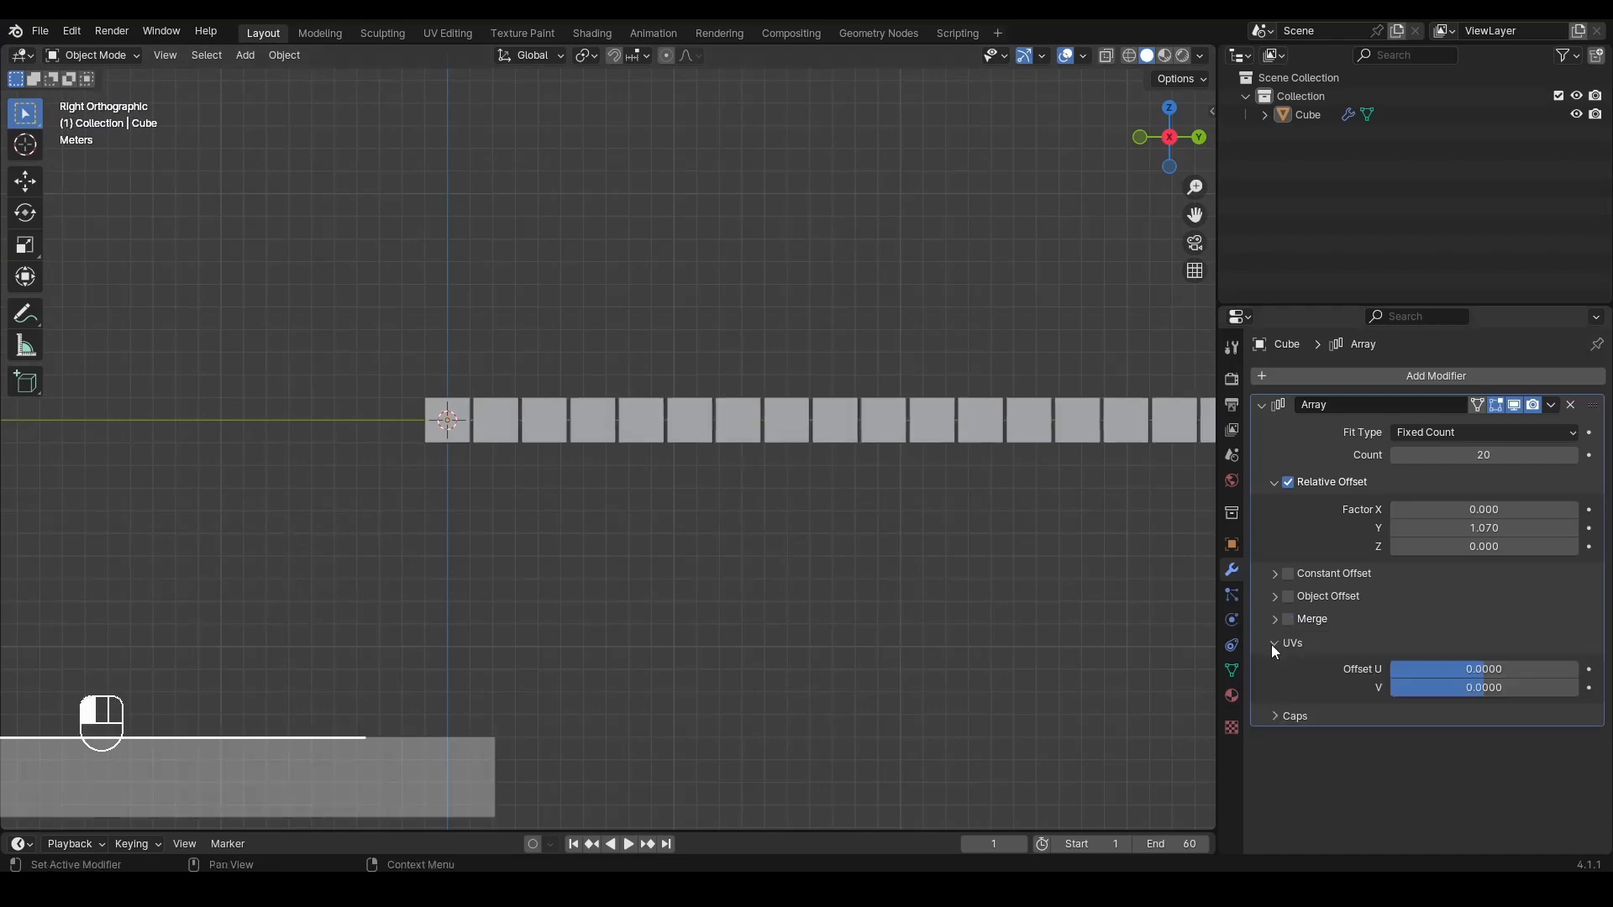
left_click(1274, 644)
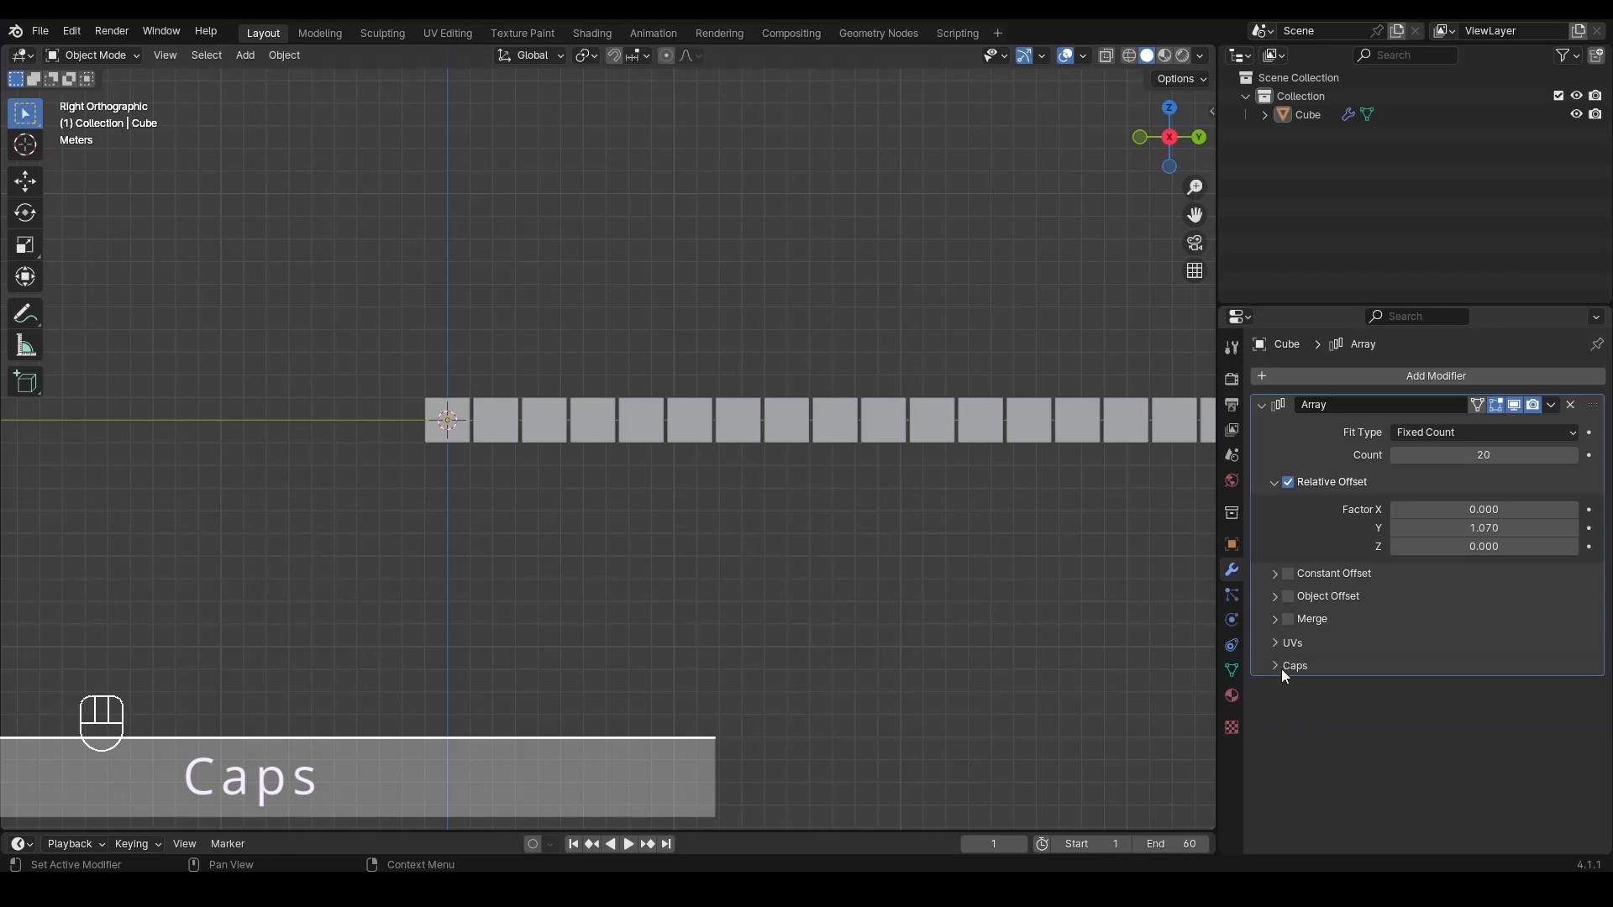
left_click(1282, 667)
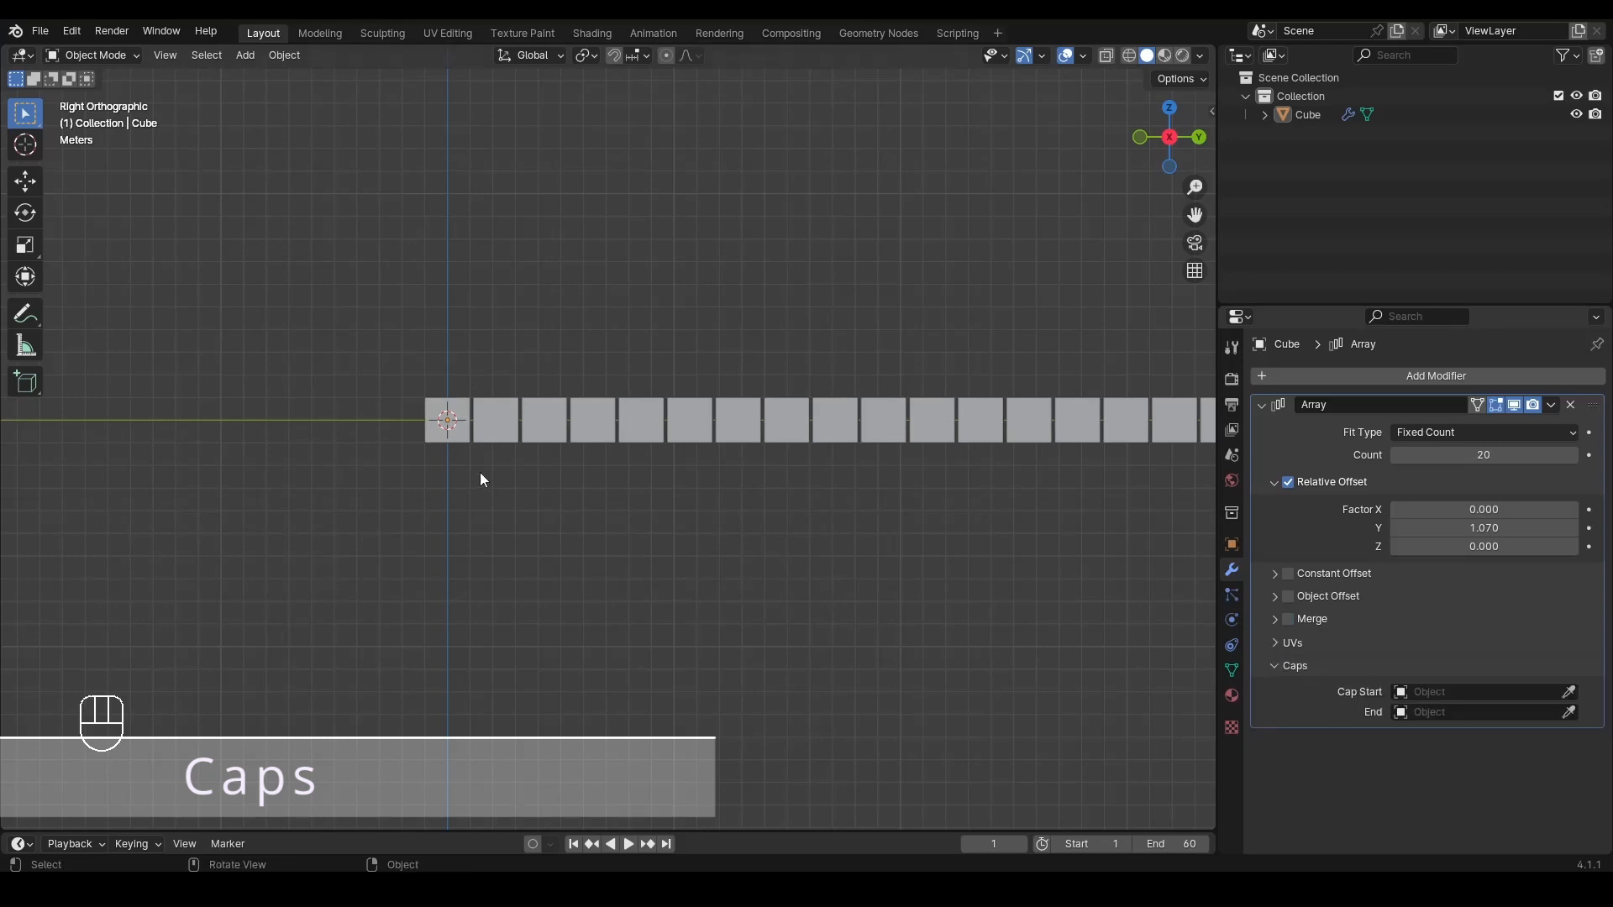
Step: Add a cylinder mesh with 1 m radius and 2 m depth at the world origin and scale it by 2.6 along Z
scroll(481, 477, "down", 2)
scroll(493, 472, "up", 4)
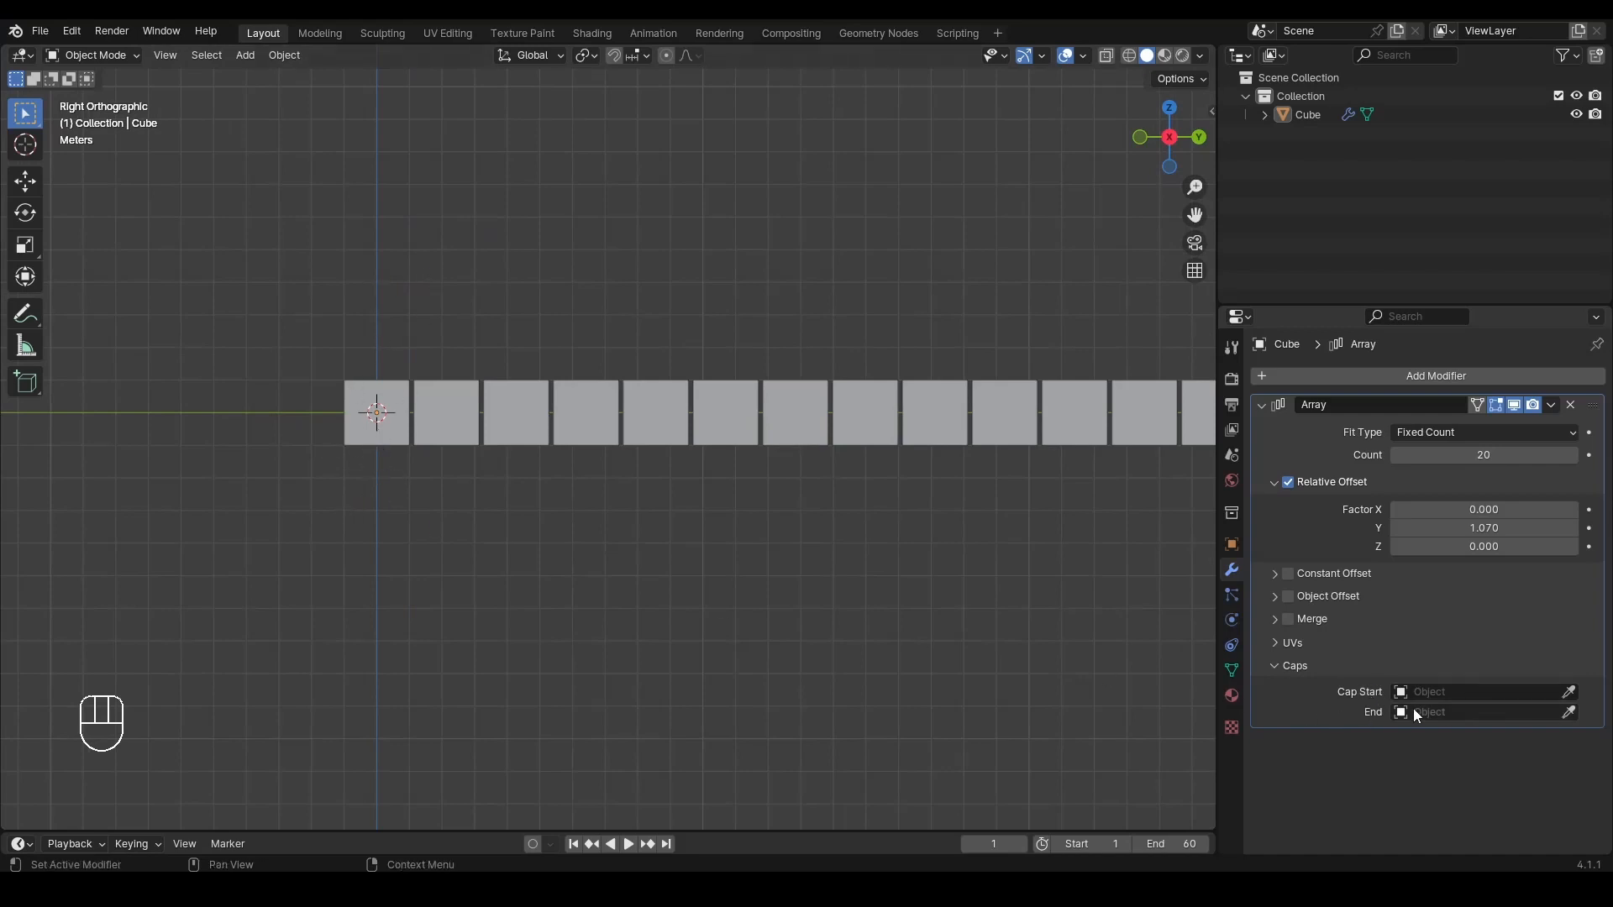
scroll(490, 461, "down", 3)
key("shift+a")
mouse_move(489, 462)
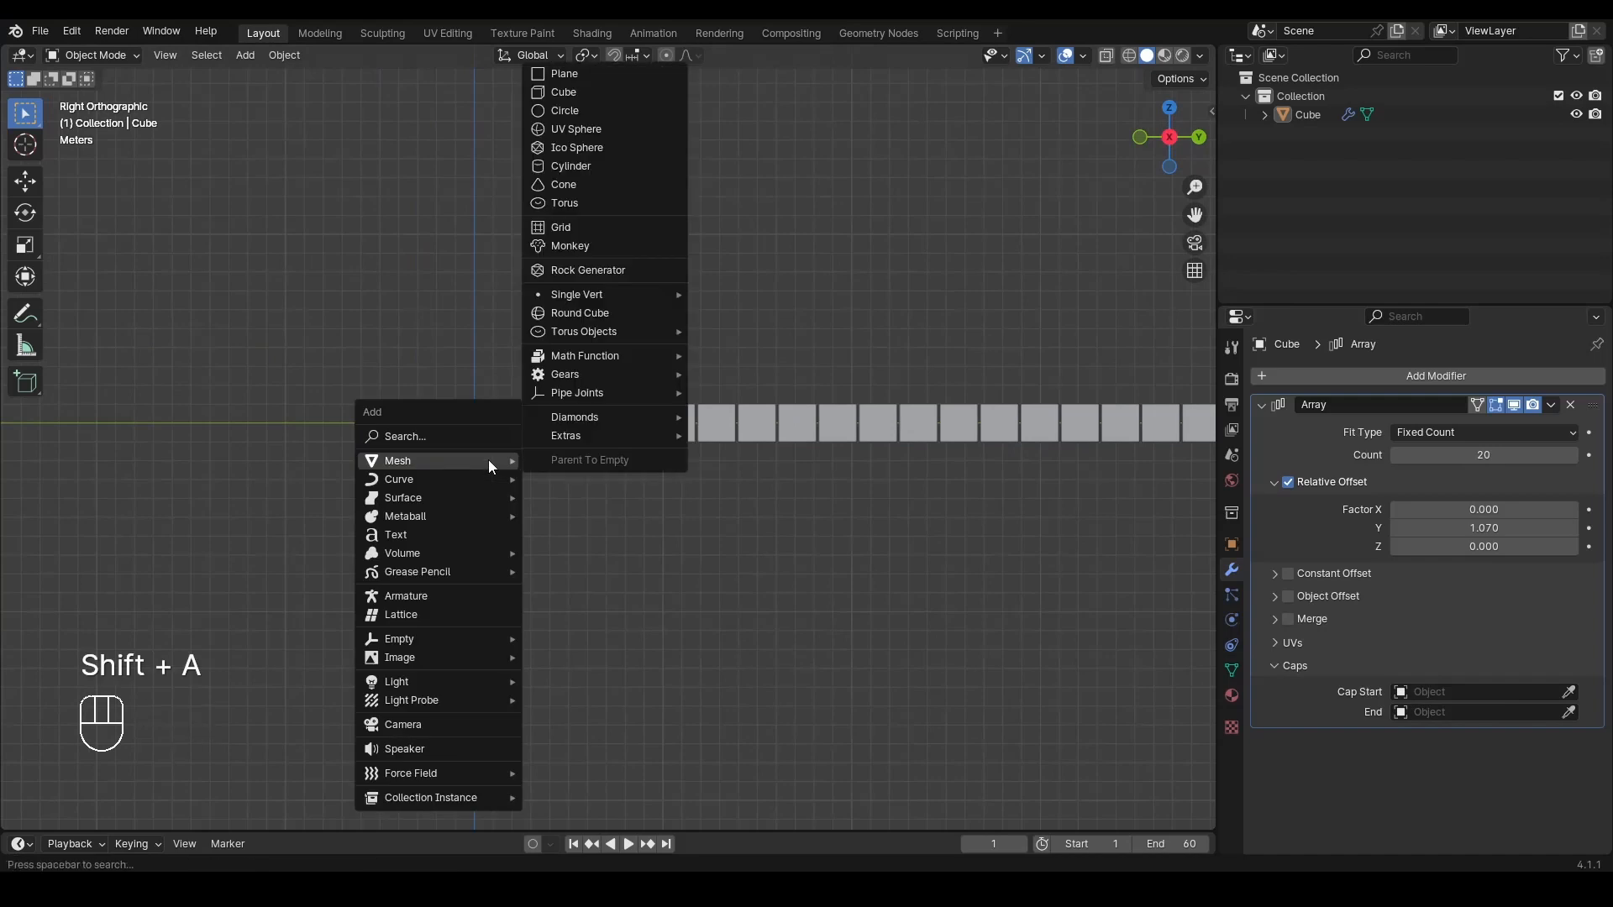
left_click(578, 165)
scroll(484, 432, "up", 3)
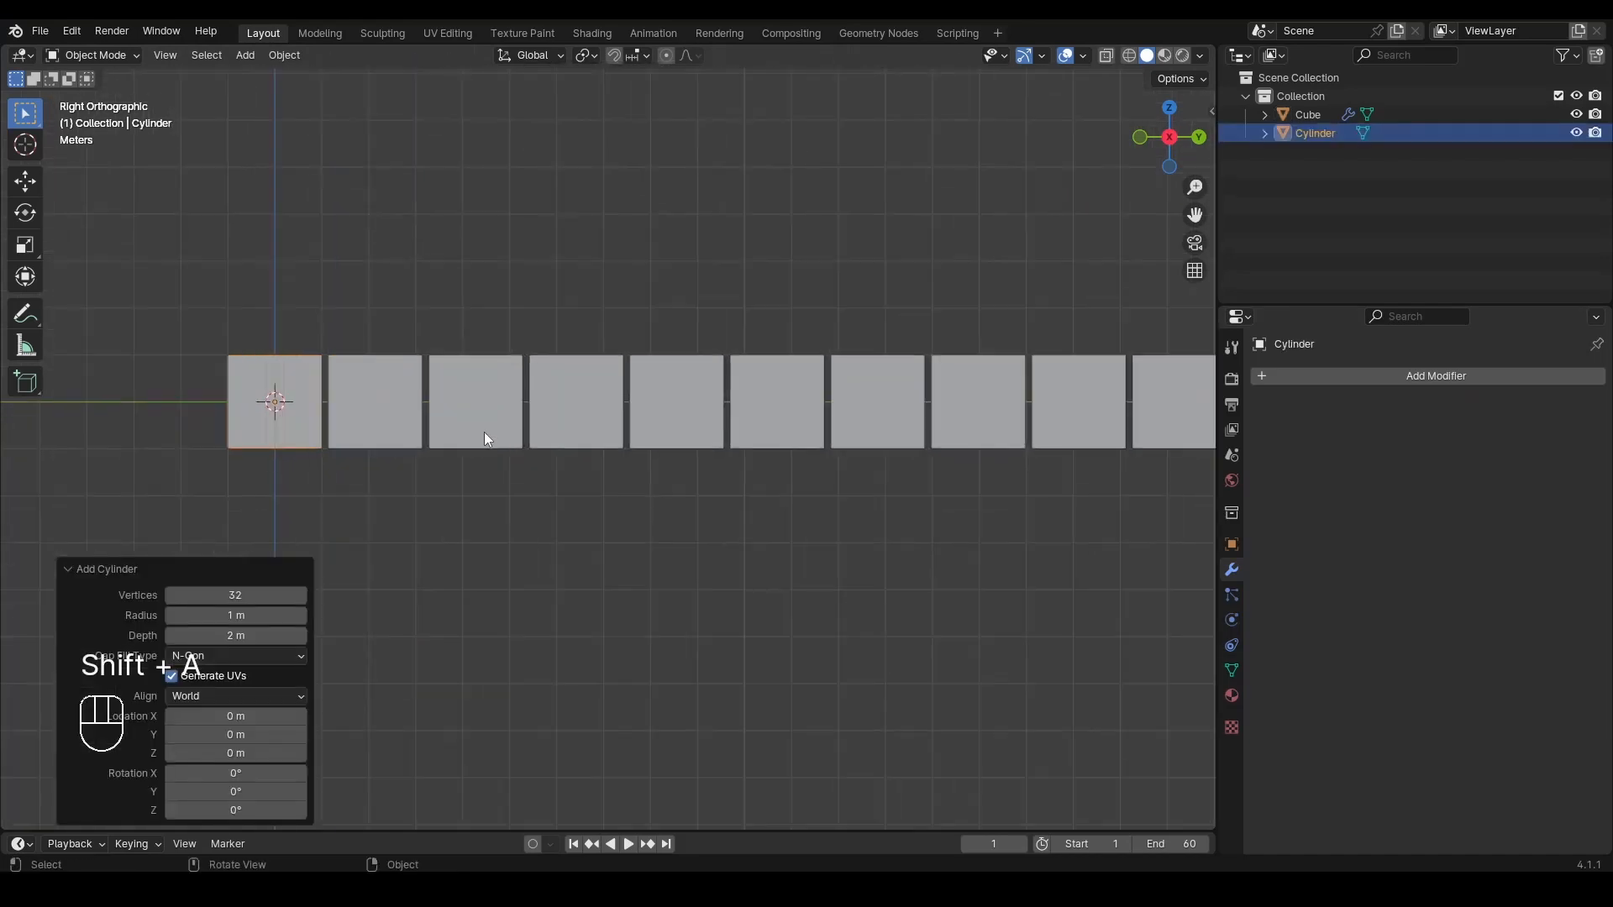
middle_click_drag(515, 462, 567, 556)
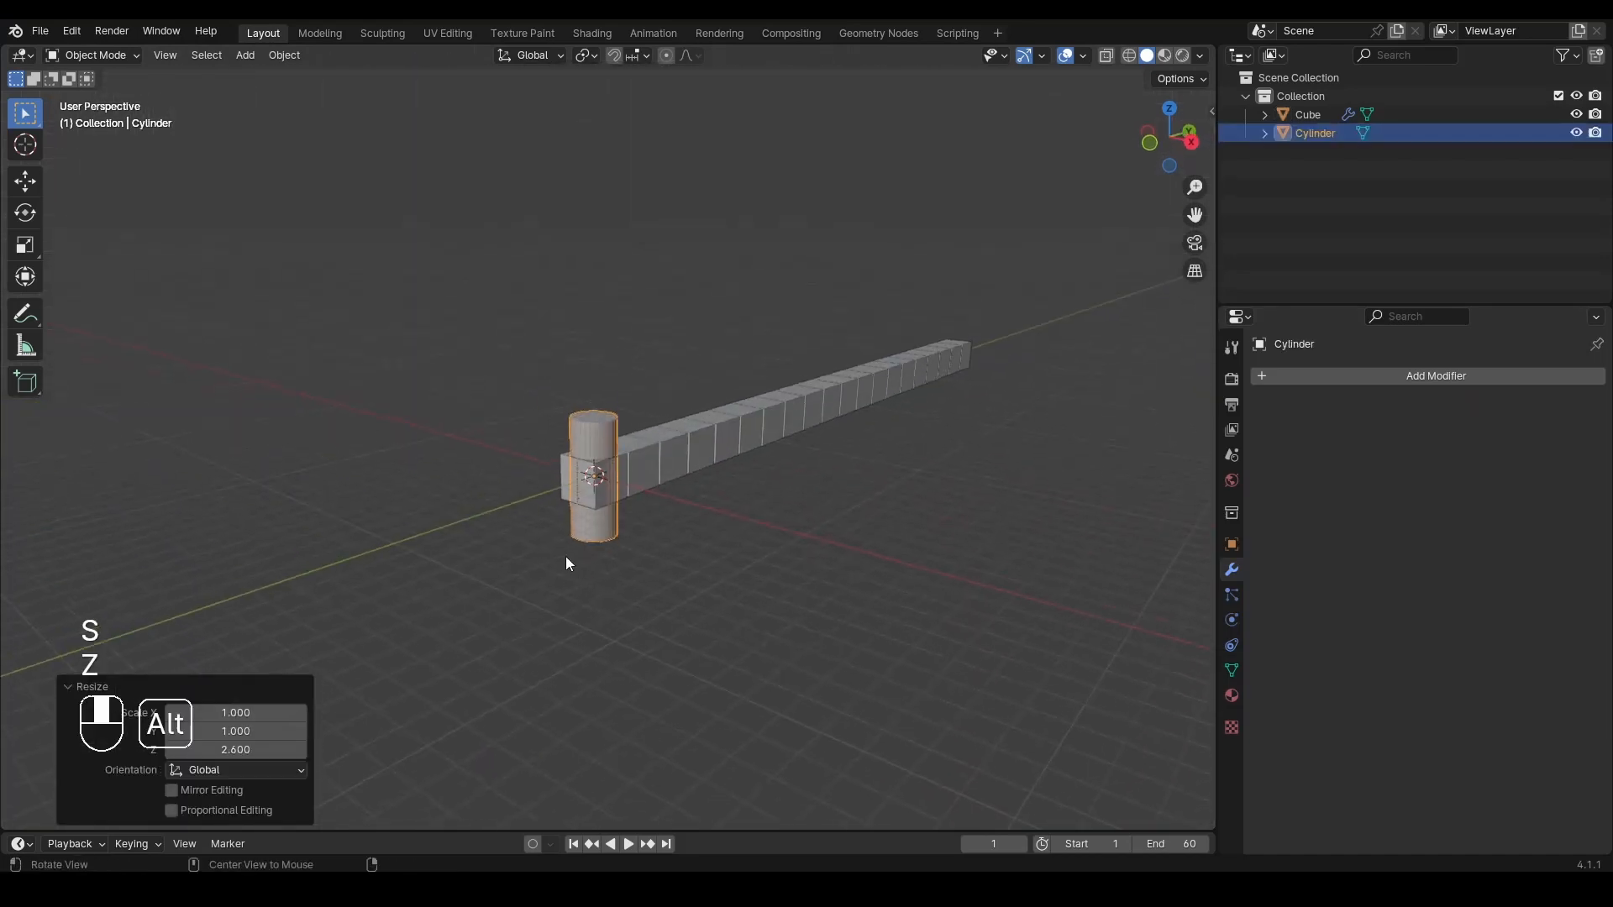
Step: Apply the scale of the stretched cylinder
scroll(566, 556, "up", 3)
key("ctrl+a")
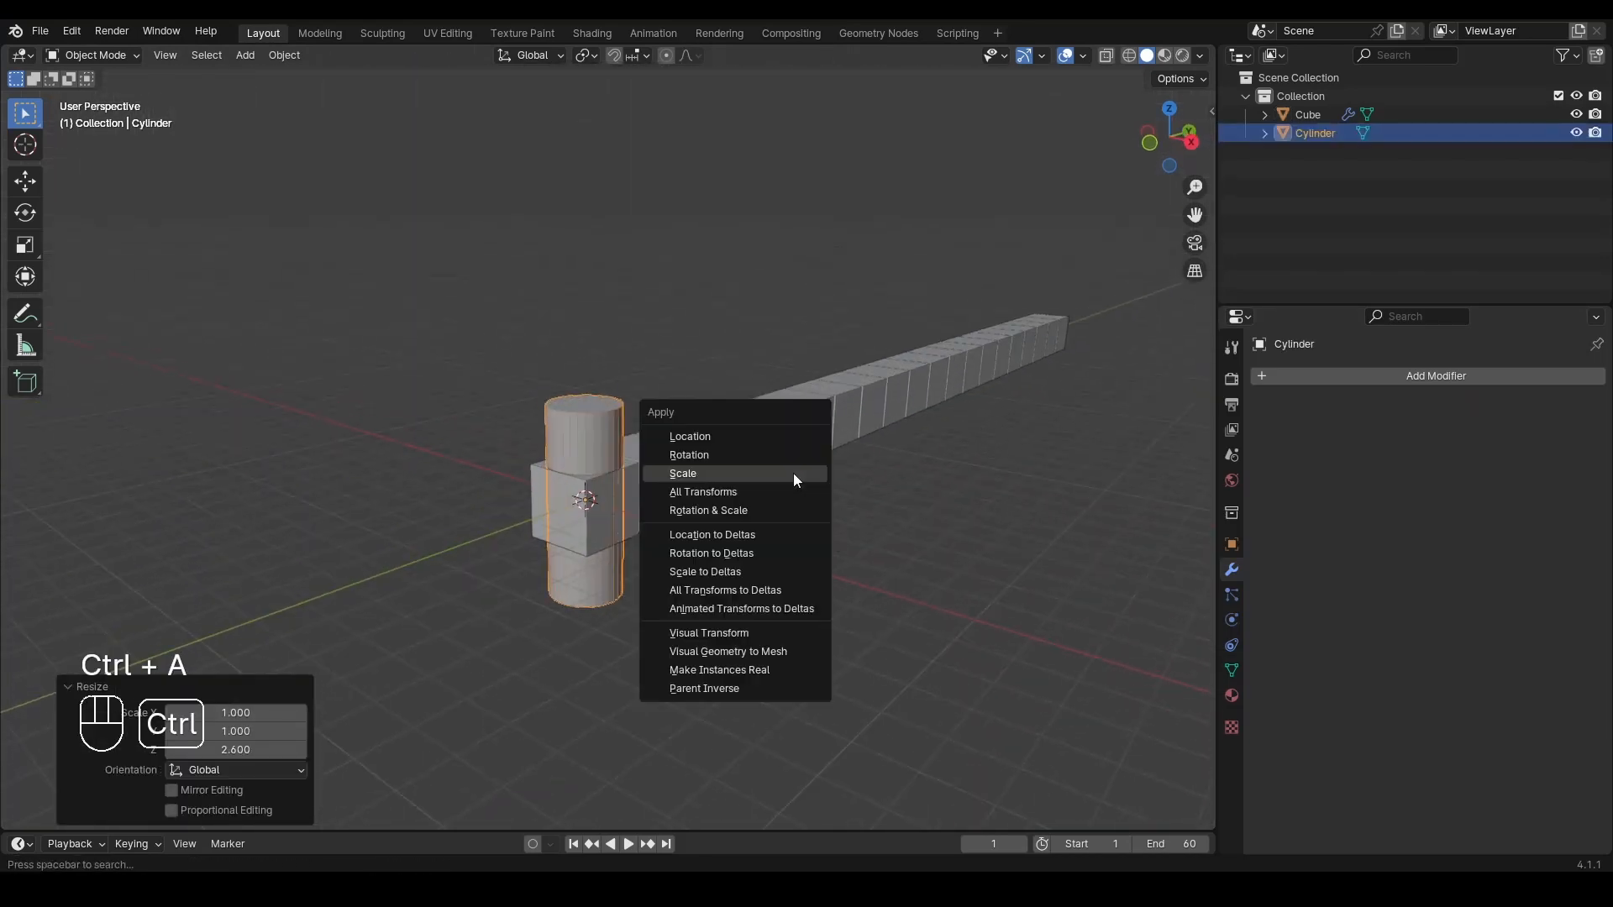
left_click(794, 473)
Step: Assign the cylinder as the end cap of the cube's Array modifier, working in the right orthographic view
left_click(1191, 141)
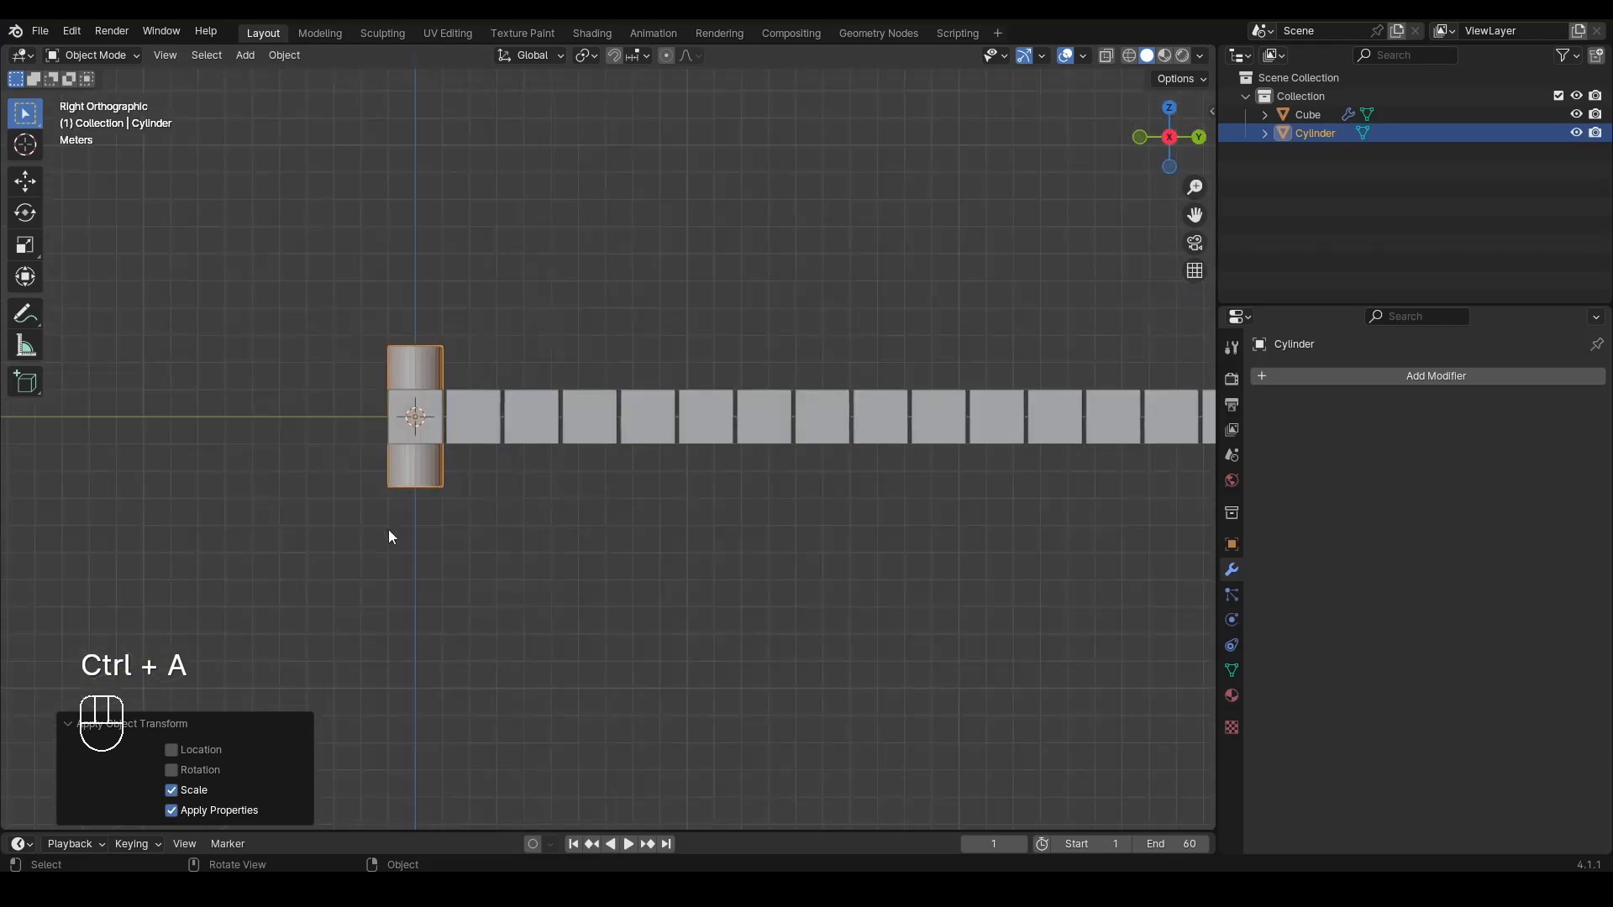
left_click(527, 428)
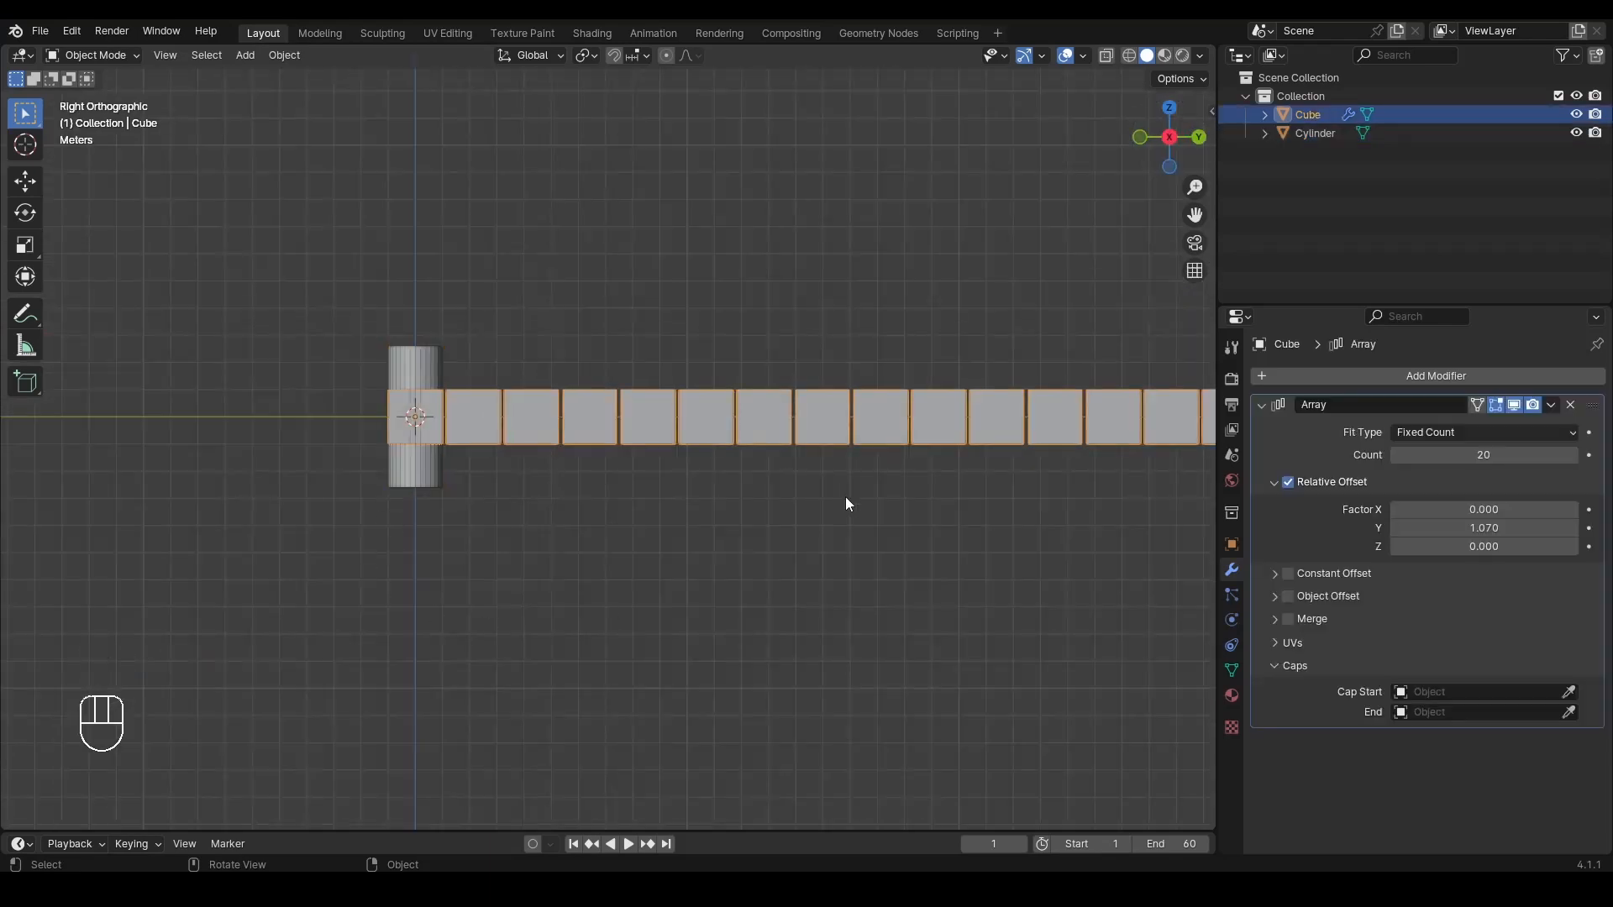
left_click(1568, 712)
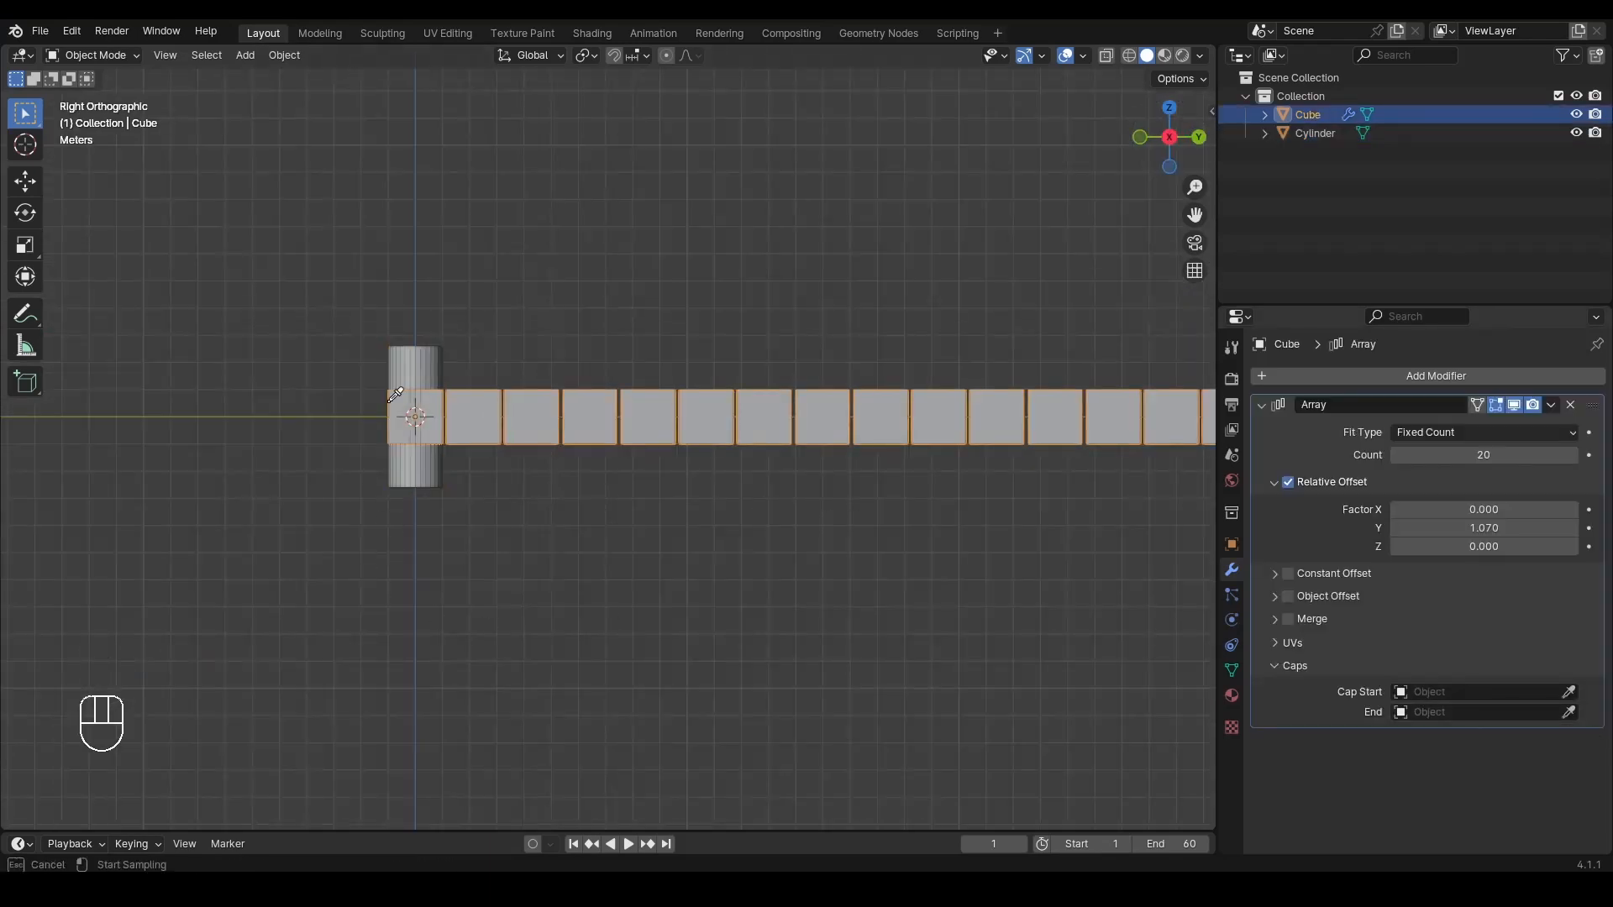
left_click(427, 356)
scroll(324, 504, "down", 3)
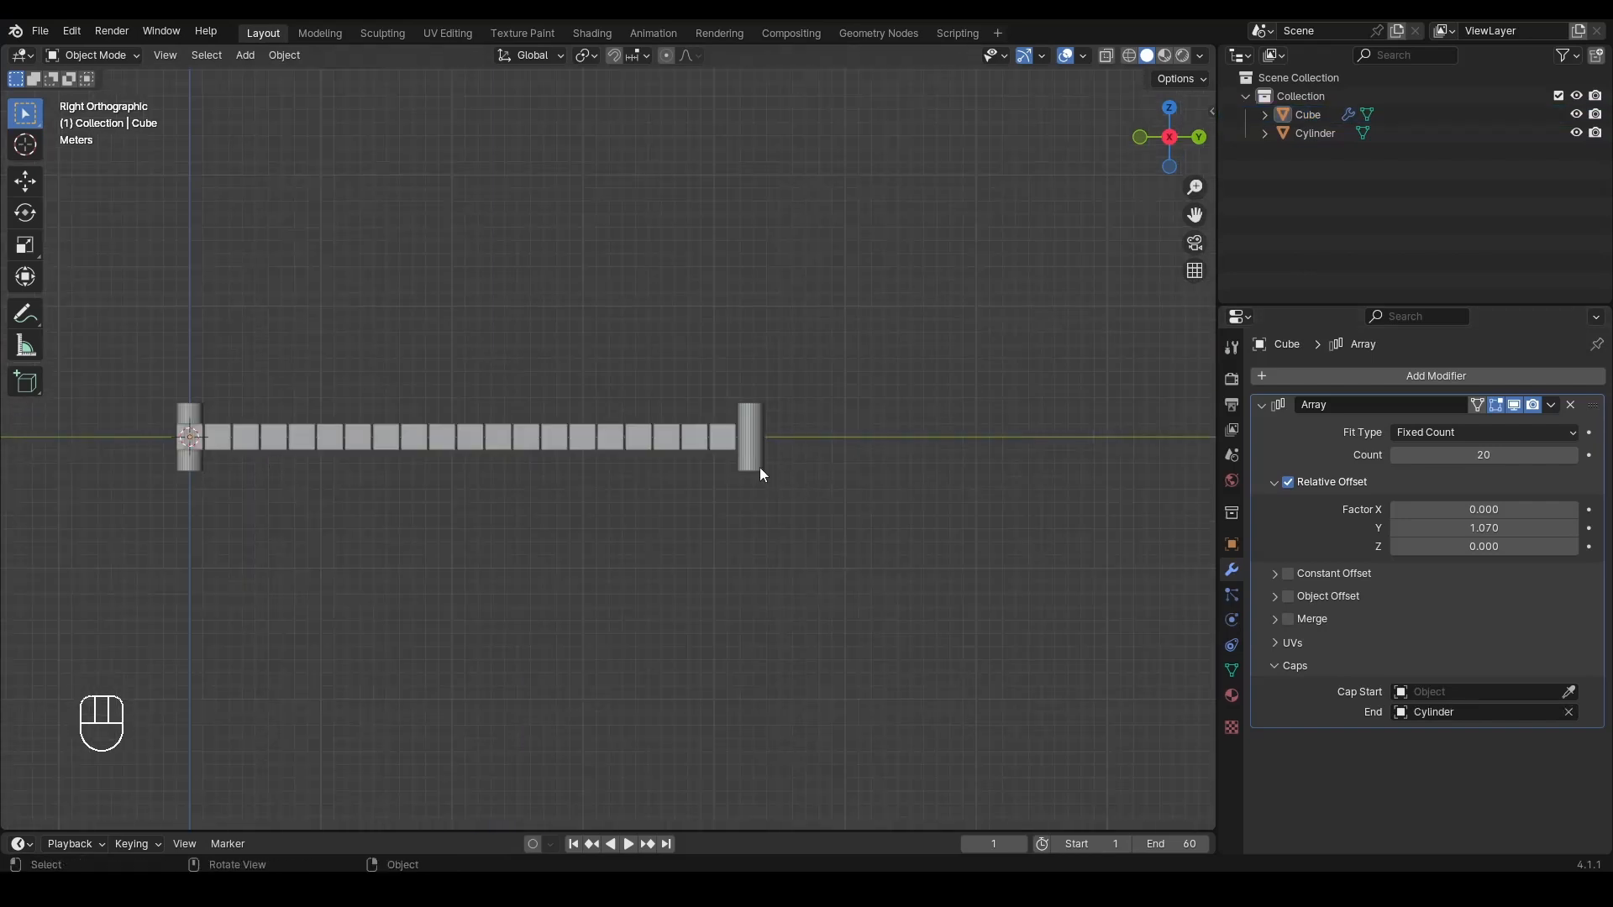
Step: Assign the same cylinder as the start cap of the cube's Array modifier
left_click(758, 417)
middle_click_drag(621, 518, 1072, 497, "shift")
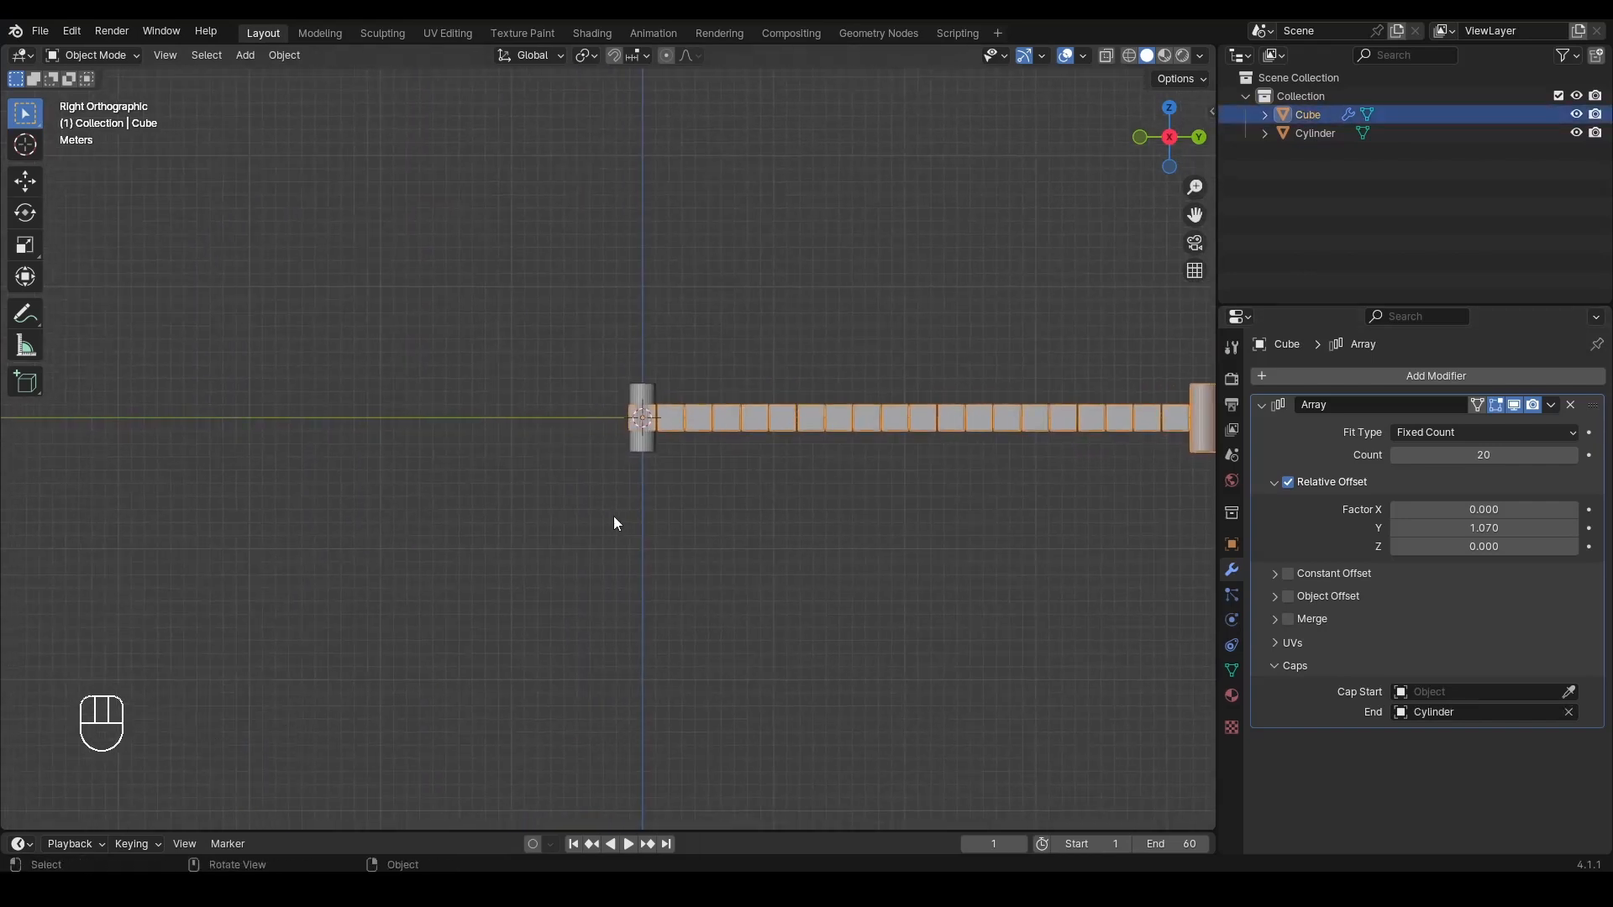
scroll(614, 516, "up", 2)
left_click(1569, 691)
left_click(652, 378)
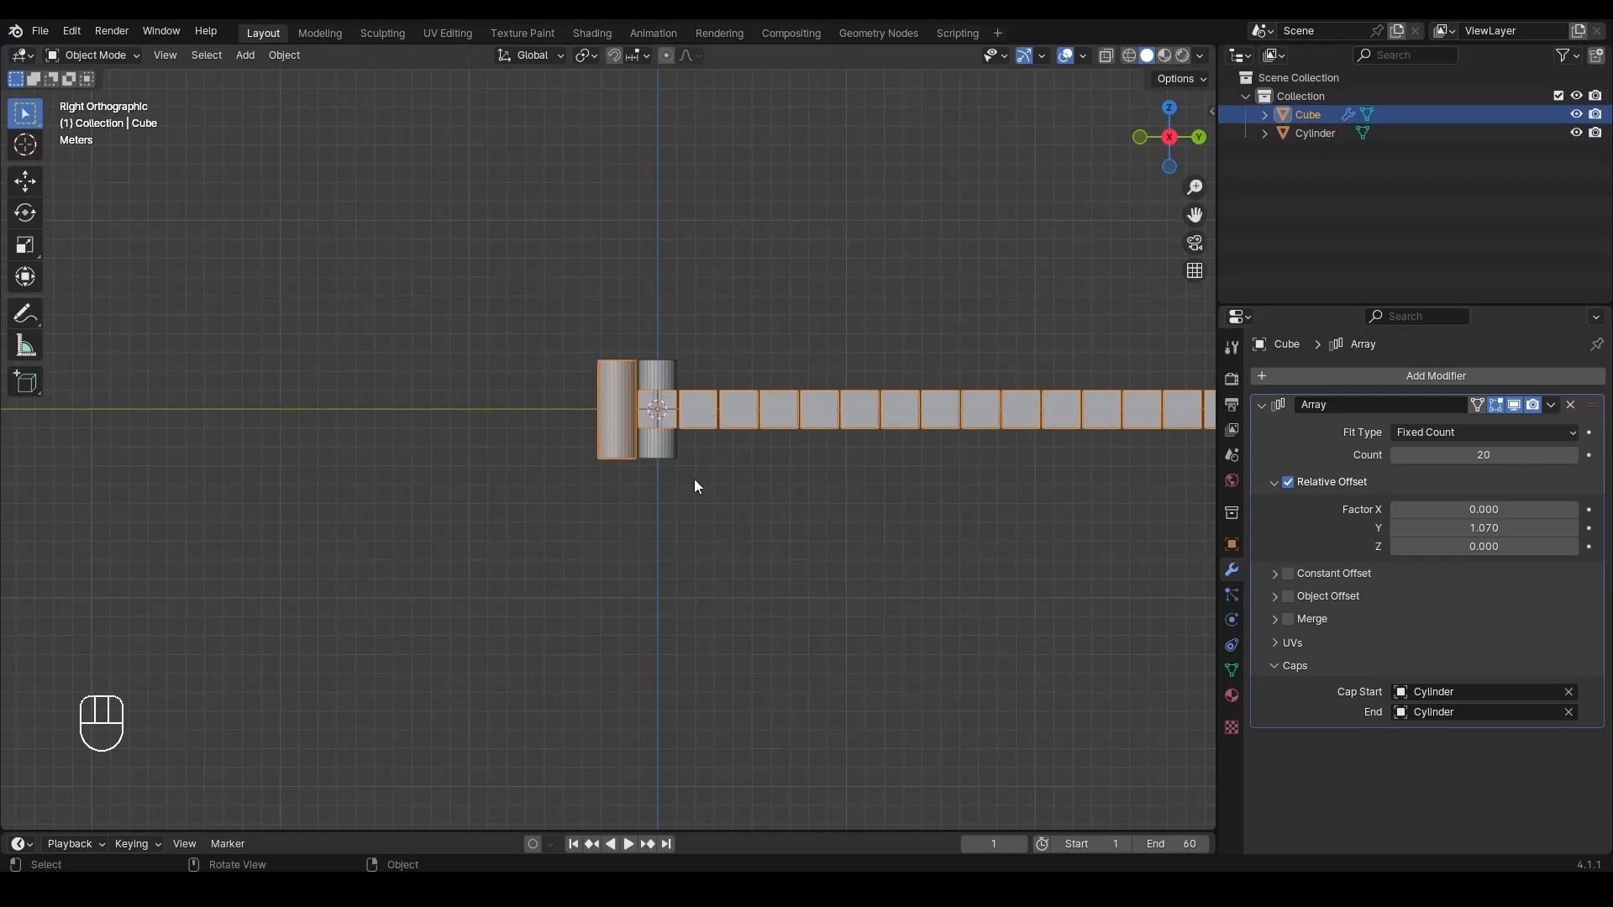
Step: Hide the original cylinder at the world origin in the viewport, leaving the capped cube array shown
left_click(682, 444)
scroll(689, 447, "up", 4)
left_click(741, 434)
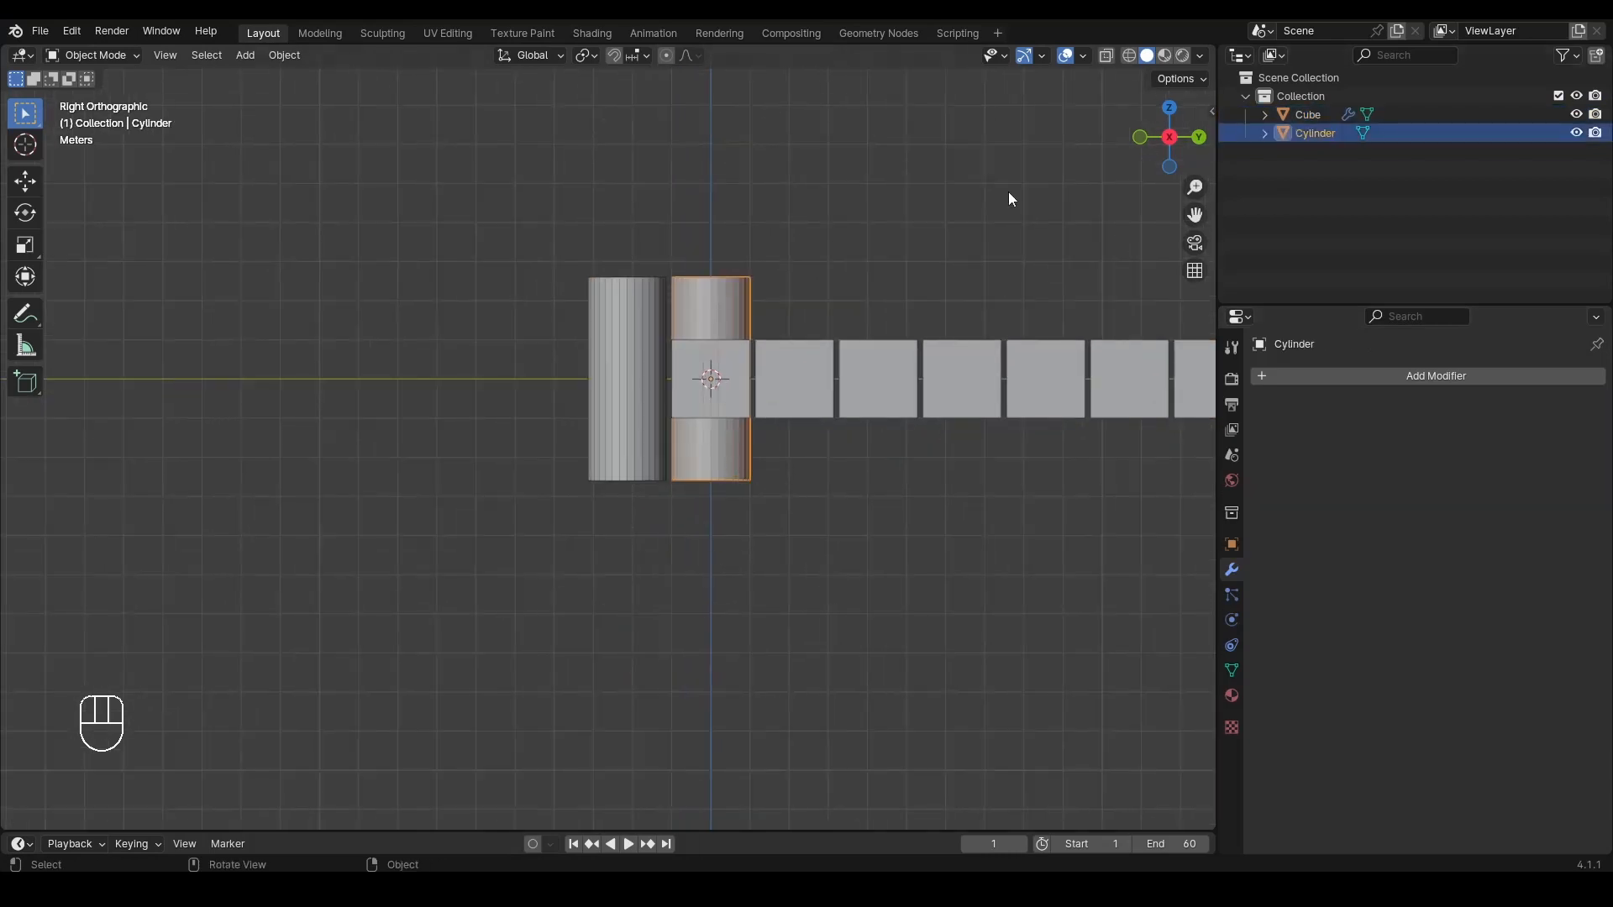
left_click(1576, 132)
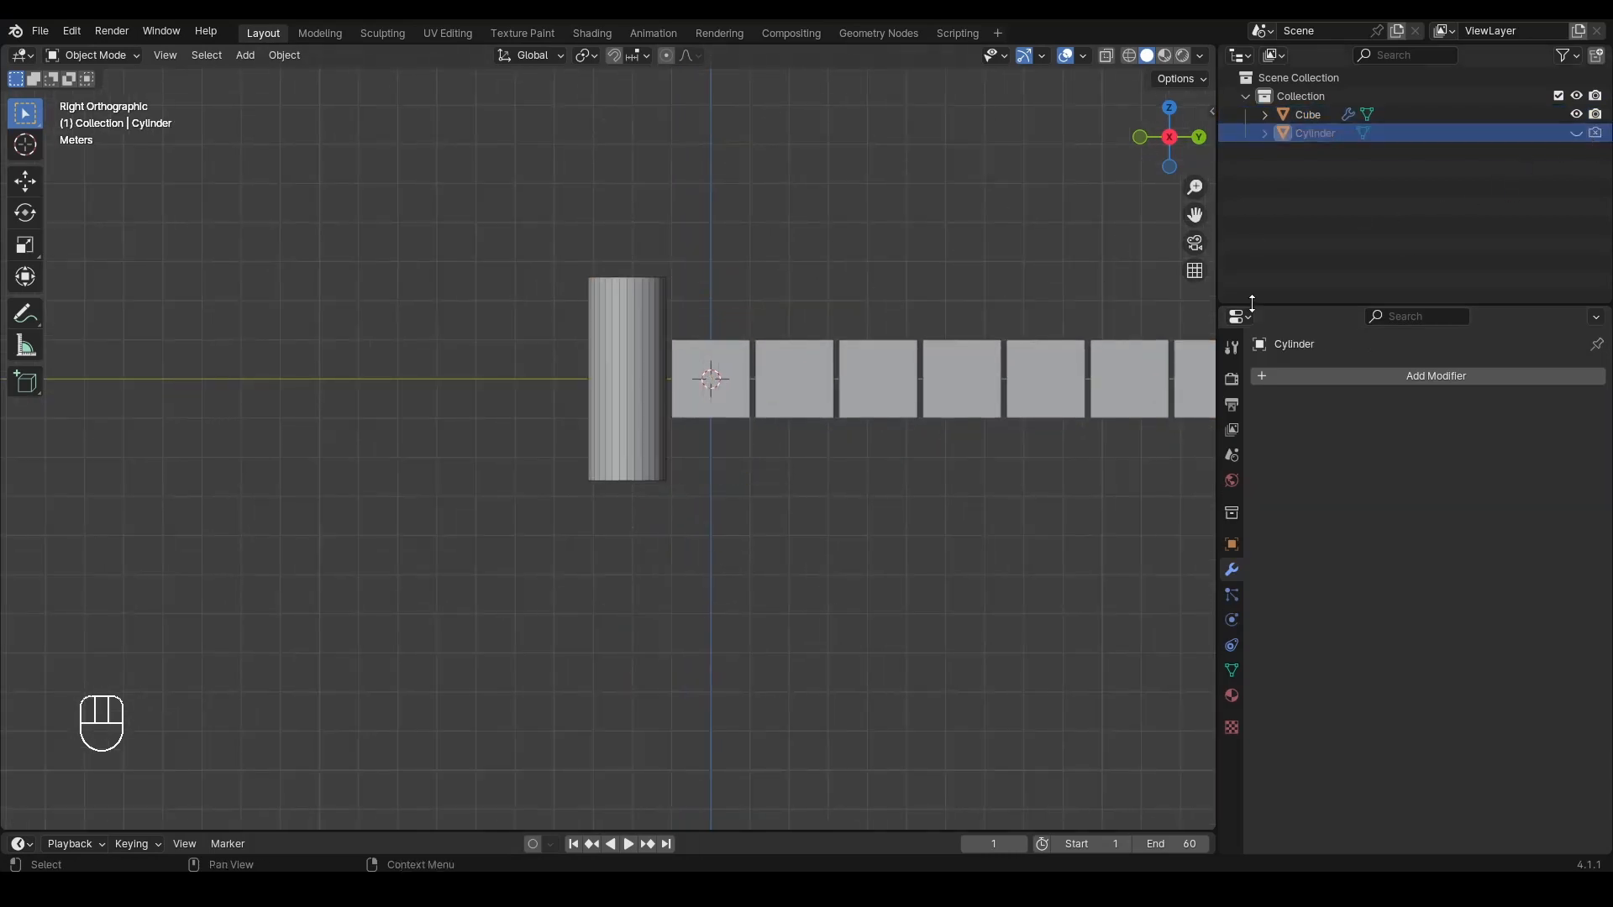
scroll(926, 482, "down", 5)
left_click_drag(926, 482, 805, 527, "alt")
scroll(804, 527, "up", 4)
left_click_drag(573, 453, 480, 479, "alt+shift")
Step: Enable Object Offset on the cube's Array modifier and disable its Relative Offset
left_click(647, 488)
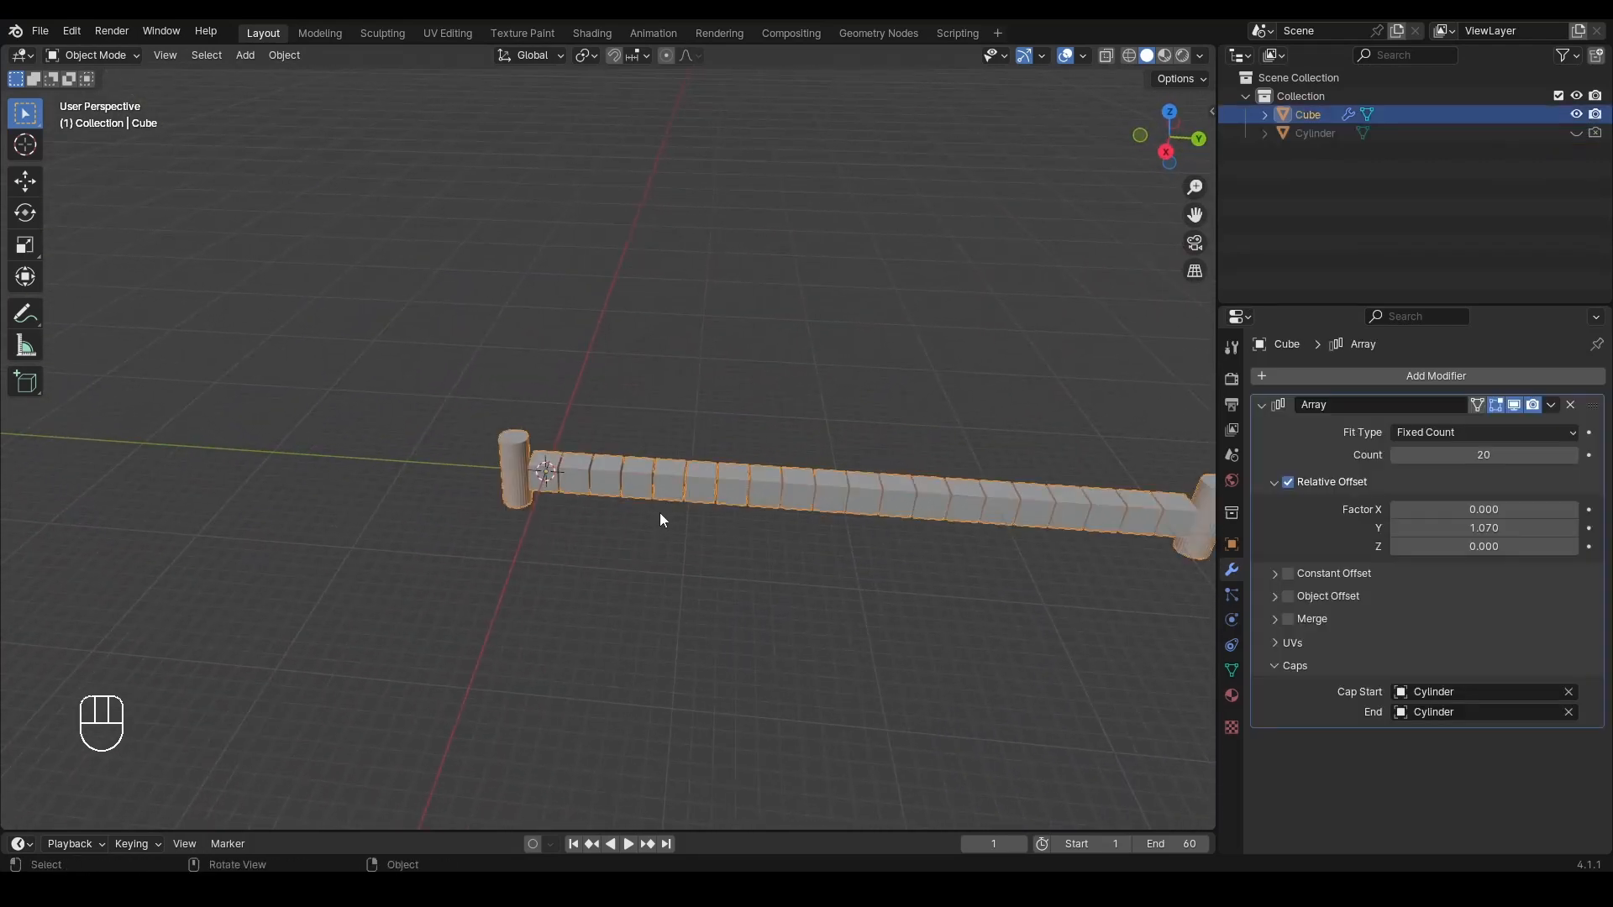
scroll(660, 518, "down", 4)
left_click(1166, 152)
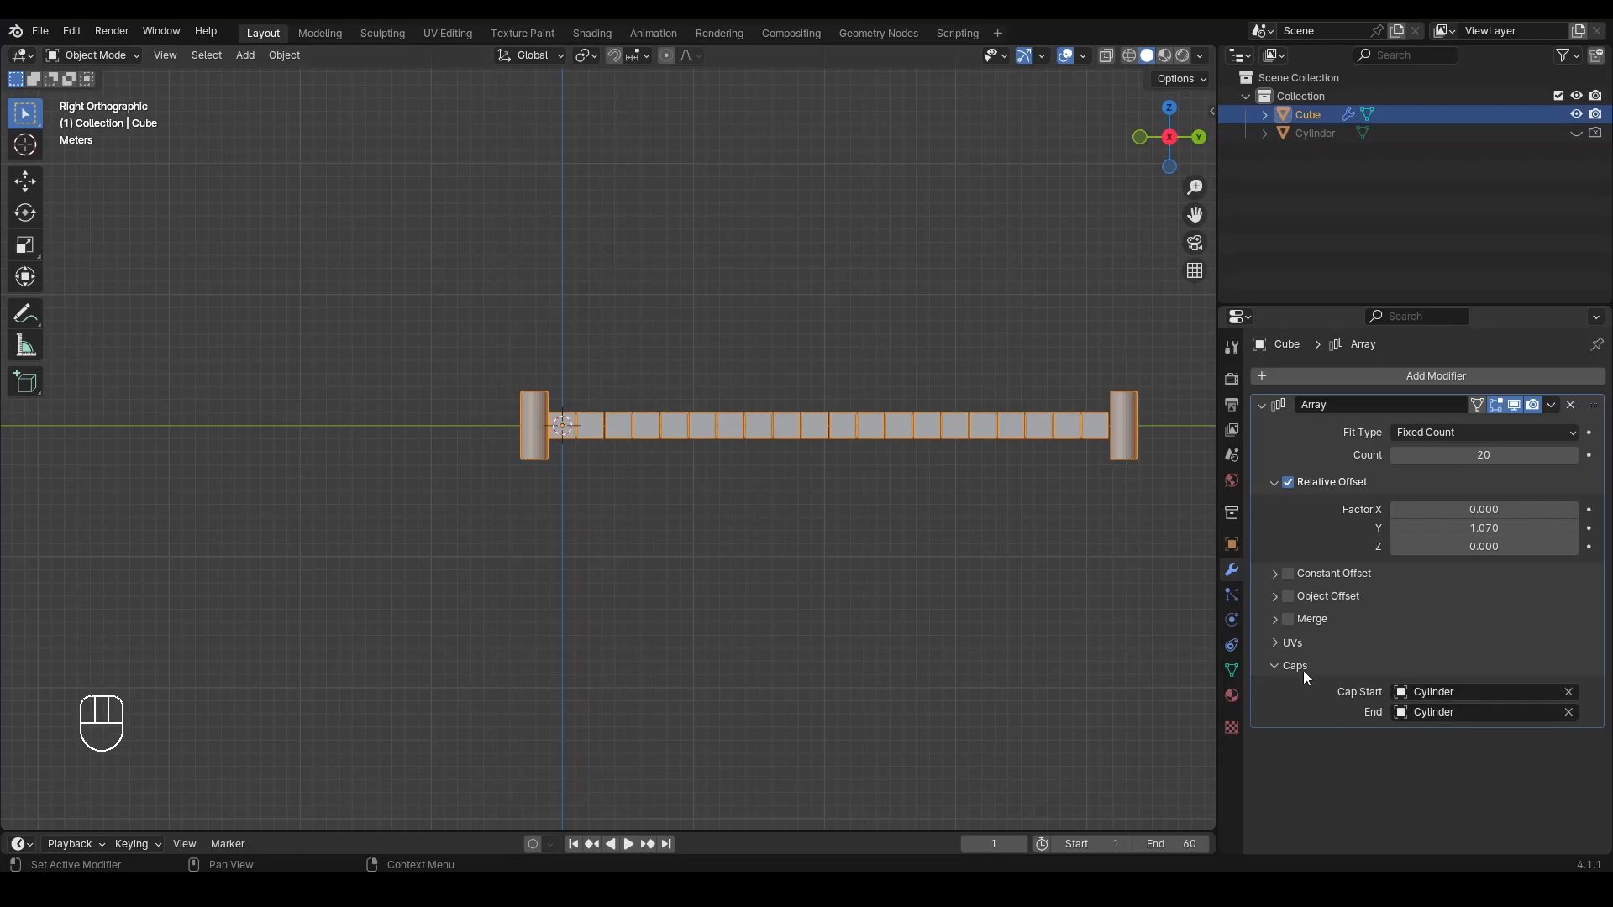
left_click(1289, 598)
left_click(1277, 598)
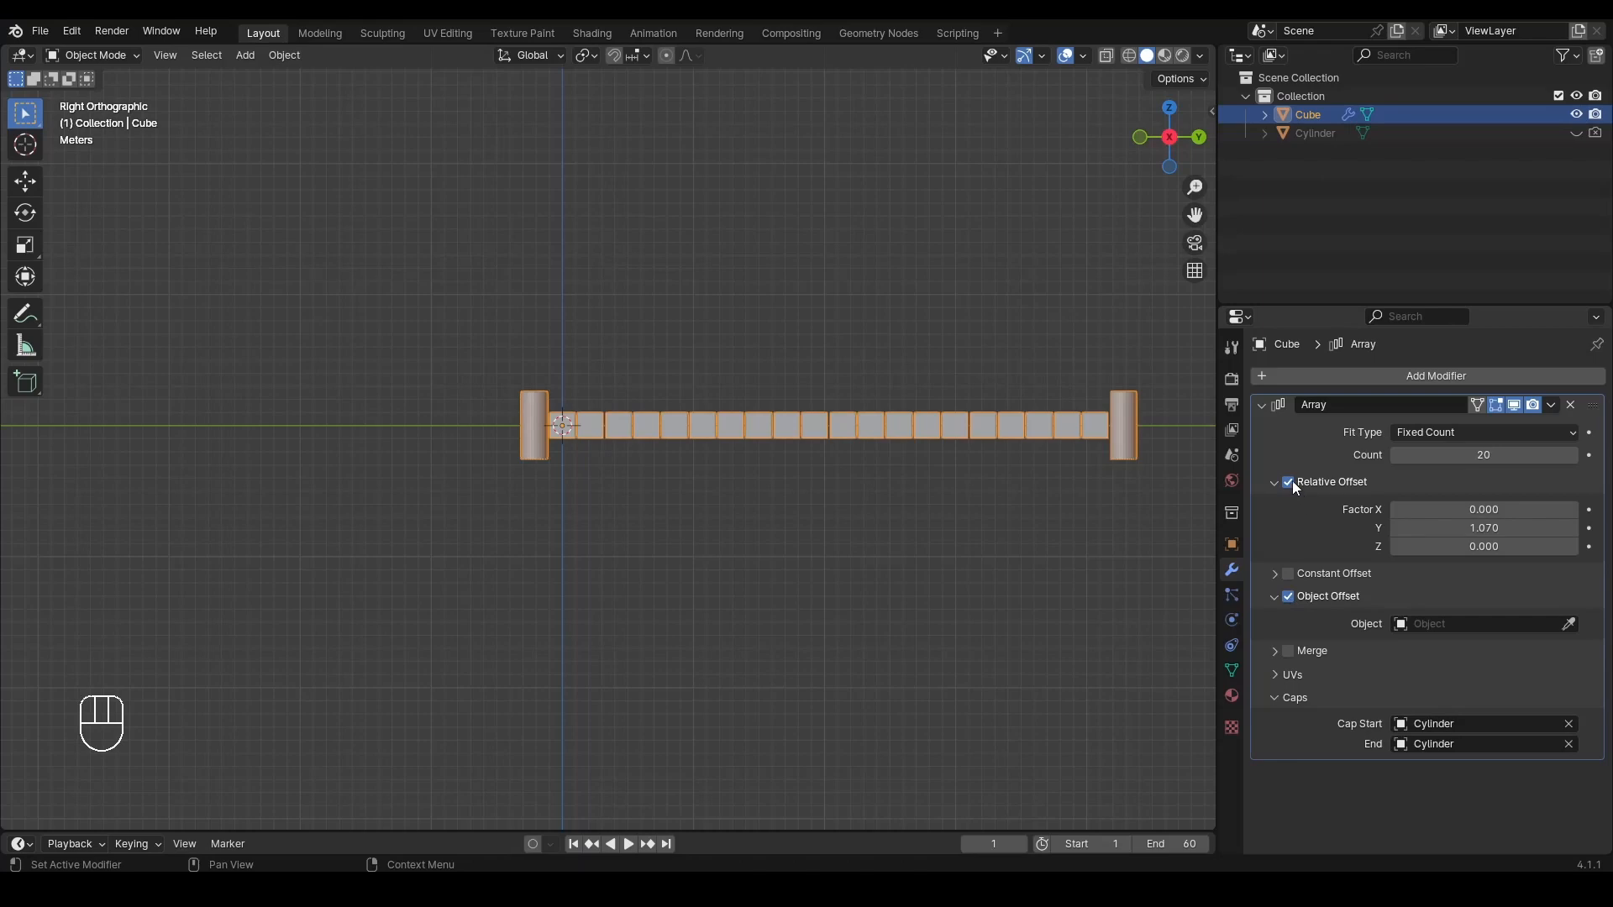
left_click(1288, 482)
Step: Add a plain axes empty at the world origin, scale it by 4 and apply its scale
scroll(639, 428, "up", 3)
key("shift+a")
mouse_move(587, 394)
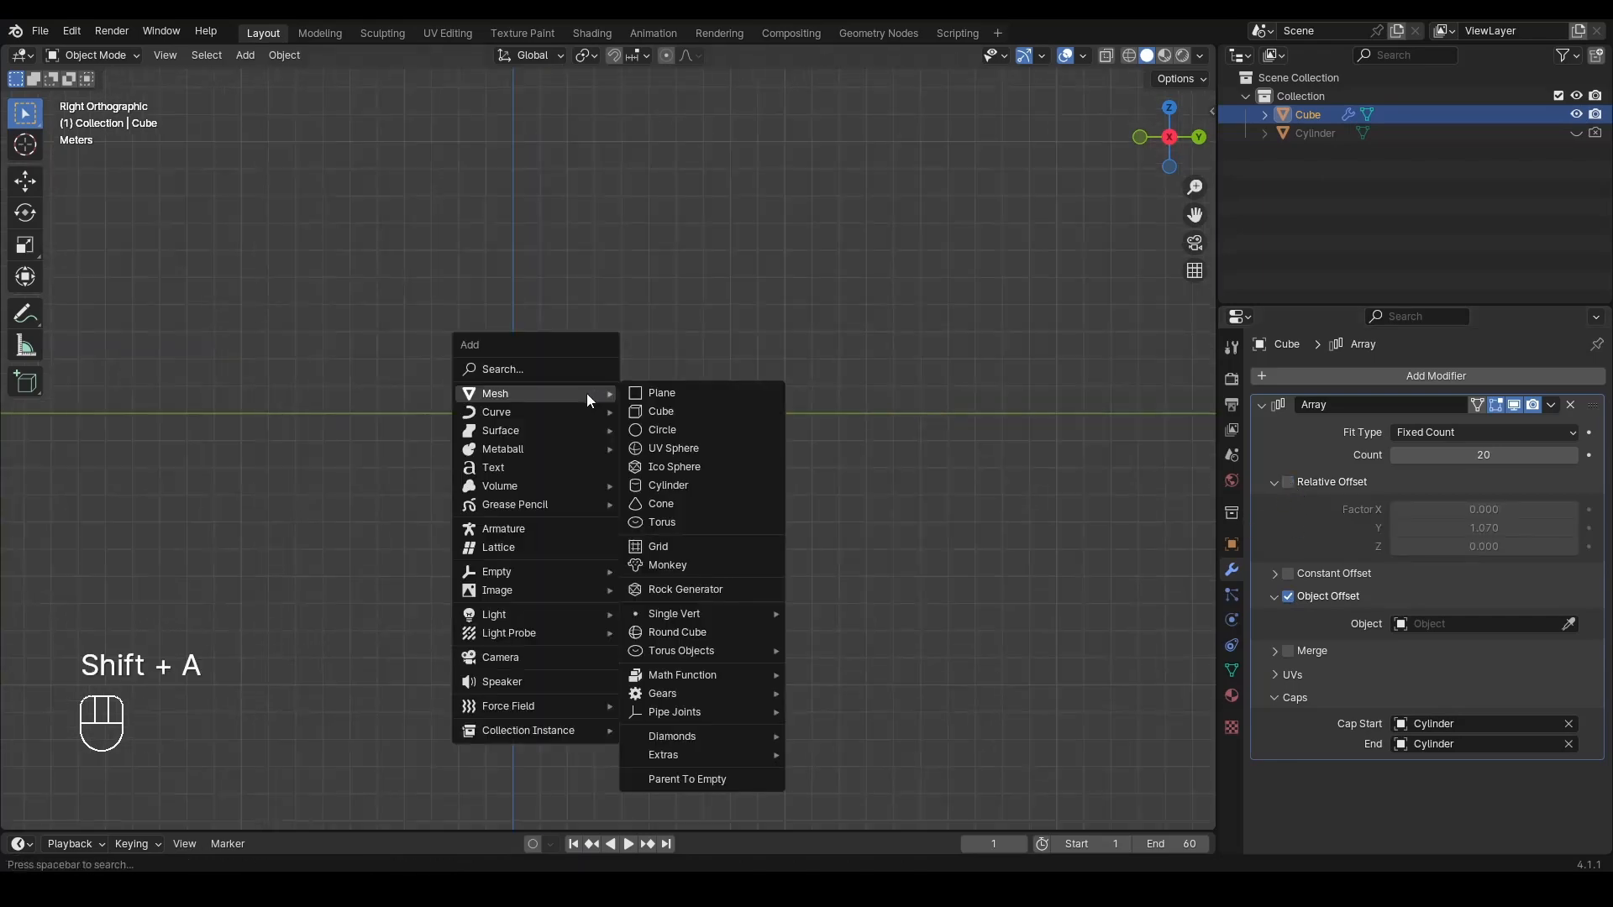
mouse_move(579, 573)
left_click(676, 579)
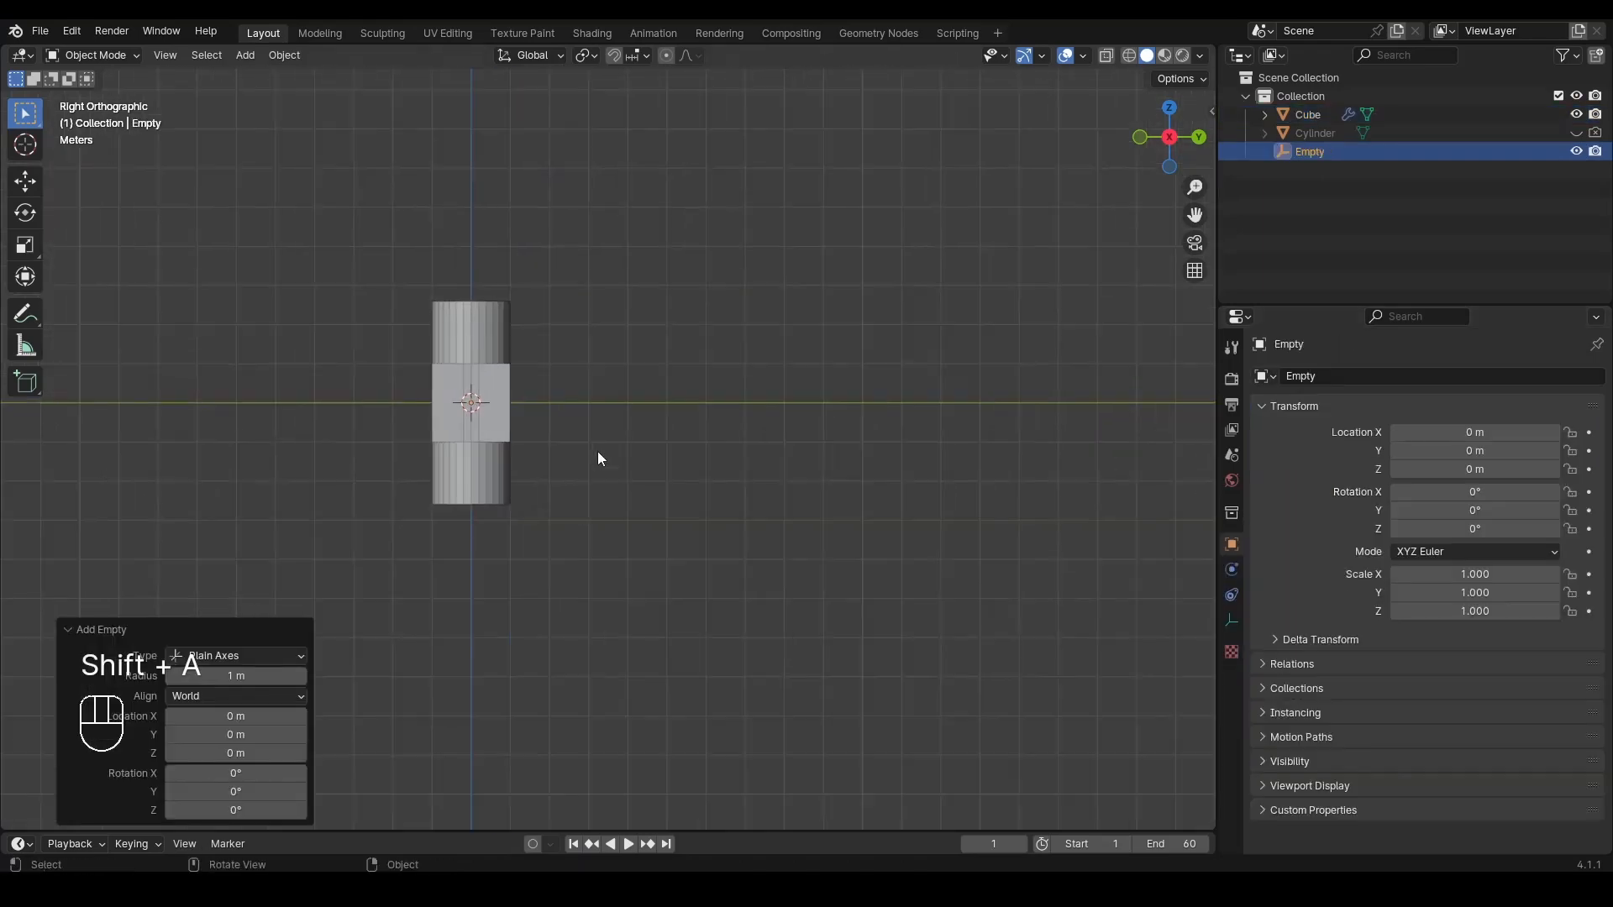
key("s")
left_click(1060, 587, "ctrl")
key("ctrl+a")
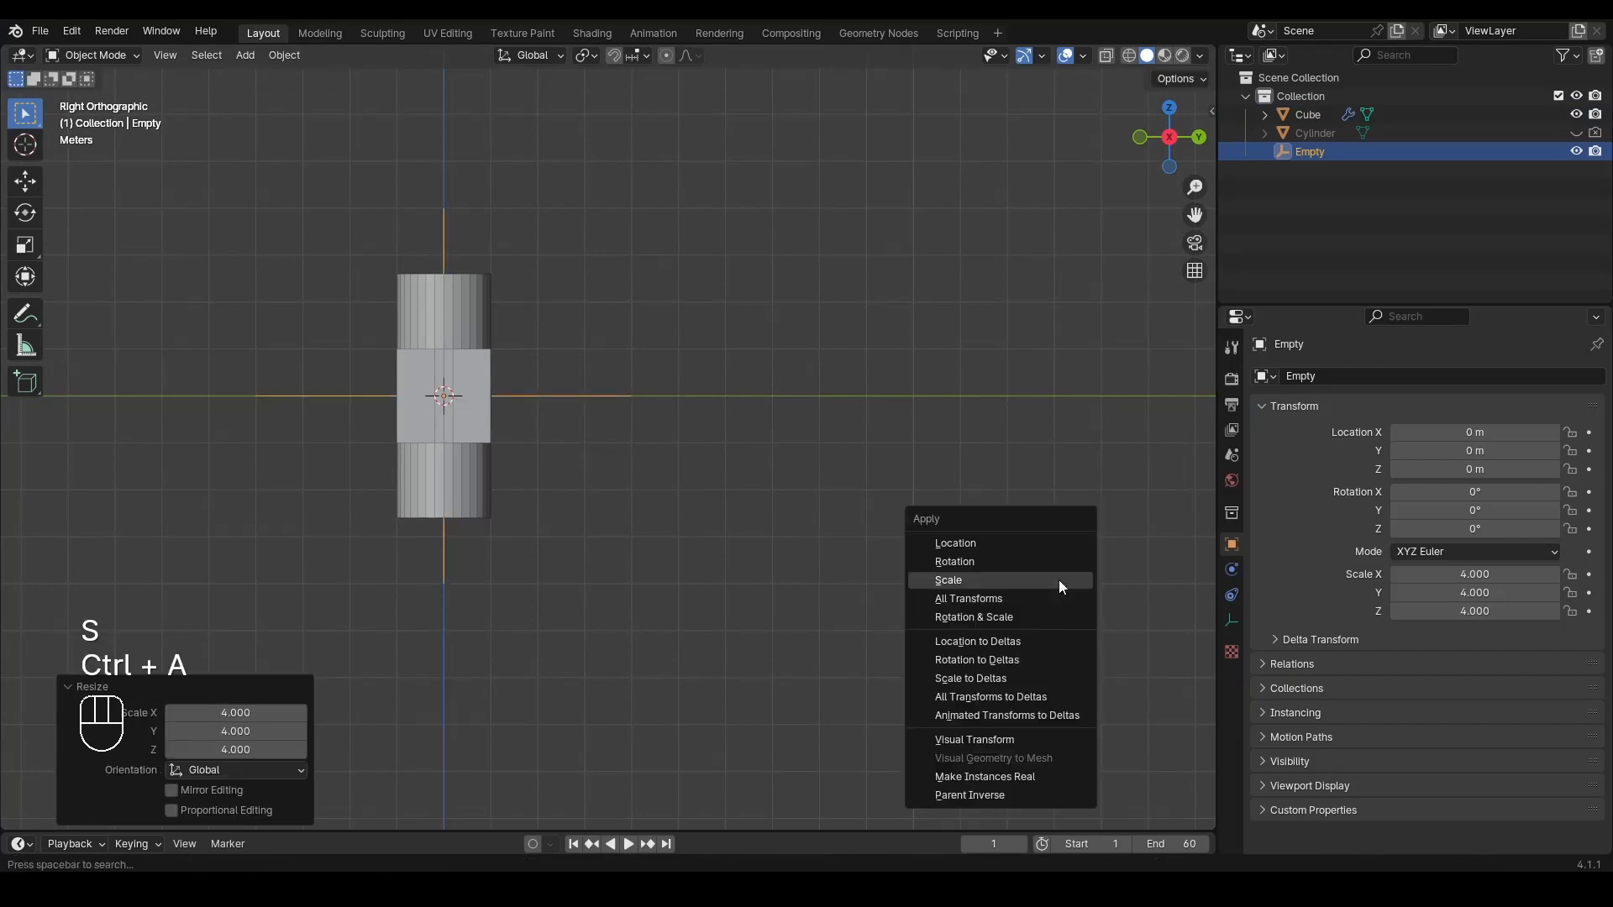
left_click(1059, 579)
Step: Set the new empty as the Object Offset object of the cube's Array modifier
left_click(500, 419)
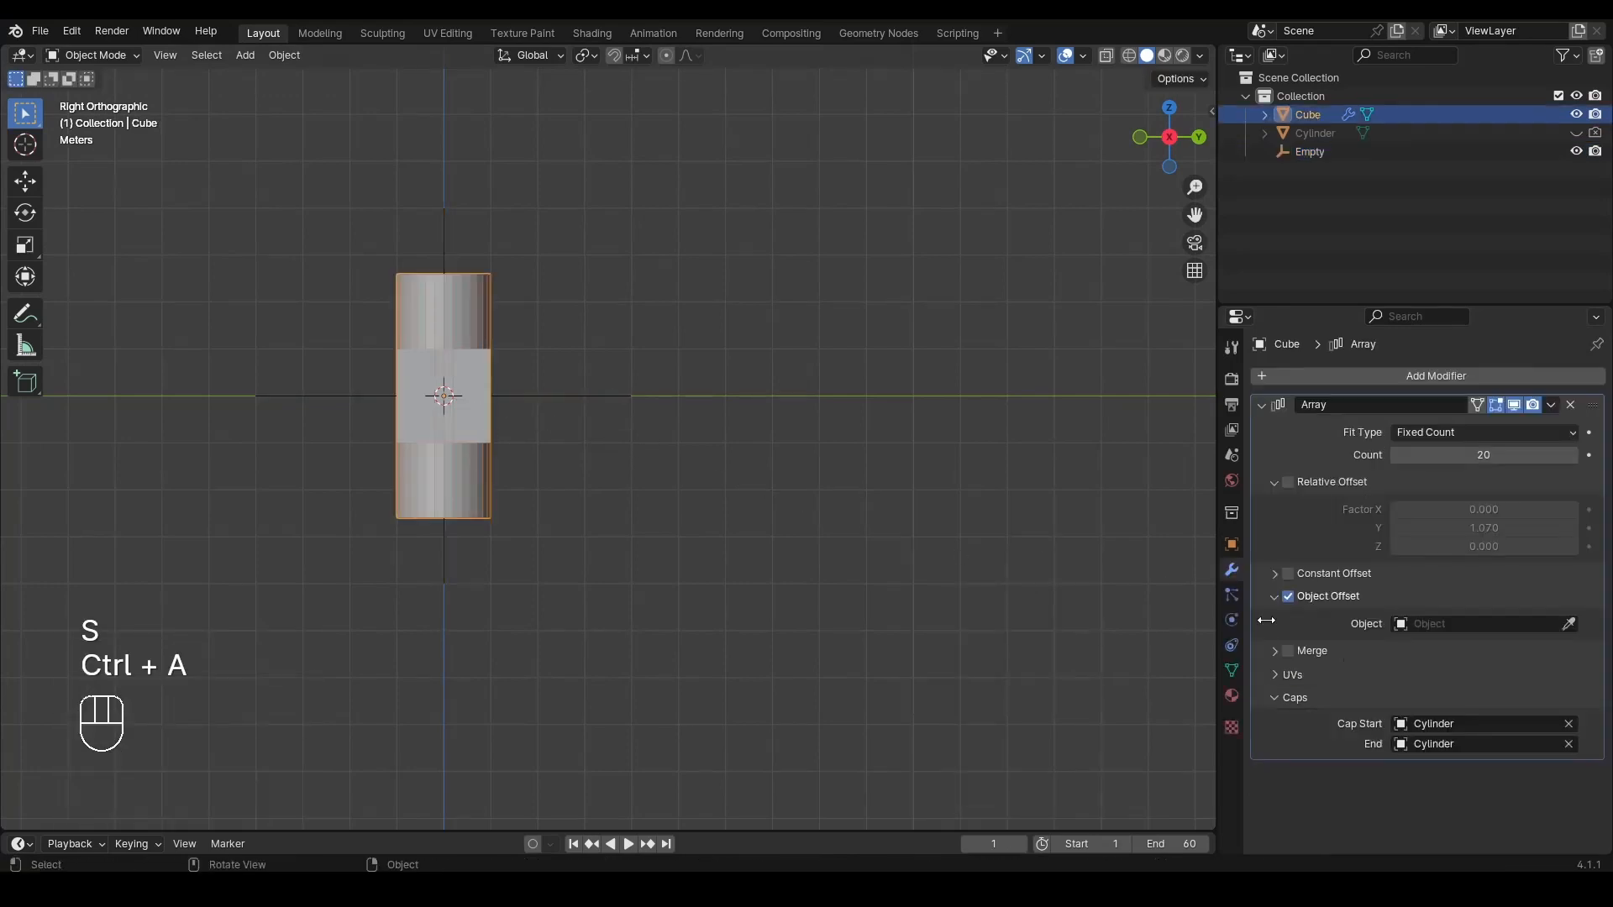
left_click(1567, 624)
left_click(628, 382)
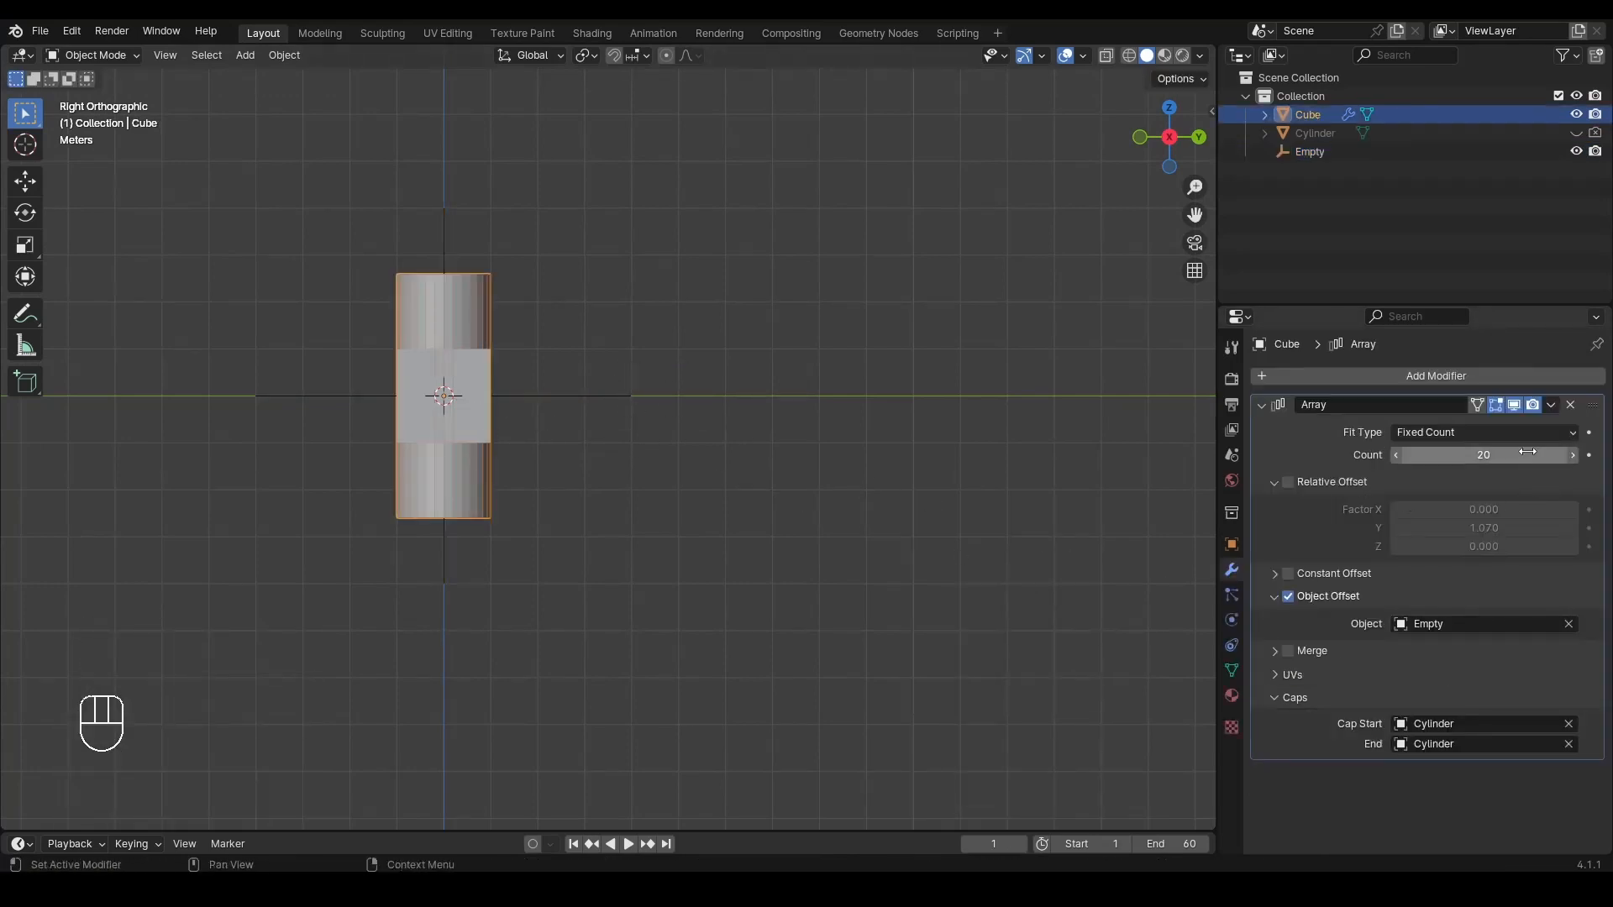
Step: Move the empty 3 m along the Y axis to space out the arrayed cubes
left_click(530, 402)
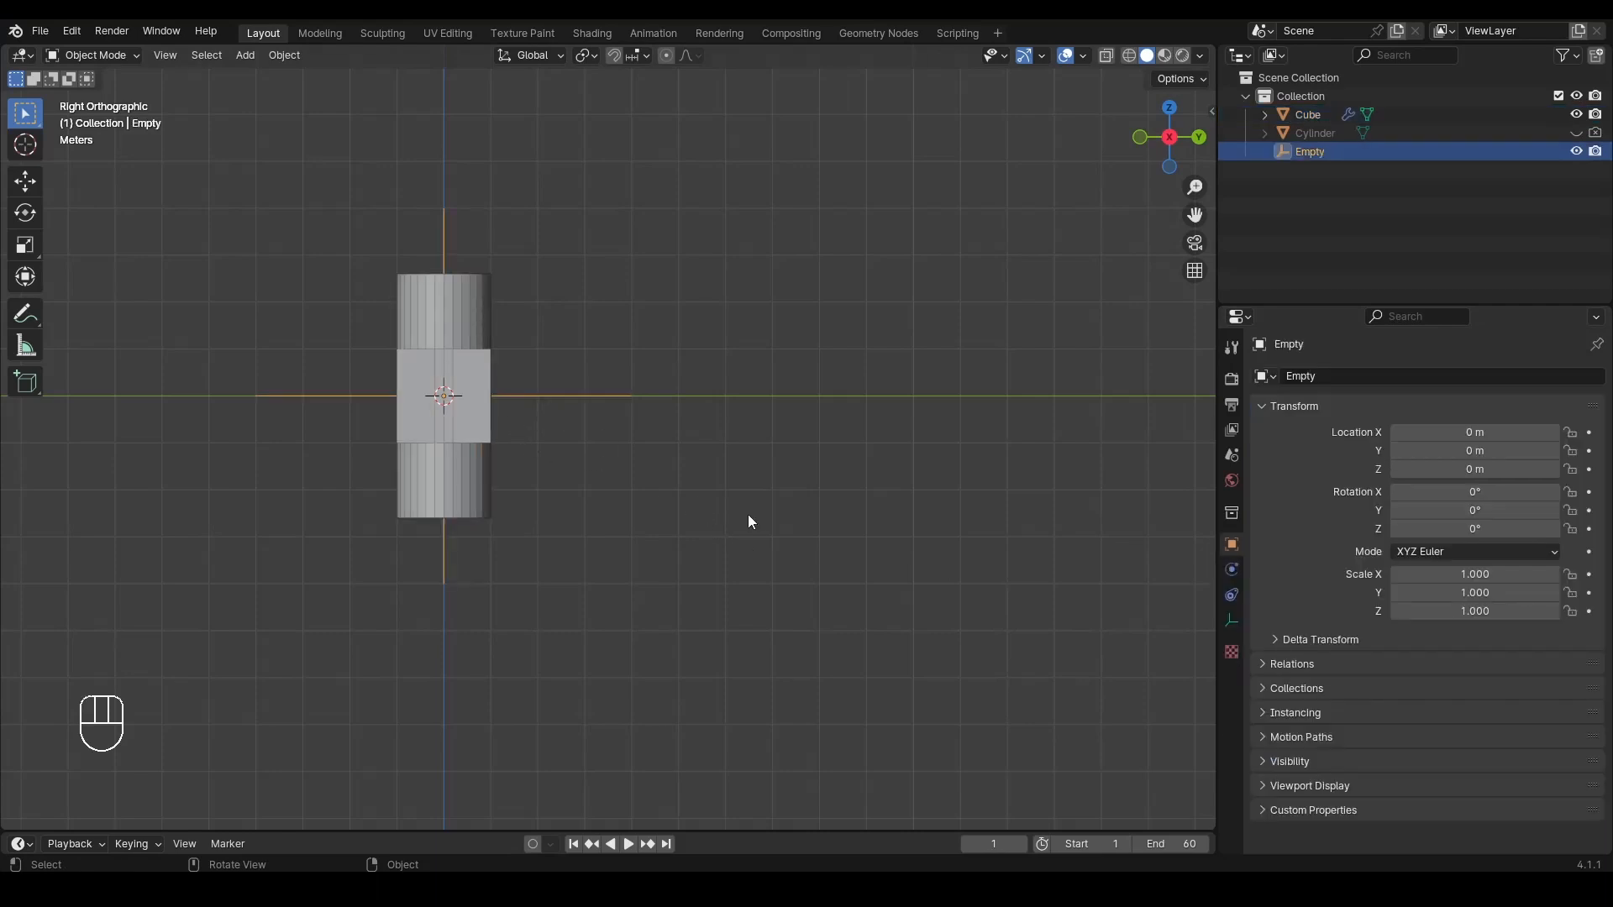
key("r")
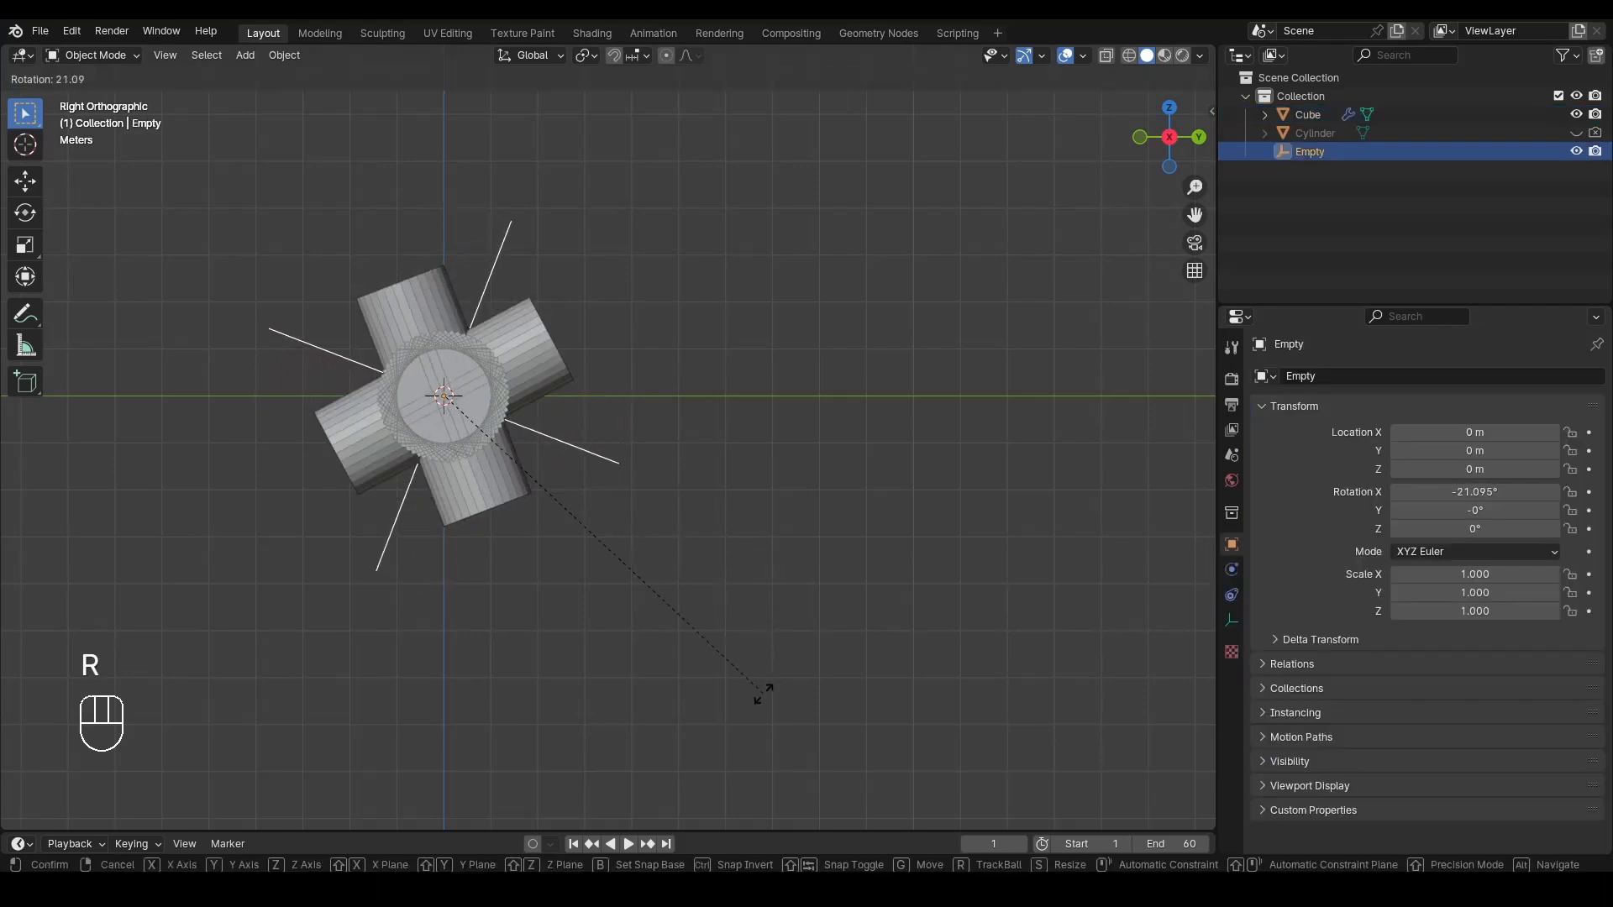
right_click(758, 692)
key("g")
key("y")
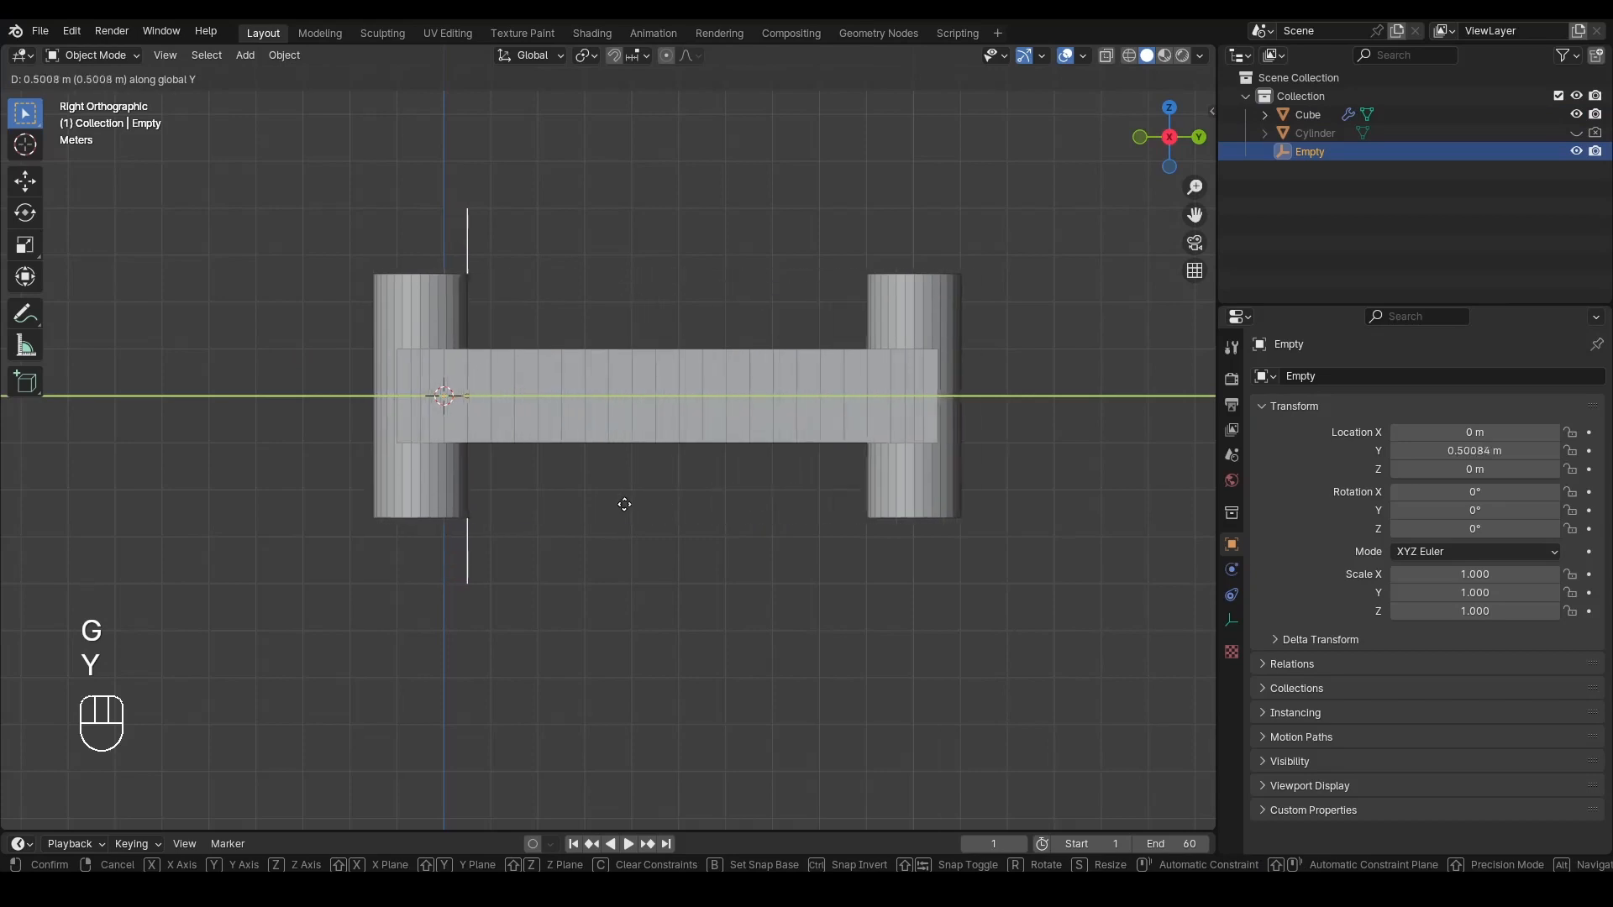
left_click(720, 520, "ctrl")
Step: Try rotating the empty about 16.4° around the Z axis to bend the capped array into a ring
left_click_drag(672, 554, 724, 635, "alt")
key("r")
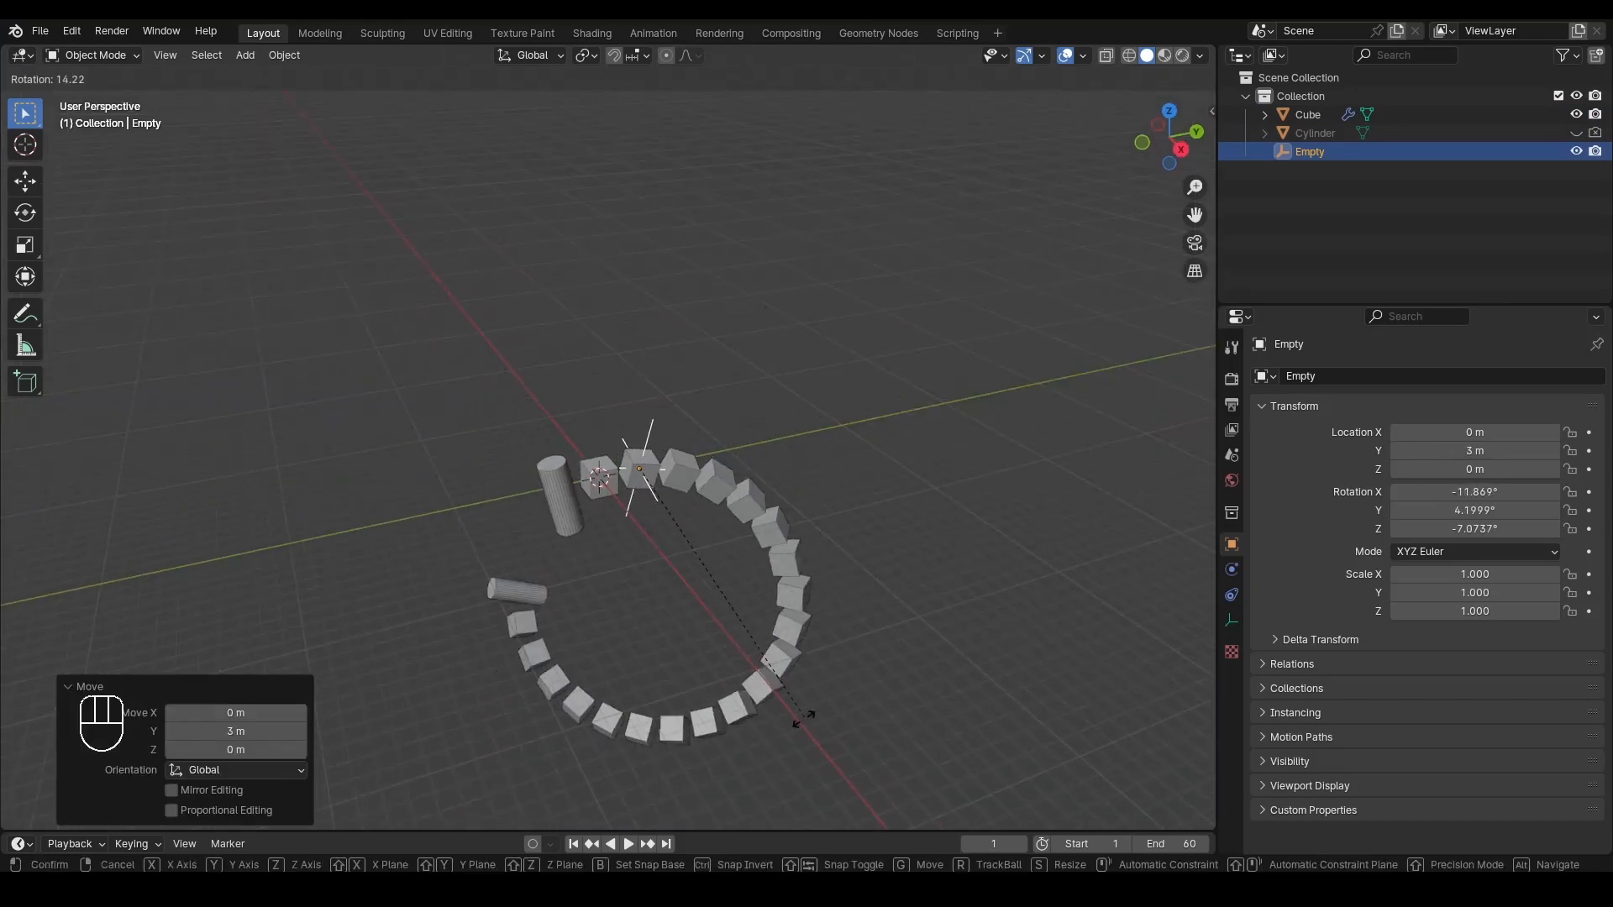
key("y")
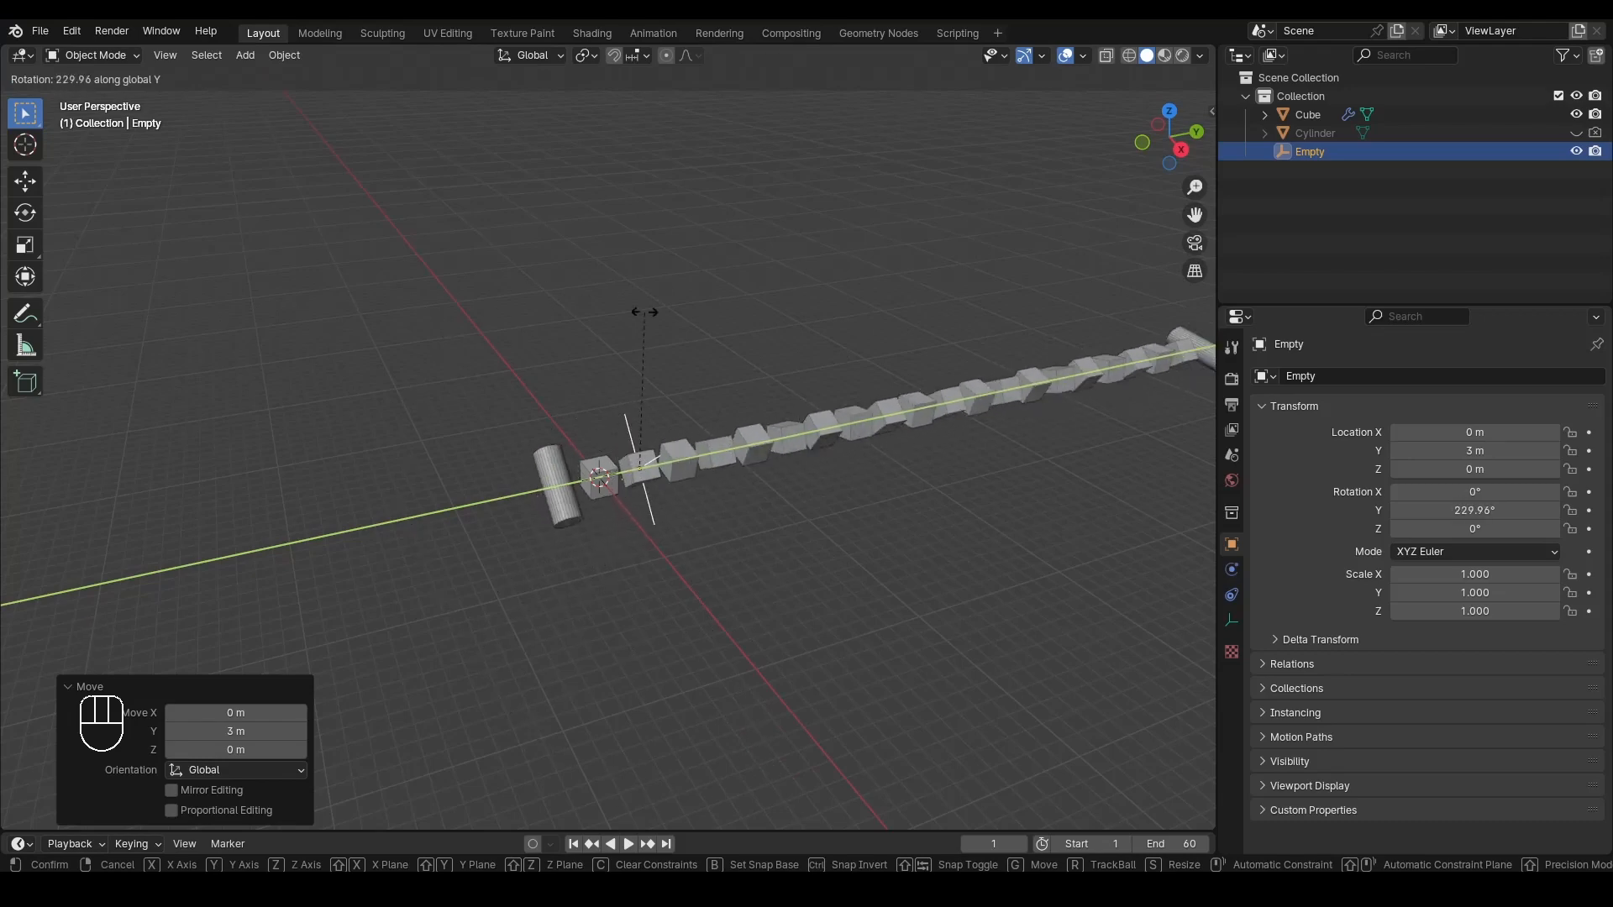
key("z")
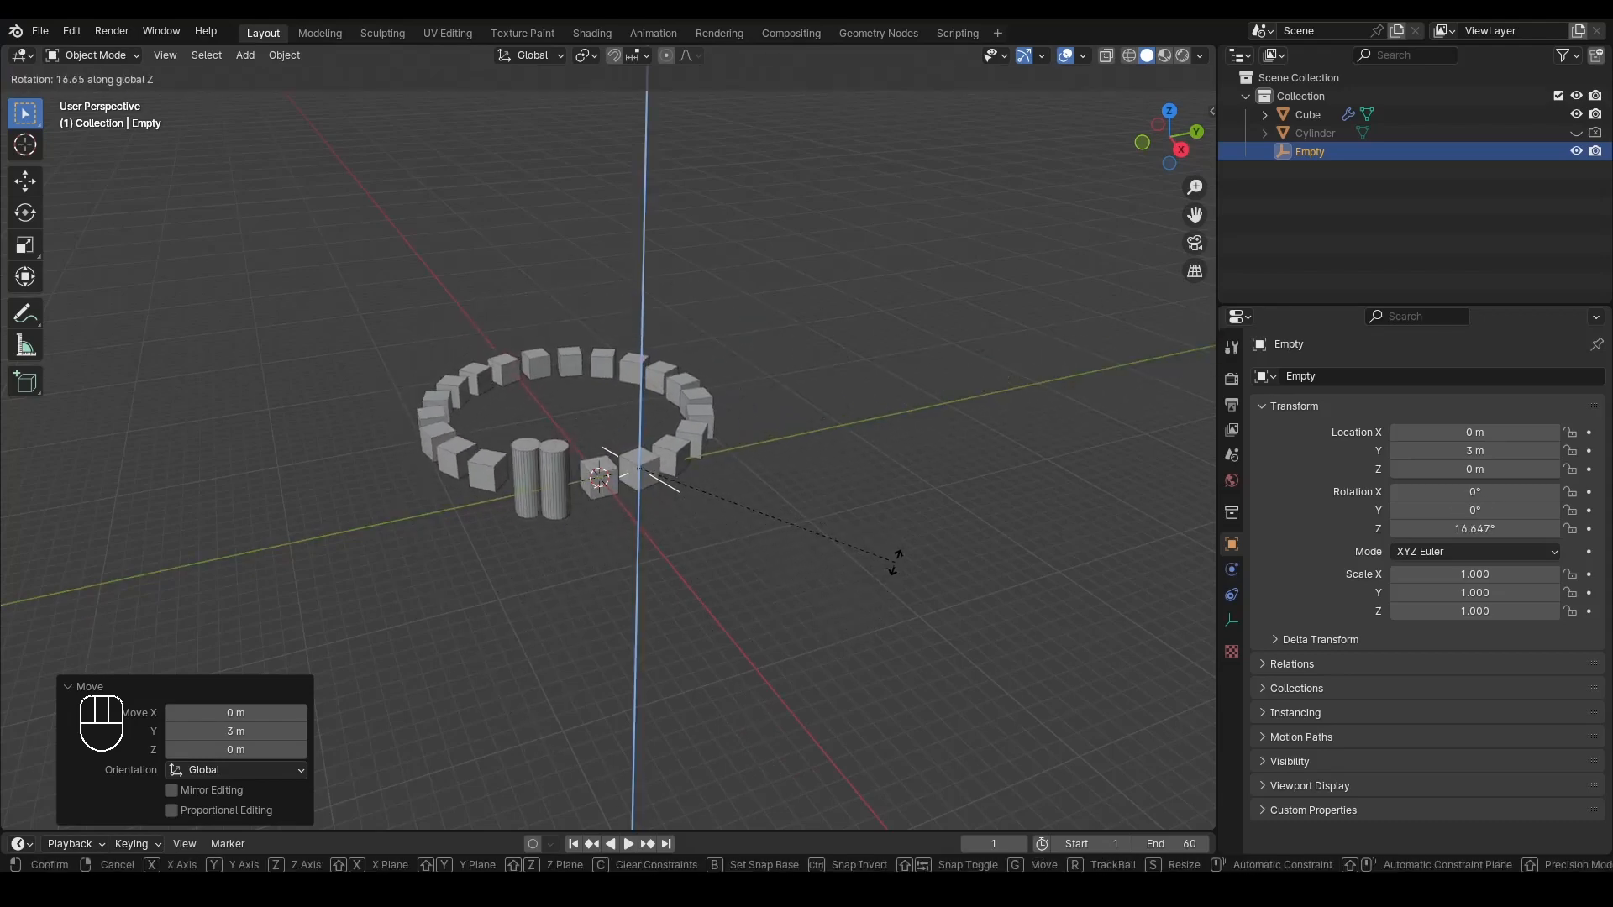
key("ctrl")
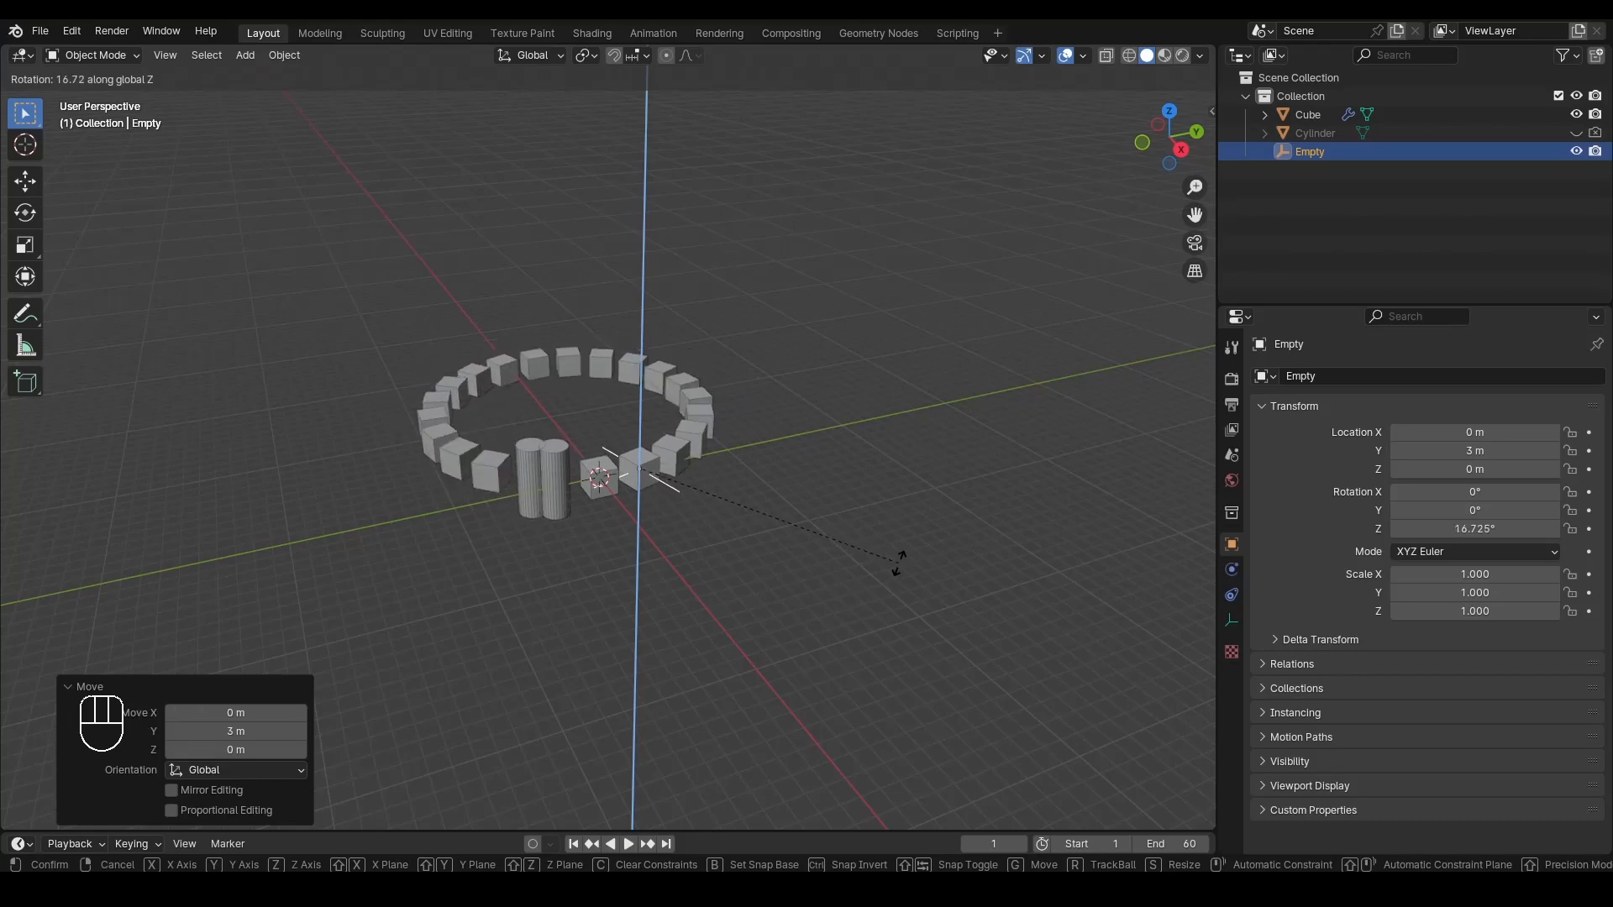
left_click(900, 566)
middle_click_drag(592, 542, 634, 565)
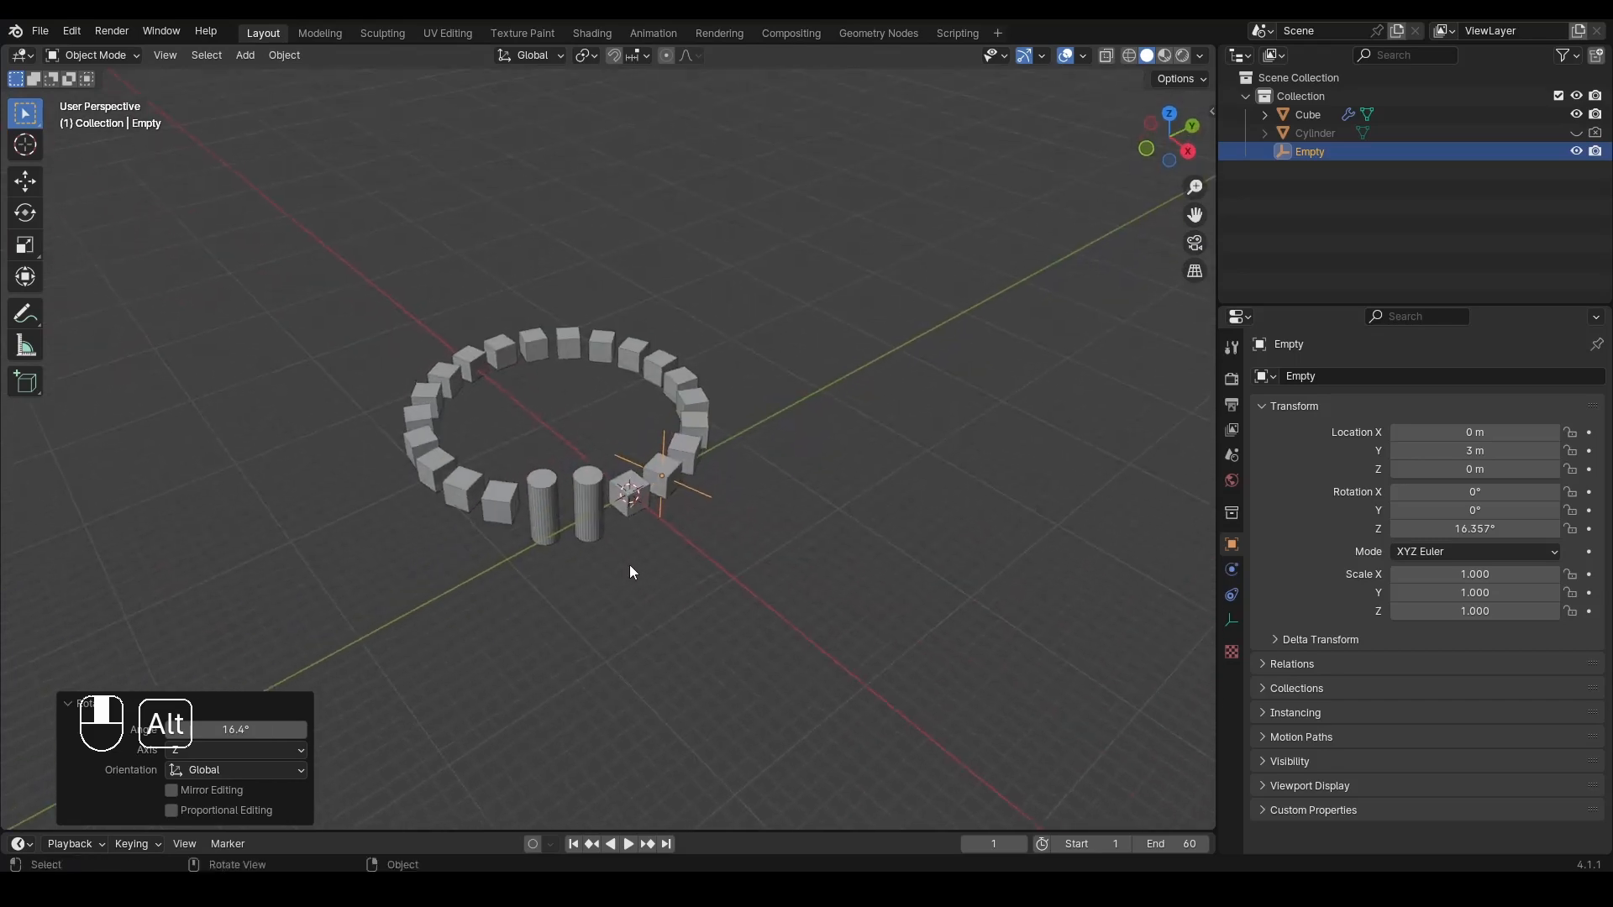
key("ctrl+z")
middle_click_drag(749, 499, 518, 469)
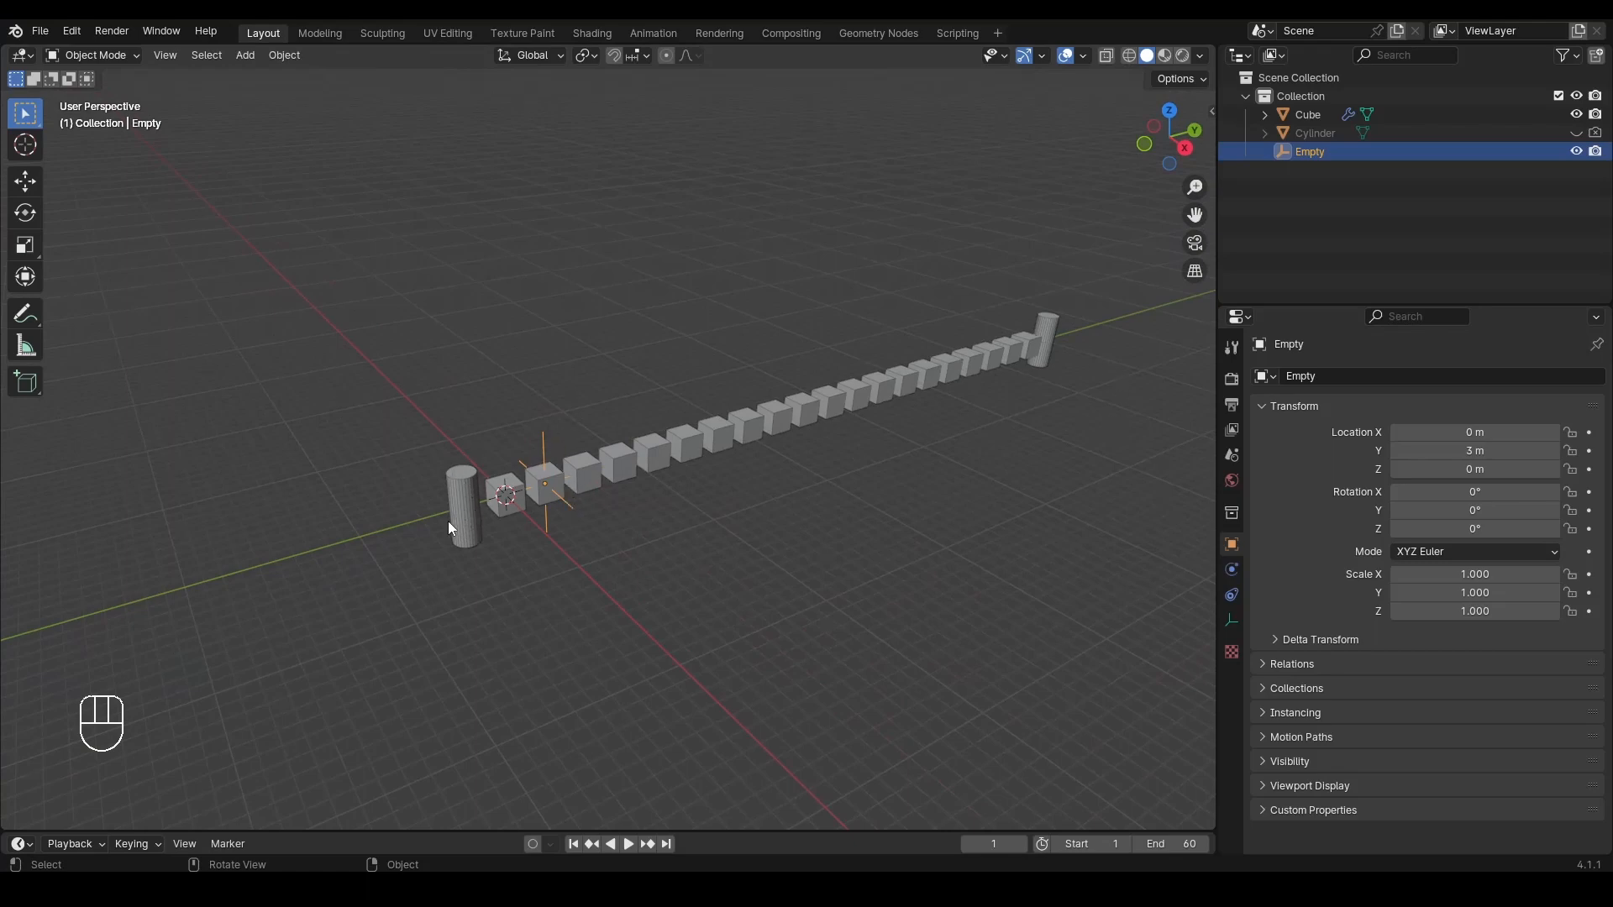
left_click(473, 530)
left_click(546, 504)
left_click(594, 480)
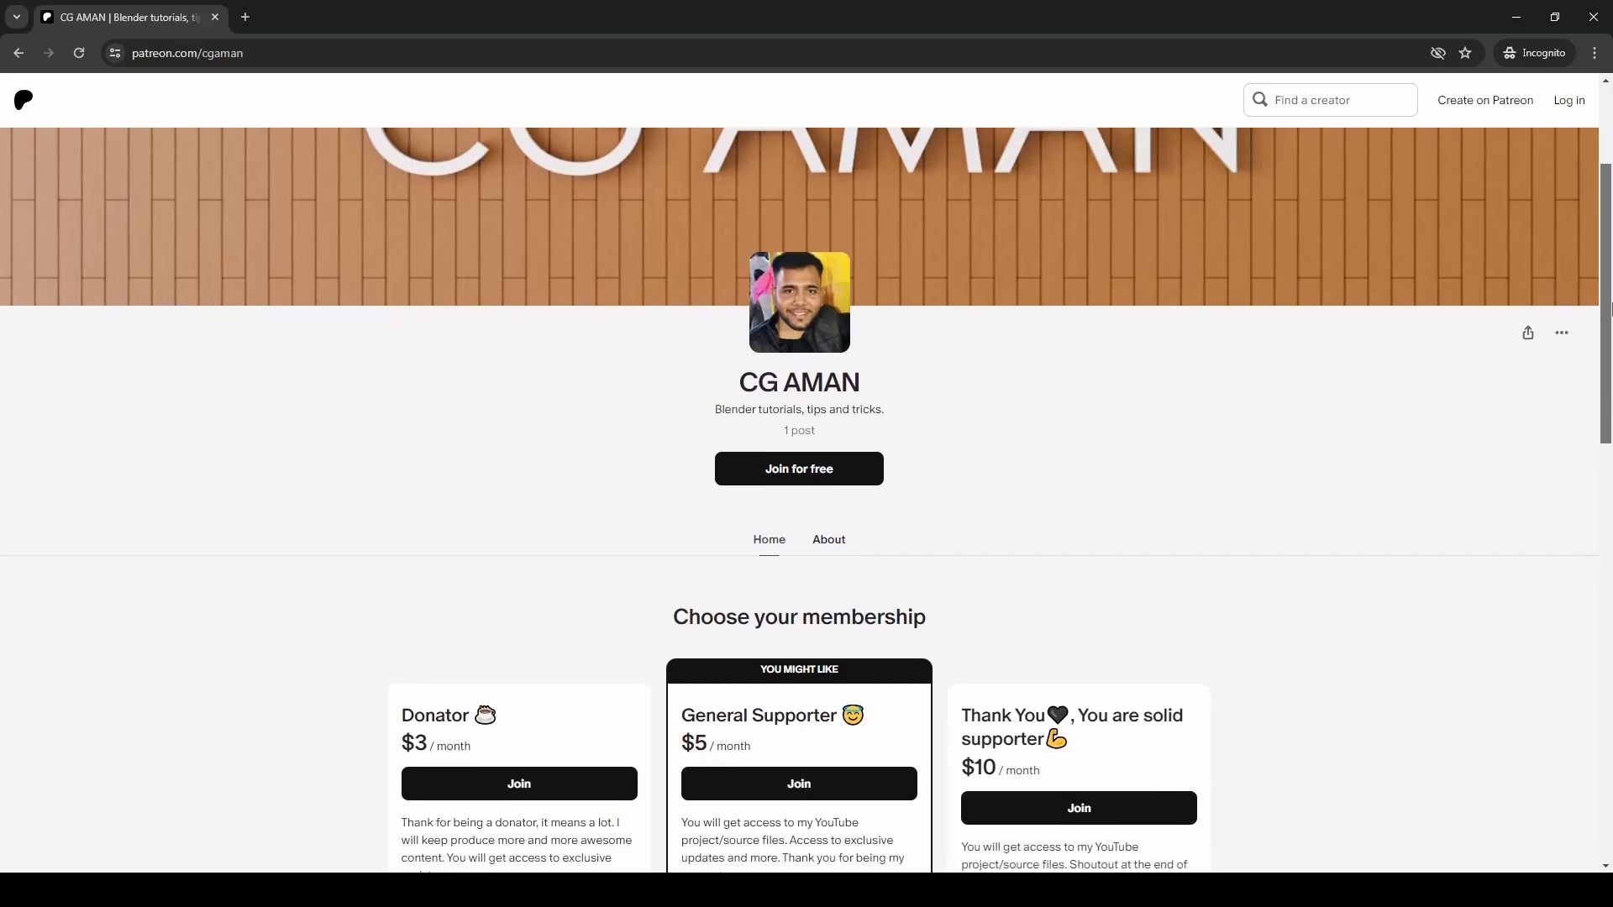
scroll(1609, 316, "down", 1)
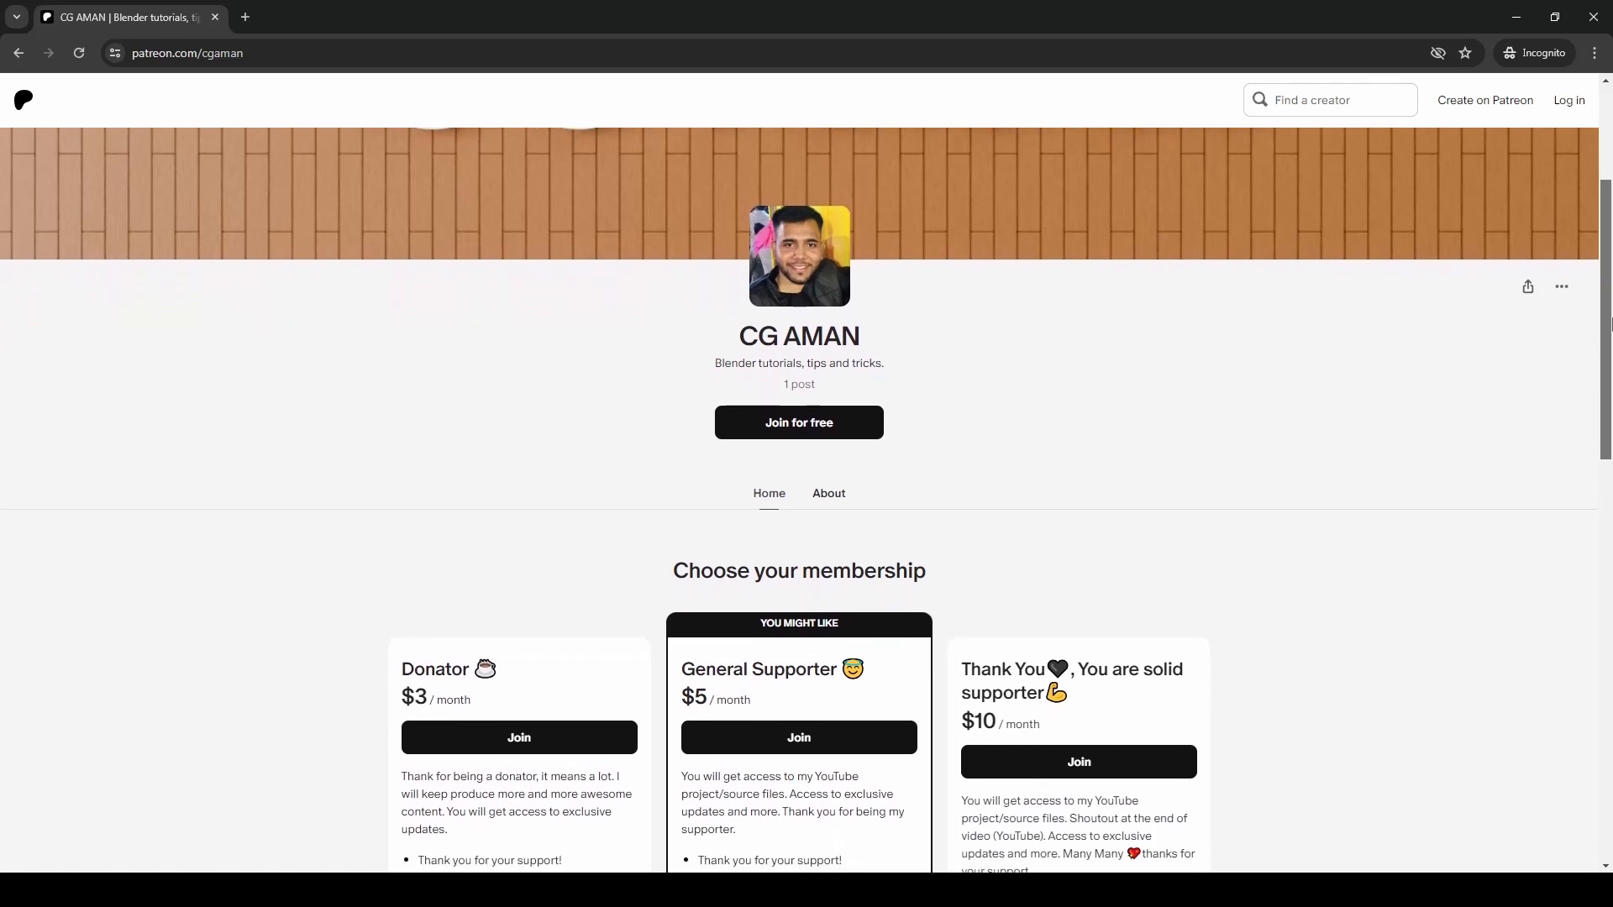